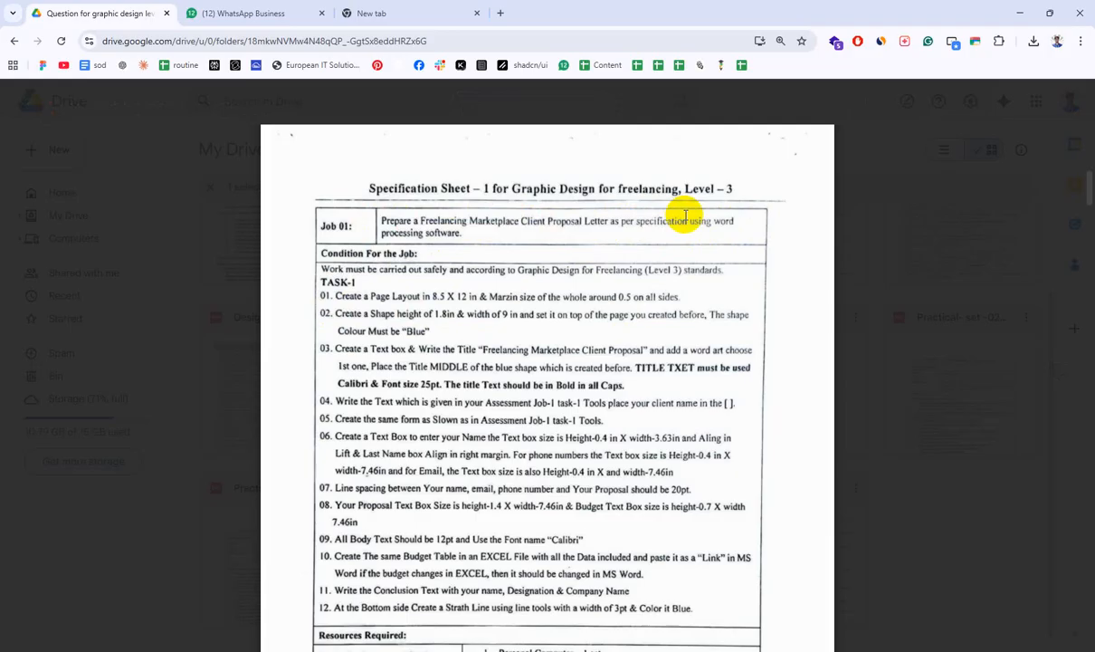
Step: Review the Job 01 specification sheet and the Practical- set -02 Mountain Moon (3) PDF in the Drive folder
scroll(686, 218, "down", 1)
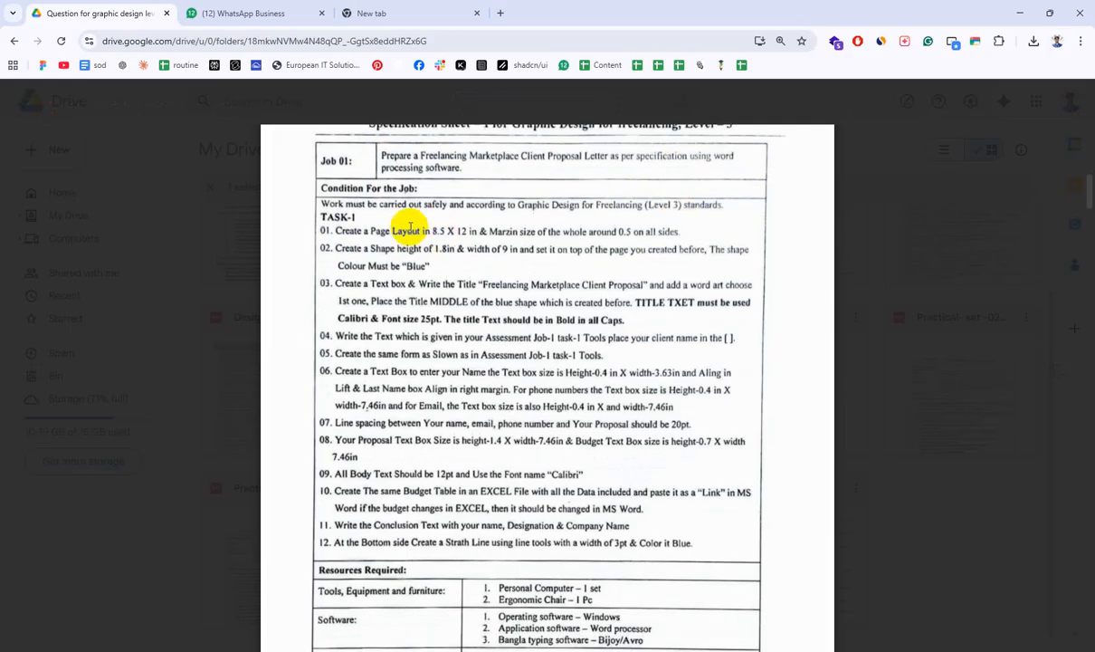
scroll(335, 208, "up", 1)
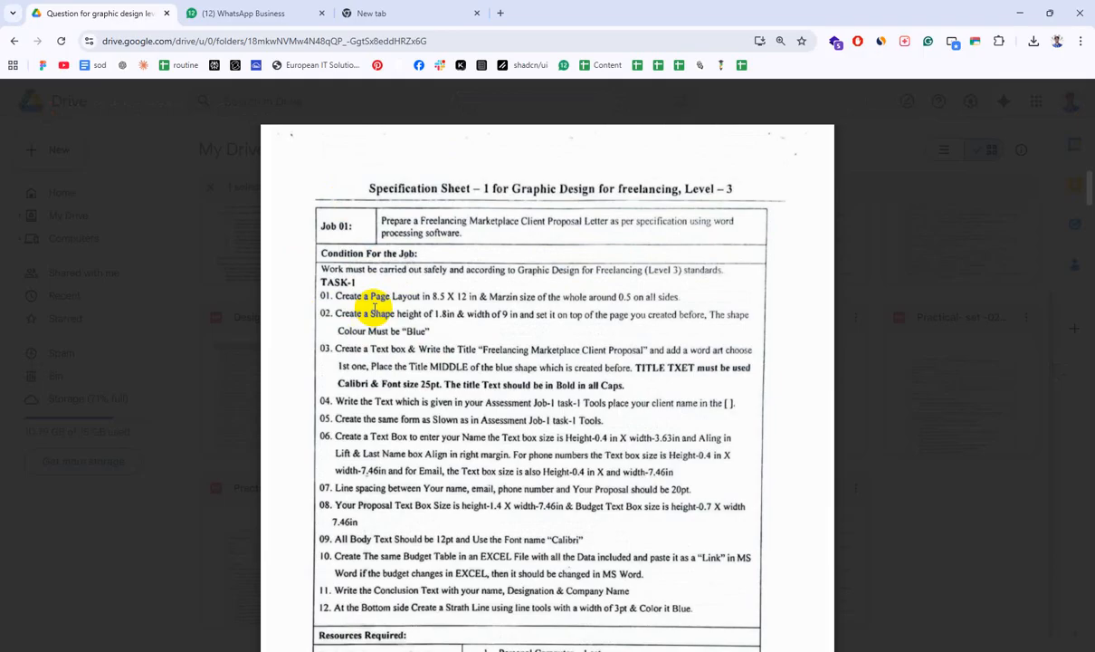
left_click(968, 372)
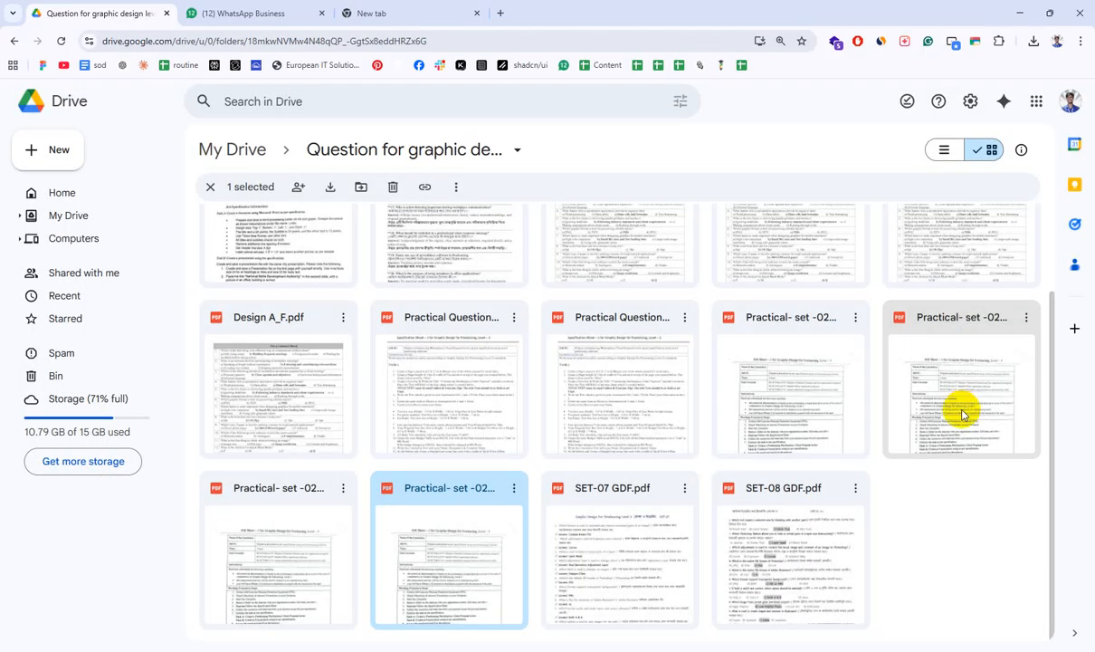
double_click(305, 528)
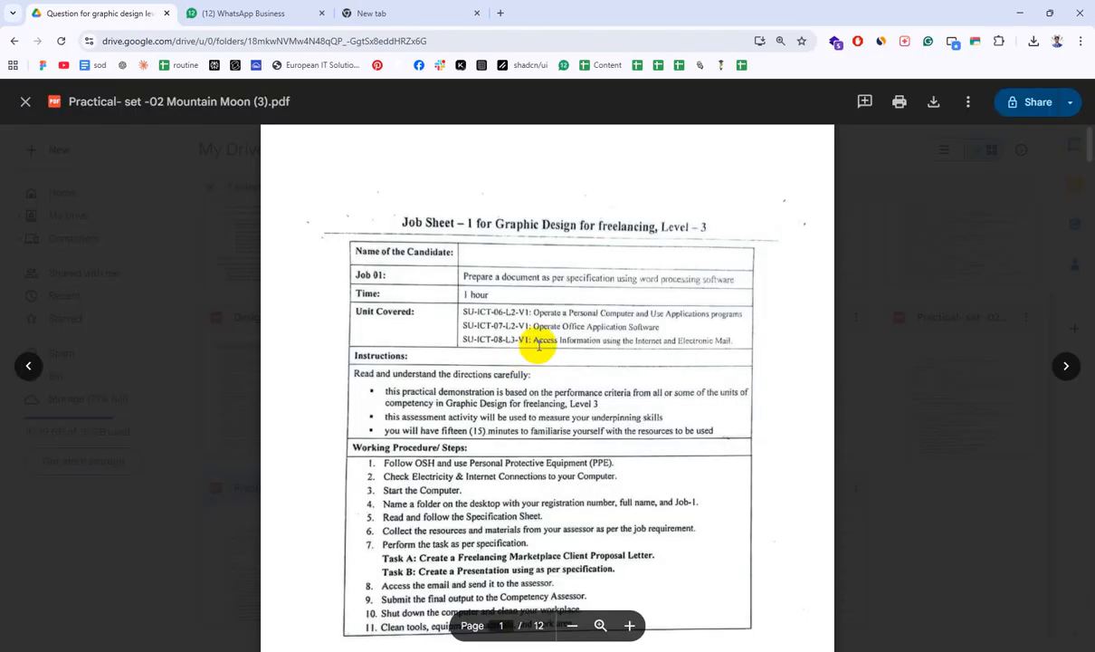
scroll(481, 343, "down", 3)
left_click(105, 448)
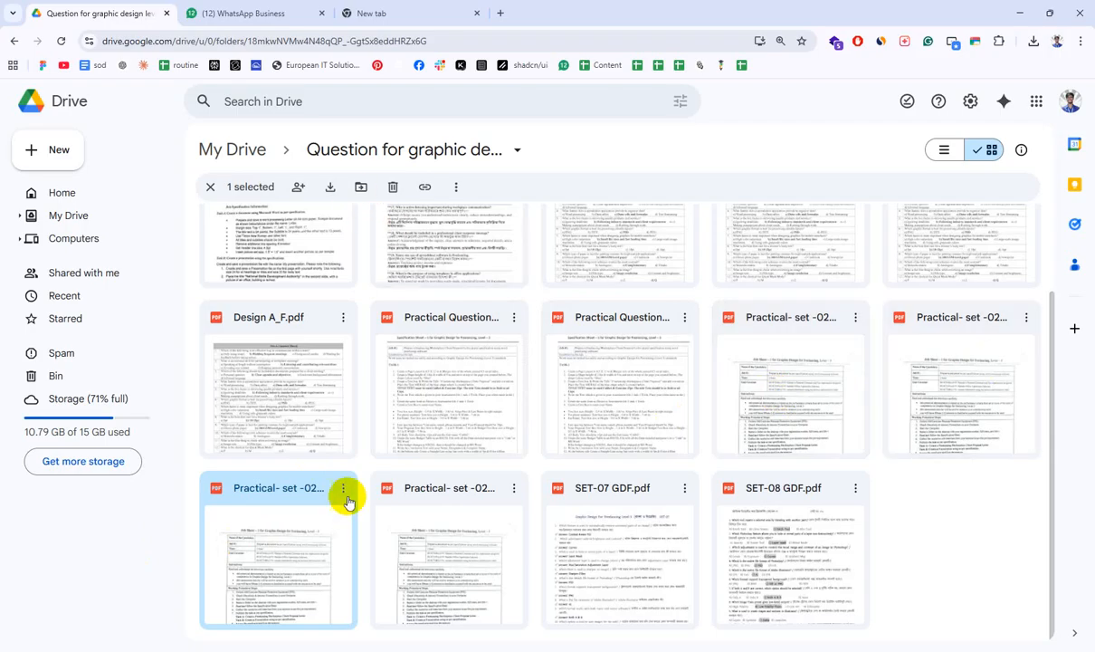
Step: Open Practical- set -02 Mountain Moon.pdf from the Downloads folder and show its specification sheet on page 2 at 125% zoom
key("super+e")
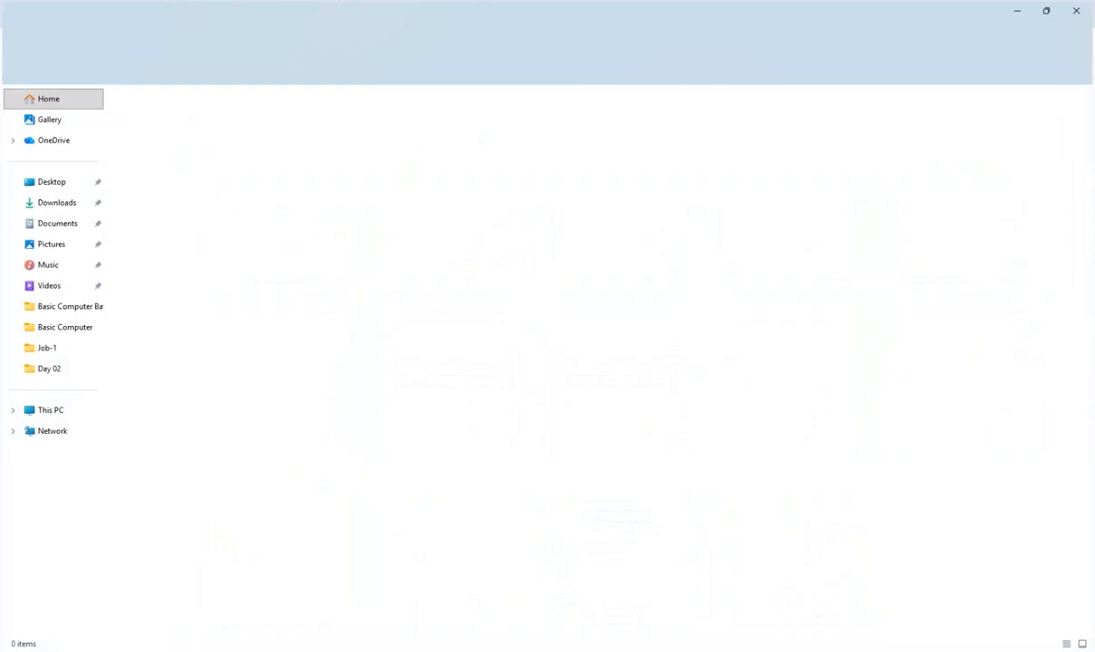
left_click(52, 203)
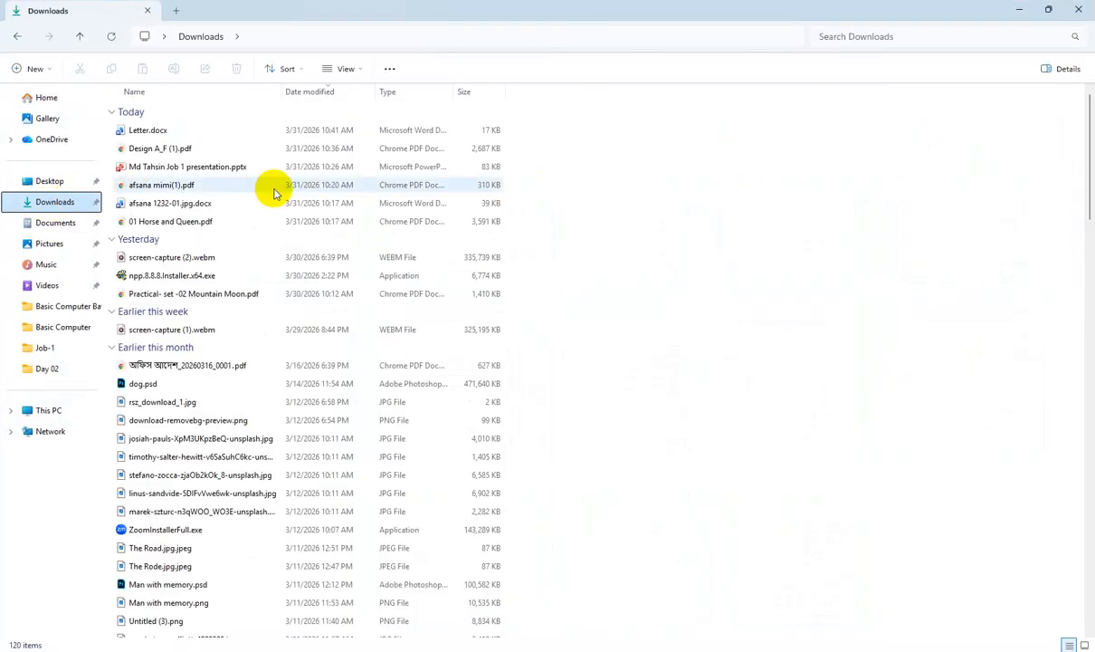
double_click(215, 293)
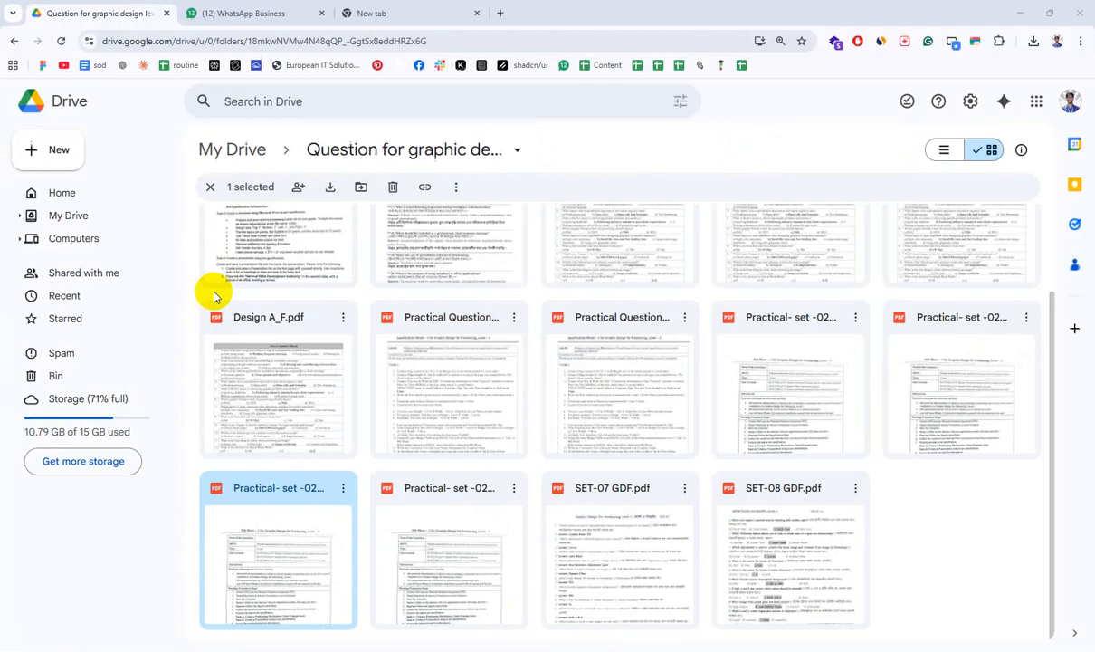
scroll(654, 212, "down", 3)
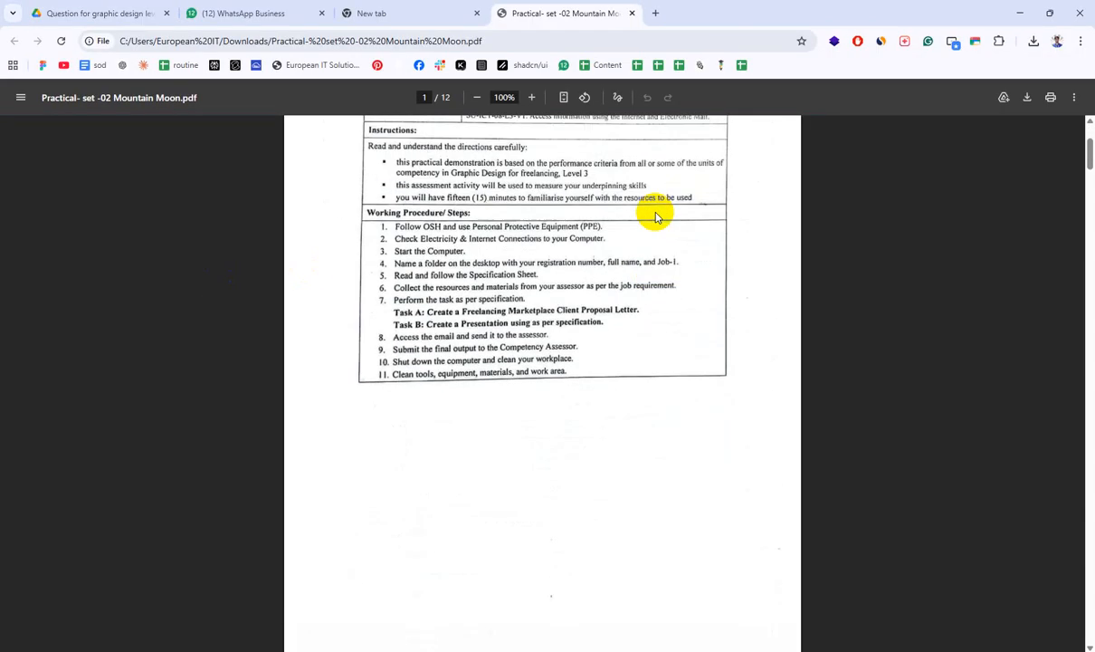
scroll(654, 213, "up", 2)
scroll(654, 213, "up", 2, "ctrl")
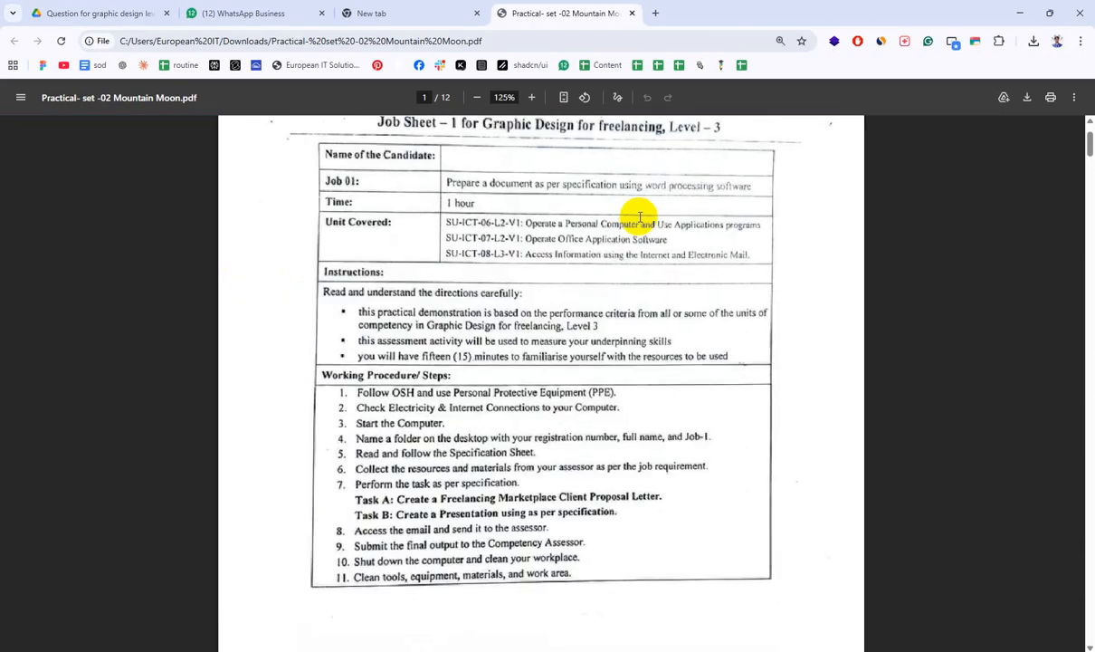
scroll(643, 217, "down", 3)
scroll(639, 220, "down", 10)
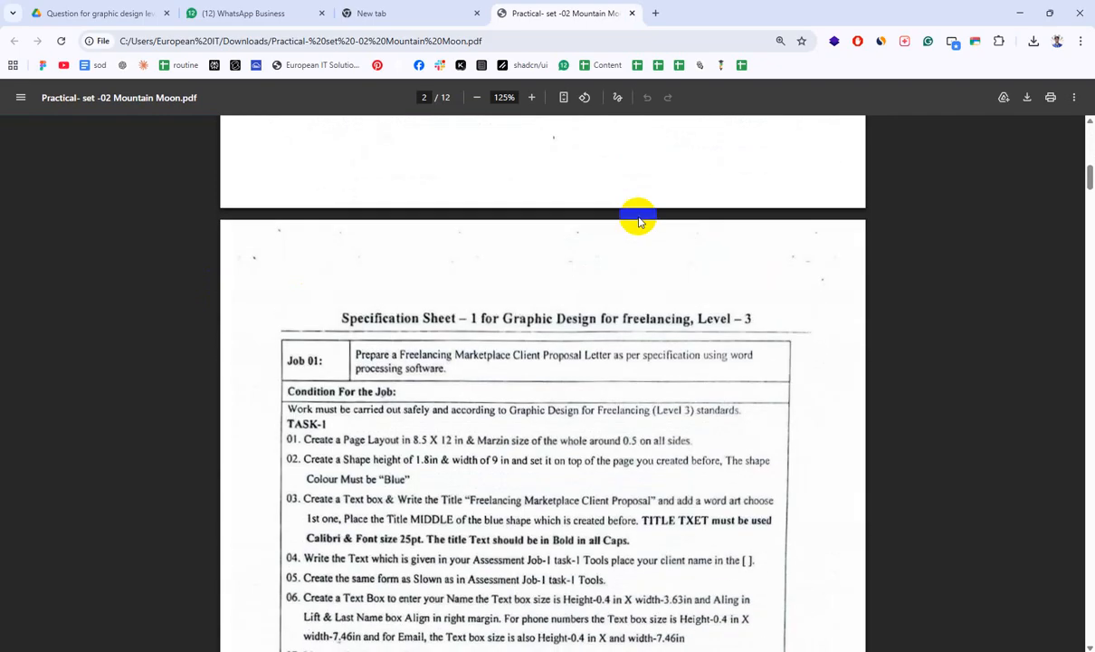
scroll(531, 254, "up", 1)
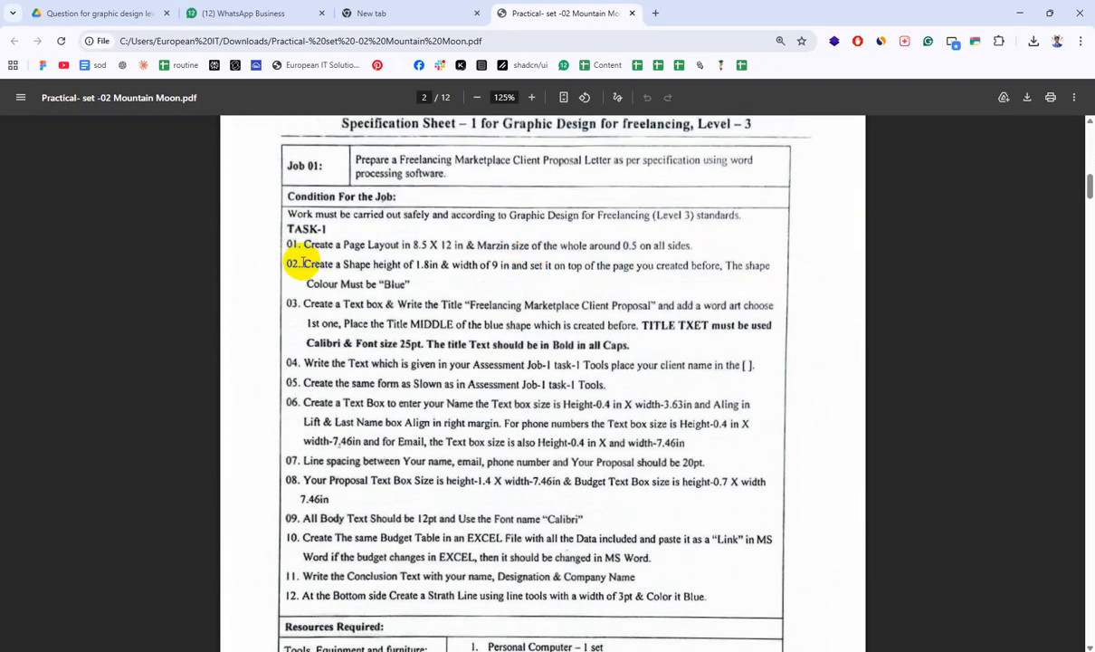
Step: Examine the page size and margin requirements in item 01 of TASK-1, highlighting the relevant text
left_click_drag(301, 244, 780, 240)
left_click(653, 271)
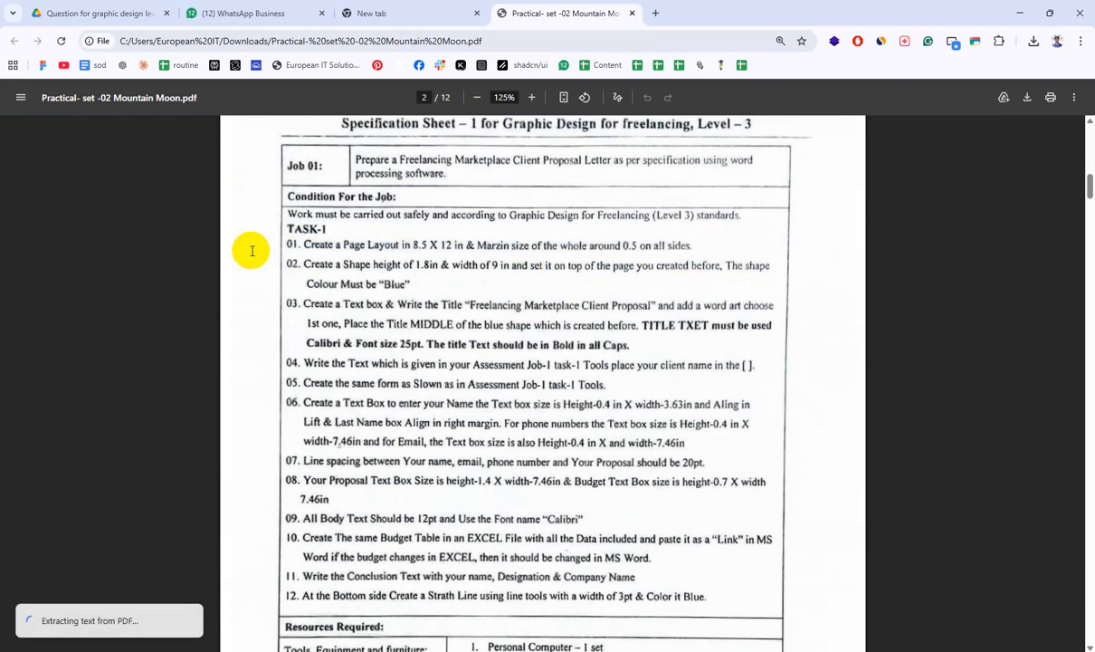
left_click_drag(413, 245, 640, 245)
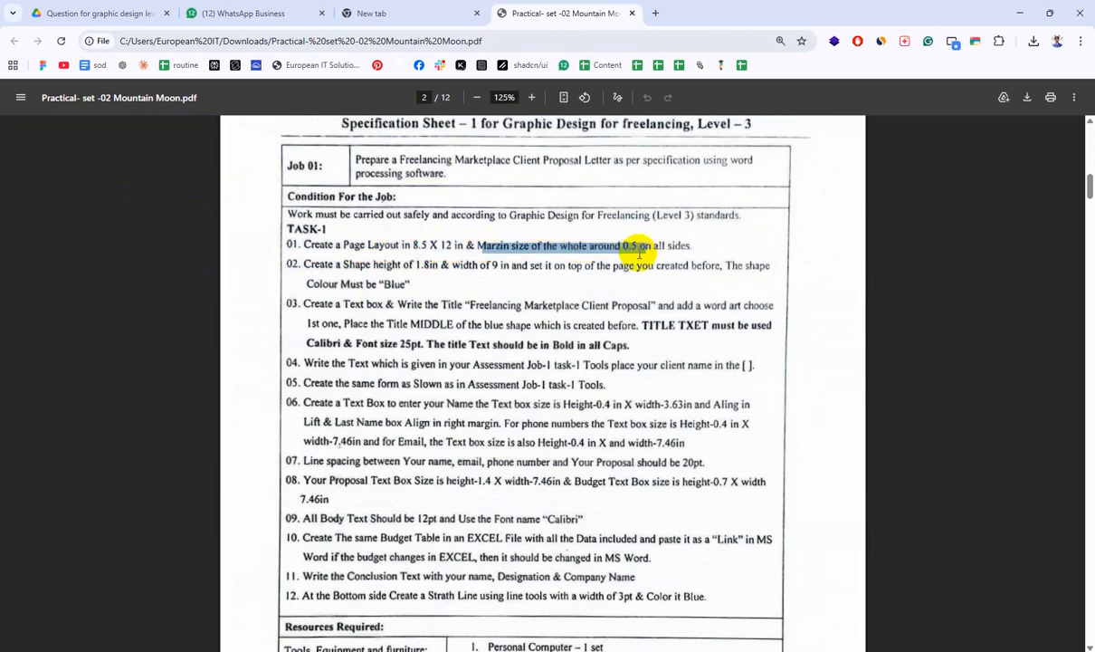
left_click(644, 247)
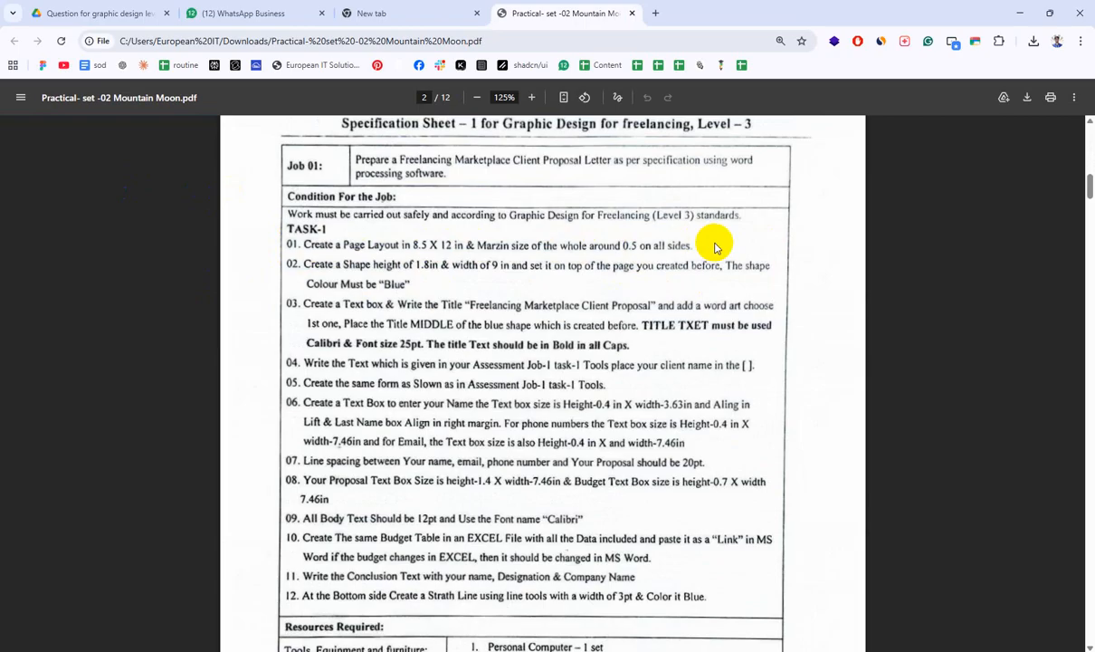
left_click_drag(694, 245, 447, 245)
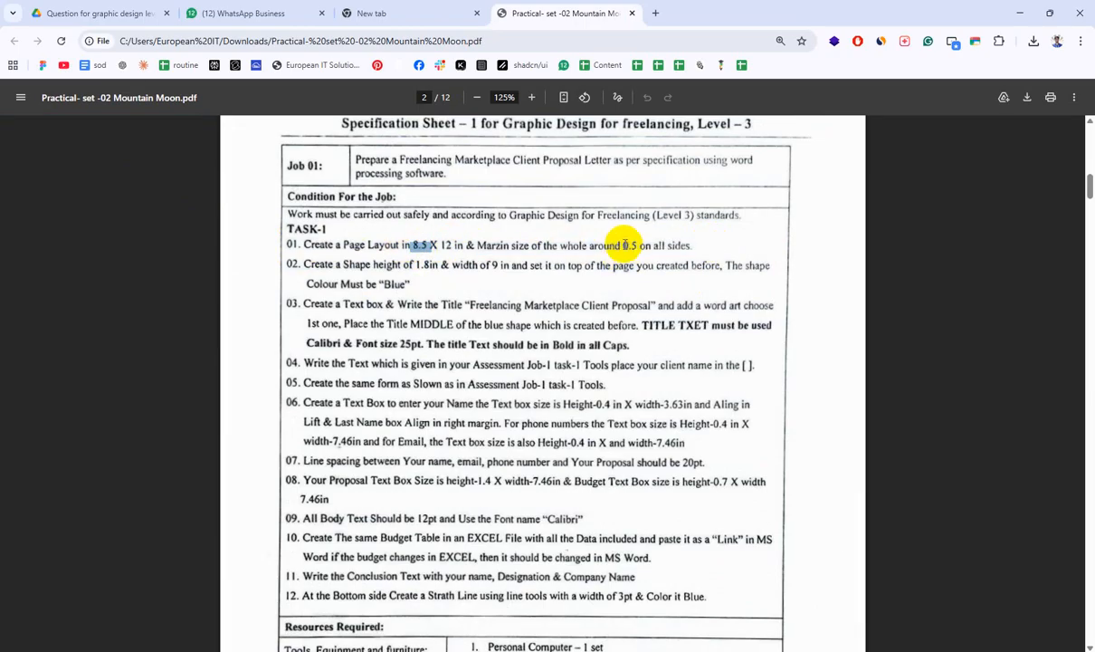
left_click_drag(622, 246, 638, 244)
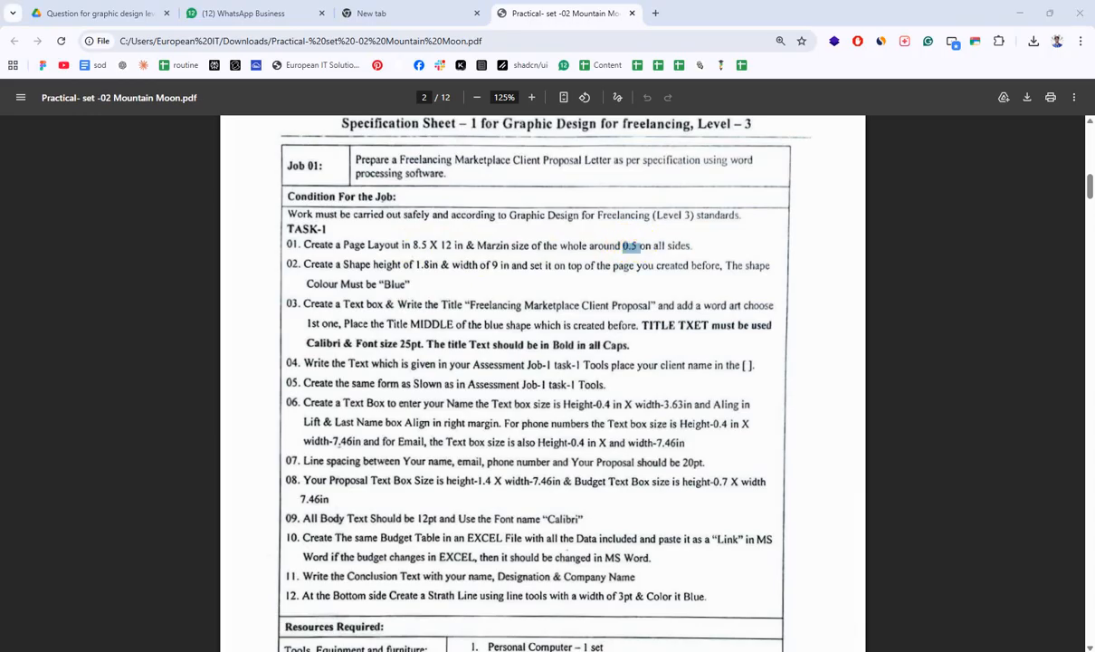
key("alt+Tab")
left_click(183, 154)
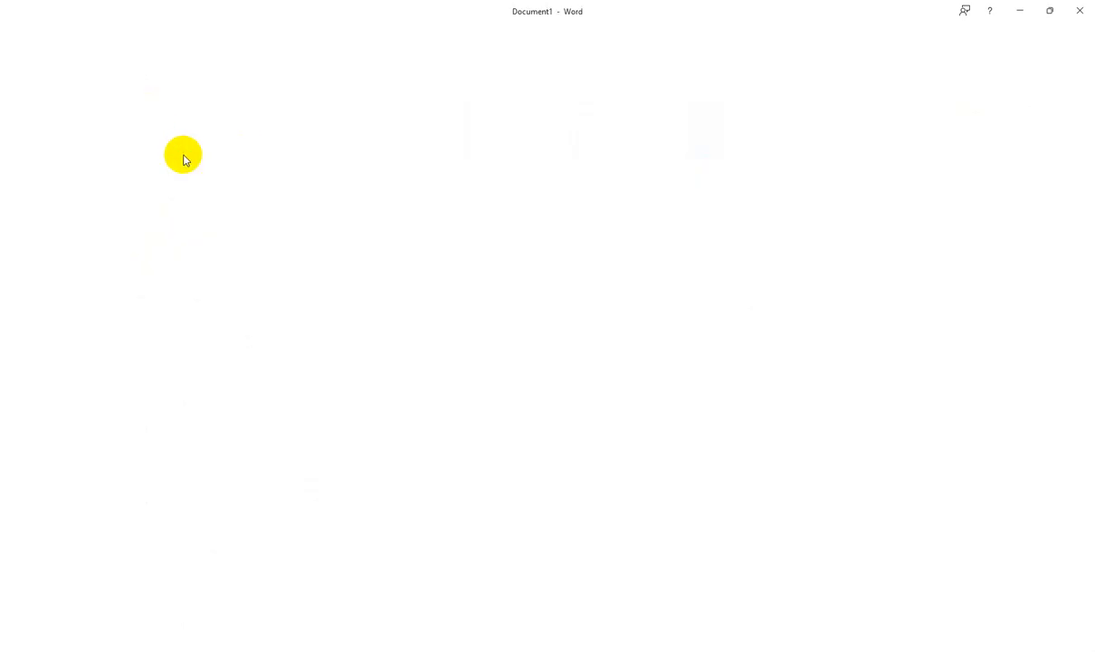
left_click(1083, 8)
left_click(1041, 11)
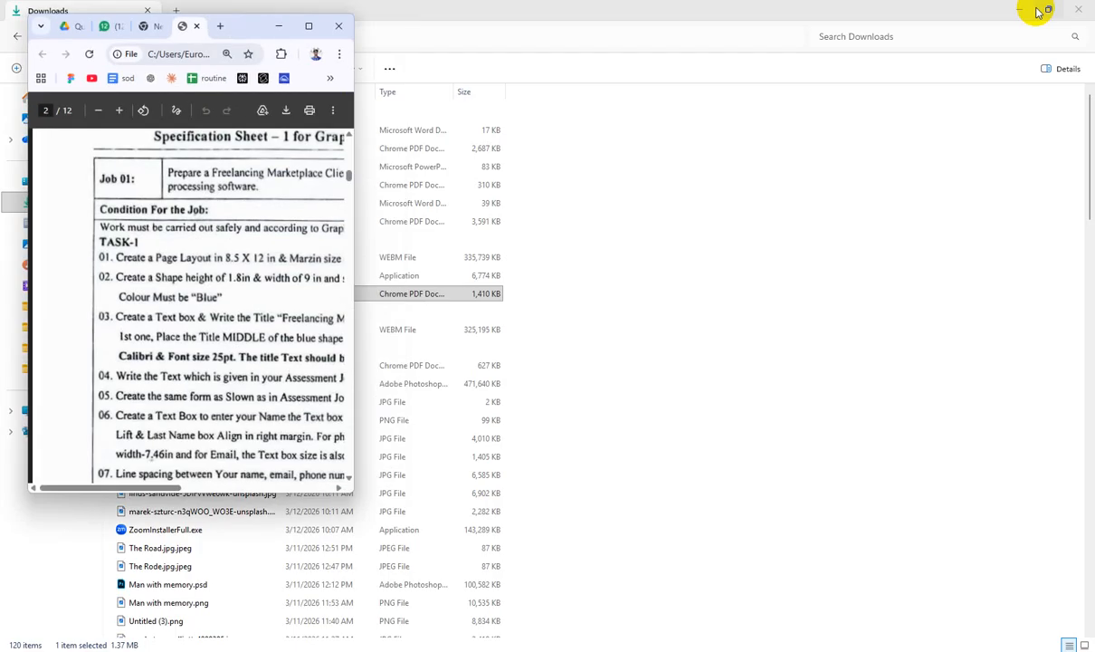
left_click(309, 25)
Step: Minimize the browser and Downloads windows and delete the desktop items below the Basic Computer folder
left_click(1020, 12)
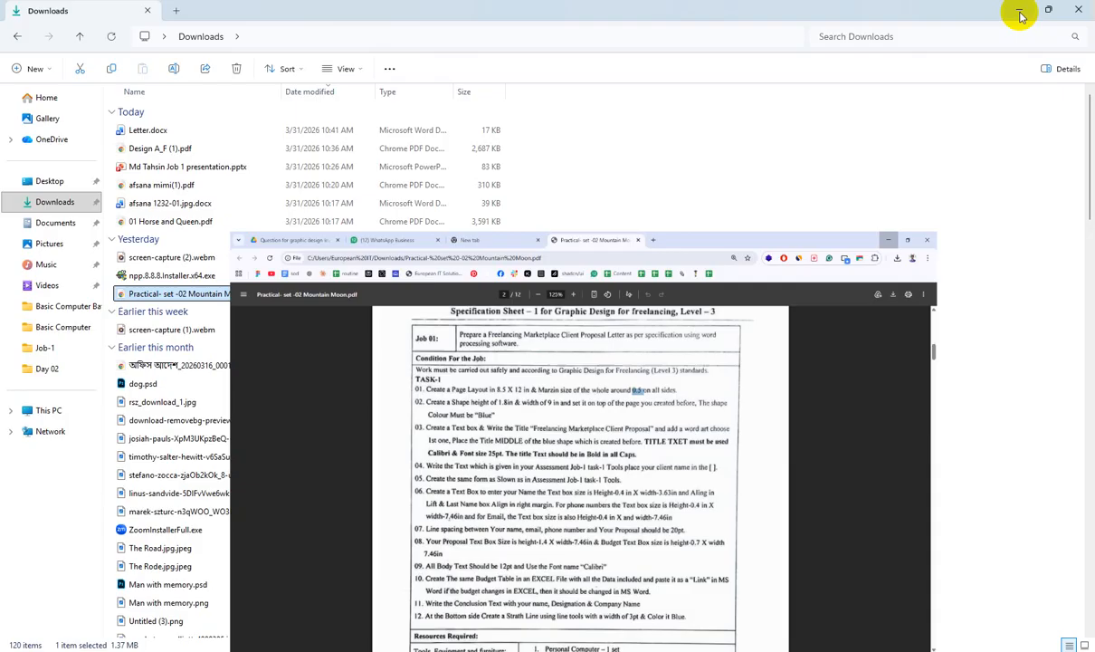
left_click(1022, 15)
left_click_drag(14, 245, 687, 247)
key("Delete")
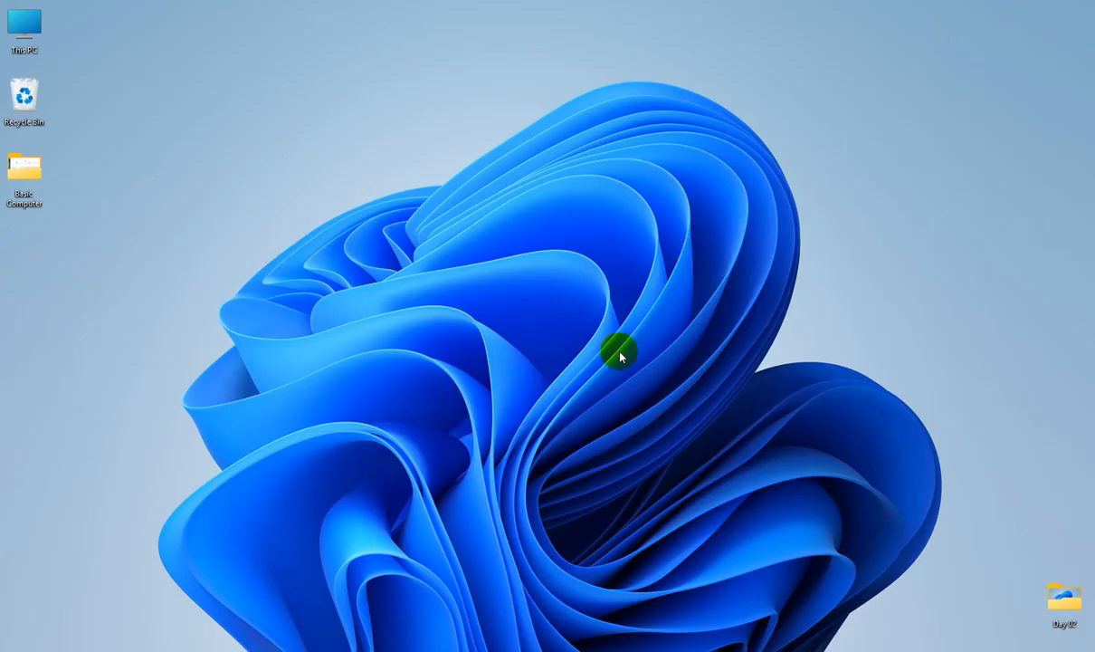
Step: Create a new folder on the desktop, refresh the desktop, and move the folder slightly to the left
right_click(457, 91)
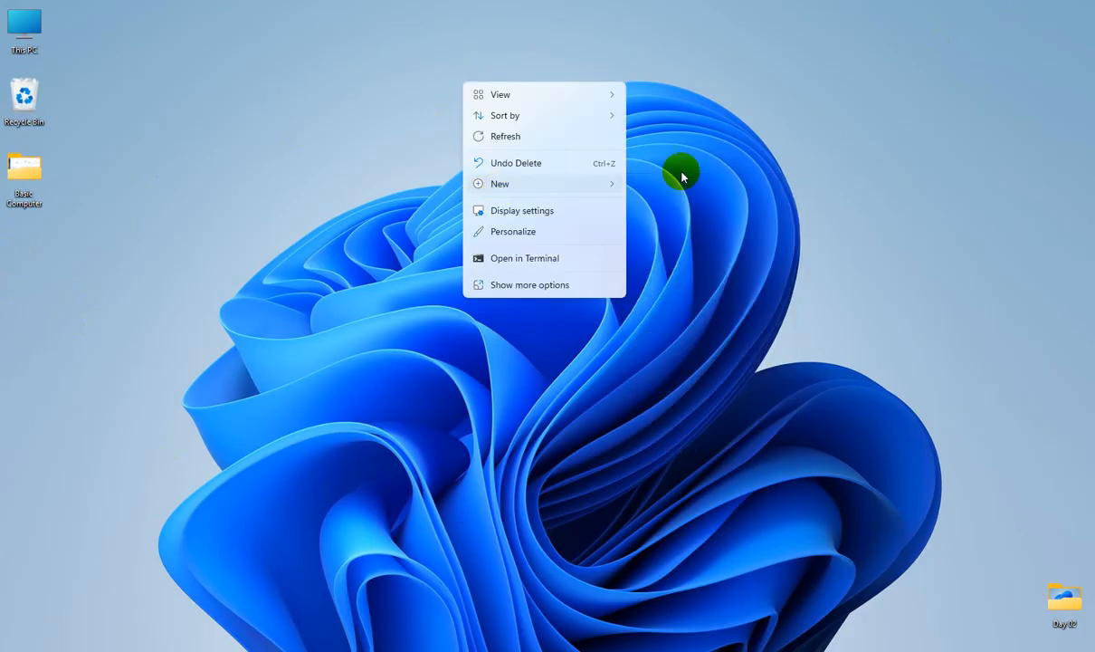
mouse_move(550, 184)
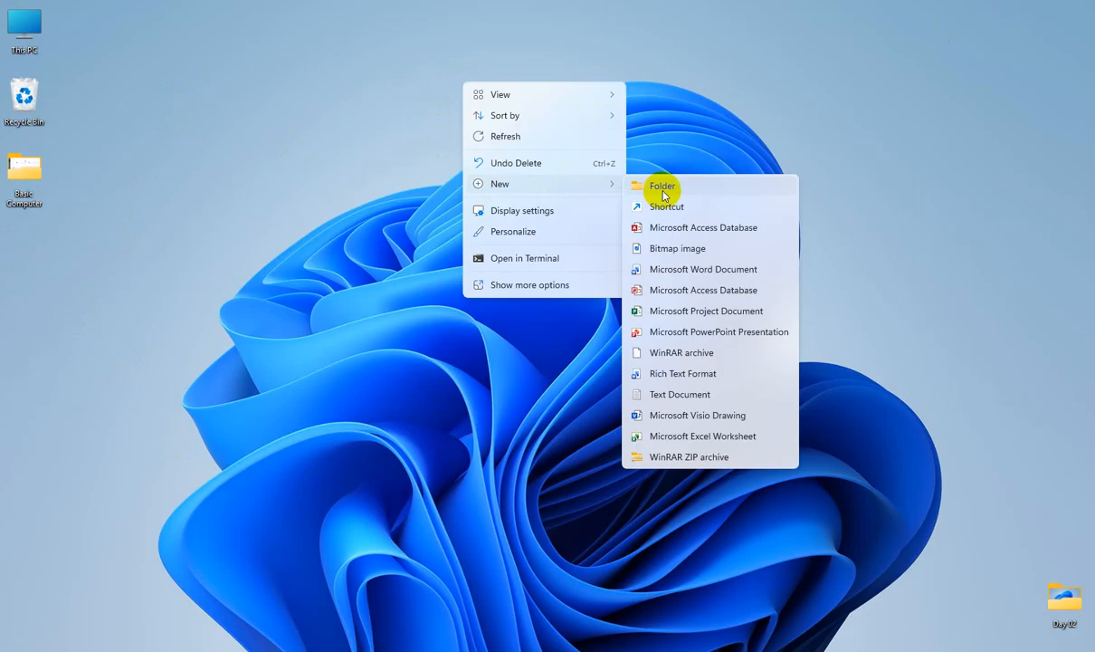
left_click(664, 187)
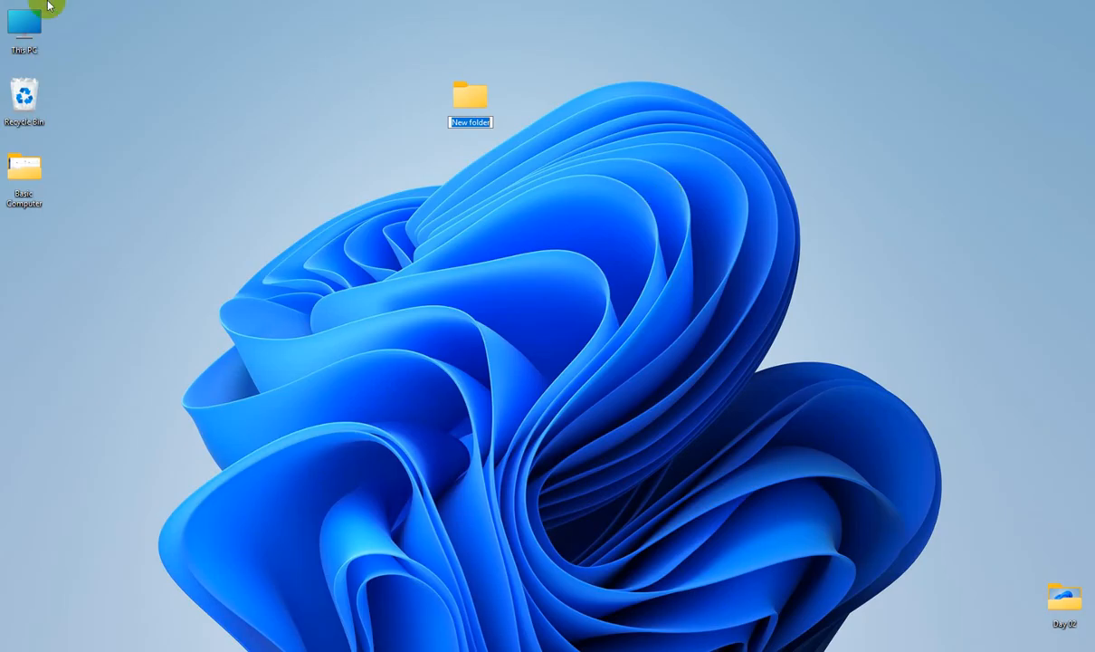
right_click(732, 235)
left_click(768, 294)
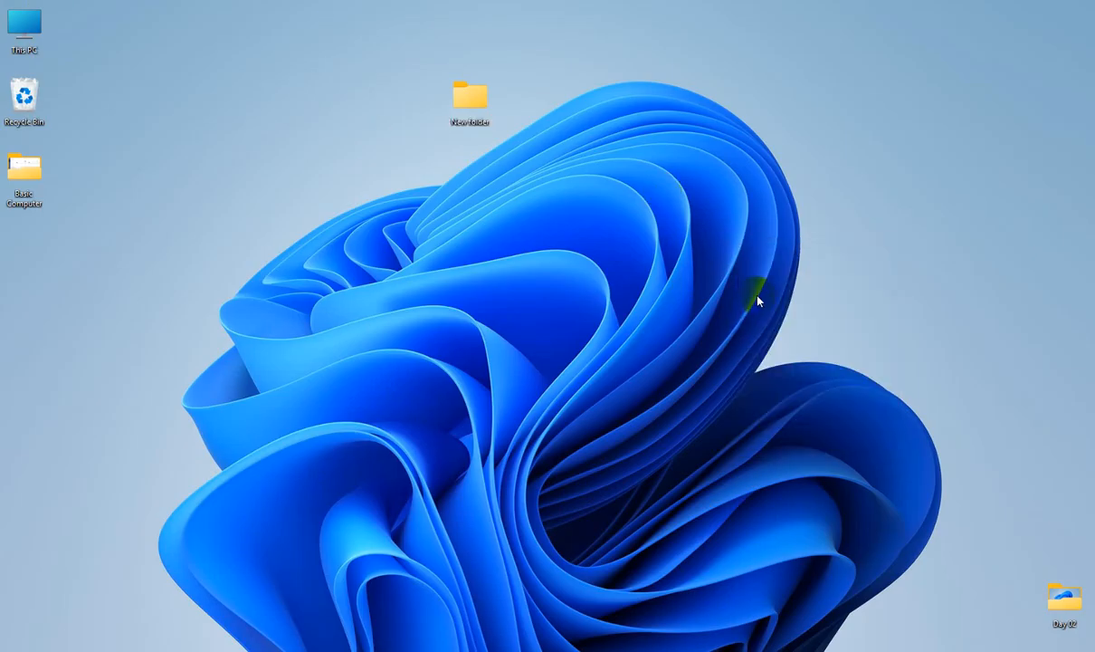
left_click_drag(492, 106, 453, 139)
left_click_drag(471, 100, 431, 103)
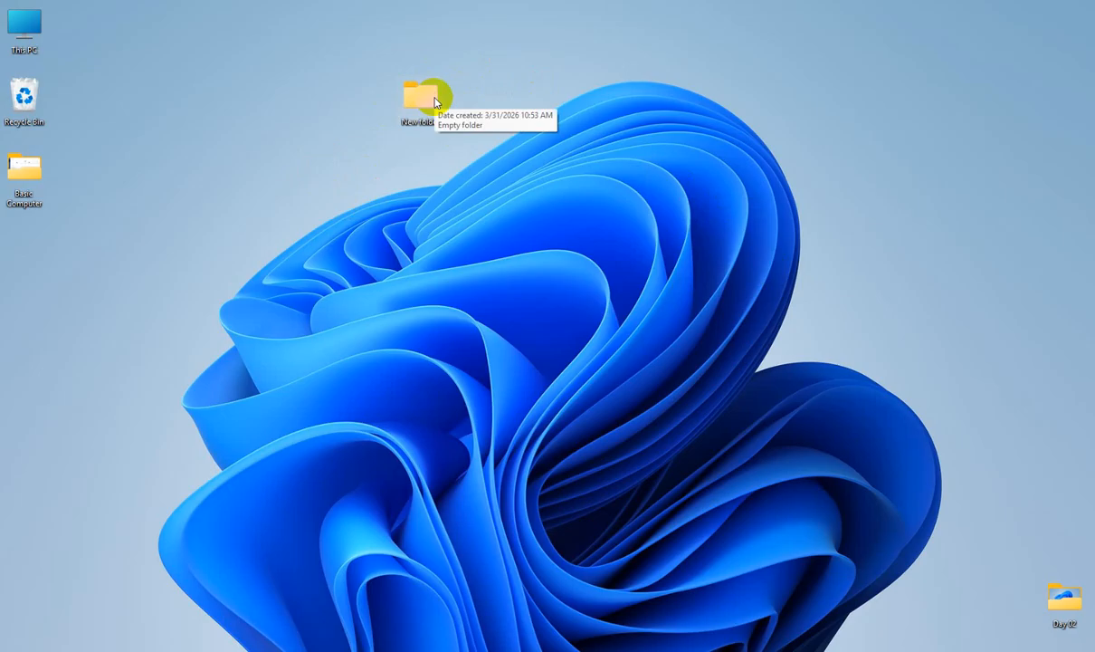
Step: Rename the new desktop folder as RPL-L3-nfjdbusb
key("F2")
type("RPL")
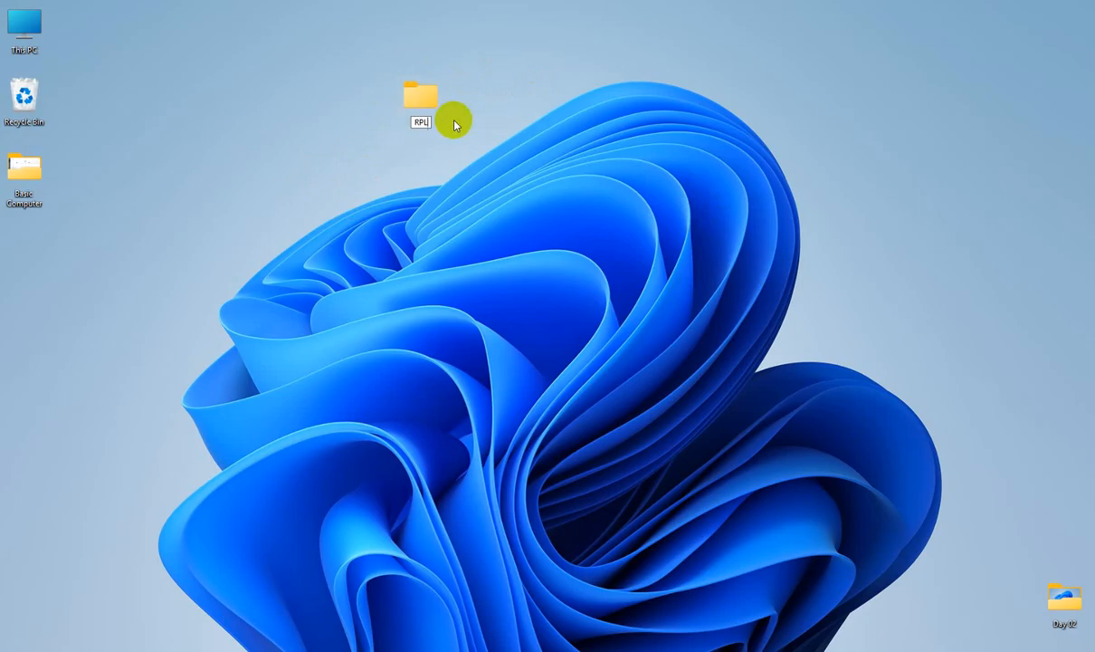
type("-Lx")
key("BackSpace")
type("3-nfjdbusb")
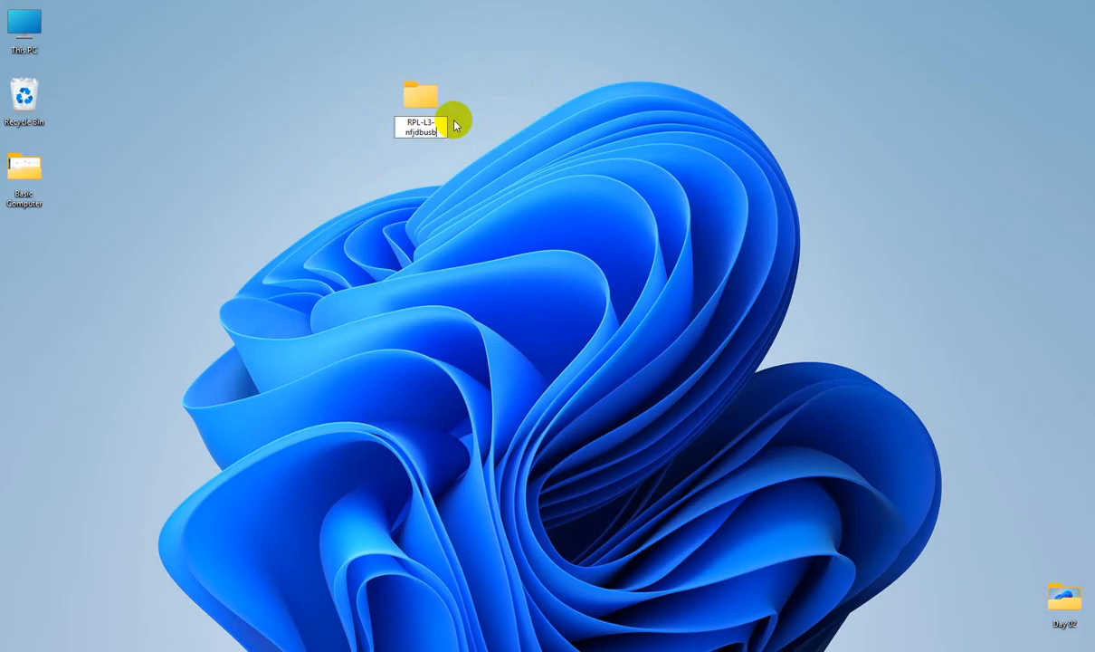
left_click(499, 172)
Step: Open the RPL-L3-nfjdbusb folder and create a subfolder named Job-1 inside it
double_click(424, 101)
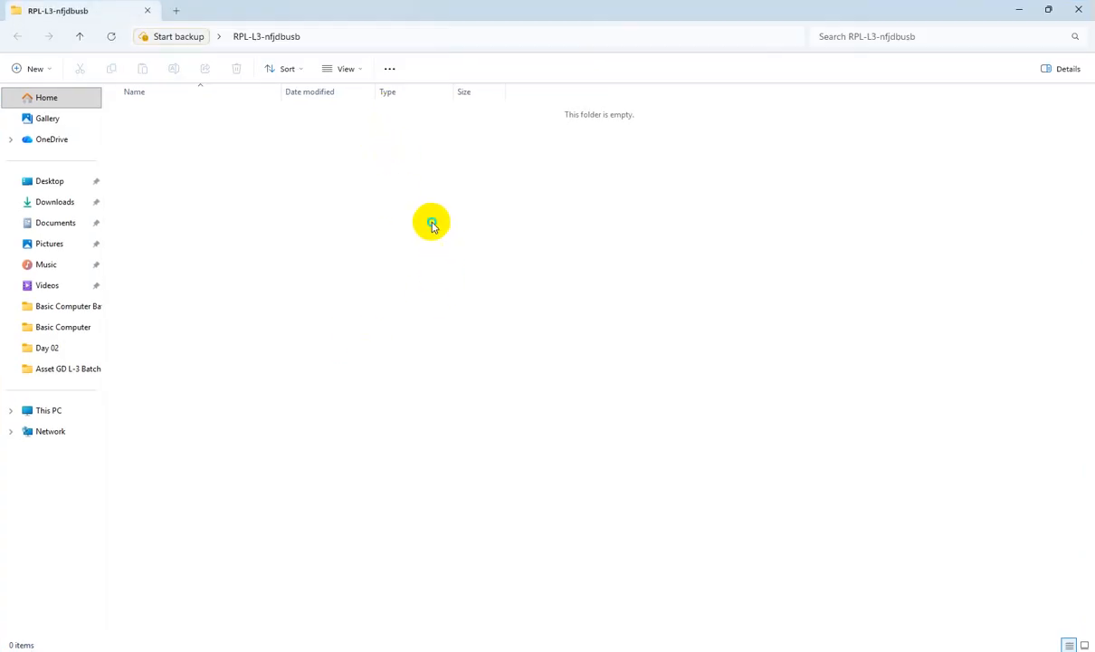
right_click(430, 223)
mouse_move(469, 325)
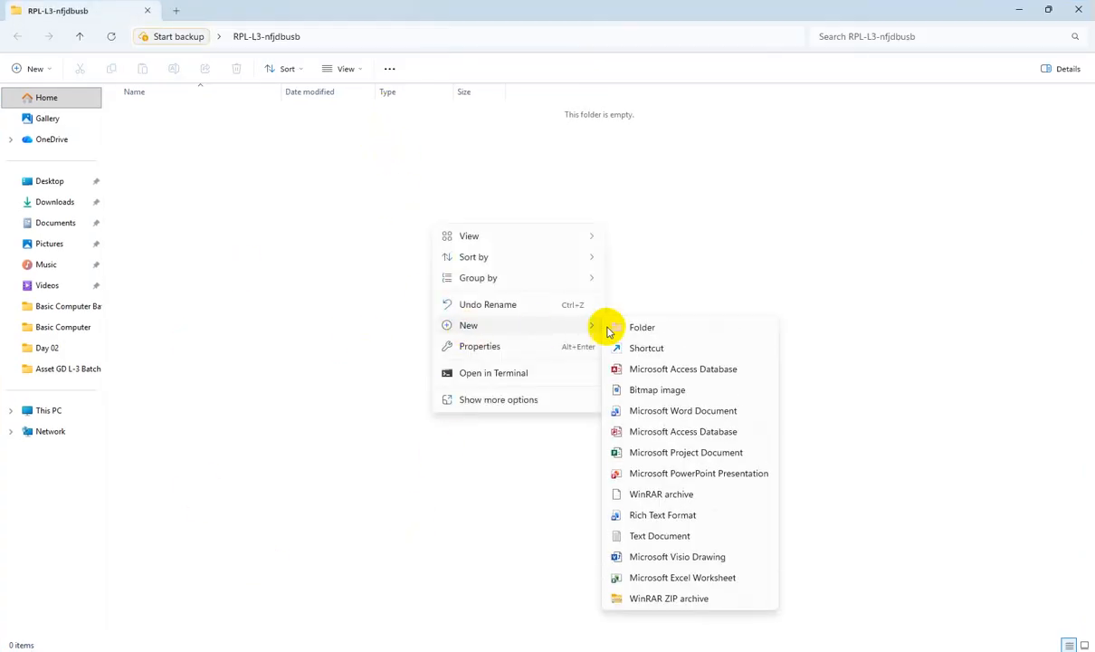
left_click(613, 328)
type("Job-1")
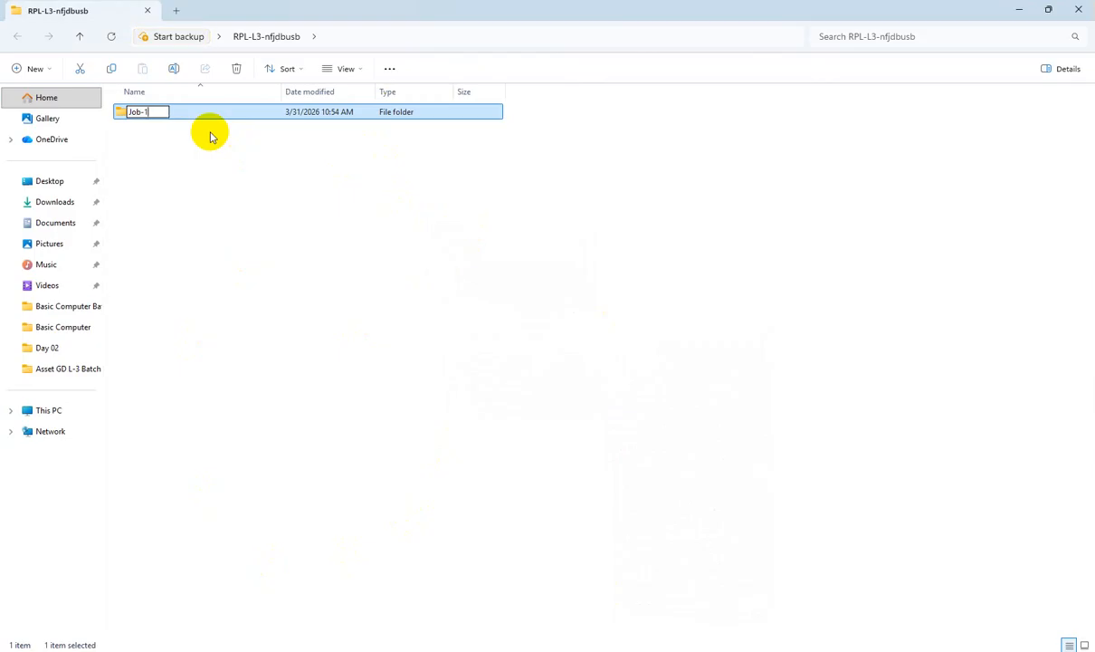
key("Return")
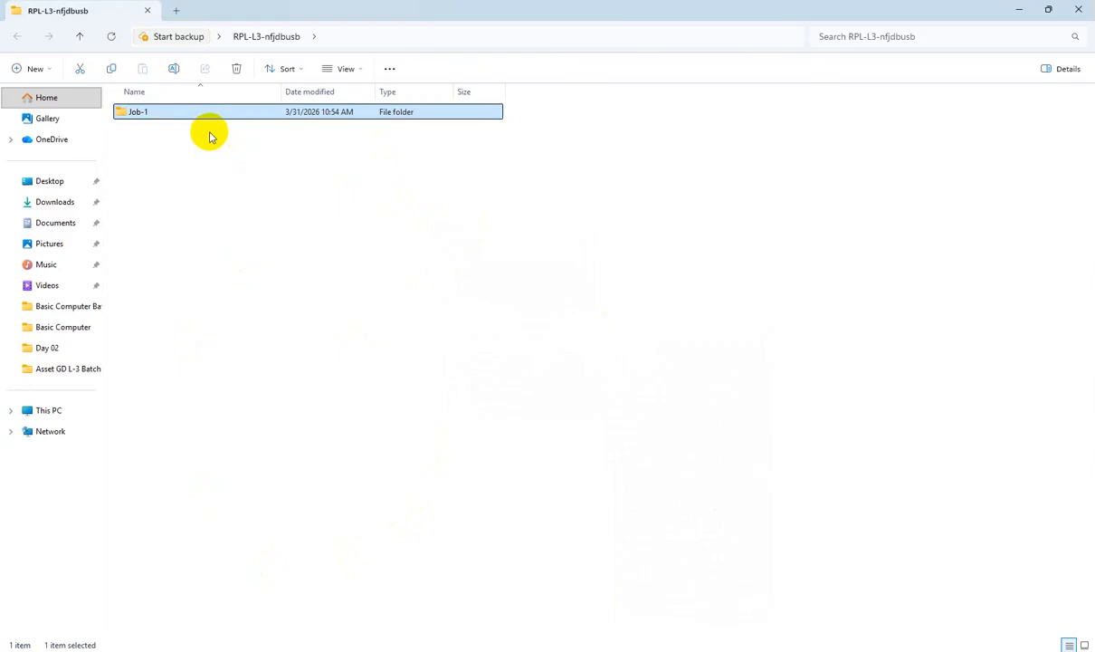
left_click(171, 153)
Step: Open the Job-1 folder and create a Microsoft Word document in it, keeping the default file name
left_click(147, 115)
double_click(146, 115)
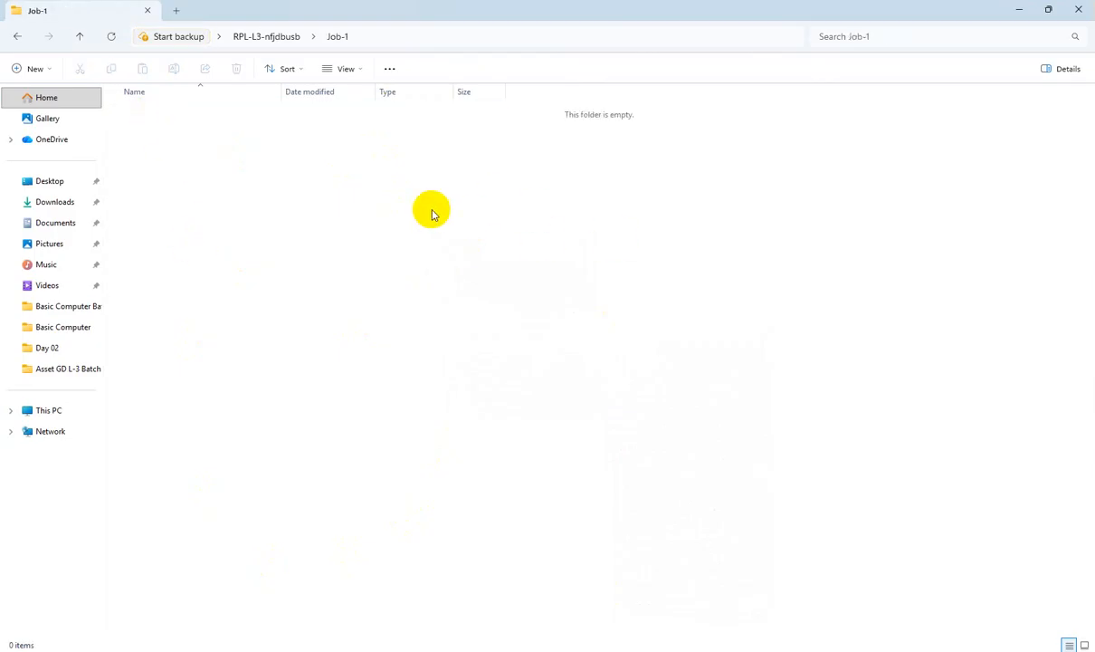
right_click(496, 209)
mouse_move(535, 306)
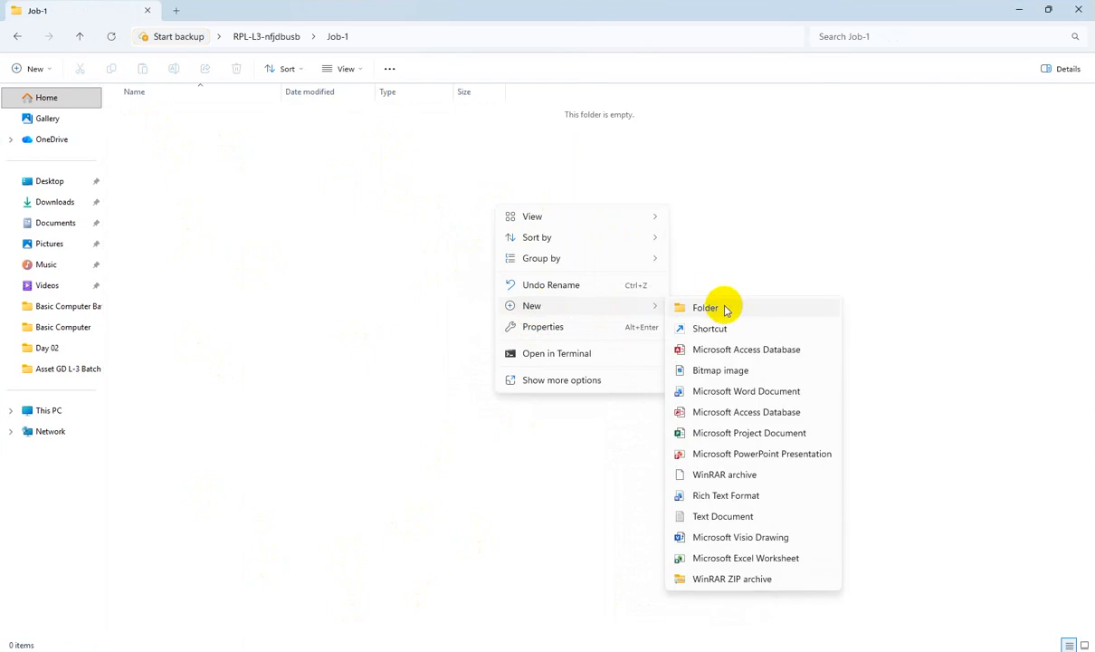
left_click(775, 396)
left_click(316, 272)
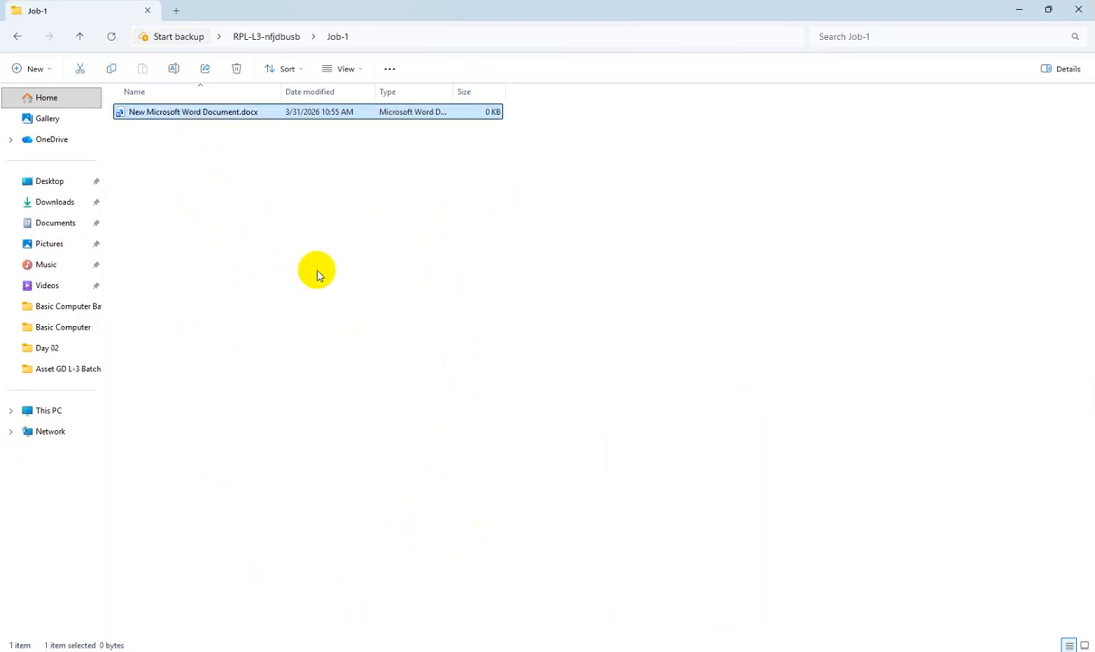
Step: Open the new Word document and check the page layout requirement in the specification sheet PDF before returning to the document
double_click(194, 111)
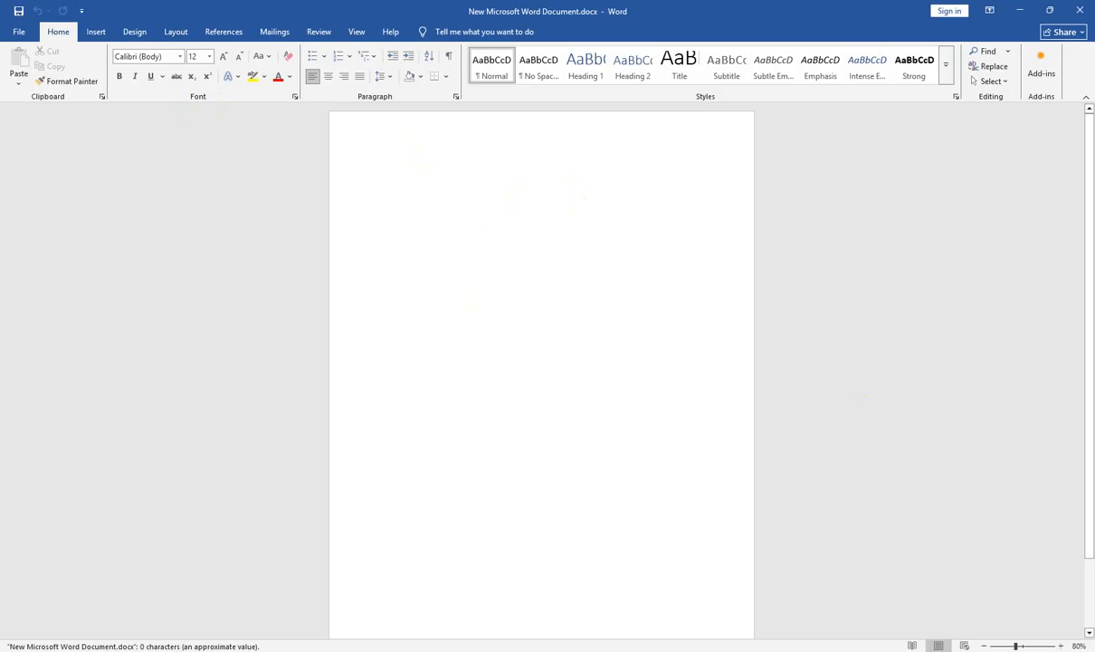
key("alt+Tab")
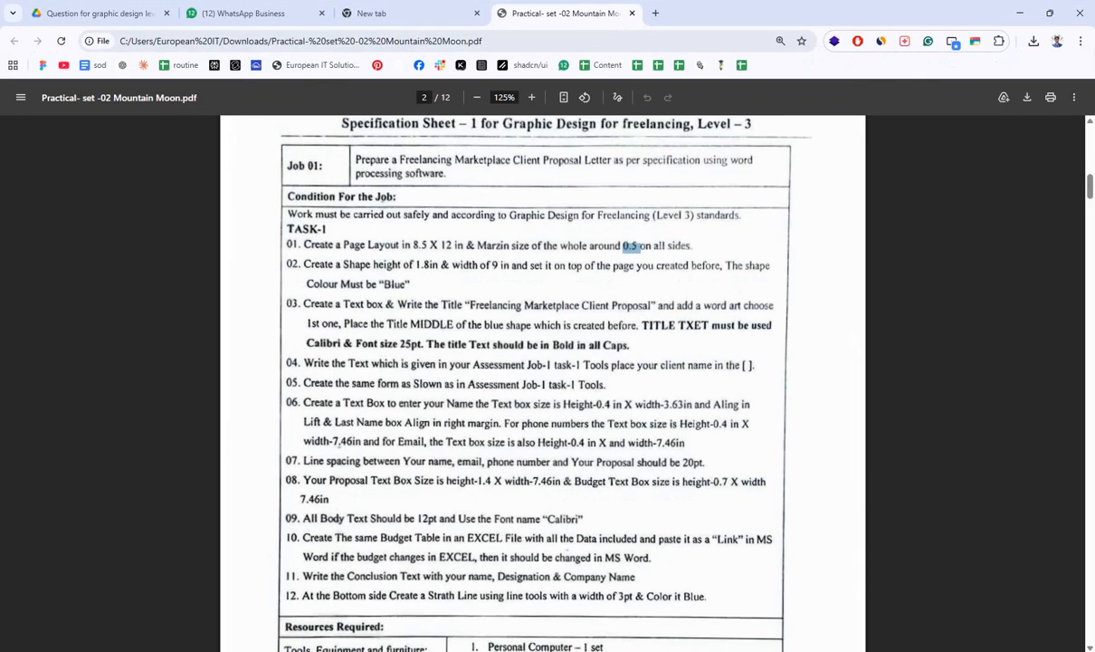
key("alt+Tab")
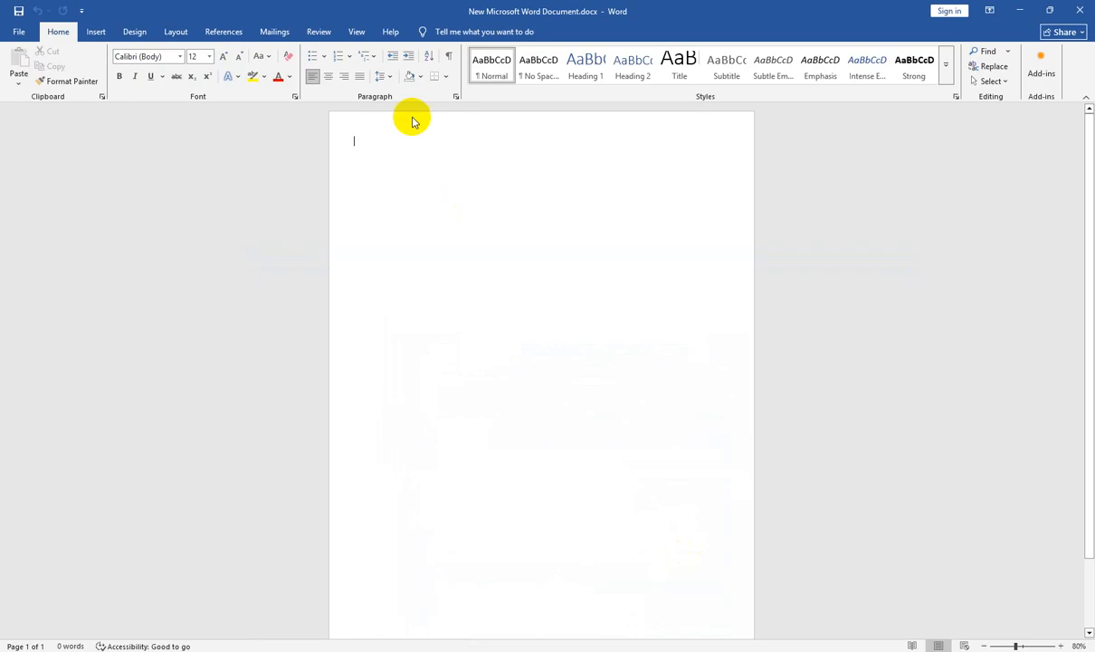
Step: Open the page setup's custom paper size settings and check the width and height against the required 8.5 by 12 inches
left_click(177, 35)
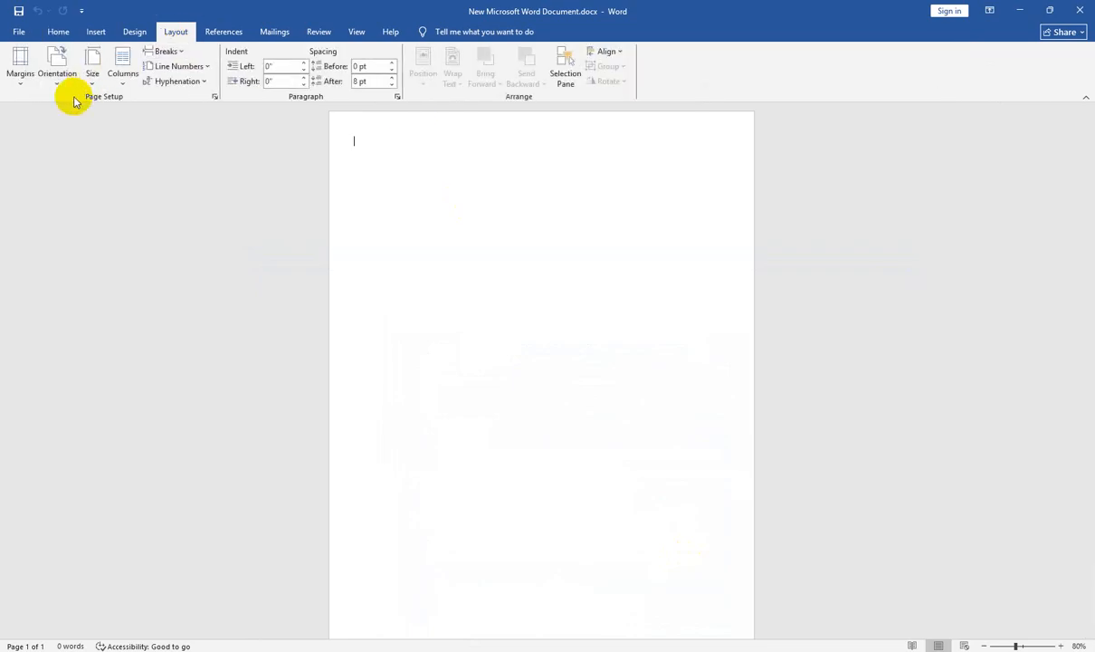
left_click(91, 74)
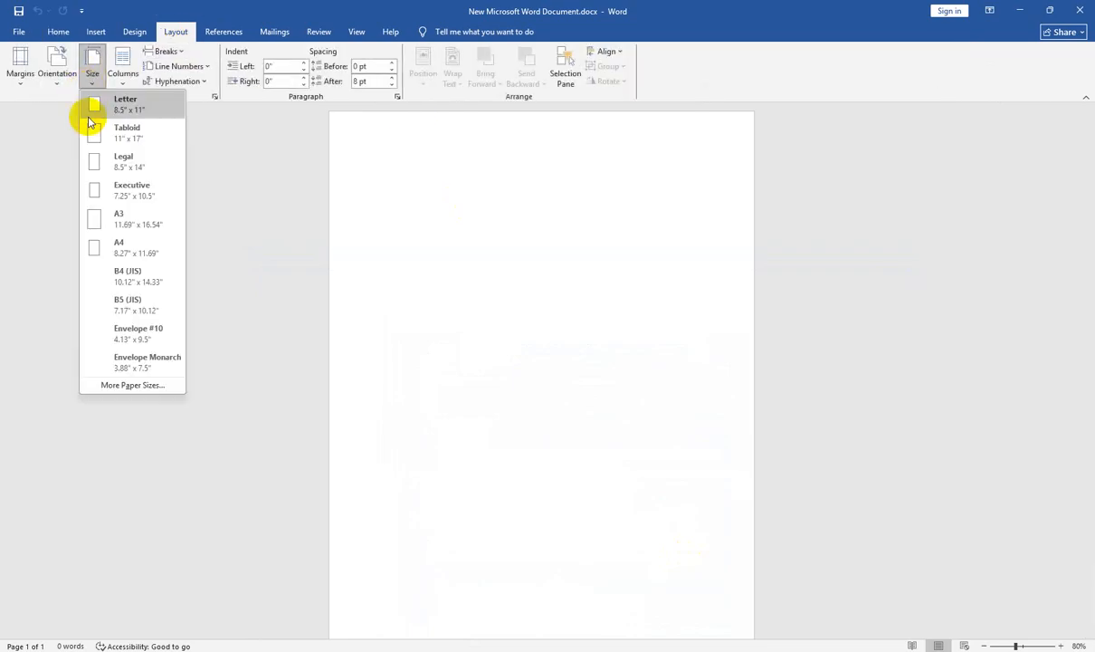
left_click(109, 384)
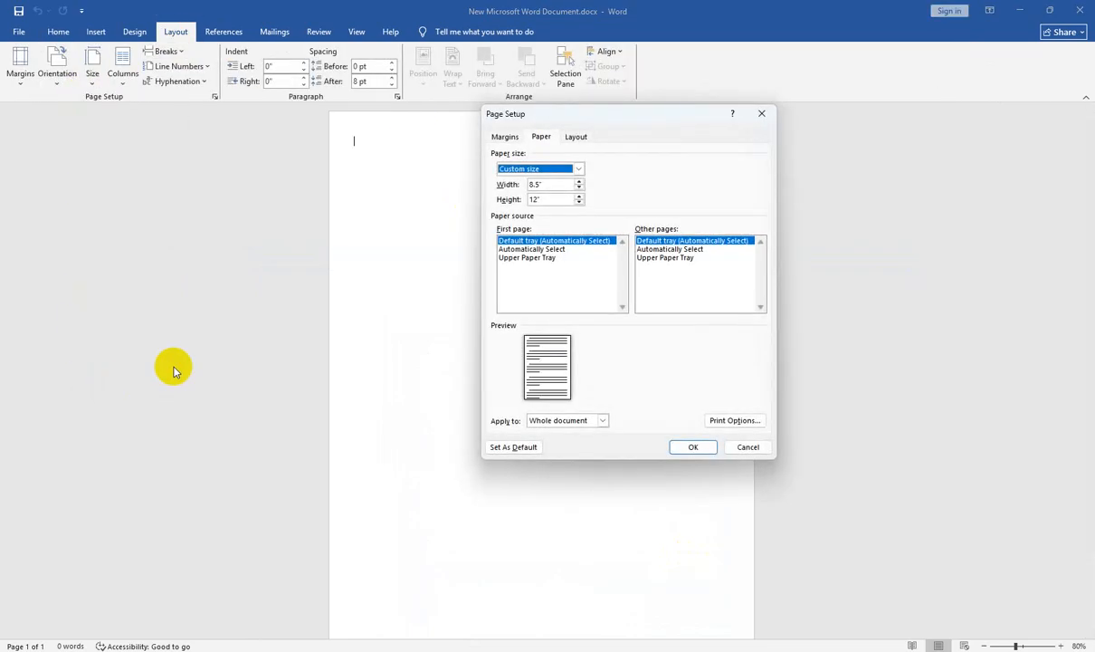
double_click(534, 183)
left_click_drag(538, 200, 523, 202)
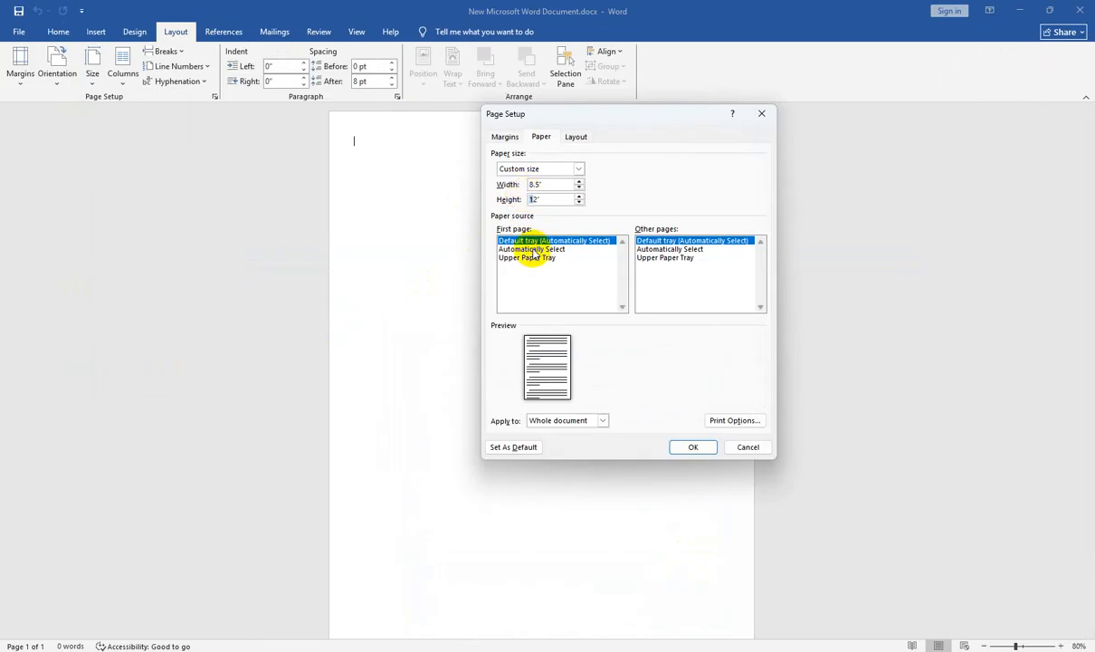
Step: Set the document's right margin to 0.5 inches and apply it, ignoring the printable-area warning
left_click(505, 137)
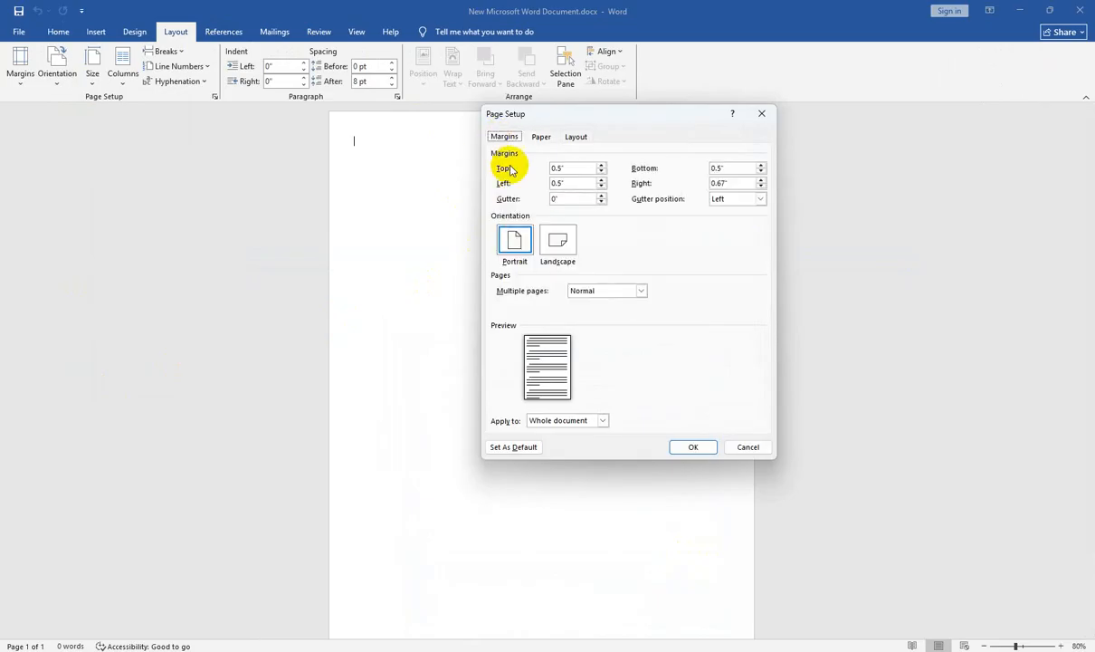
left_click(716, 184)
left_click(723, 185)
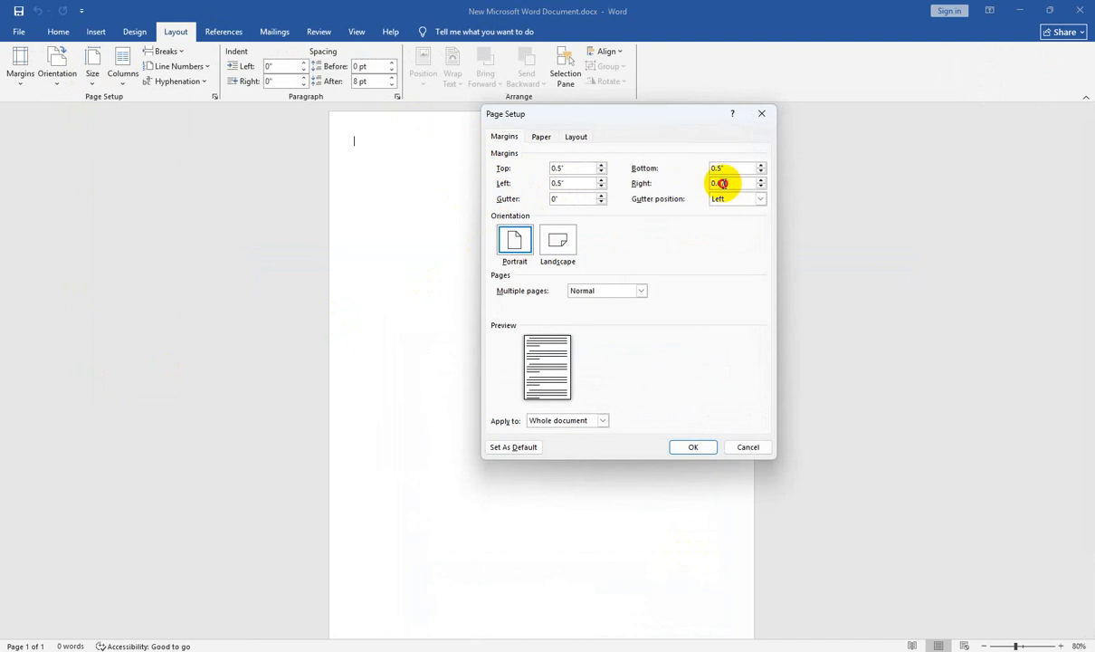
left_click_drag(723, 184, 710, 185)
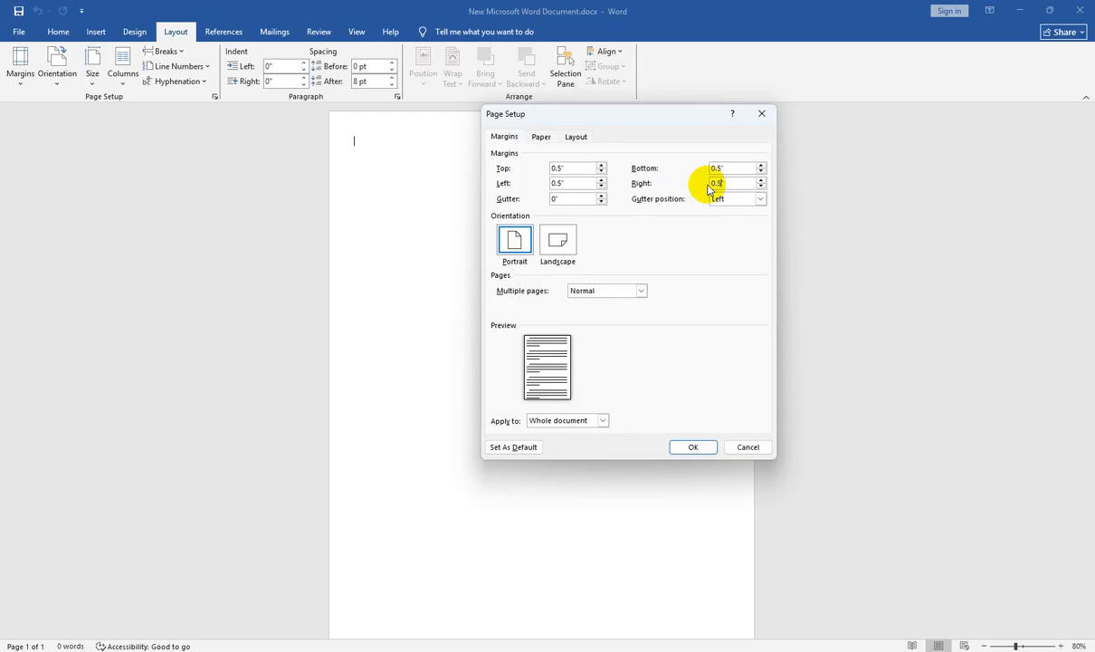
type("0.5\"")
left_click(693, 447)
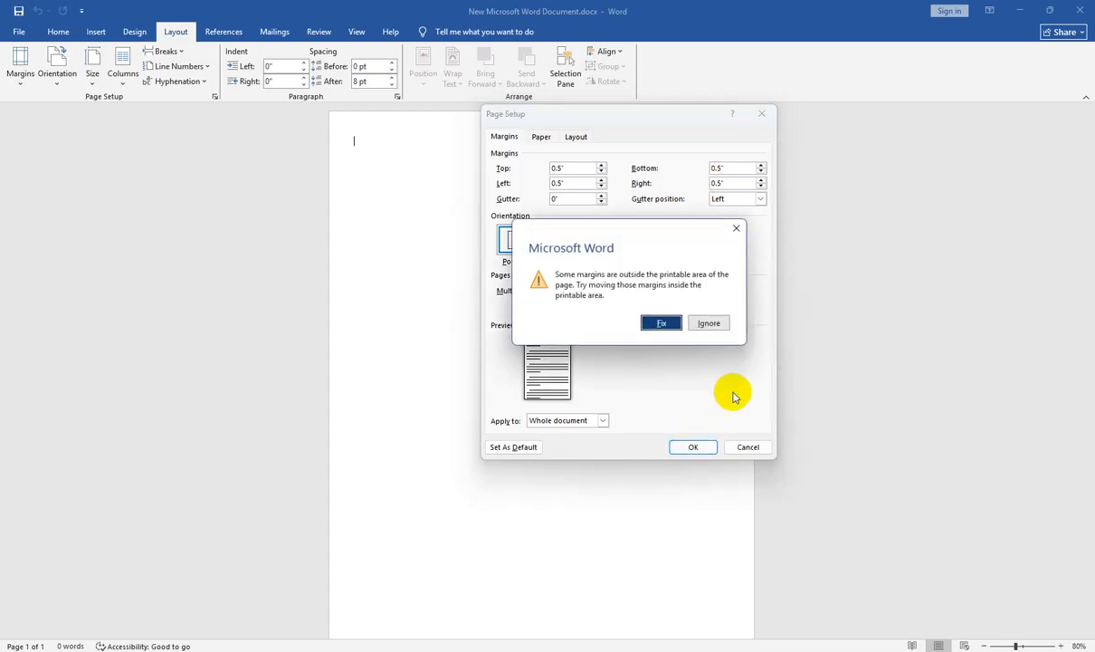
left_click(711, 324)
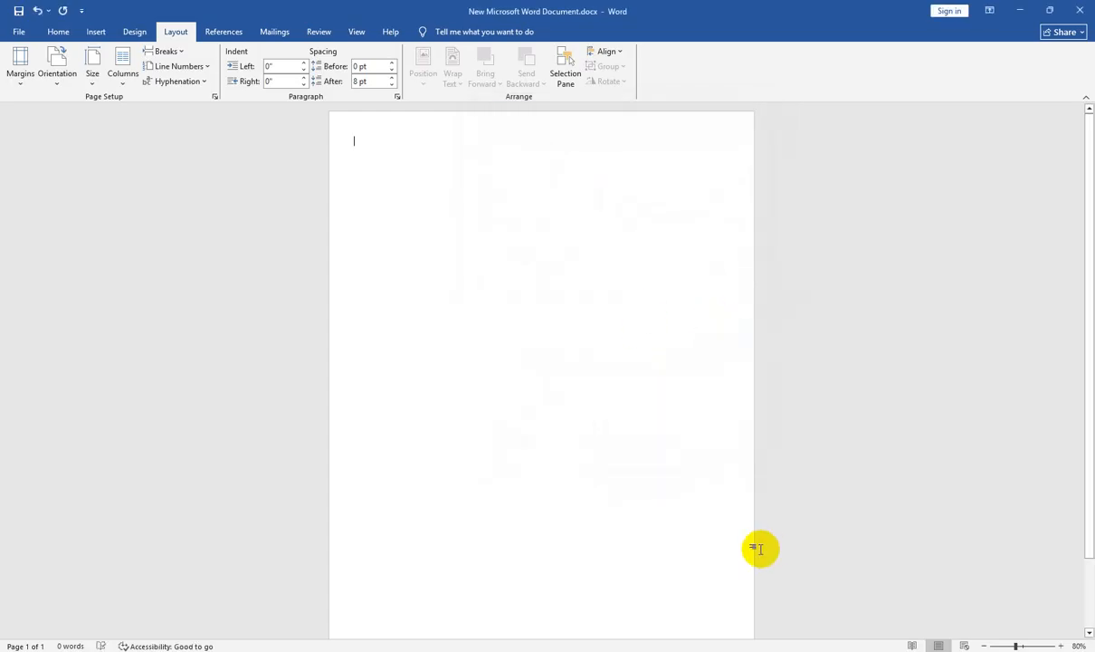
Step: Recheck all four page margins in the page setup and close it, ignoring the printable-area warning
left_click(91, 72)
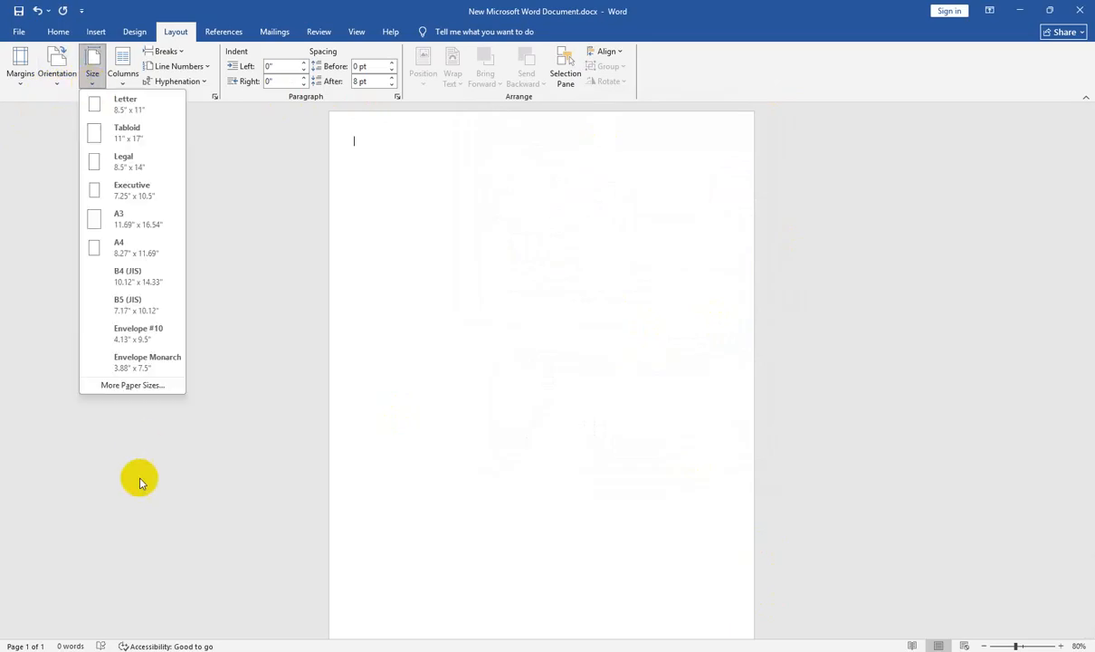
left_click(129, 385)
left_click(505, 137)
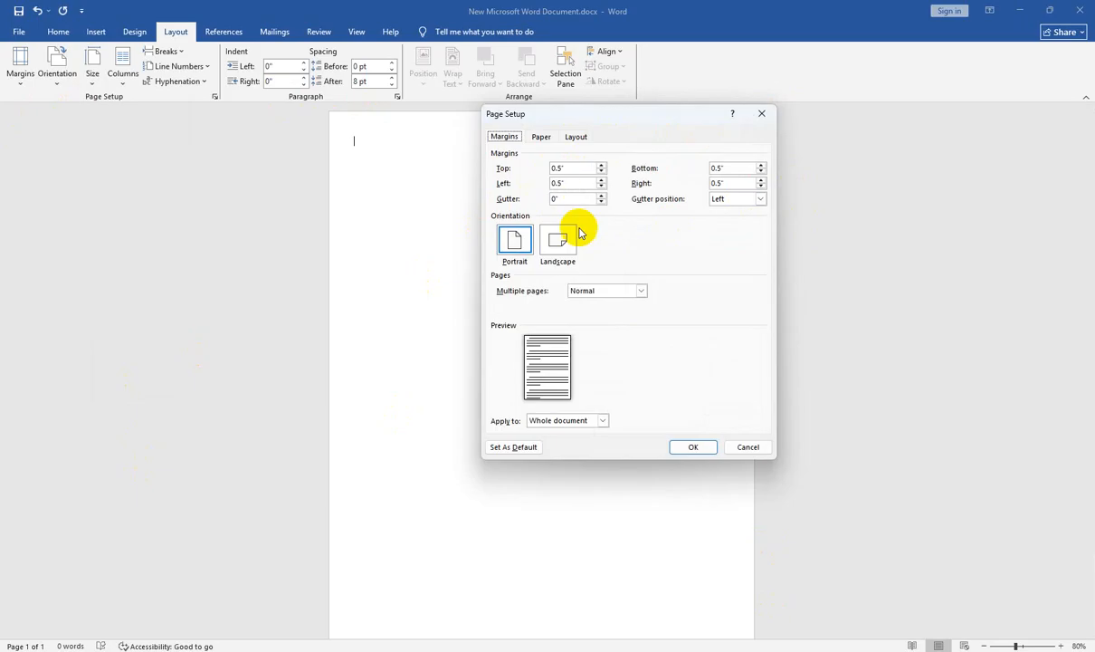
left_click(693, 448)
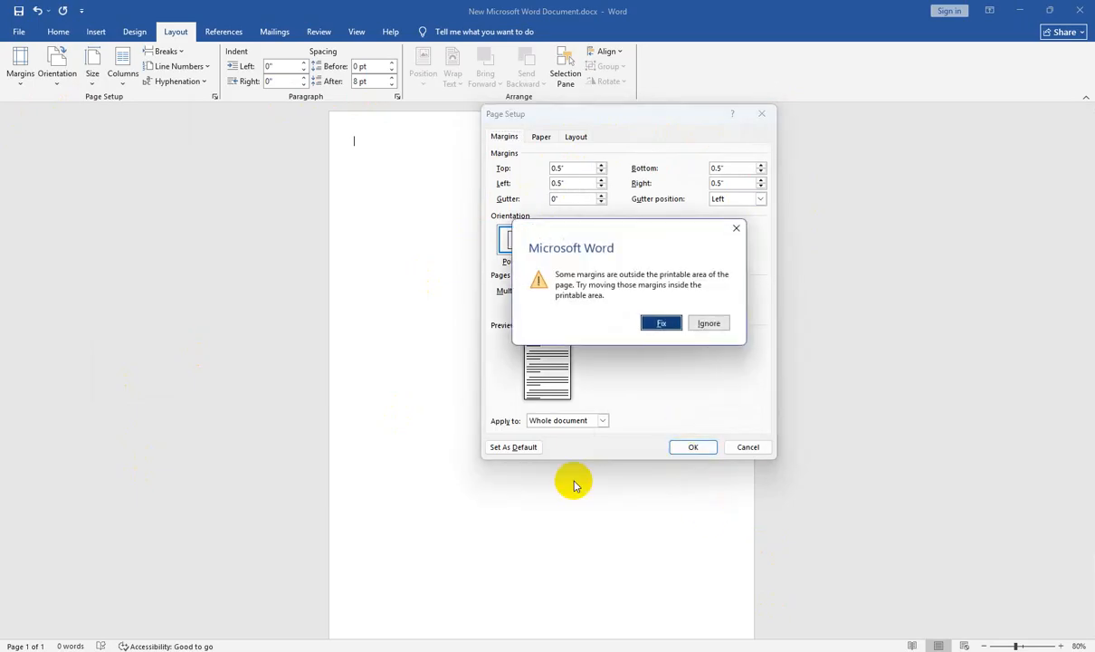
left_click(694, 320)
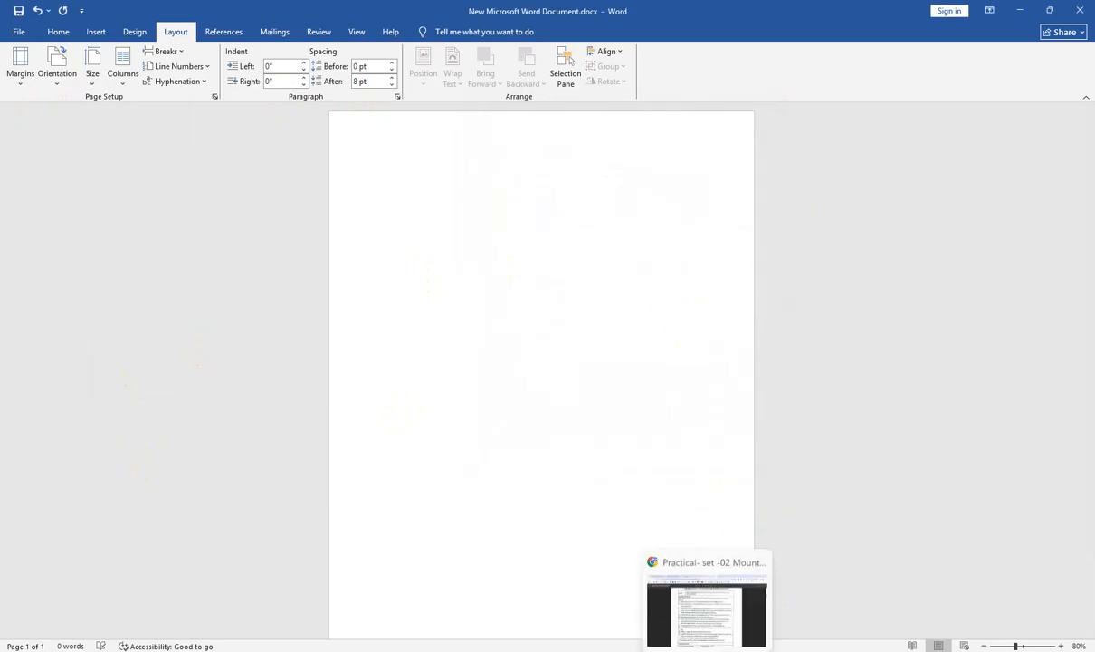
Step: Review the header shape's size, placement and colour requirements in the specification sheet PDF and return to Word
left_click(707, 649)
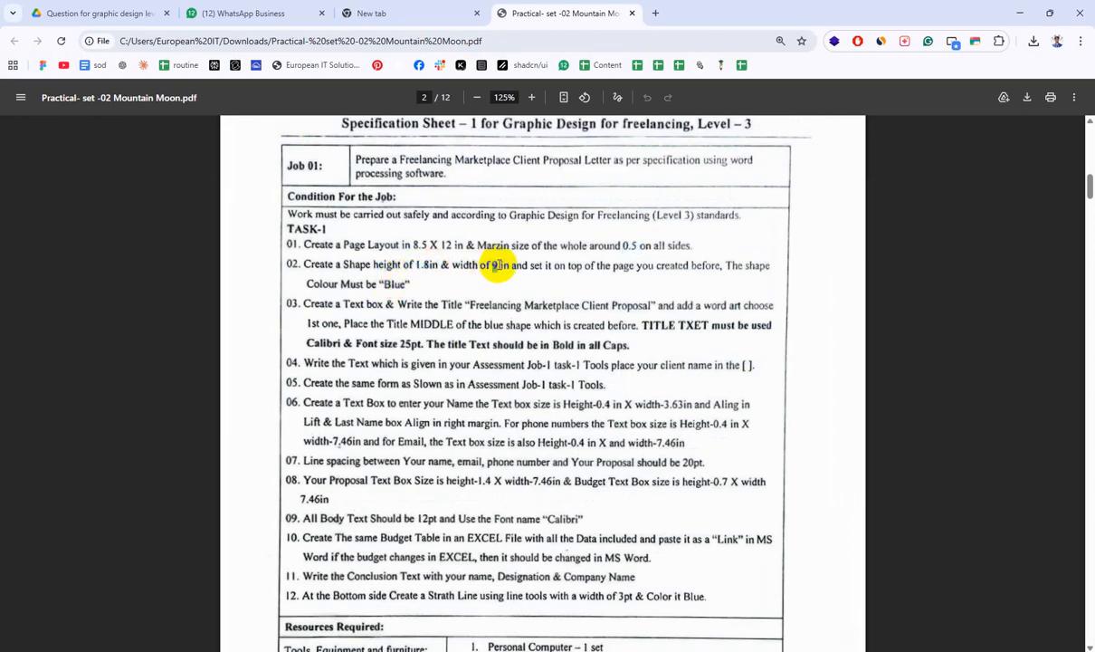
double_click(495, 265)
left_click_drag(590, 266, 707, 267)
left_click_drag(327, 287, 490, 288)
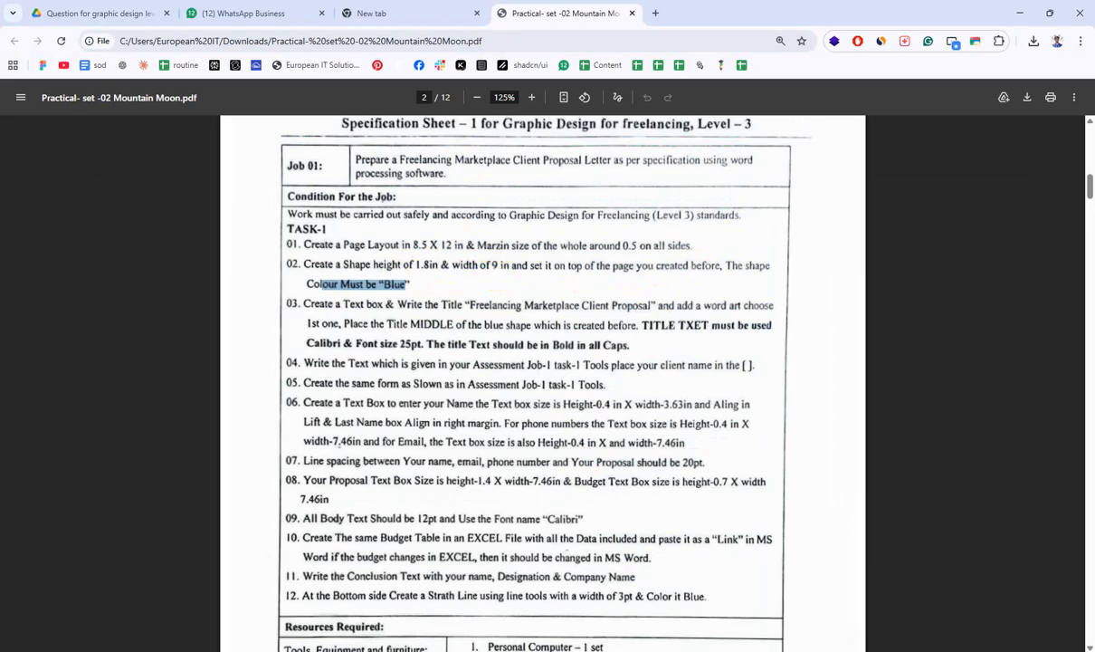
key("alt+Tab")
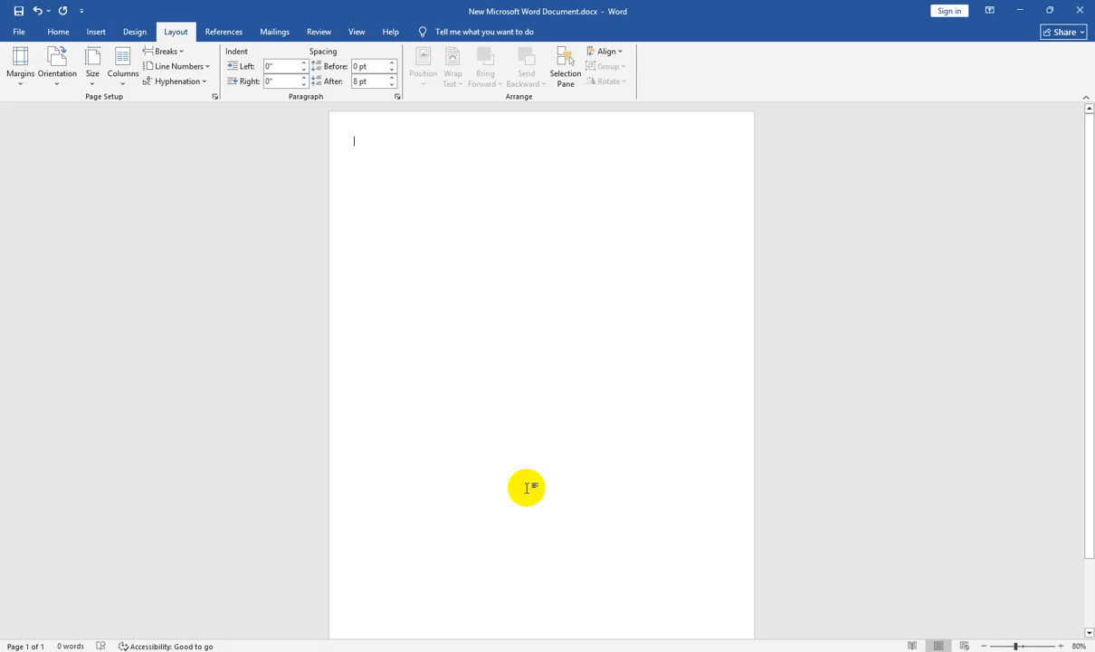
Step: Draw a rectangle about 7.84 inches wide and 1.53 inches high near the page's upper edge
left_click(57, 34)
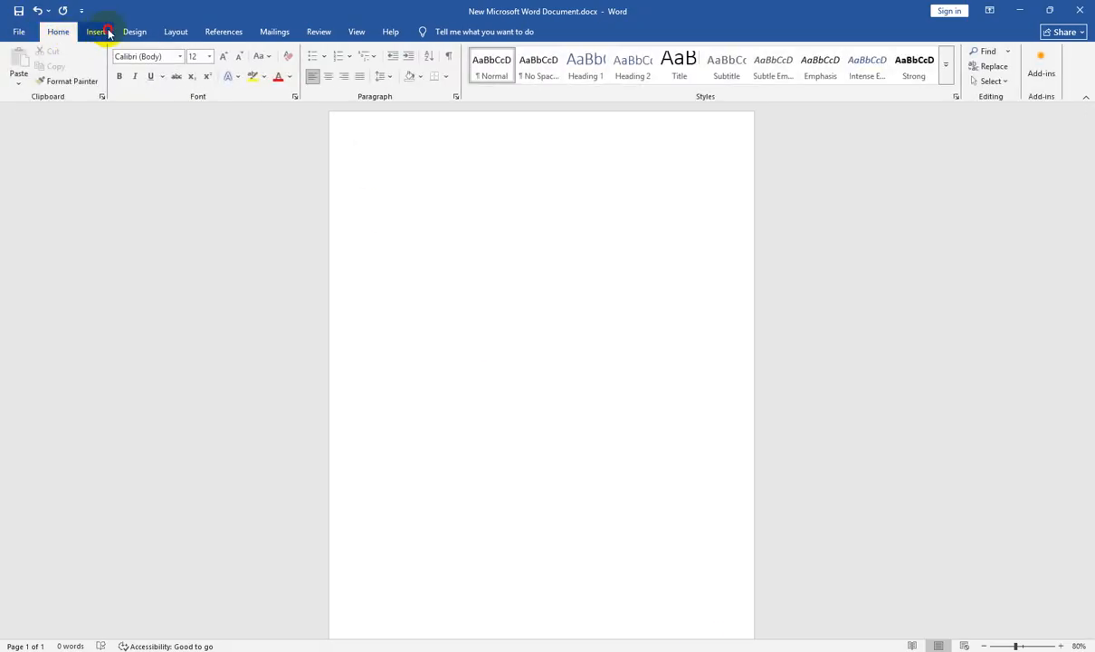
left_click(101, 33)
left_click(176, 70)
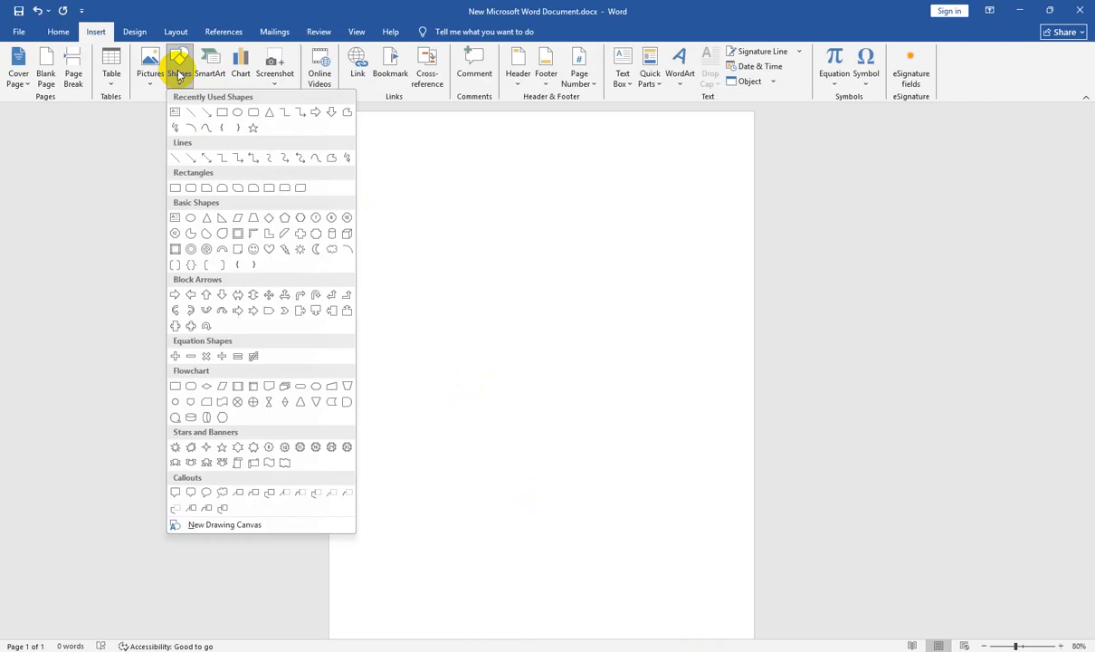
left_click(221, 113)
left_click_drag(341, 123, 735, 197)
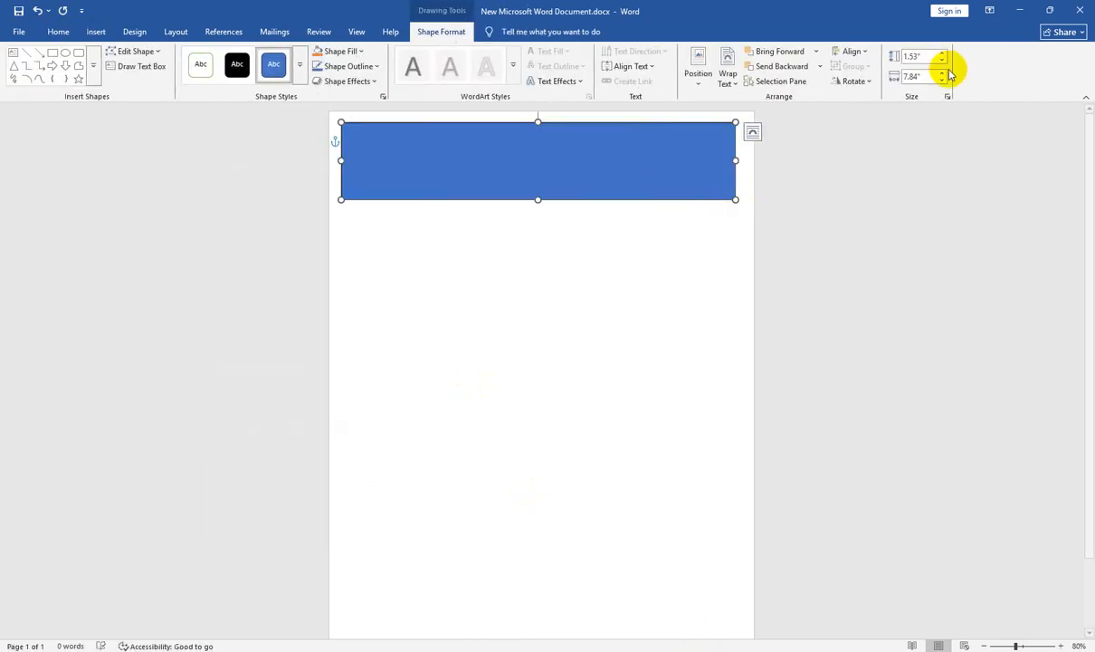
left_click(583, 374)
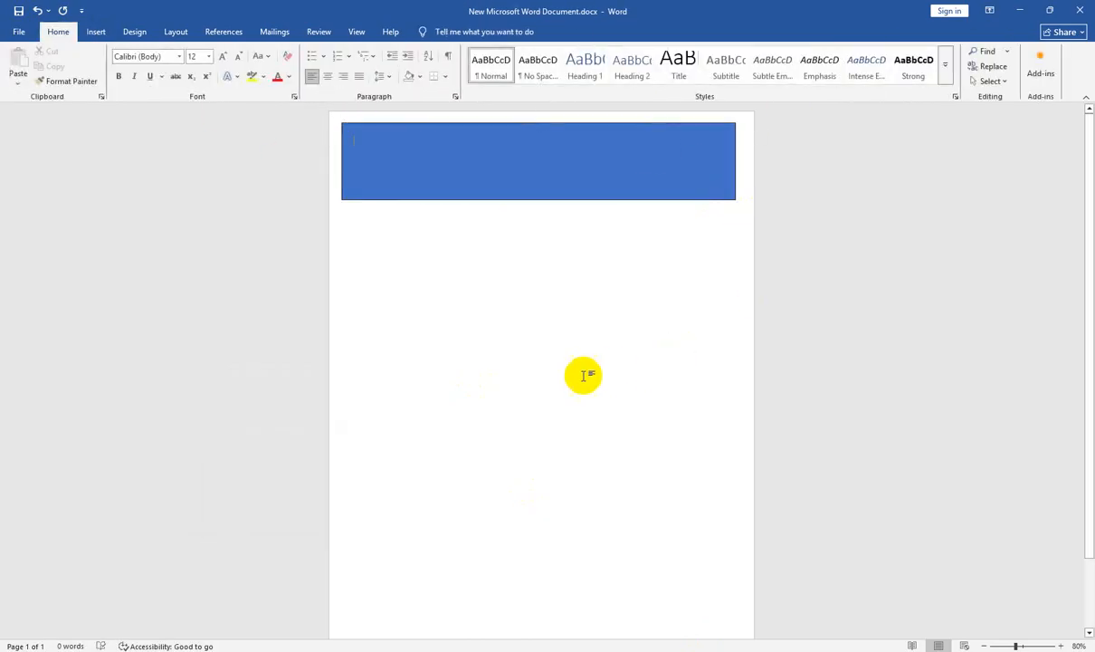
Step: Set the blue rectangle's height to 1.8 inches and its width to 9 inches, checking the specification sheet for the size
left_click(529, 178)
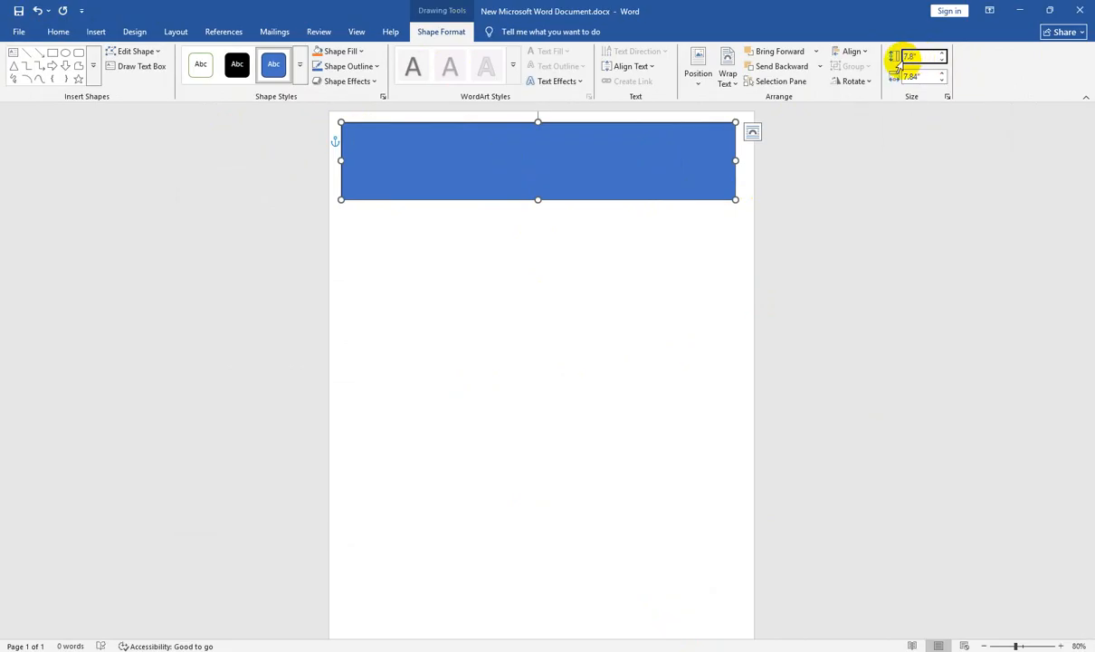
key("Return")
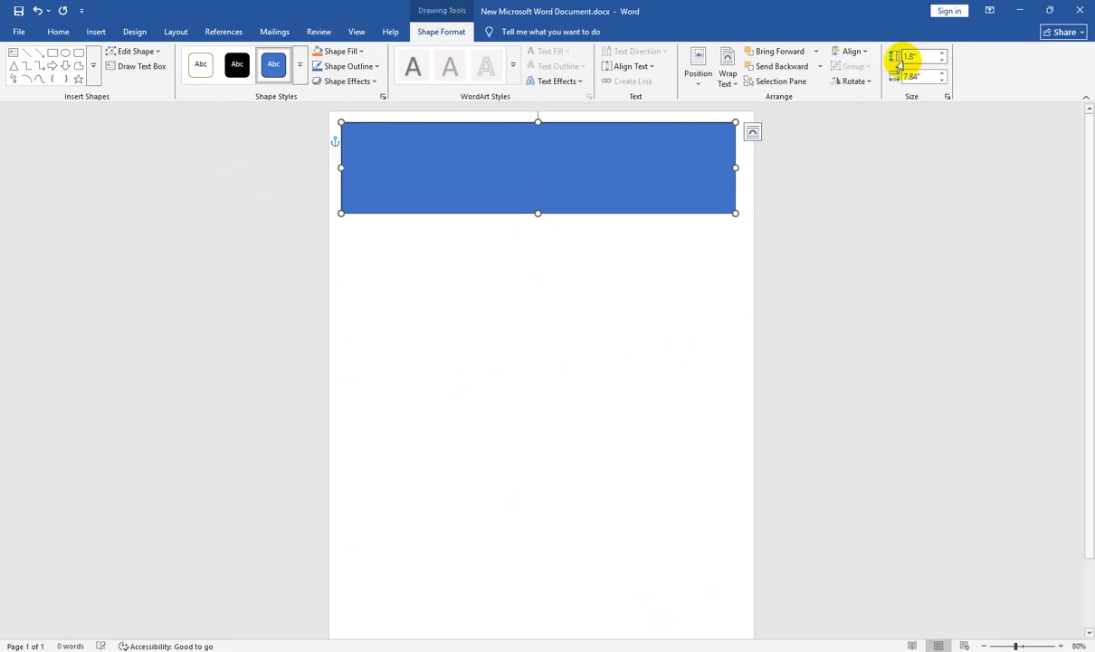
key("alt+Tab")
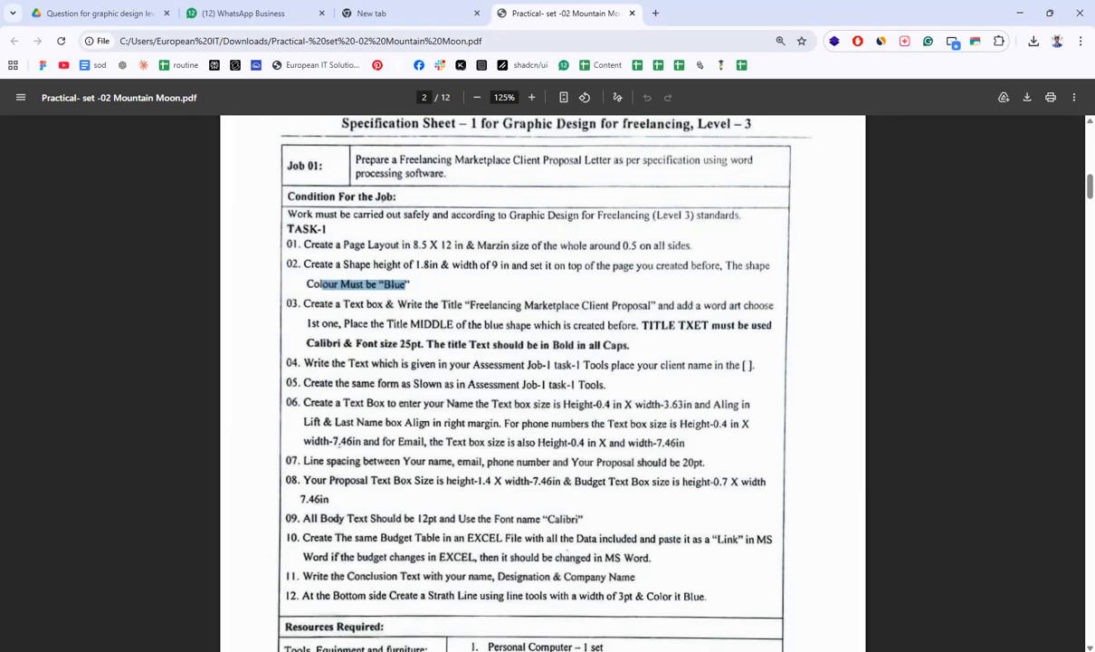
key("alt+Tab")
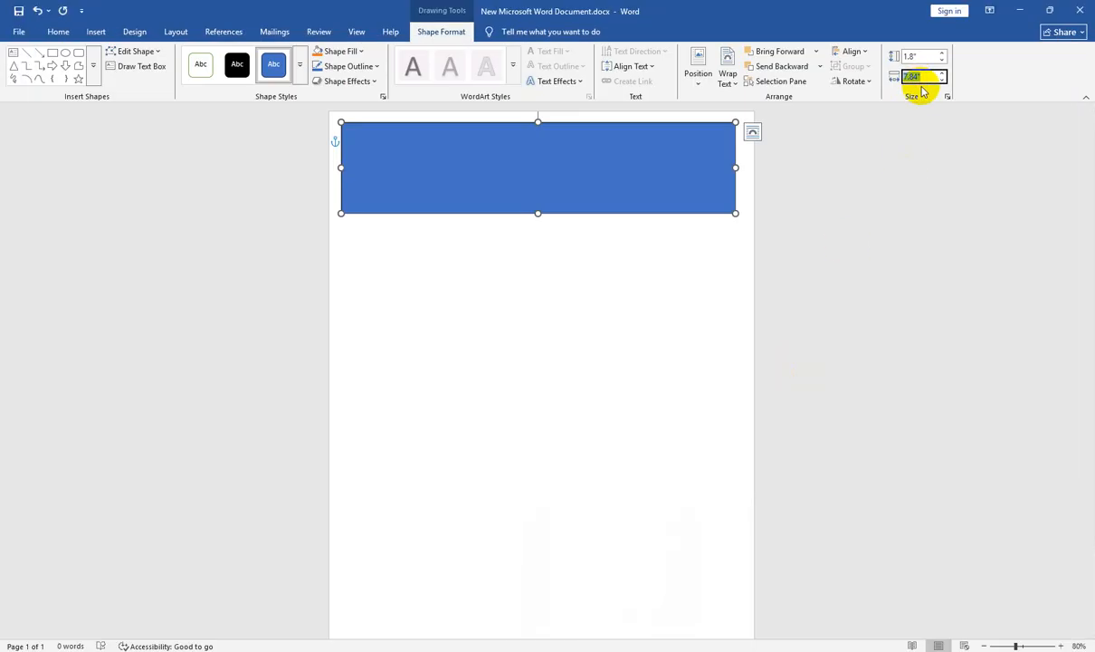
key("Return")
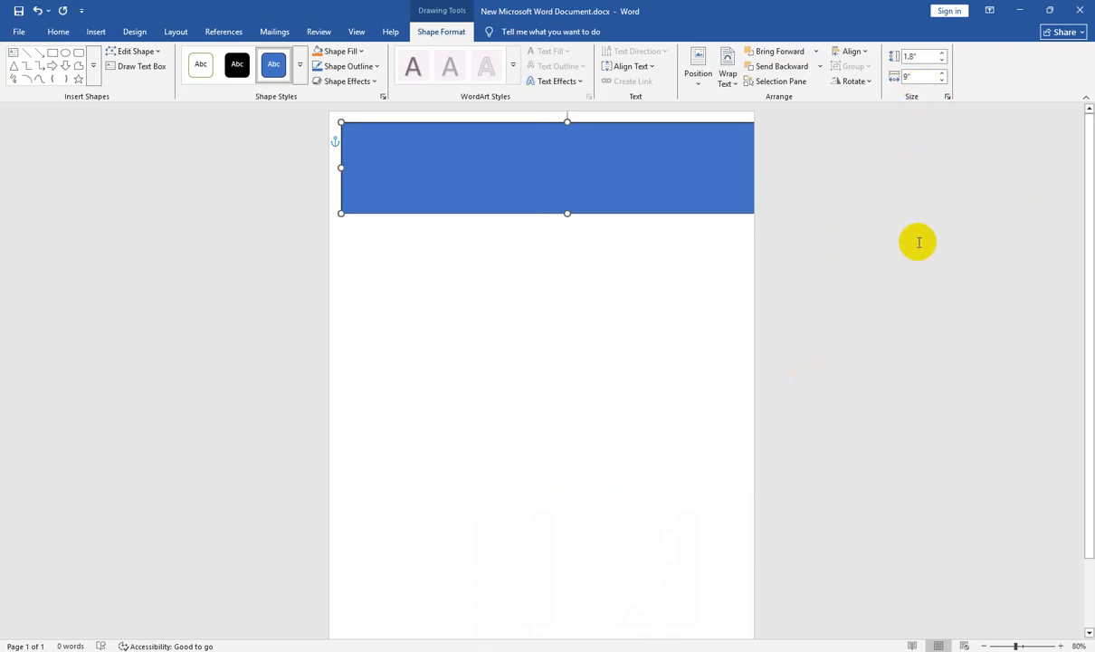
Step: Remove the outline from the blue rectangle and deselect it
left_click(550, 351)
left_click(503, 167)
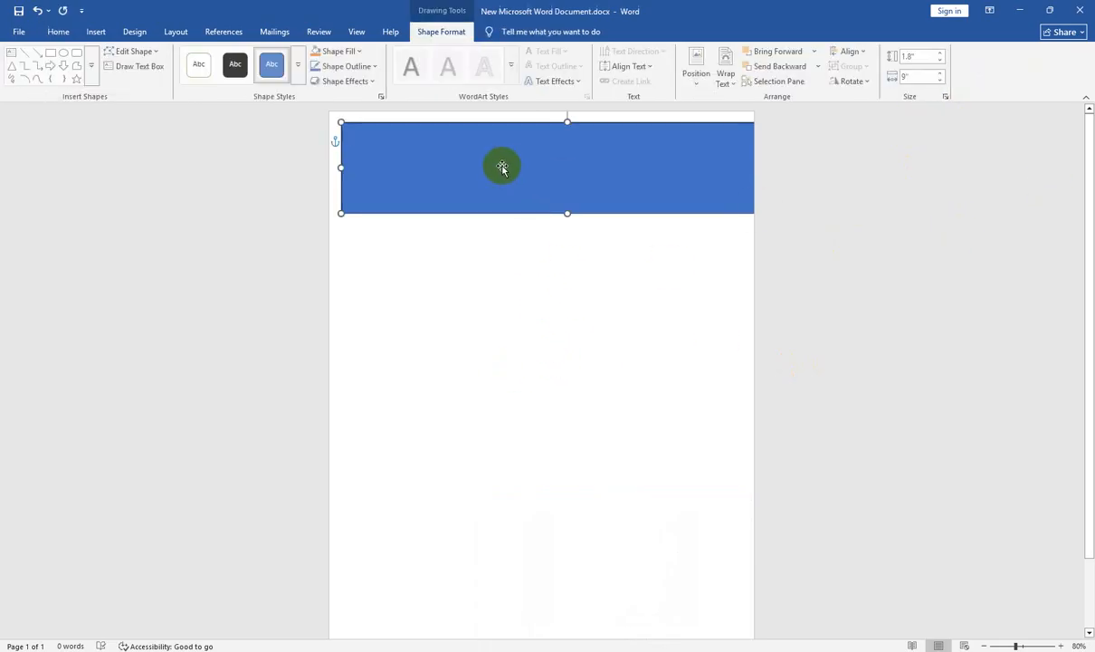
left_click(440, 325)
left_click(346, 168)
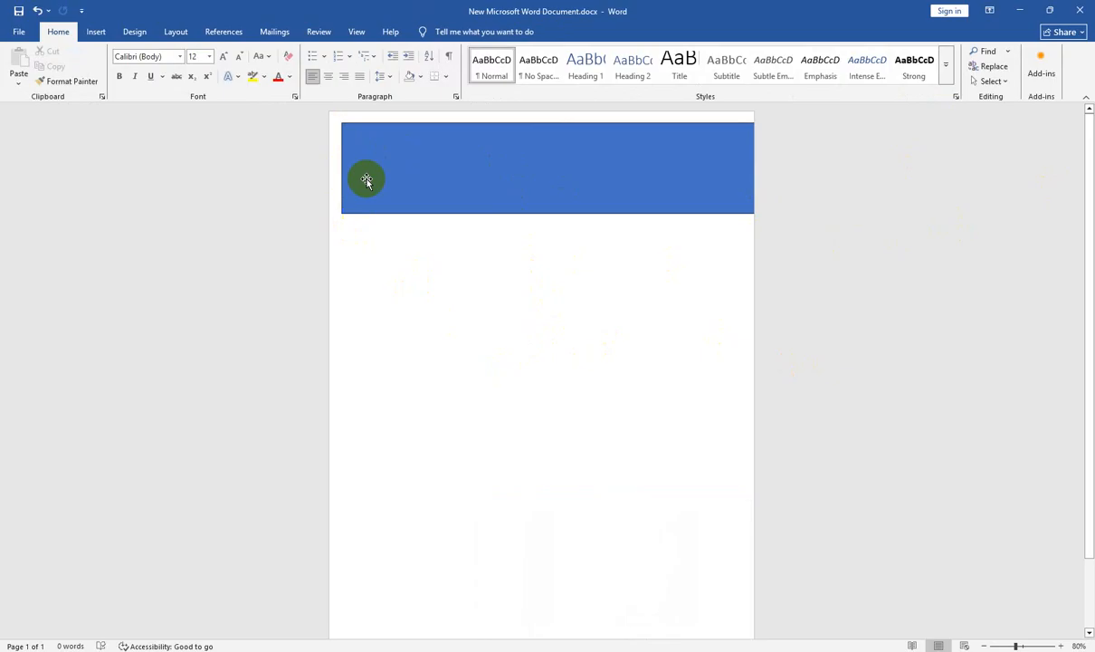
left_click(470, 175)
left_click(348, 66)
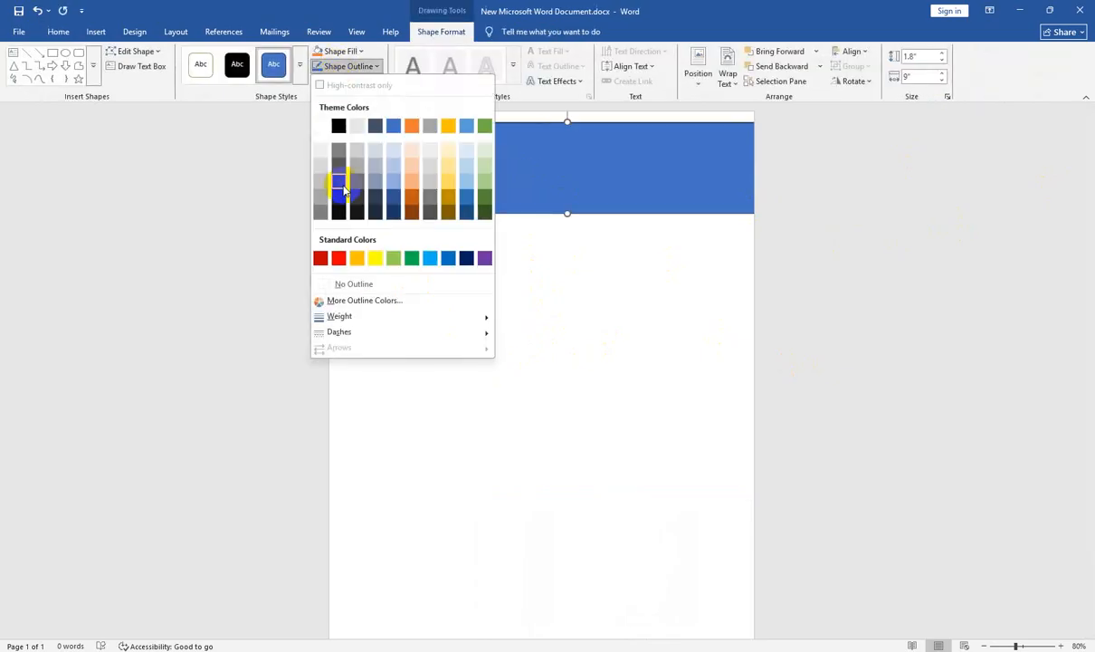
left_click(344, 286)
left_click(471, 295)
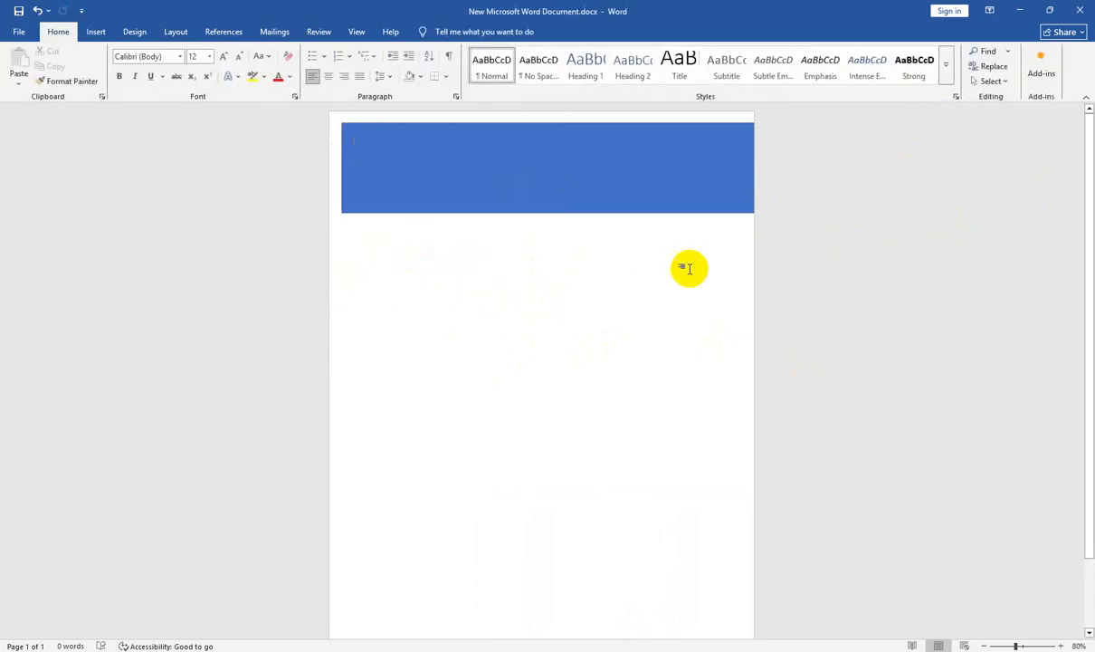
Step: Position the blue rectangle flush with the page's upper edge so that it spans the full page width
left_click(554, 201)
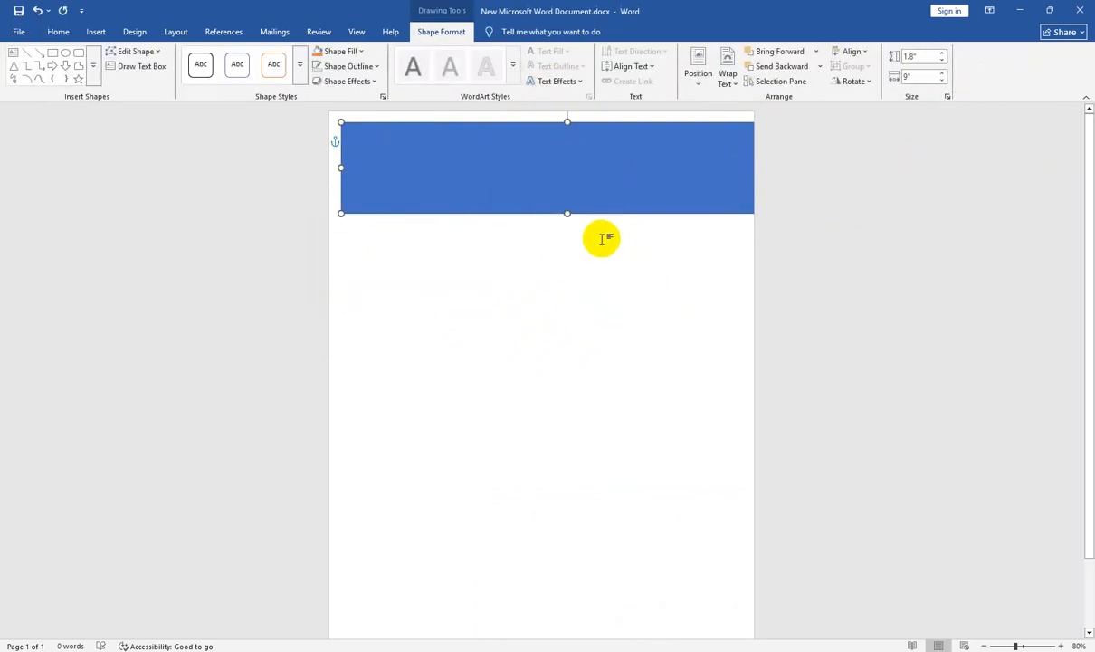
left_click_drag(584, 177, 558, 192)
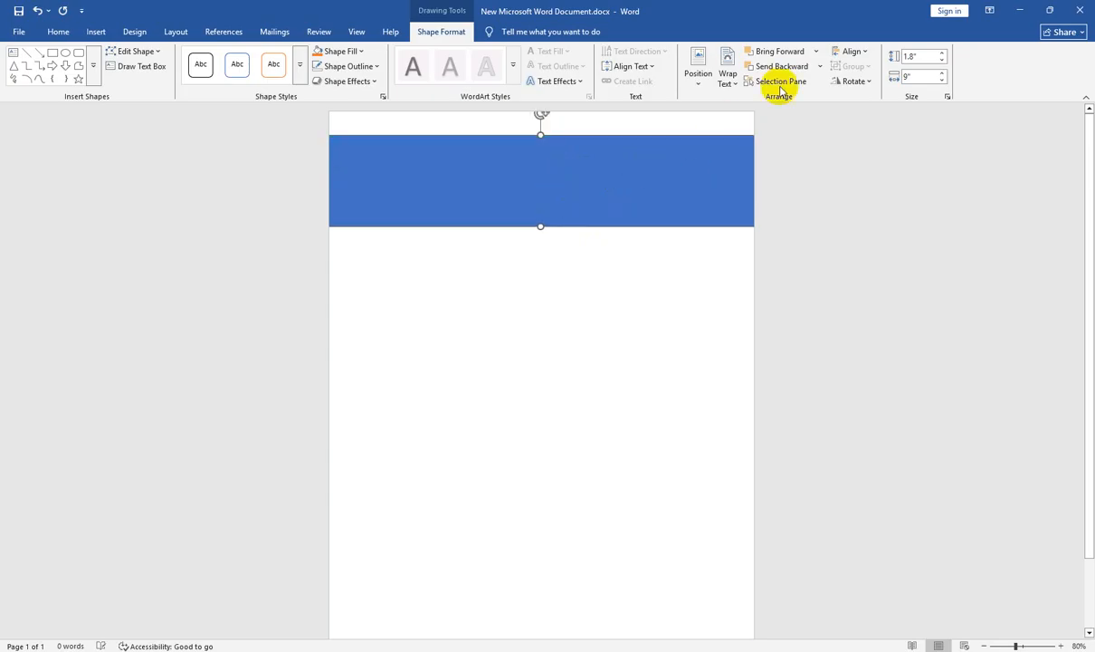
left_click(864, 50)
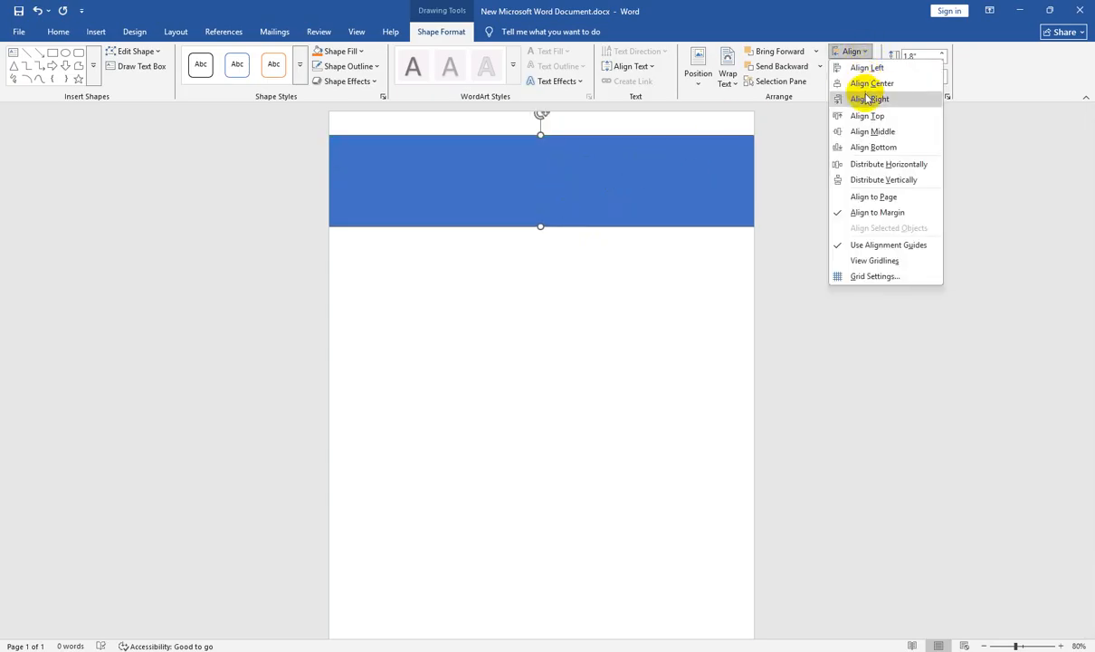
left_click(872, 82)
left_click(859, 53)
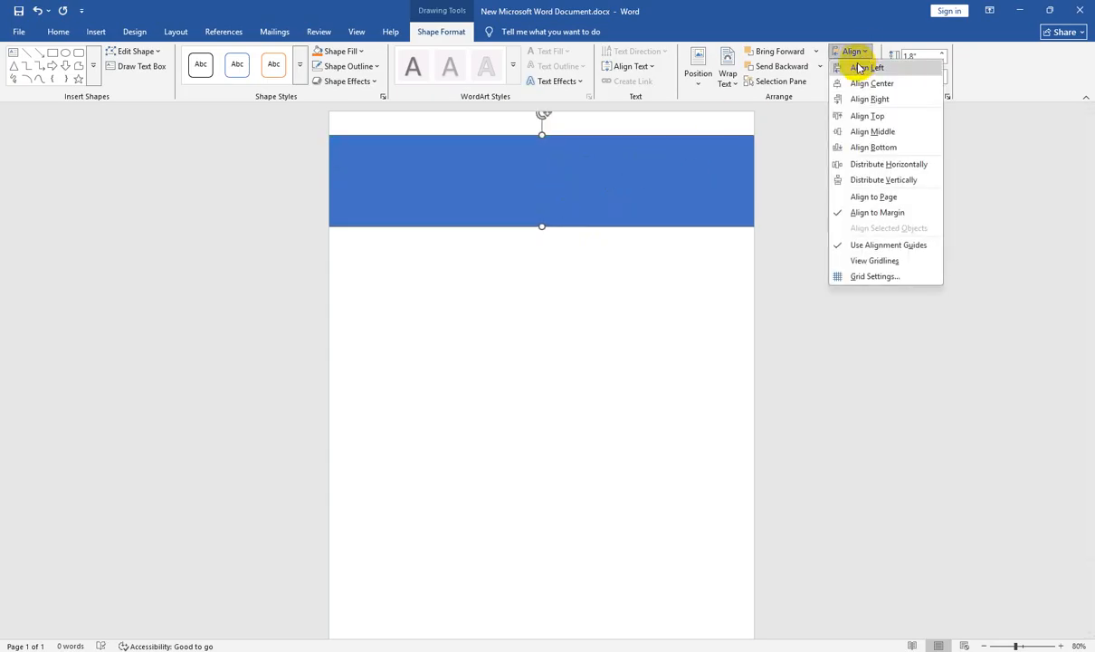
left_click(869, 117)
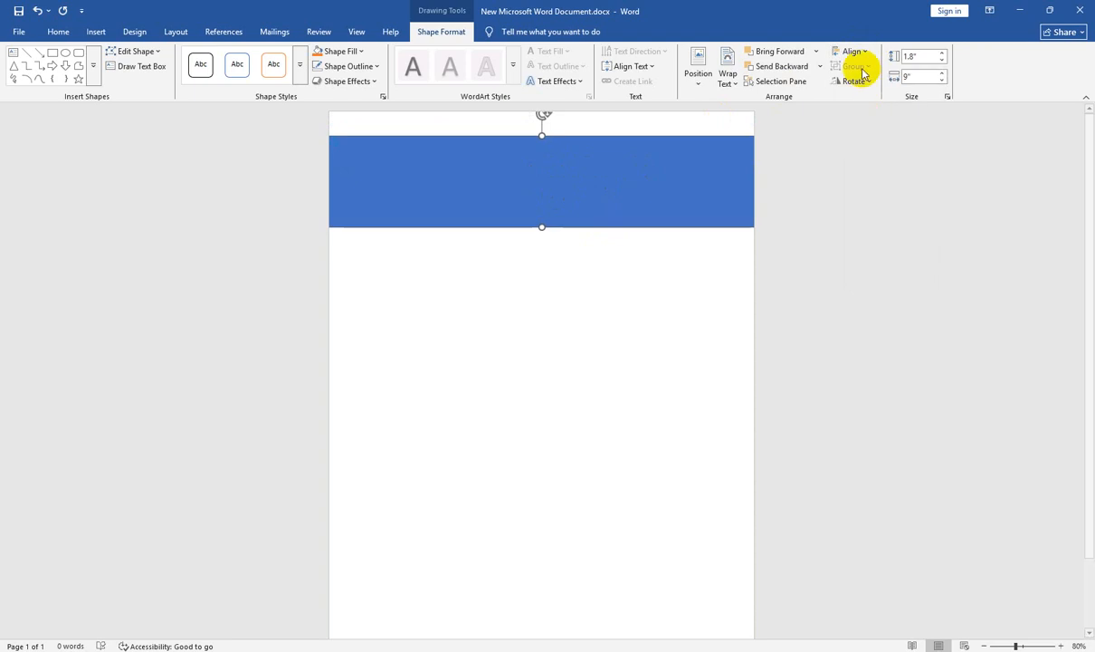
mouse_move(575, 159)
left_mouse_down()
mouse_move(577, 130)
mouse_move(572, 164)
left_mouse_up()
left_click(568, 276)
left_click(626, 228)
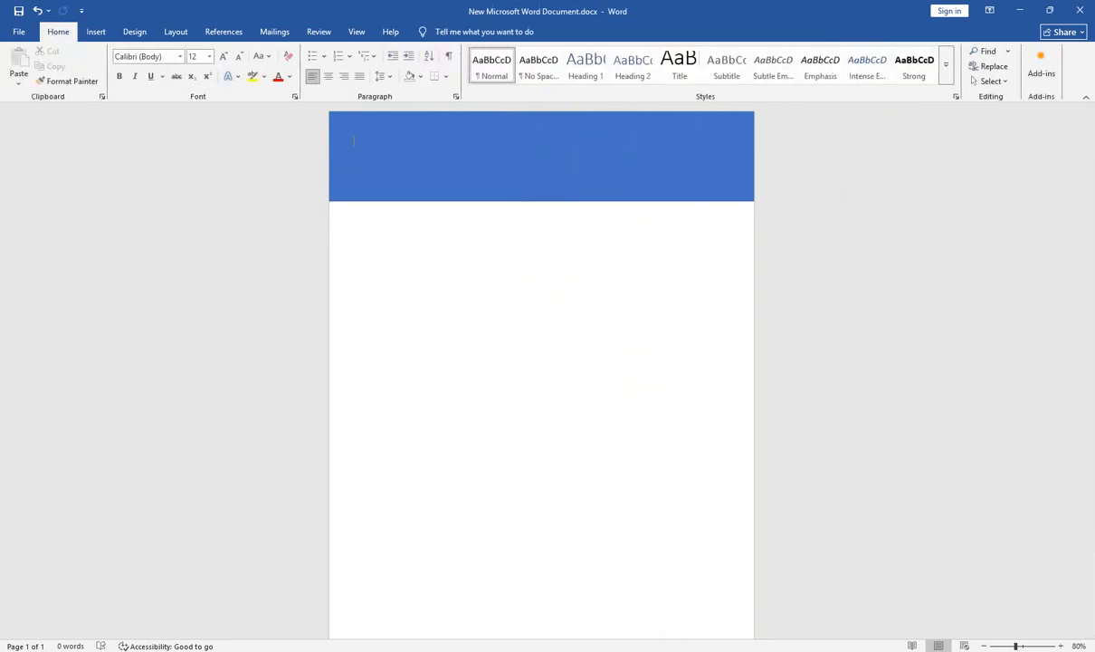
Step: Switch to the specification sheet PDF and copy the title text "Freelancing Marketplace Client Proposal" from item 03
left_click(763, 651)
left_click(764, 651)
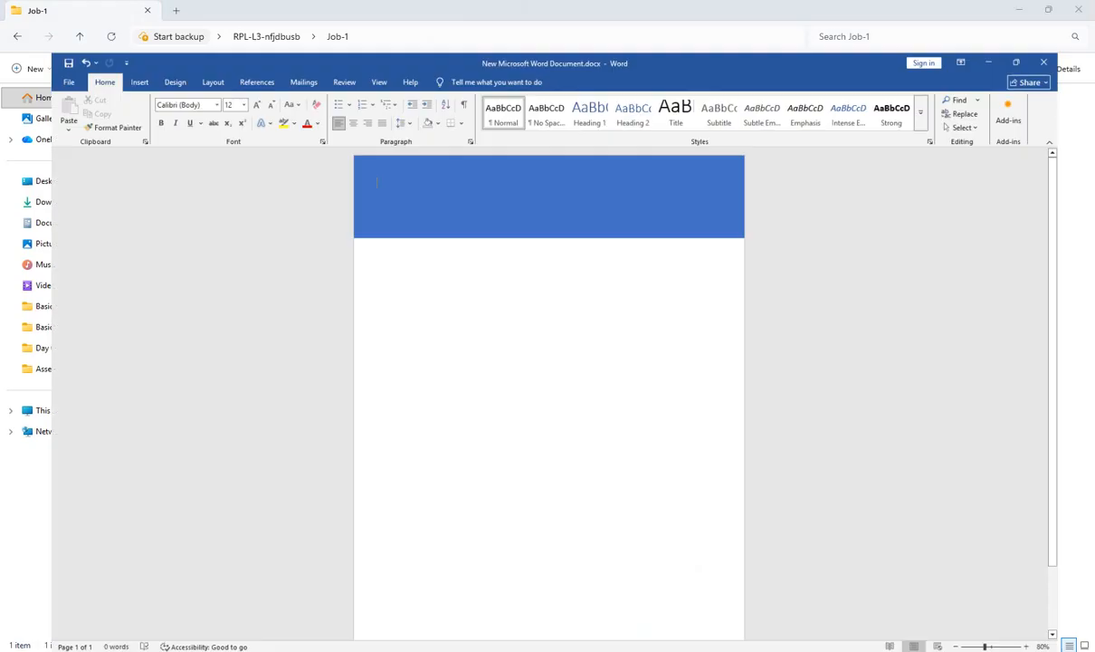
left_click(638, 651)
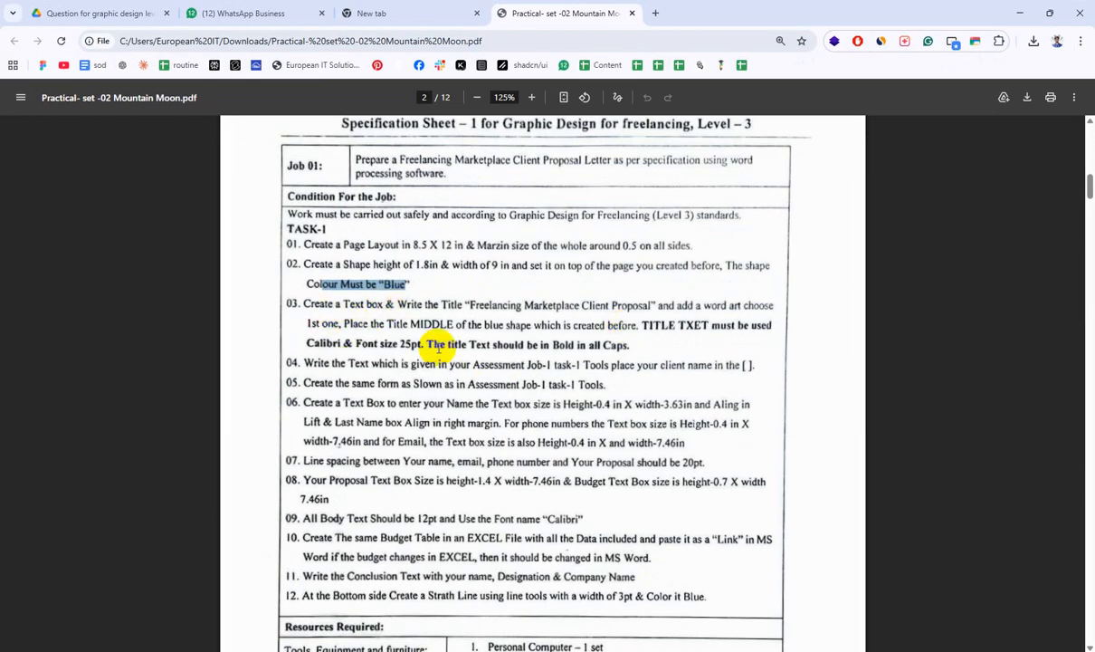
left_click(353, 337)
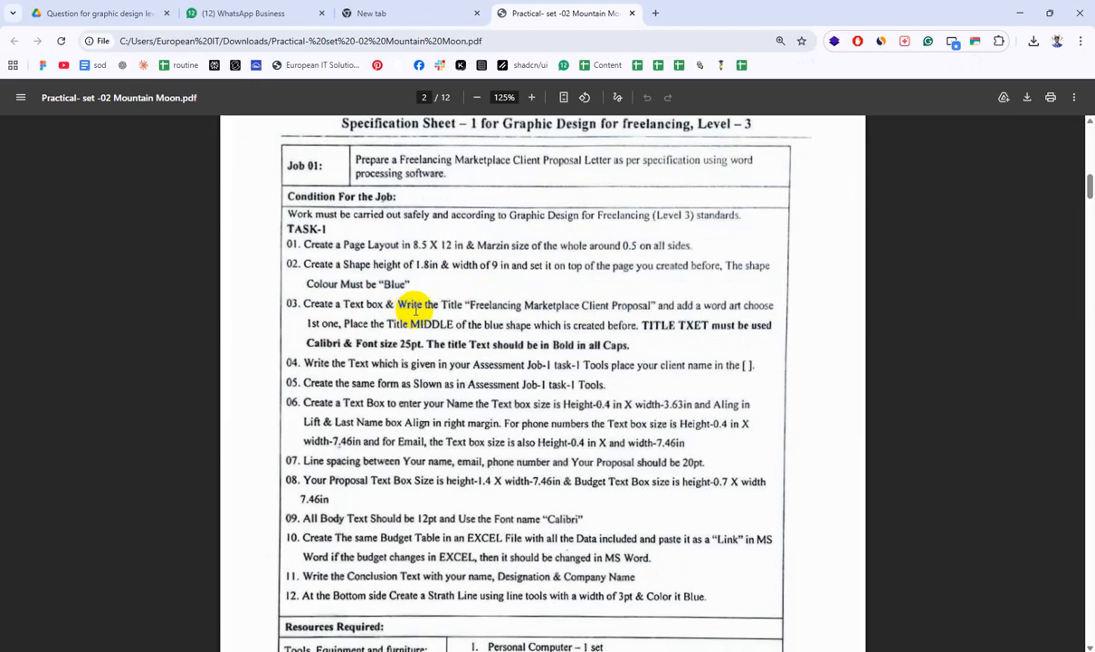
left_click_drag(466, 306, 658, 304)
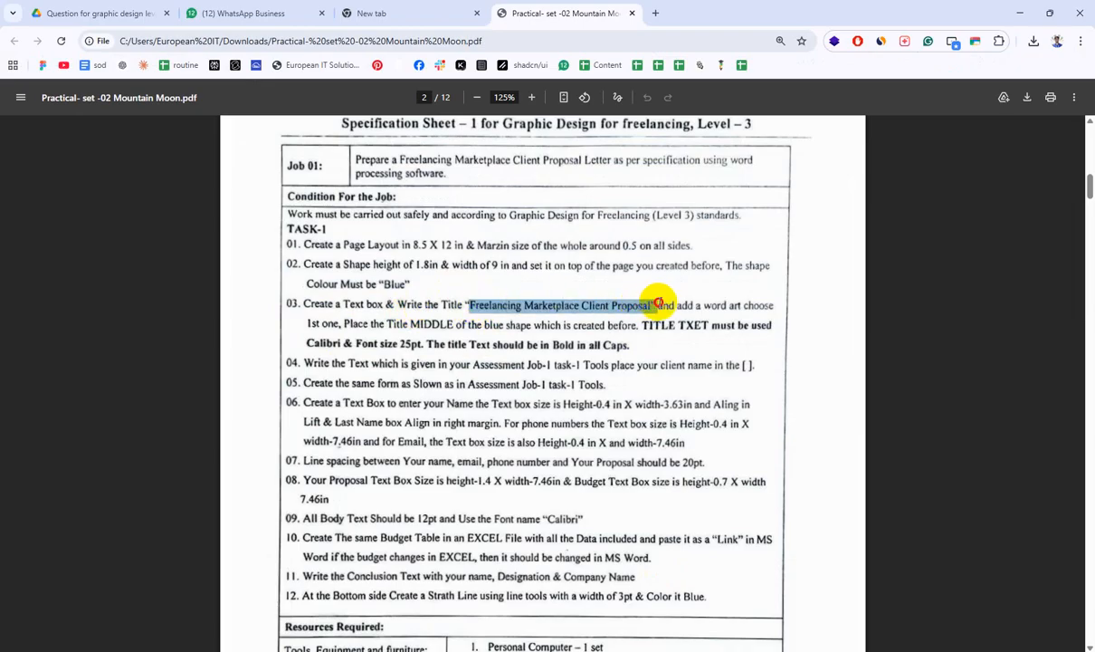
right_click(649, 305)
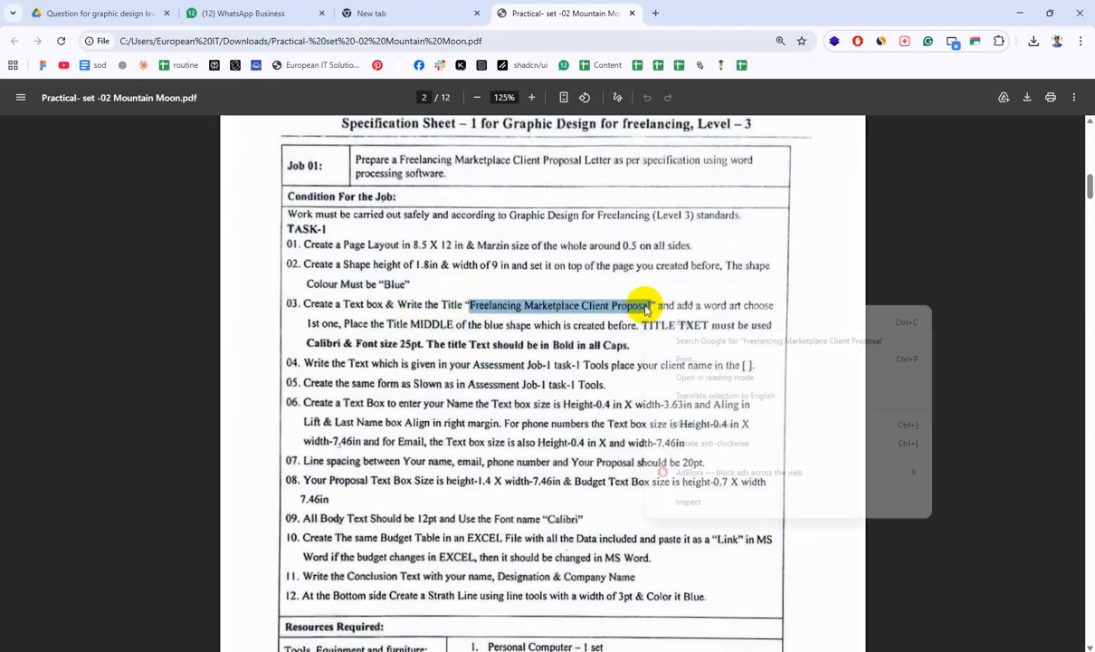
left_click(670, 328)
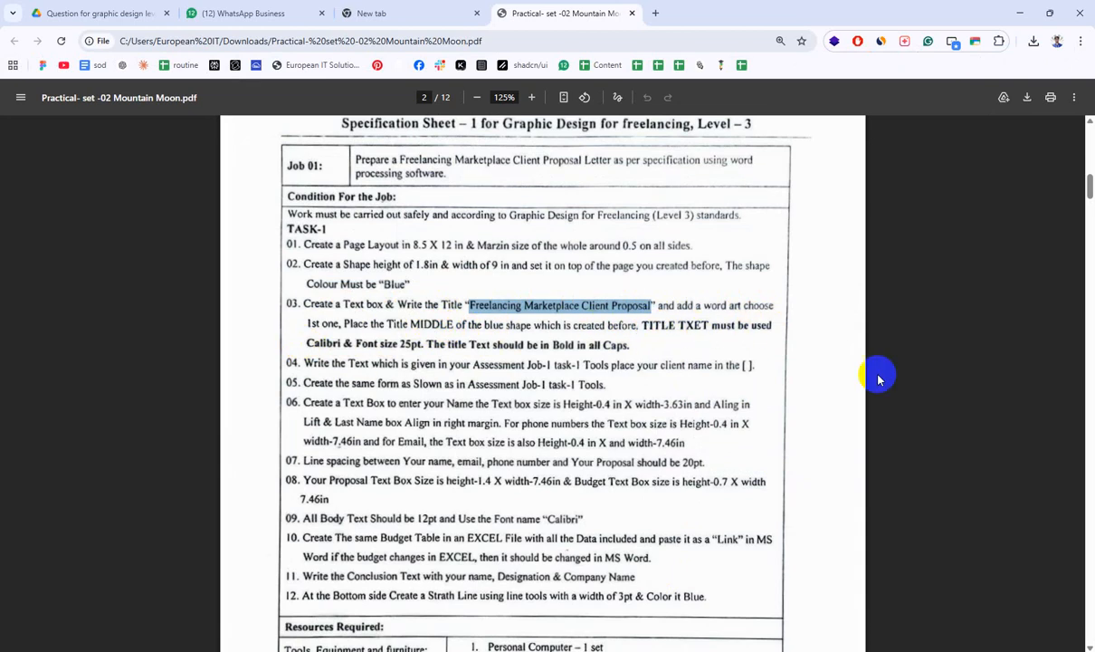
Step: Check the title's font, size, bold and capitalisation requirements in the specification sheet and return to Word
left_click_drag(308, 344, 635, 352)
left_click(636, 353)
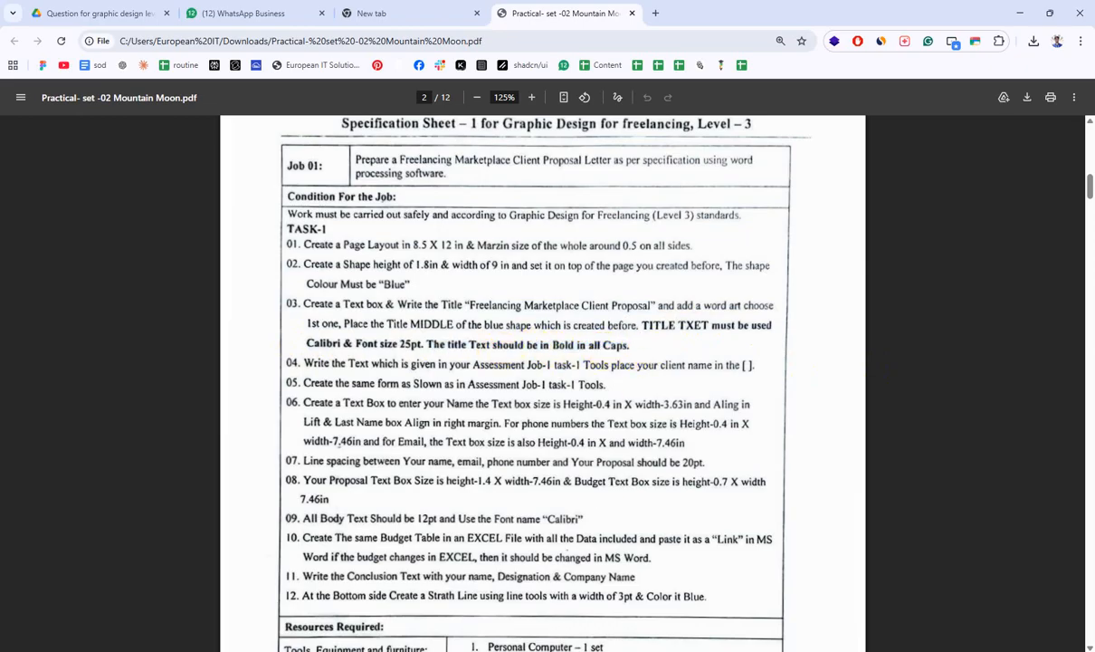
key("alt+Tab")
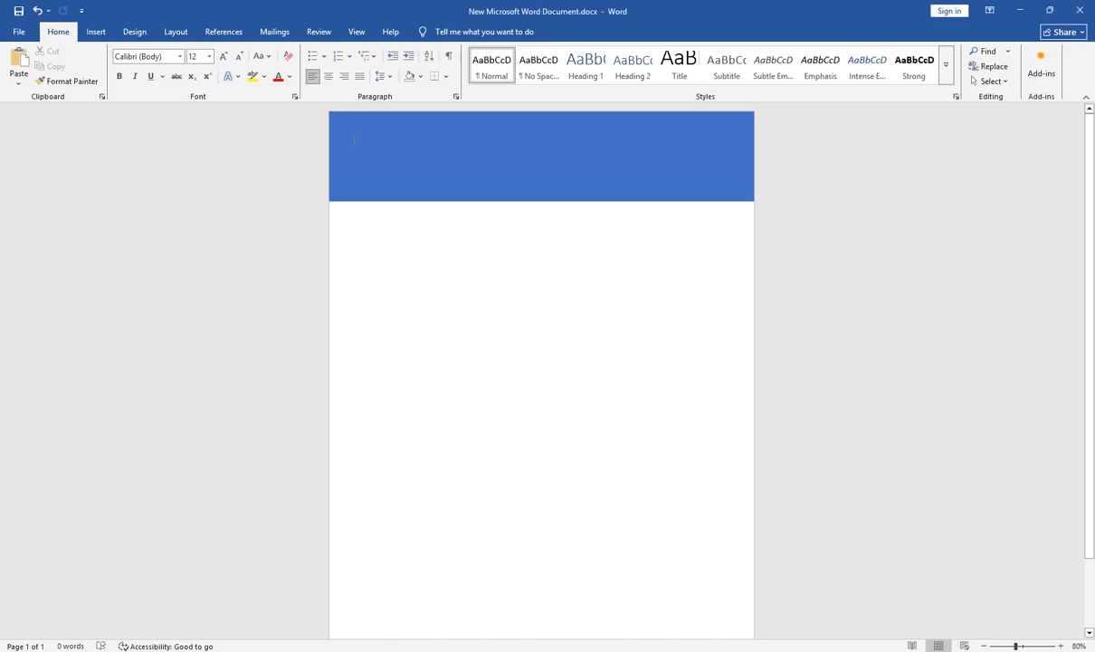
Step: Insert WordArt in the first style and replace its placeholder with the copied title "Freelancing Marketplace Client Proposal"
left_click(103, 37)
left_click(685, 83)
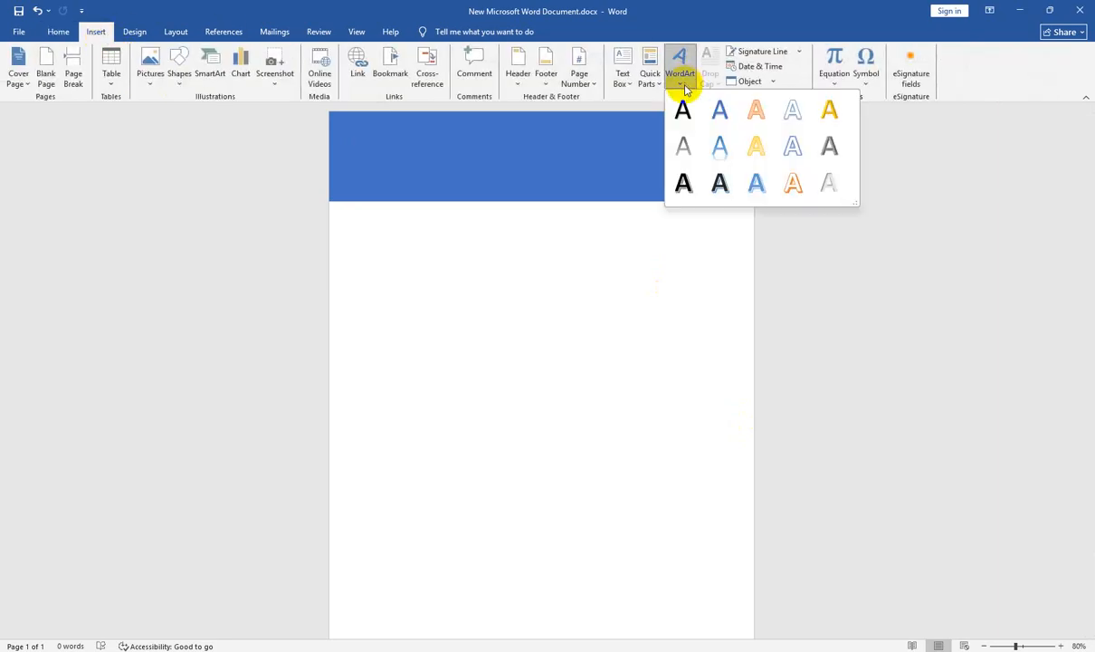
left_click(686, 110)
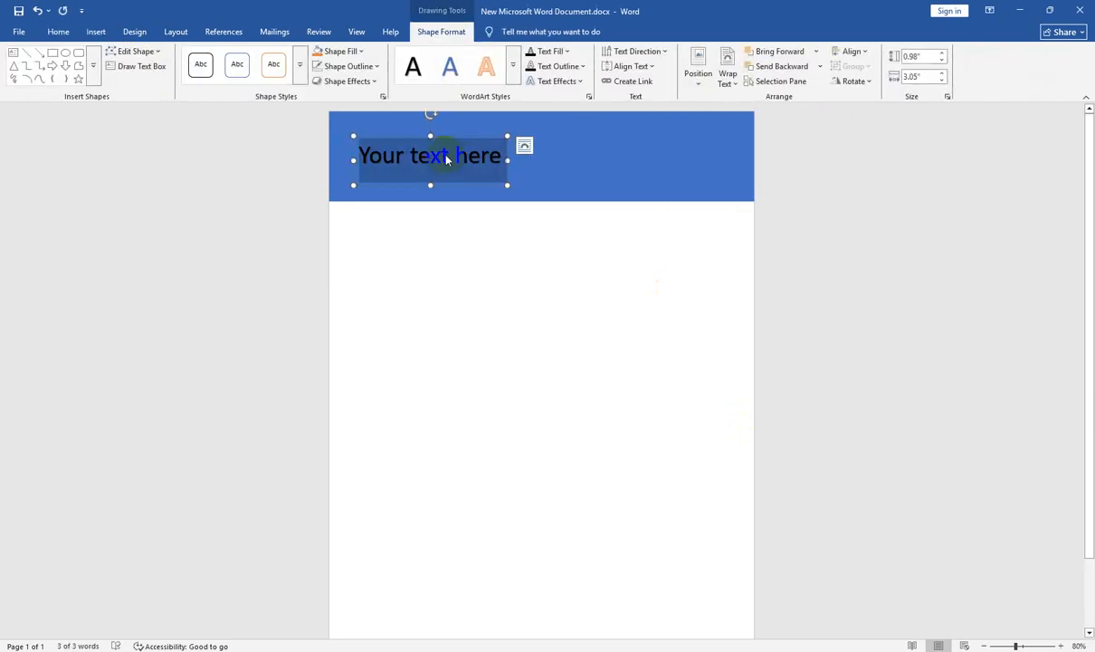
key("ctrl+v")
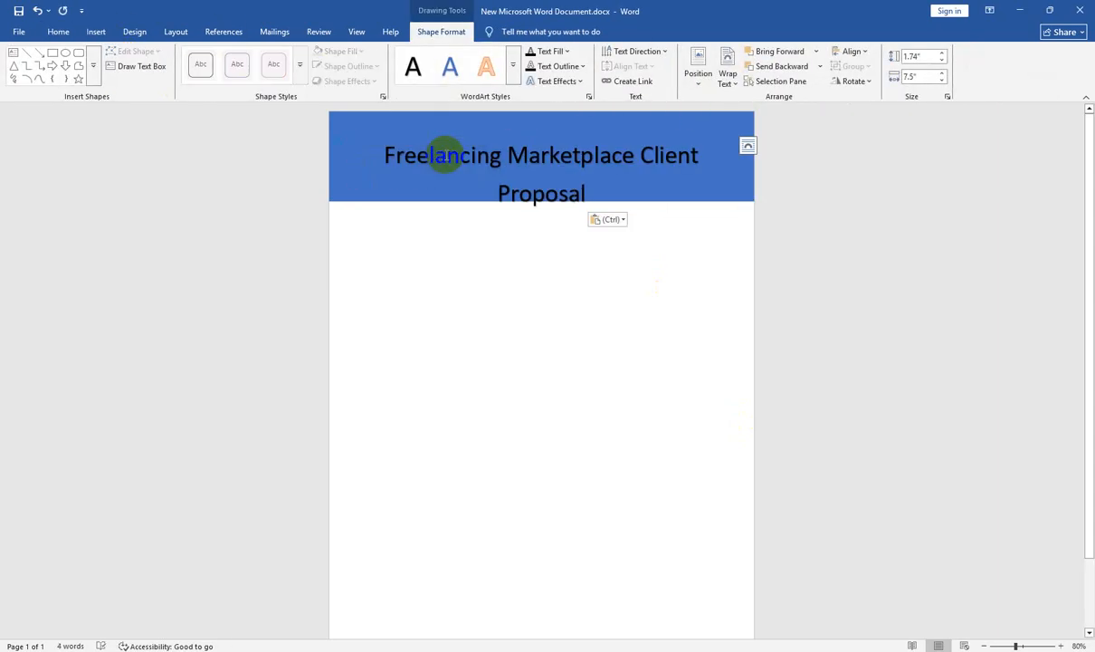
Step: Format the whole WordArt title as 25 pt, bold and uppercase
left_click(540, 214)
triple_click(548, 201)
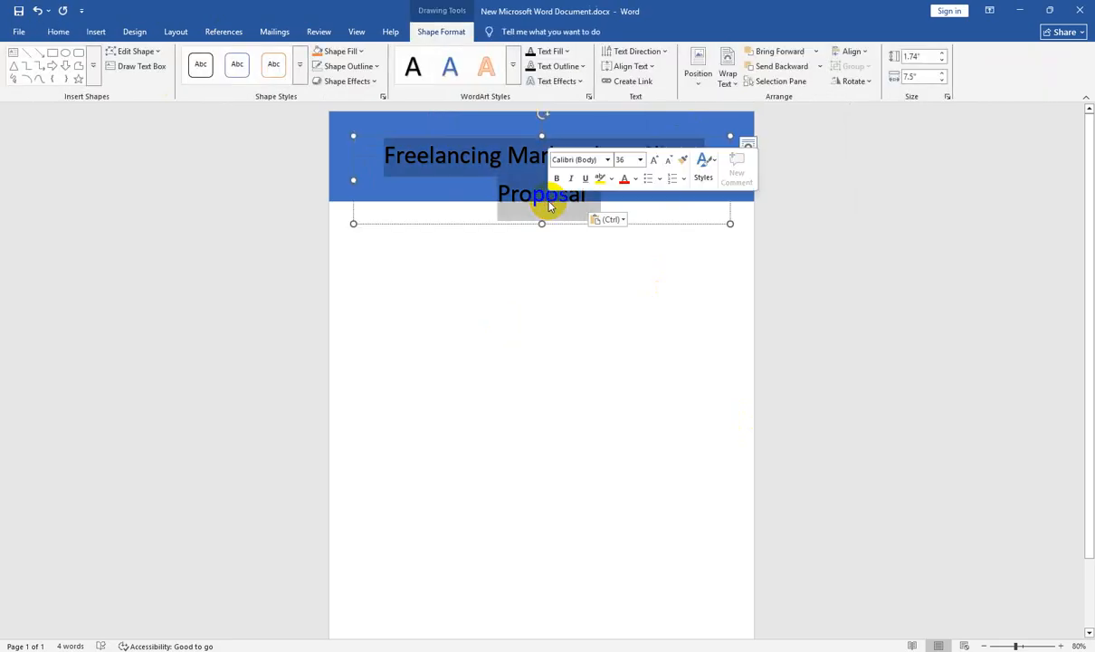
left_click(56, 32)
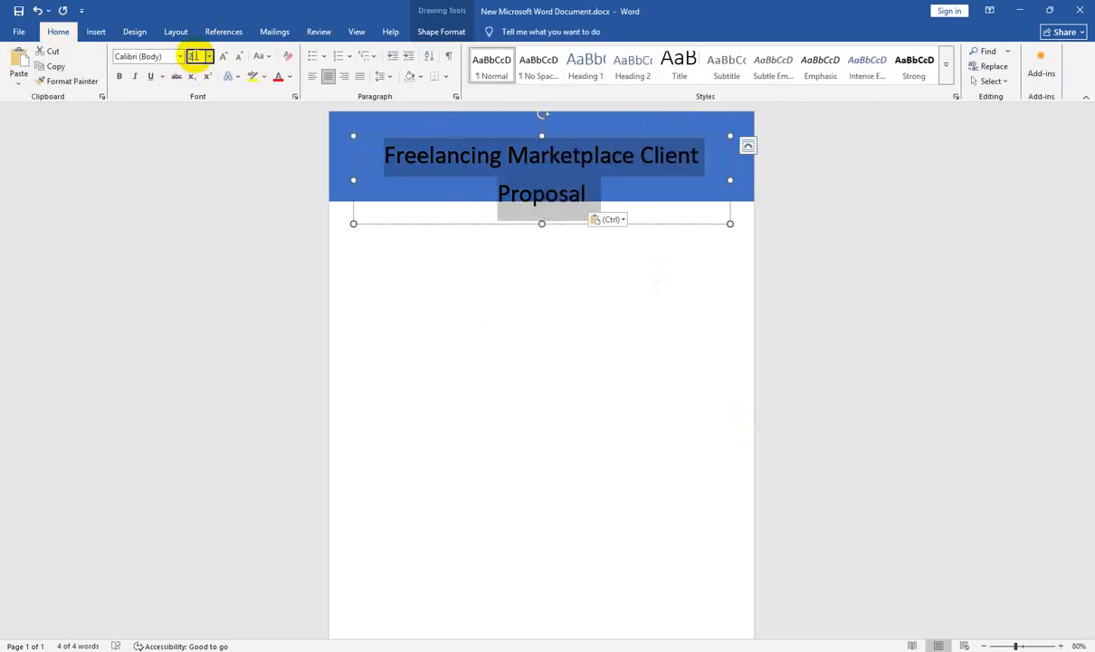
type("25")
key("Return")
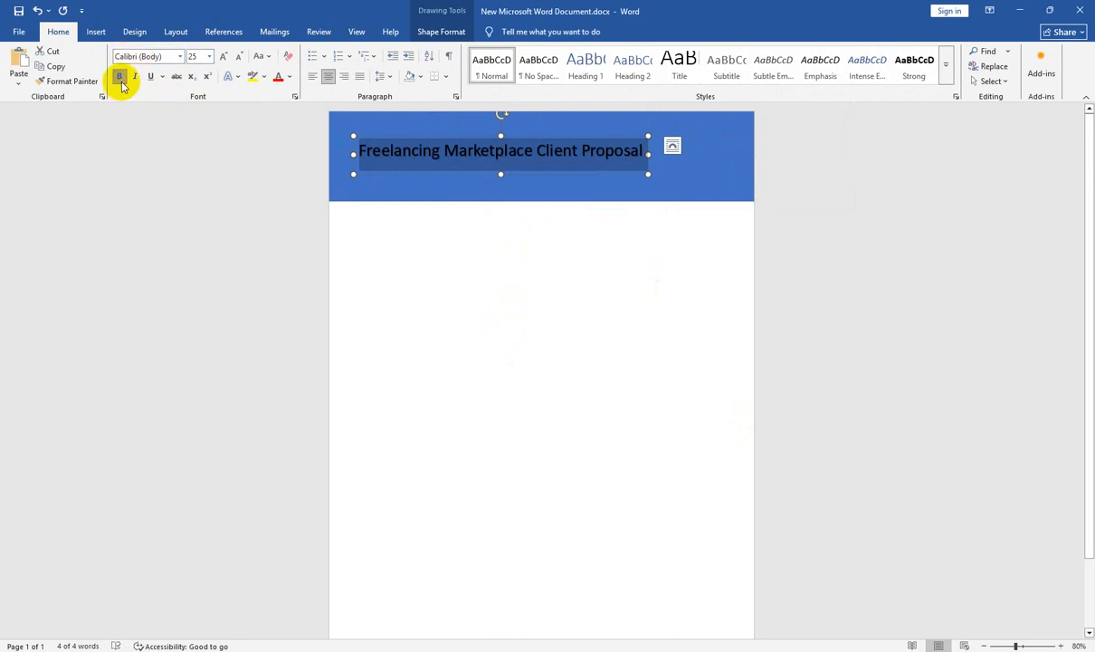
left_click(121, 80)
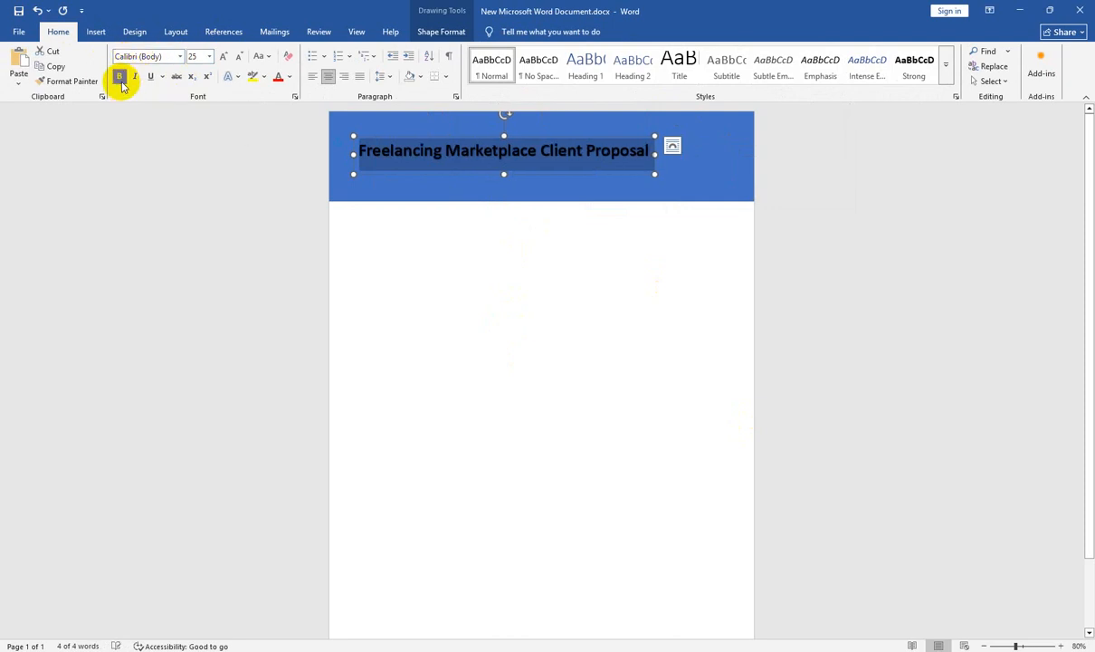
left_click(271, 61)
left_click(275, 99)
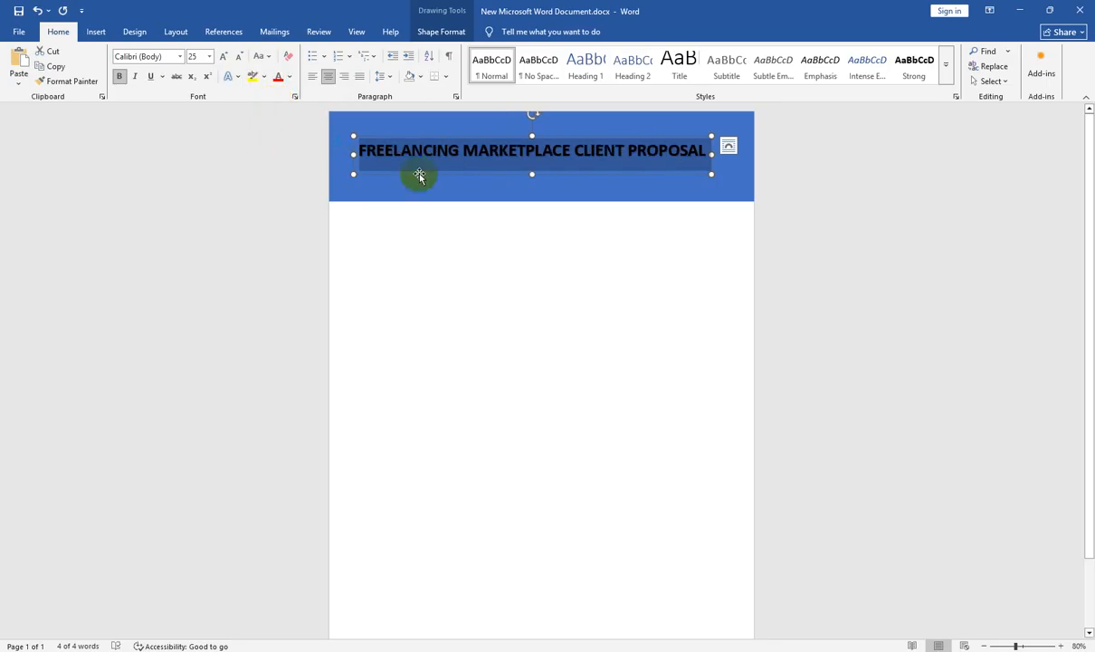
Step: Change the title's font colour to white and deselect the text
left_click(292, 80)
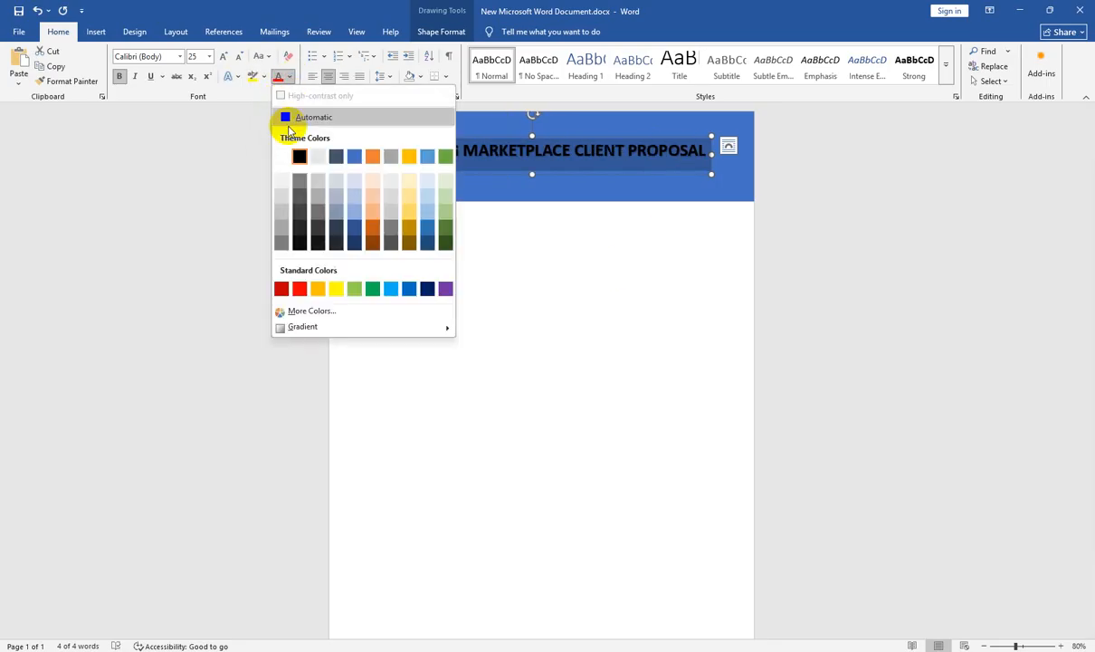
left_click(284, 159)
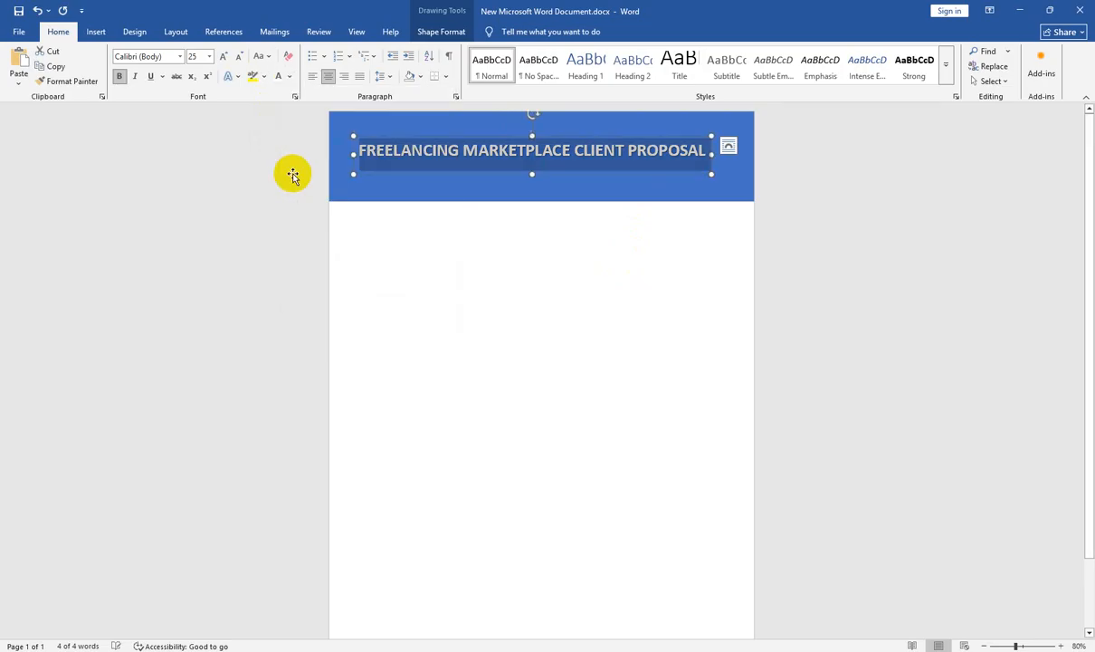
left_click(633, 217)
Step: Reduce the height of the title's text box and place it in the lower part of the blue rectangle
left_click(568, 164)
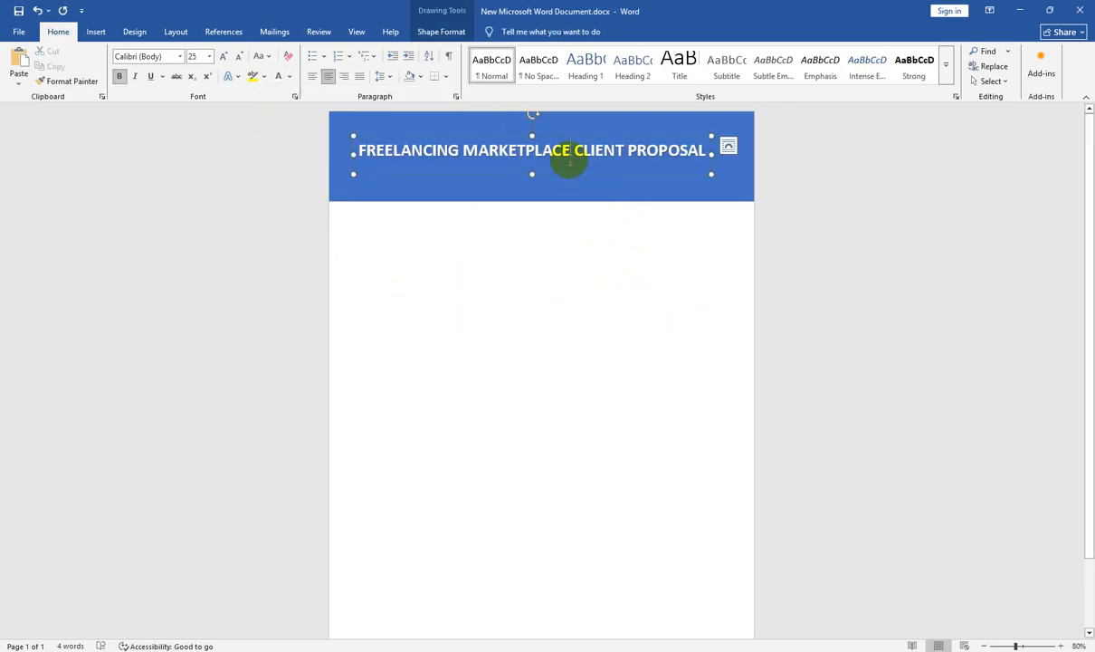
left_click_drag(584, 173, 512, 355)
left_click_drag(511, 337, 627, 259)
left_click(582, 398)
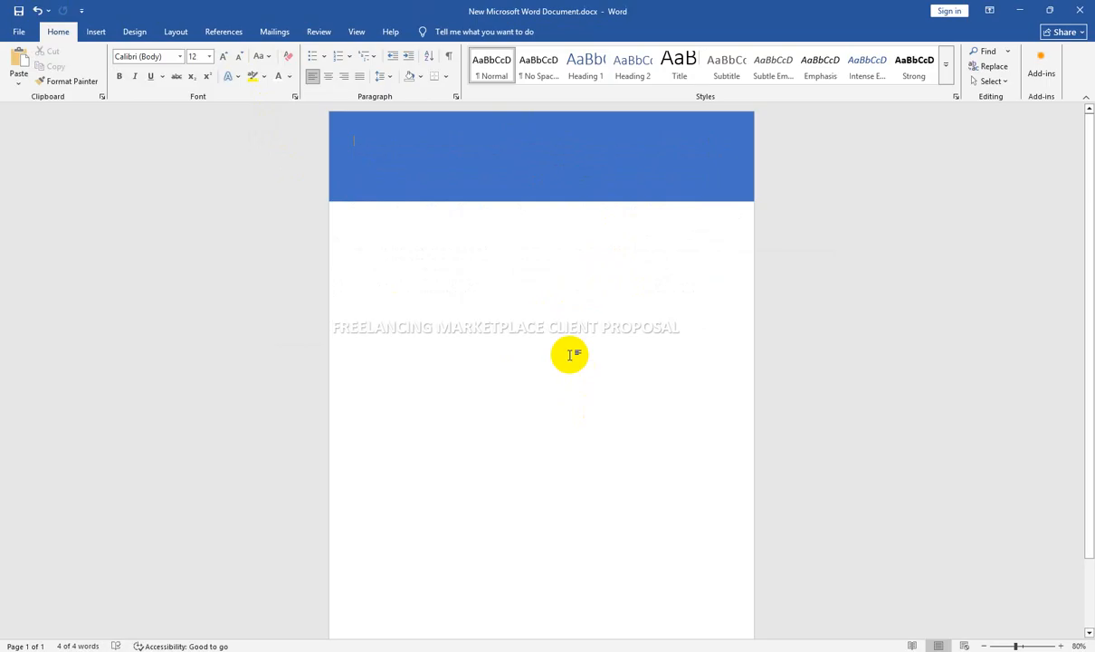
left_click(570, 333)
left_click_drag(582, 349, 628, 271)
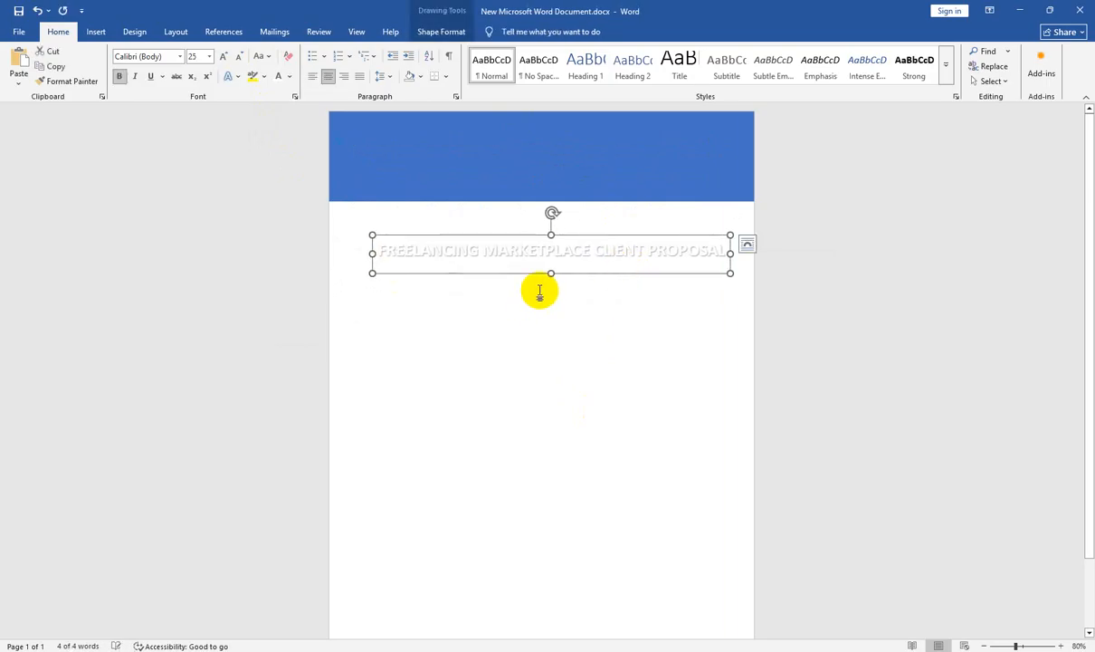
left_click_drag(551, 273, 535, 198)
left_click(543, 323)
left_click(545, 253)
Step: Select the title and the blue rectangle together and align them to each other by centre and by middle
left_click(564, 124)
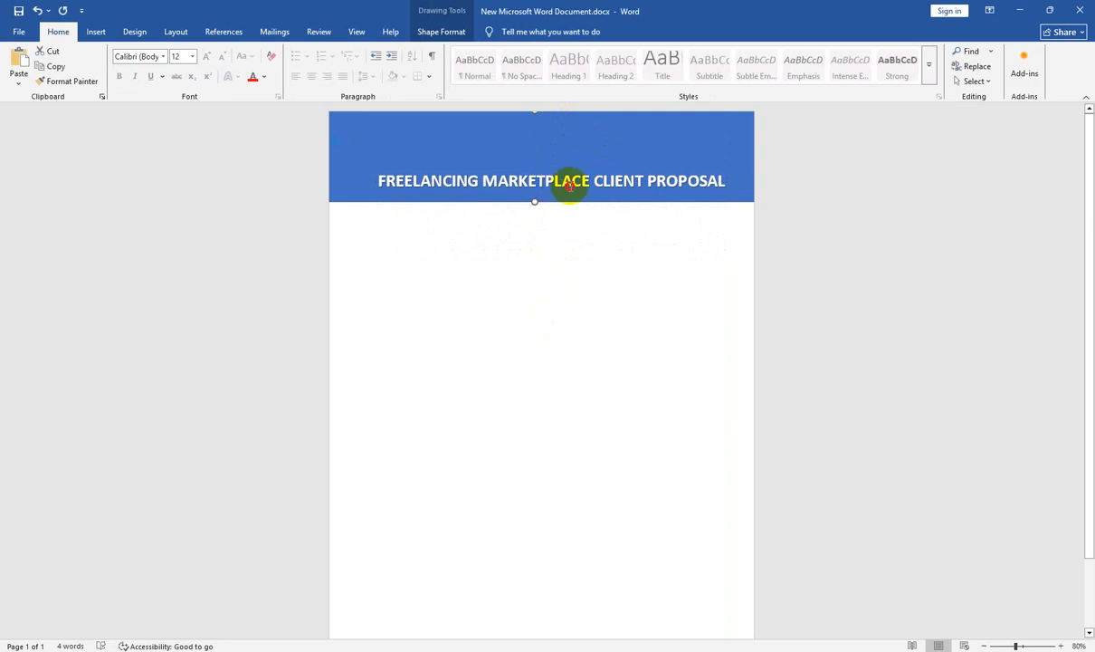
left_click(571, 186)
left_click(607, 201)
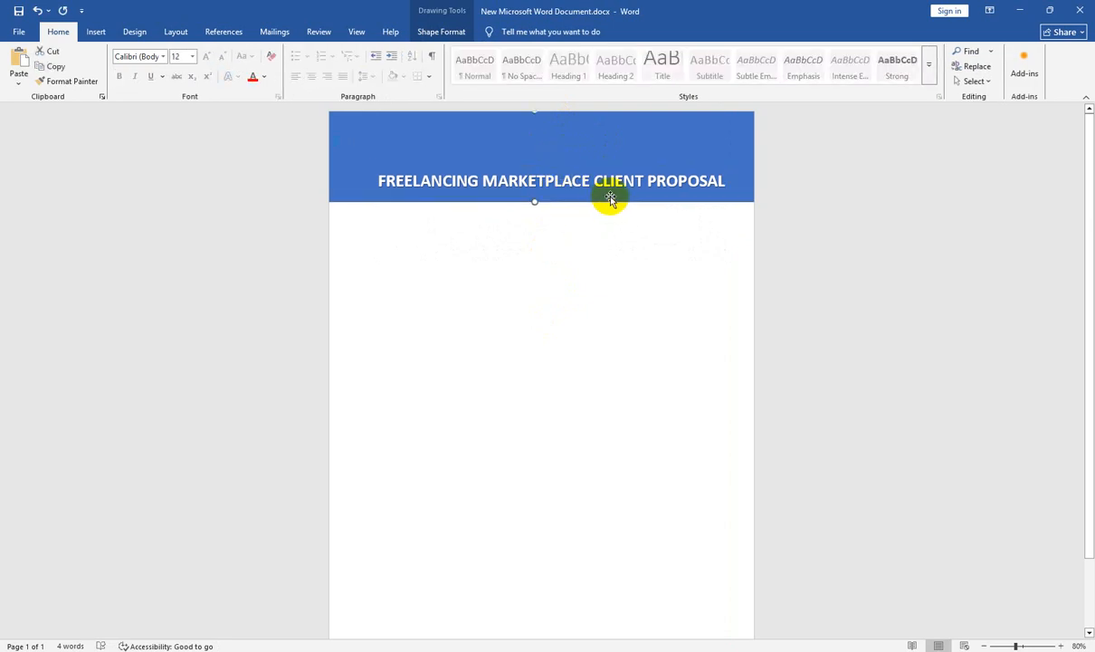
left_click(612, 196)
left_click(699, 137, "shift")
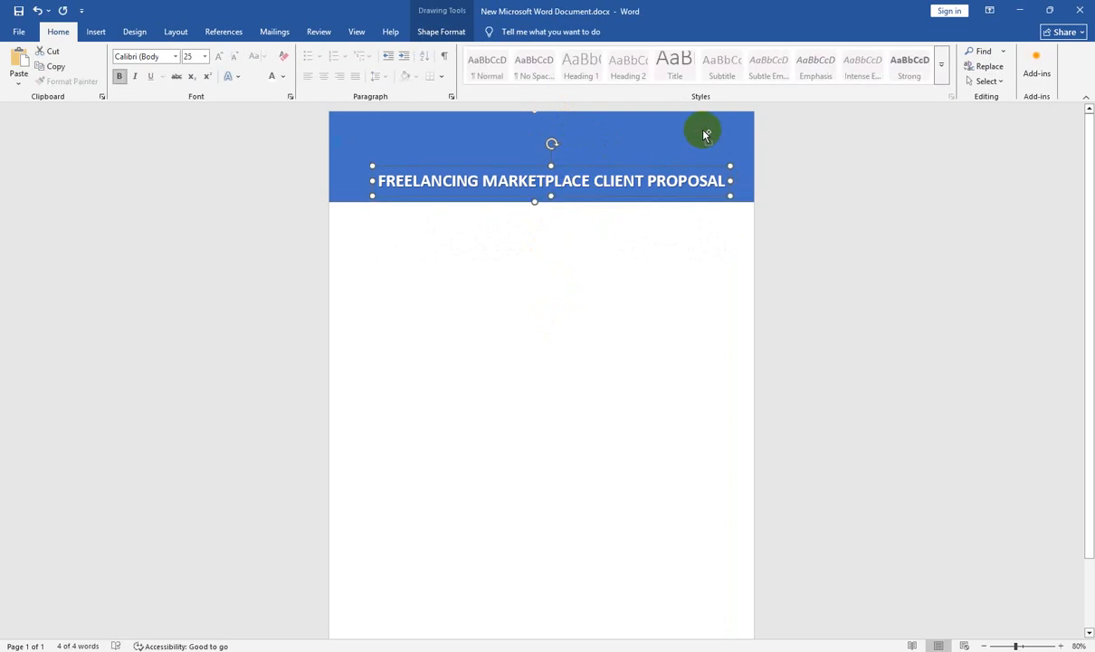
left_click(438, 32)
left_click(864, 52)
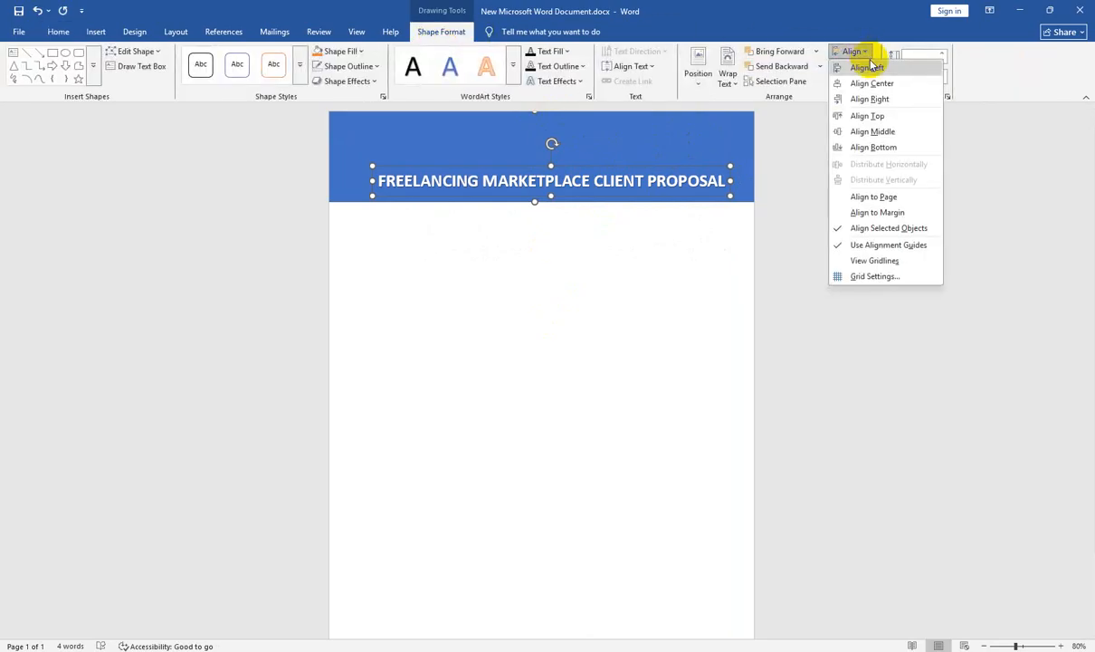
left_click(927, 78)
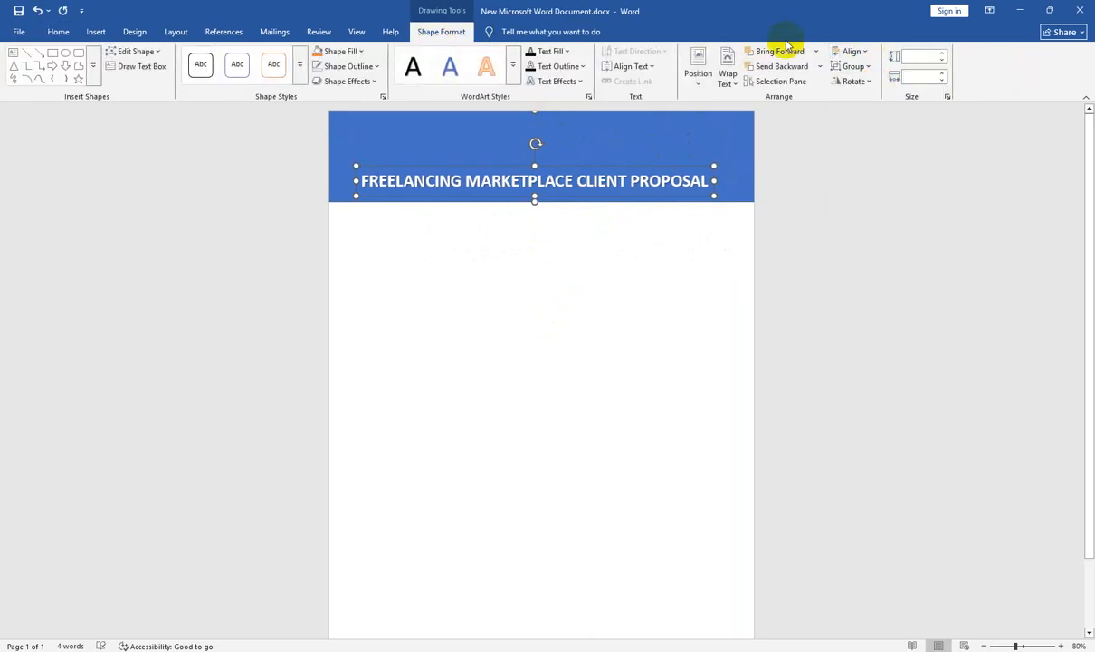
left_click(848, 52)
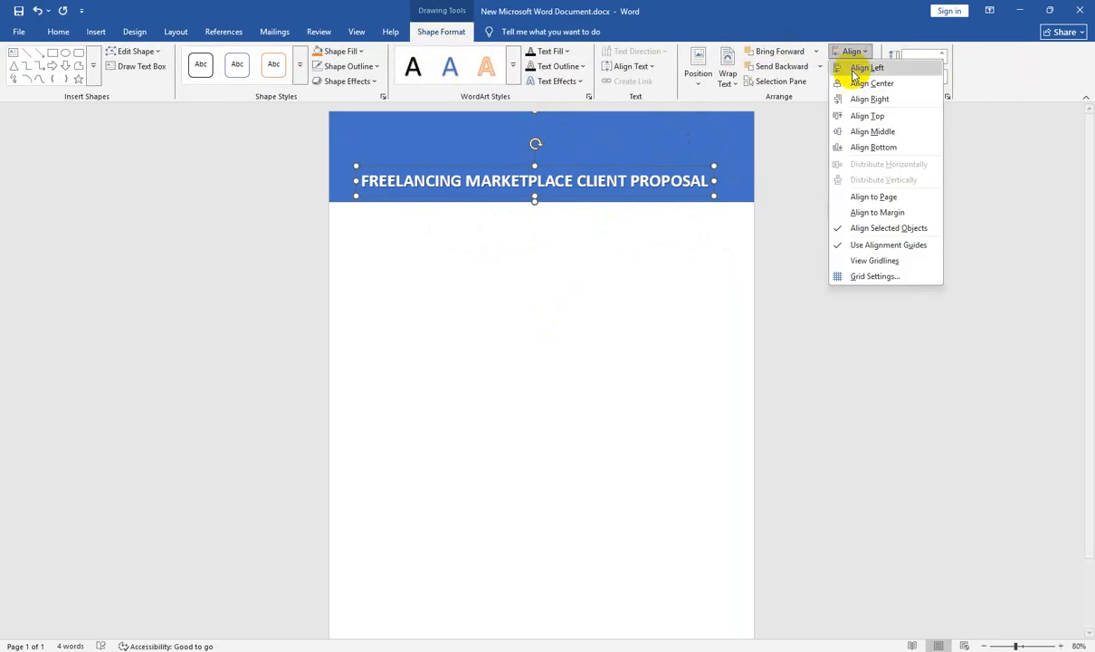
left_click(884, 132)
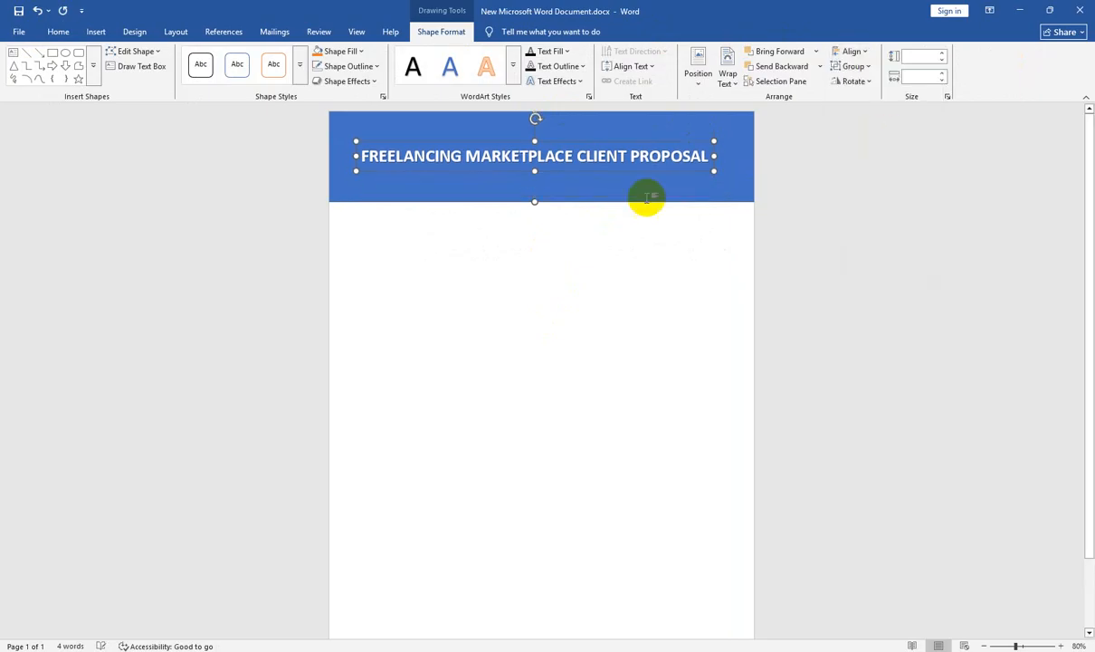
left_click(631, 301)
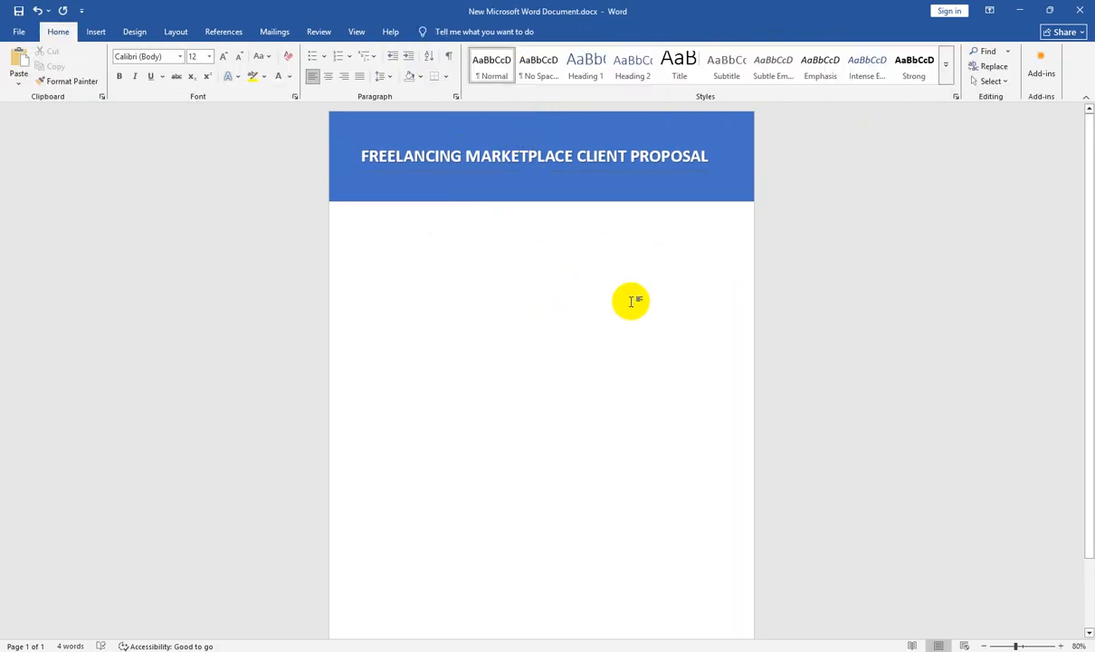
Step: Try left alignment on the whole title text and restore its centre alignment
triple_click(512, 161)
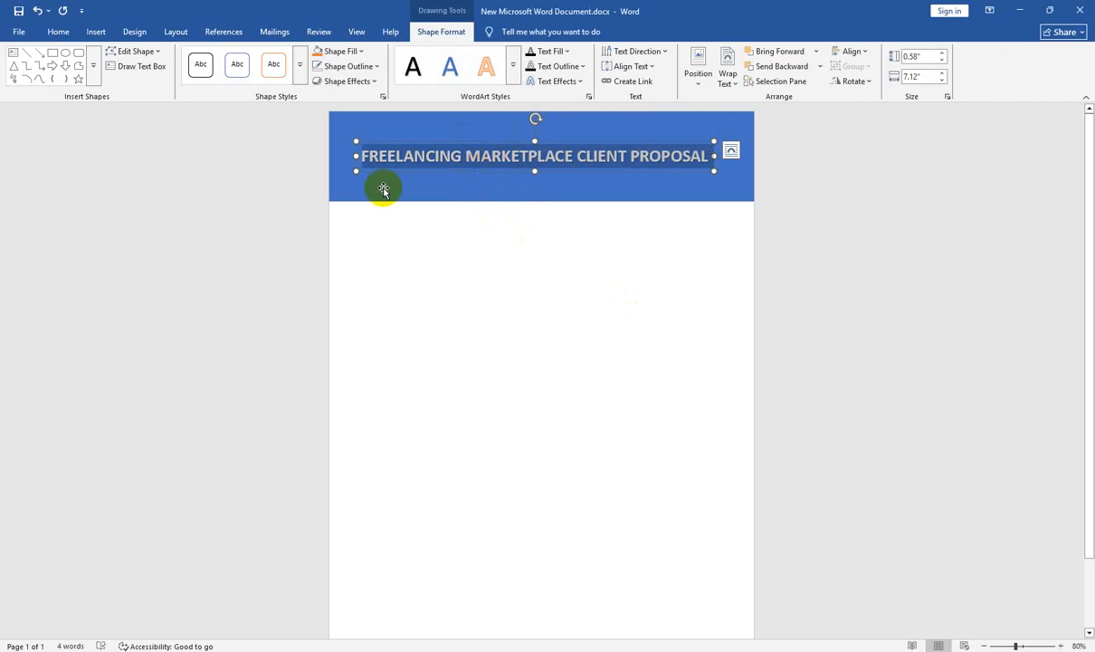
left_click(54, 32)
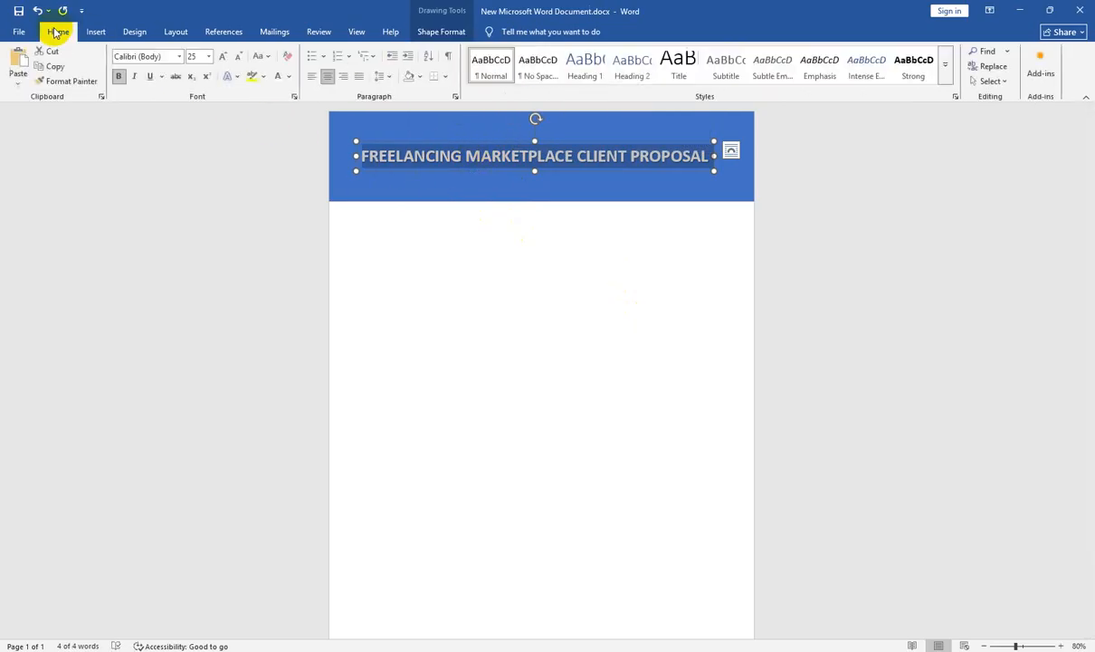
left_click(312, 79)
left_click(329, 77)
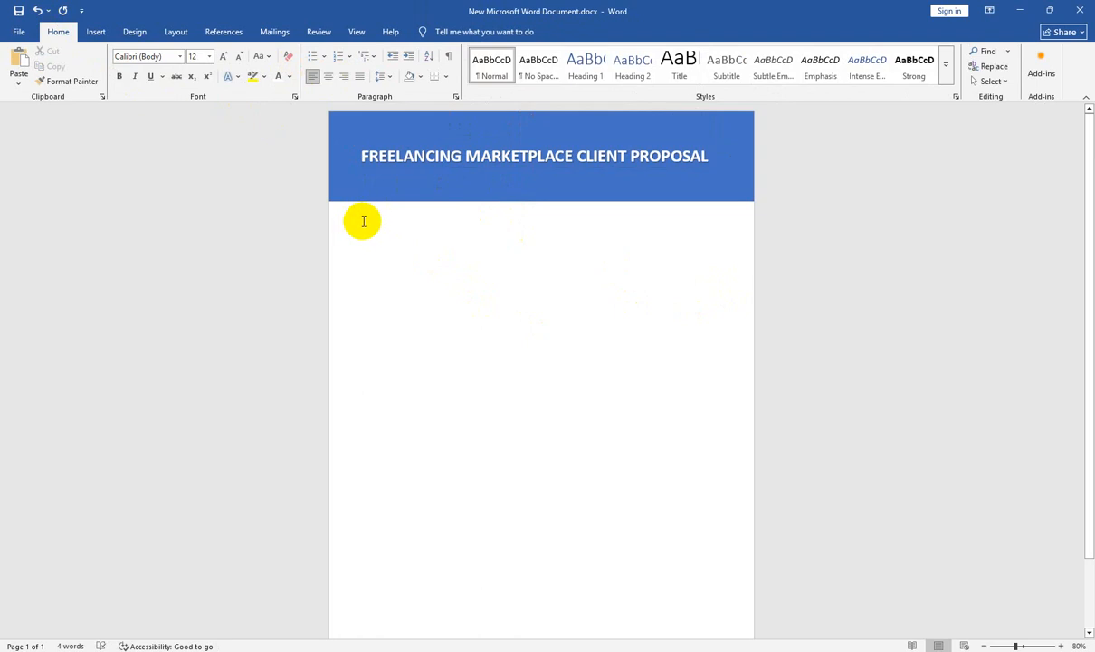
Step: Switch to the PDF specification in Chrome and review the line spacing requirement and the sample proposal form
key("alt+Tab")
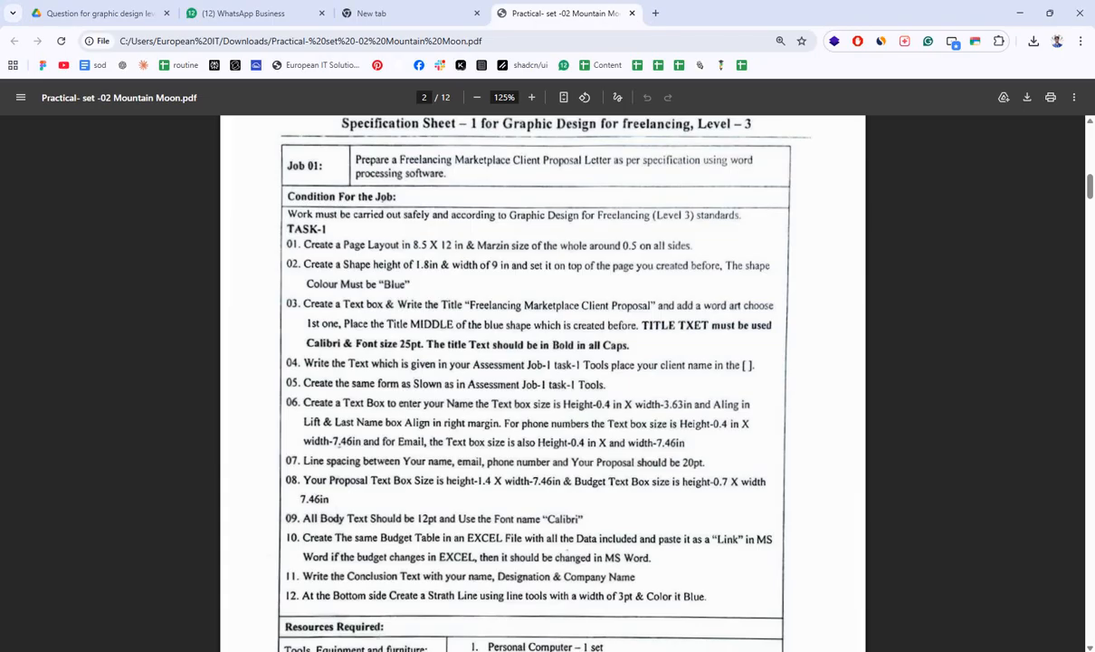
left_click_drag(302, 462, 723, 467)
left_click(713, 463)
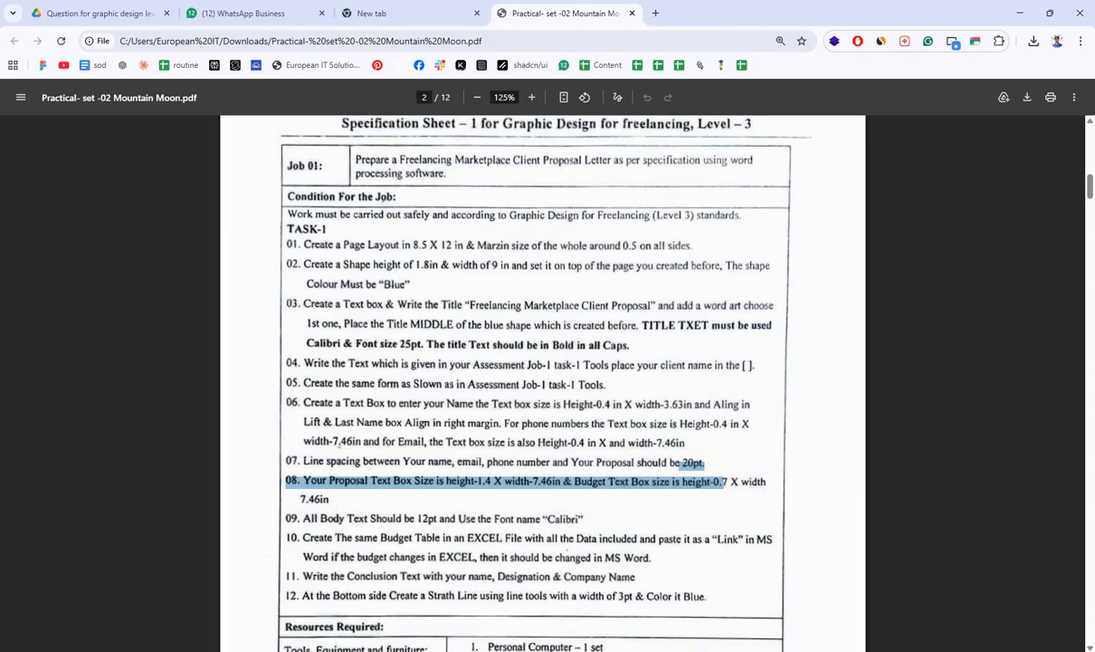
scroll(554, 380, "down", 10)
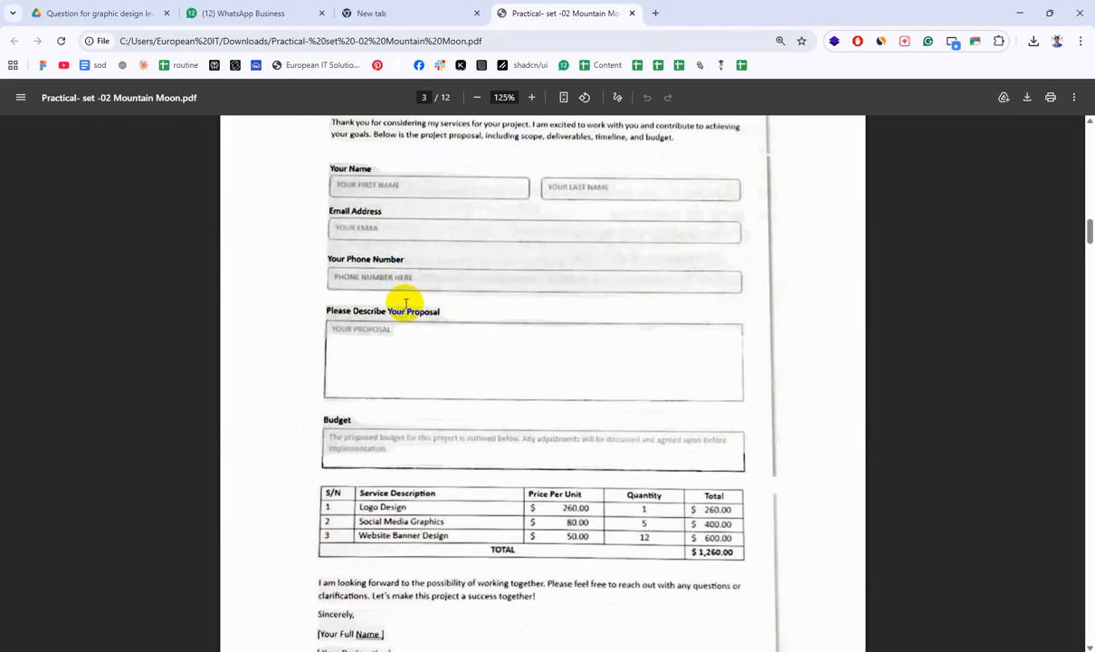
scroll(434, 312, "up", 1)
scroll(442, 317, "up", 3)
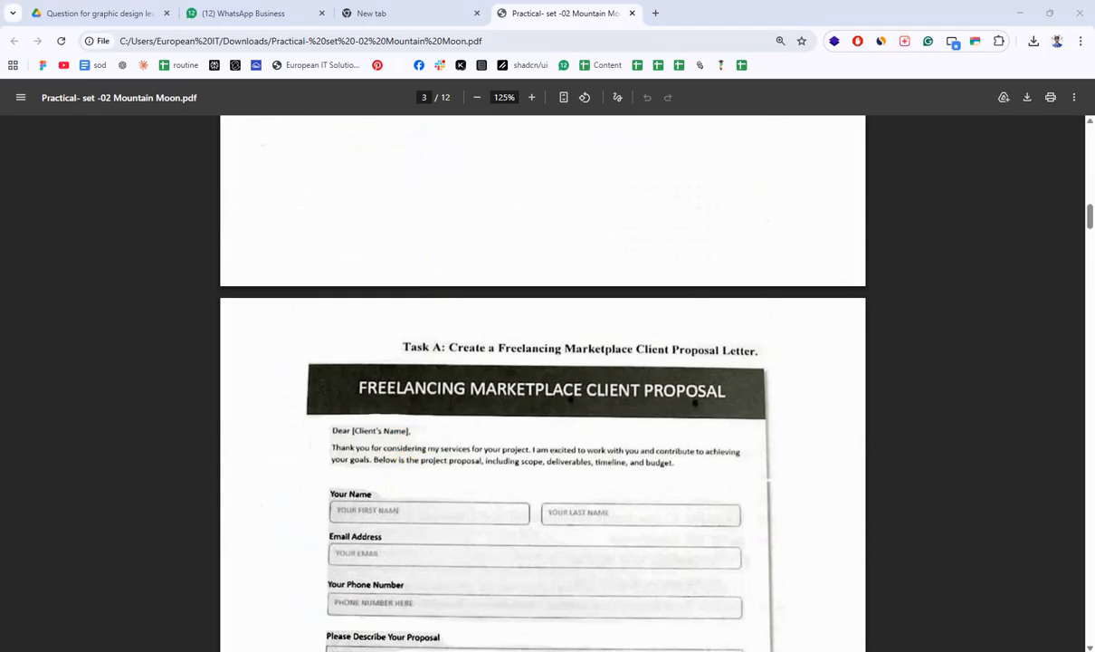
key("alt+Tab")
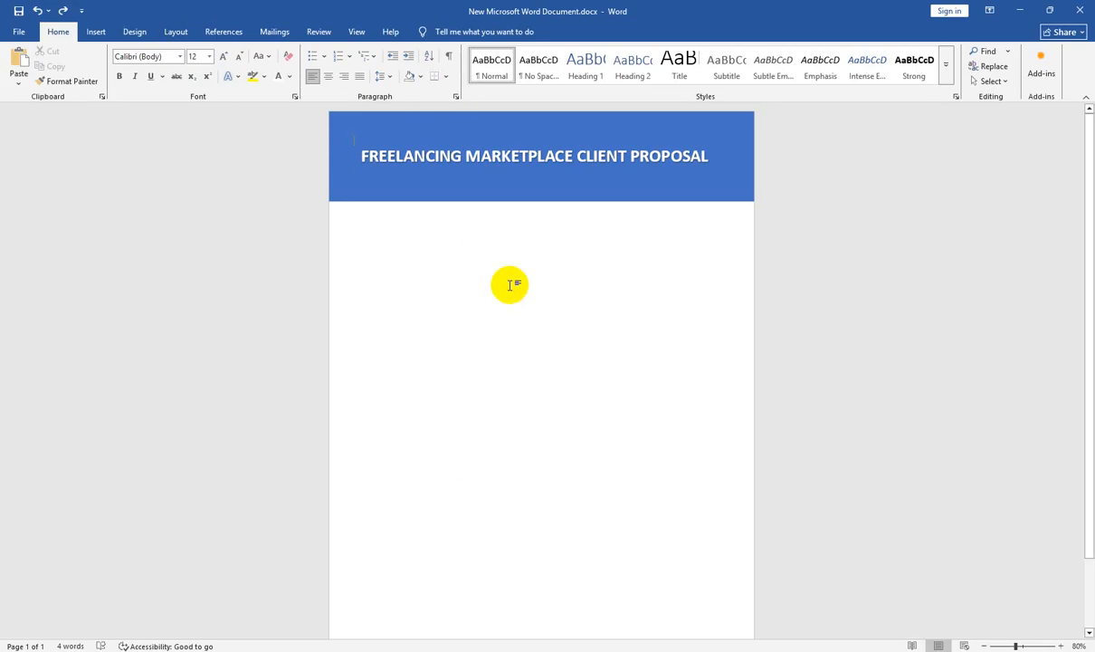
Step: Check the spacing settings of the empty body paragraph and place the insertion point below the blue header
left_click(457, 96)
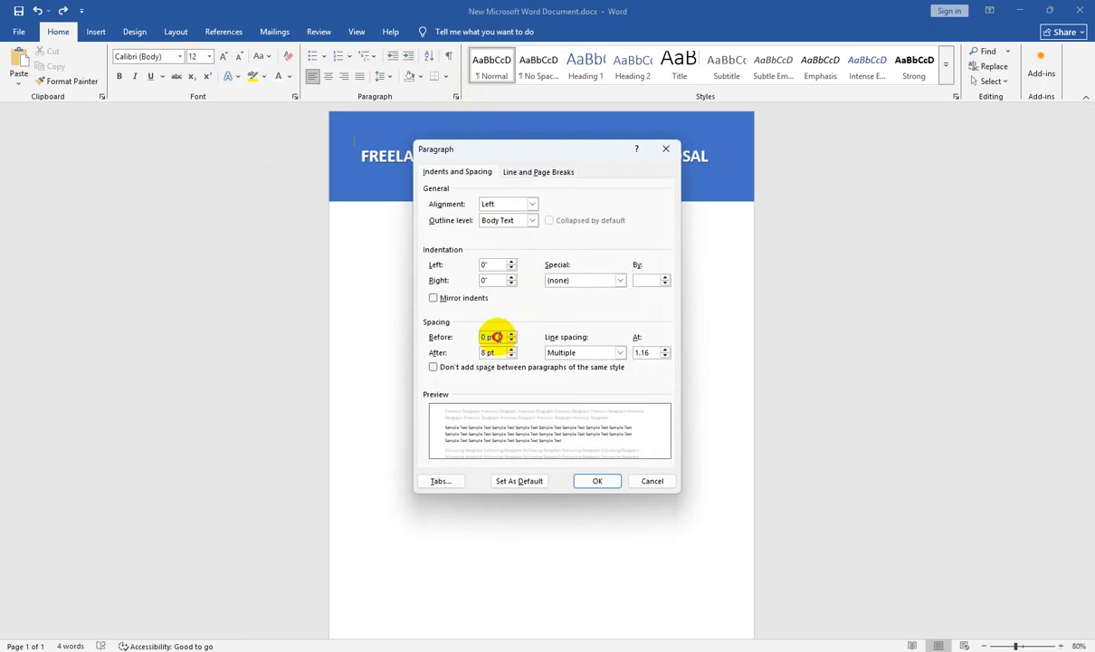
left_click_drag(497, 337, 464, 334)
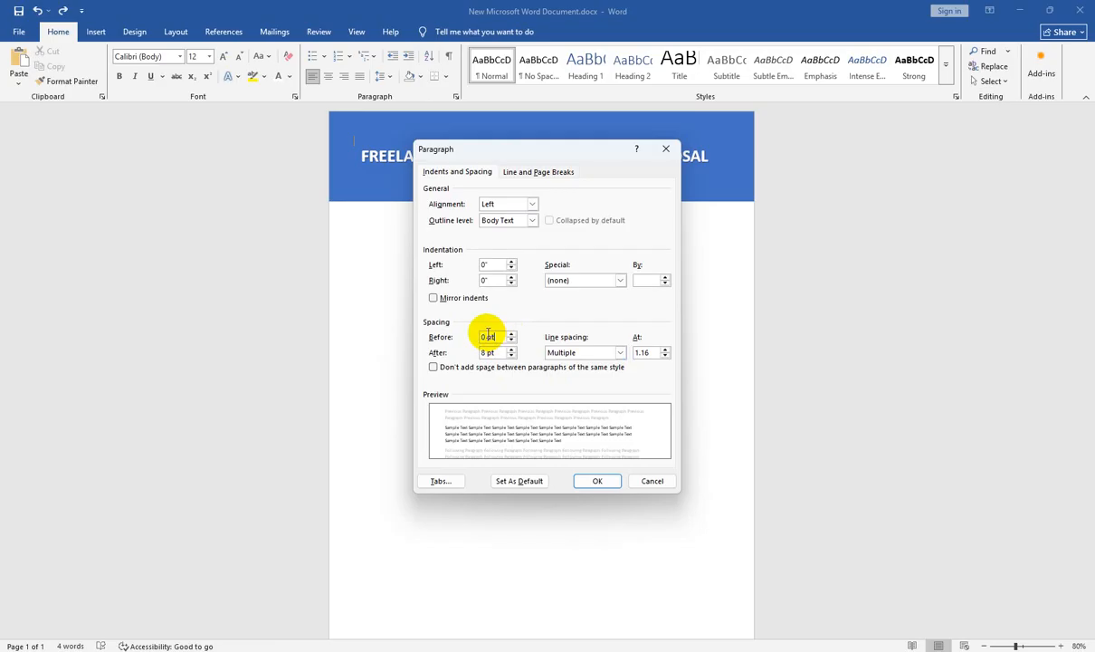
left_click(598, 481)
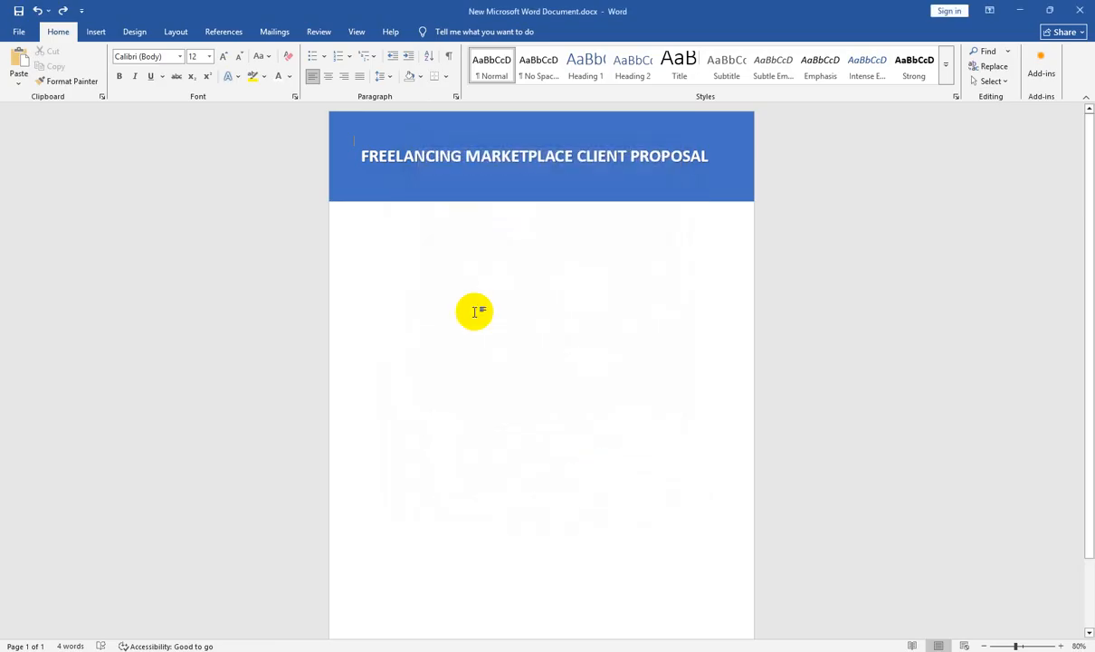
left_click(366, 214)
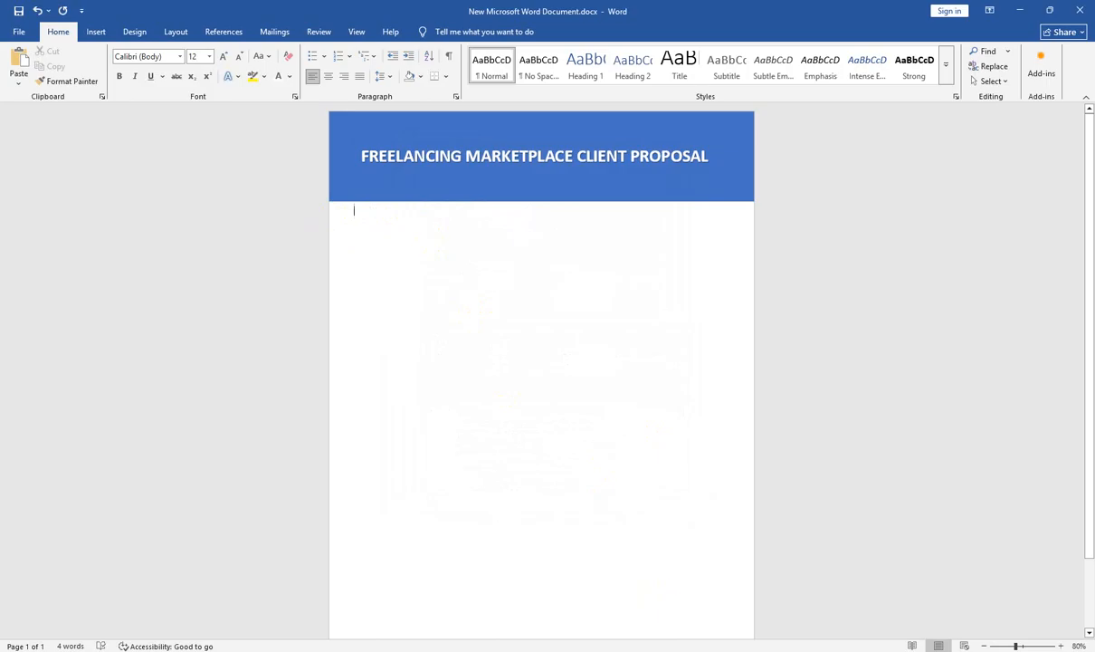
Step: Switch to the PDF in Chrome and copy the greeting and introductory paragraph from the Task A sample letter
left_click(638, 651)
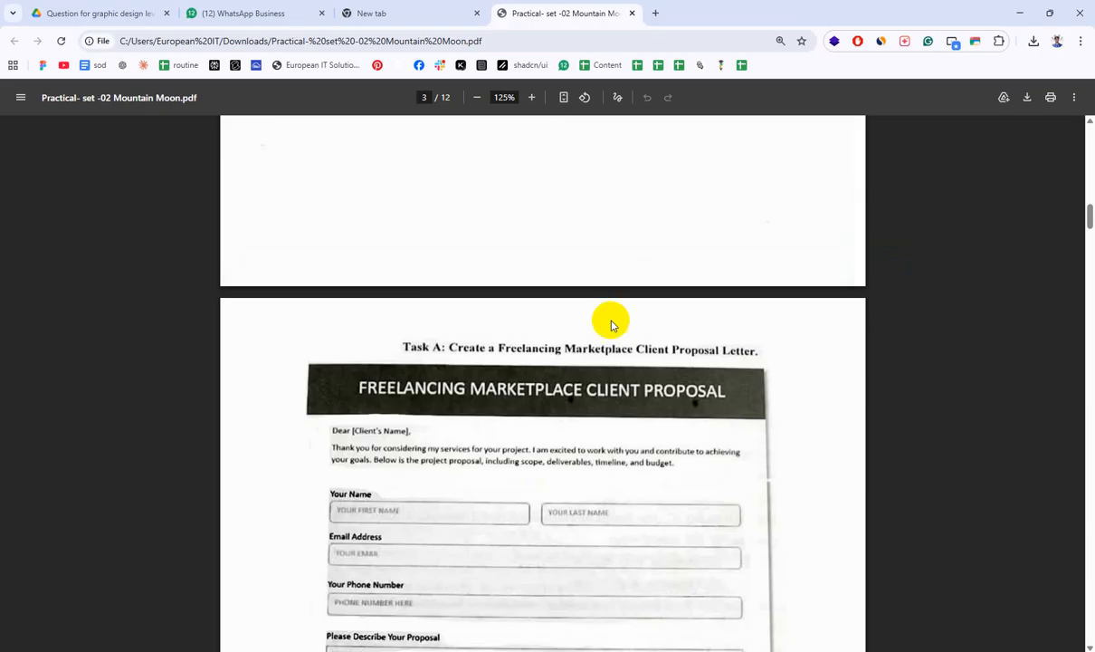
scroll(612, 324, "up", 6)
scroll(612, 324, "up", 2)
scroll(489, 349, "down", 6)
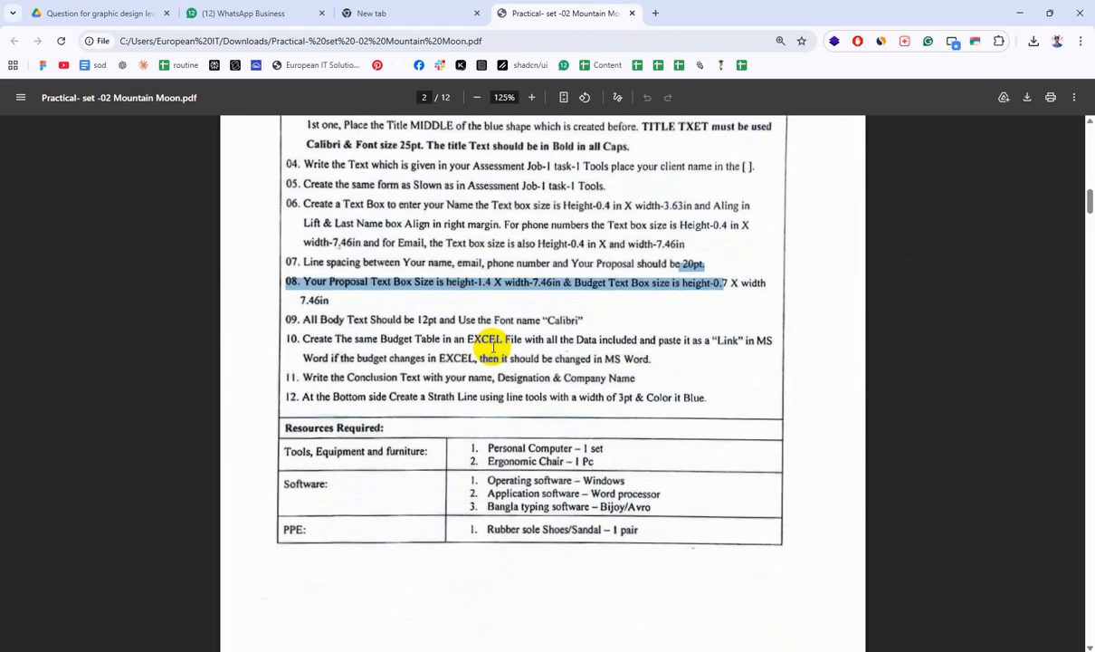
scroll(492, 347, "down", 2)
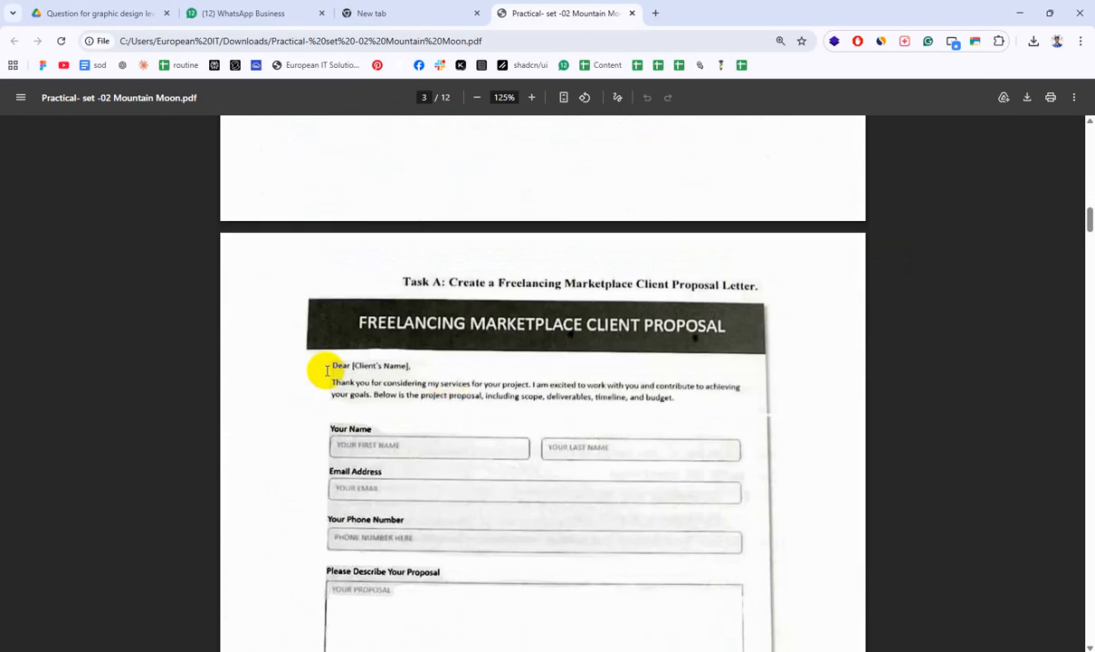
left_click_drag(328, 365, 673, 408)
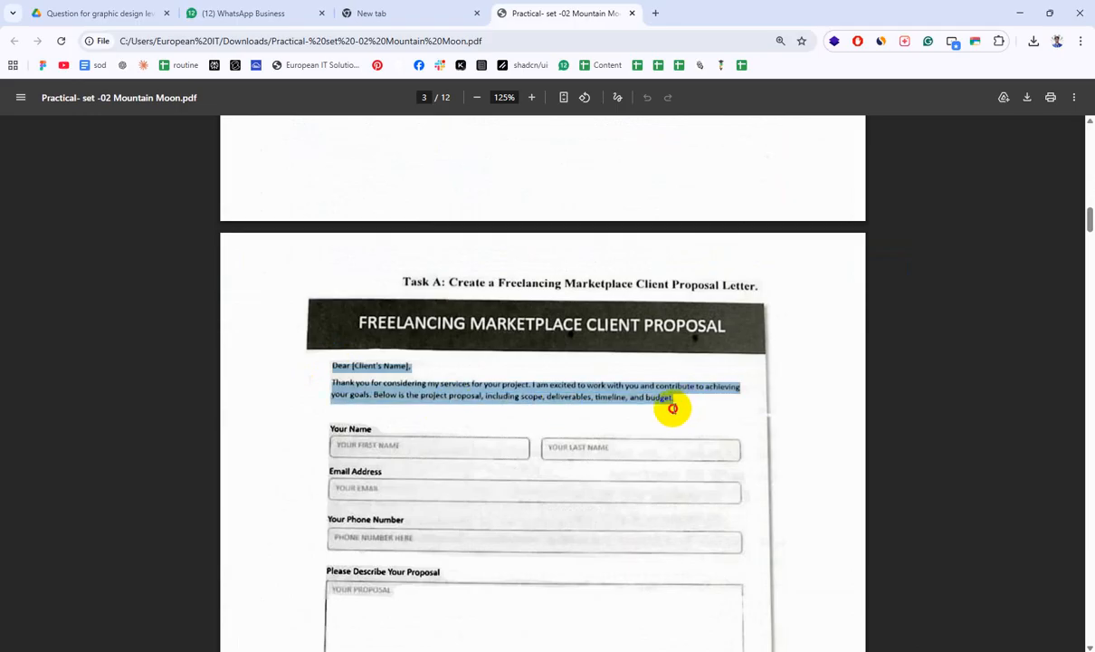
right_click(625, 411)
left_click(666, 408)
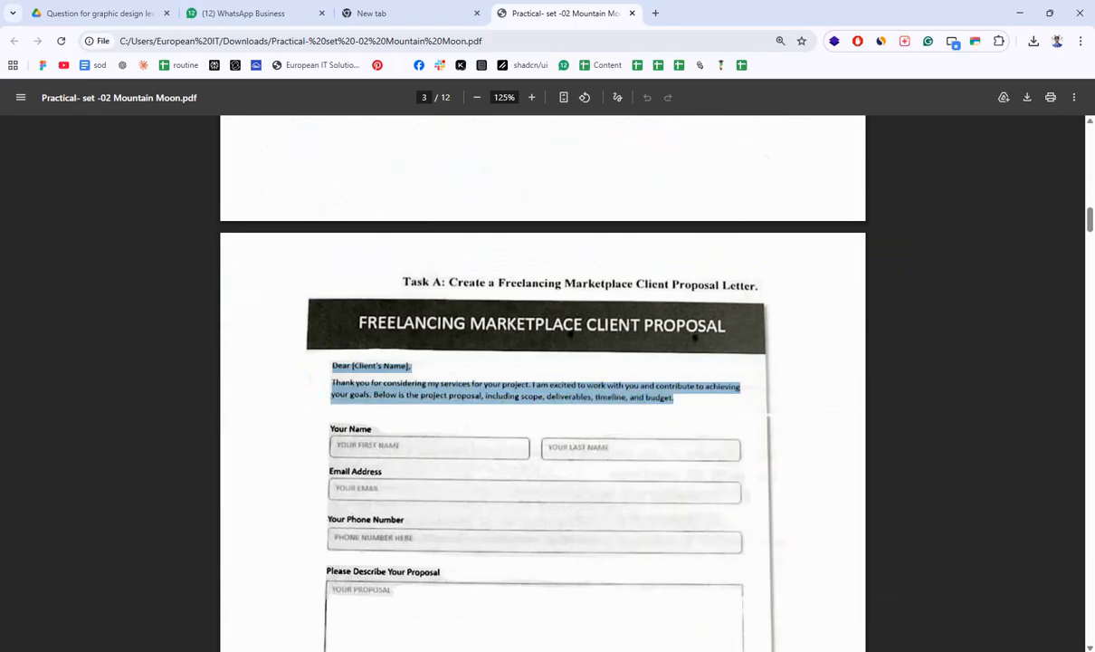
Step: Paste the copied text below the blue header in the Word document and separate the greeting into its own paragraph
key("alt+Tab")
left_click(367, 217)
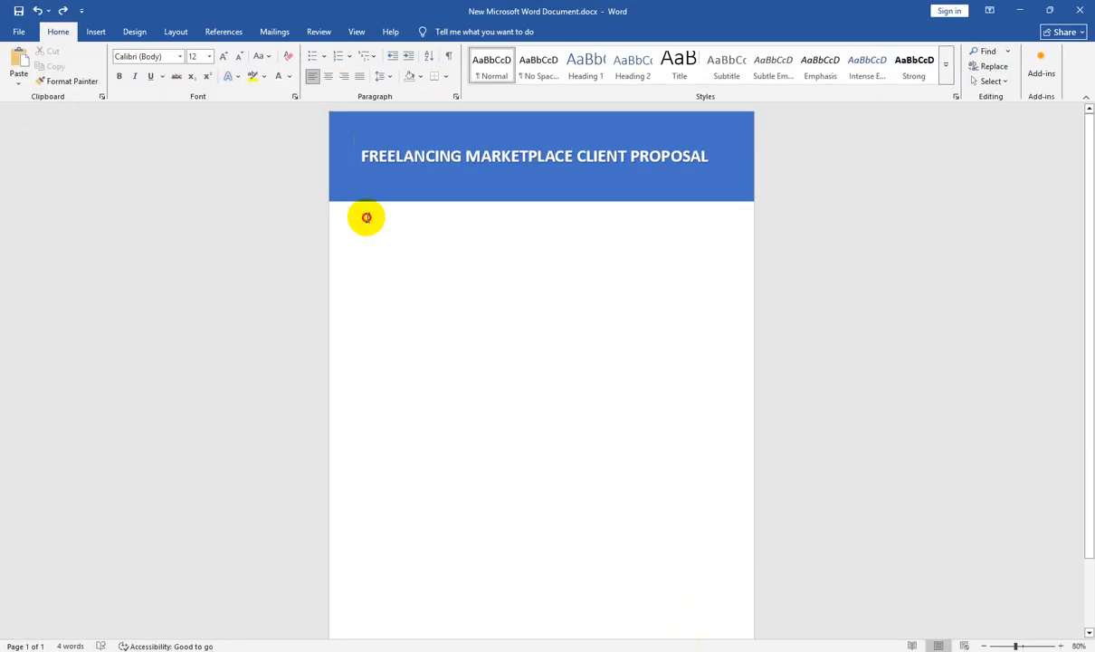
key("ctrl+v")
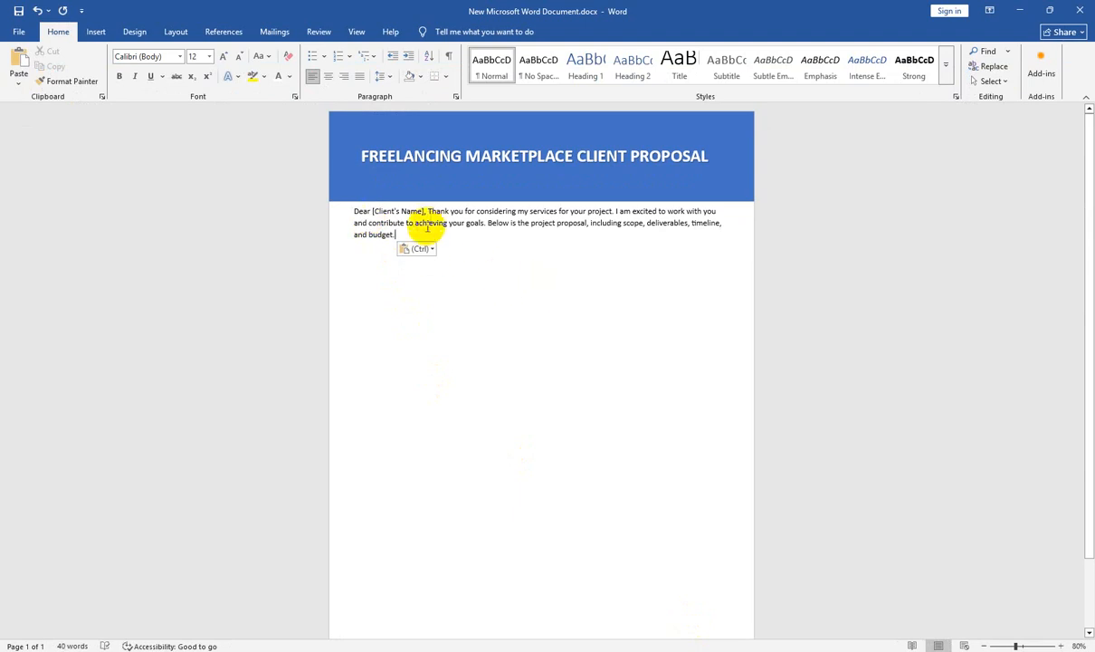
left_click(429, 216)
key("Return")
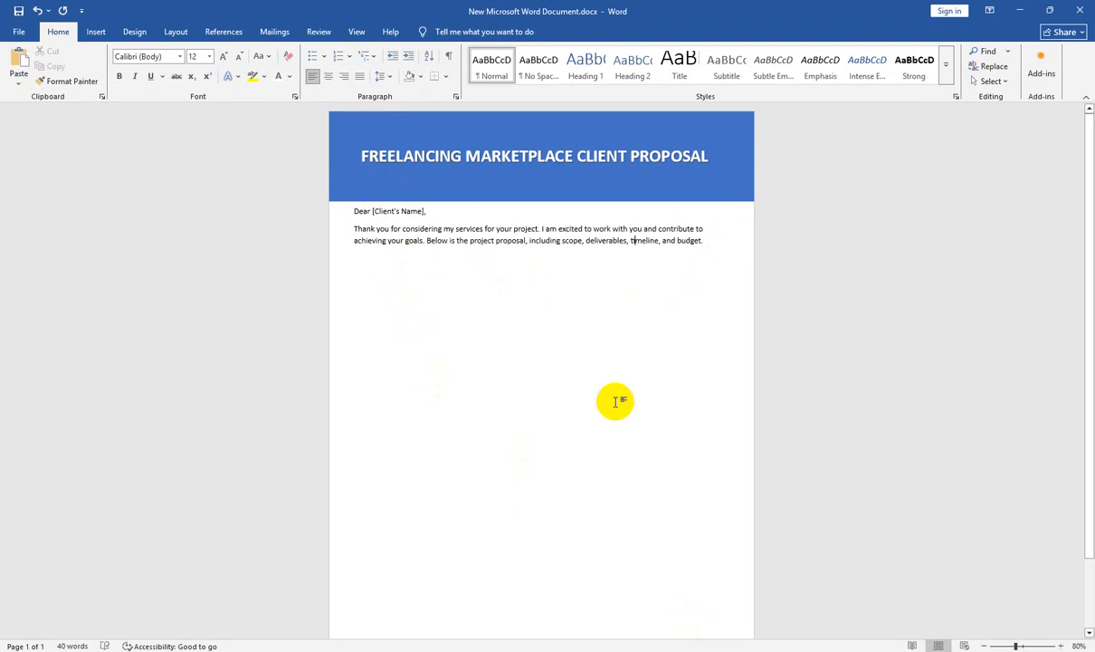
Step: Switch to the PDF specification in Chrome and examine the body text font and size requirement
key("alt+Tab")
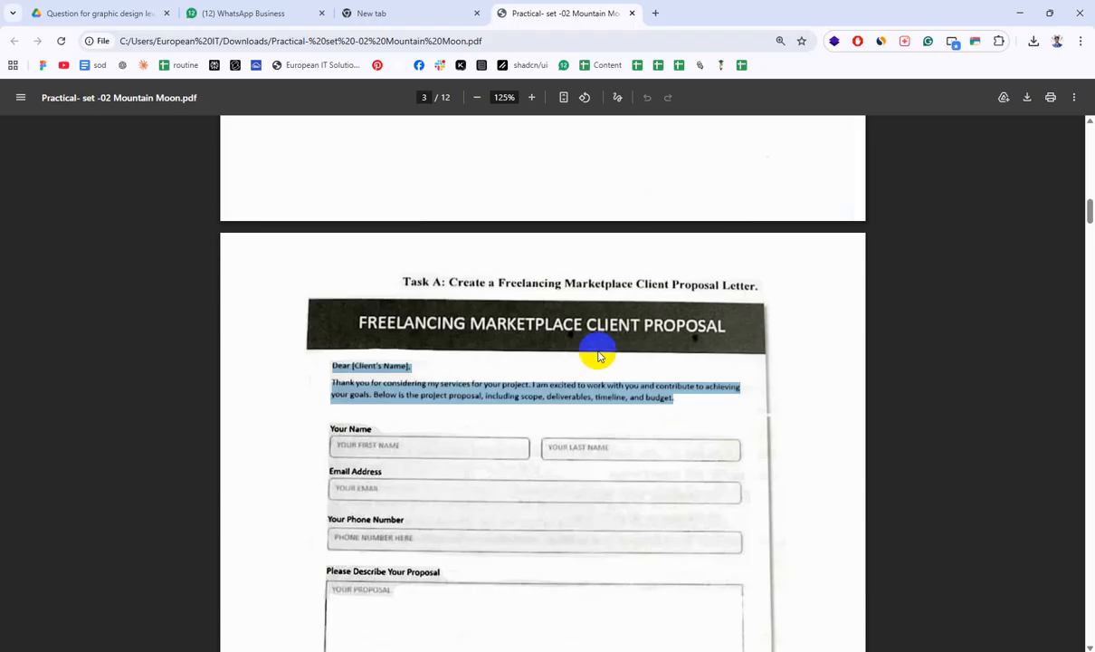
scroll(594, 354, "down", 5)
scroll(598, 356, "up", 2)
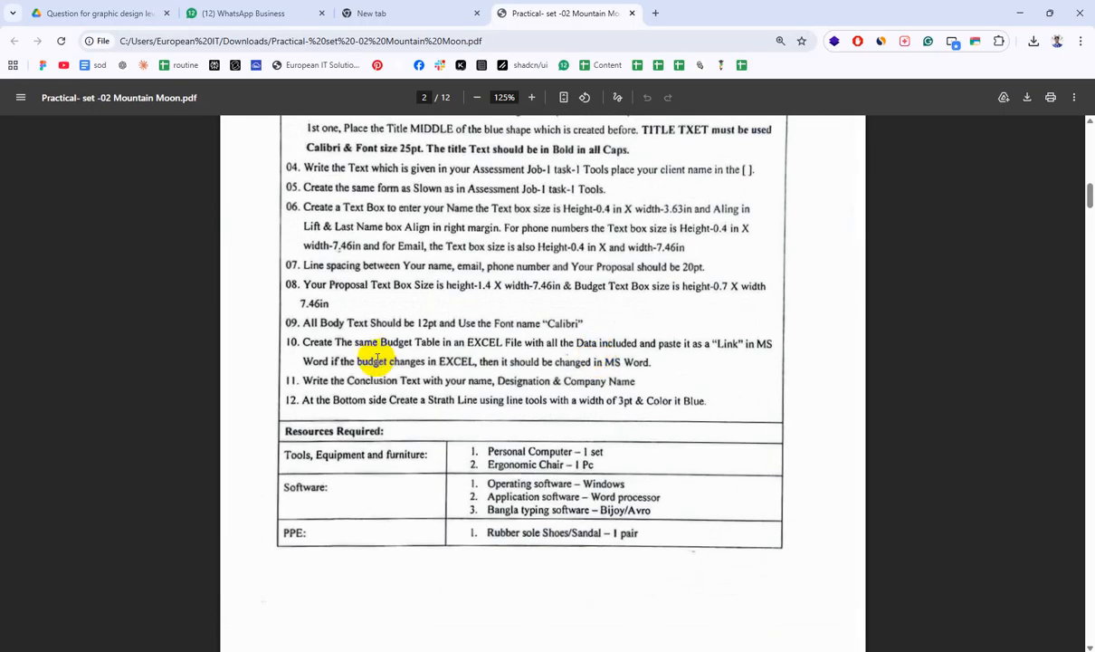
left_click_drag(301, 324, 590, 323)
scroll(589, 322, "up", 2)
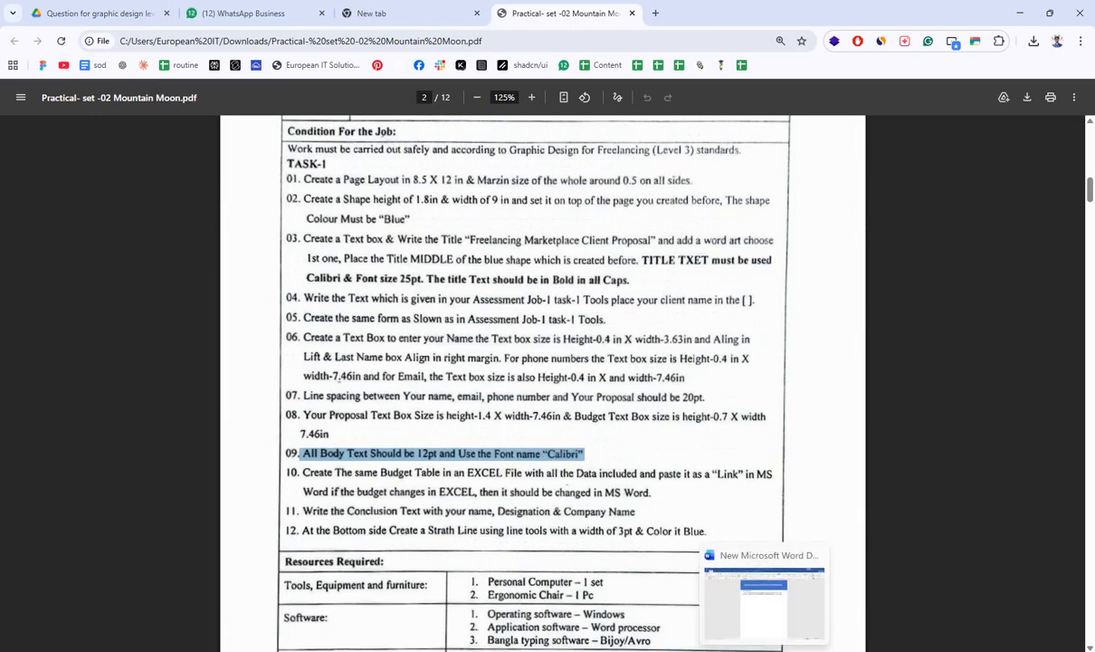
Step: Return to the Word document, justify the introductory paragraph and add empty paragraphs below it
left_click(764, 650)
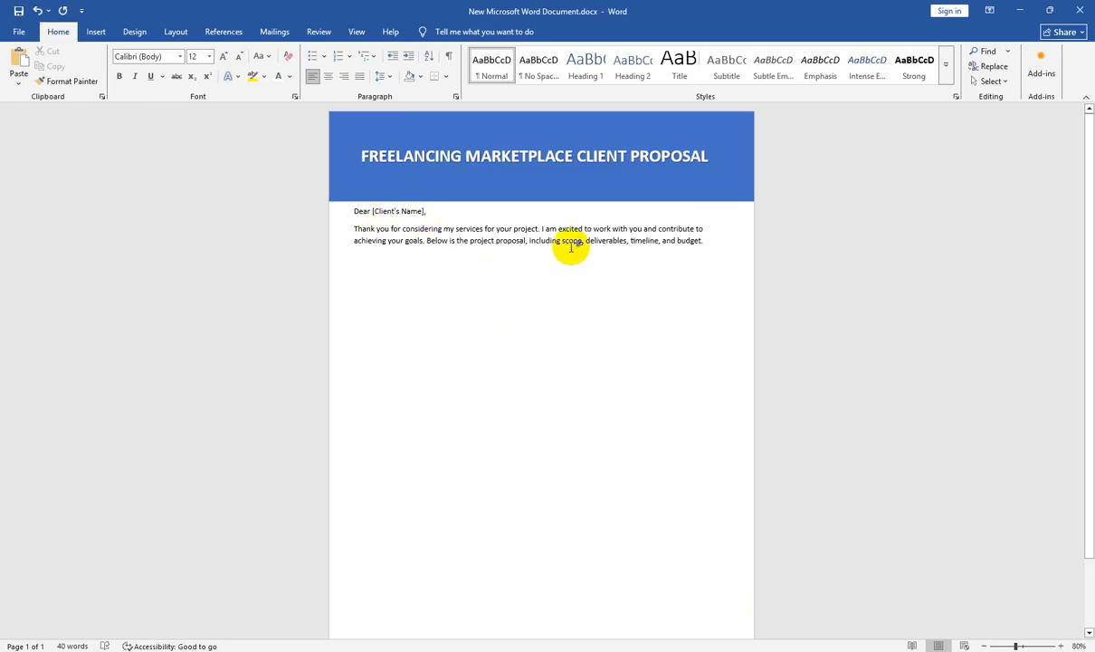
left_click(353, 210)
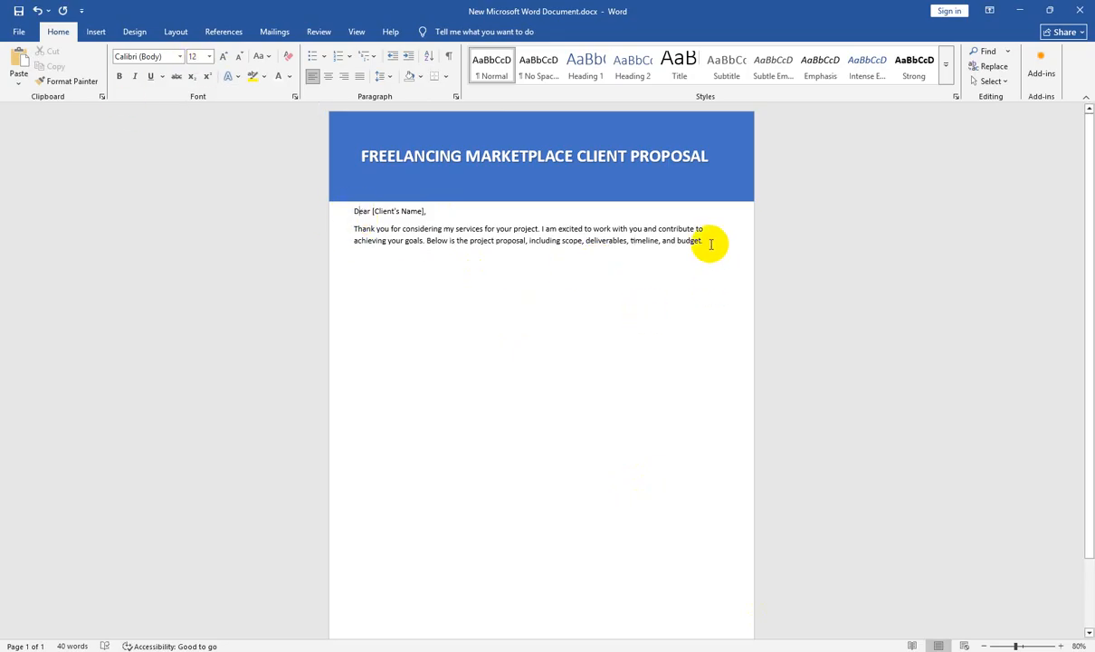
left_click_drag(704, 241, 355, 228)
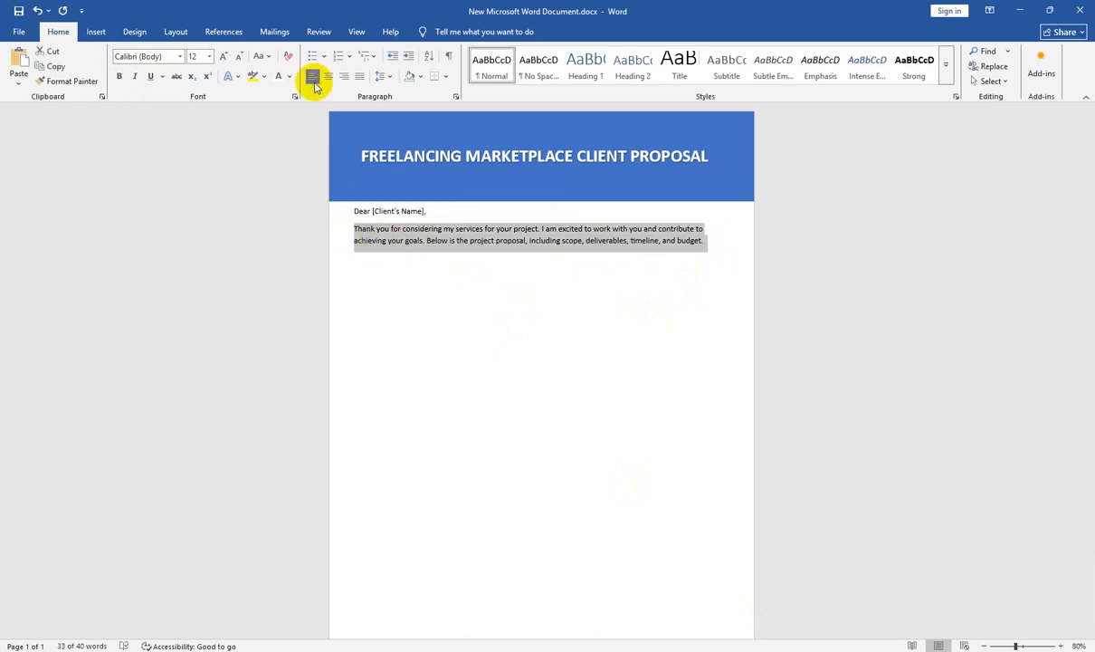
left_click(360, 76)
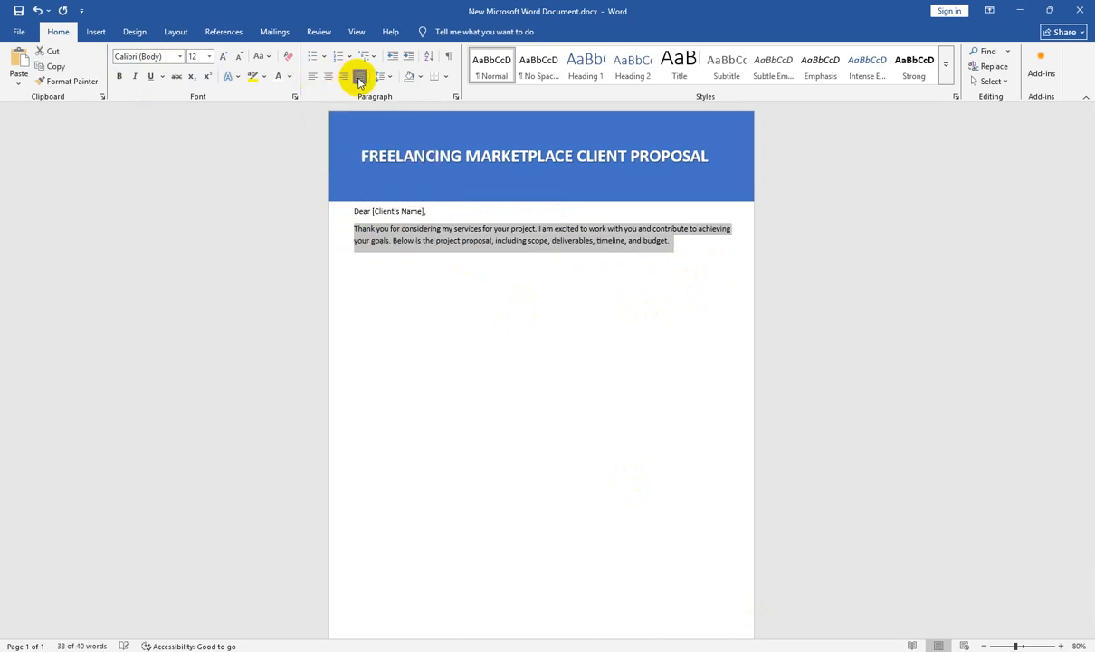
left_click(679, 278)
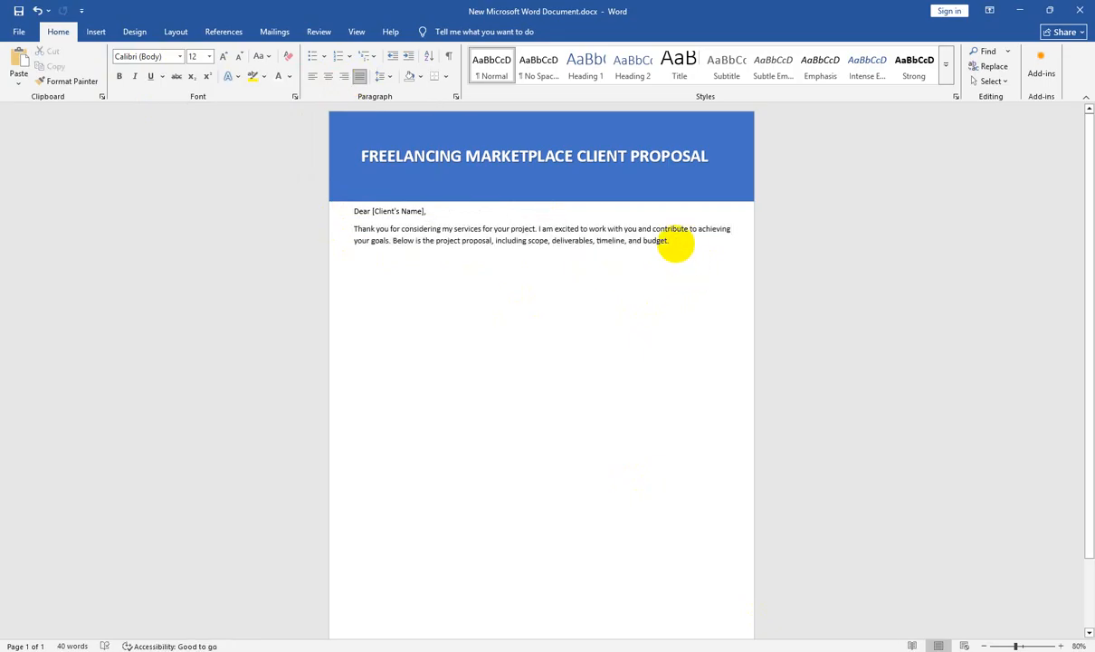
key("Return")
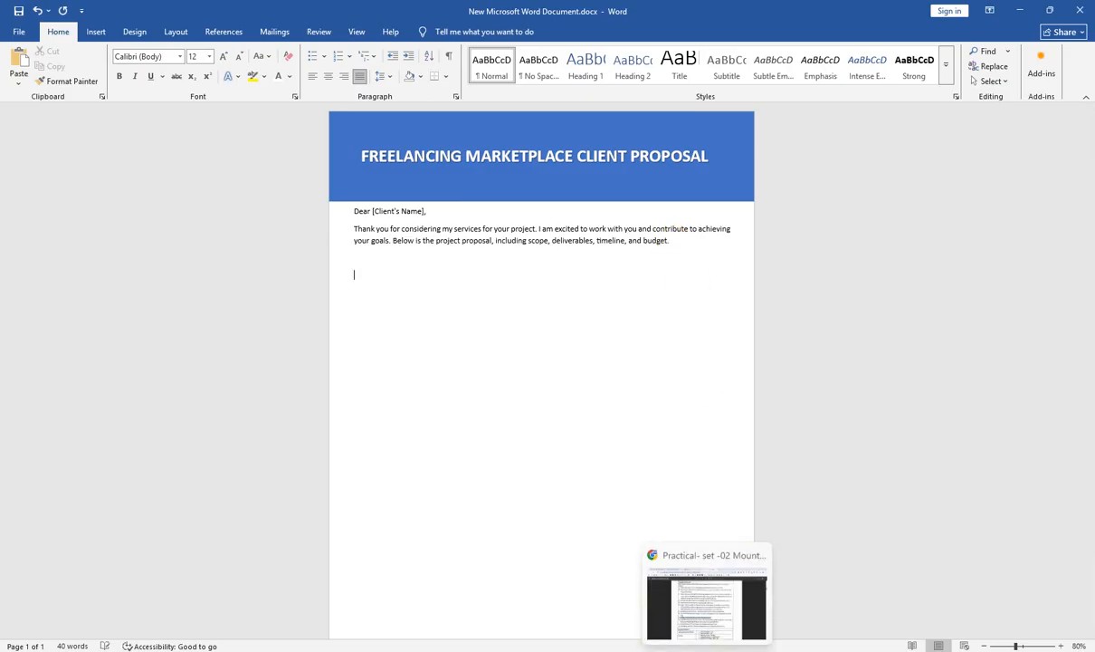
Step: Review the sample form's layout and the text box and line spacing requirements in the PDF, and return to Word
left_click(708, 649)
scroll(566, 408, "down", 10)
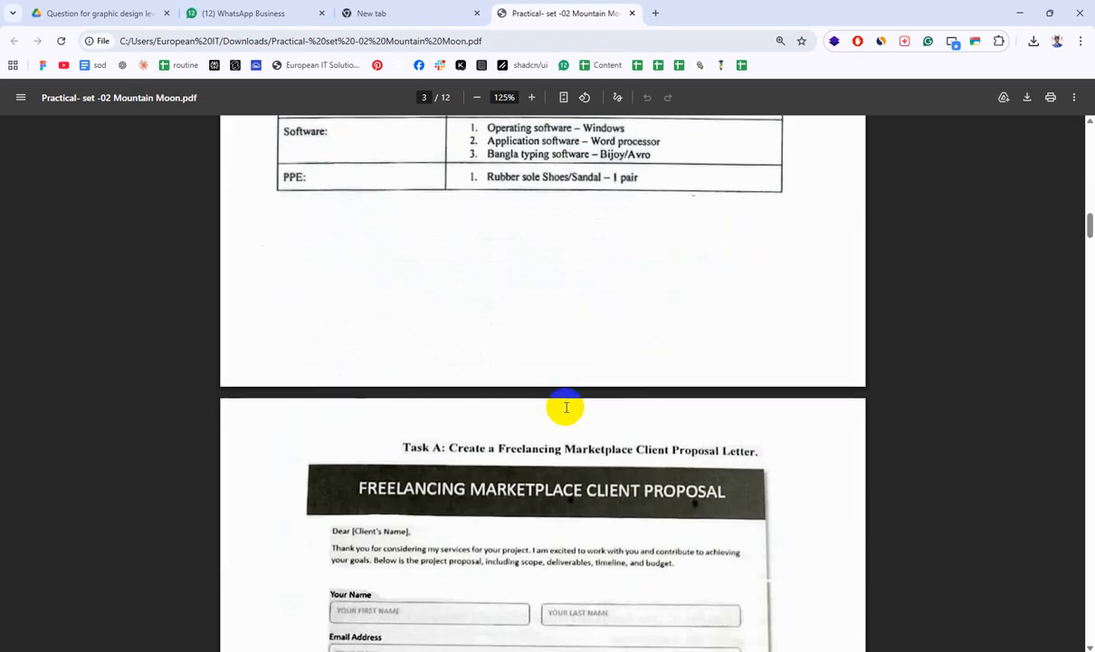
scroll(565, 407, "up", 2)
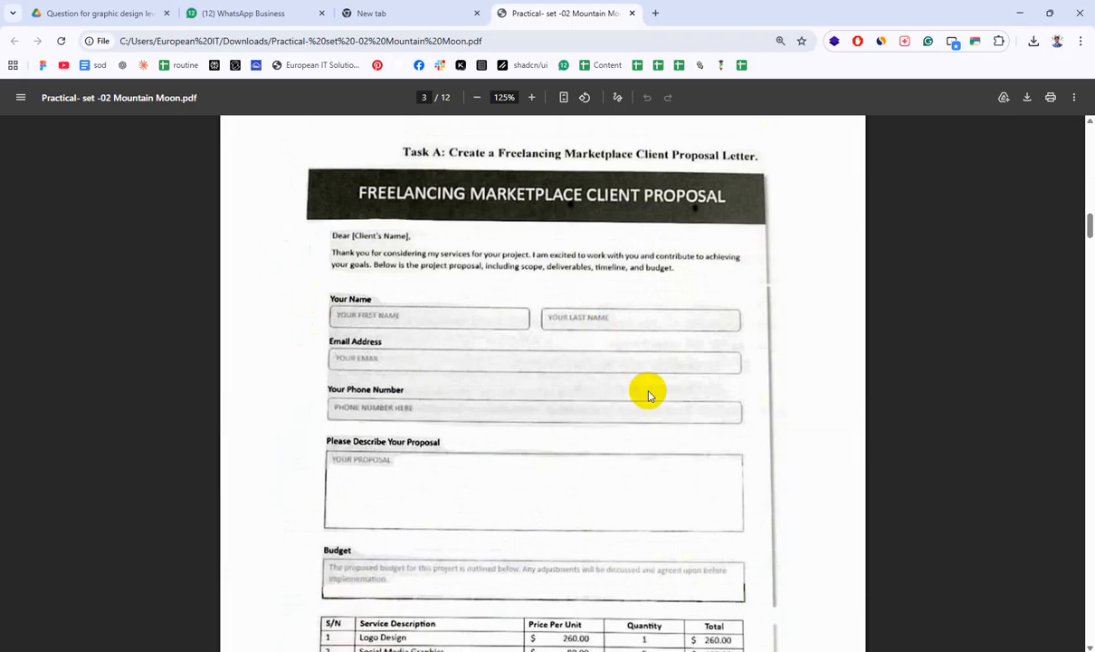
scroll(362, 484, "up", 8)
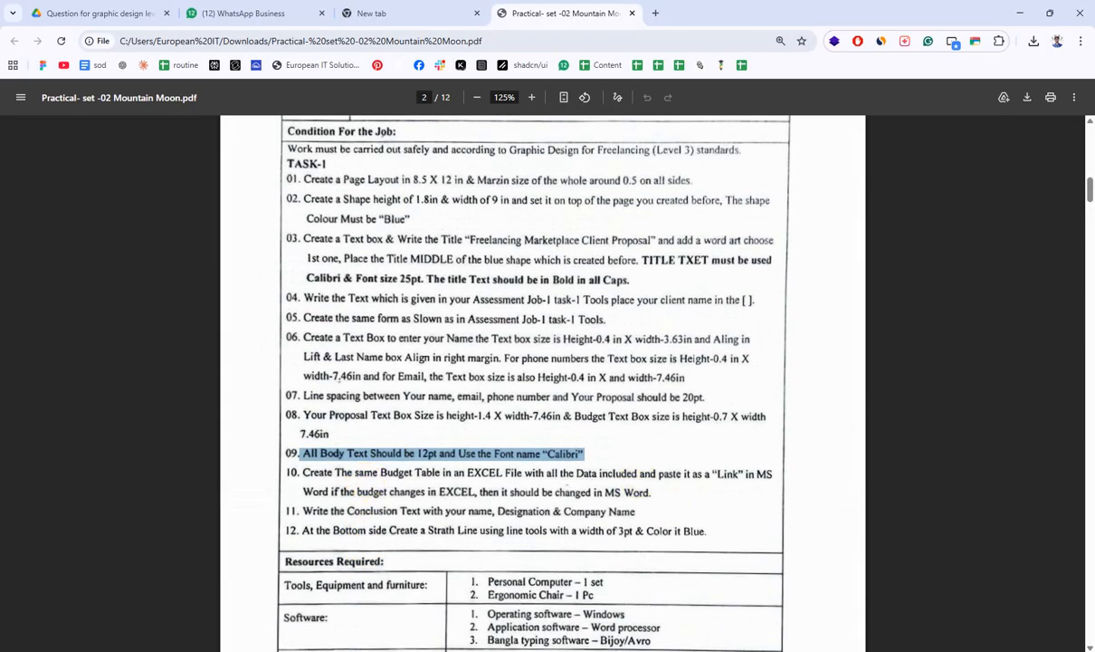
key("alt+Tab")
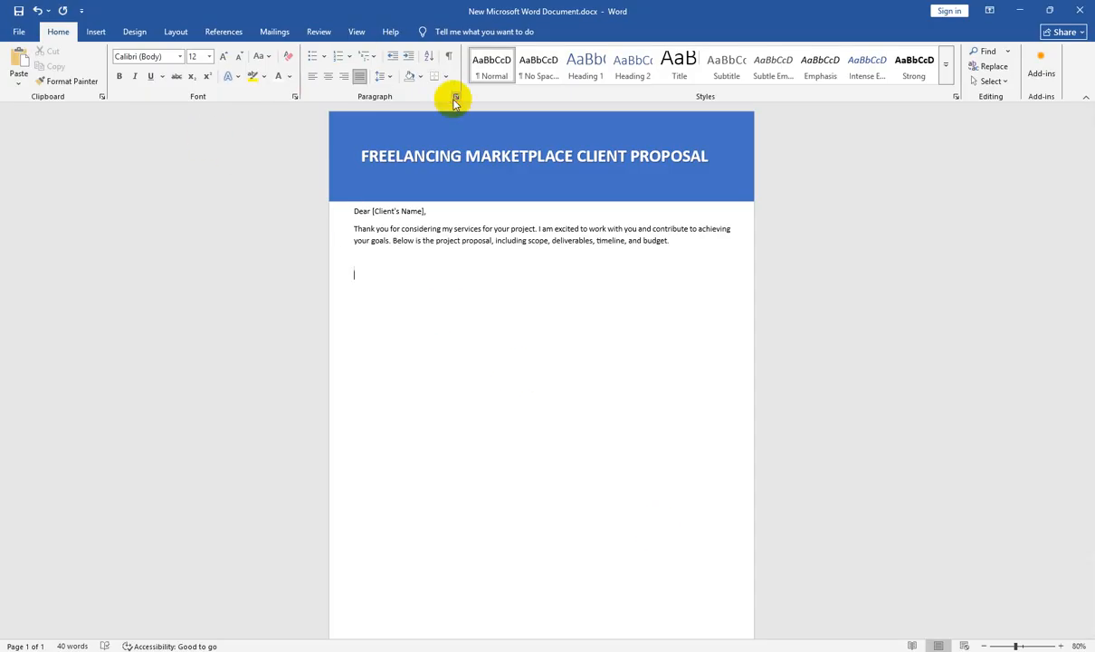
Step: Set the spacing before the empty paragraph below the introduction in the paragraph settings
left_click(455, 97)
left_click(448, 336)
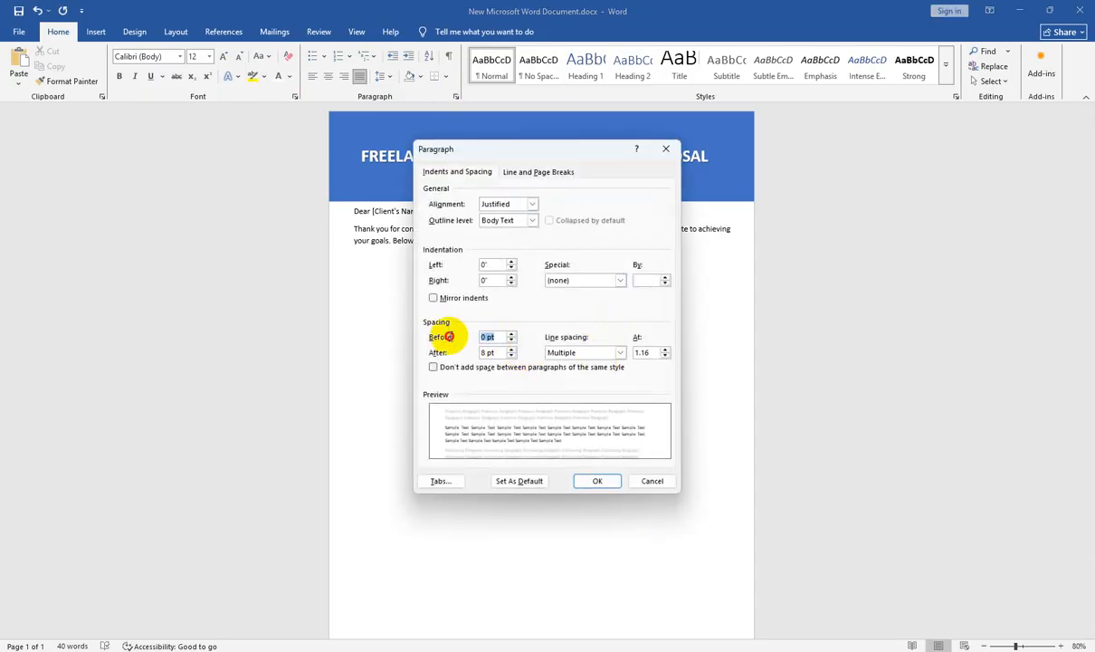
key("Return")
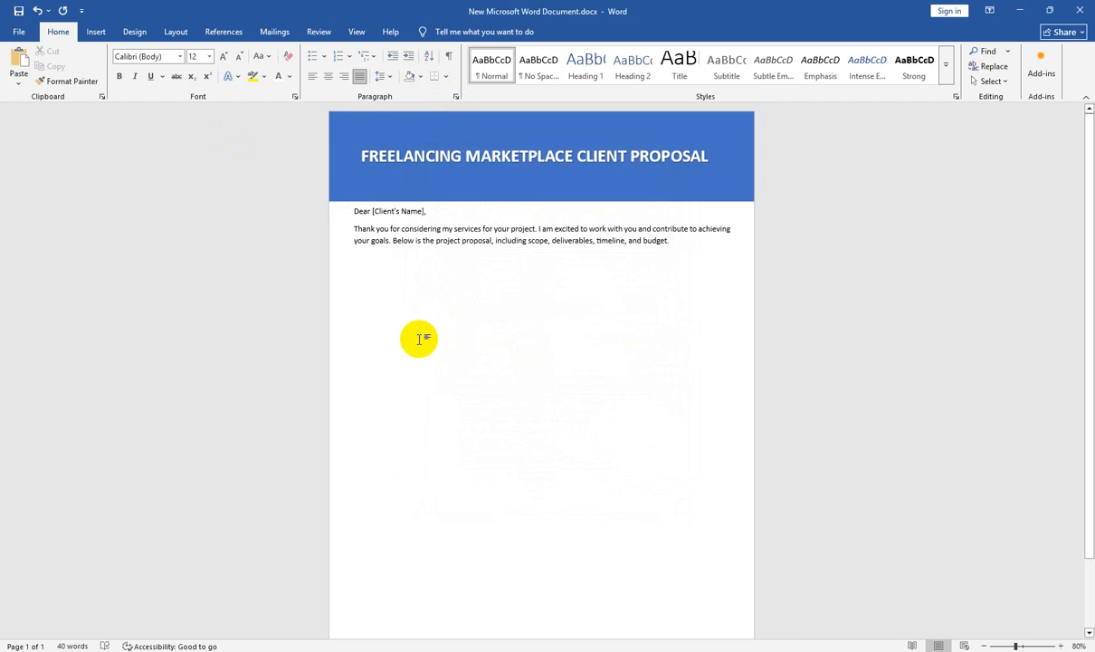
Step: Add a "Your Name" label below the introductory paragraph and remove the empty paragraph between them
type("Your Name")
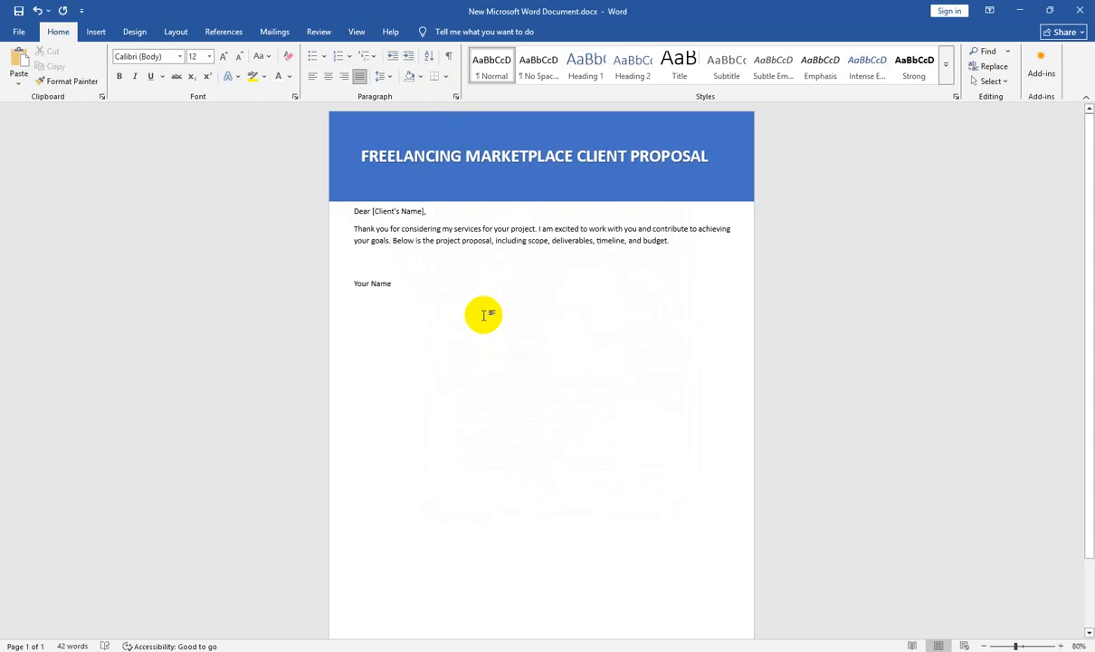
scroll(272, 299, "up", 5)
left_click(256, 263)
key("BackSpace")
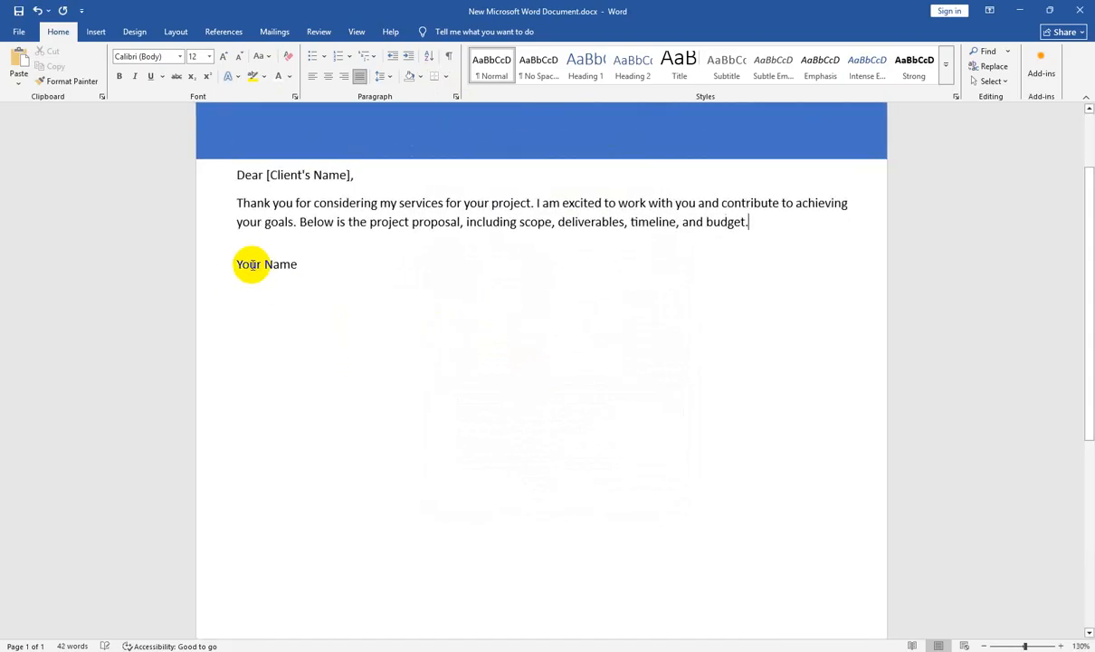
left_click(329, 275)
left_click(246, 283)
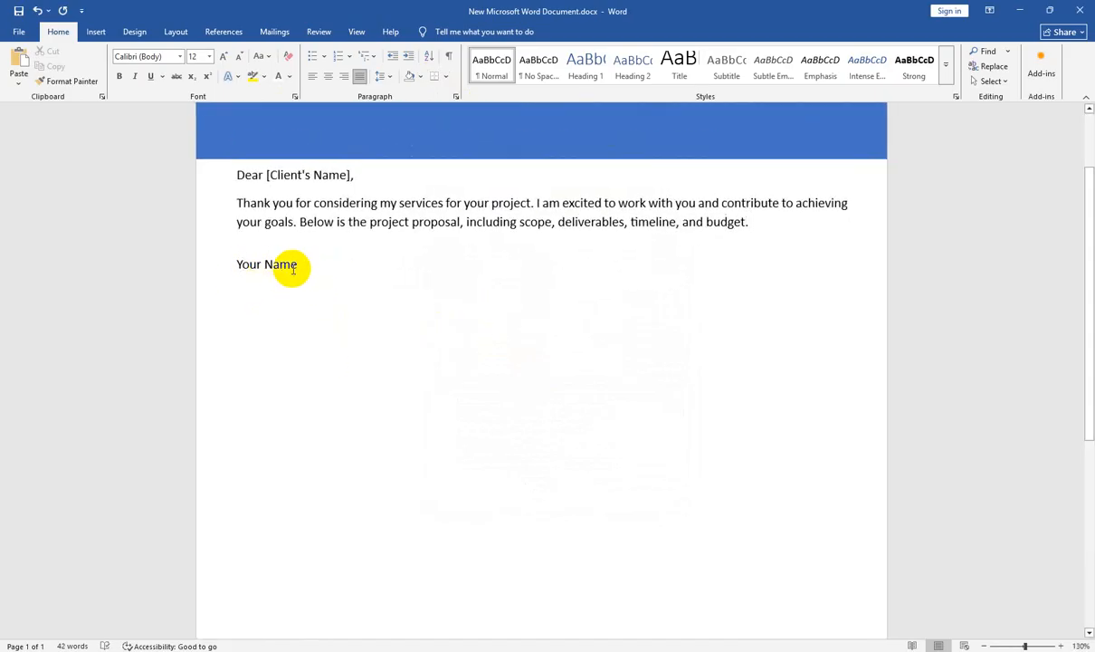
left_click(296, 265)
Step: Review the name field boxes in the PDF's sample form in Chrome and return to the Word document
left_click(96, 33)
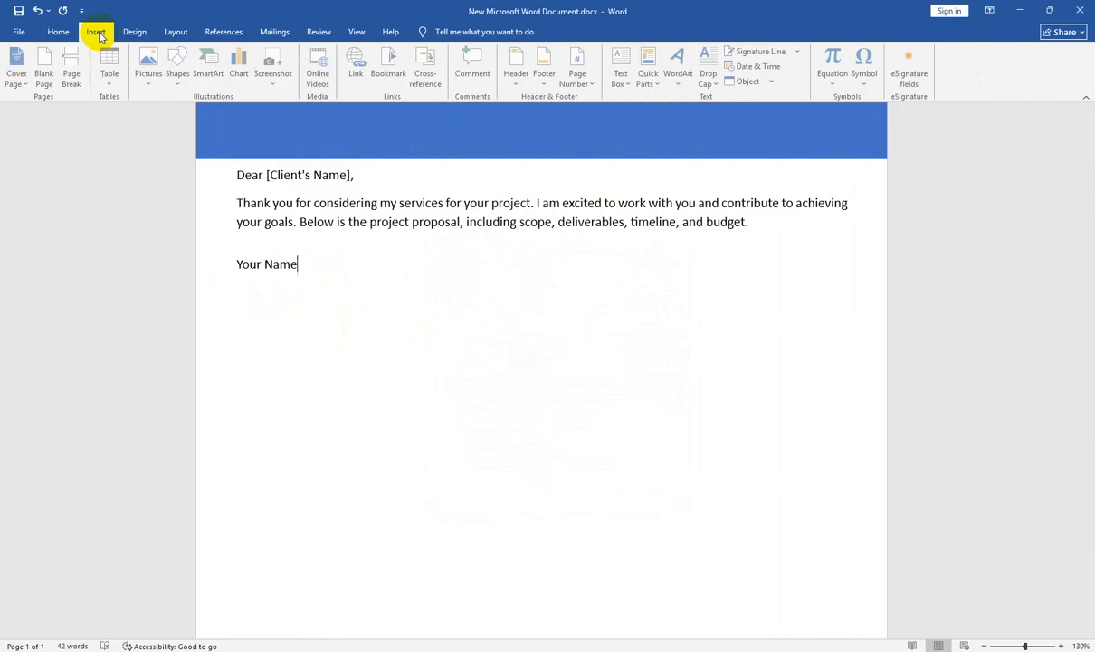
left_click(180, 73)
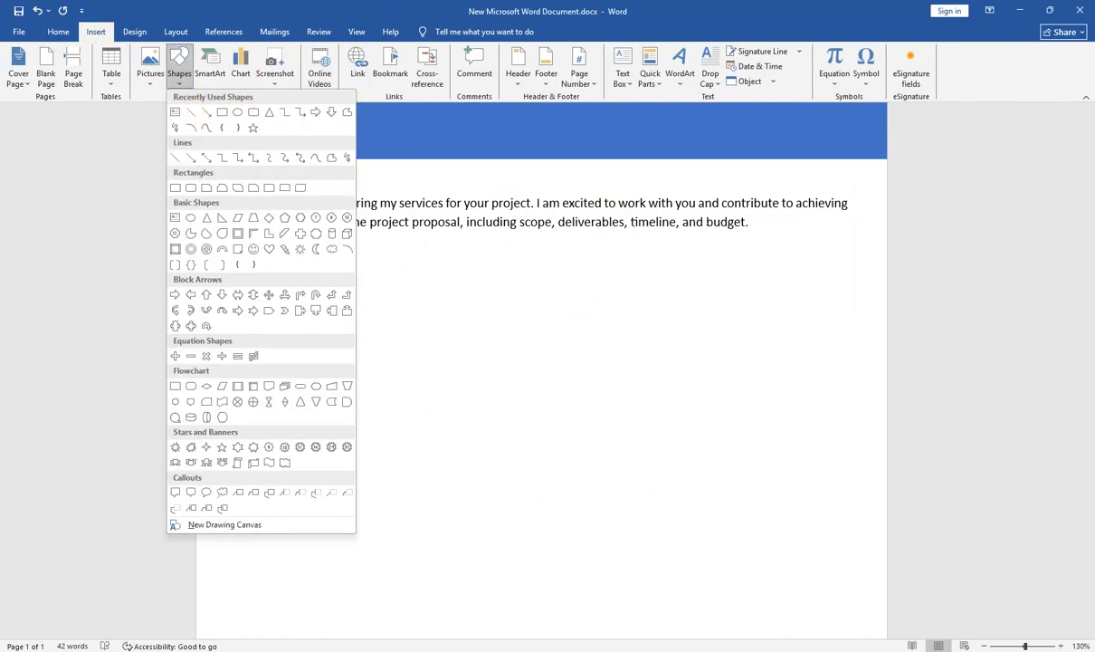
left_click(724, 650)
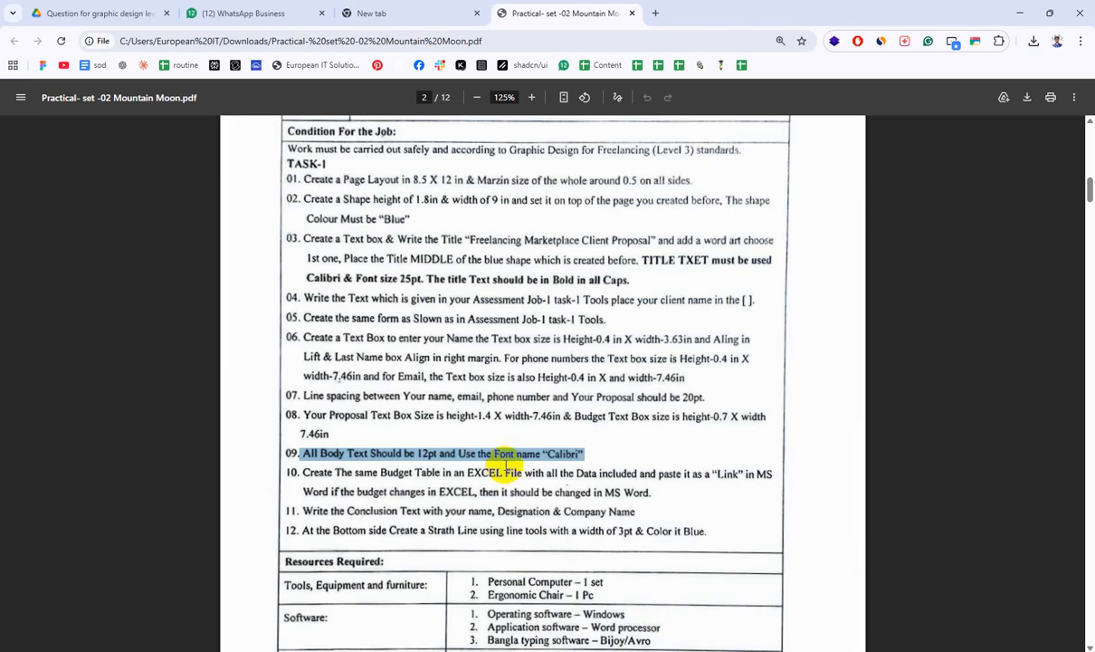
scroll(478, 450, "down", 9)
scroll(479, 450, "down", 3)
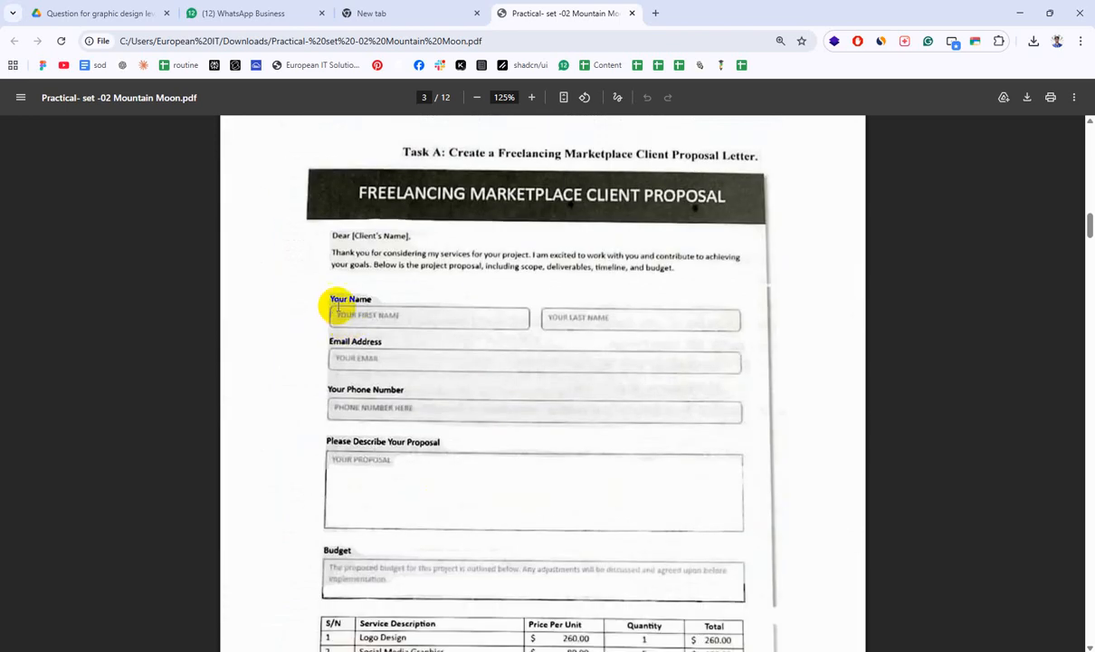
left_click(1020, 12)
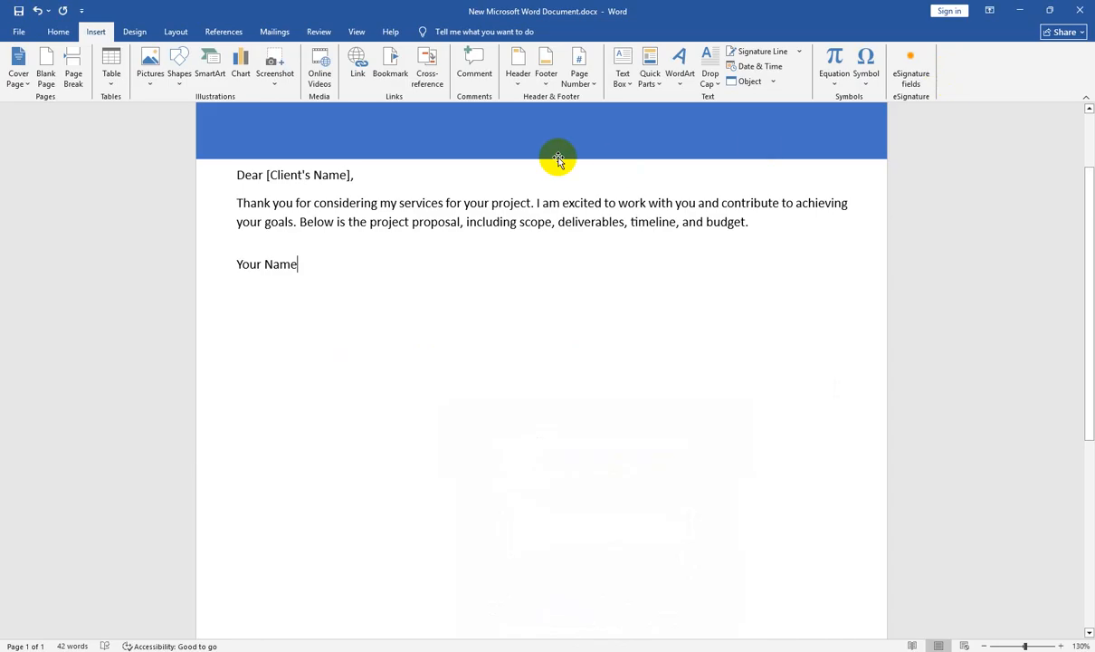
Step: Draw a rounded rectangle about 0.51" high and 2.83" wide directly below the "Your Name" label
left_click(174, 81)
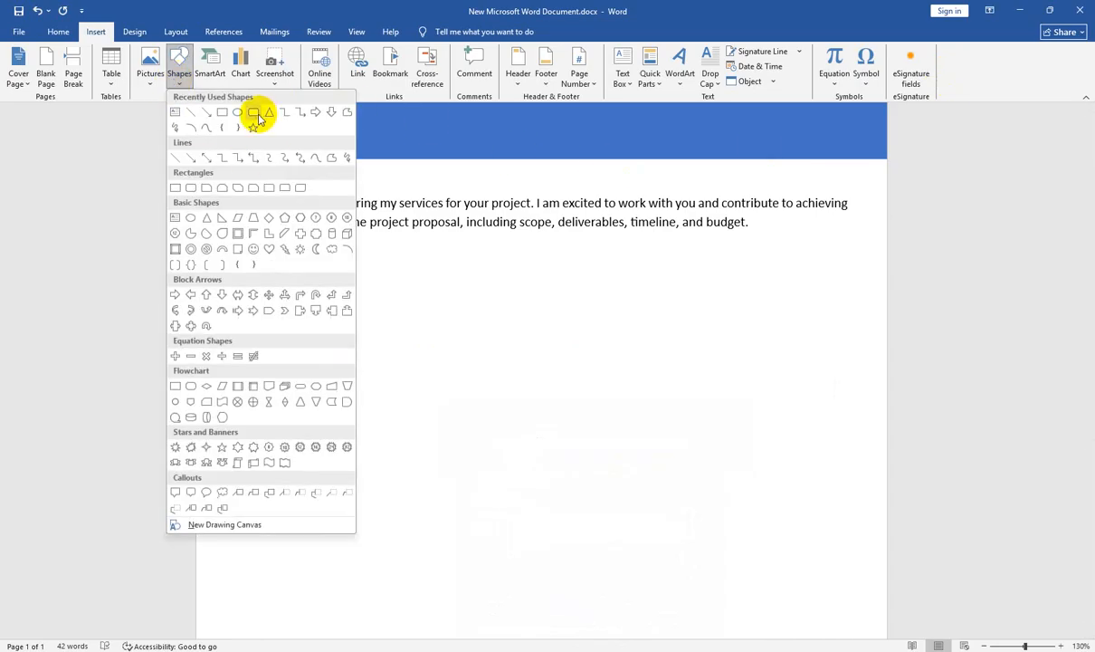
left_click(257, 112)
left_click_drag(238, 277, 469, 319)
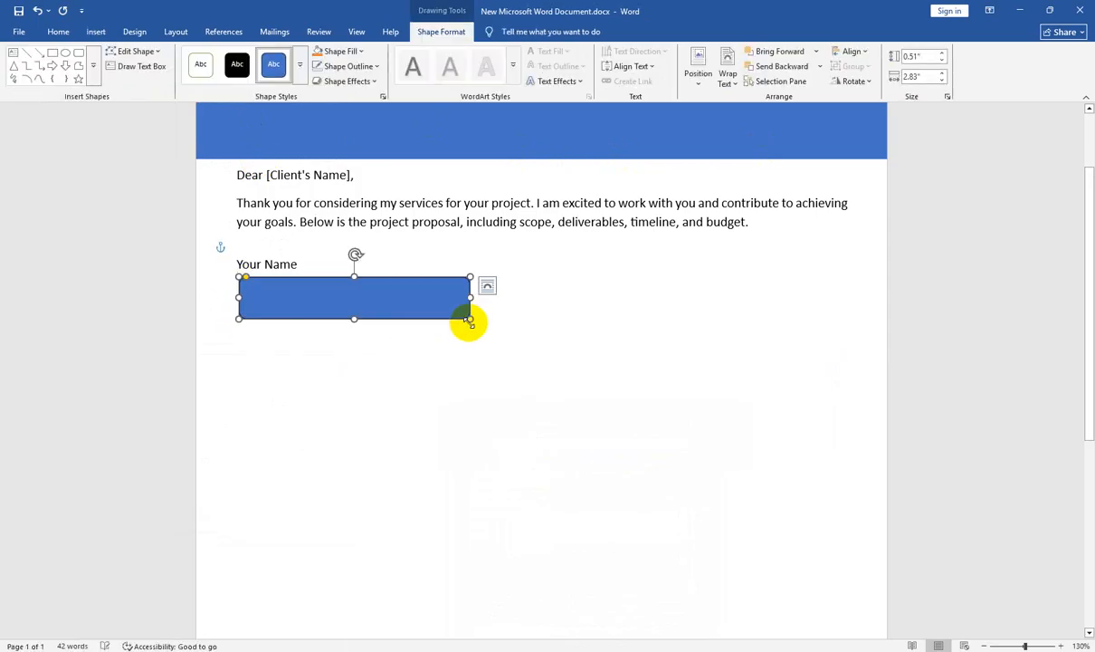
Step: Remove the rounded rectangle's fill and give it a blue outline
left_click(339, 50)
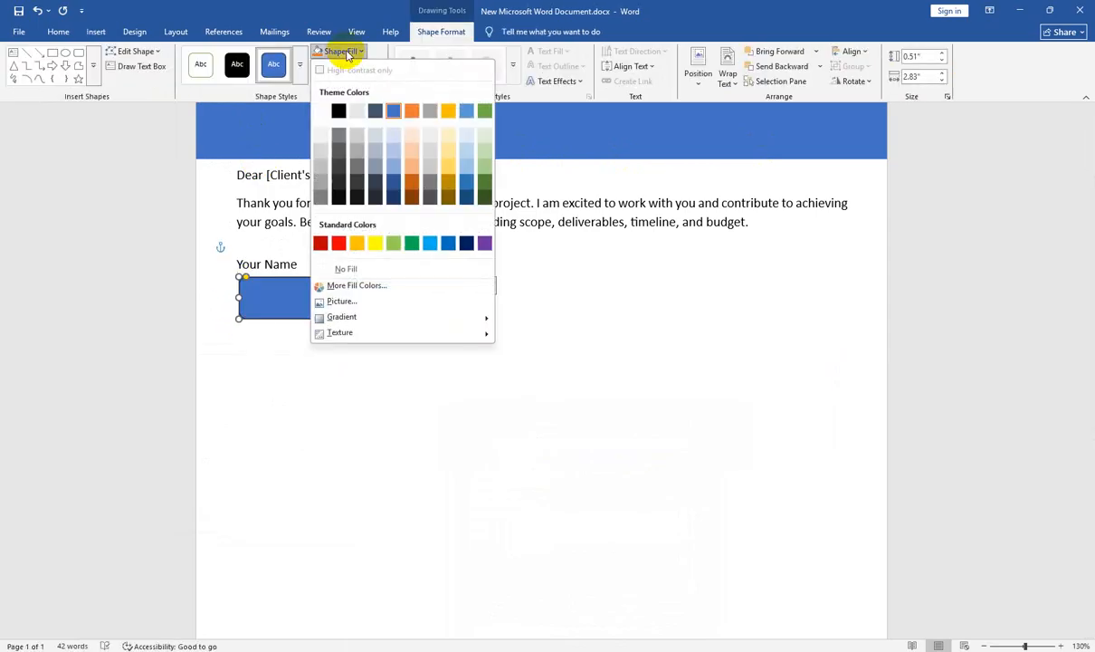
left_click(344, 269)
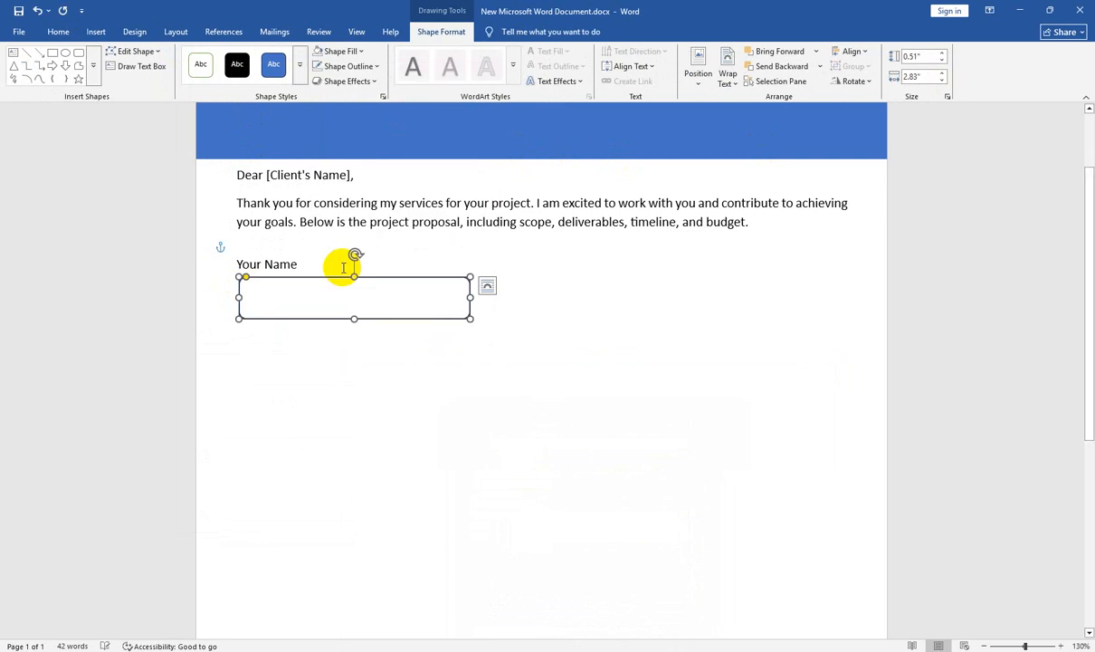
left_click(333, 66)
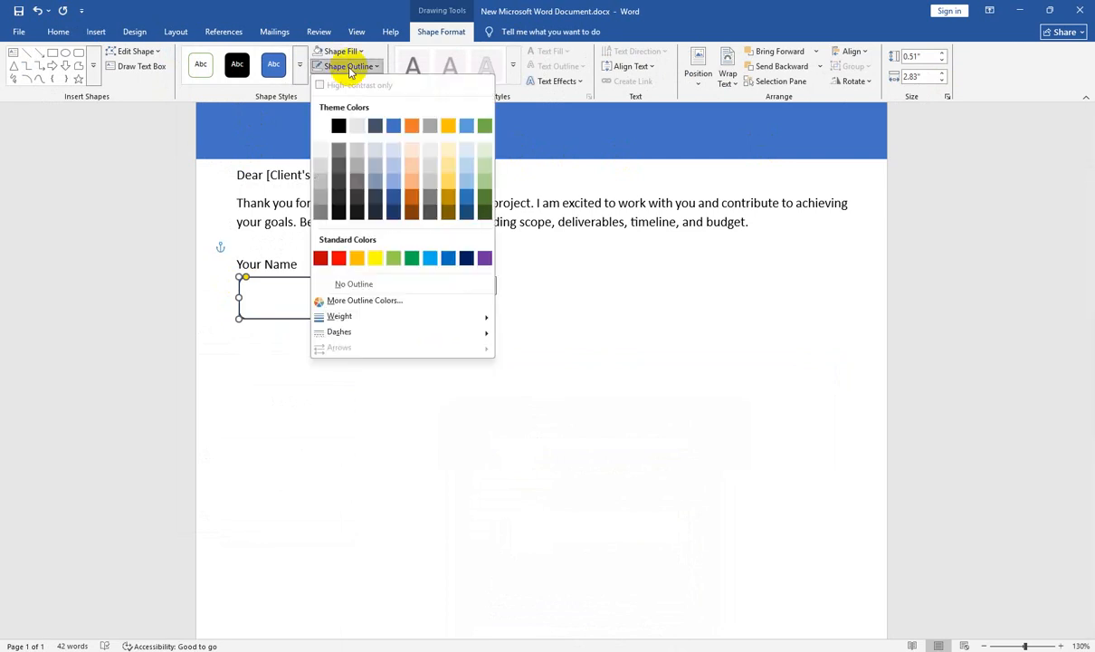
left_click(392, 188)
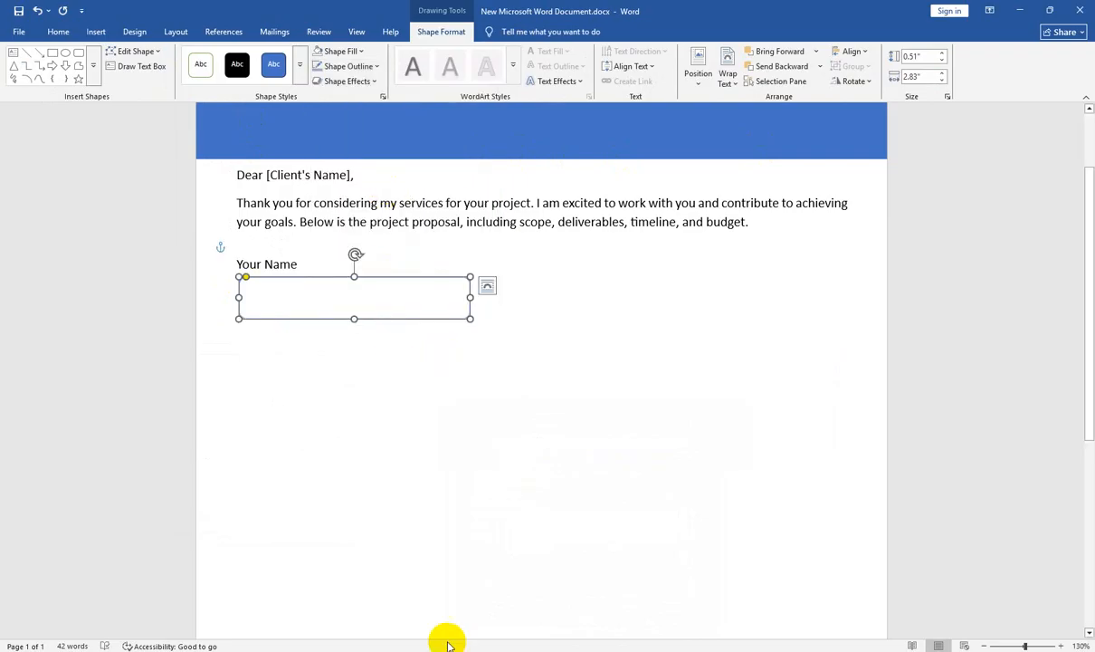
Step: Switch to the PDF specification in Chrome and examine the size requirement for the name text box
key("alt+Tab")
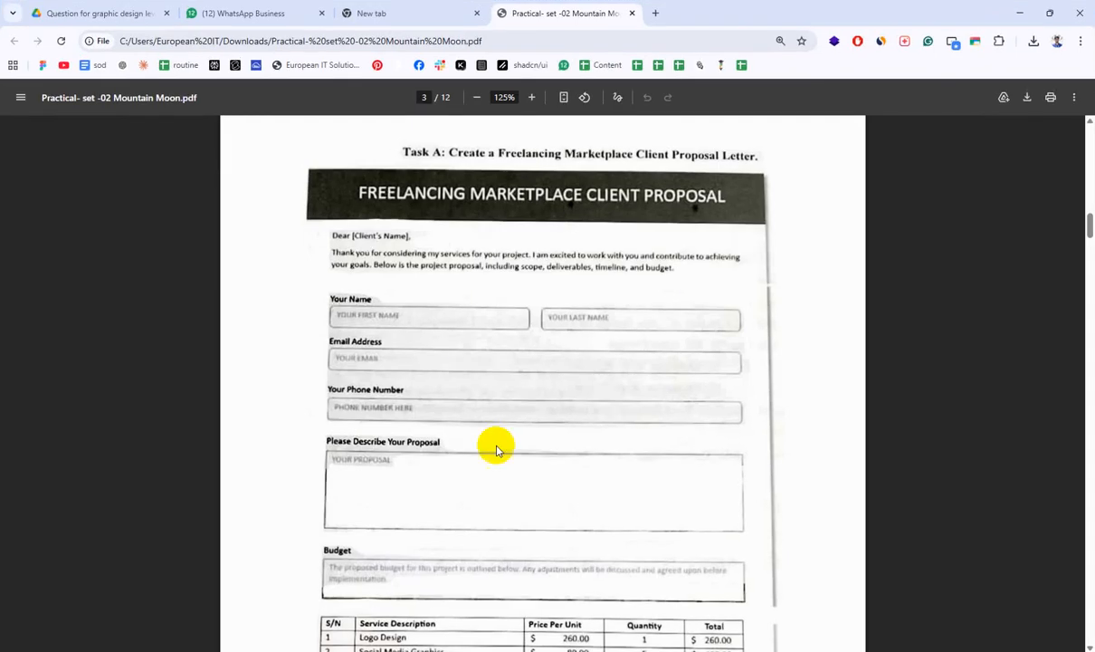
scroll(431, 378, "up", 5)
scroll(431, 378, "up", 4)
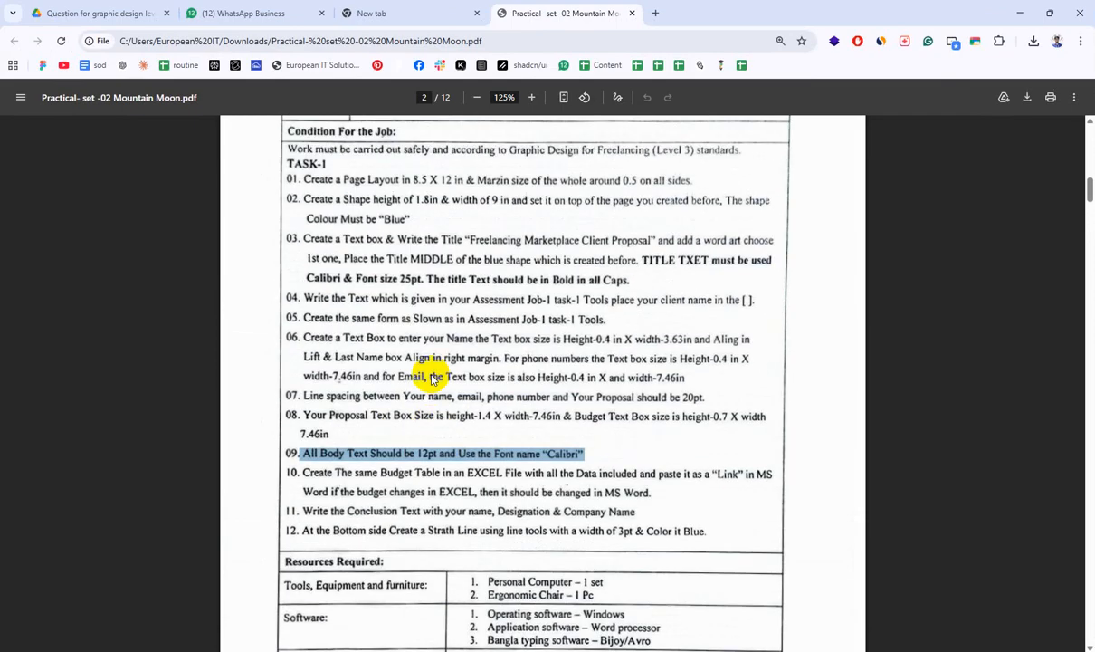
left_click(372, 363)
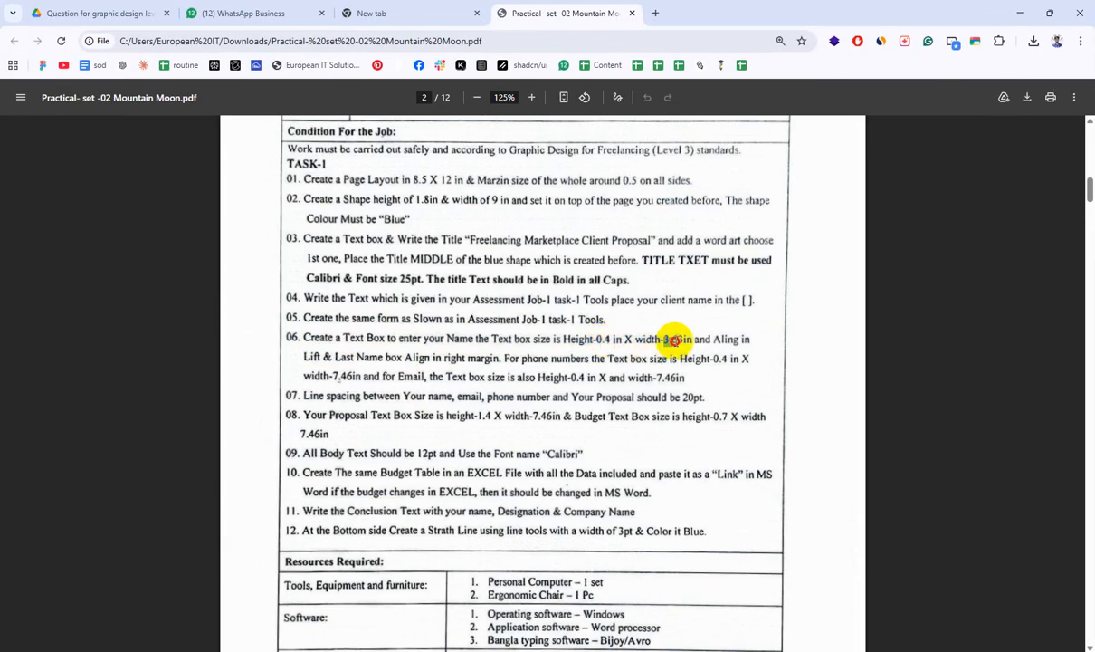
Step: Return to Word, set the rounded rectangle to 0.4" high and 3.63" wide, and align its left edge with the "Your Name" label
key("alt+Tab")
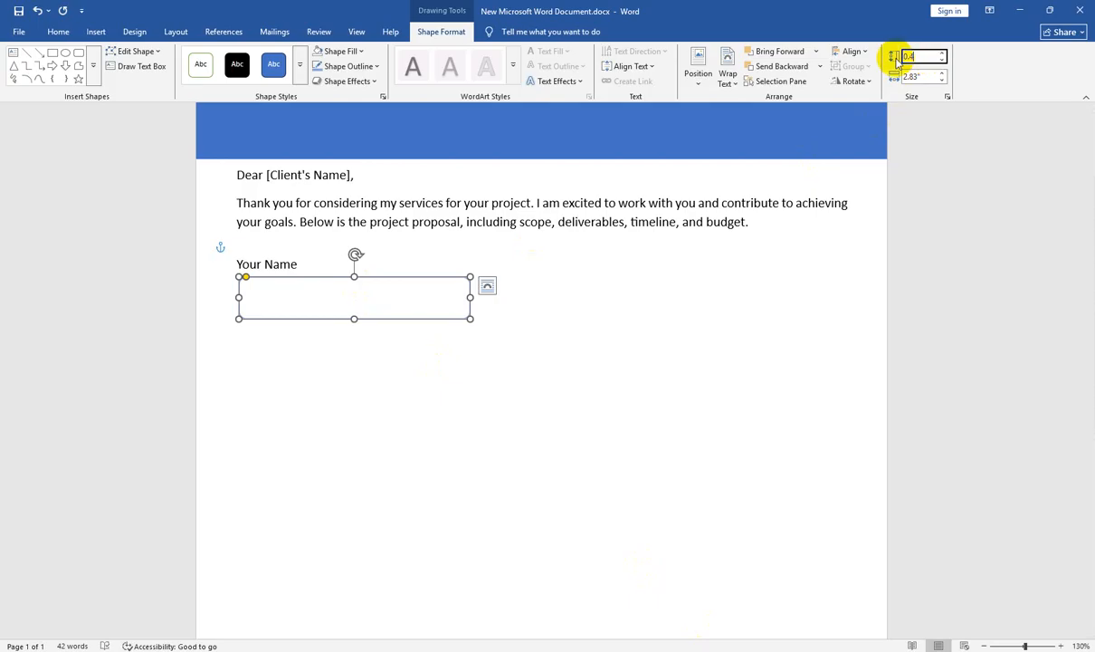
left_click(914, 77)
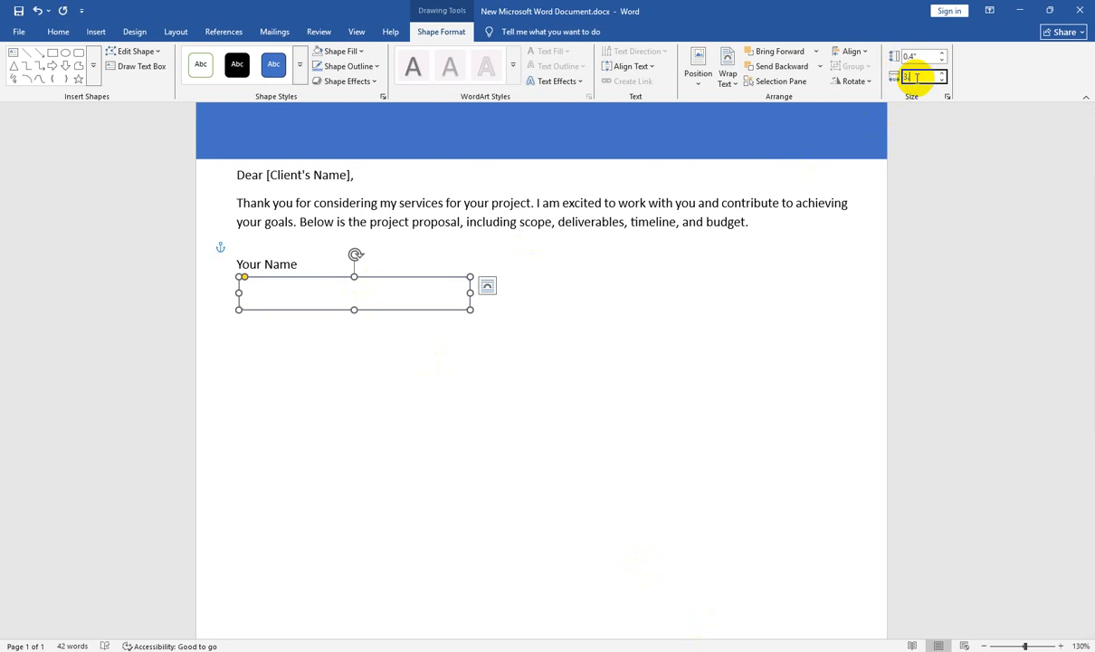
key("Return")
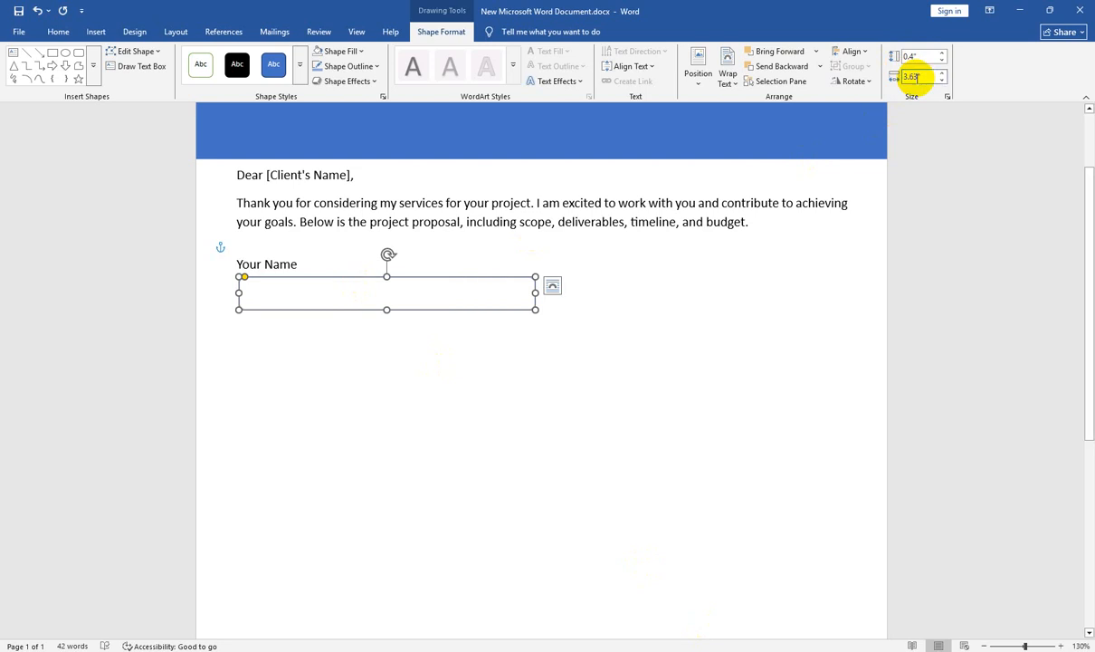
left_click(317, 309)
left_click_drag(314, 307, 312, 307)
left_click(358, 319)
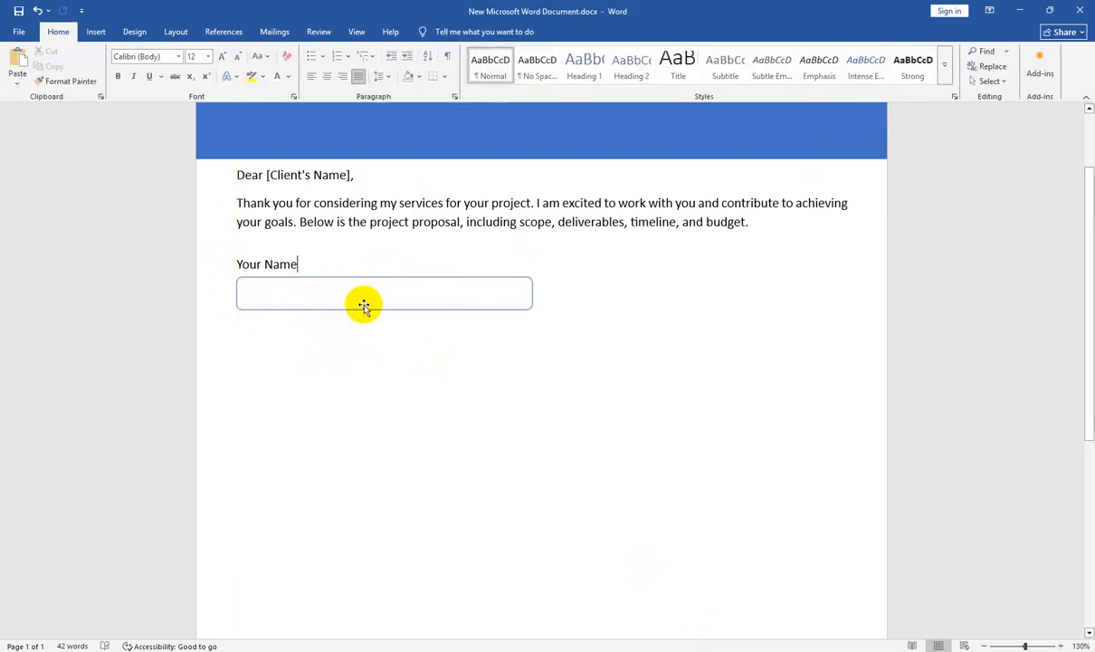
Step: Check the placeholder text of the first name box in the PDF's sample form and return to the Word document
left_click(362, 307)
right_click(362, 306)
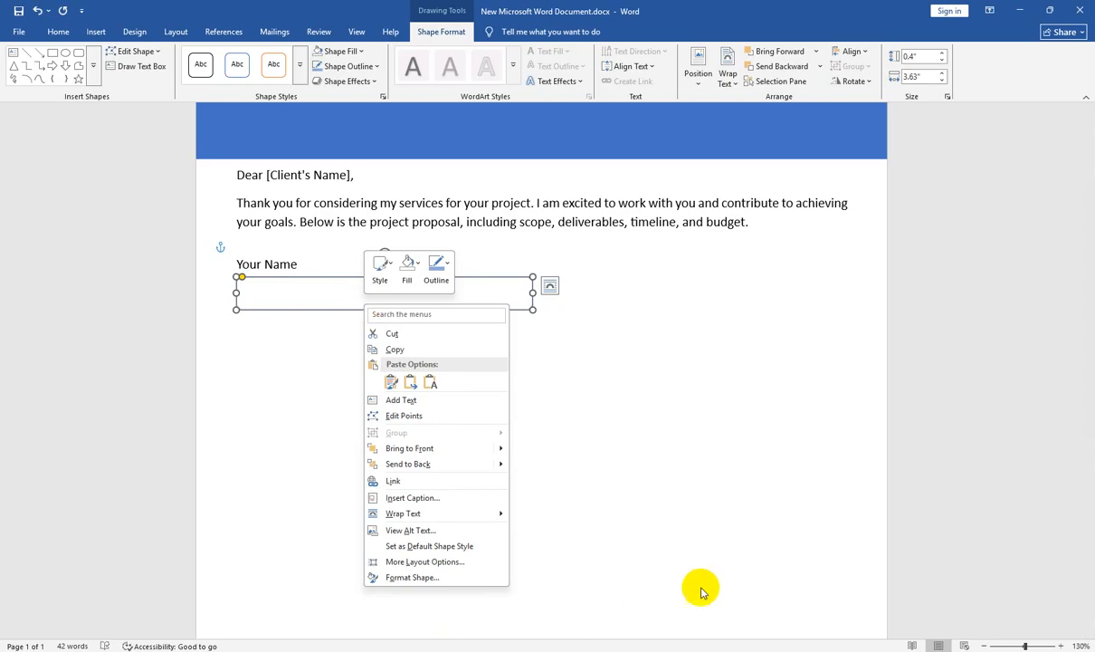
key("alt+Tab")
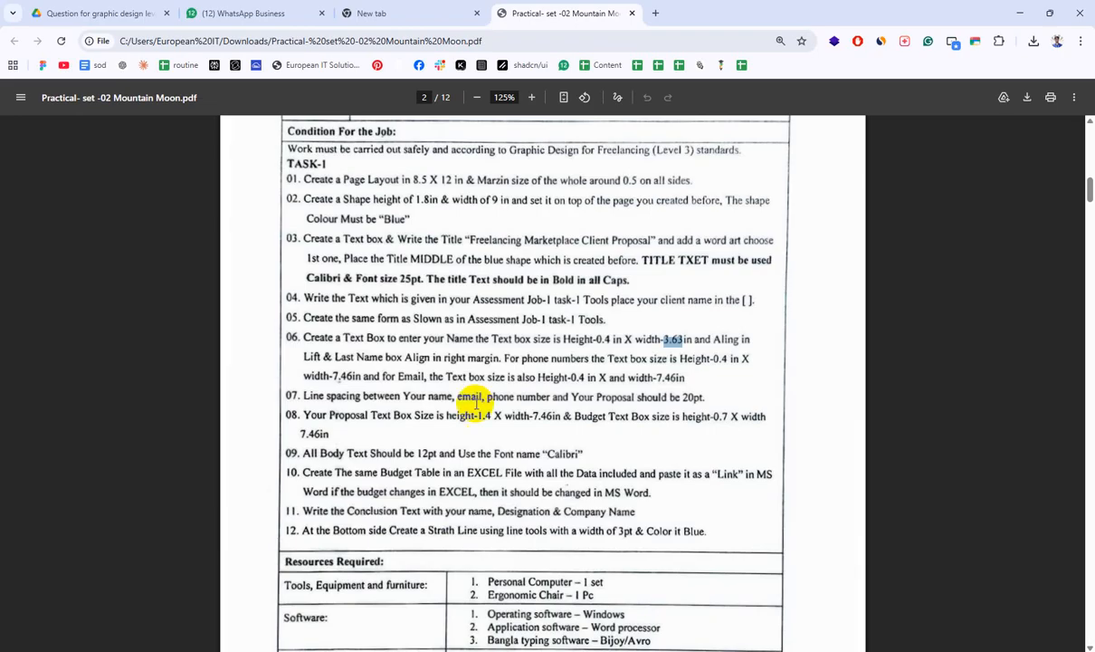
scroll(478, 405, "down", 10)
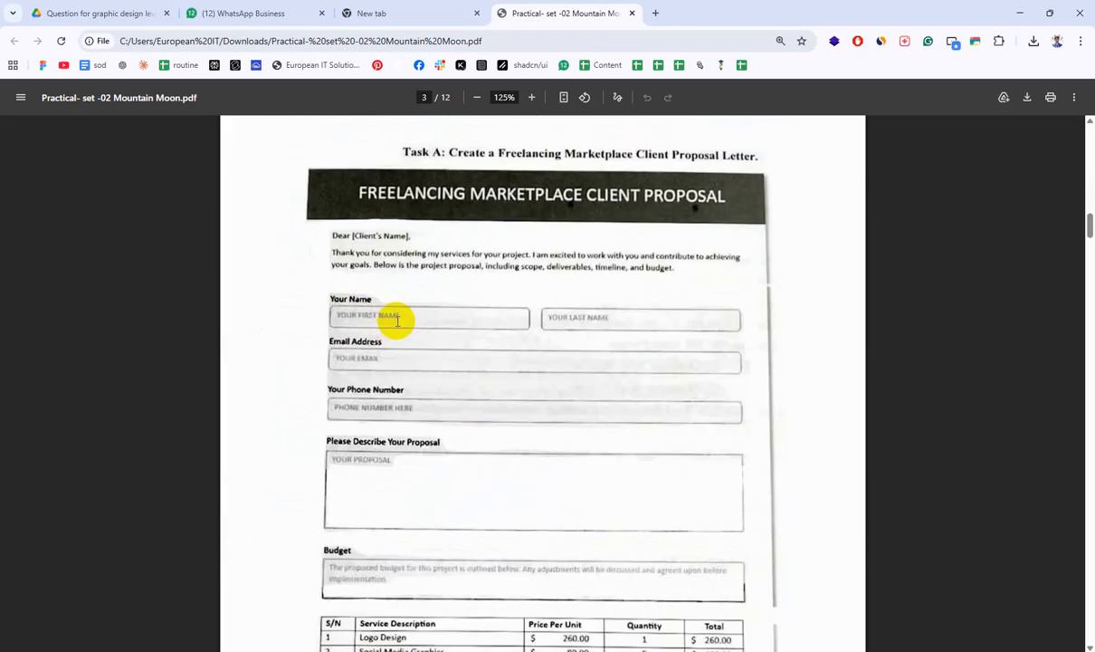
left_click_drag(396, 321, 366, 315)
right_click(337, 317)
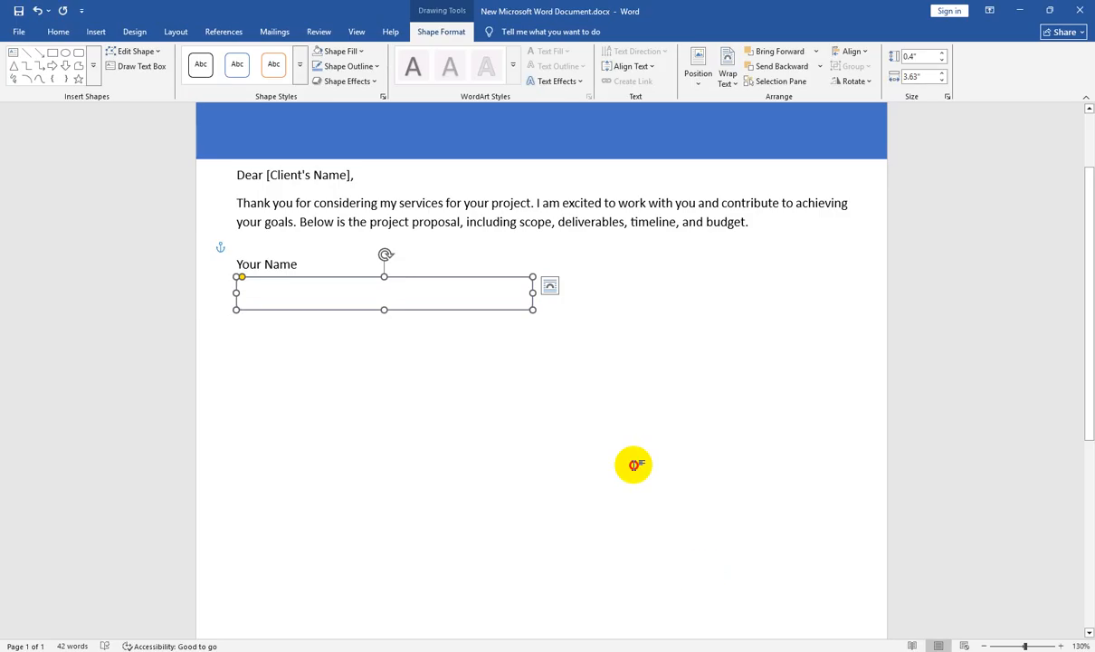
left_click(636, 464)
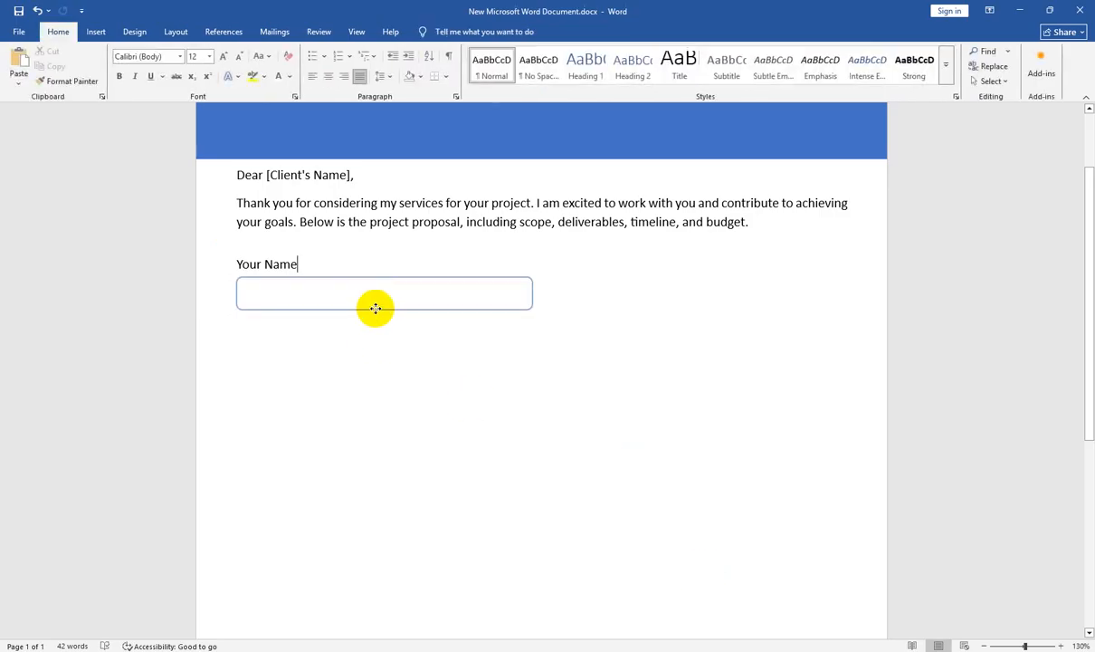
Step: Add the placeholder text "Your First Name" inside the rounded rectangle
left_click(375, 308)
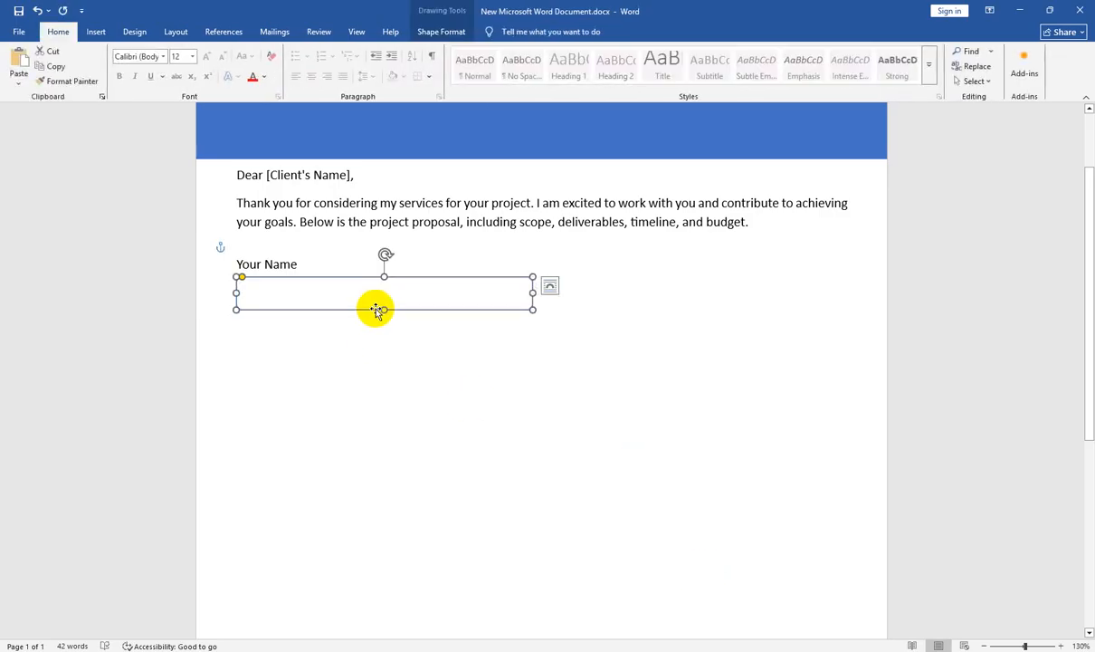
right_click(301, 287)
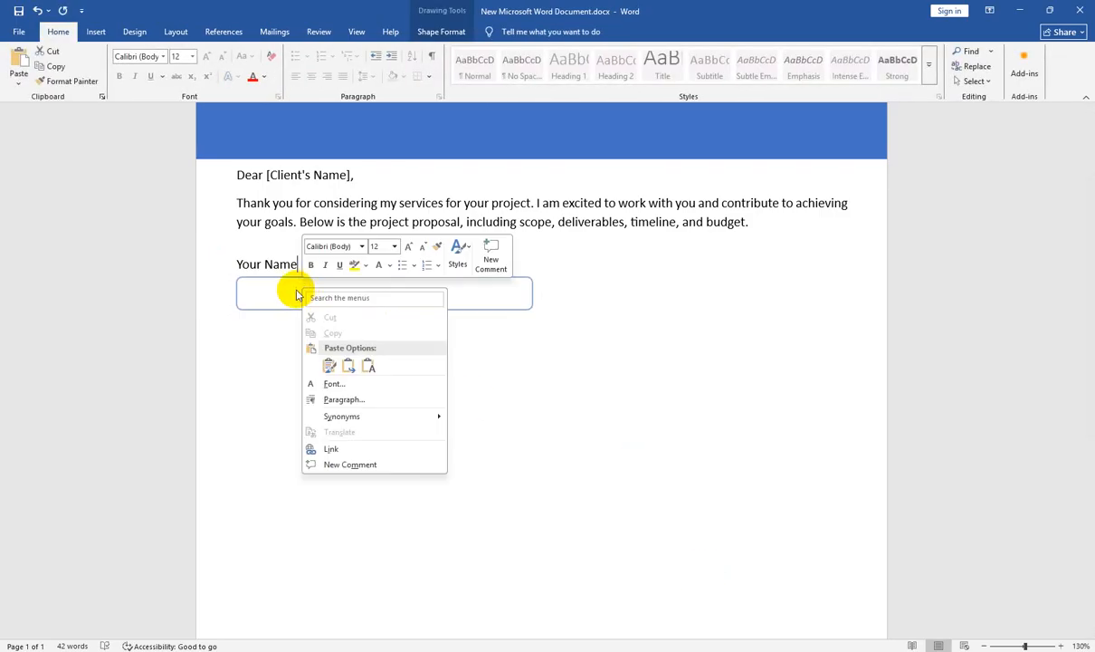
left_click(262, 311)
left_click(270, 310)
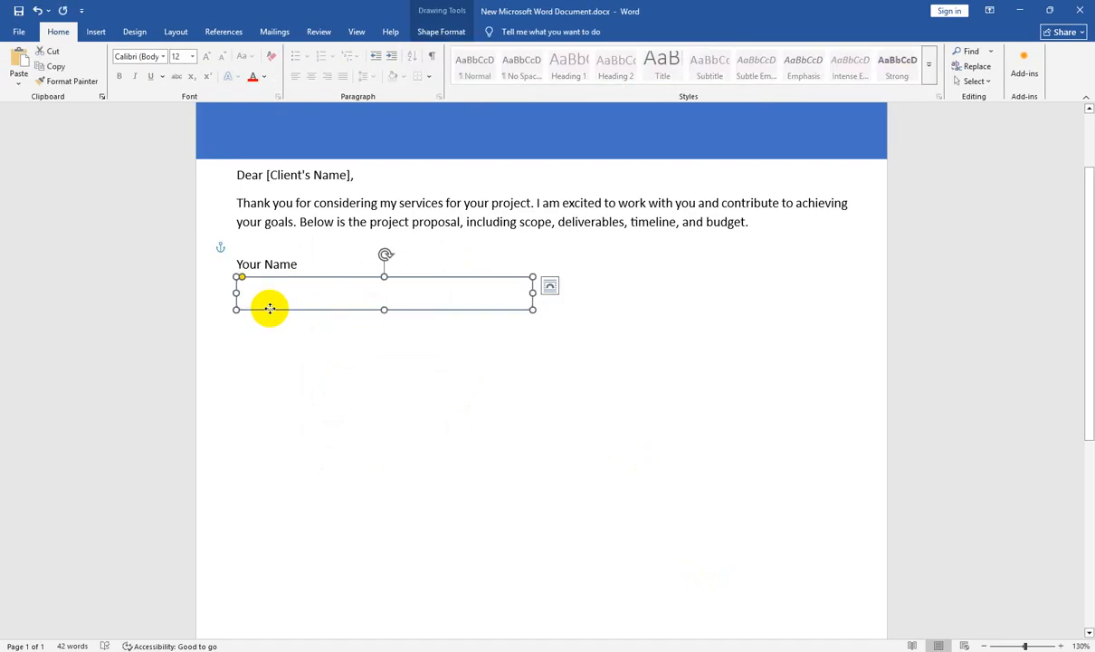
right_click(269, 309)
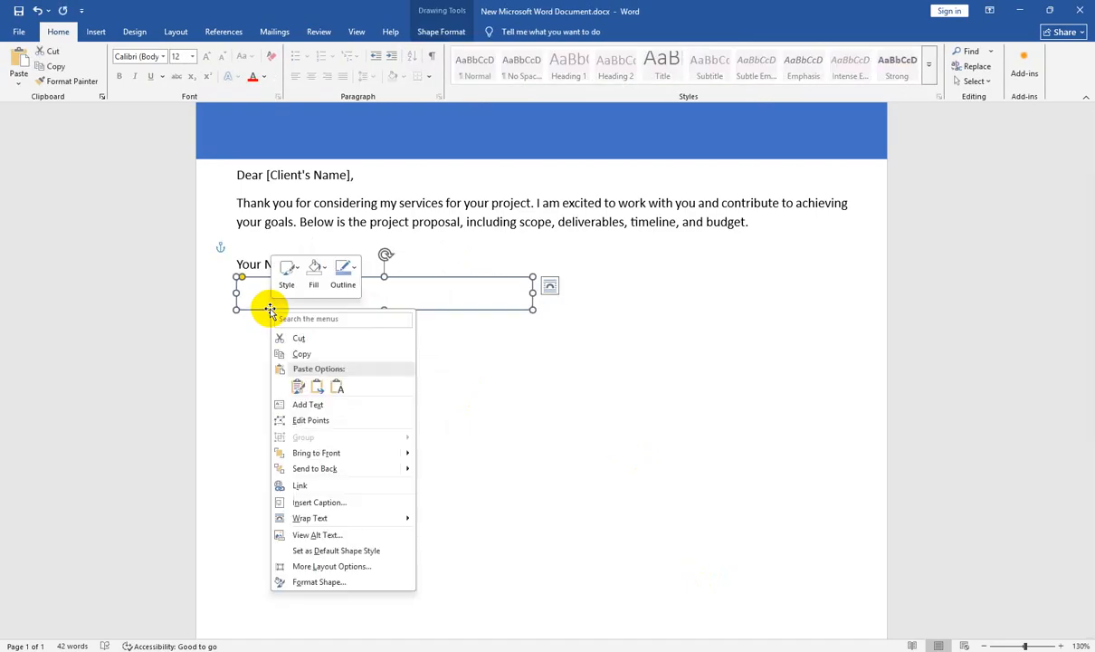
left_click(316, 408)
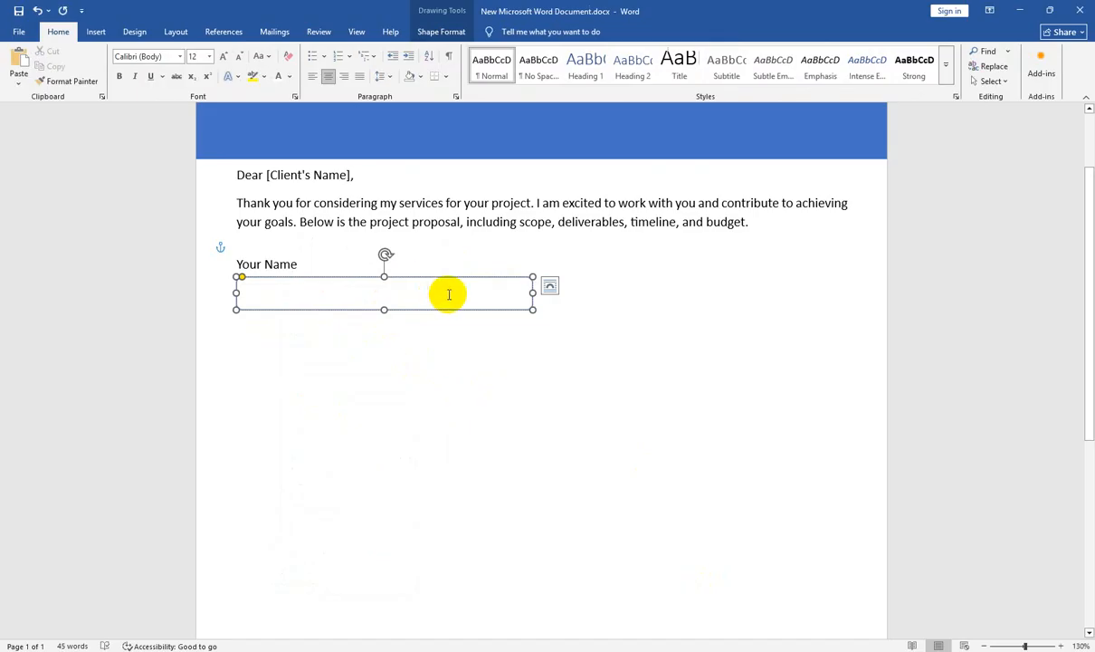
Step: Change the font color of the "Your First Name" placeholder text to gray
left_click_drag(447, 293, 342, 296)
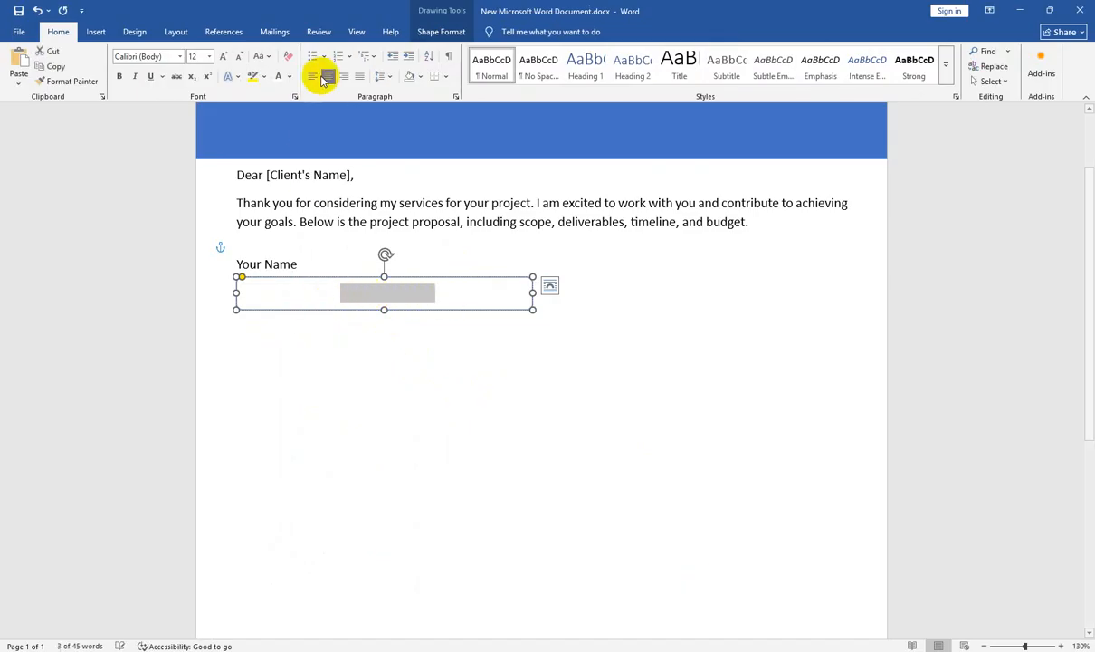
left_click(289, 78)
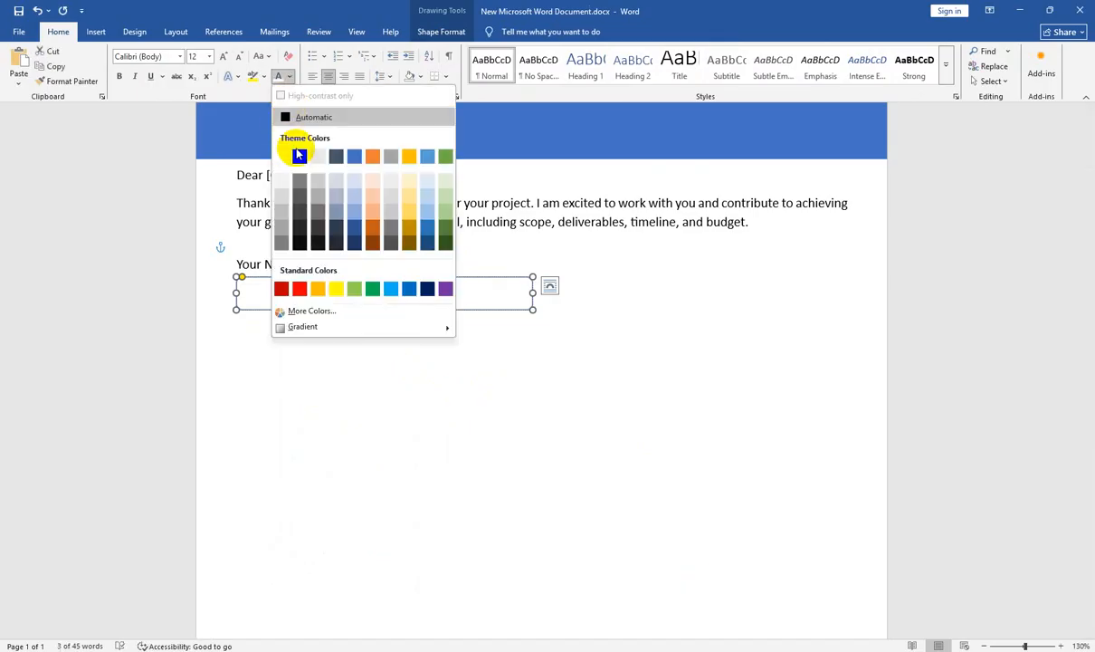
left_click(283, 224)
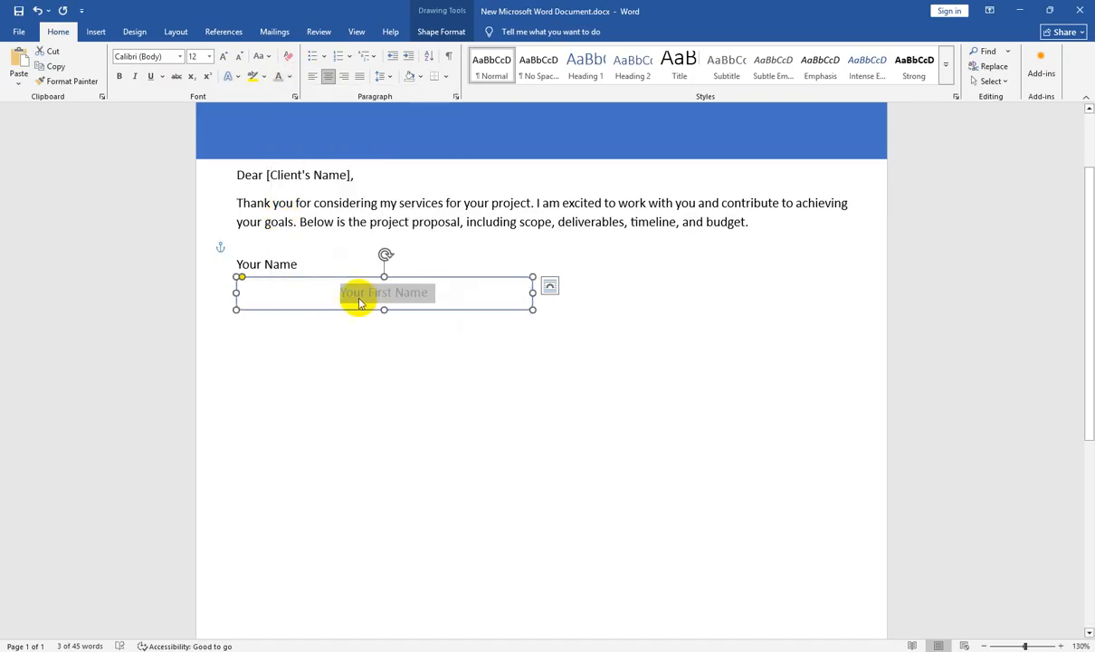
left_click(355, 331)
left_click(382, 291)
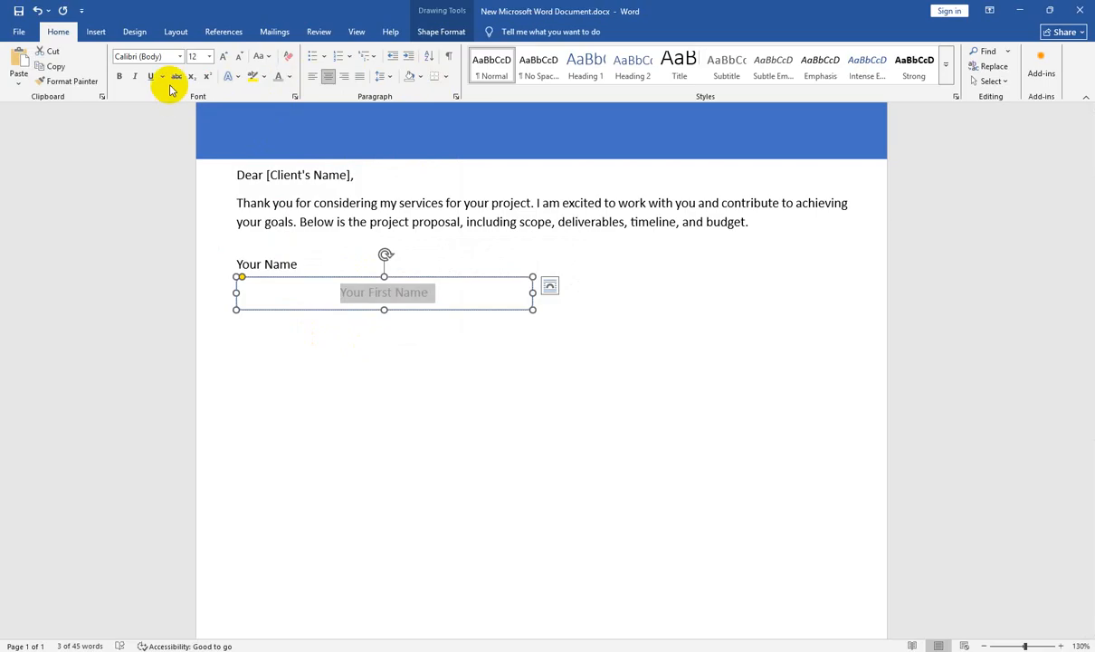
Step: Change the first name placeholder text to UPPERCASE and left-align it in its box
left_click(262, 59)
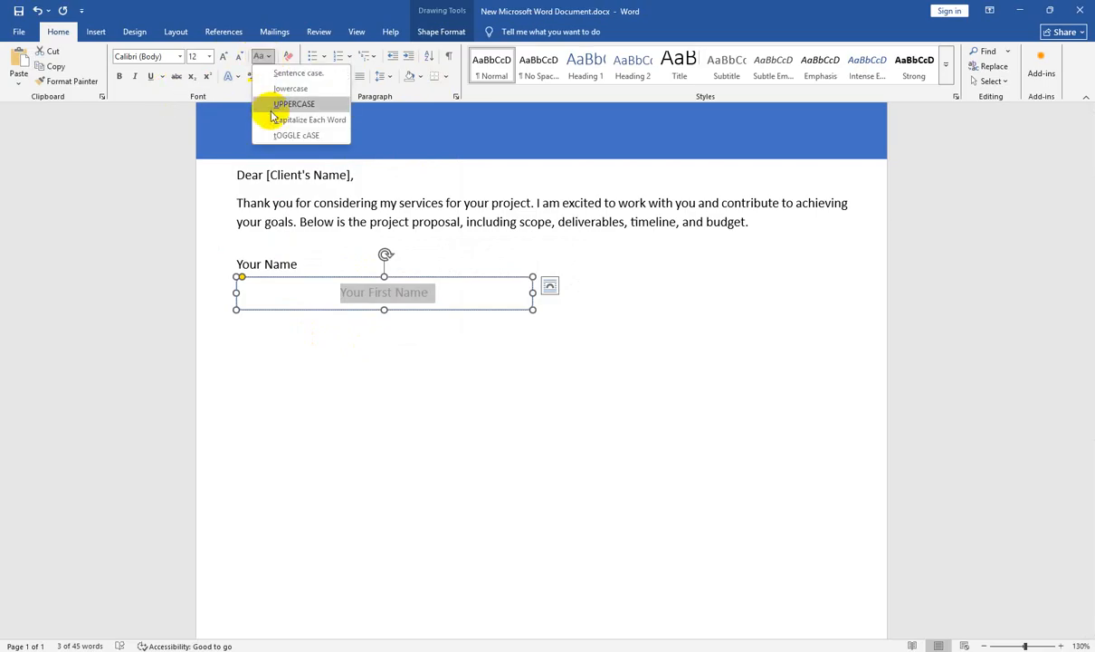
left_click(272, 111)
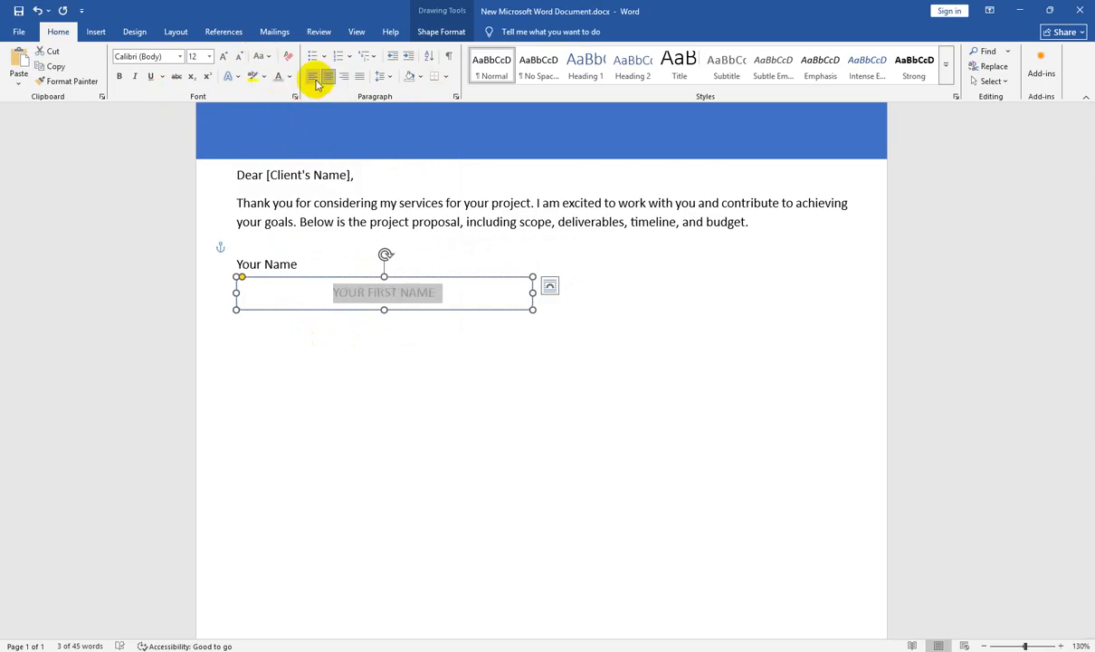
left_click(314, 81)
left_click(529, 425)
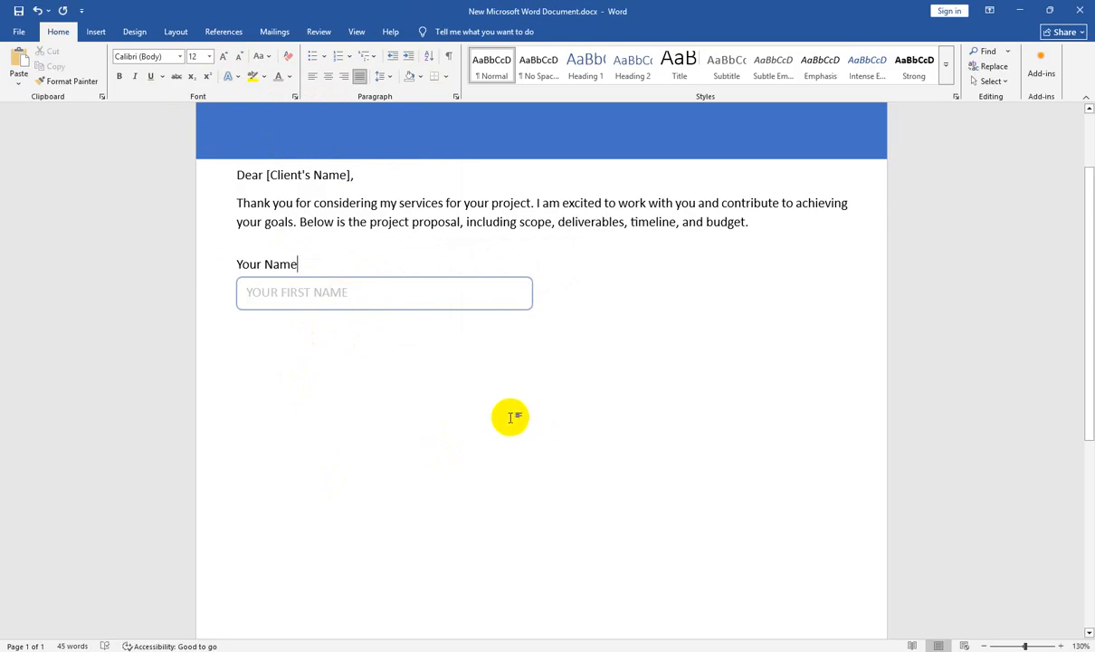
Step: Duplicate the "YOUR FIRST NAME" rounded box and place the copy beside the original on the same row
left_click(290, 310)
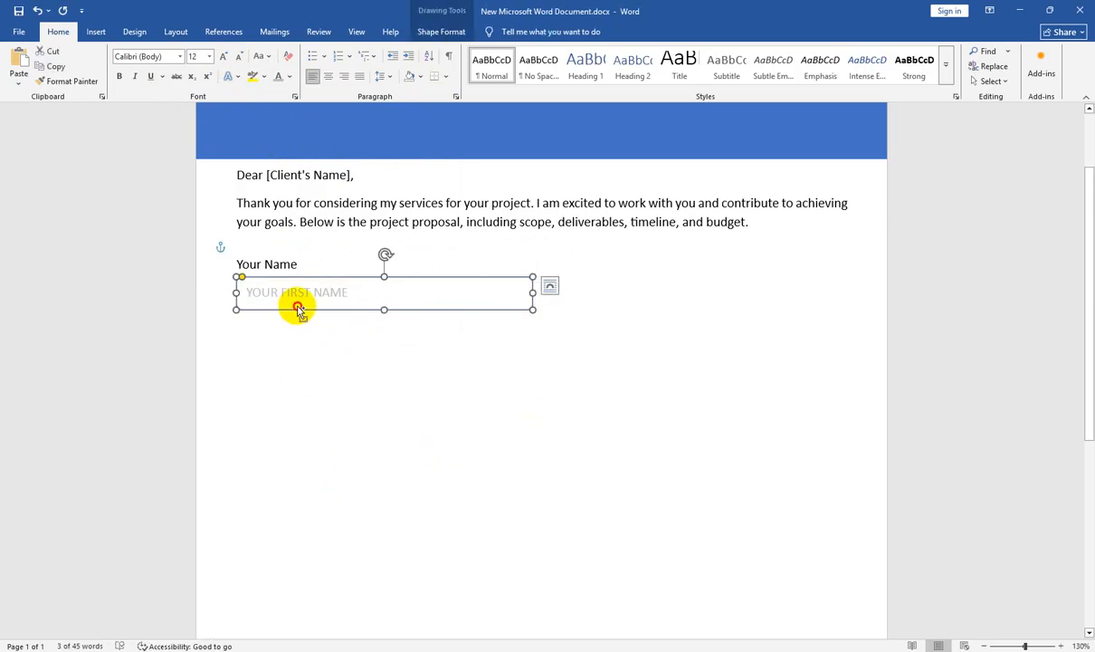
left_click_drag(300, 309, 597, 297)
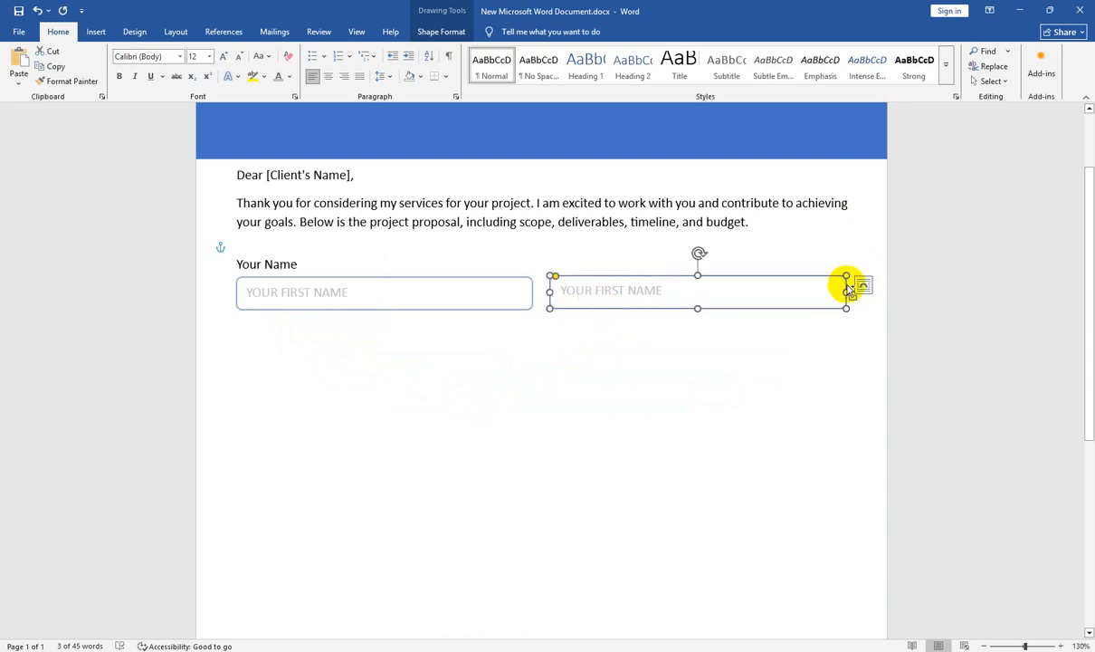
left_click(675, 382)
Step: Align the top edges of the two name boxes with each other
left_click(449, 308)
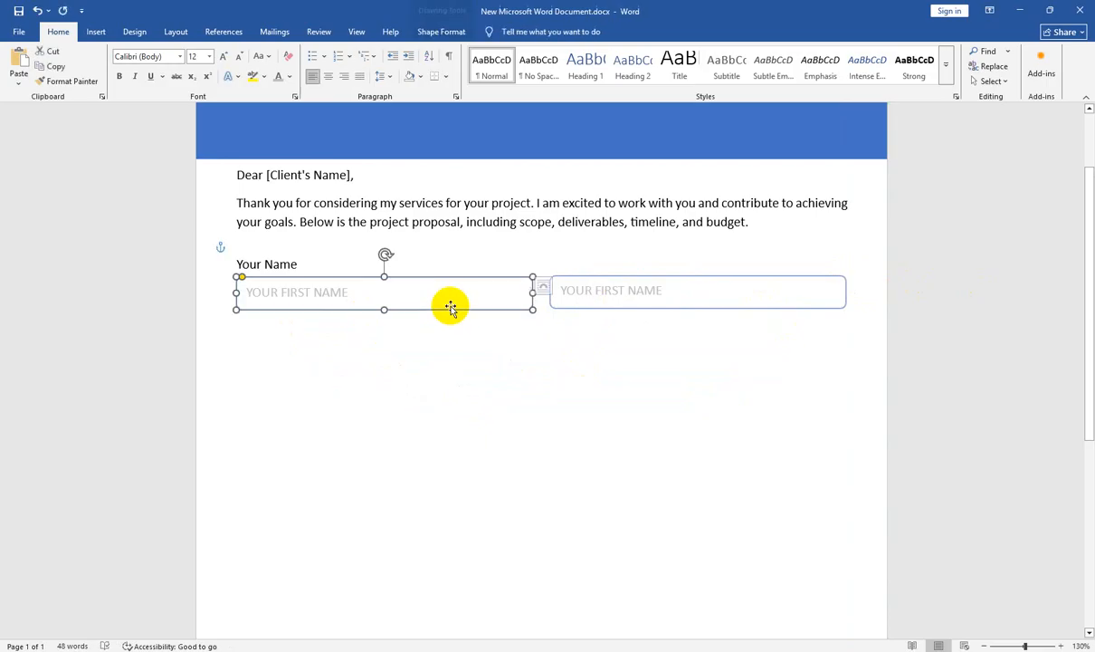
left_click(574, 305, "shift")
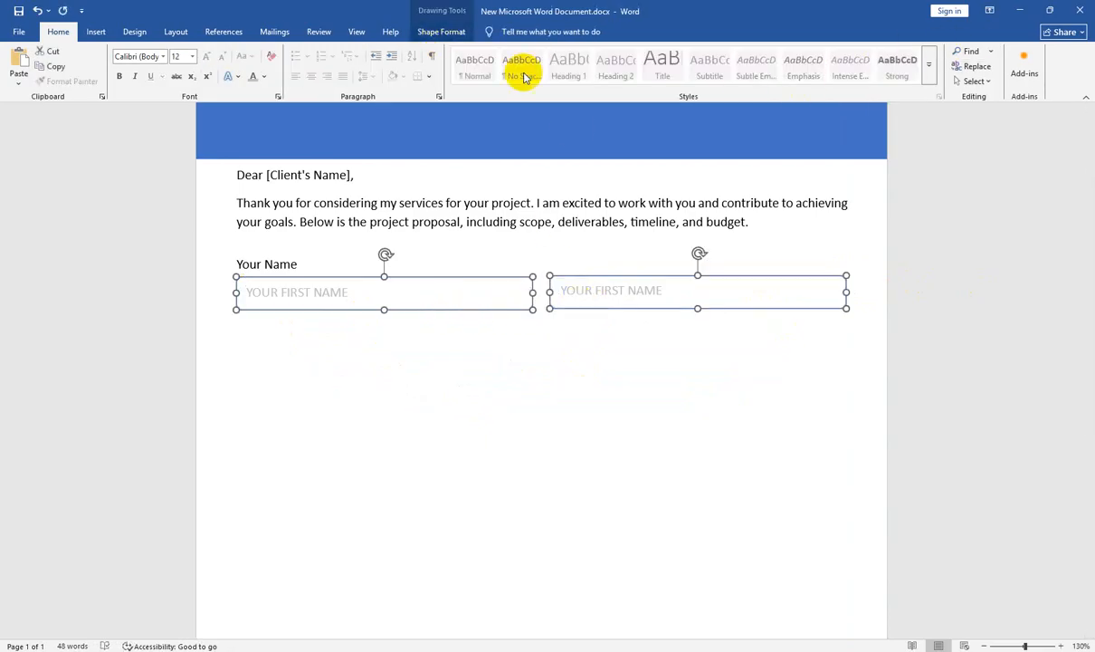
left_click(439, 32)
left_click(852, 52)
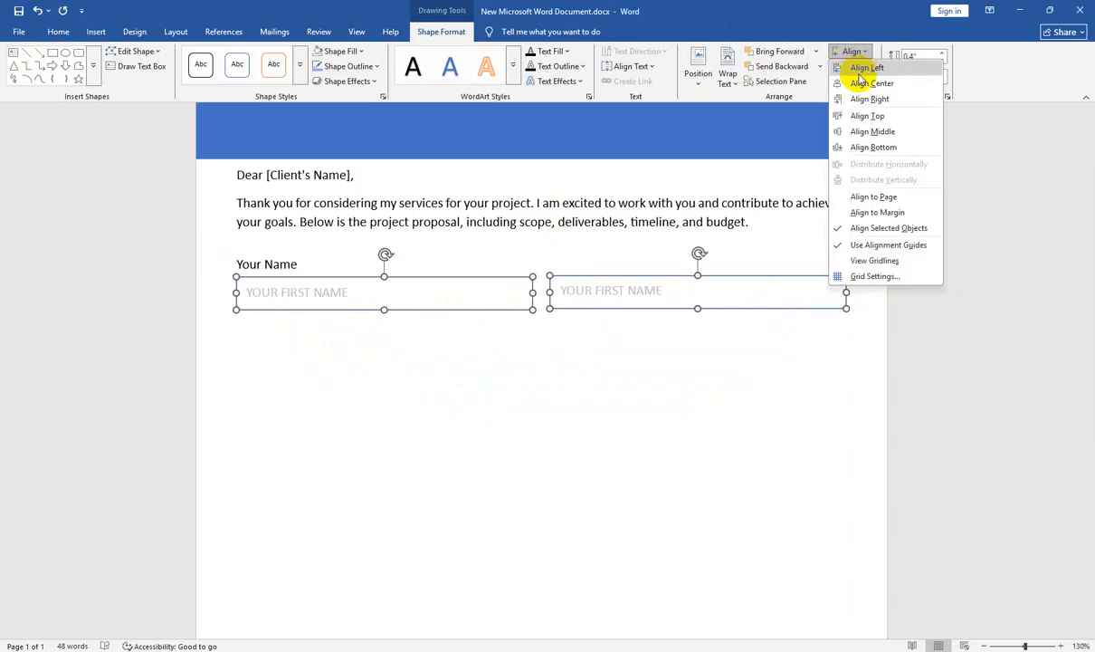
left_click(867, 114)
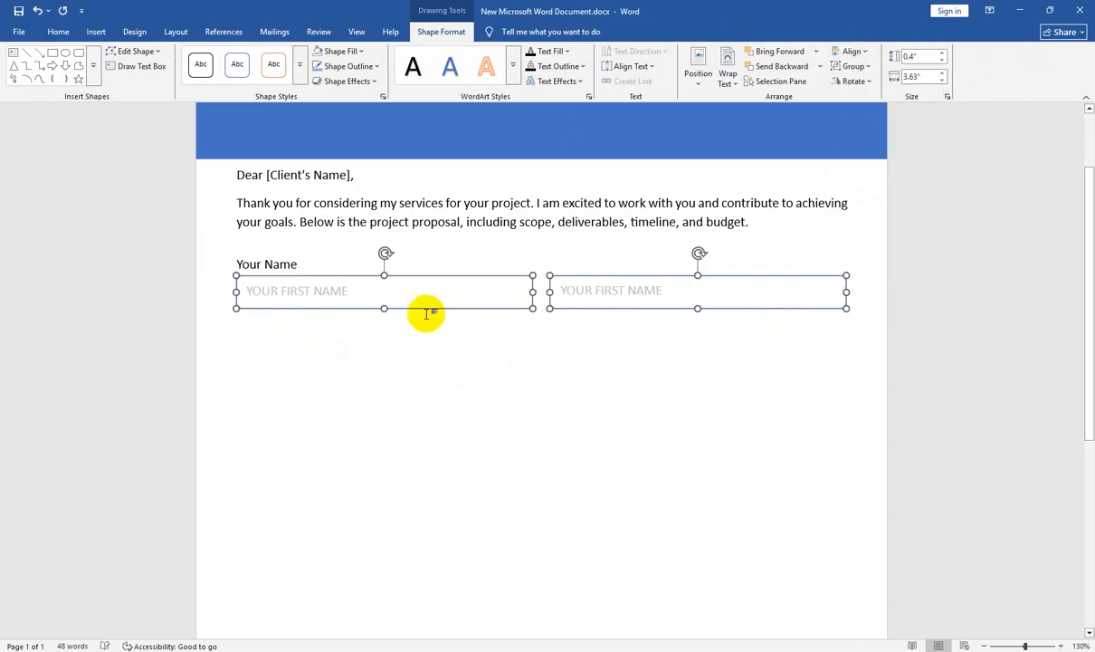
left_click(635, 322)
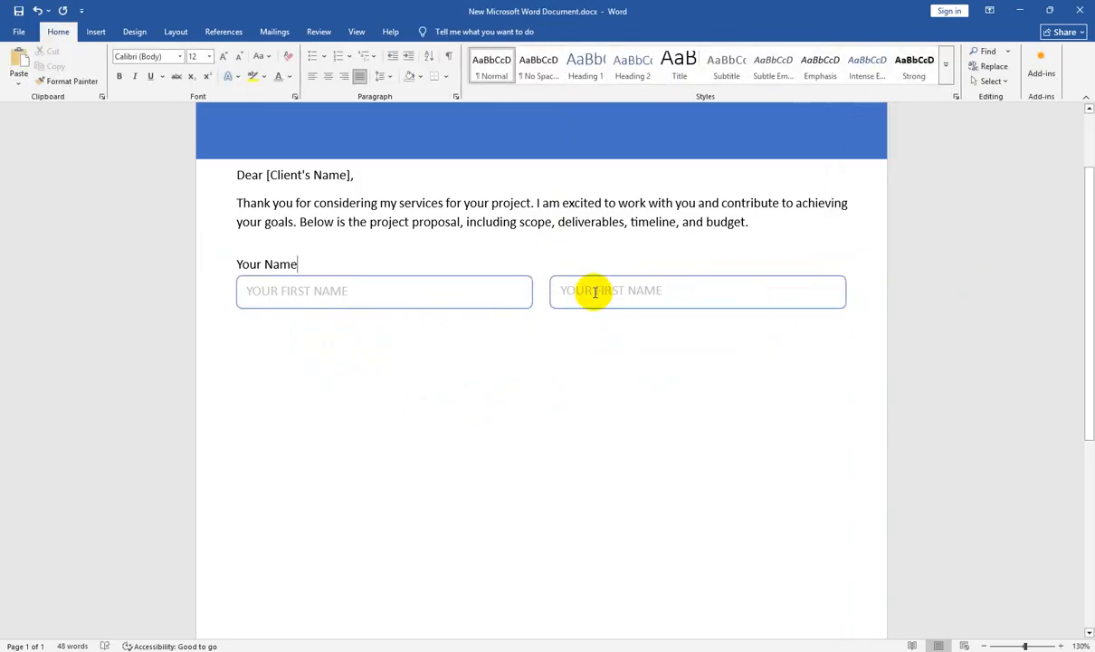
Step: Change the placeholder in the second name box to "YOUR LAST NAME"
left_click_drag(594, 291, 617, 291)
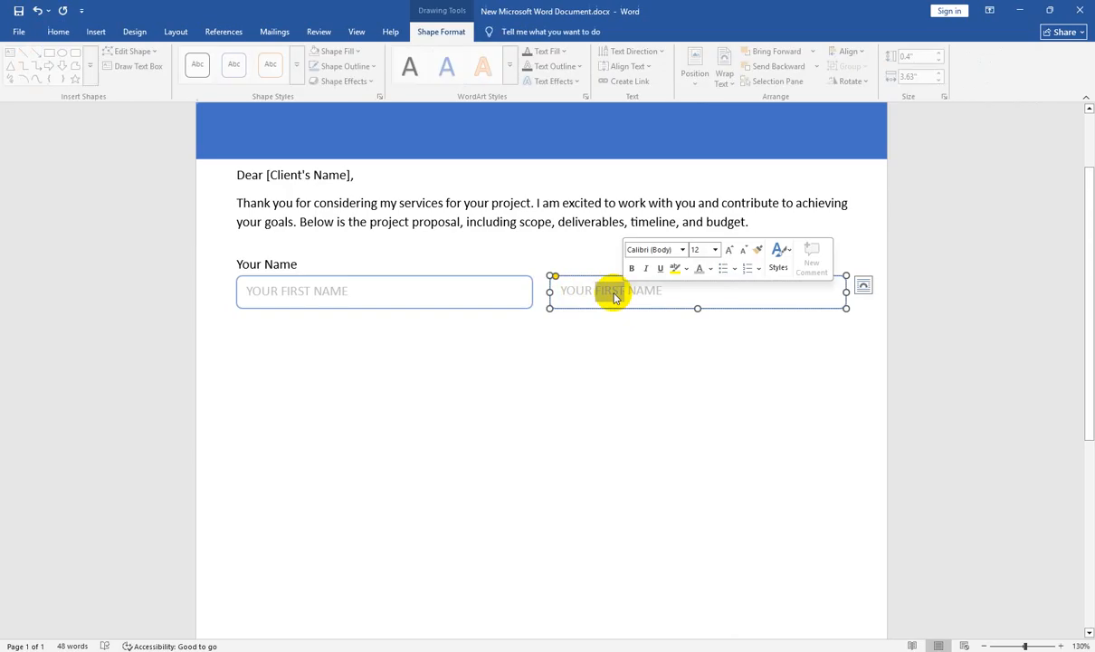
type("Last")
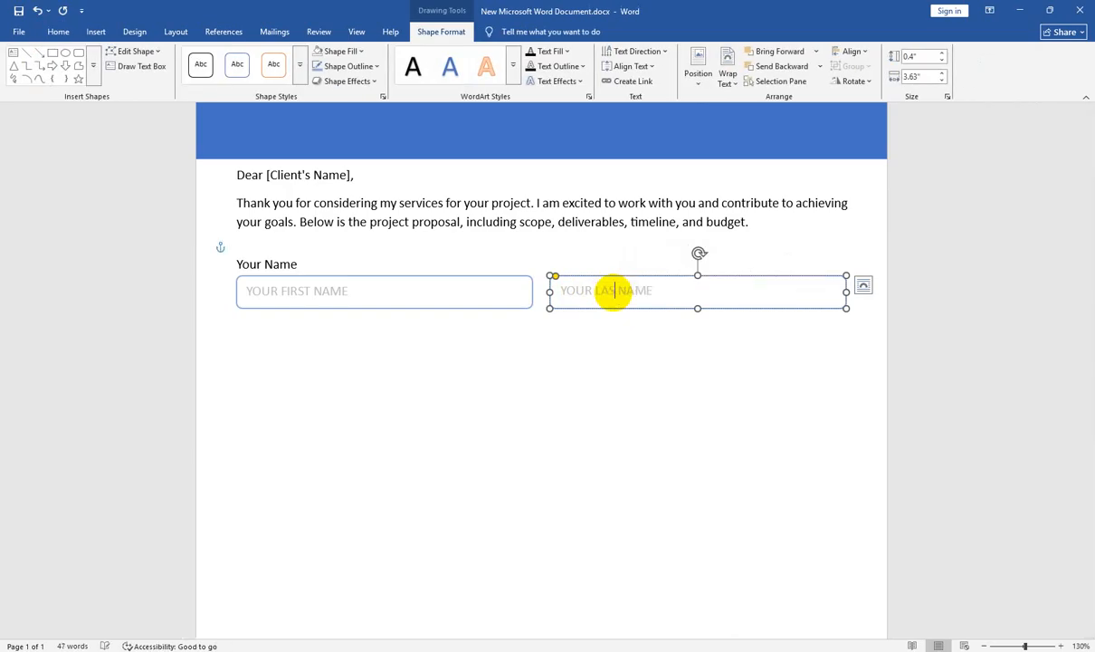
left_click(595, 396)
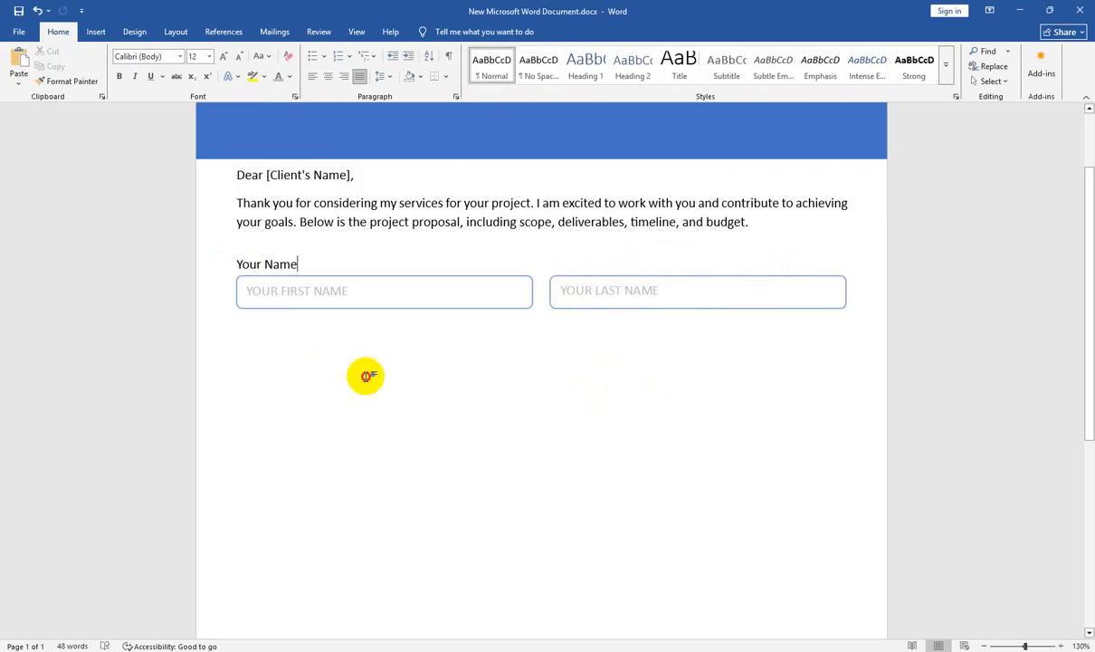
Step: Copy the "Your Name" label together with its two boxes and paste the row below the original
left_click_drag(298, 263, 217, 281)
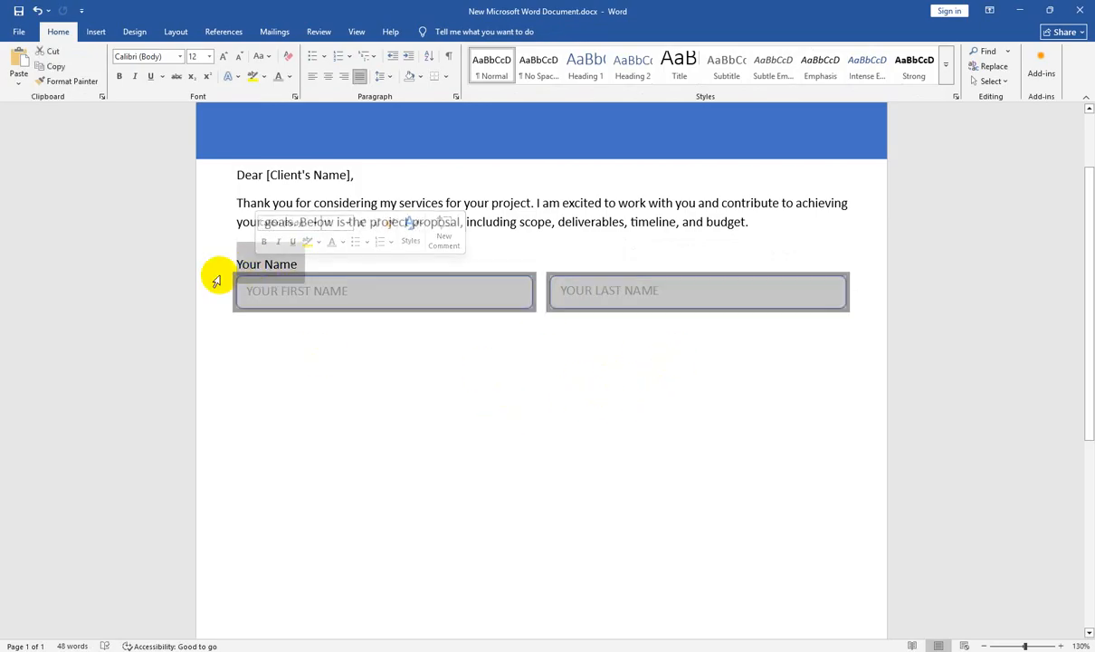
left_click(256, 316)
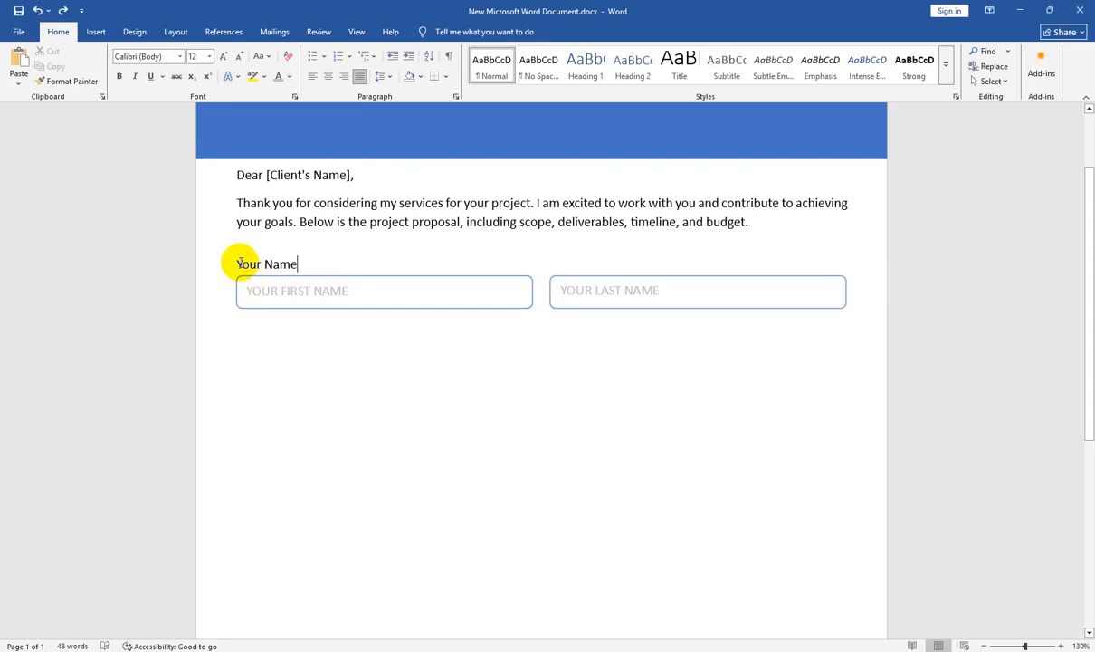
left_click_drag(238, 259, 663, 314)
key("ctrl+c")
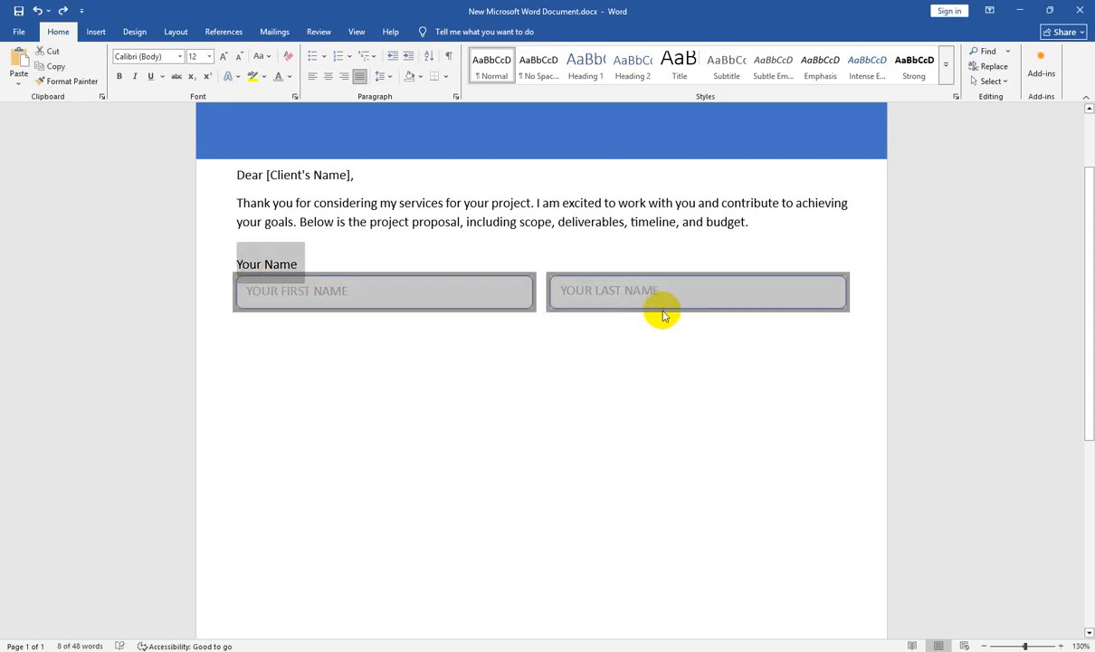
left_click(321, 258)
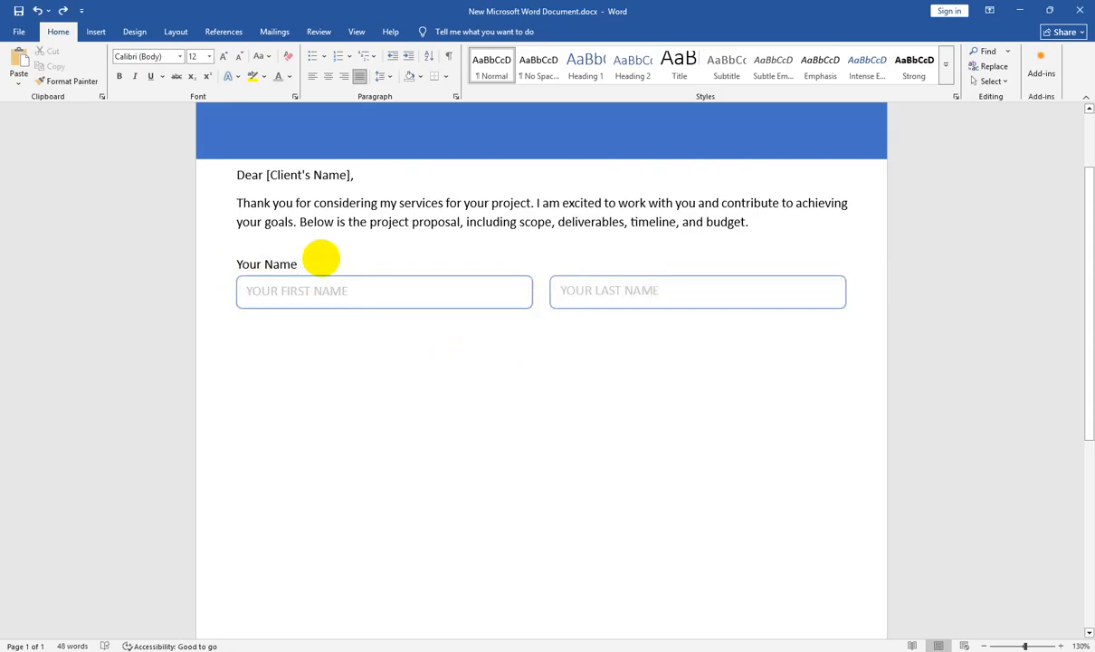
key("ctrl+End")
key("ctrl+v")
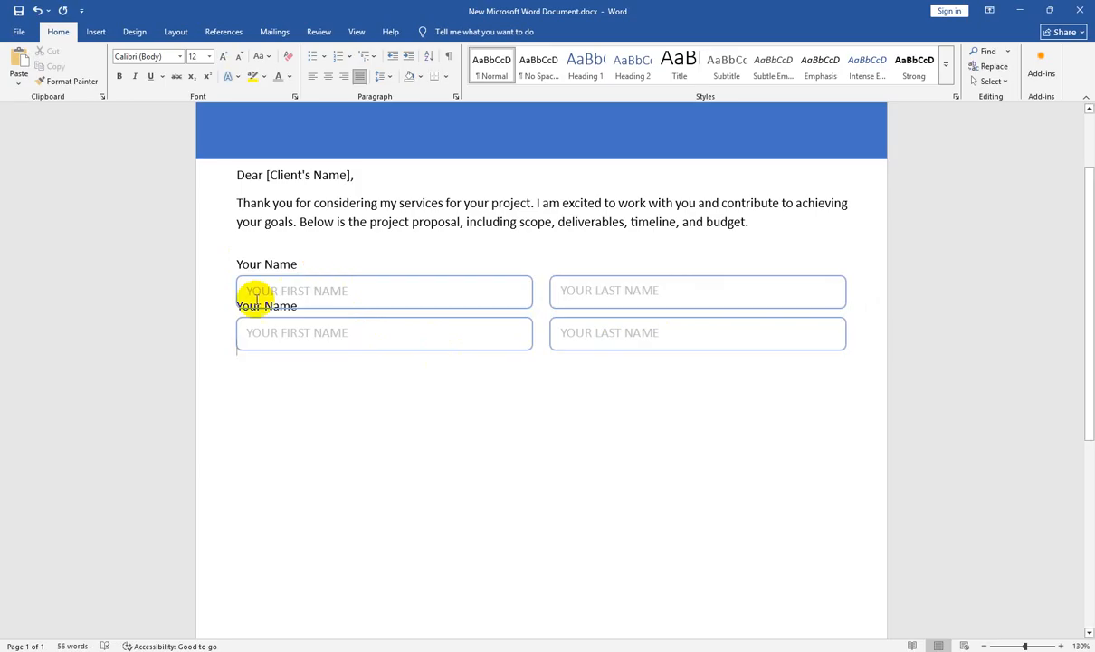
Step: Try separating the pasted name row from the first with an empty line, and remove that line again
left_click(311, 267)
key("Return")
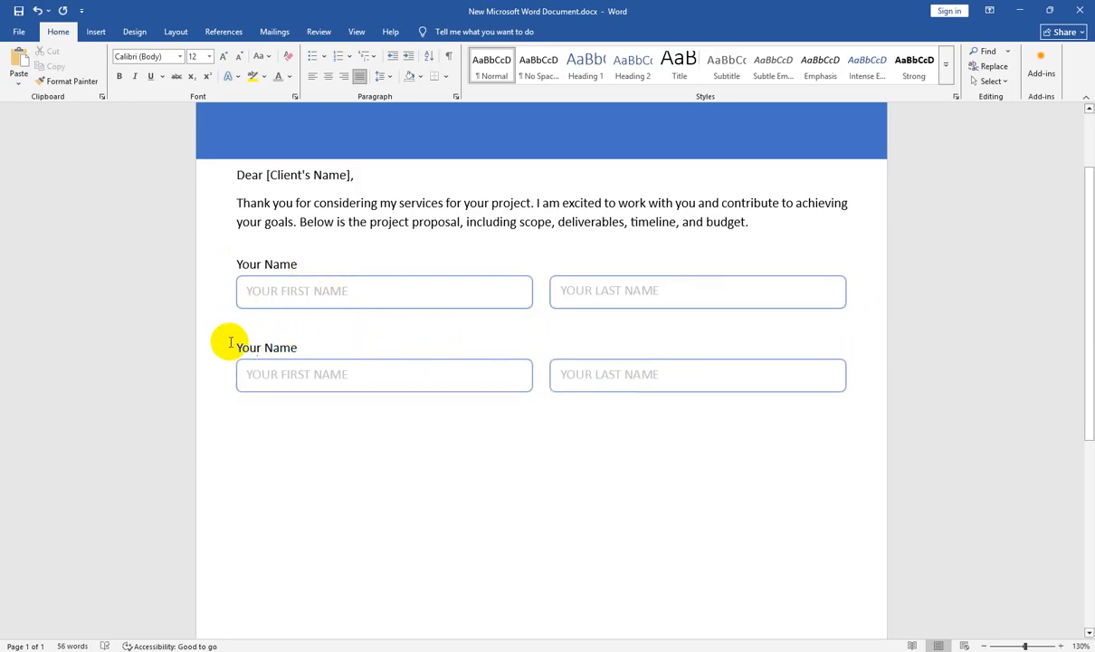
left_click(238, 349)
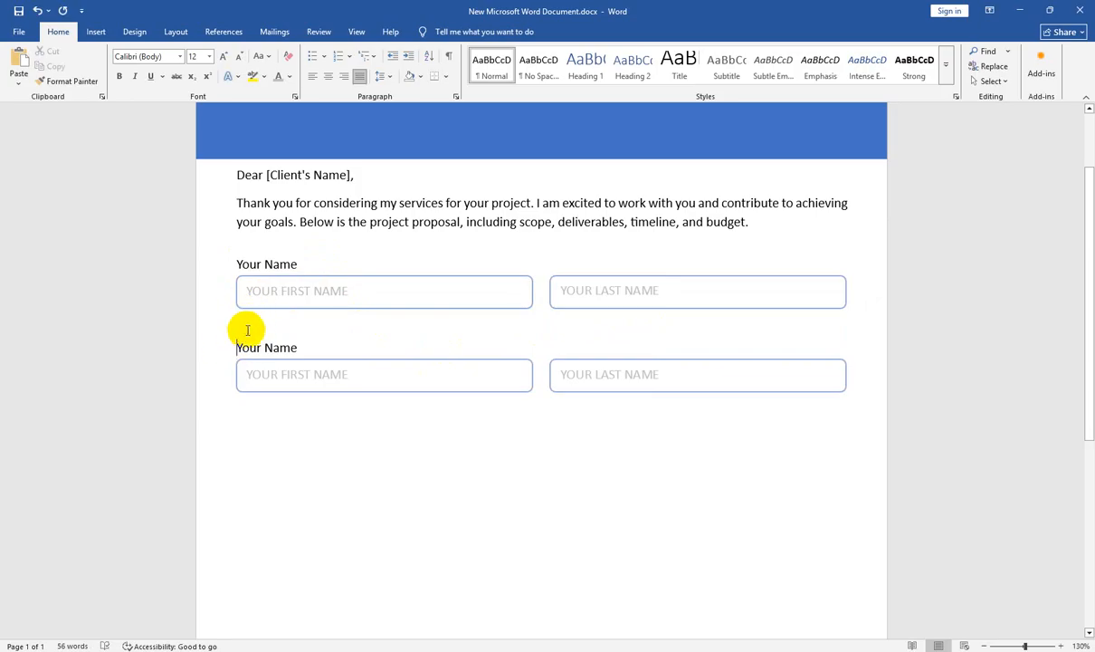
scroll(250, 332, "down", 3)
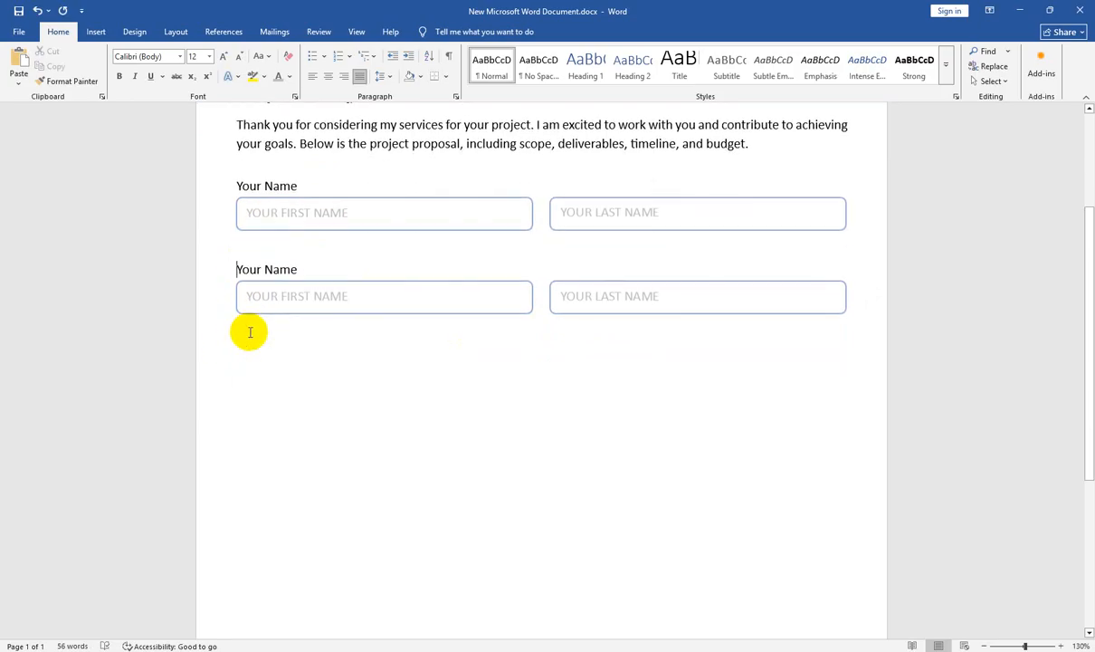
scroll(580, 453, "up", 1)
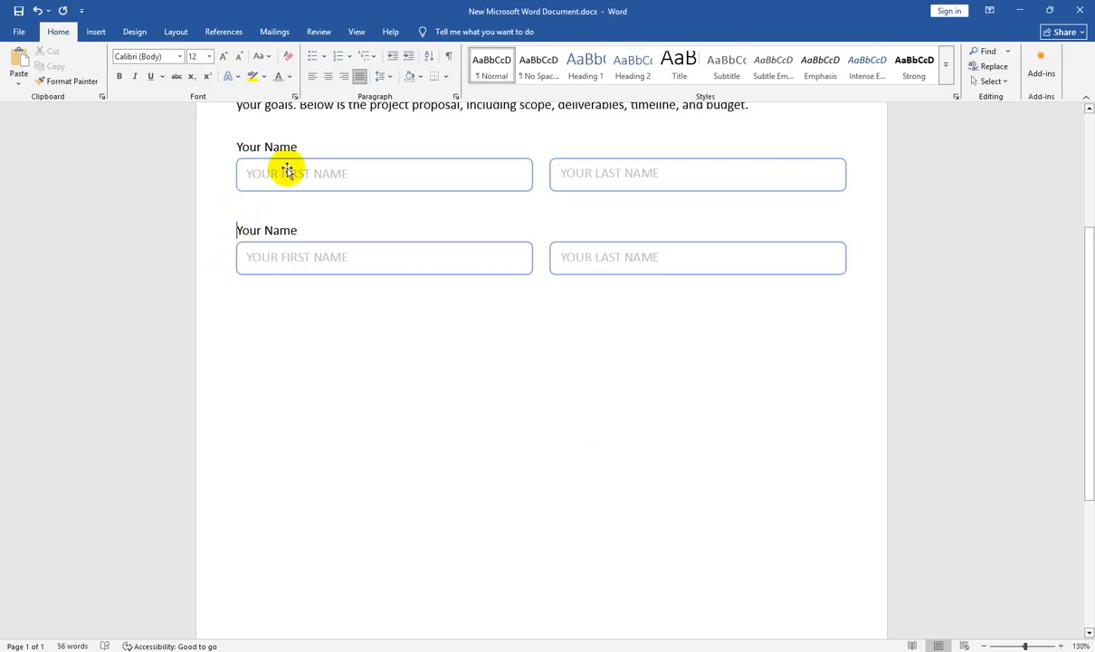
left_click(234, 230)
key("BackSpace")
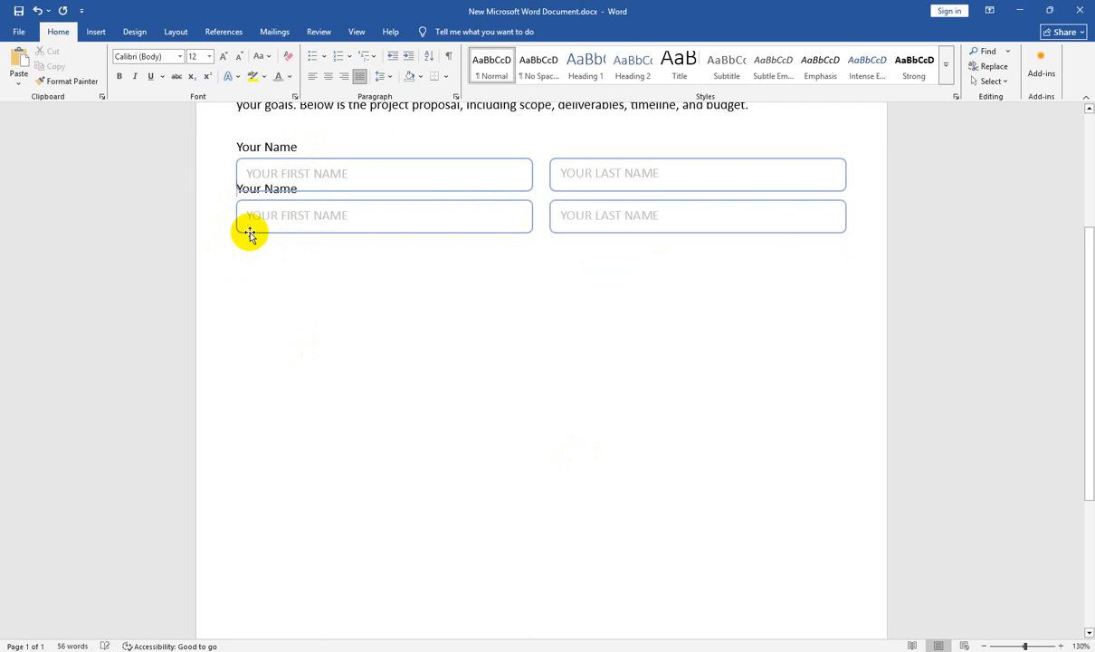
key("Return")
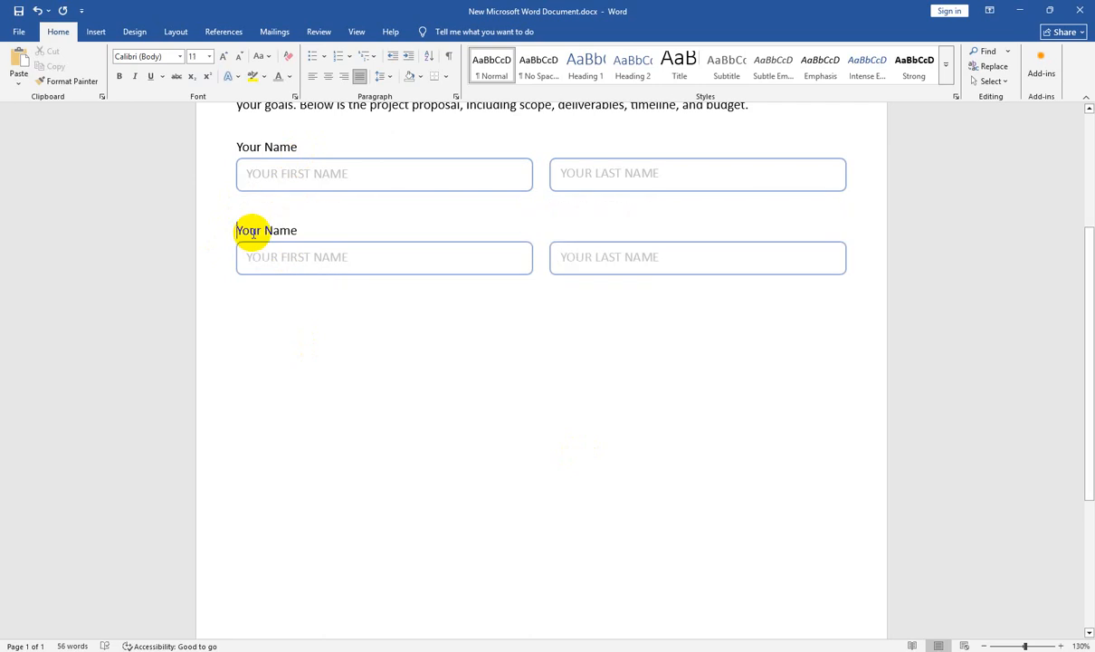
left_click(237, 194)
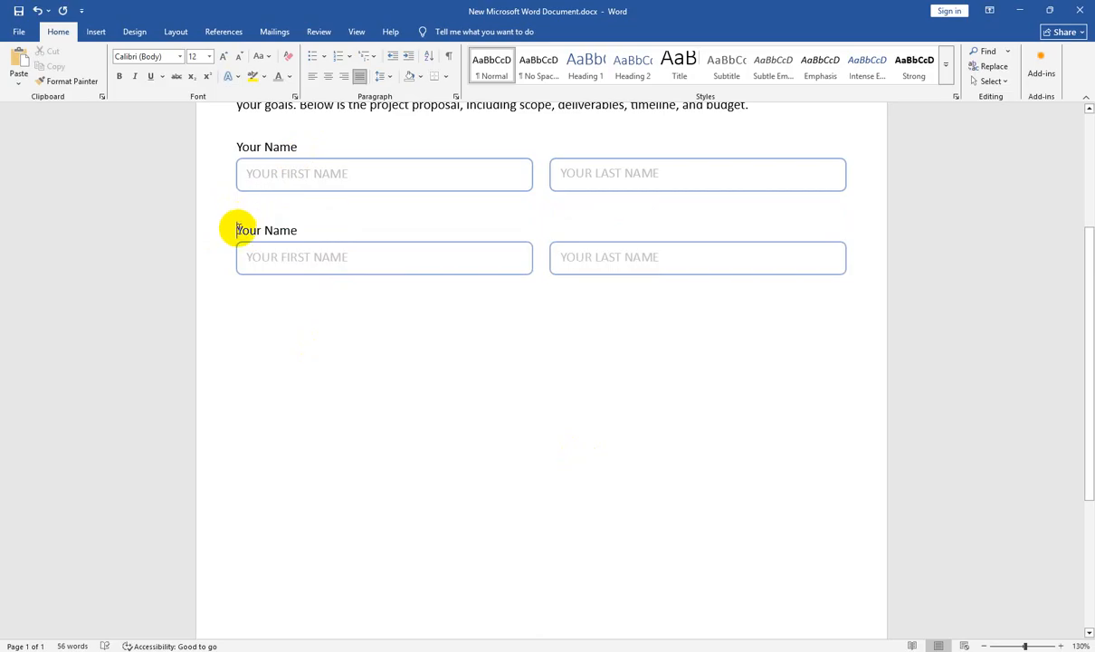
key("BackSpace")
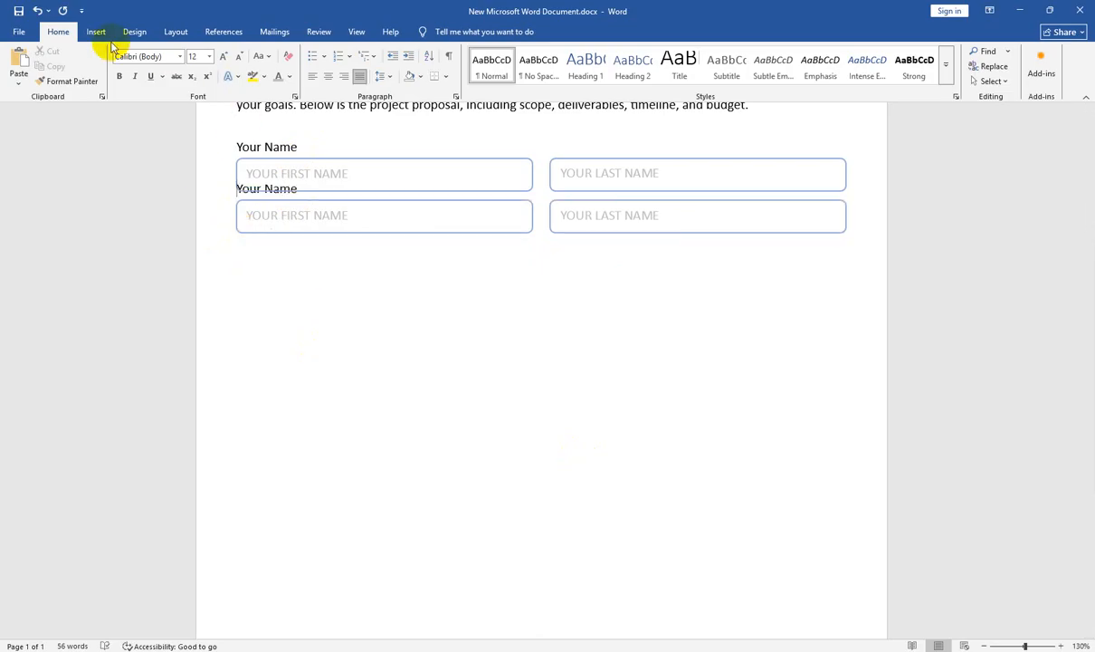
Step: Set the line spacing of the second "Your Name" label paragraph to Single
left_click(456, 96)
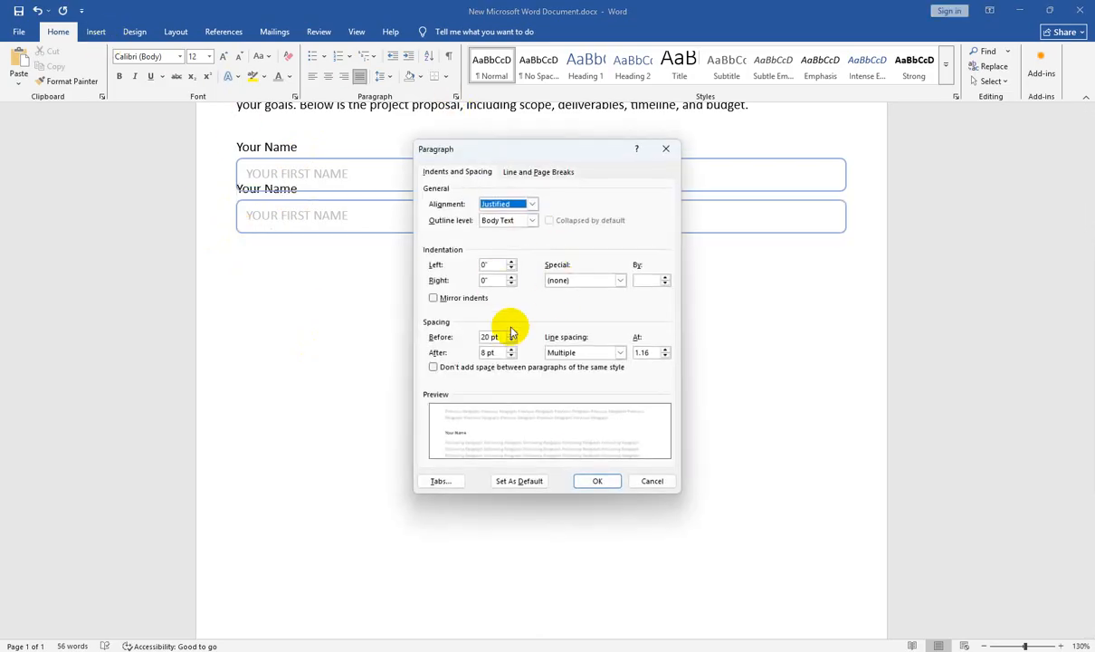
left_click(554, 352)
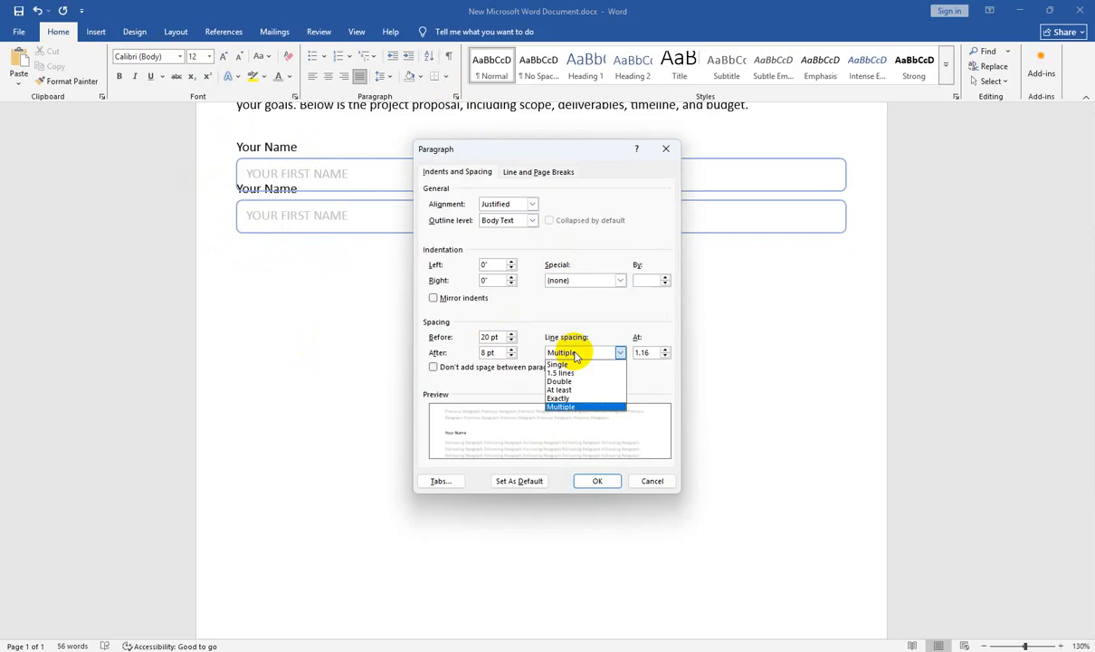
left_click(556, 364)
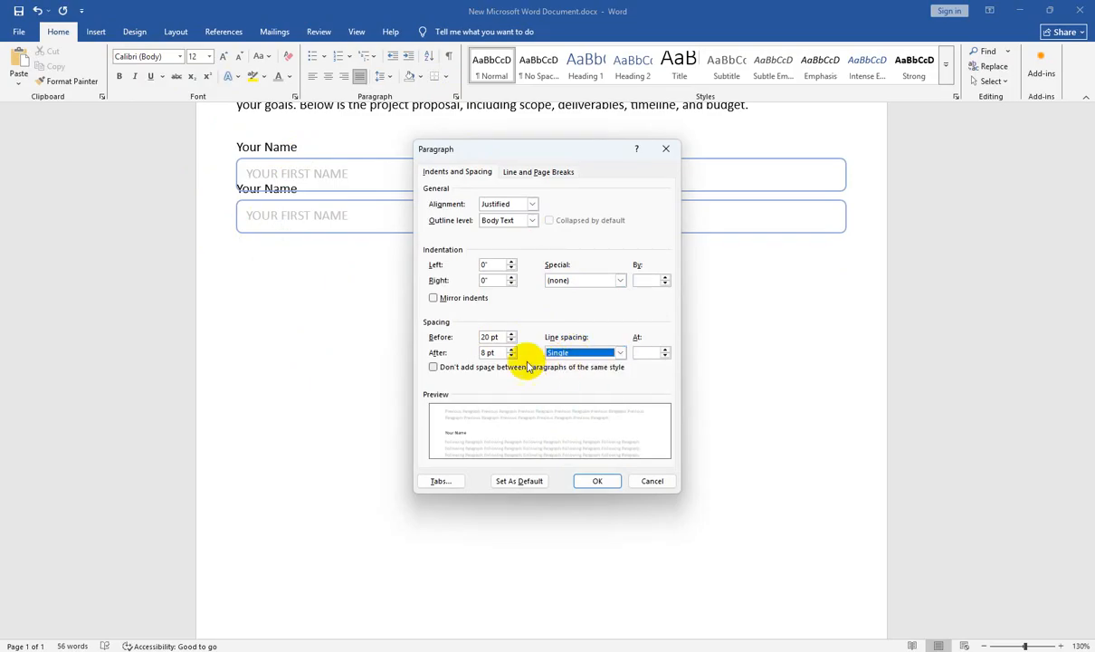
left_click(597, 475)
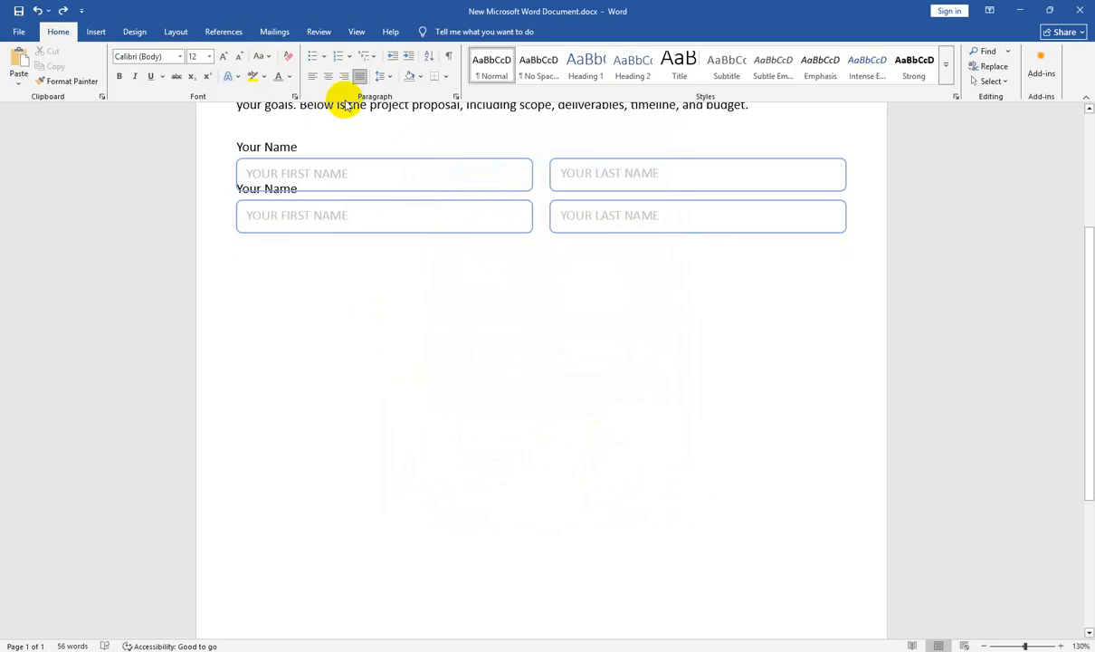
Step: Set the spacing before the second "Your Name" label to 12 pt and separate the two name rows with an empty line
left_click(455, 96)
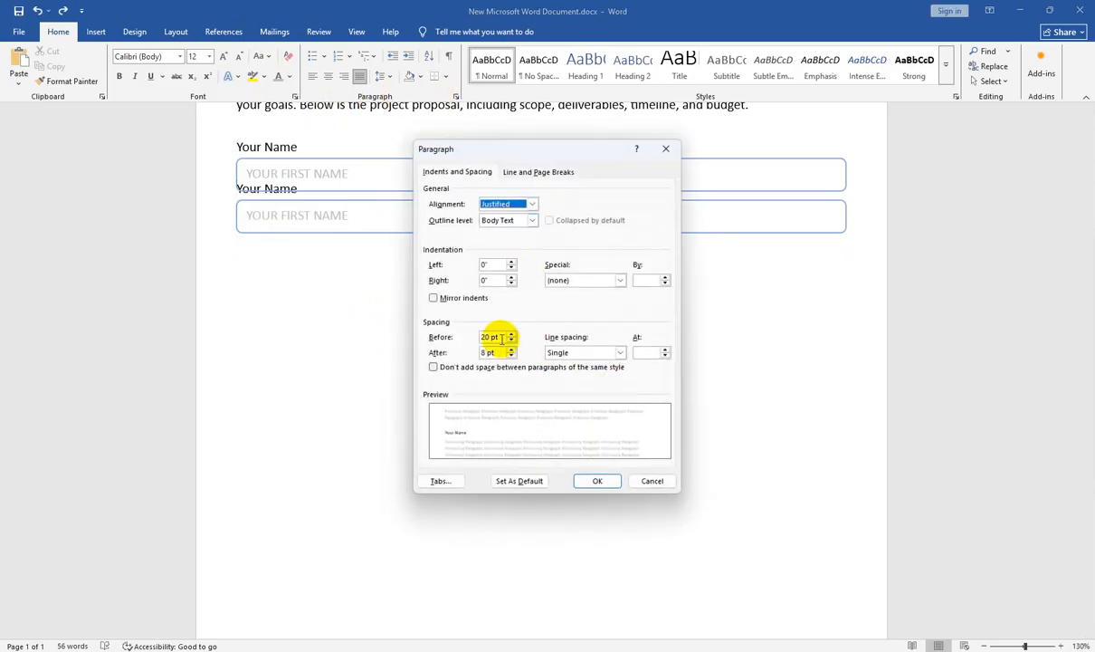
left_click_drag(501, 337, 464, 337)
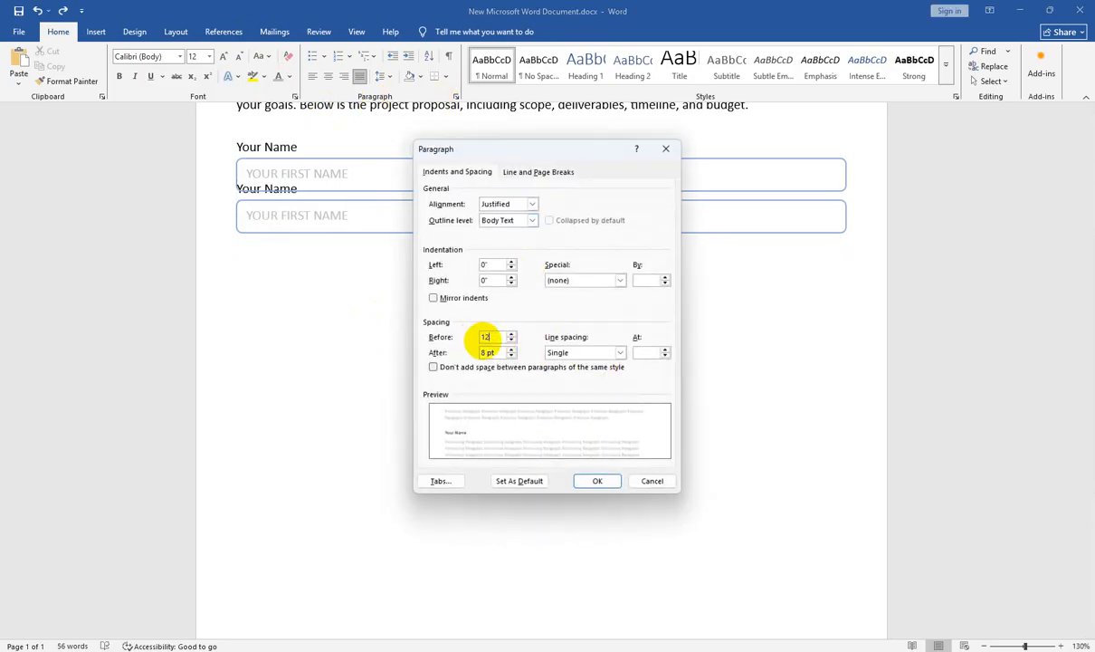
type("12")
left_click(595, 481)
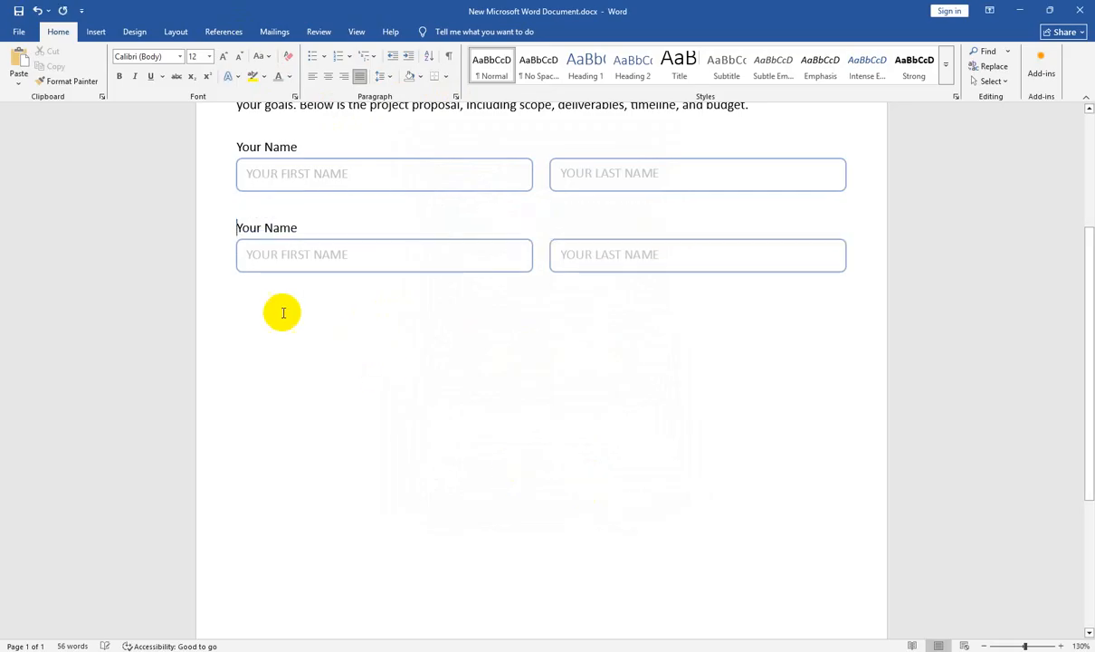
left_click(239, 231)
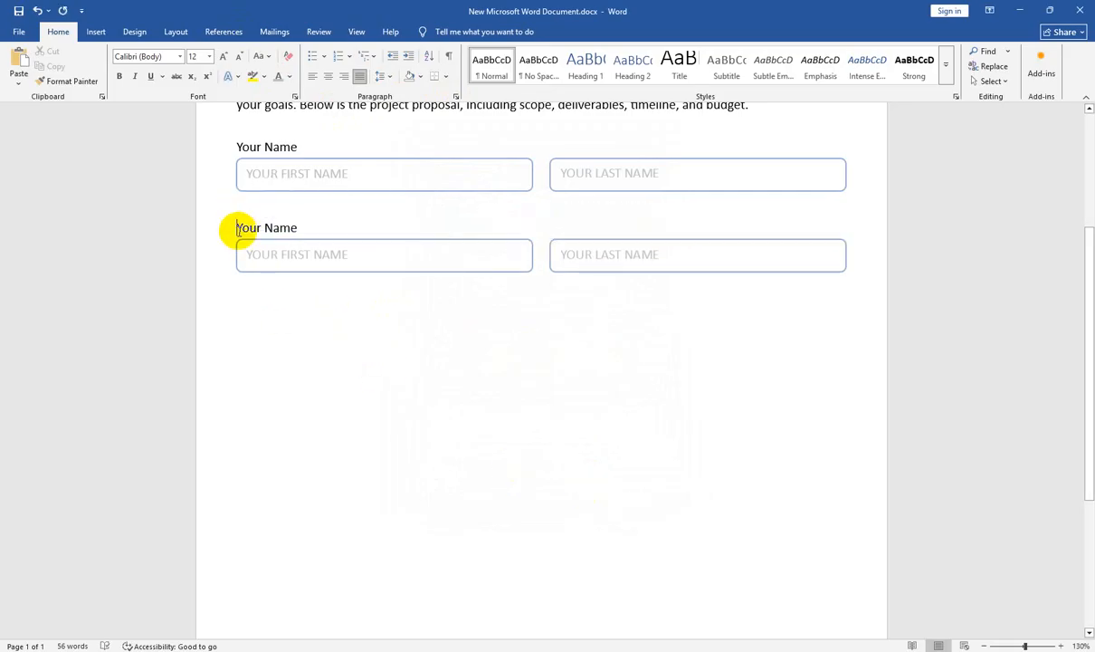
left_click(241, 211)
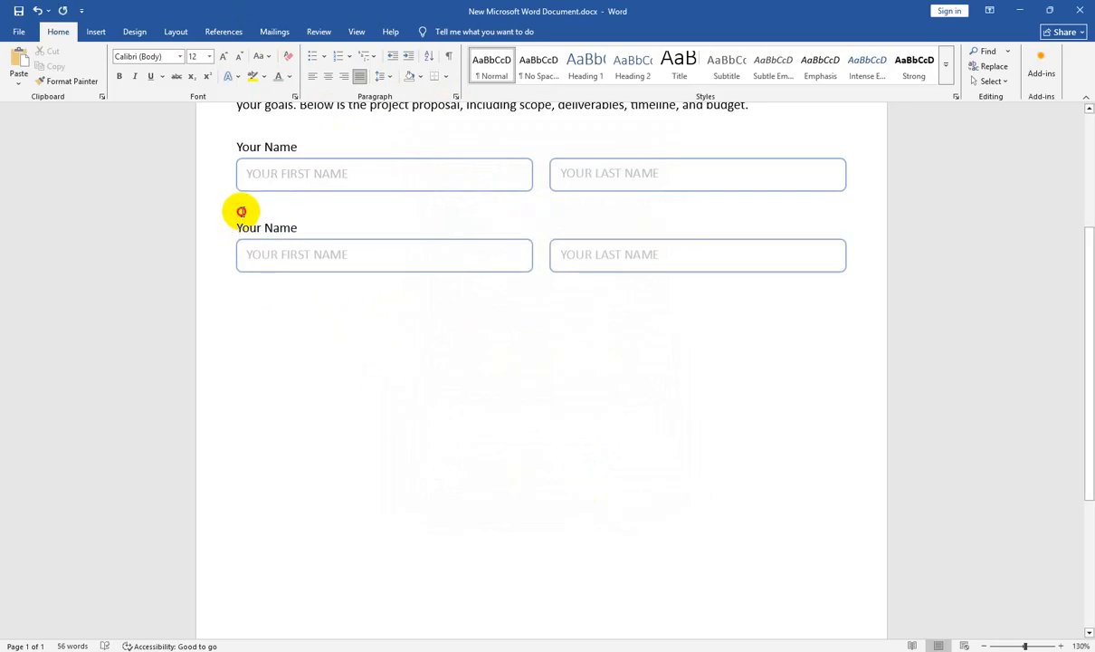
left_click(224, 233)
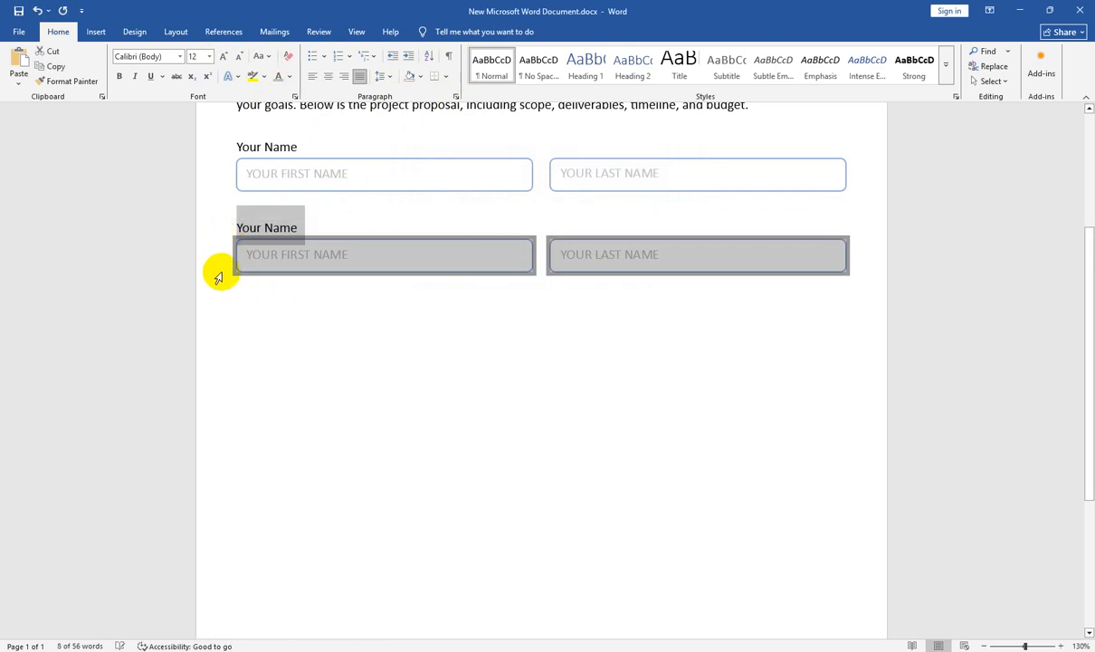
left_click(244, 314)
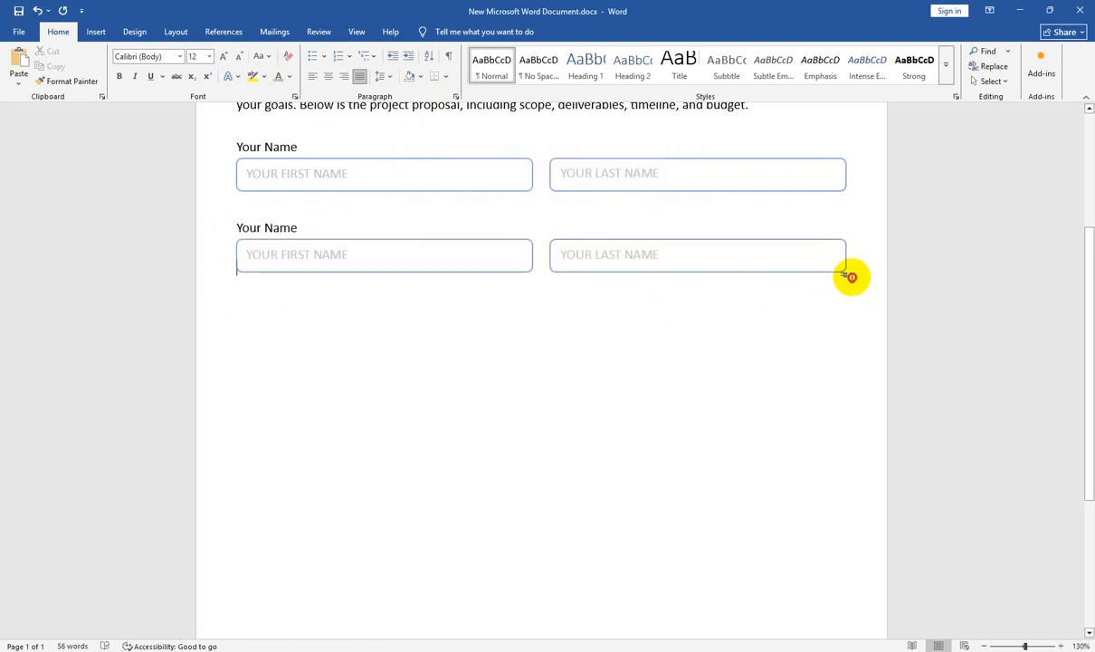
left_click(430, 242)
left_click(294, 317)
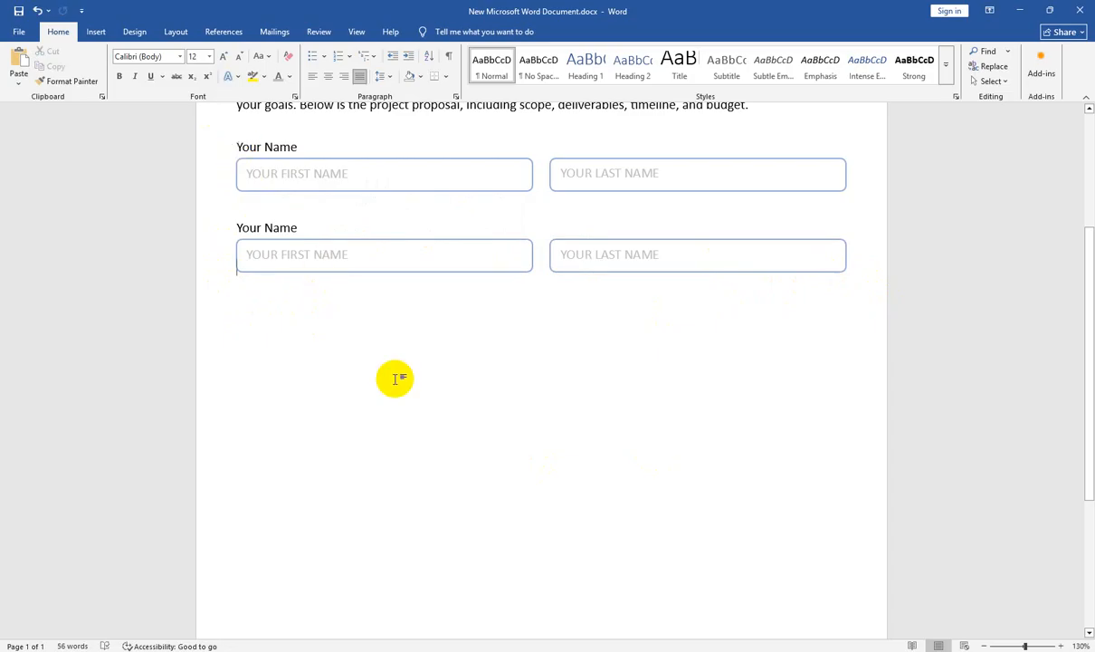
Step: Check the sample form in the PDF and replace the second "Your Name" label with "Email Address"
double_click(274, 227)
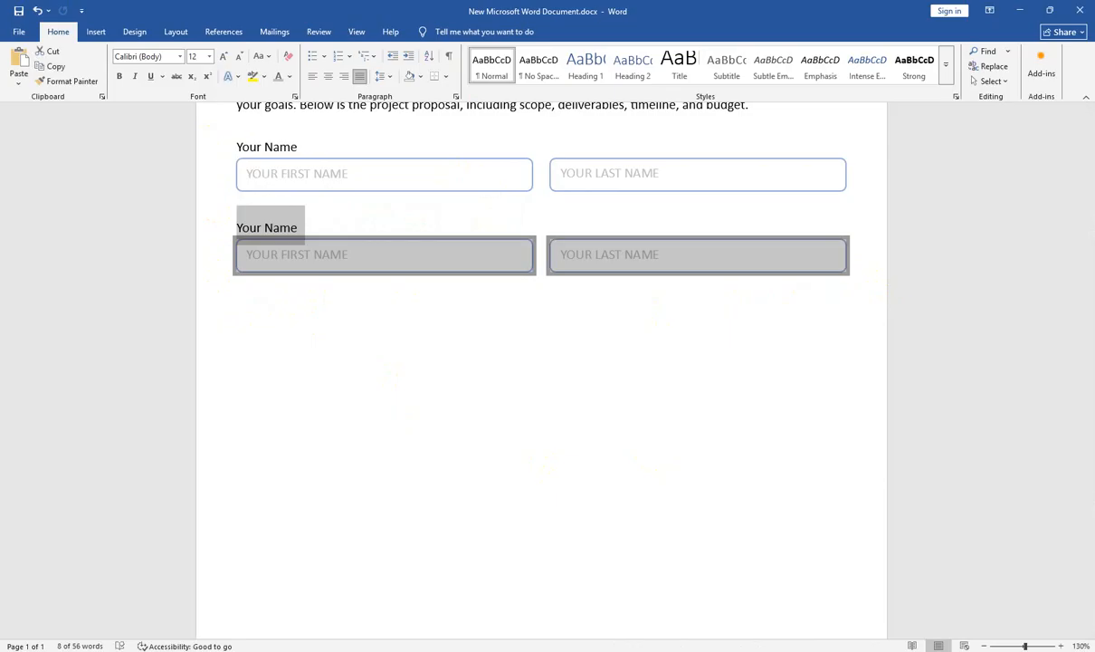
key("alt+Tab")
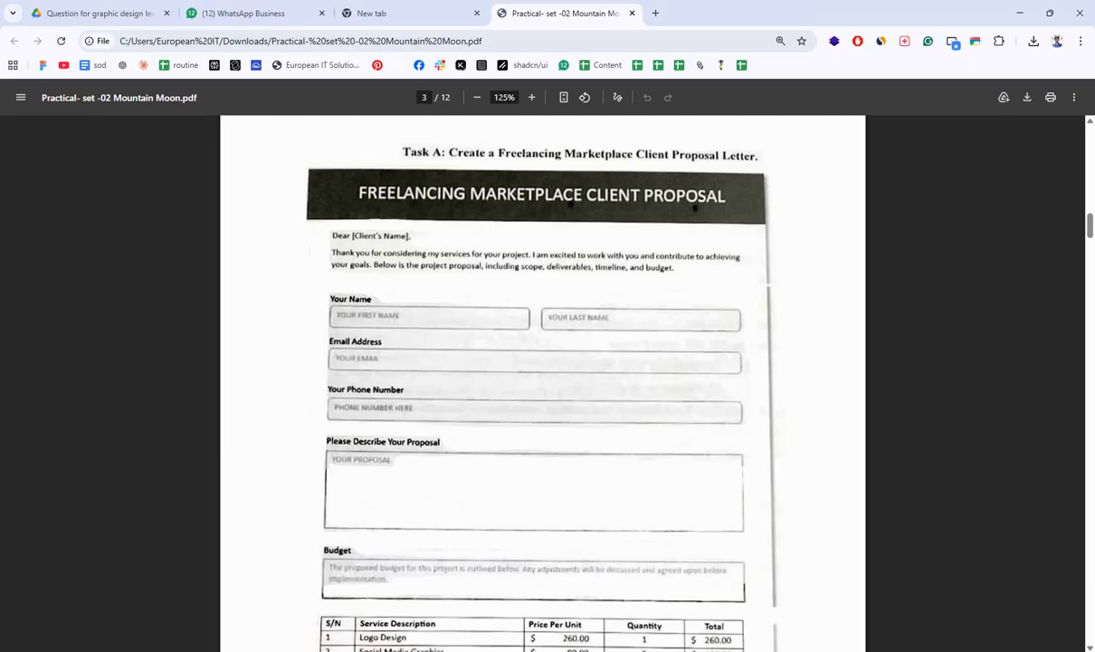
key("alt+Tab")
double_click(249, 227)
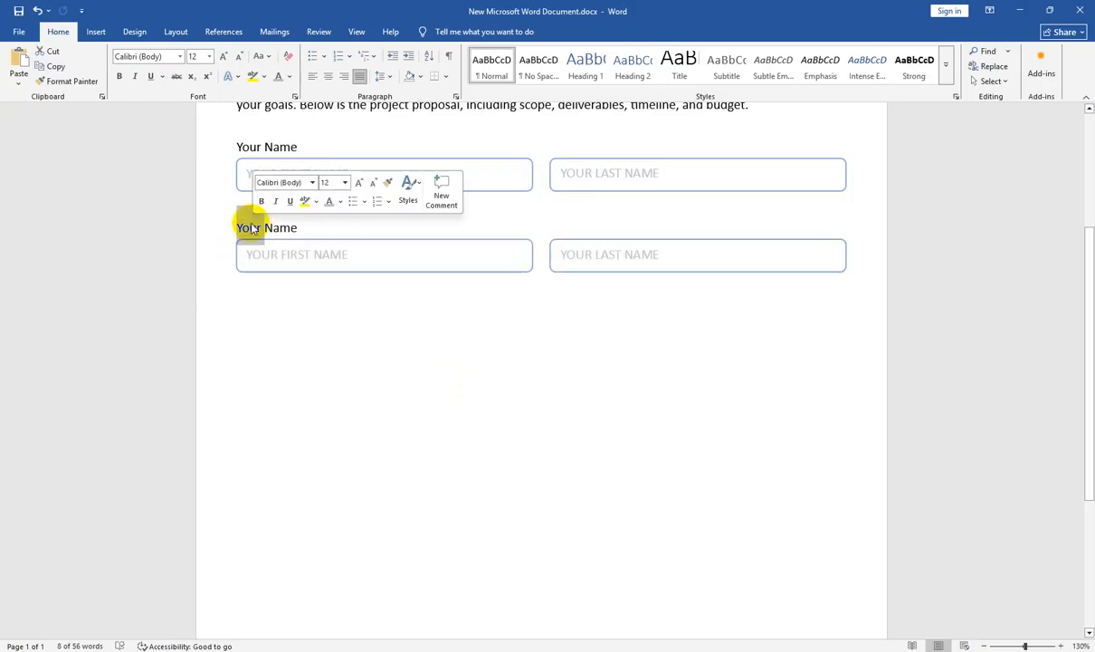
left_click(241, 226)
left_click_drag(298, 225, 237, 232)
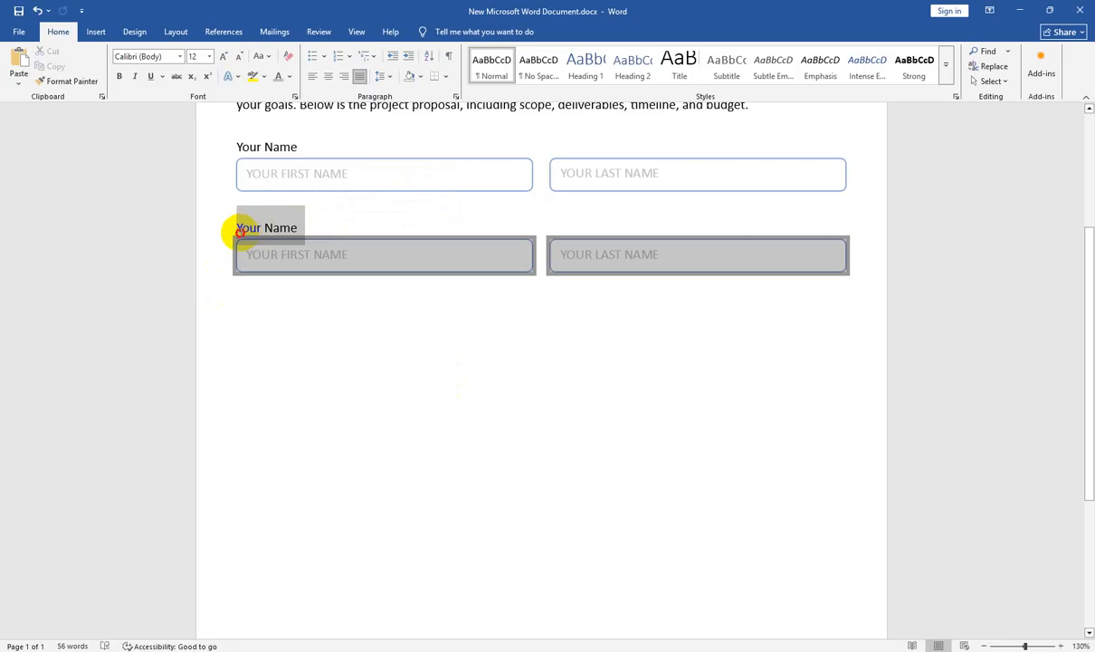
left_click(286, 243)
left_click(298, 226)
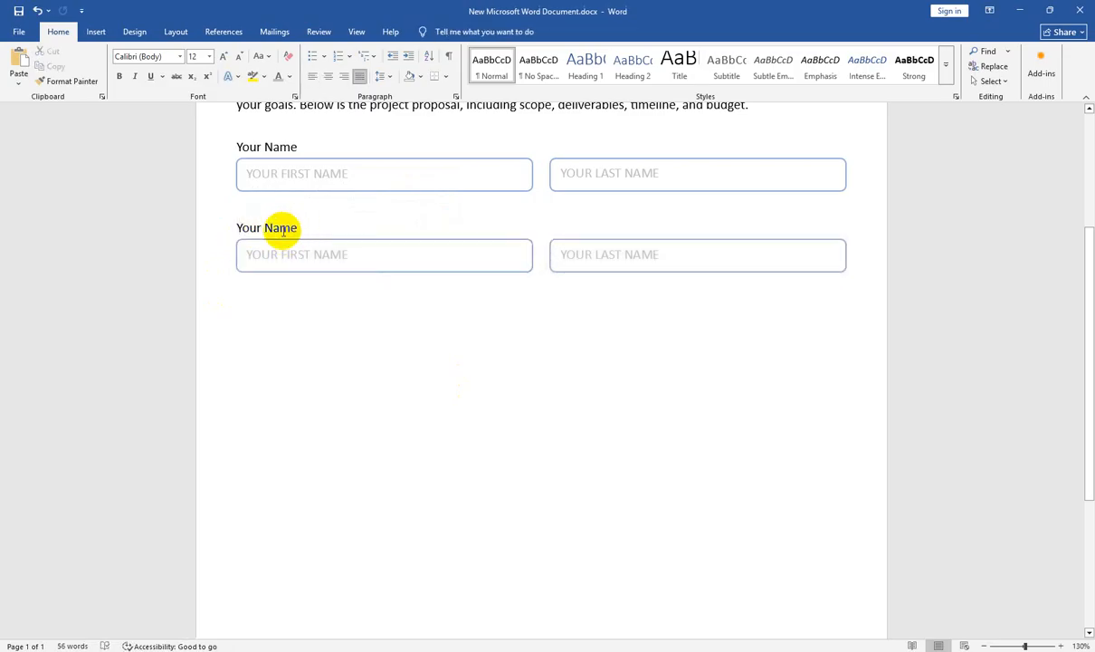
triple_click(283, 230)
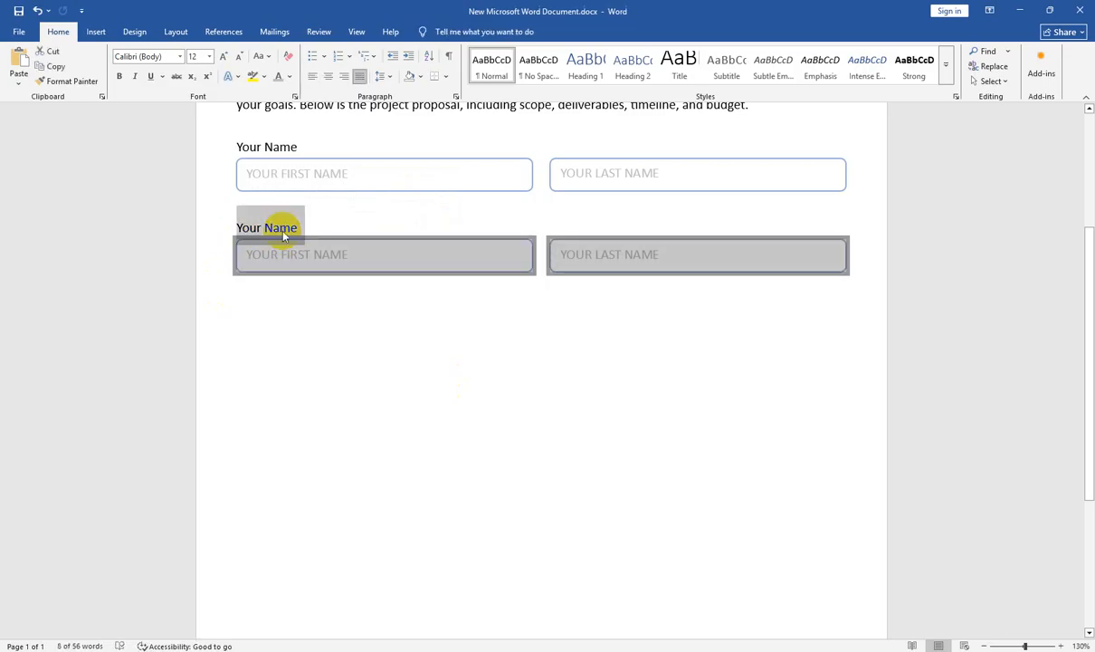
left_click(283, 233)
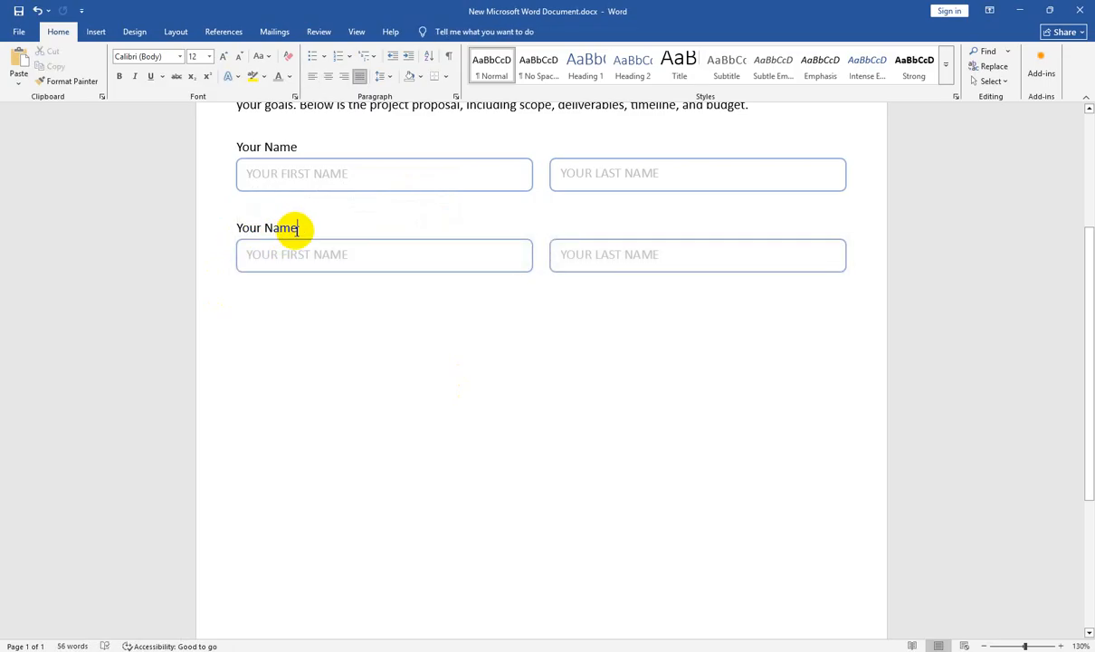
triple_click(298, 228)
left_click(294, 229)
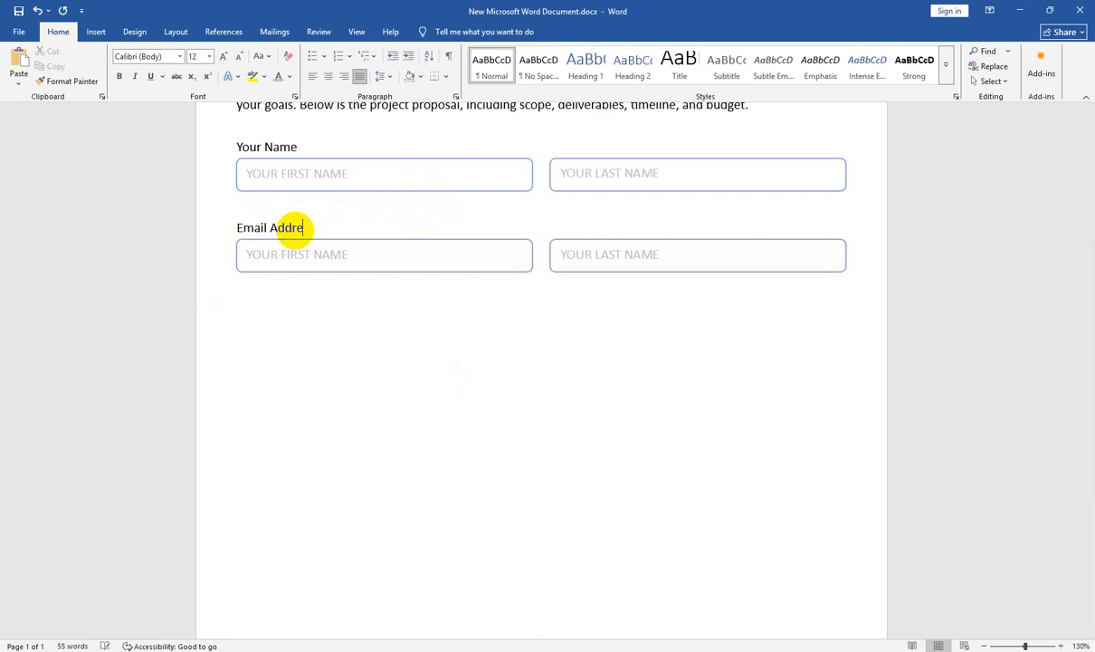
type("ss")
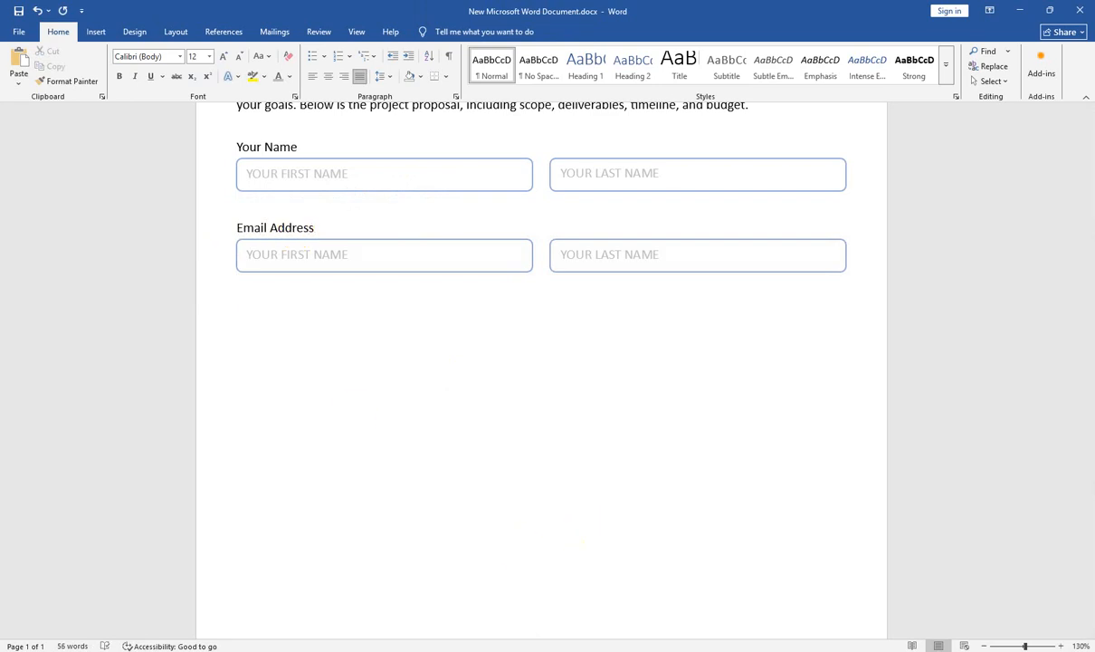
Step: Check the sample form again and replace the "YOUR FIRST NAME" placeholder under Email Address with "Your Email"
left_click(707, 650)
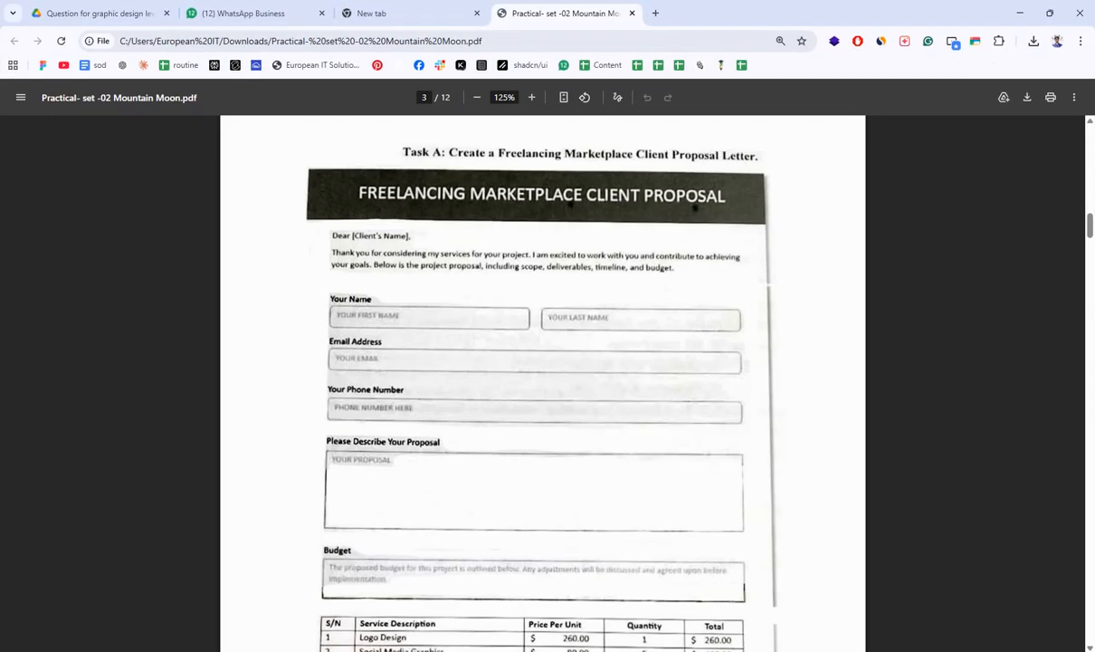
key("alt+Tab")
left_click(295, 253)
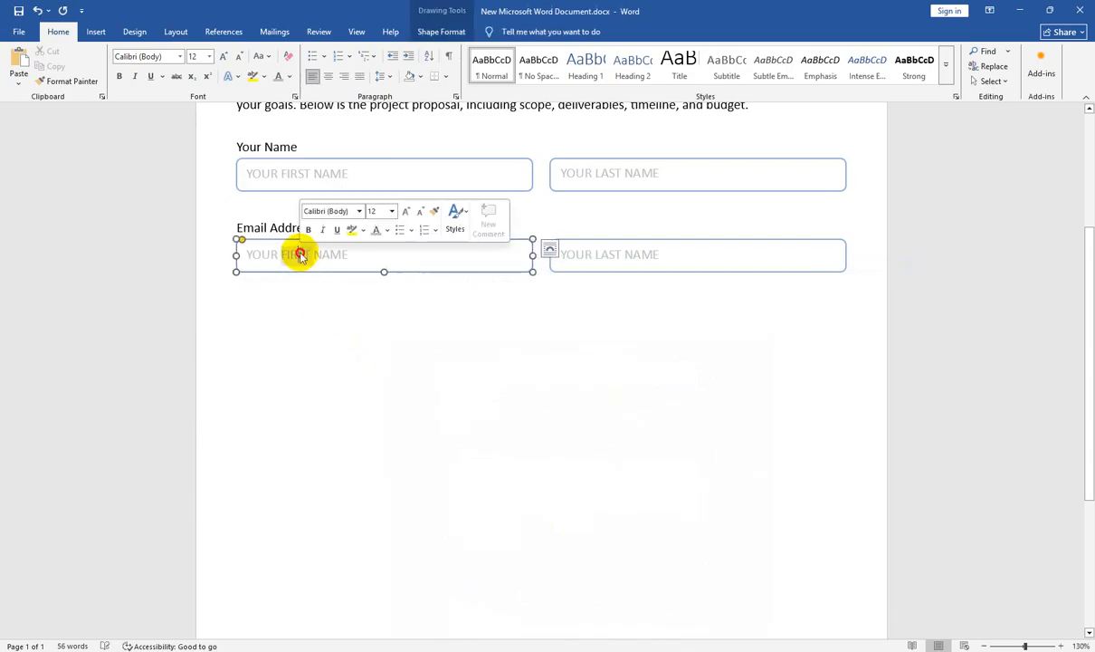
double_click(300, 255)
double_click(303, 257)
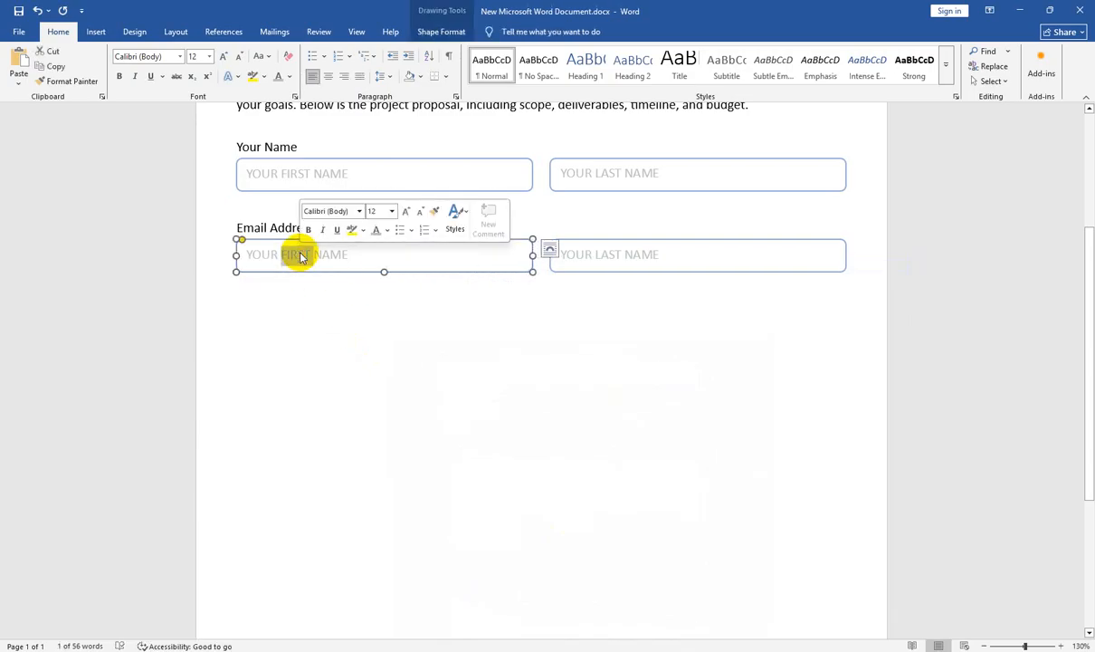
triple_click(302, 257)
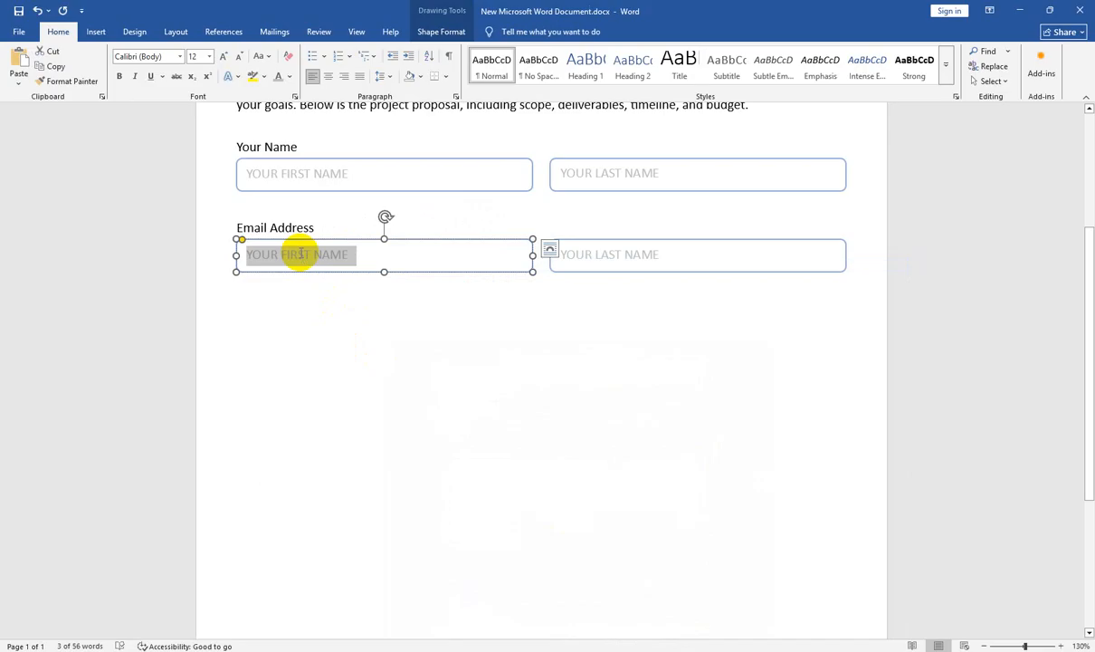
type("Your Email")
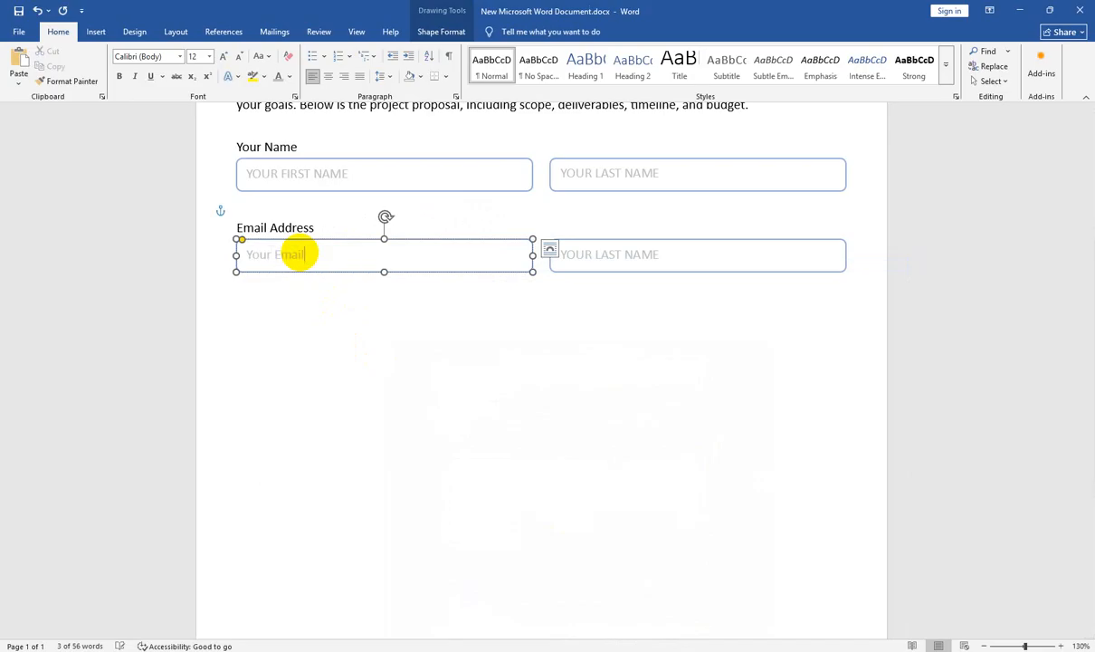
Step: Delete the "YOUR LAST NAME" box from the Email Address row
left_click(631, 279)
left_click(631, 259)
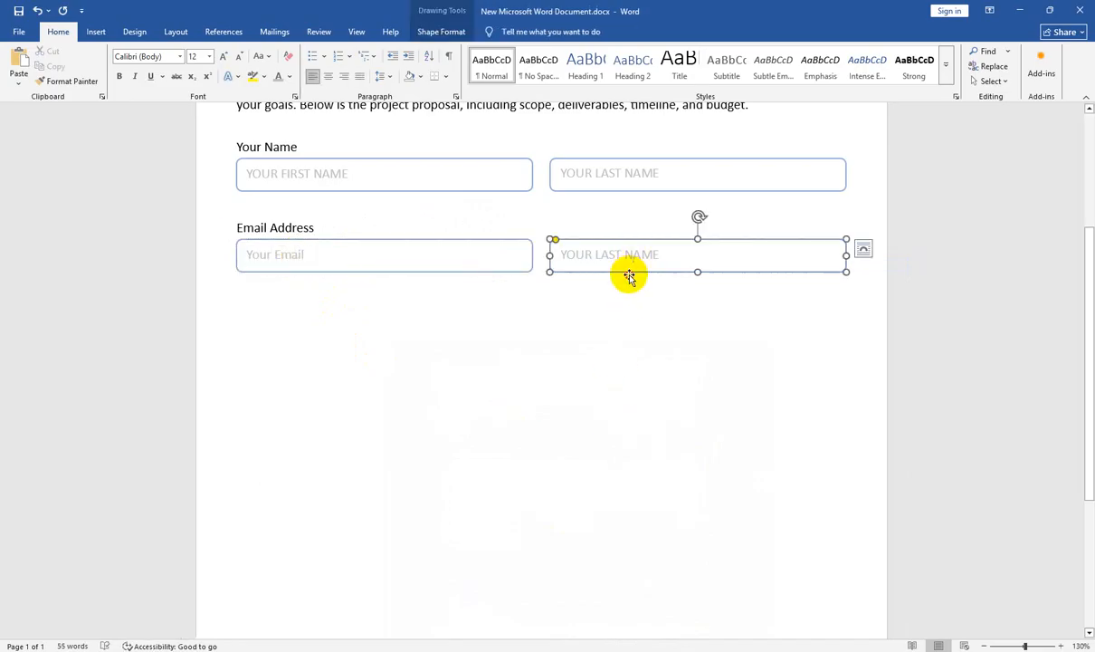
key("Delete")
Step: Look up the email box size in the PDF specification and set the email box's width to 7.46"
left_click(525, 271)
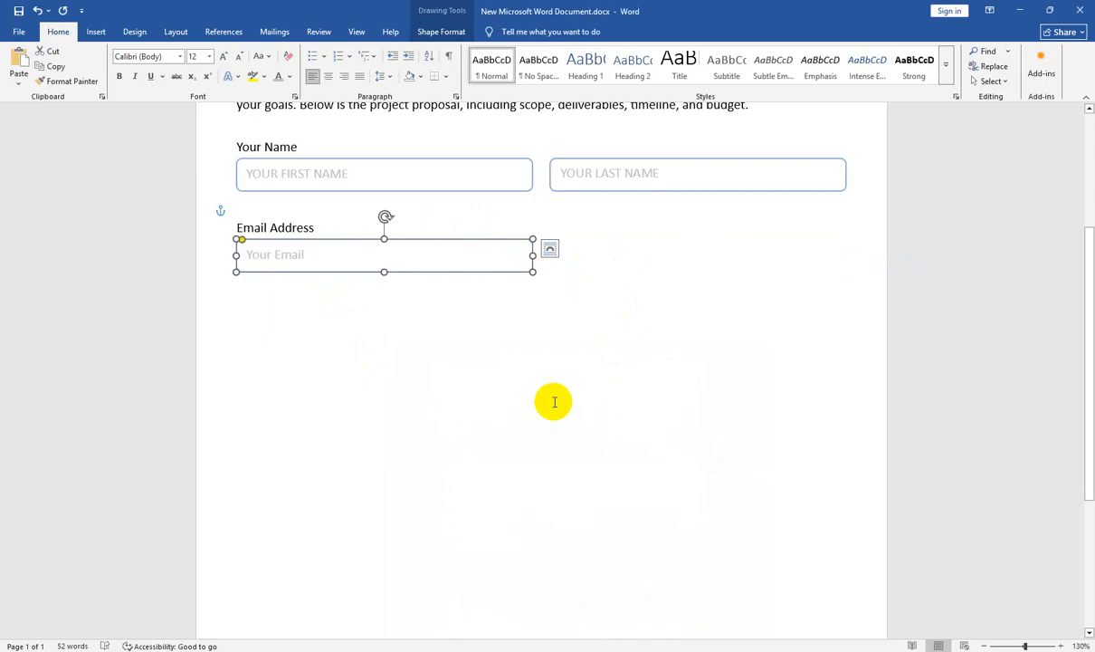
key("ctrl+c")
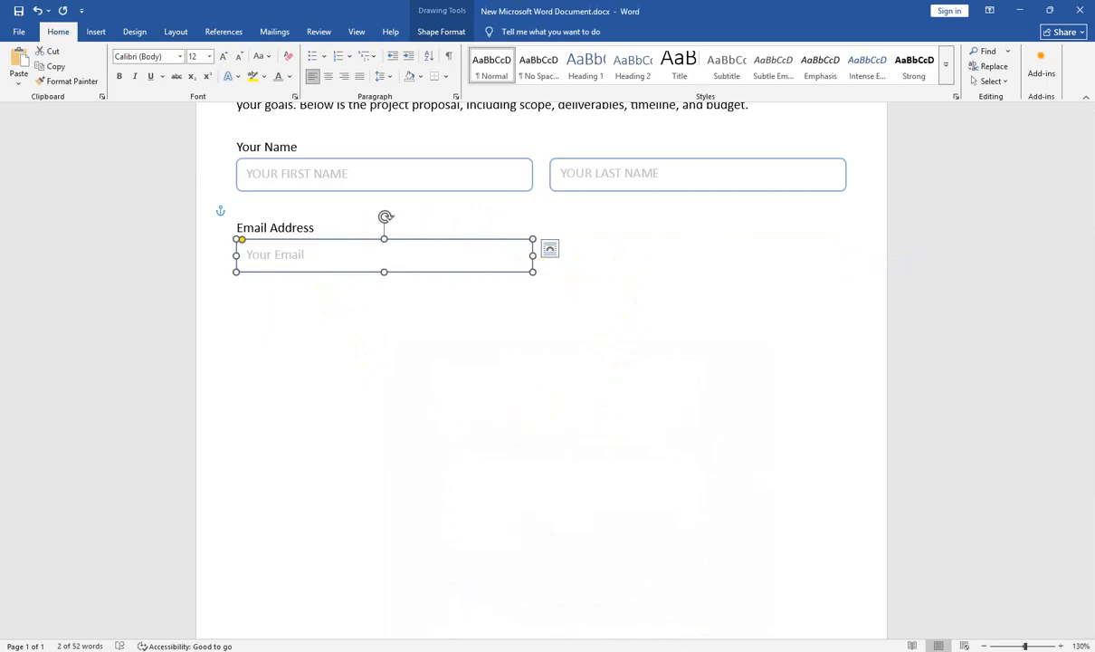
key("alt+Tab")
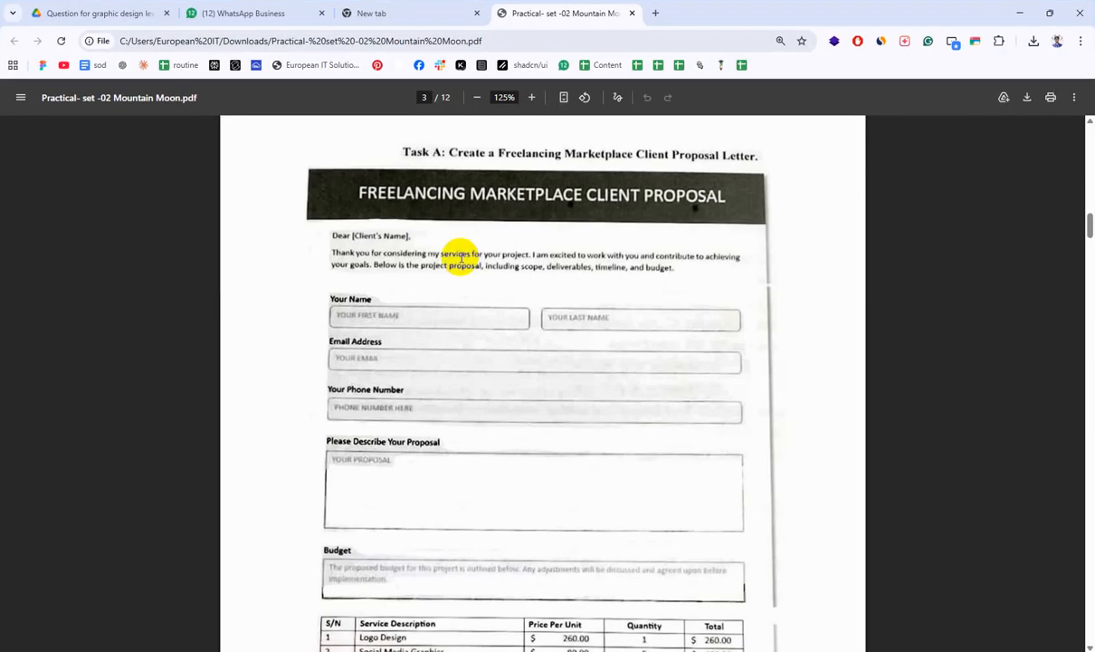
scroll(460, 256, "up", 7)
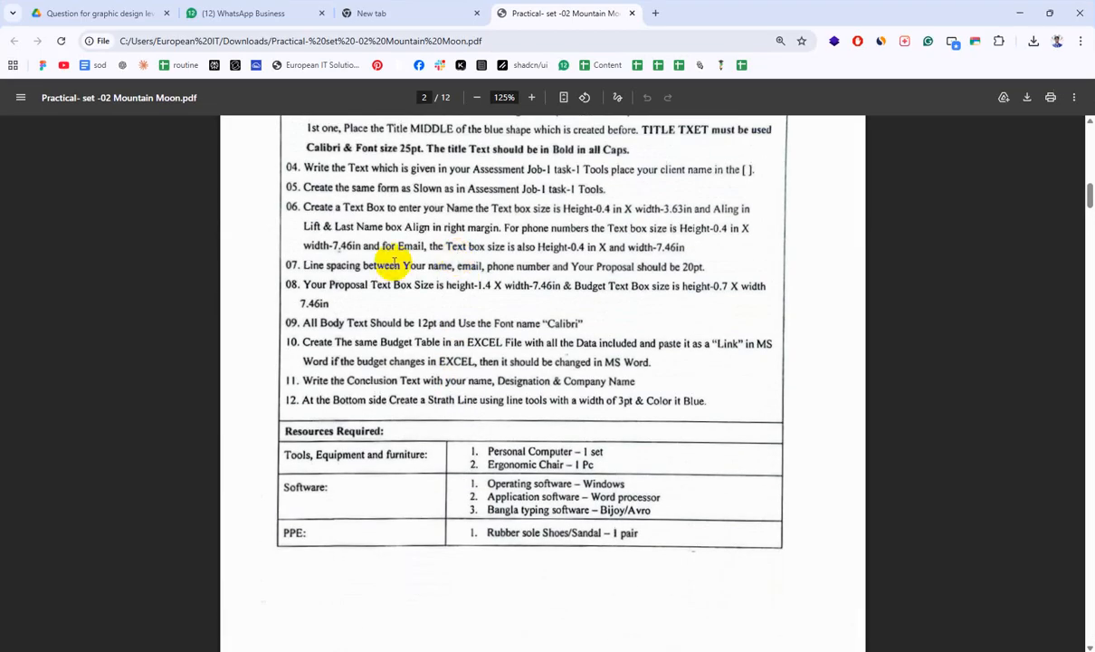
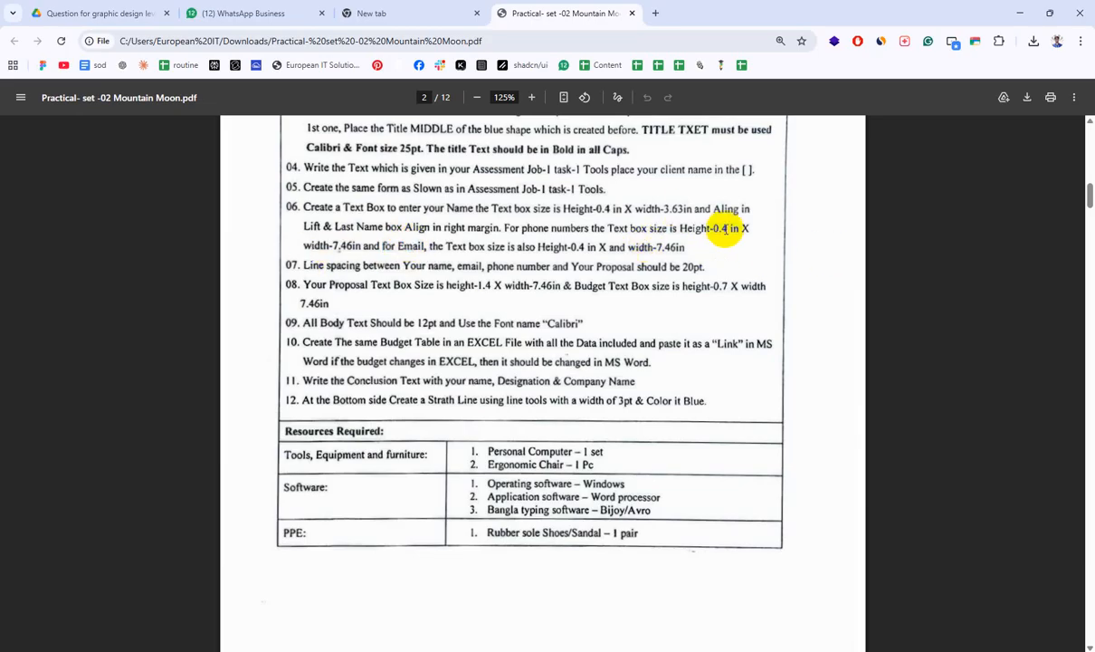
left_click_drag(331, 247, 353, 246)
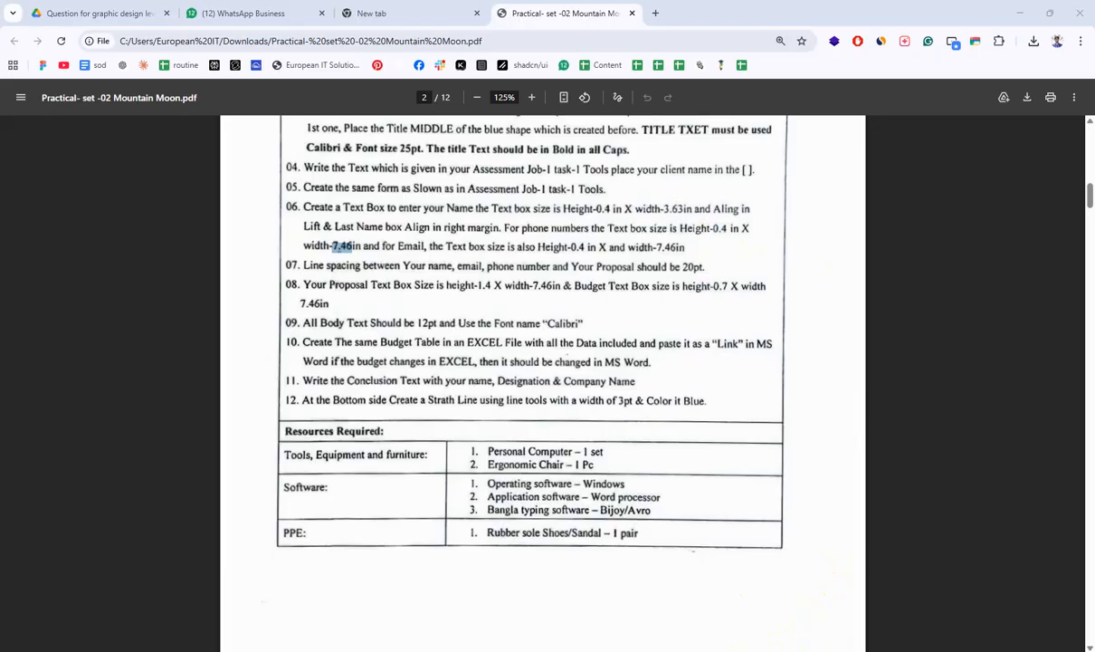
key("alt+Tab")
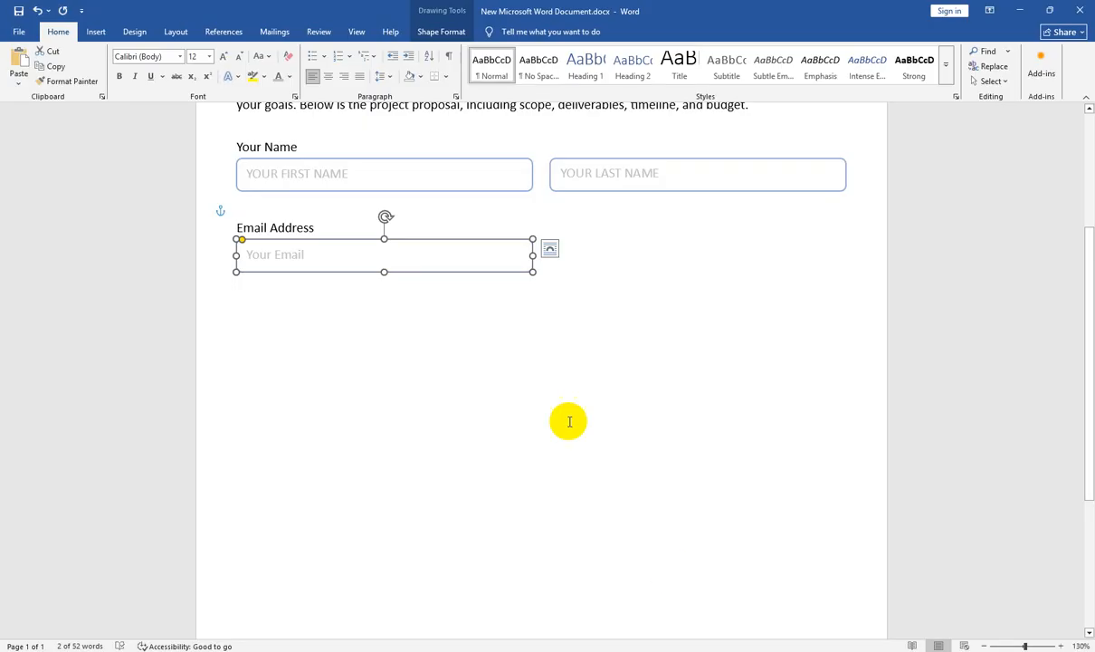
left_click(462, 31)
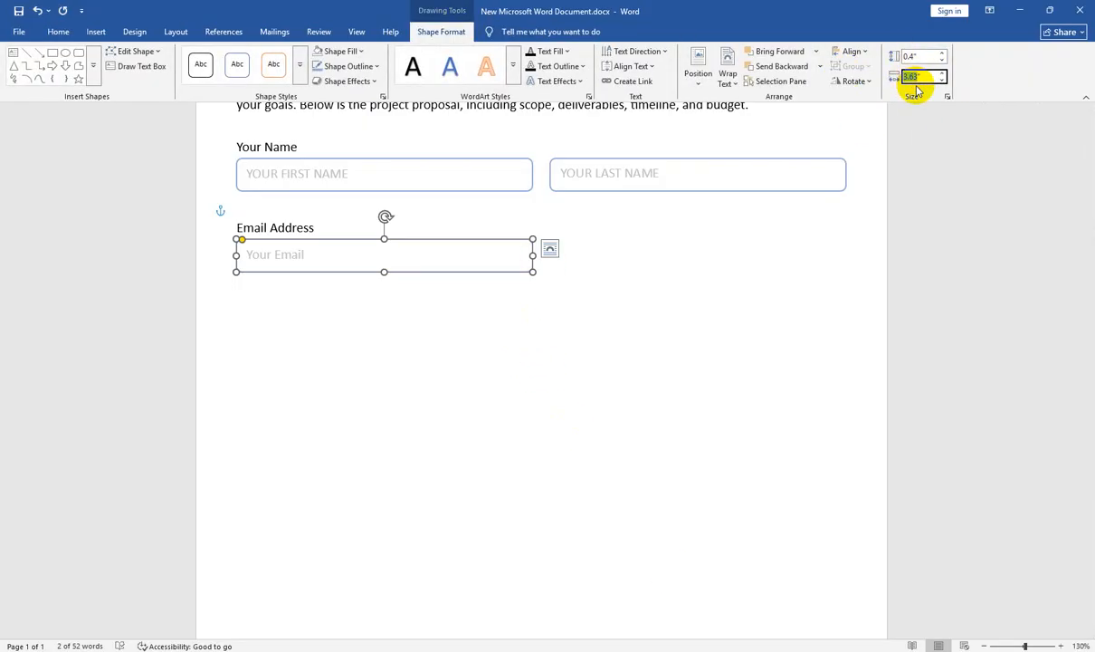
key("Return")
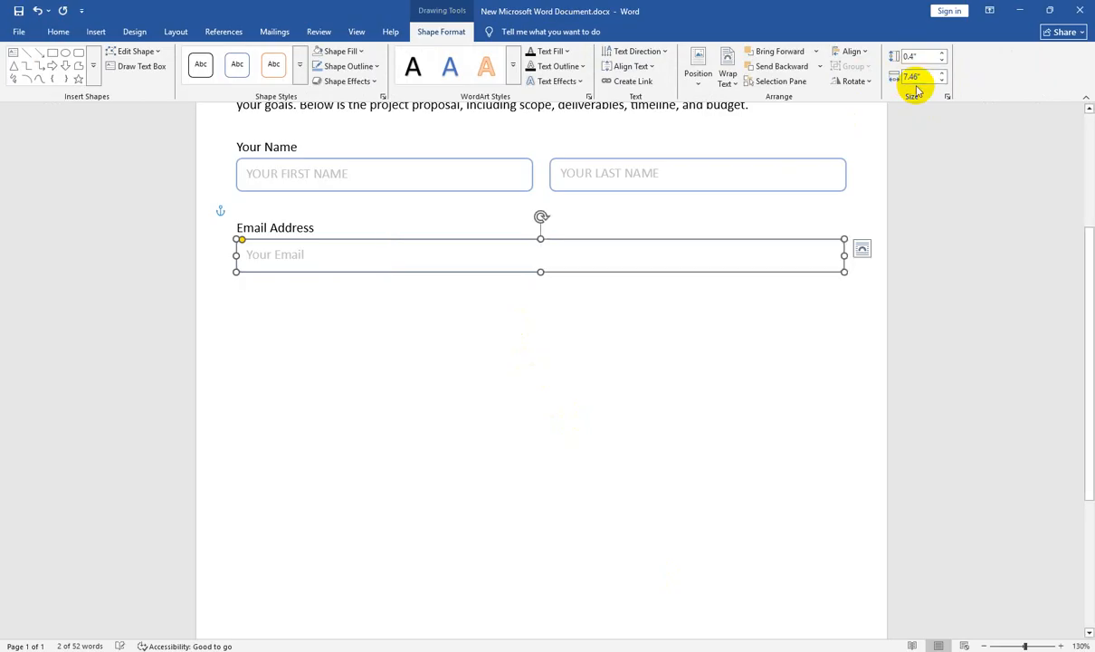
left_click(460, 393)
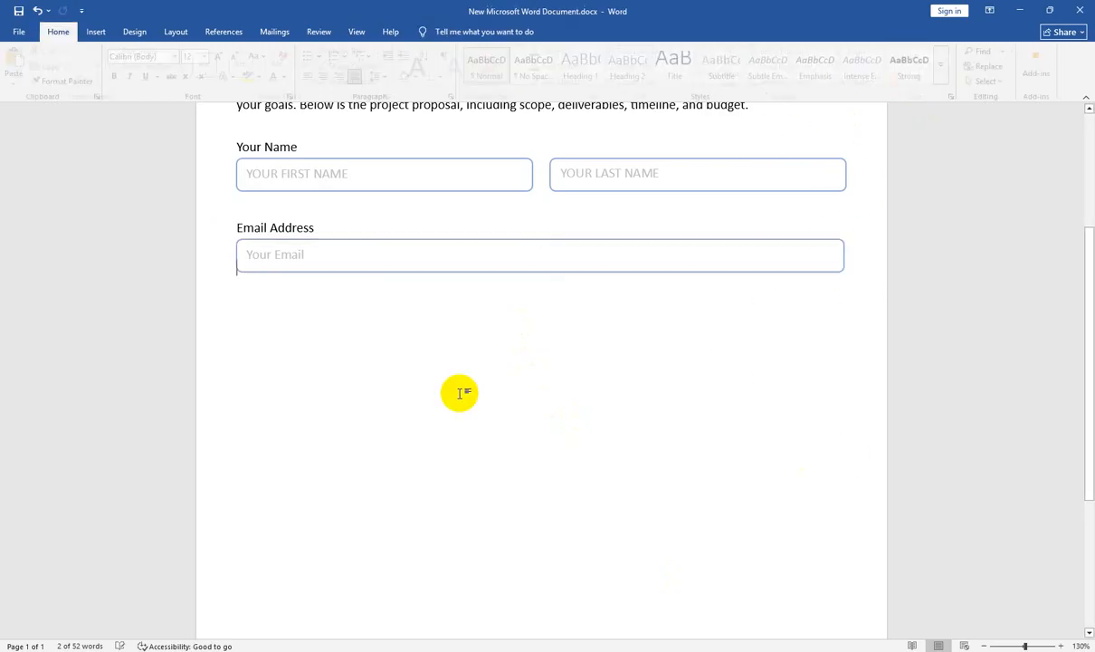
Step: Change the "Your Email" placeholder text to UPPERCASE
double_click(268, 255)
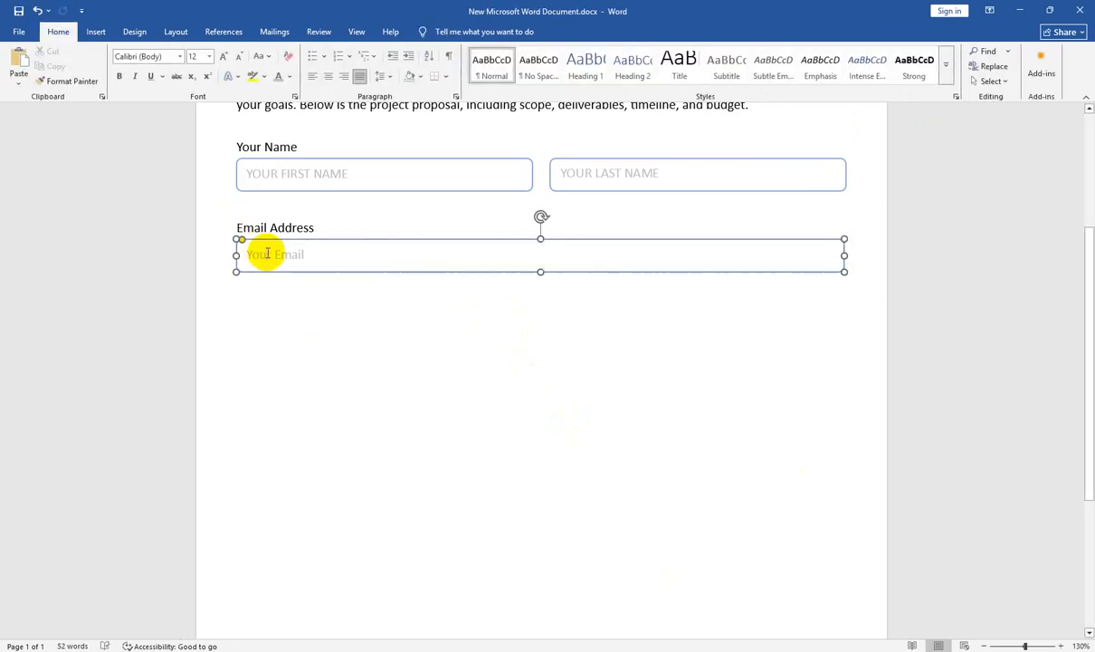
double_click(284, 257)
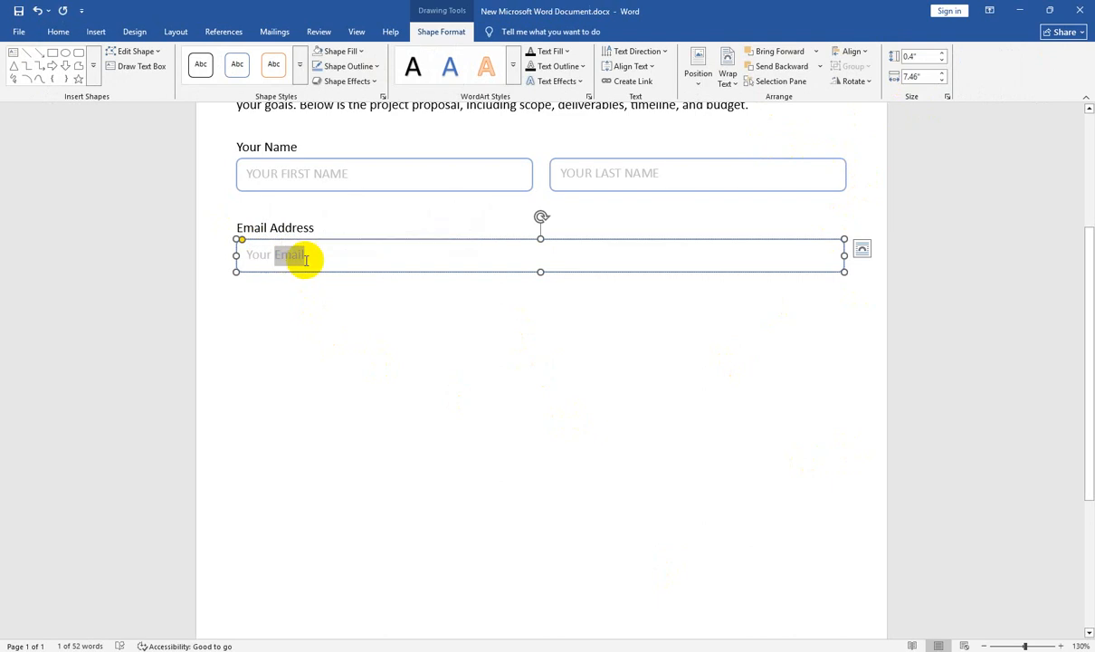
left_click_drag(303, 254, 240, 258)
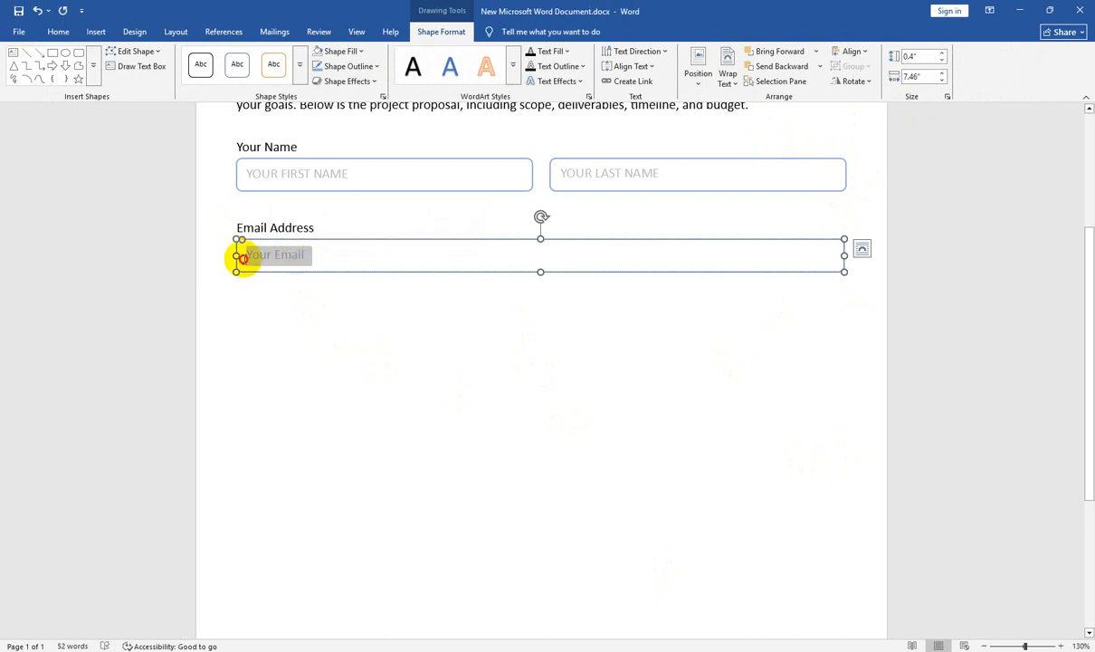
left_click(58, 32)
left_click(262, 57)
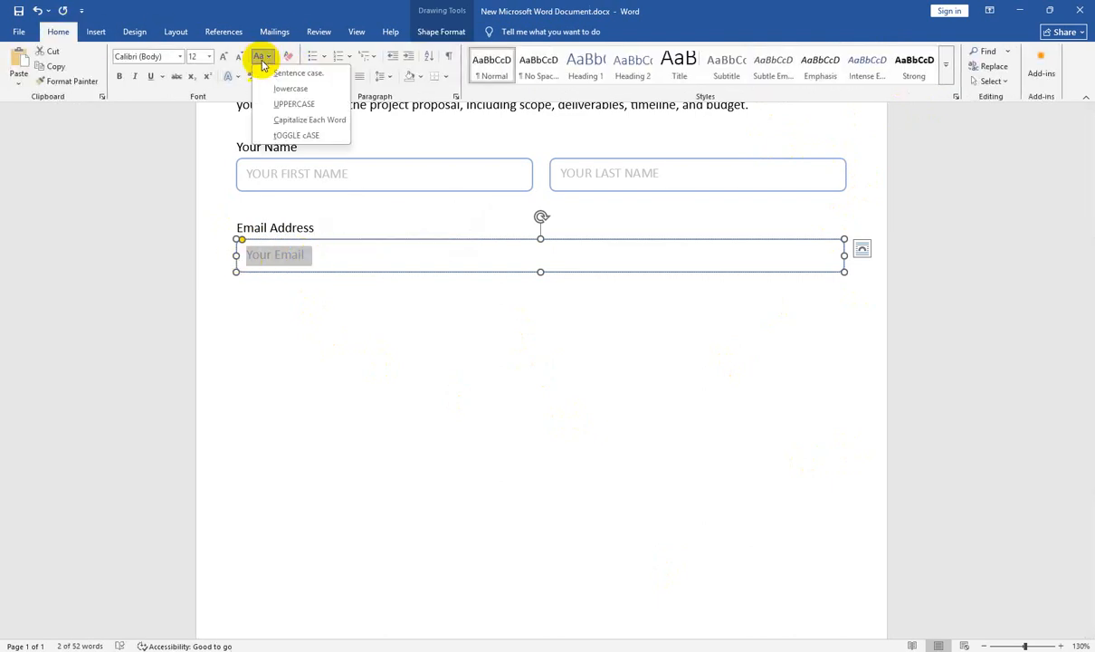
left_click(288, 104)
left_click(334, 364)
Step: Copy the "Email Address" label together with its box and paste the row on a new line below the original
left_click_drag(286, 284, 226, 237)
key("ctrl+c")
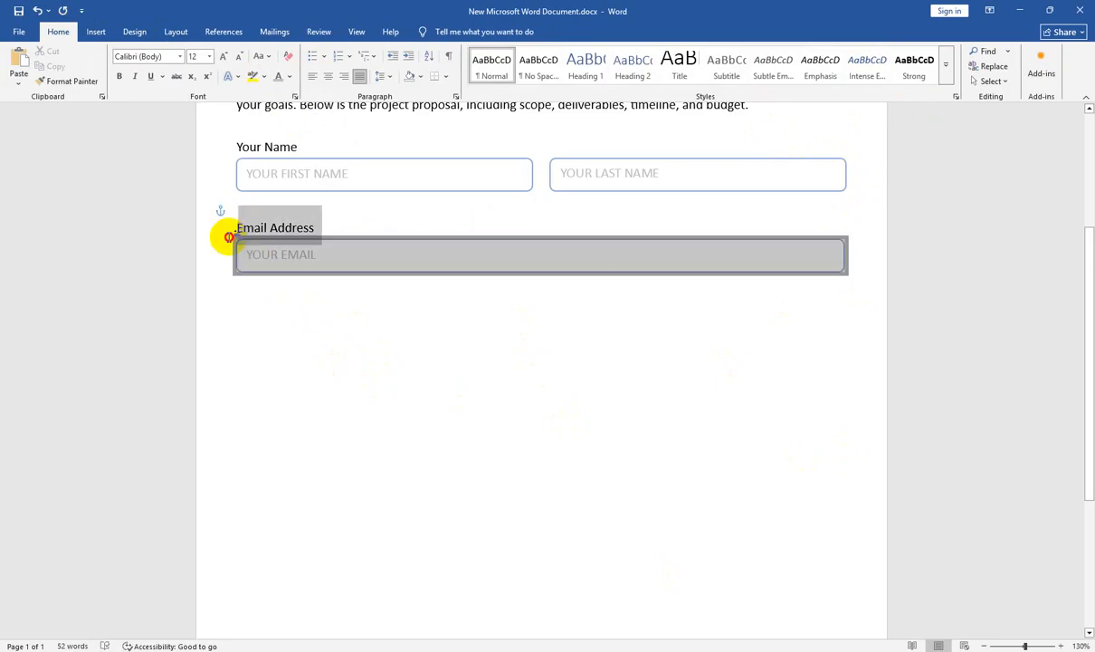
left_click(329, 230)
key("Return")
key("ctrl+v")
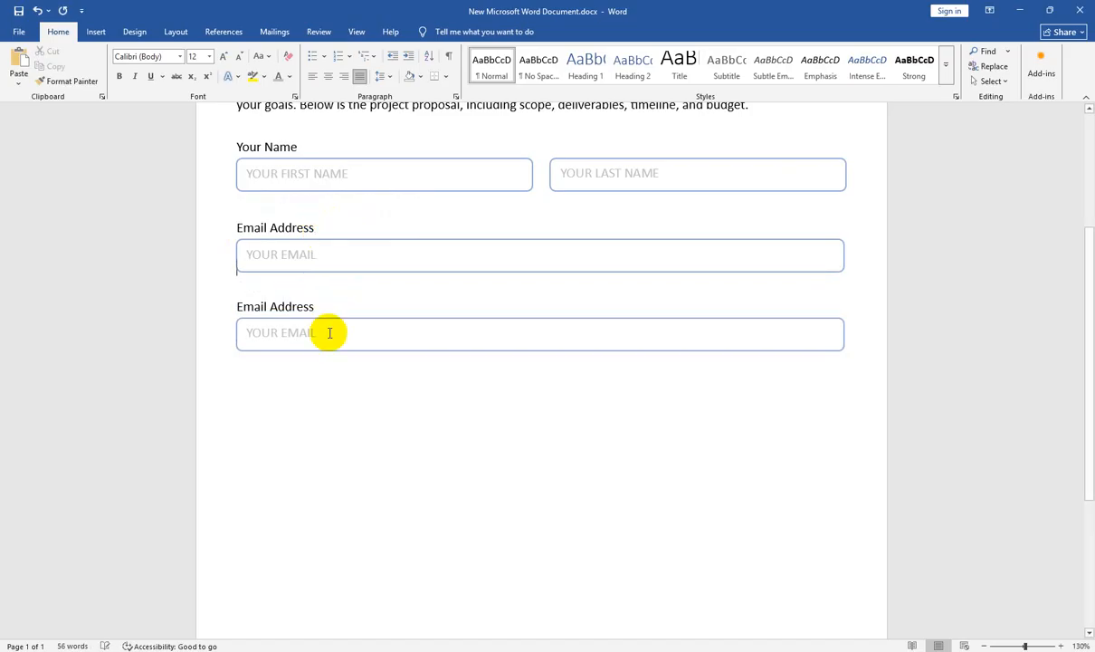
Step: Change the pasted row's placeholder text to "YOUR PHONE NUMBER" and its label to "Phone Number"
left_click(267, 335)
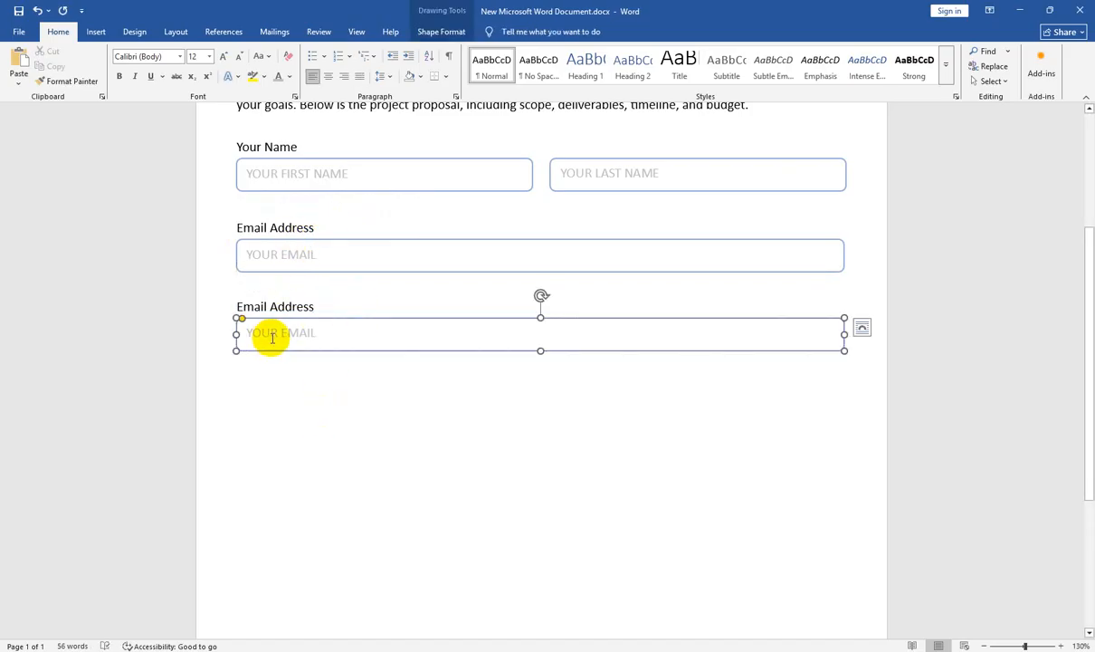
triple_click(272, 335)
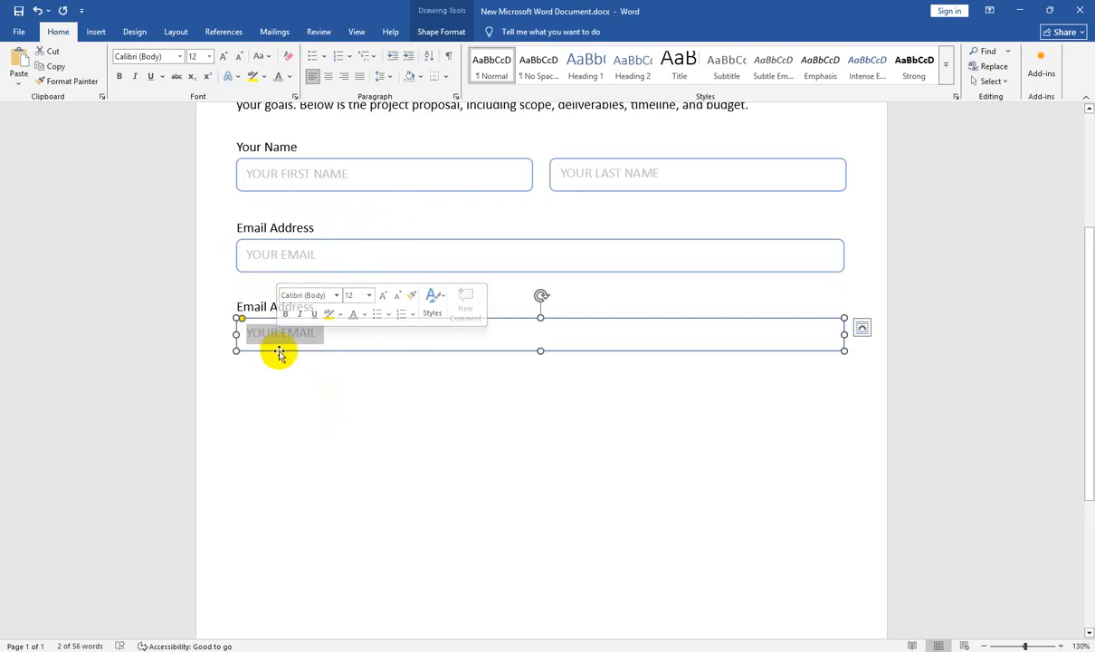
type("YOU")
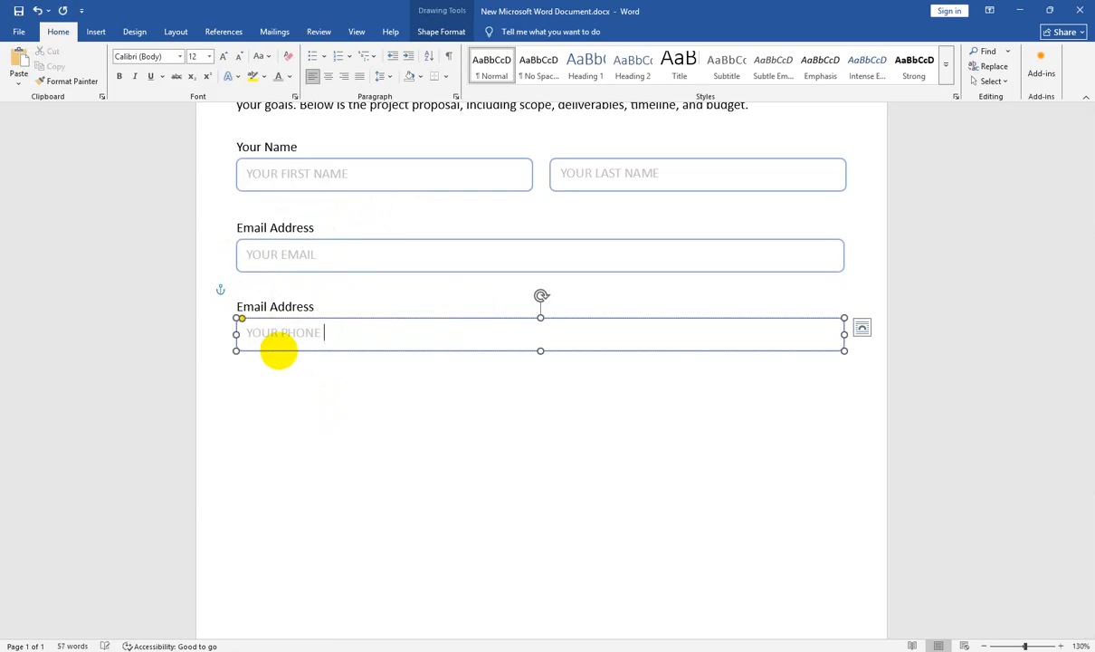
left_click(270, 307)
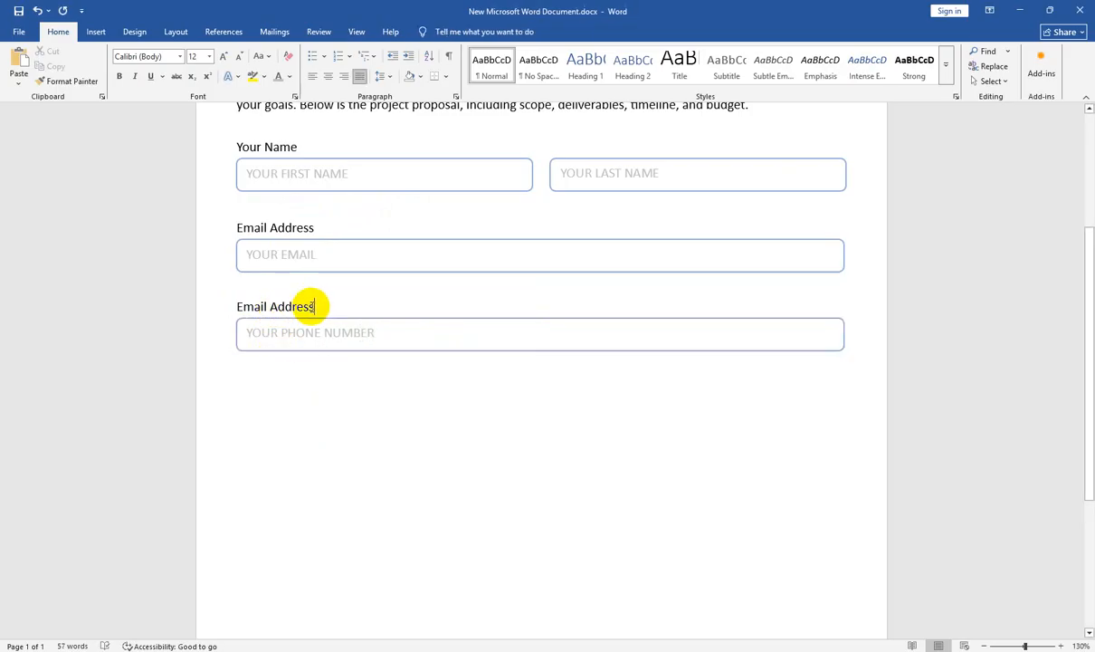
triple_click(310, 307)
type("Phos")
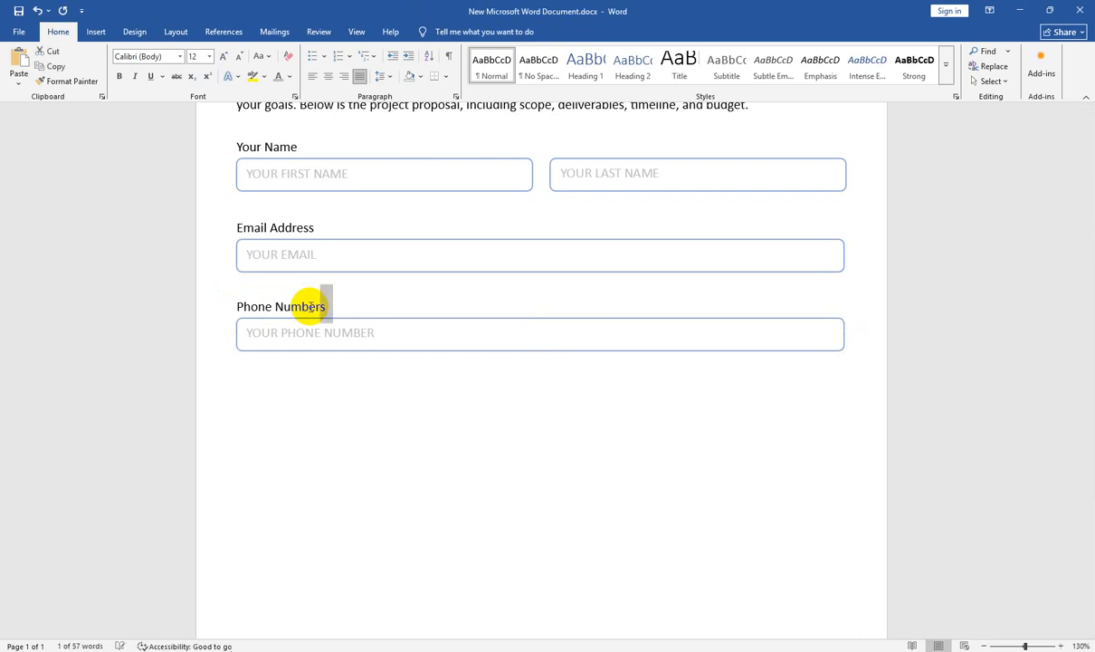
left_click(328, 396)
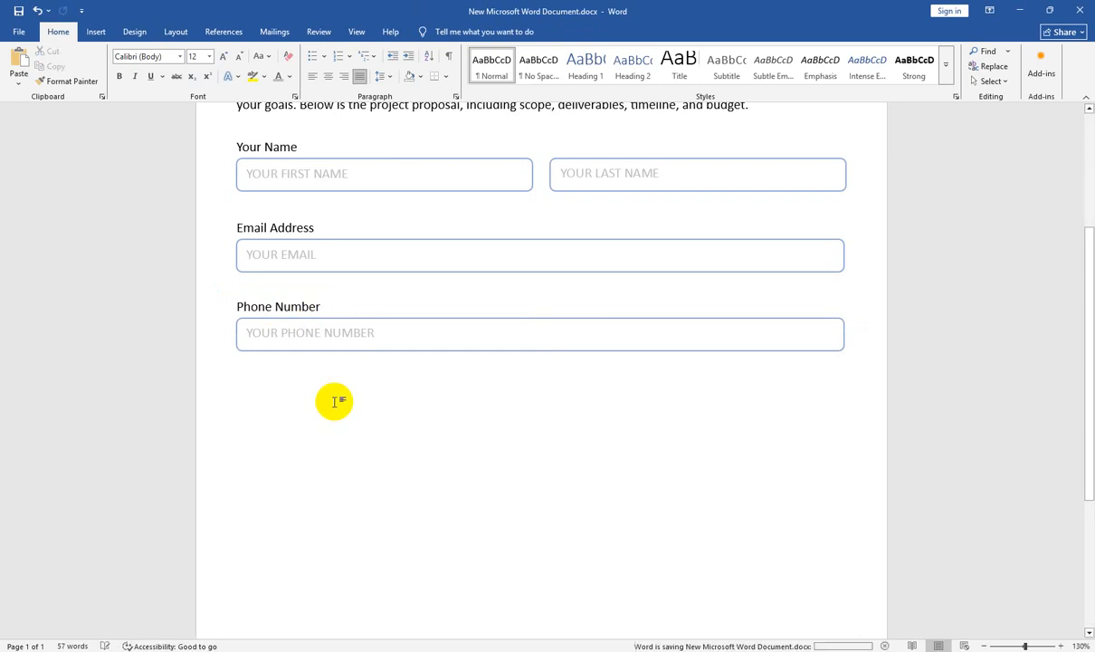
Step: Duplicate the "Phone Number" label together with its box onto a new row below the original
left_click(296, 350)
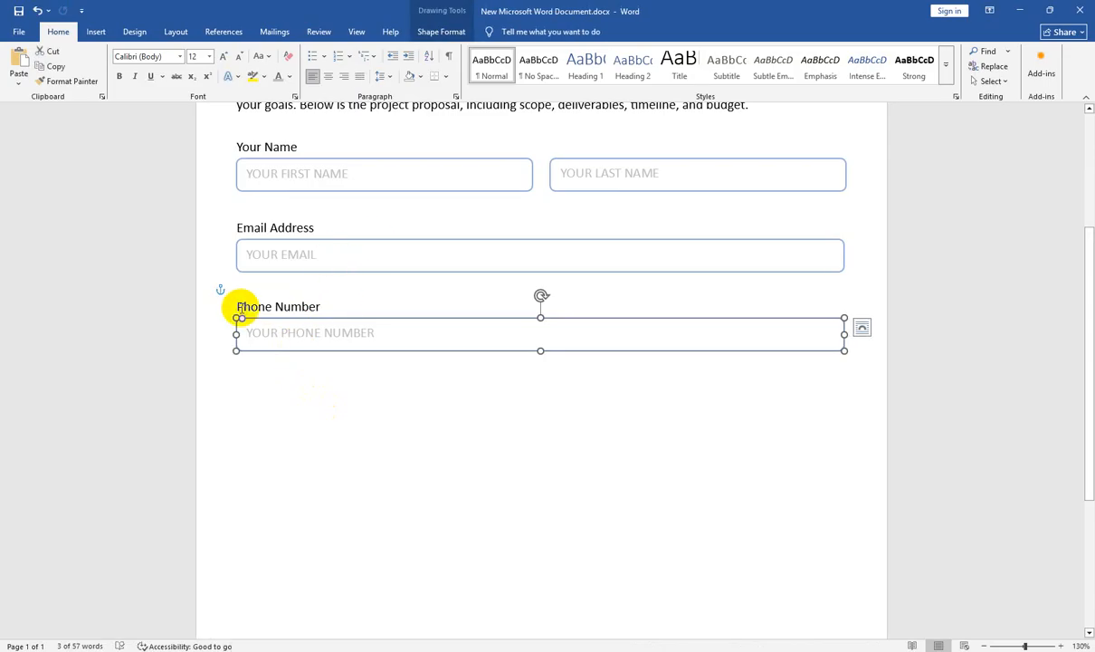
left_click_drag(233, 302, 294, 355)
left_click(336, 309)
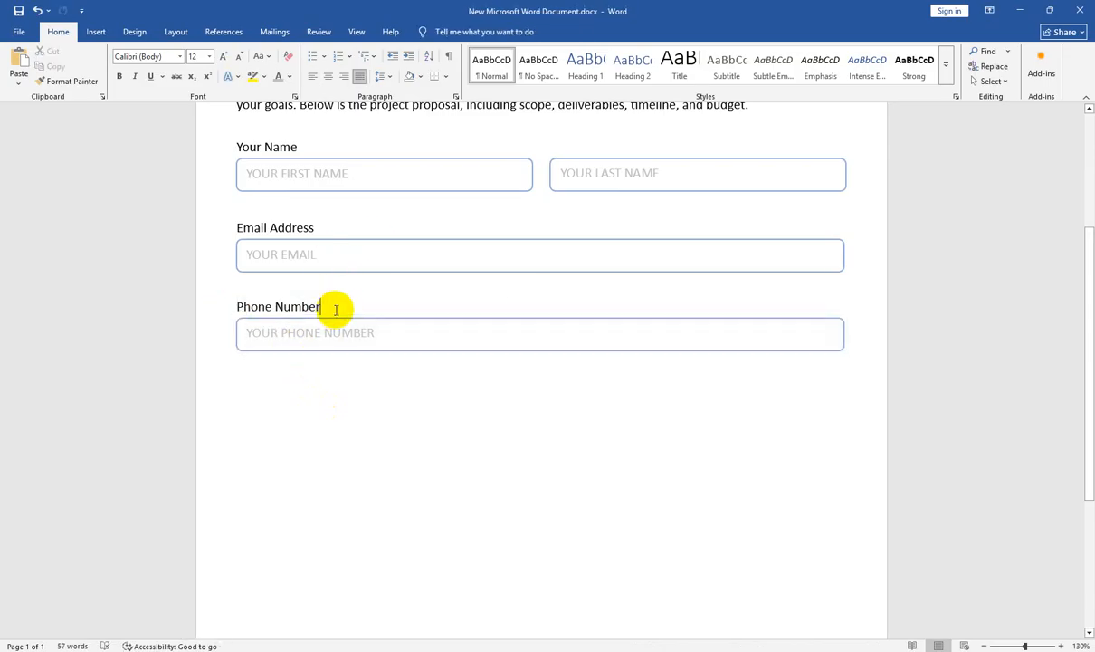
type("Phone Number")
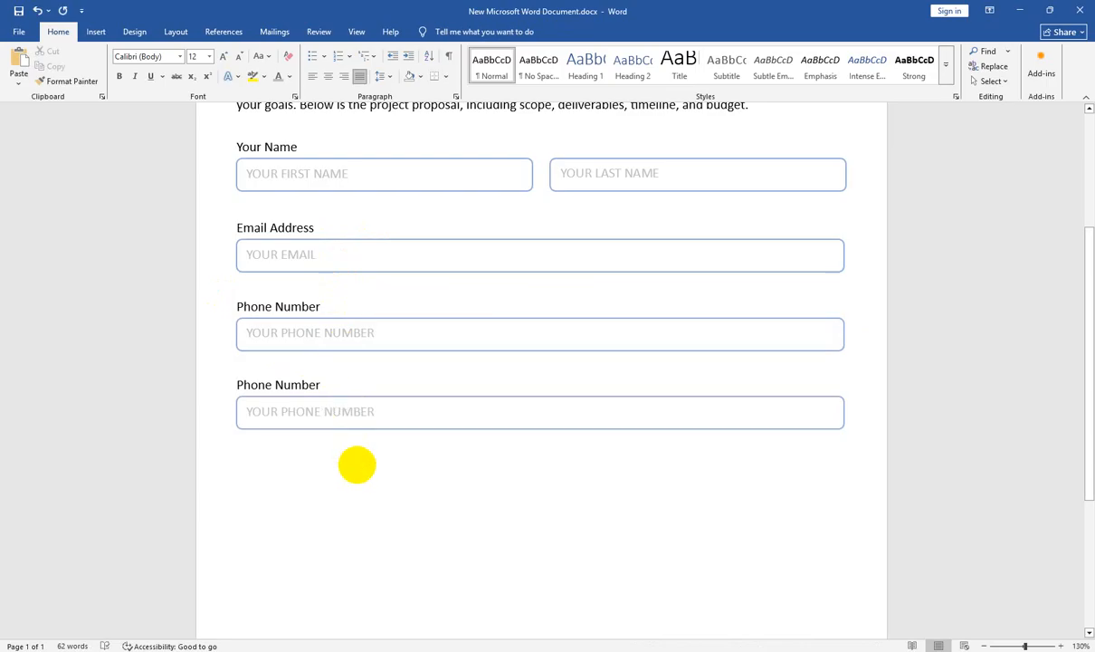
Step: Switch to the PDF in the browser and copy the "Please Describe Your Proposal" heading from the sample form
scroll(363, 465, "down", 1)
scroll(363, 466, "down", 2)
scroll(361, 465, "up", 3)
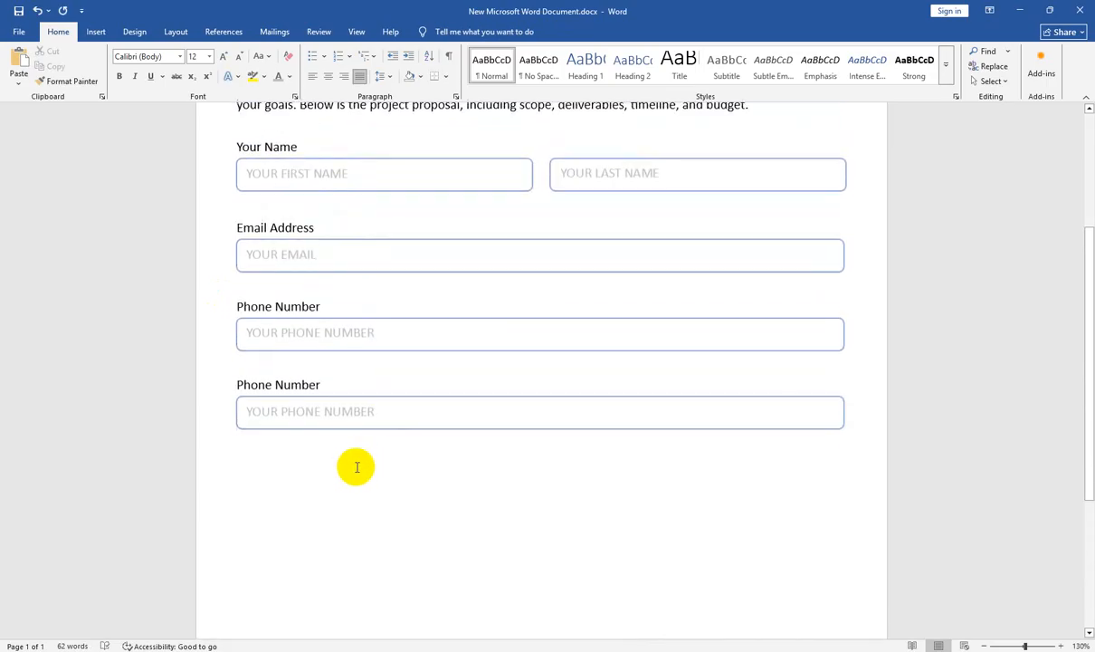
scroll(359, 466, "down", 2)
scroll(357, 467, "down", 5, "ctrl")
scroll(355, 465, "up", 2, "ctrl")
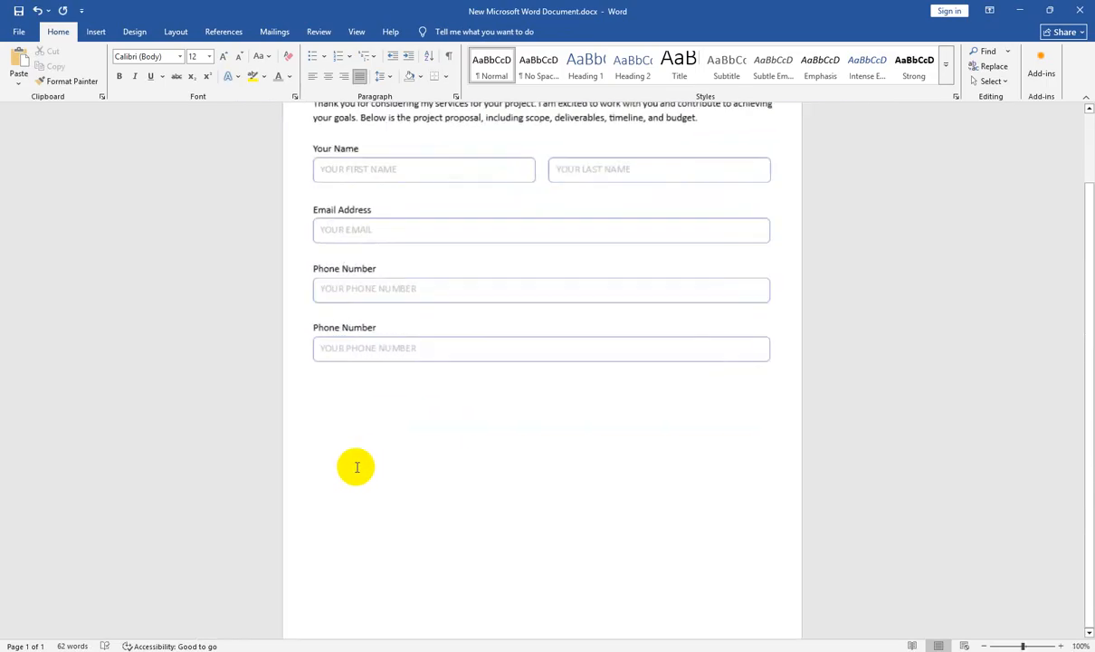
left_click(668, 650)
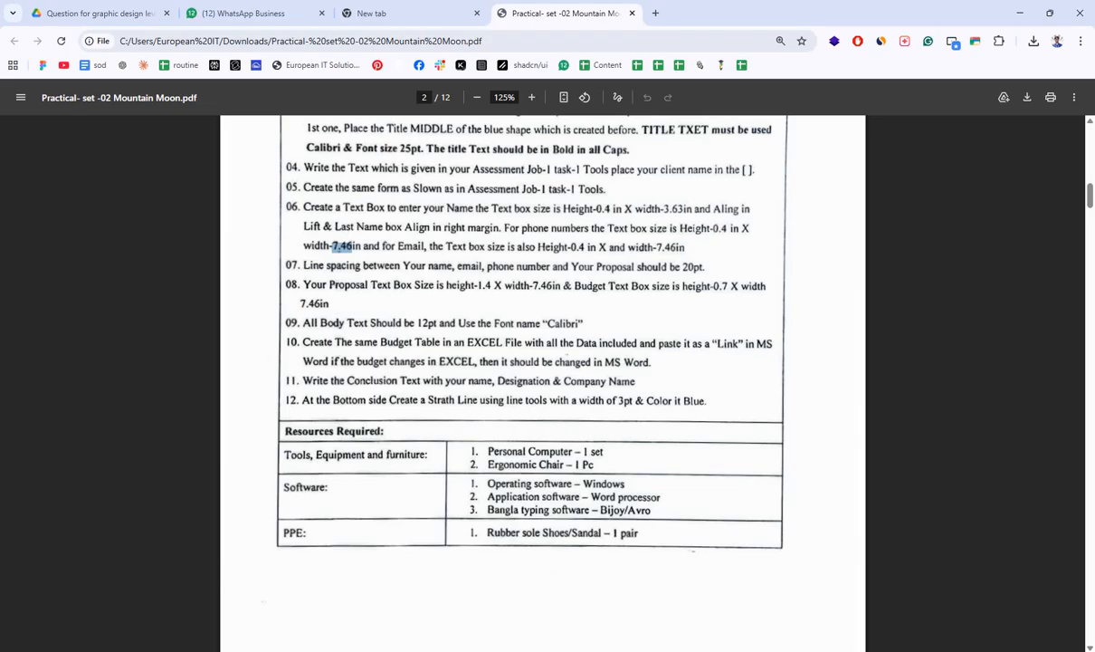
scroll(628, 365, "down", 10)
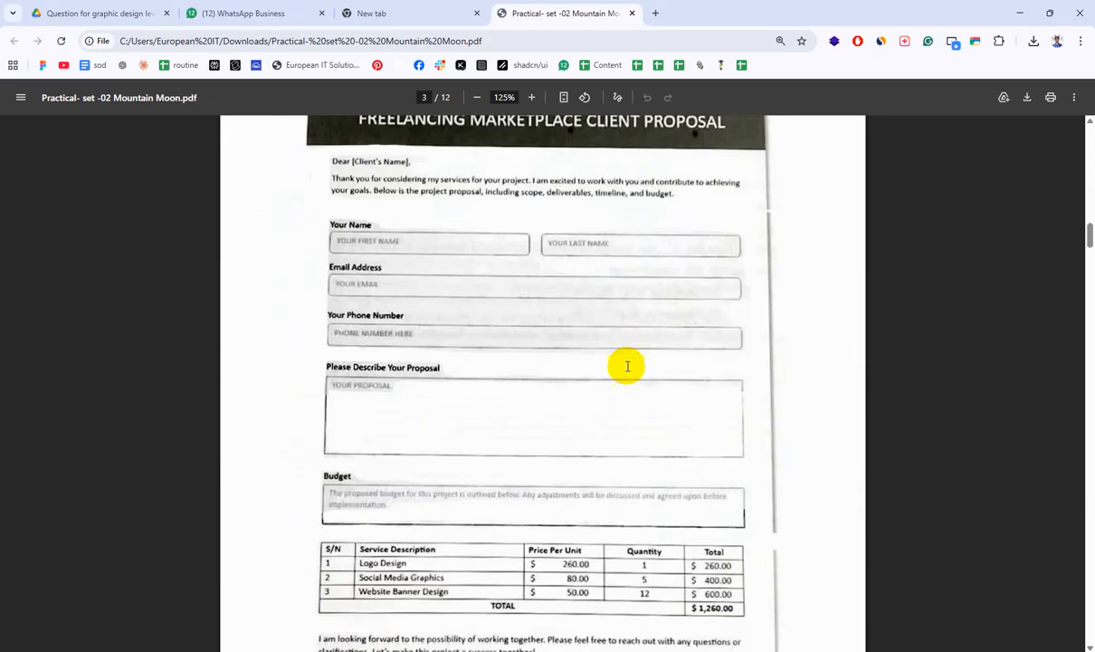
scroll(628, 367, "up", 1)
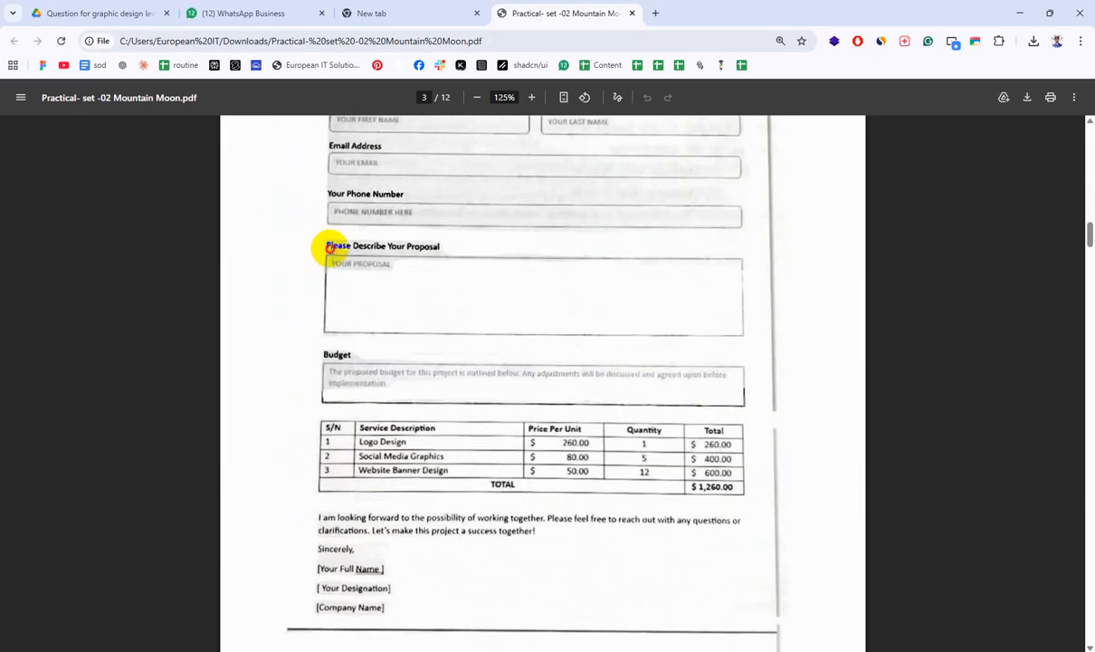
left_click_drag(329, 248, 436, 247)
key("ctrl+c")
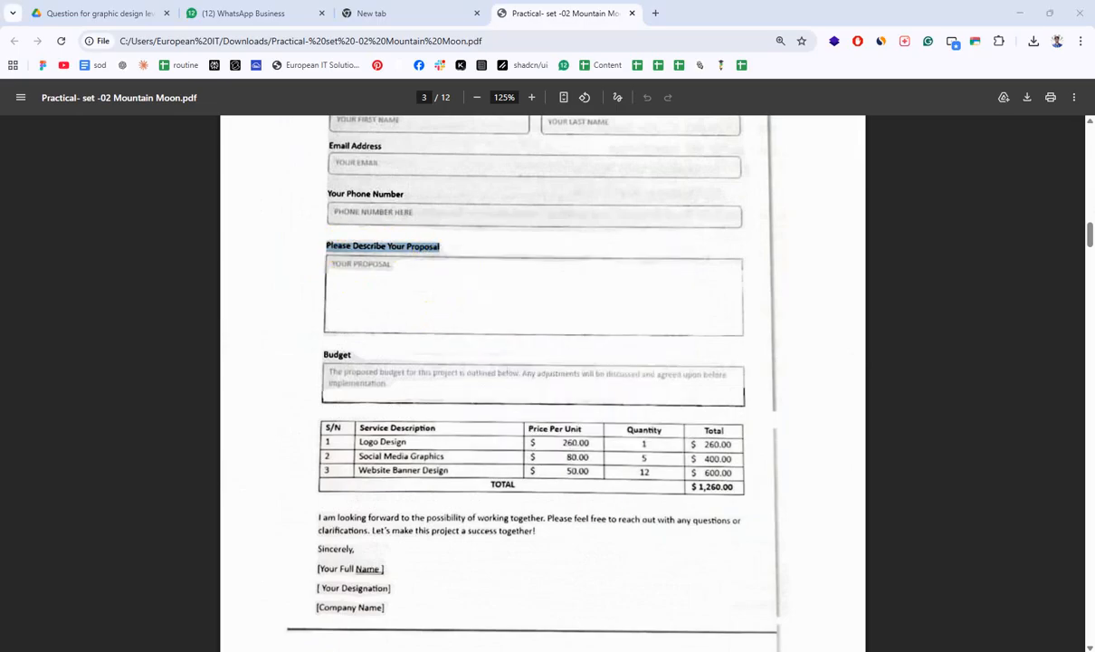
Step: Switch back to Word and replace the lower "Phone Number" label with the copied "Please Describe Your Proposal" text
left_click(778, 650)
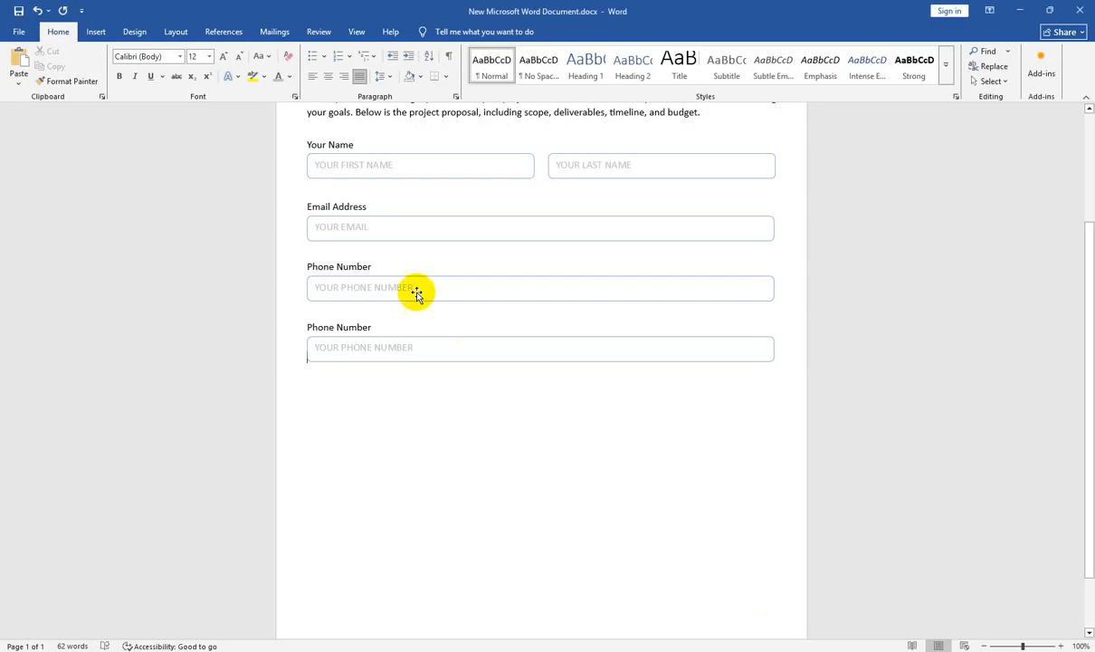
left_click(369, 327)
key("shift+Home")
key("ctrl+v")
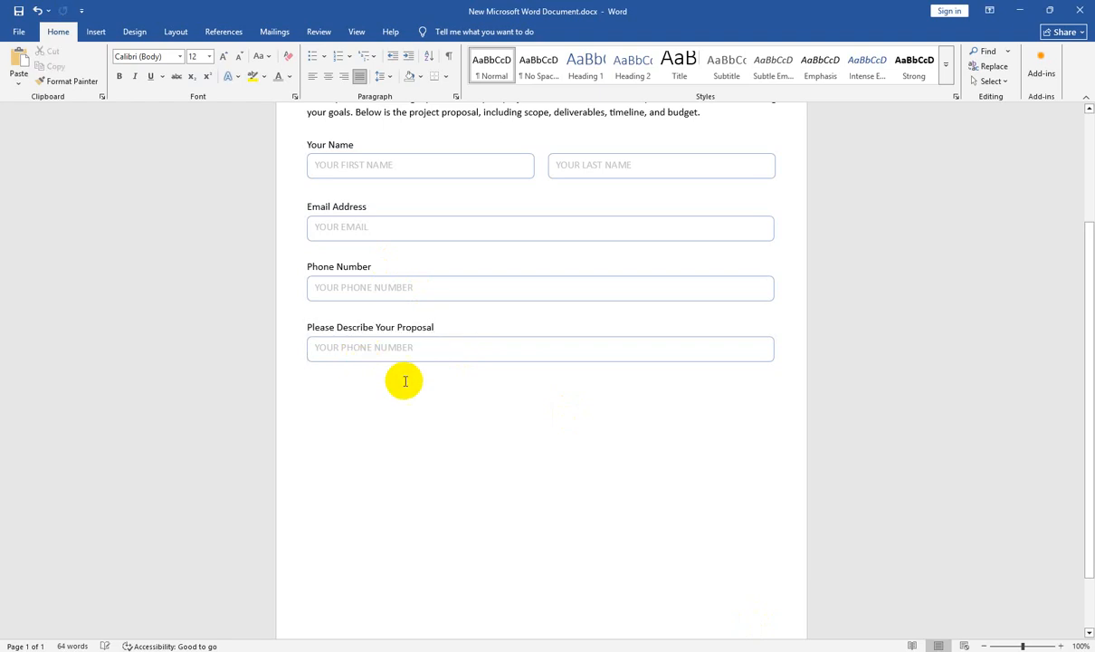
Step: Look up the proposal box size in the PDF specification and set the proposal box's height to 1.4" in Word
left_click(420, 347)
scroll(425, 371, "up", 4, "ctrl")
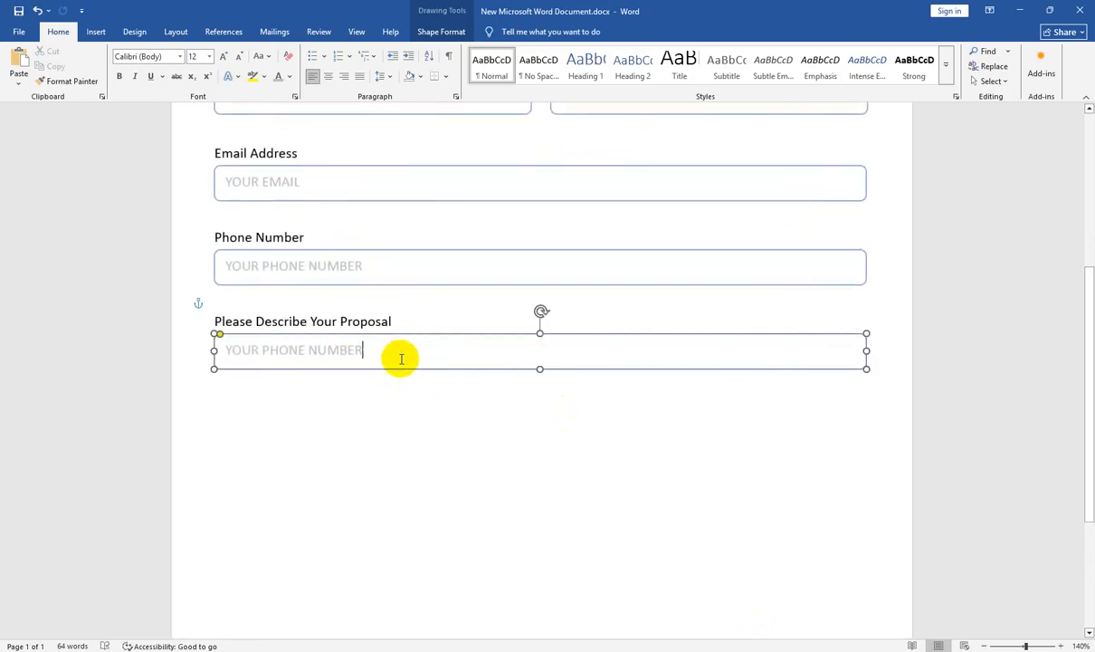
key("alt+Tab")
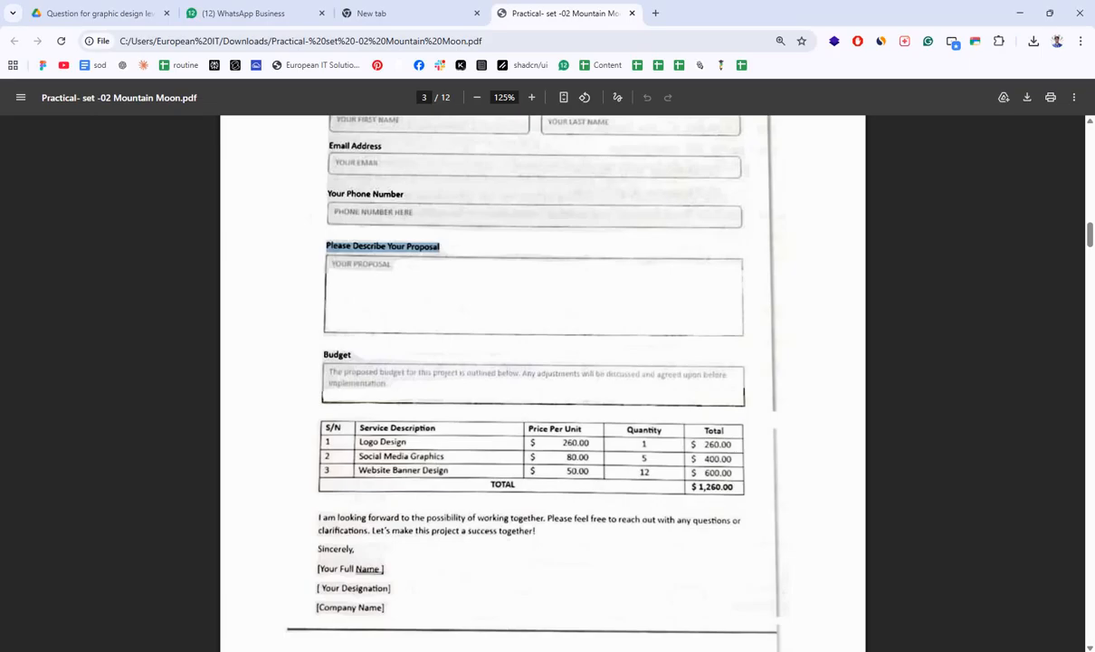
scroll(579, 335, "up", 7)
scroll(584, 341, "up", 3)
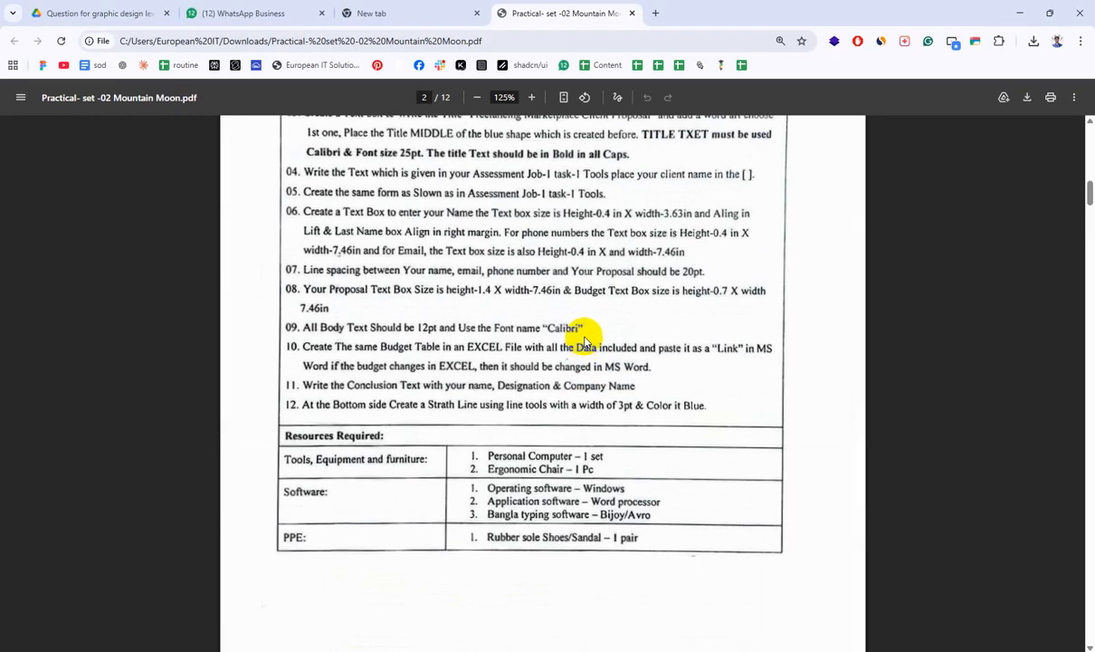
left_click_drag(378, 350, 493, 353)
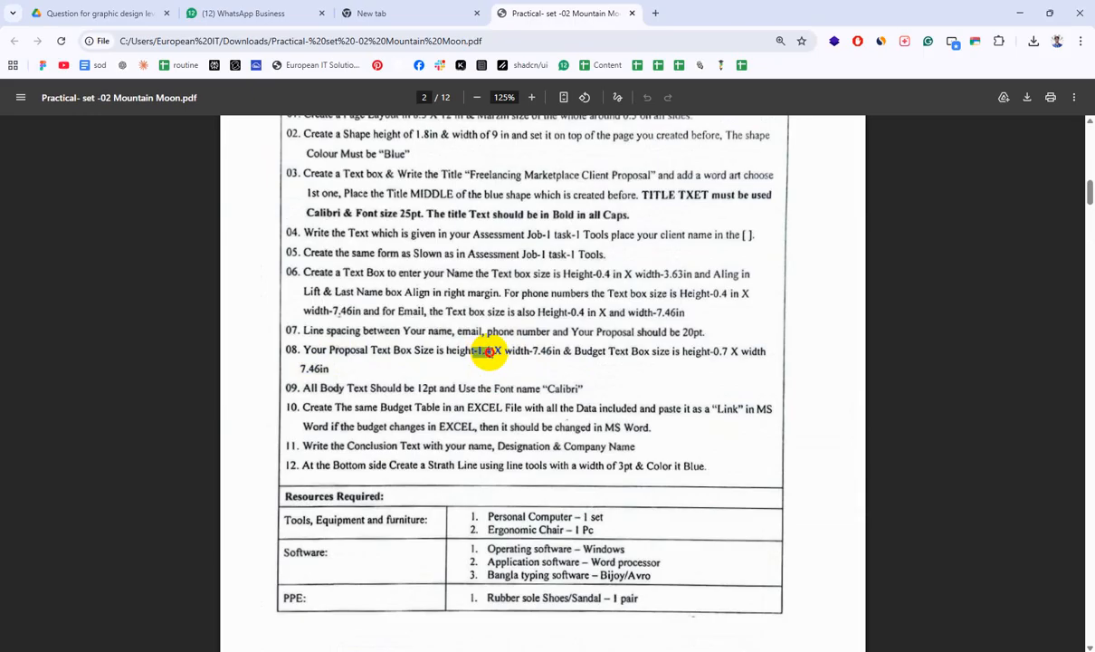
left_click(753, 650)
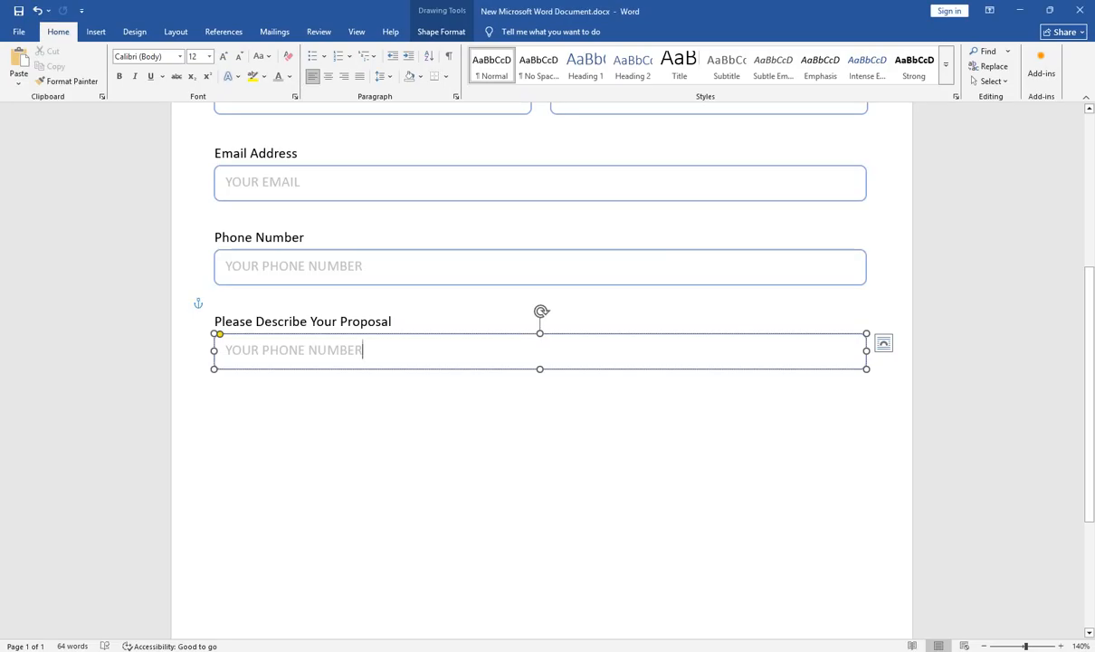
left_click(390, 431)
left_click(313, 369)
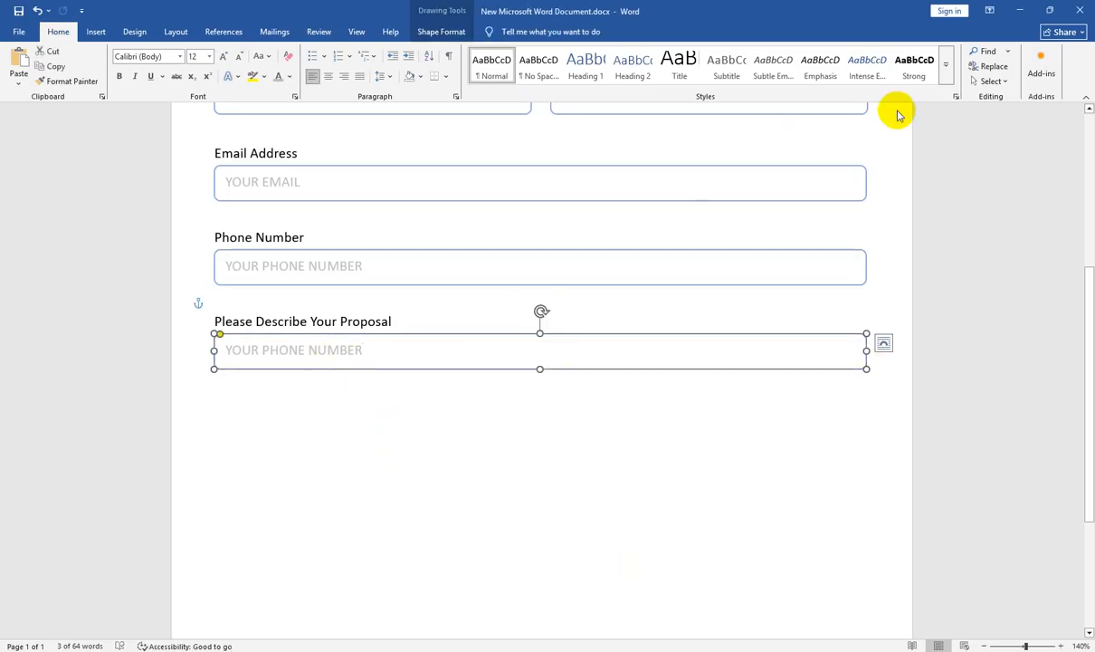
left_click(442, 32)
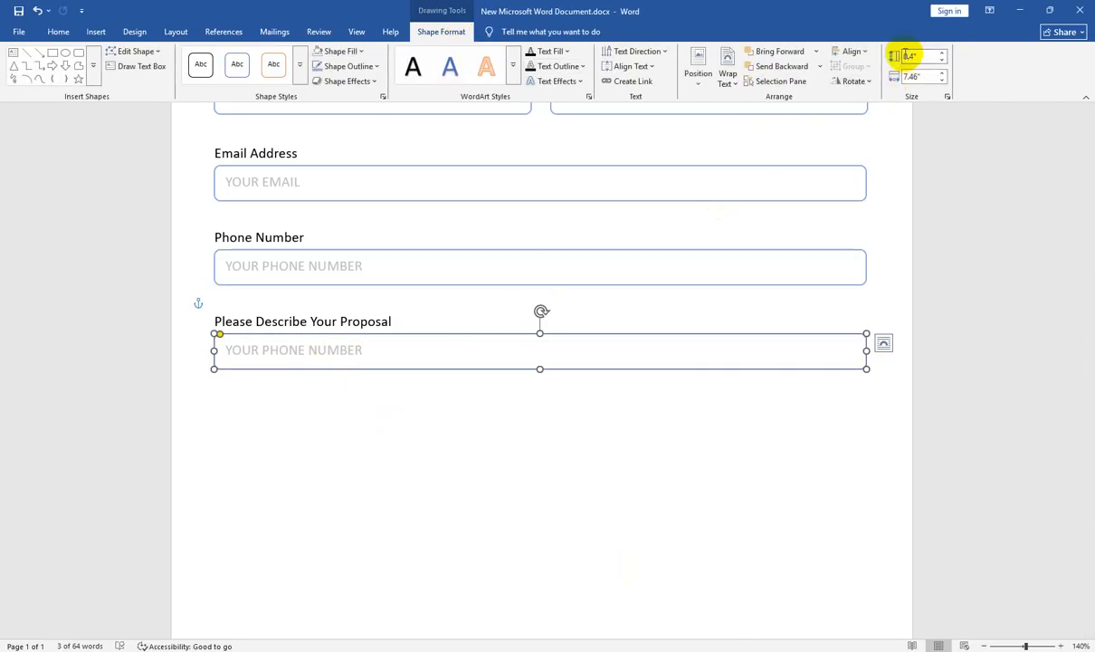
left_click(909, 57)
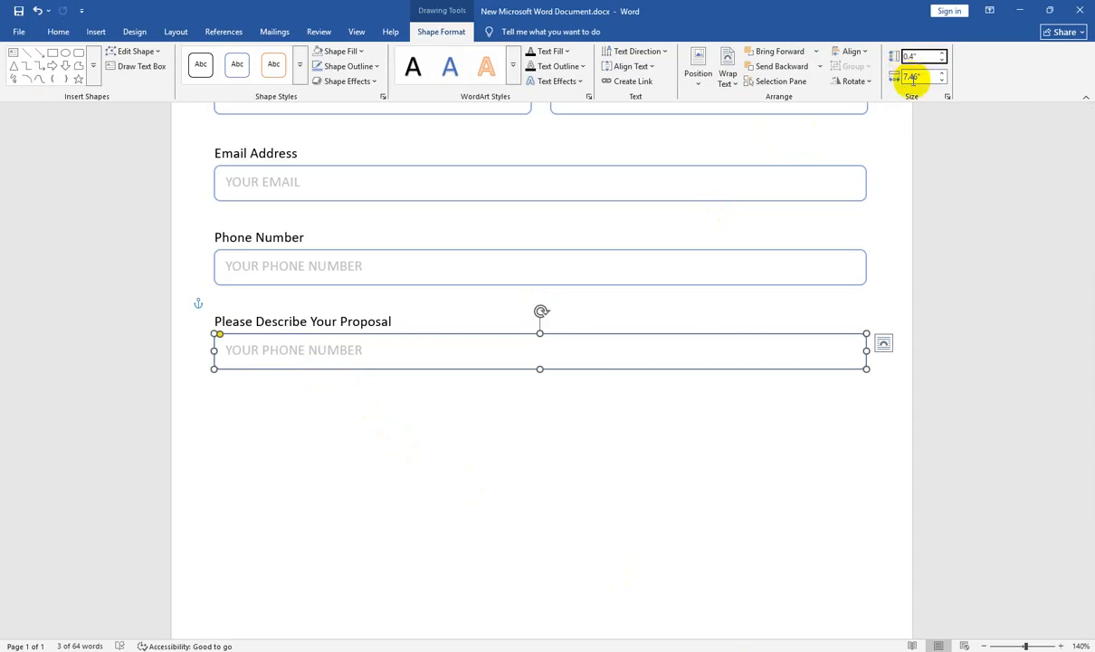
type("1")
key("Return")
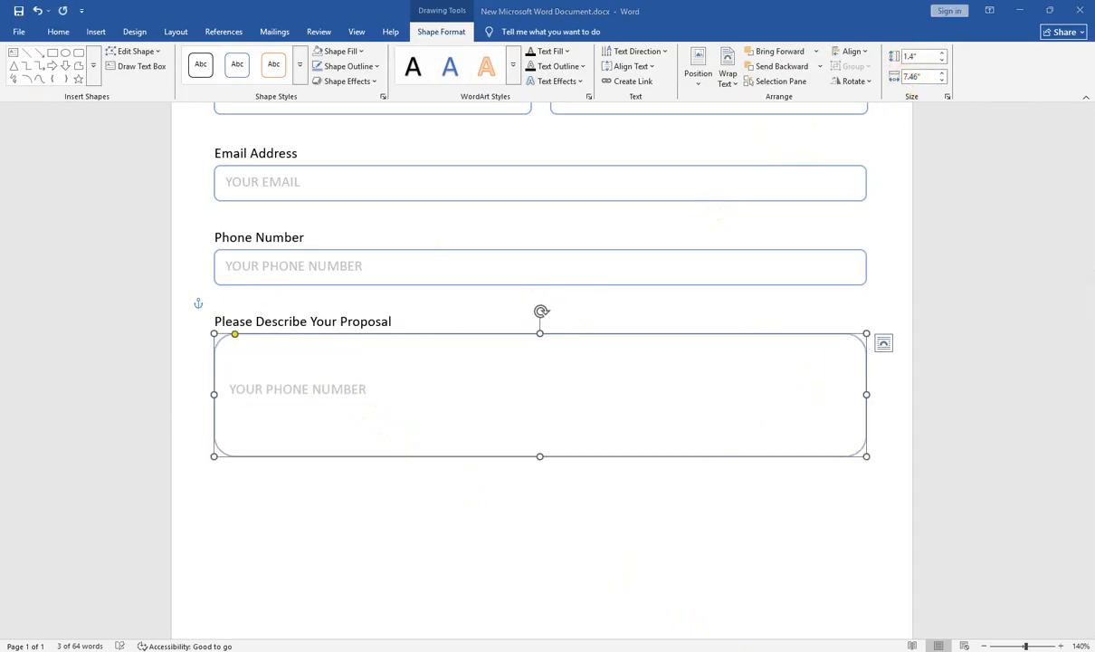
Step: Check the sample form in the PDF, then square off the proposal box's rounded corners and make its outline near-black
left_click(685, 650)
scroll(570, 335, "down", 10)
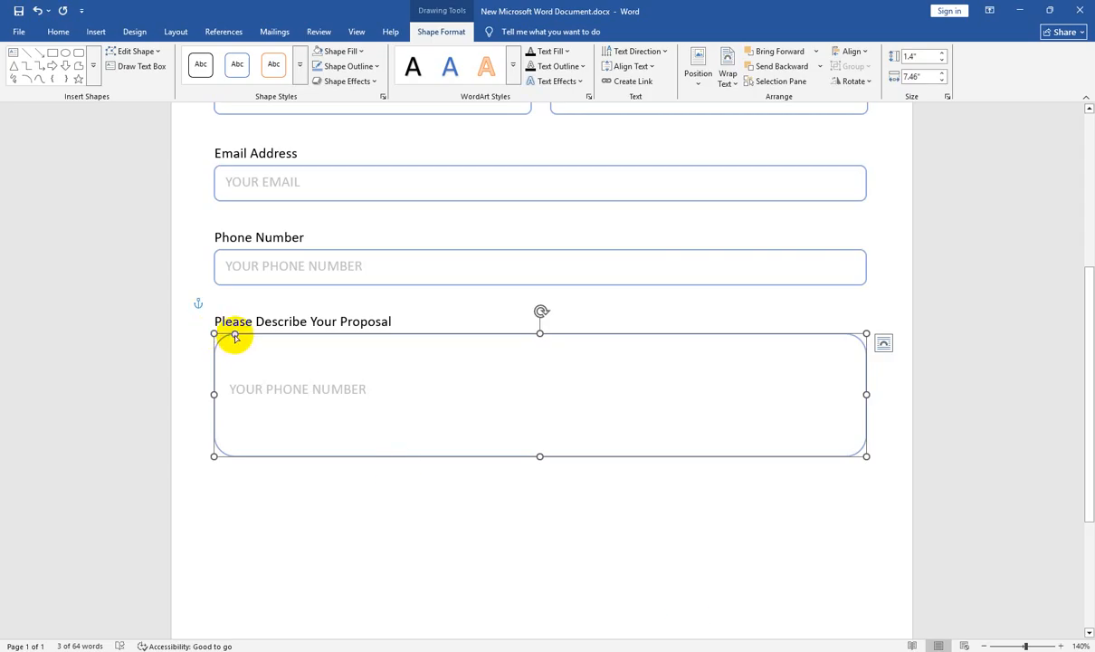
left_click(228, 335)
left_click(189, 329)
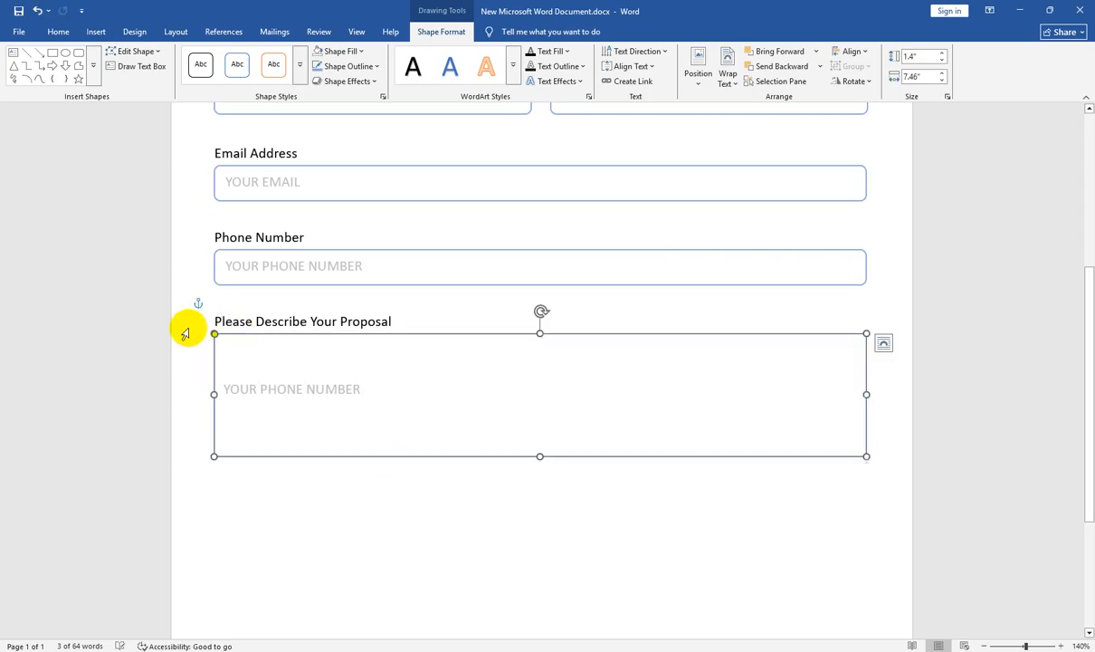
left_click(337, 67)
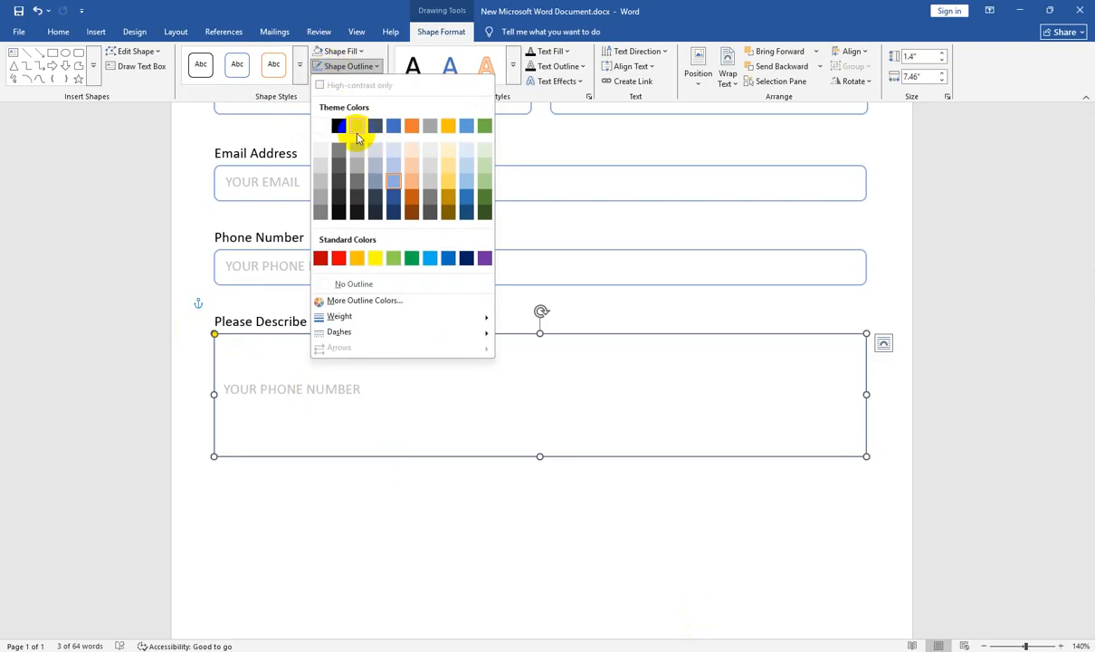
left_click(339, 196)
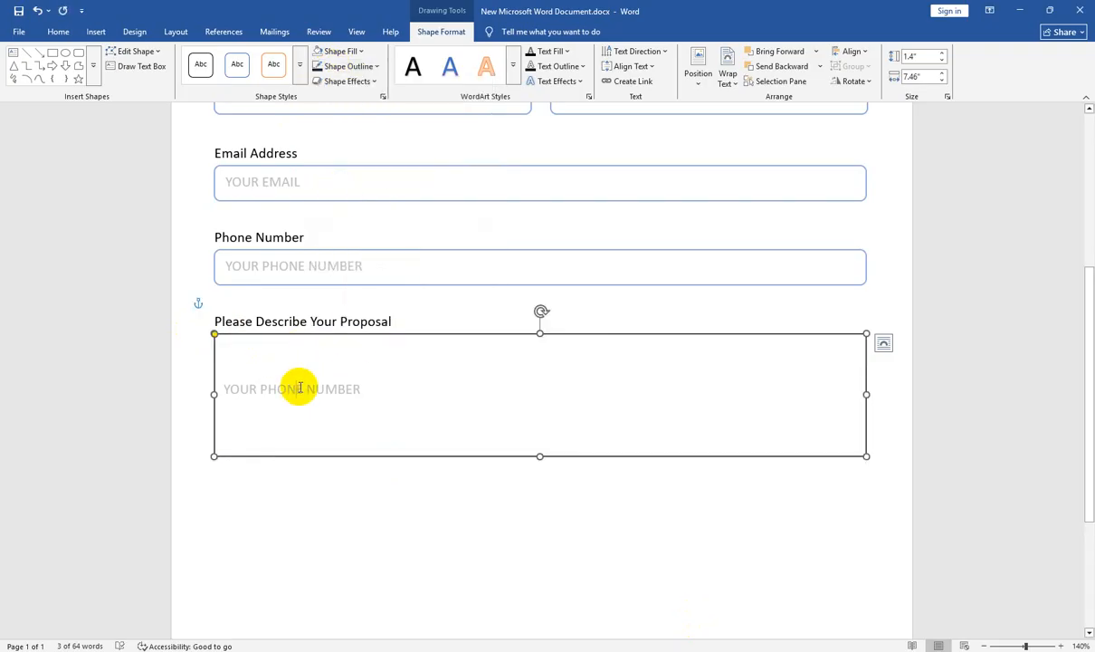
Step: Check the placeholder in the PDF sample form and replace the proposal box's text with "YOUR PROPOSAL"
triple_click(300, 389)
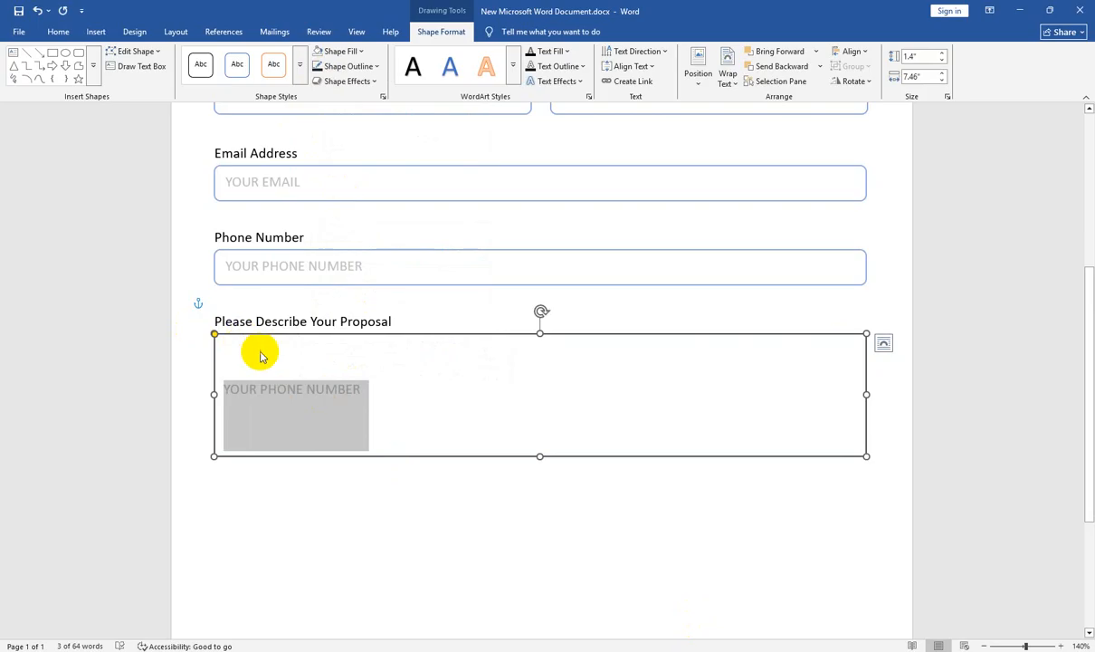
left_click(706, 650)
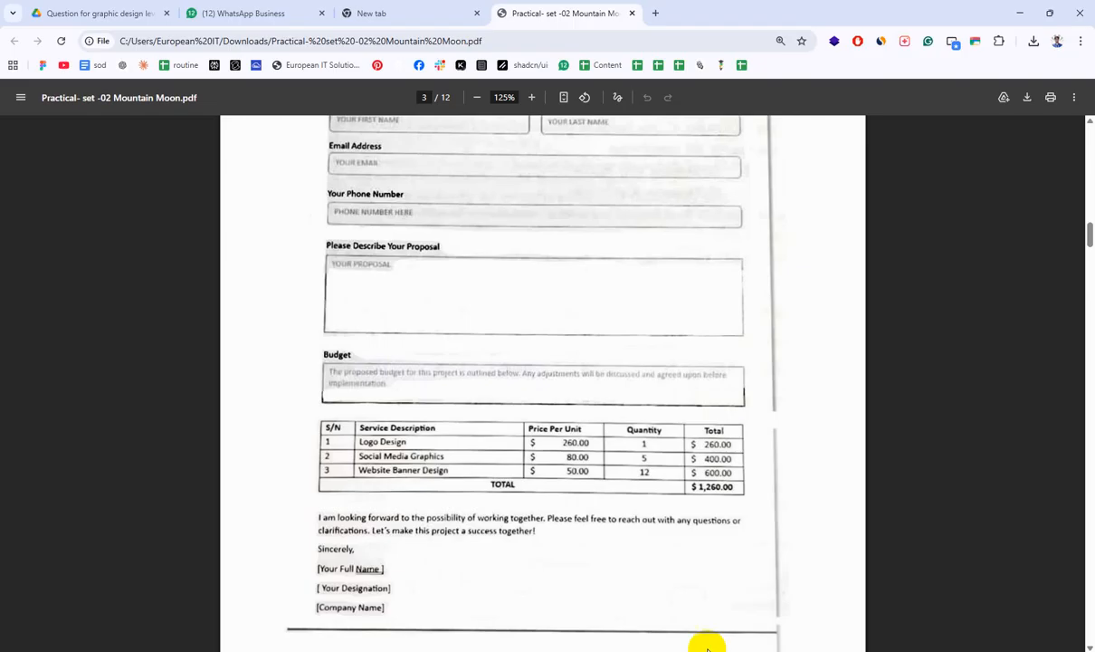
scroll(692, 523, "down", 6)
scroll(692, 524, "up", 5)
scroll(692, 524, "down", 1)
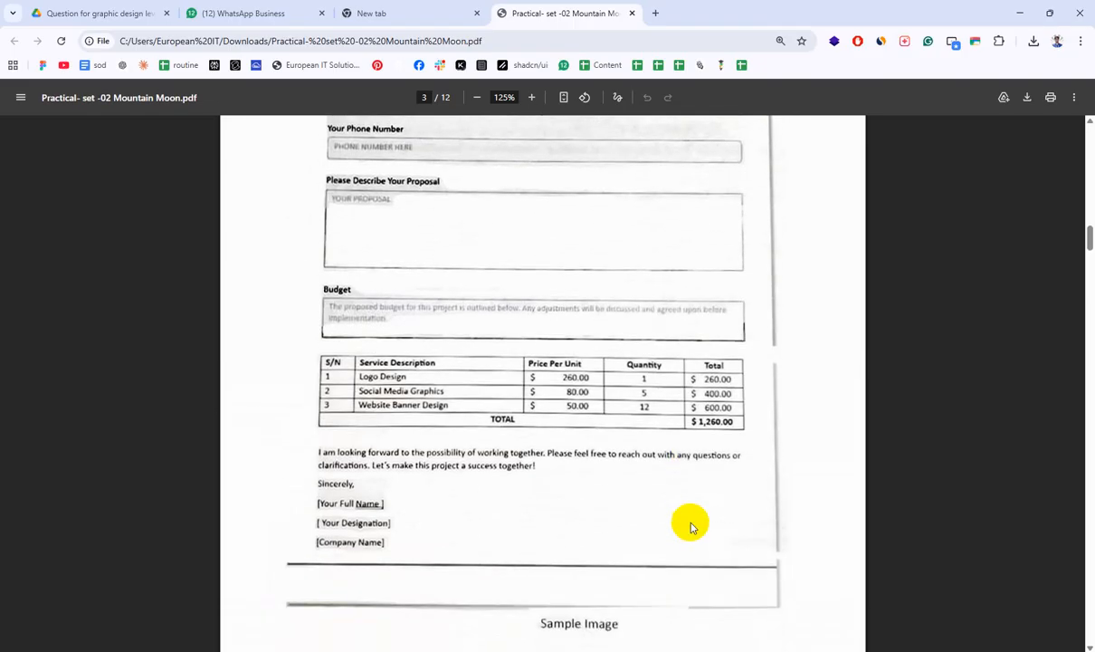
left_click(706, 650)
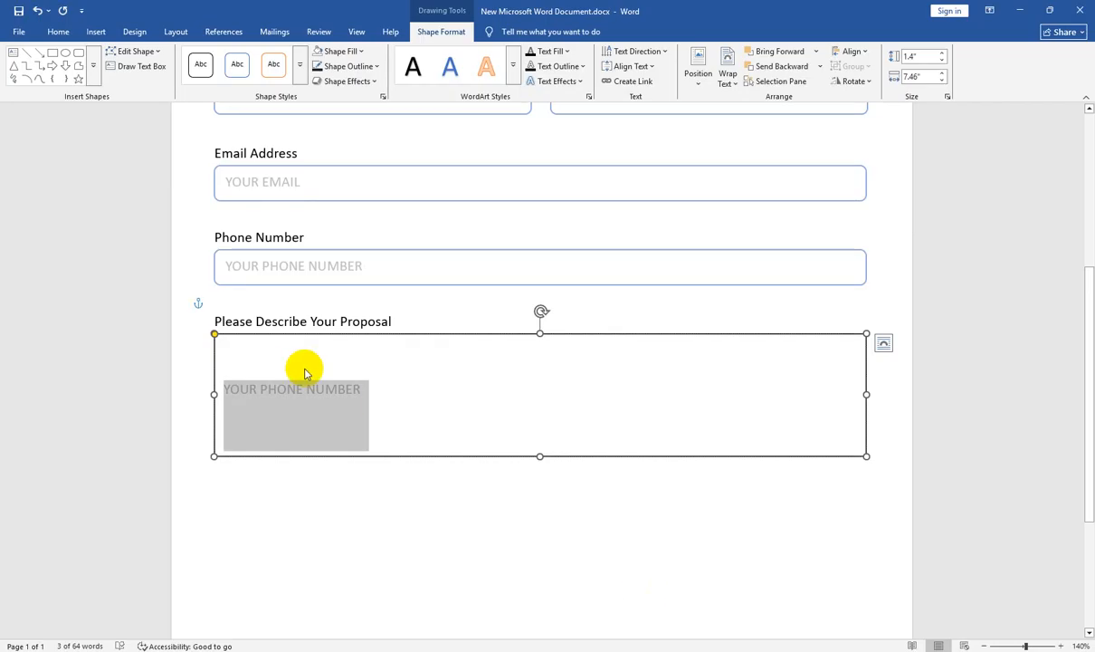
key("BackSpace")
type("YOUR PROPOSAL")
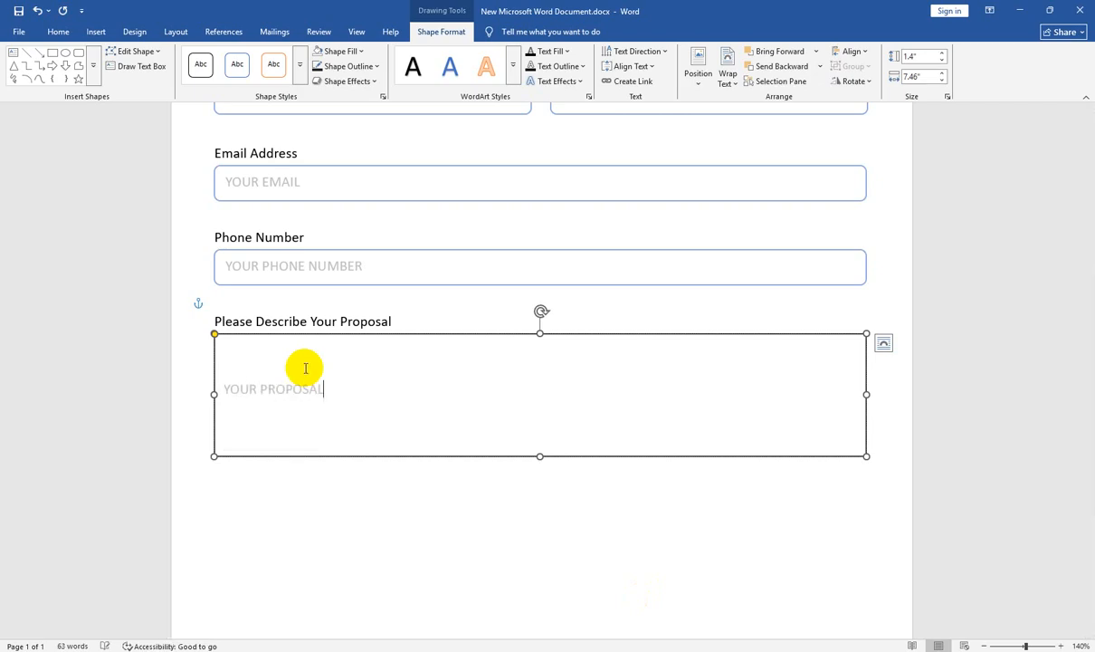
Step: Align the "YOUR PROPOSAL" text to the top of the proposal box
scroll(306, 368, "up", 1)
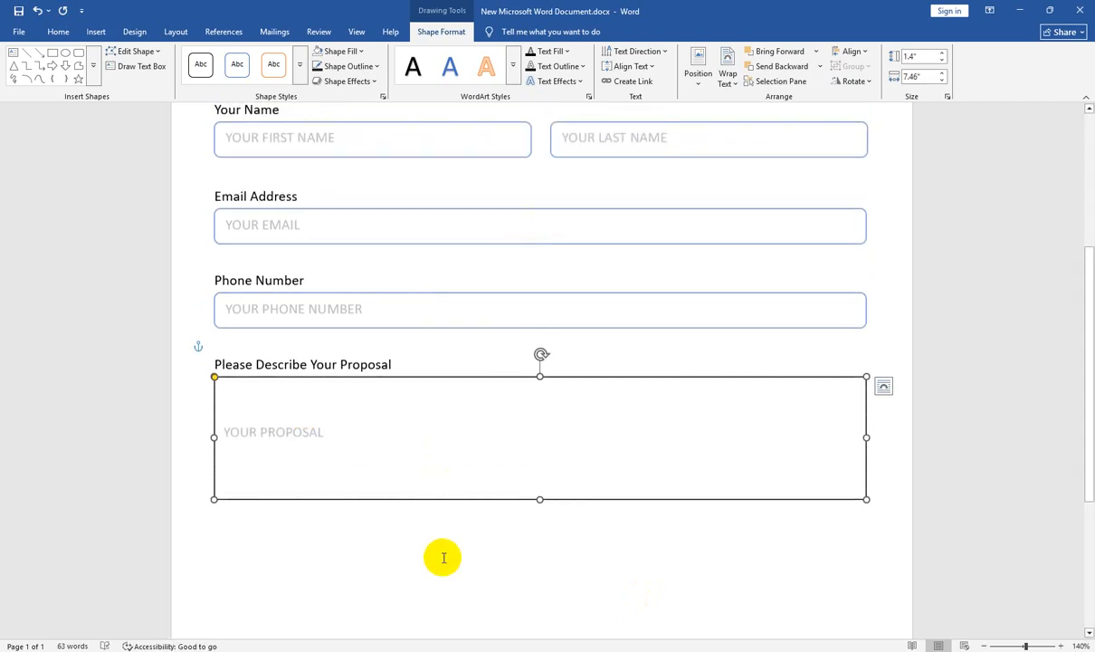
left_click(423, 528)
left_click(371, 445)
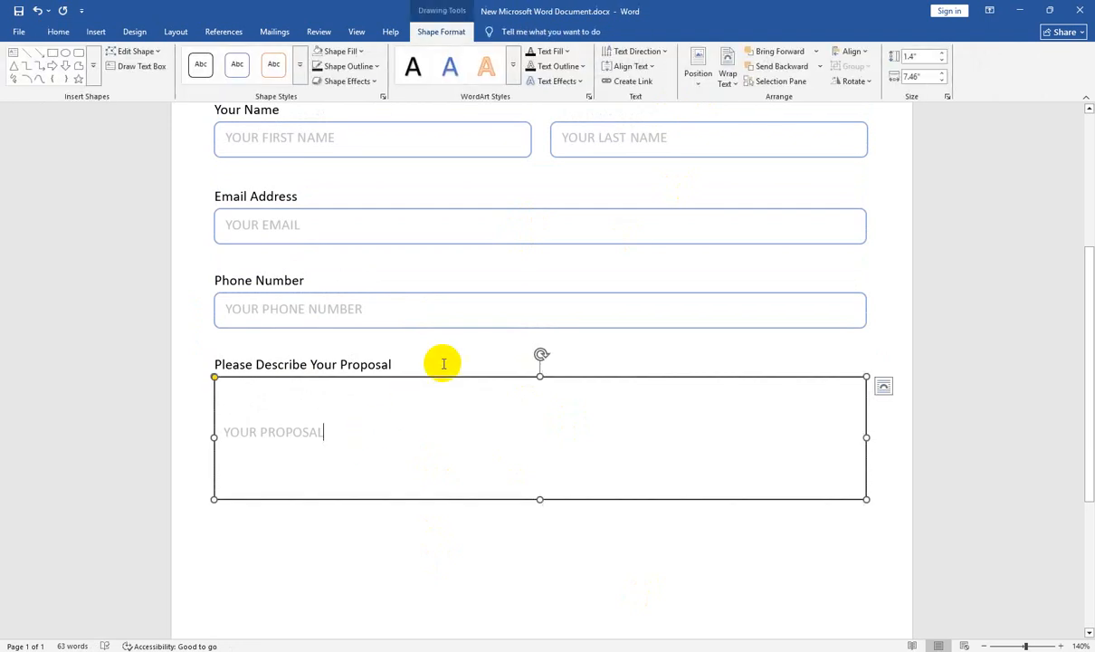
left_click(650, 69)
left_click(644, 93)
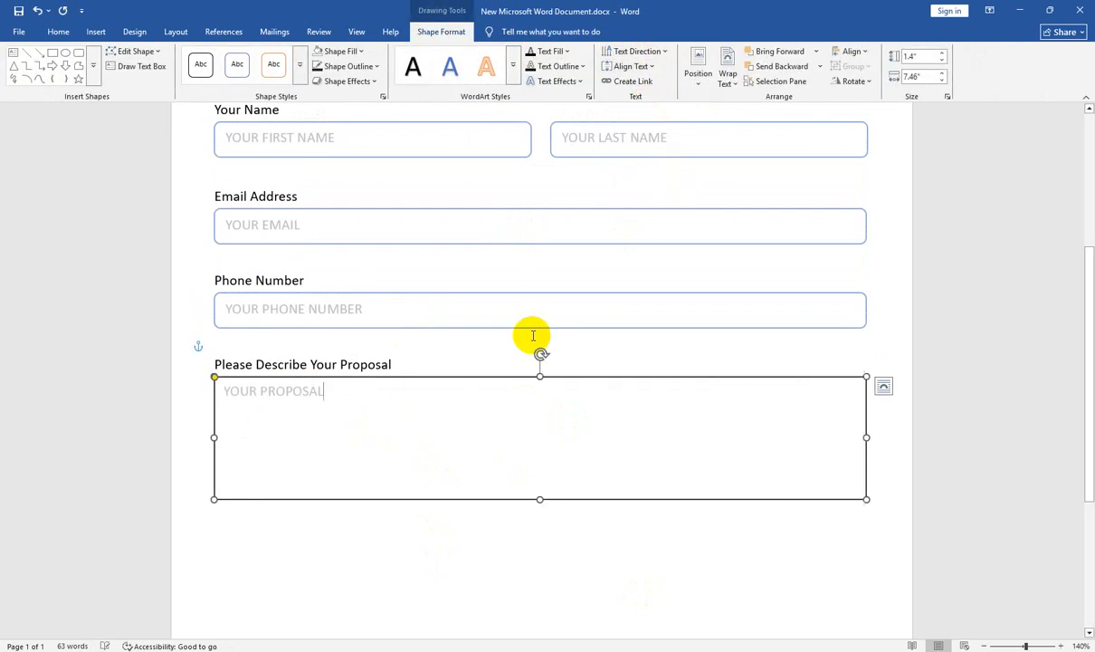
scroll(308, 371, "down", 6)
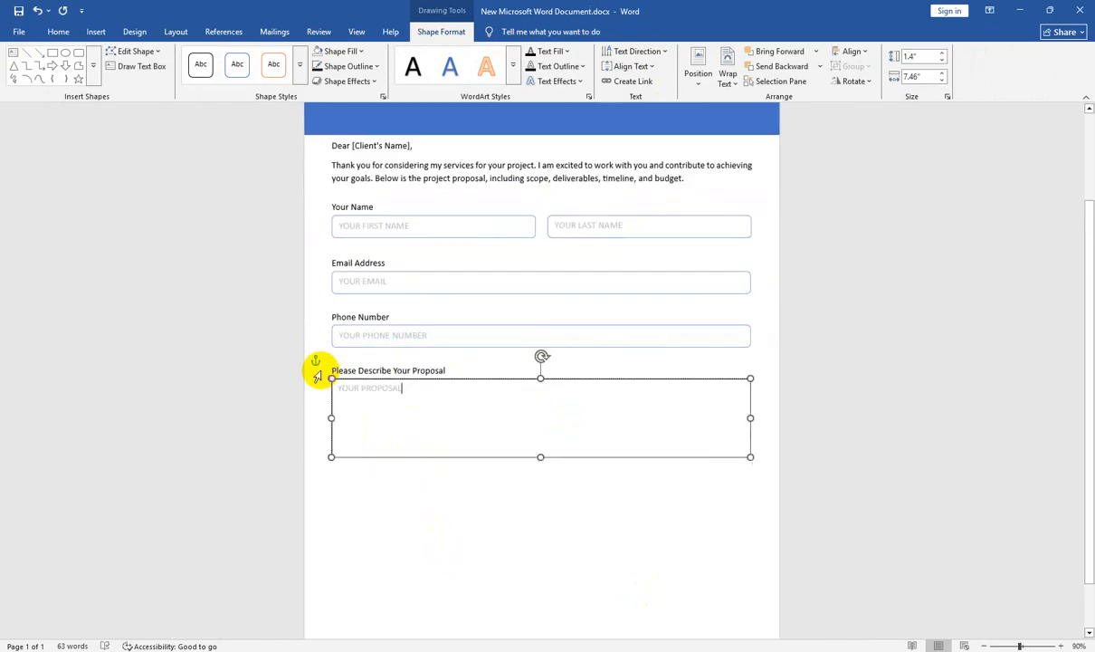
left_click(631, 549)
scroll(633, 551, "up", 4)
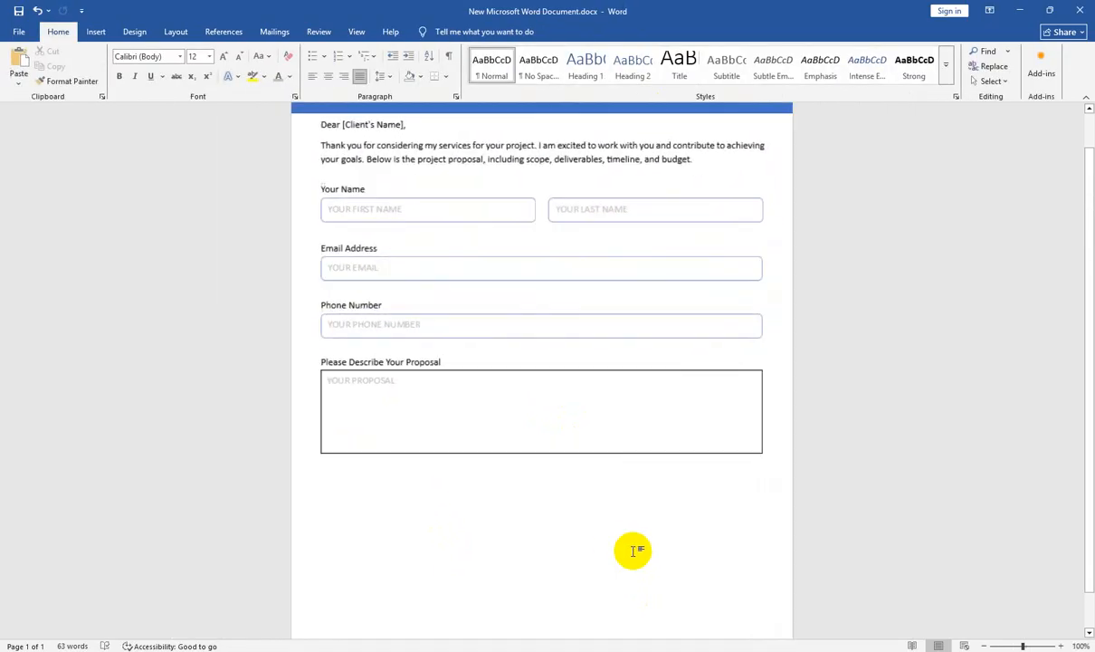
scroll(631, 547, "down", 2)
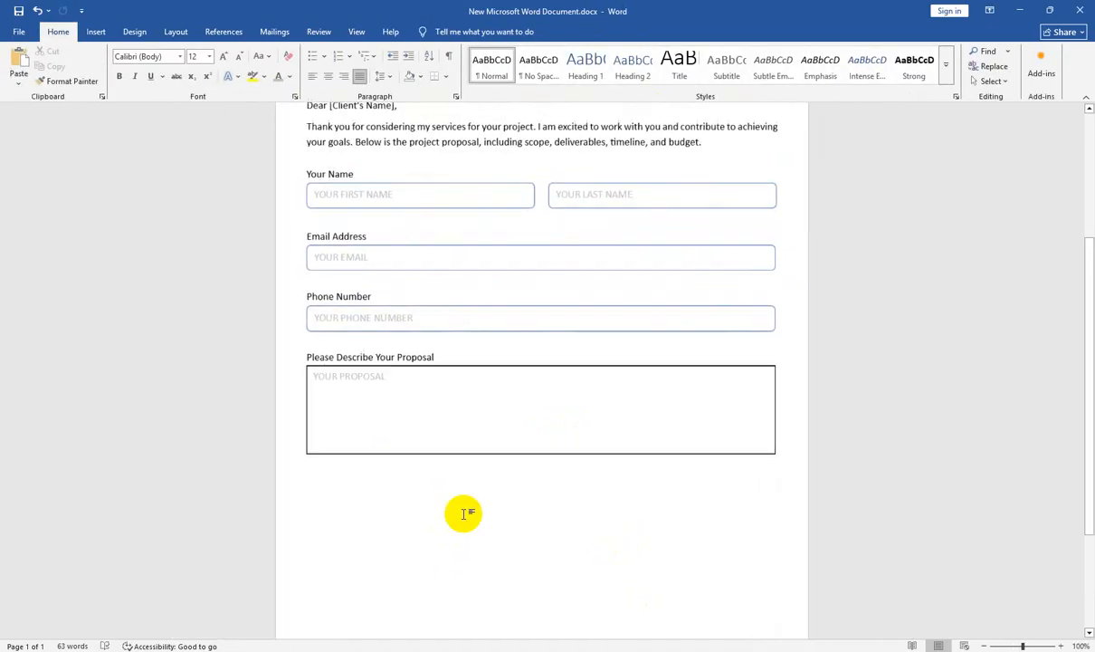
Step: Duplicate the "Please Describe Your Proposal" label with its box and place the copy directly below the original
left_click(335, 384)
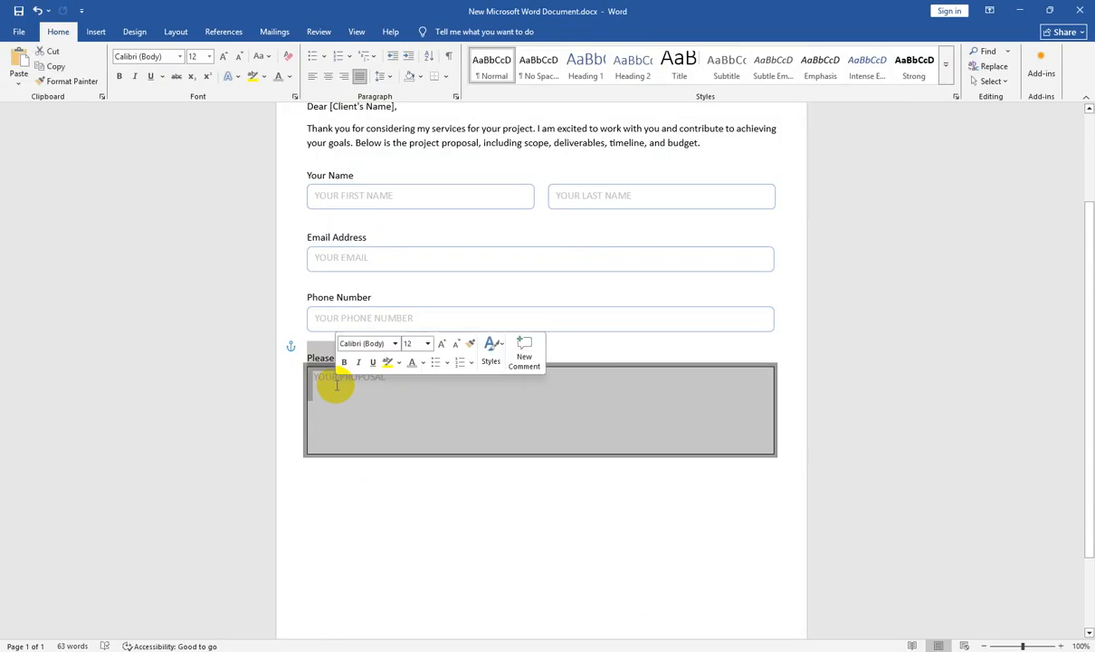
left_click(333, 456)
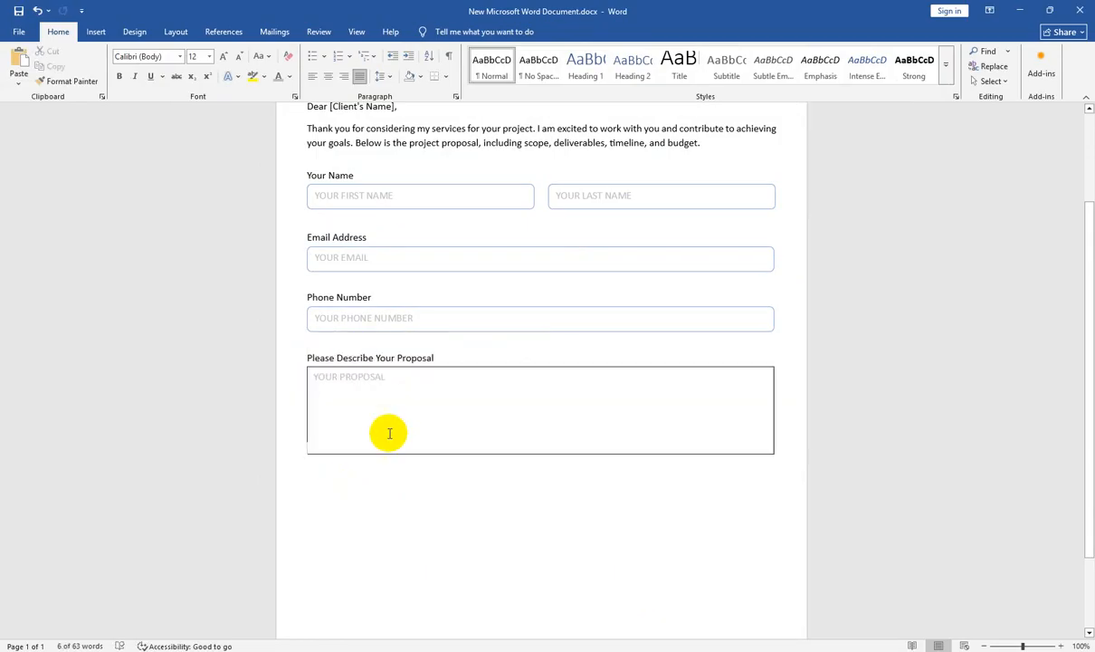
key("Return")
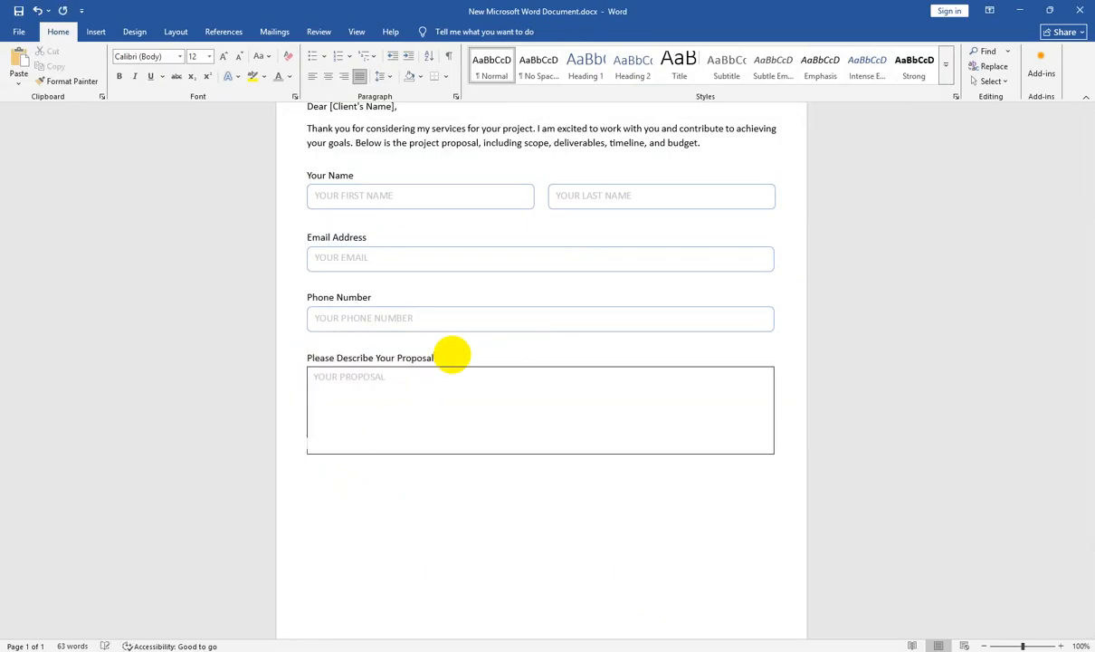
type("Please Describe Your Proposal YOUR PROPOSAL")
scroll(454, 351, "down", 1)
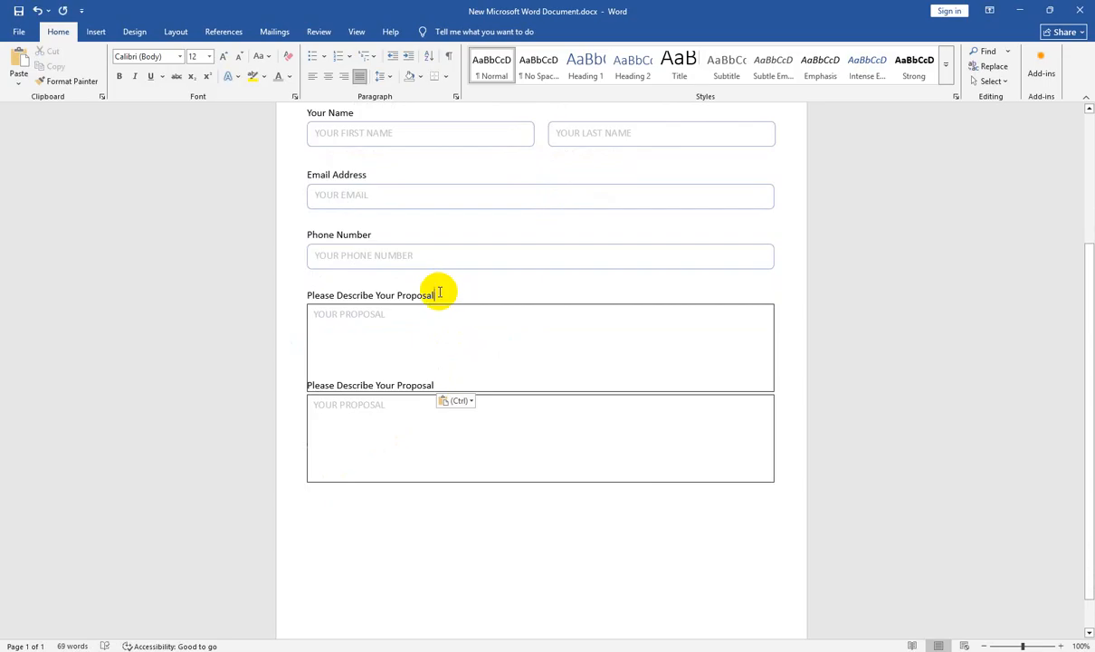
scroll(443, 293, "down", 1)
scroll(425, 525, "up", 5, "ctrl")
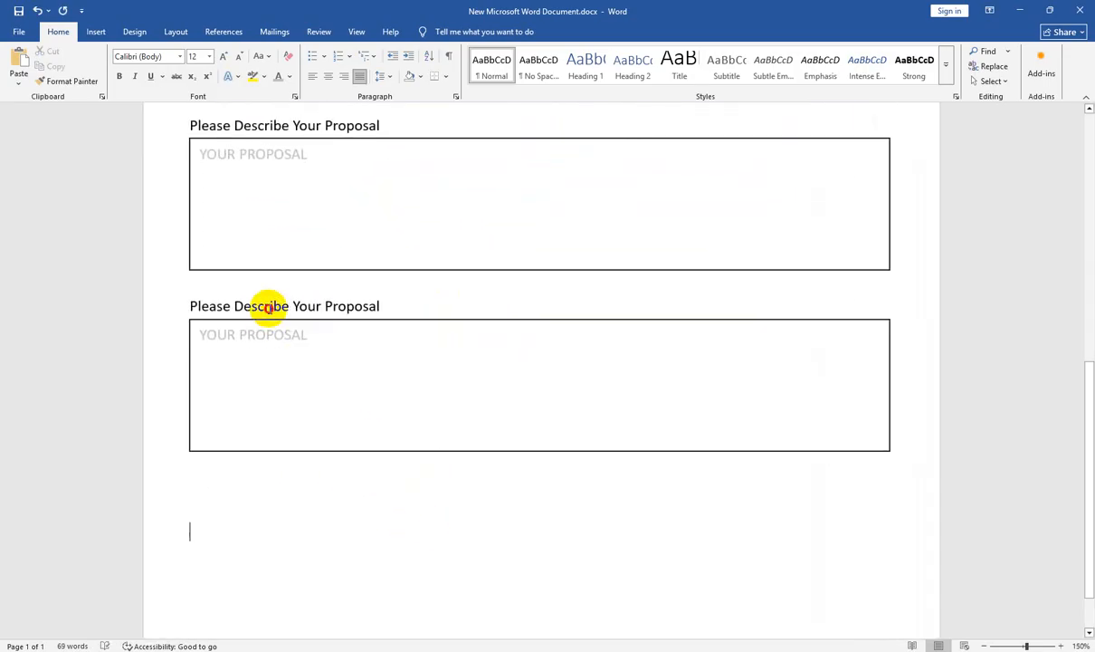
Step: Check the next label in the PDF sample form, then replace the duplicated label in Word with "Budget"
double_click(269, 308)
left_click(269, 308)
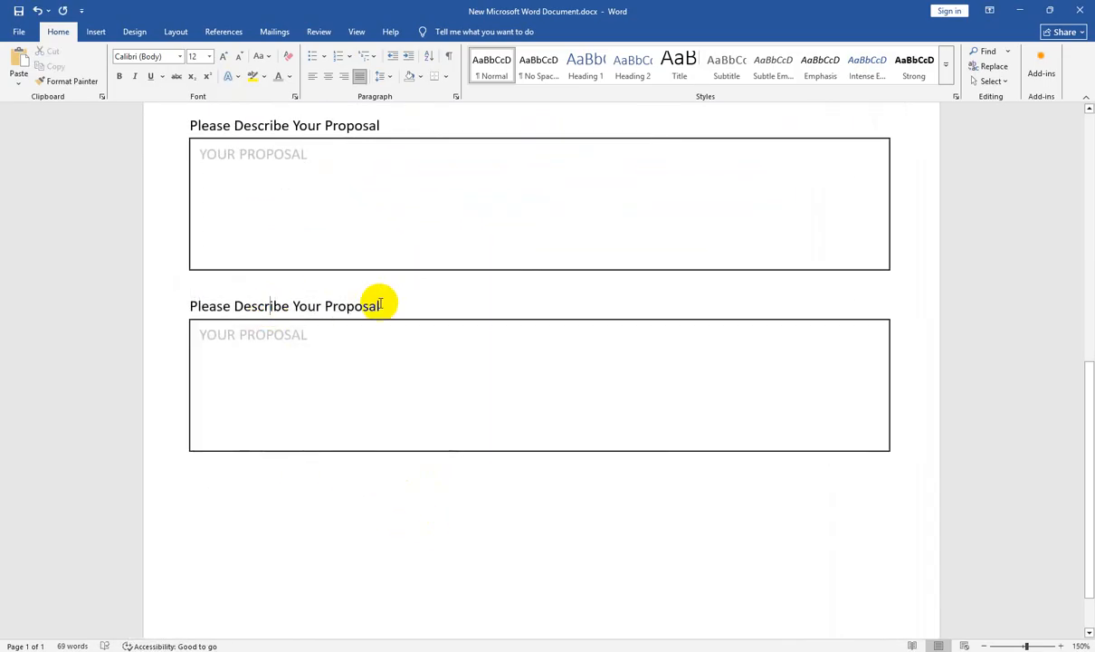
left_click_drag(380, 304, 200, 296)
left_click(217, 306)
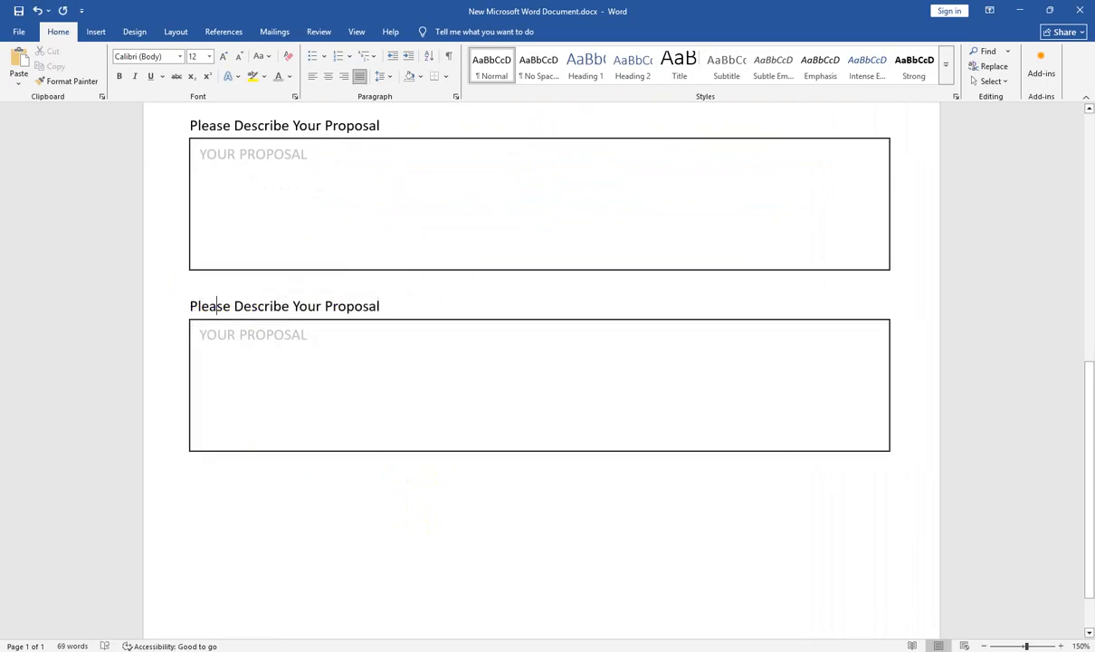
key("alt+Tab")
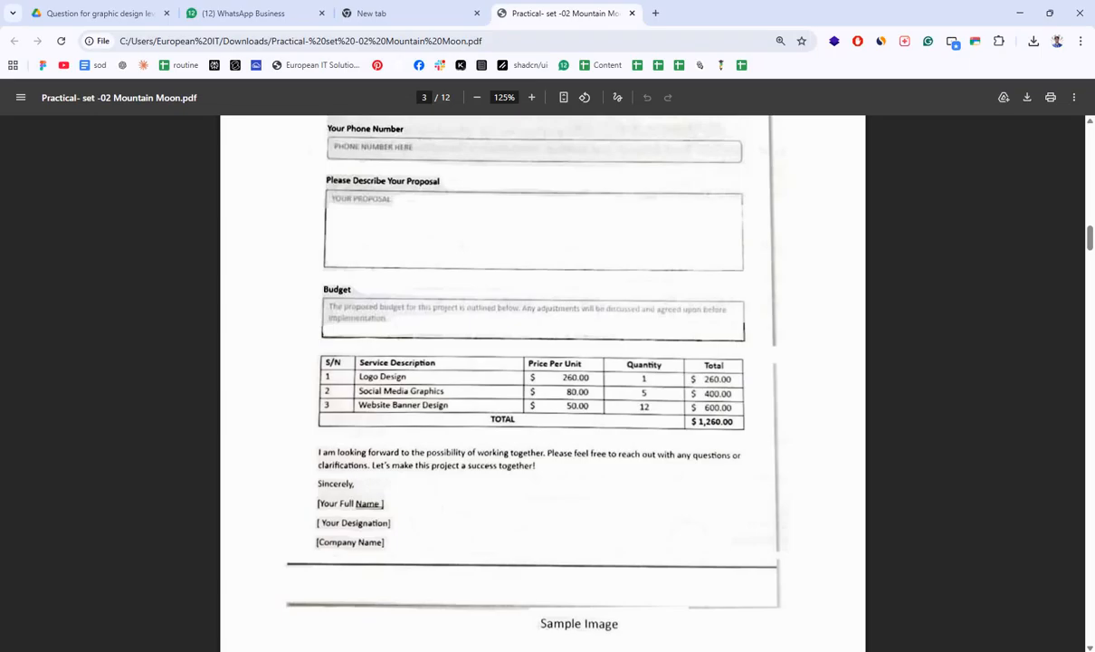
key("alt+Tab")
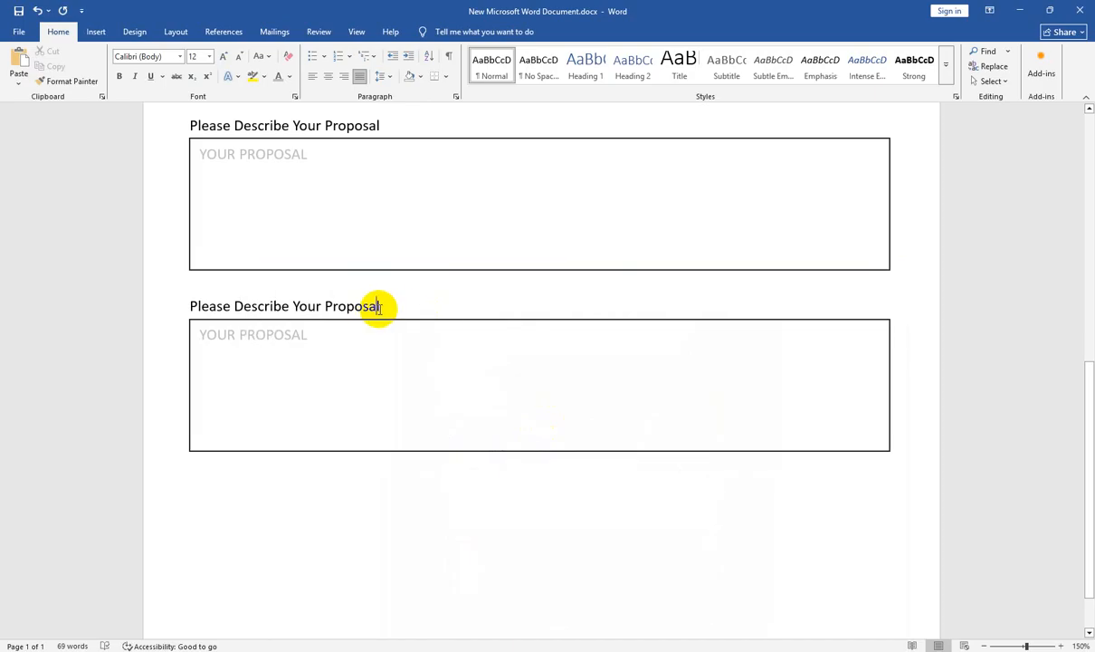
triple_click(379, 307)
type("Budget")
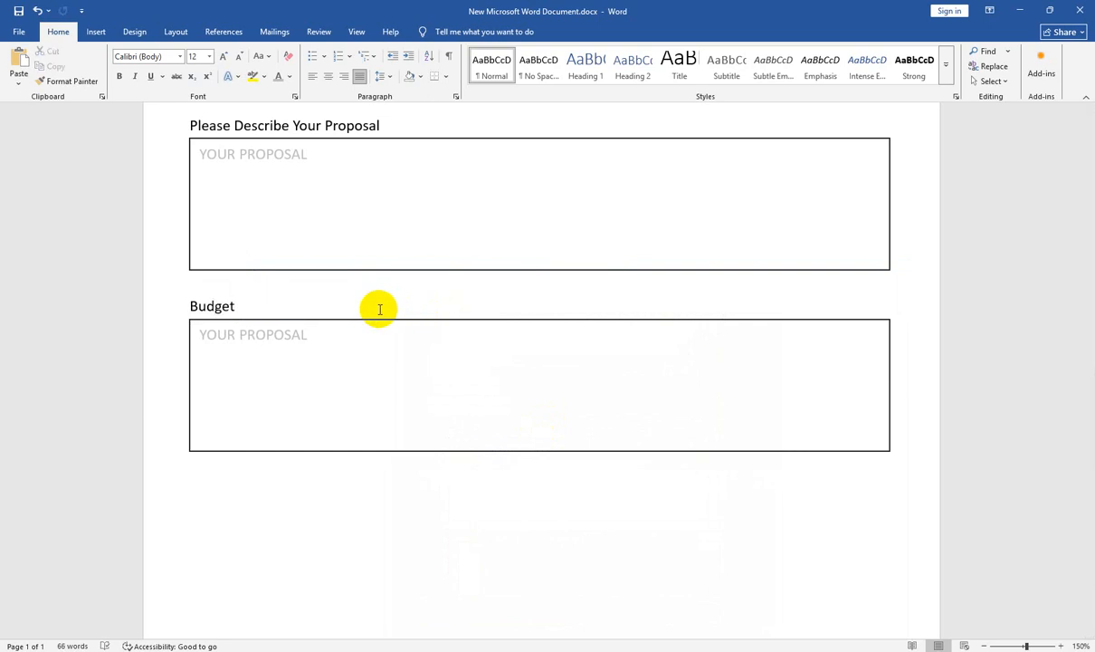
Step: Look up the Budget text box size in the PDF specification and set the Budget box's height to 0.7" in Word
scroll(380, 310, "down", 1)
left_click(365, 323)
left_click(634, 650)
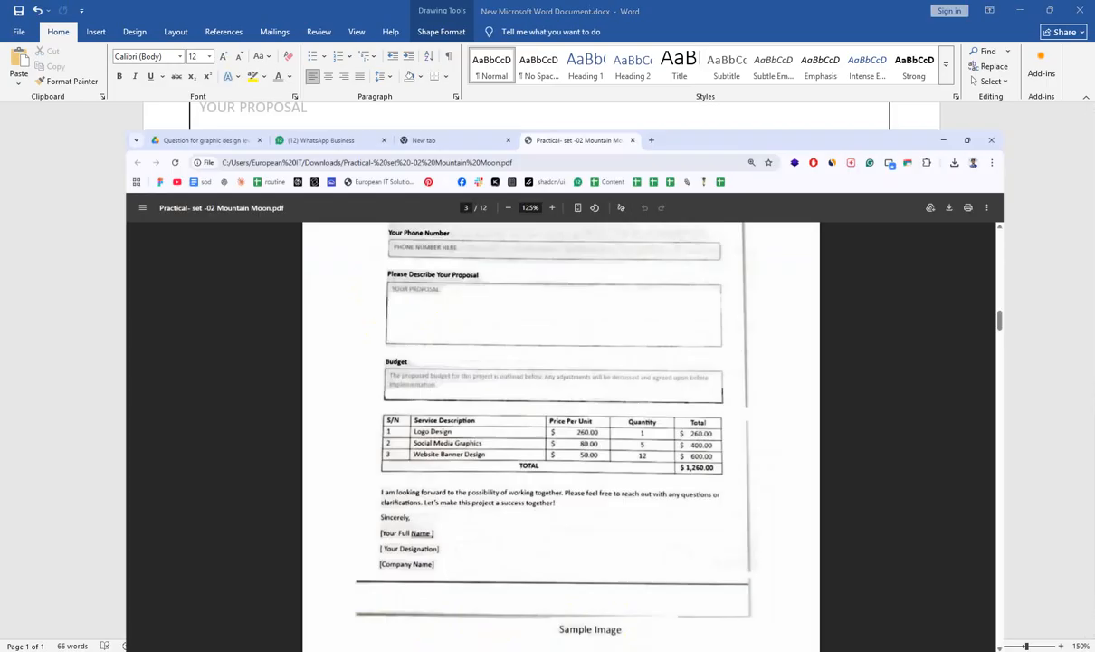
scroll(511, 367, "up", 8)
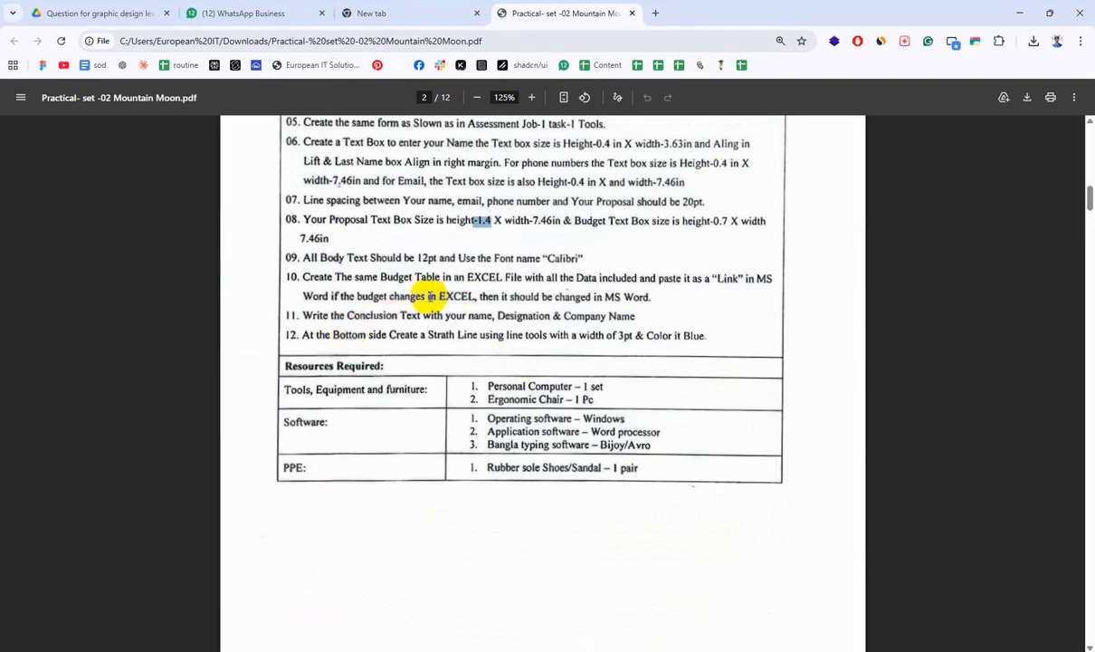
left_click(672, 223)
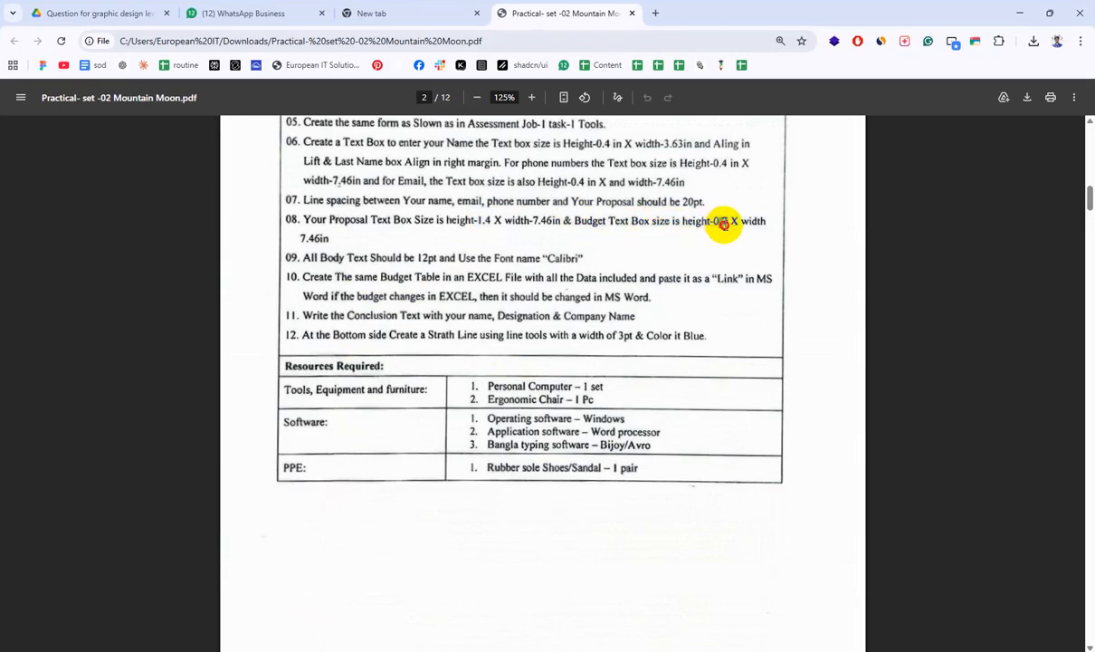
key("alt+Tab")
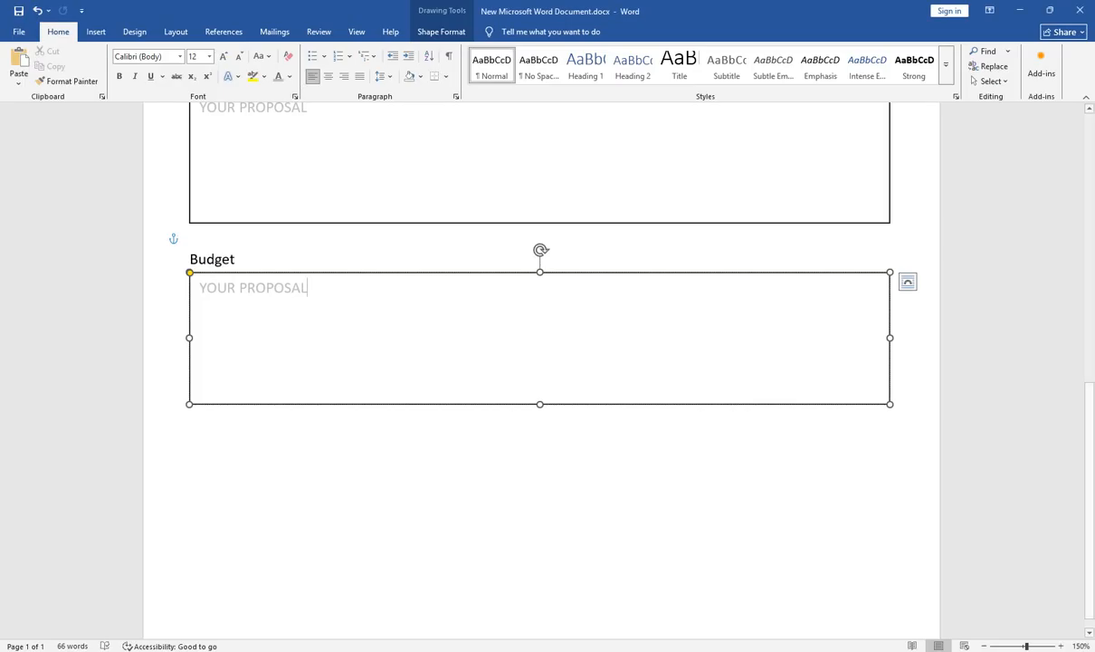
left_click(411, 438)
left_click(566, 272)
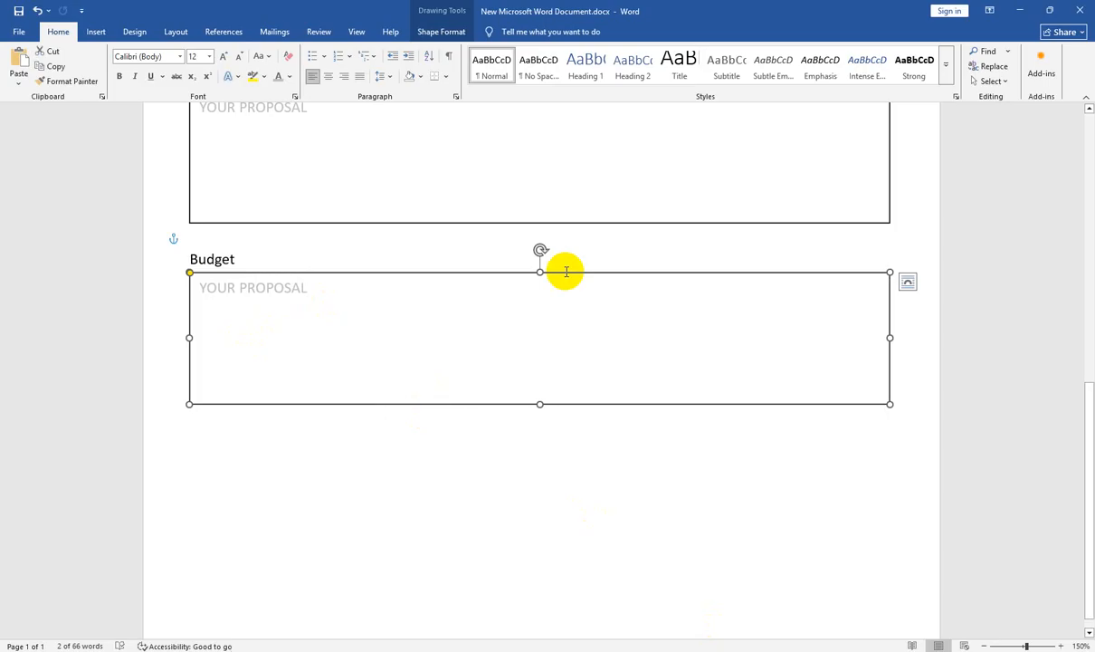
left_click(435, 37)
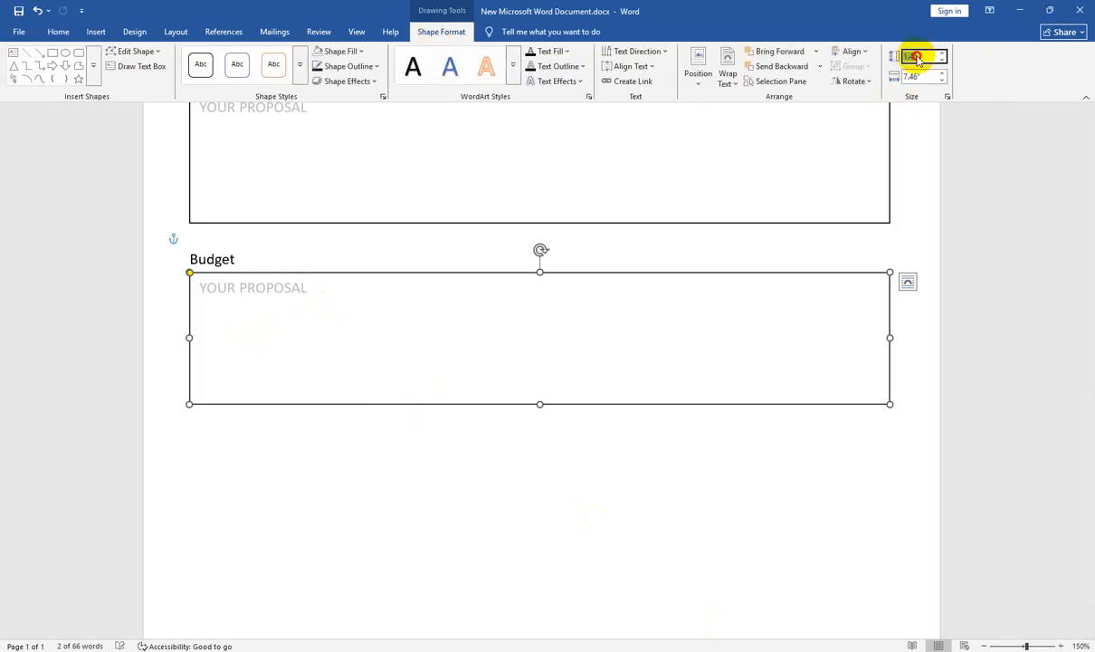
left_click_drag(917, 58, 939, 59)
type("6")
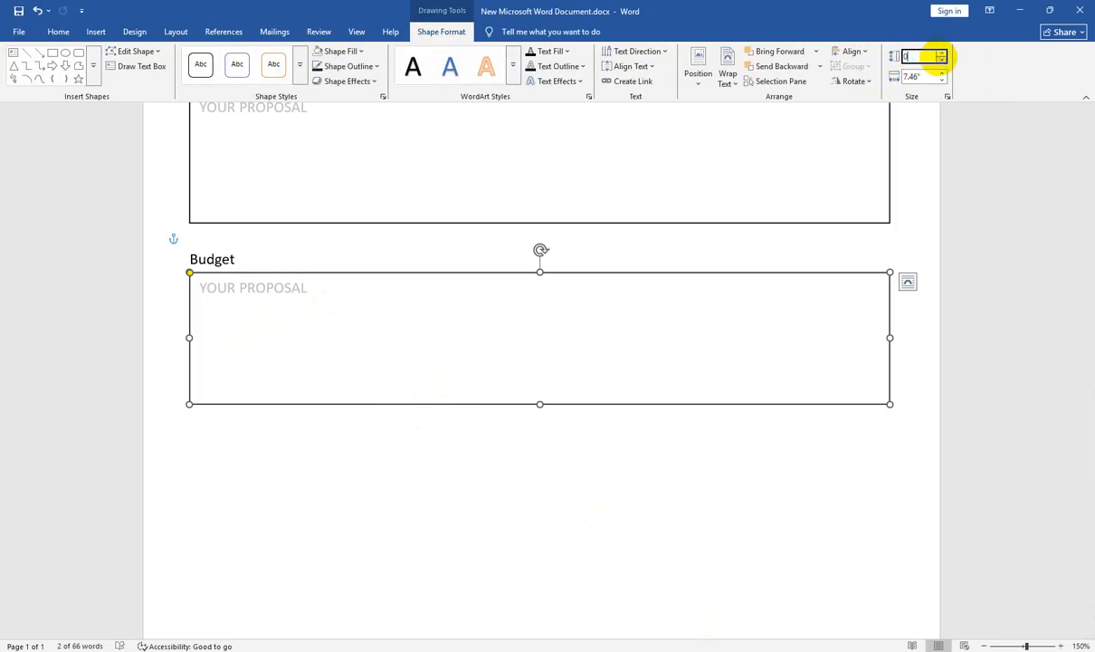
key("Return")
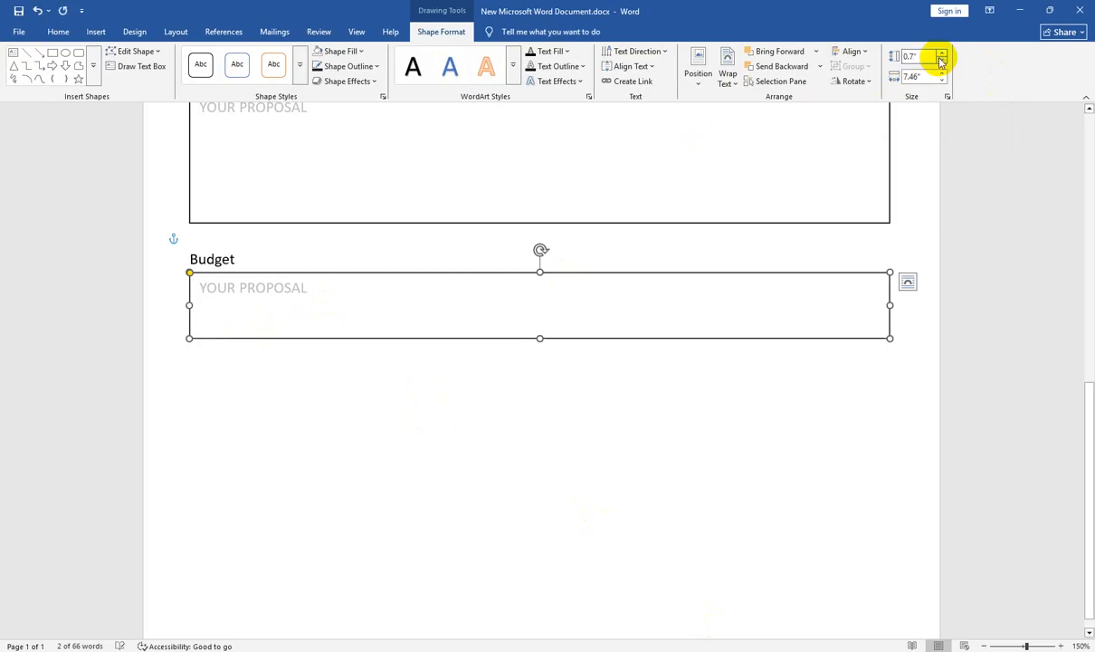
Step: Copy the budget text from the PDF sample form and paste it over the "YOUR PROPOSAL" placeholder in Word's Budget box
left_click(266, 288)
key("alt+Tab")
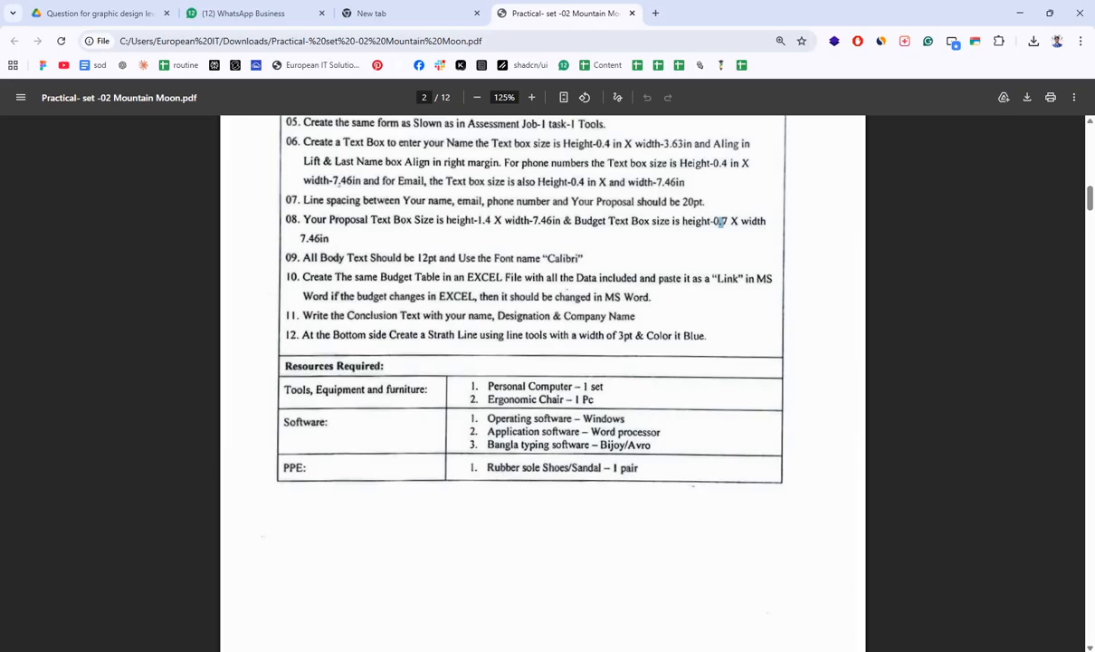
scroll(447, 233, "up", 3)
scroll(448, 233, "down", 10)
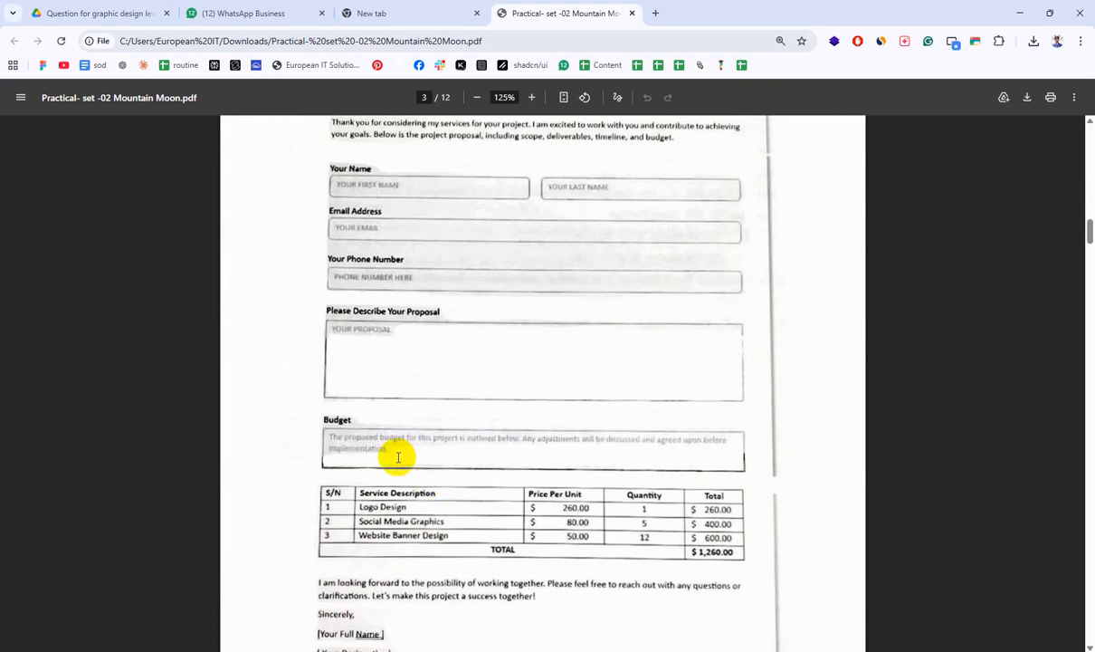
triple_click(333, 440)
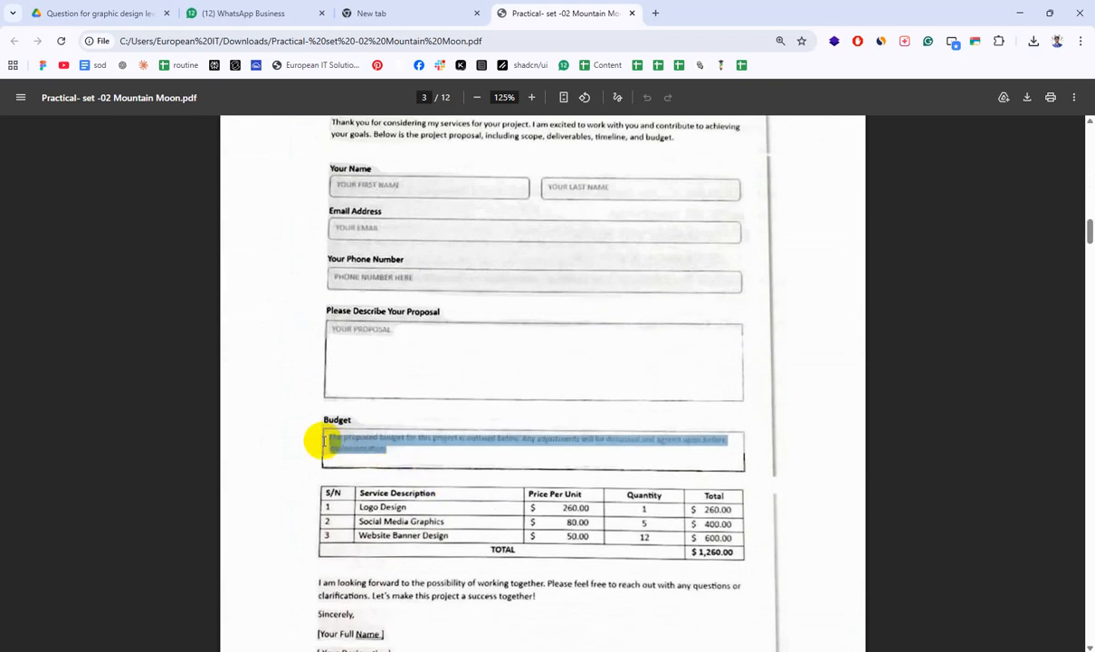
key("alt+Tab")
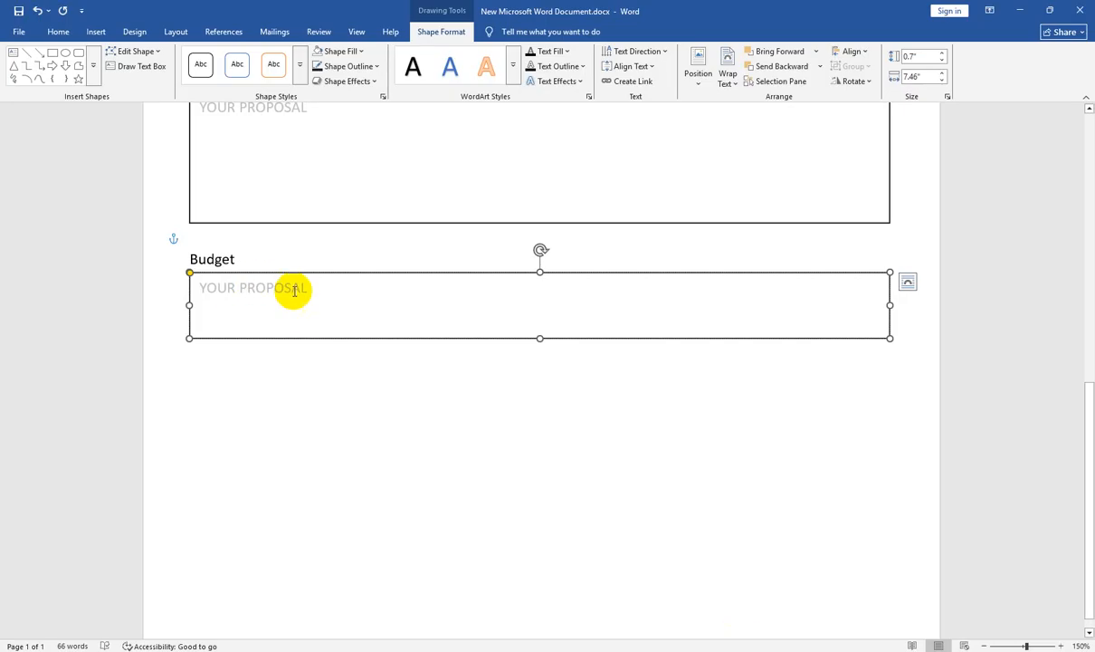
left_click_drag(311, 291, 192, 297)
type("The proposed budget for this project is outlined below. Any adjustments will be discussed and agreed upon belare mplementation")
left_click(533, 469)
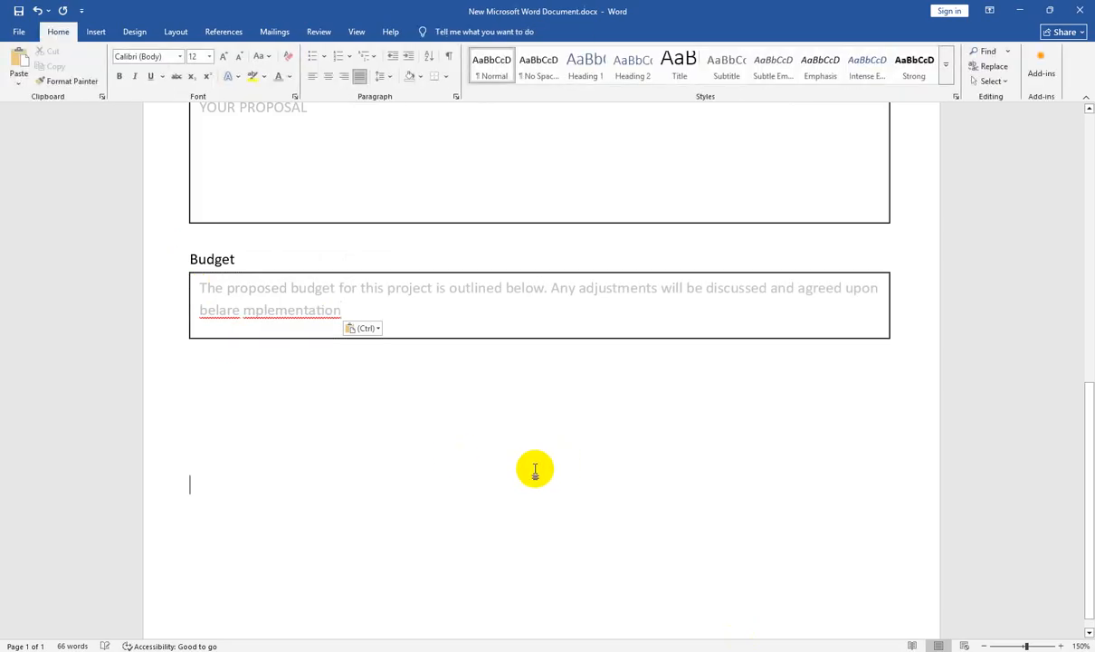
Step: Set double line spacing for the form section from "Your Name" through the Budget box
scroll(533, 469, "down", 5)
scroll(535, 469, "down", 5)
scroll(535, 469, "up", 4)
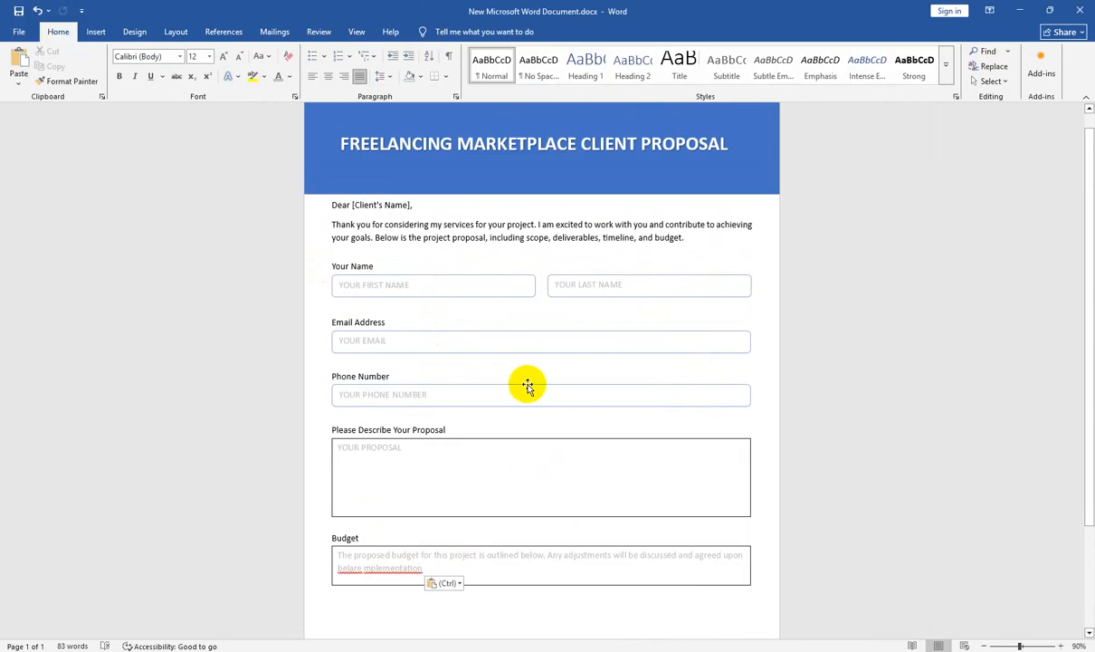
scroll(528, 387, "down", 4)
scroll(529, 385, "up", 2)
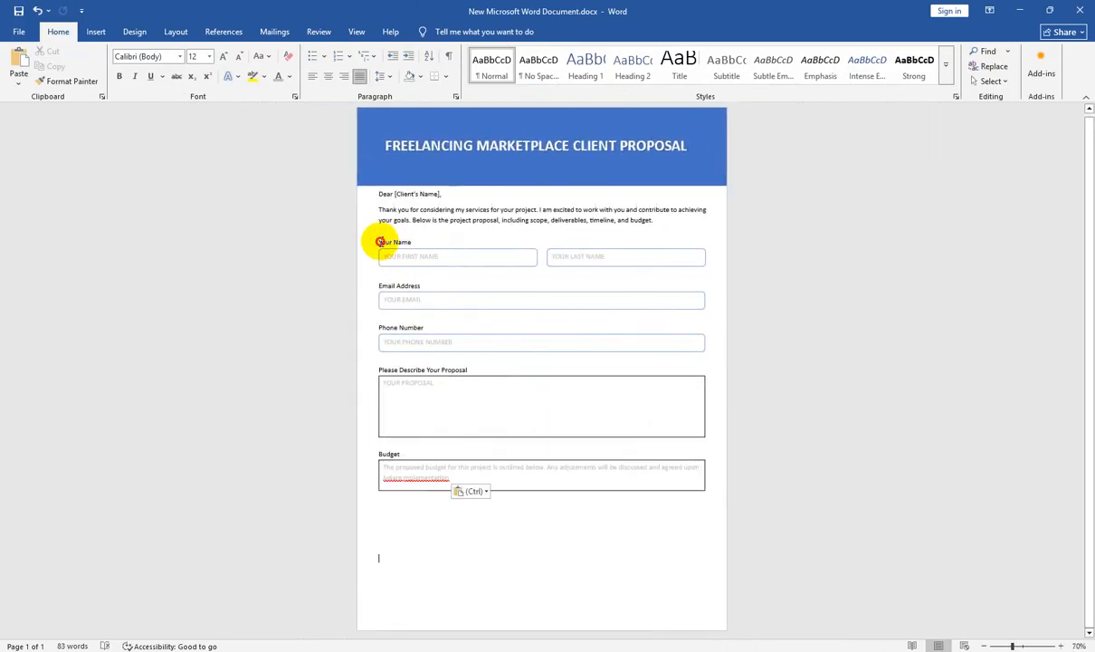
left_click_drag(379, 241, 520, 472)
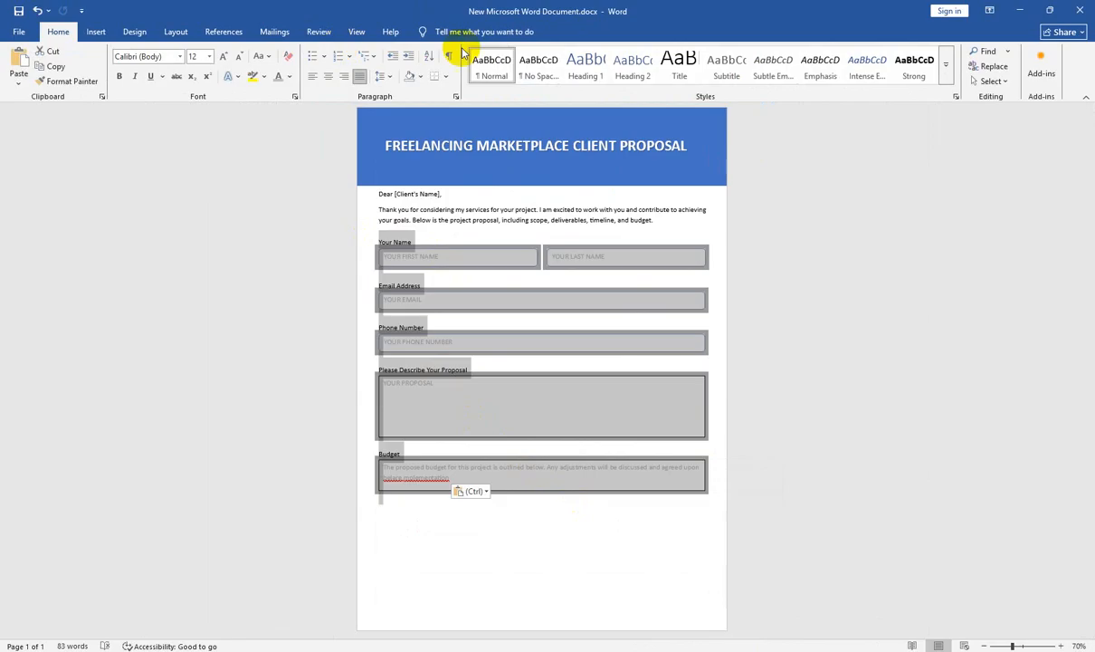
left_click(457, 95)
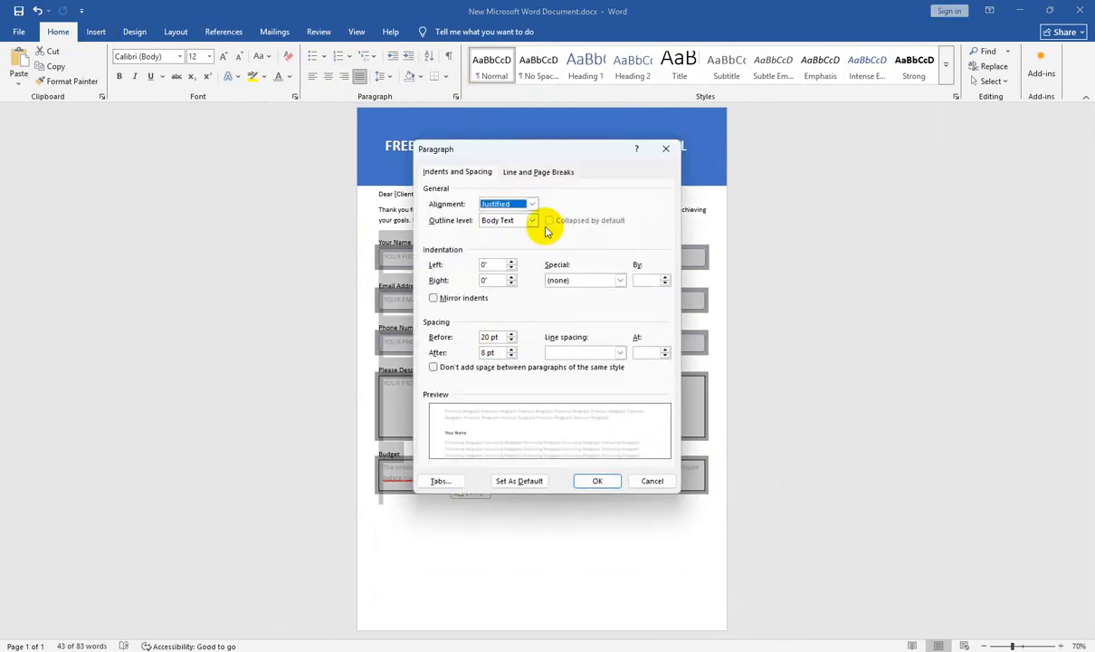
left_click_drag(527, 149, 807, 94)
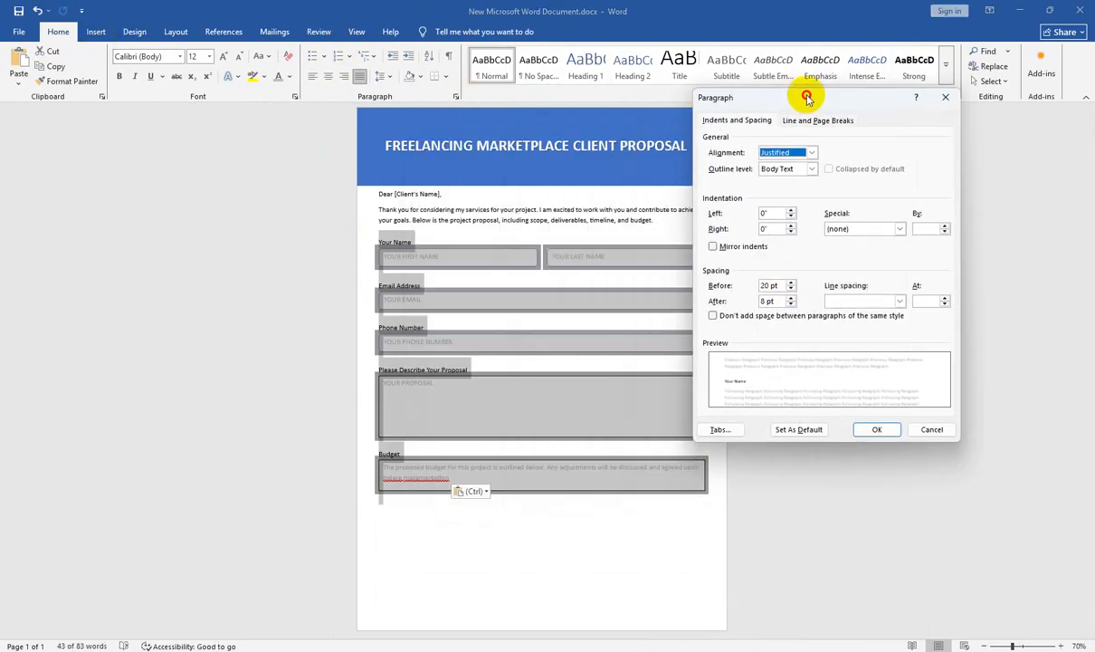
left_click(886, 304)
left_click(851, 329)
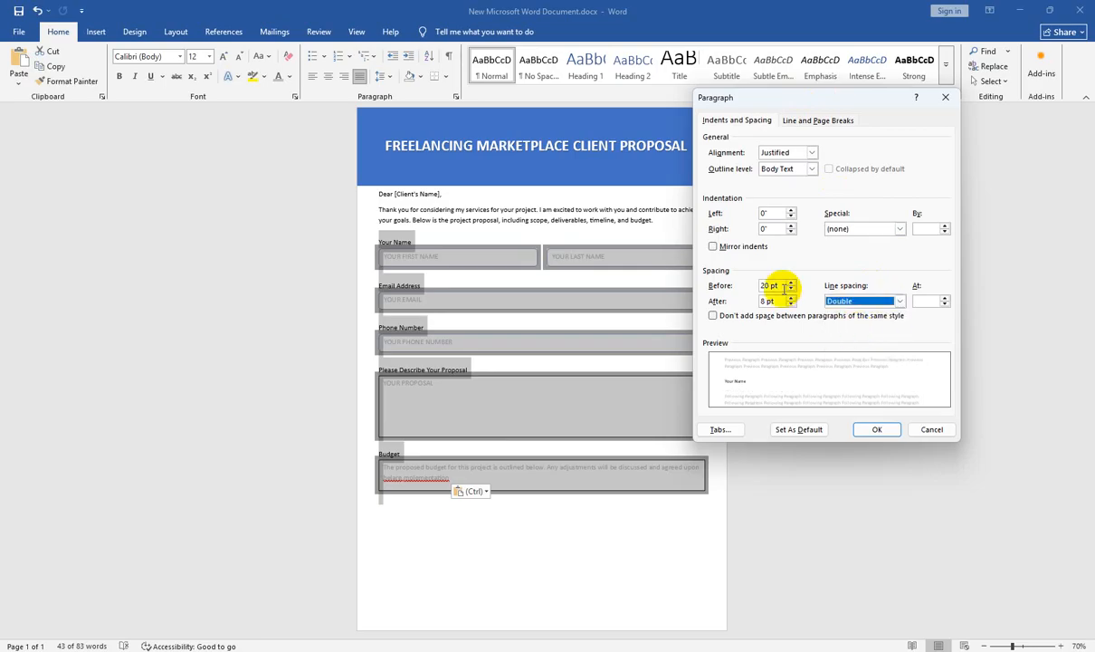
left_click(876, 430)
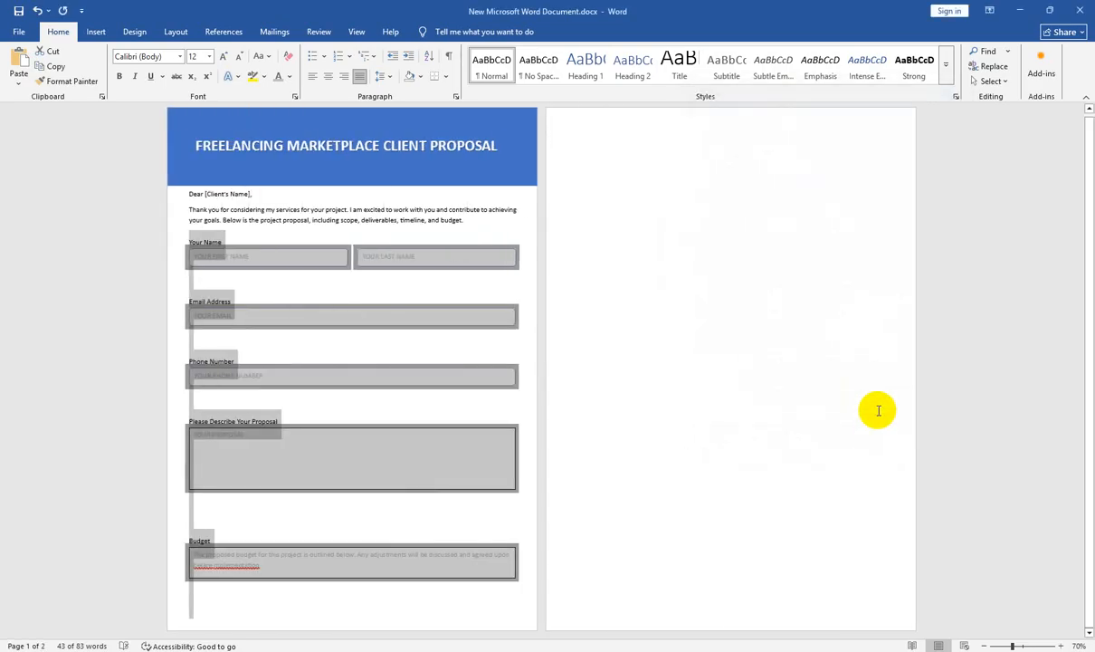
Step: Undo the last spacing change and set the spacing before the selected form labels and boxes to 10 pt
key("ctrl+z")
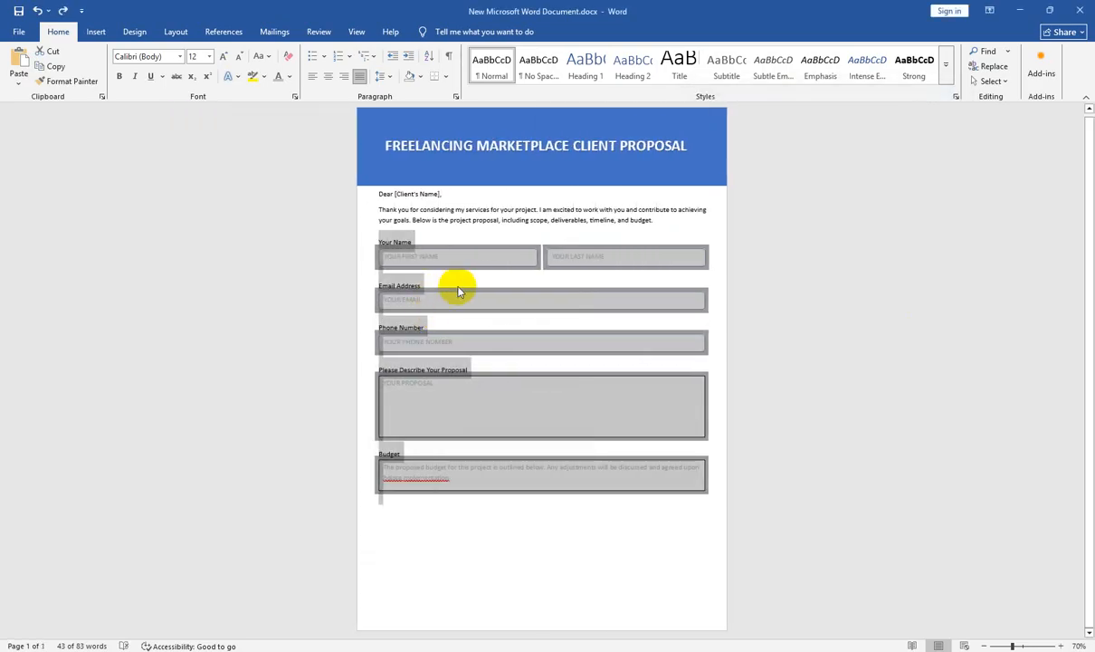
scroll(457, 292, "up", 4, "ctrl")
scroll(462, 286, "up", 3)
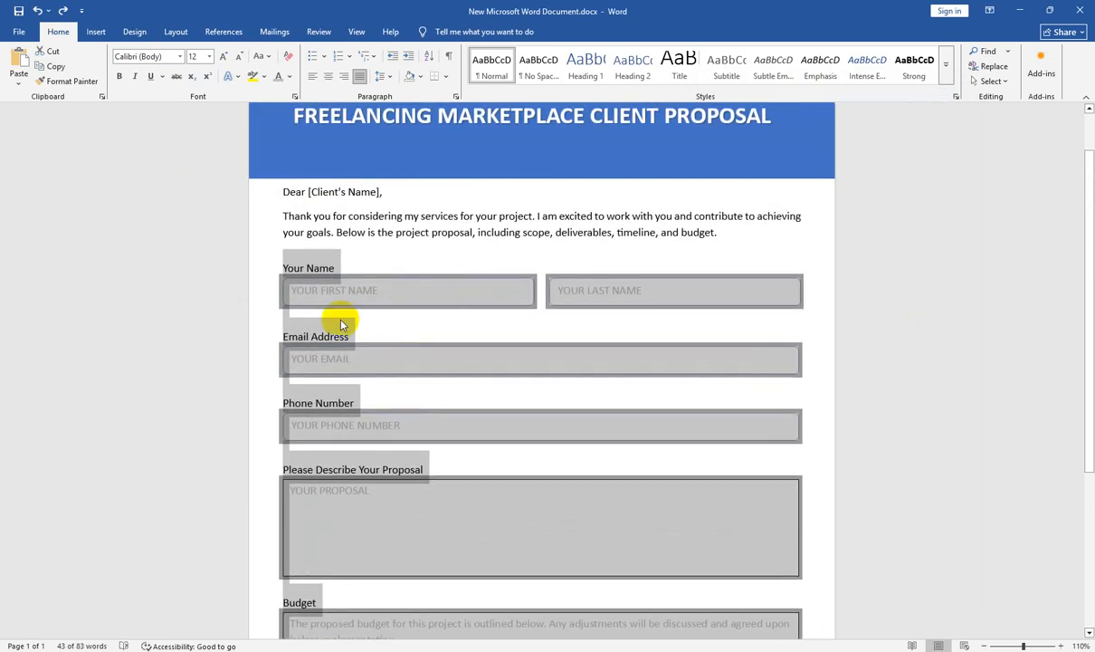
left_click(338, 313)
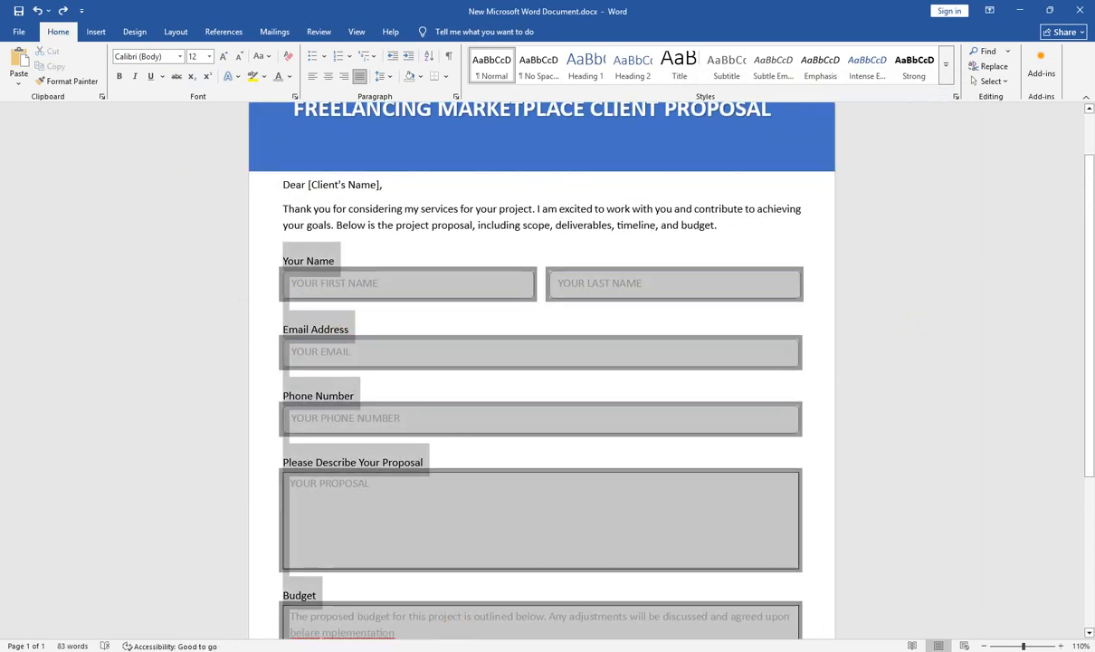
scroll(465, 542, "down", 3)
left_click(465, 391)
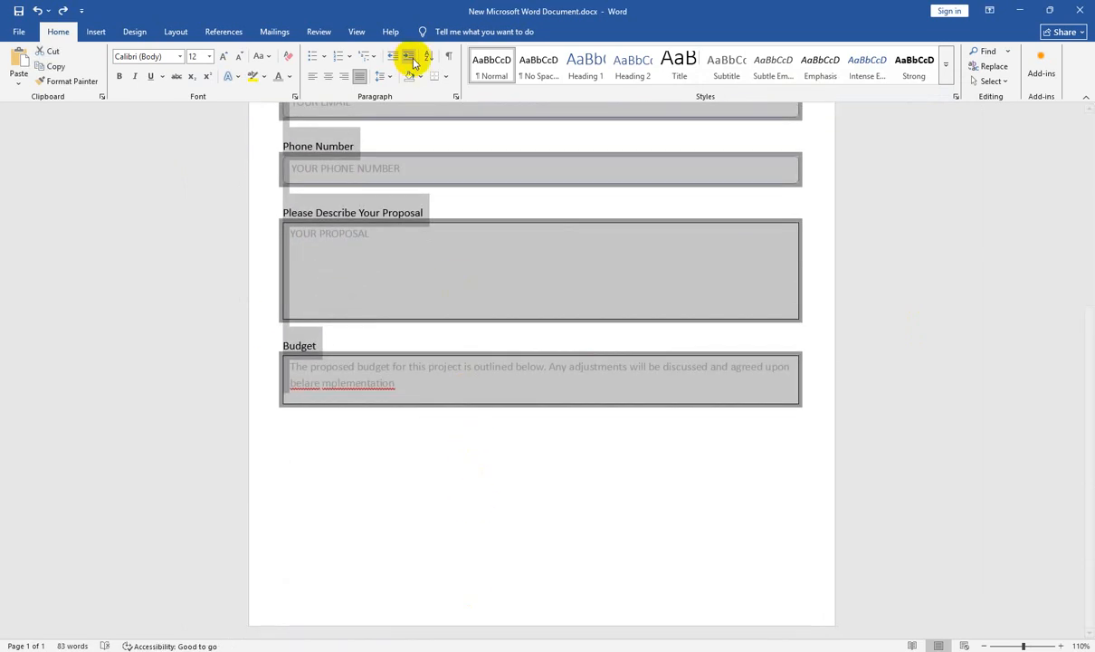
left_click(456, 98)
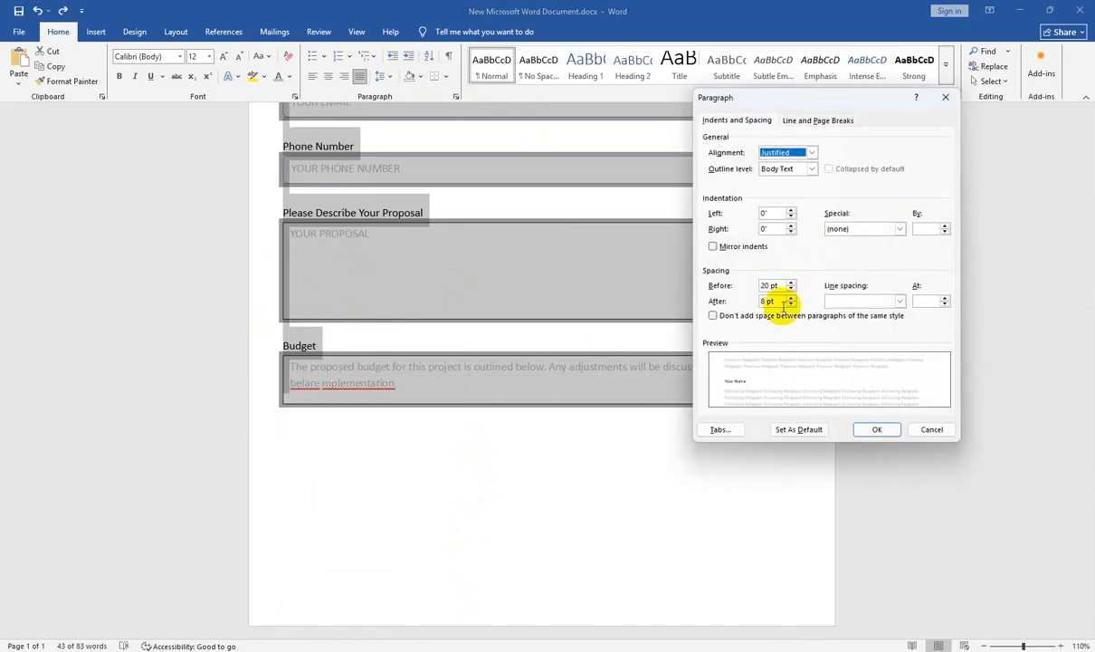
left_click_drag(784, 288, 725, 291)
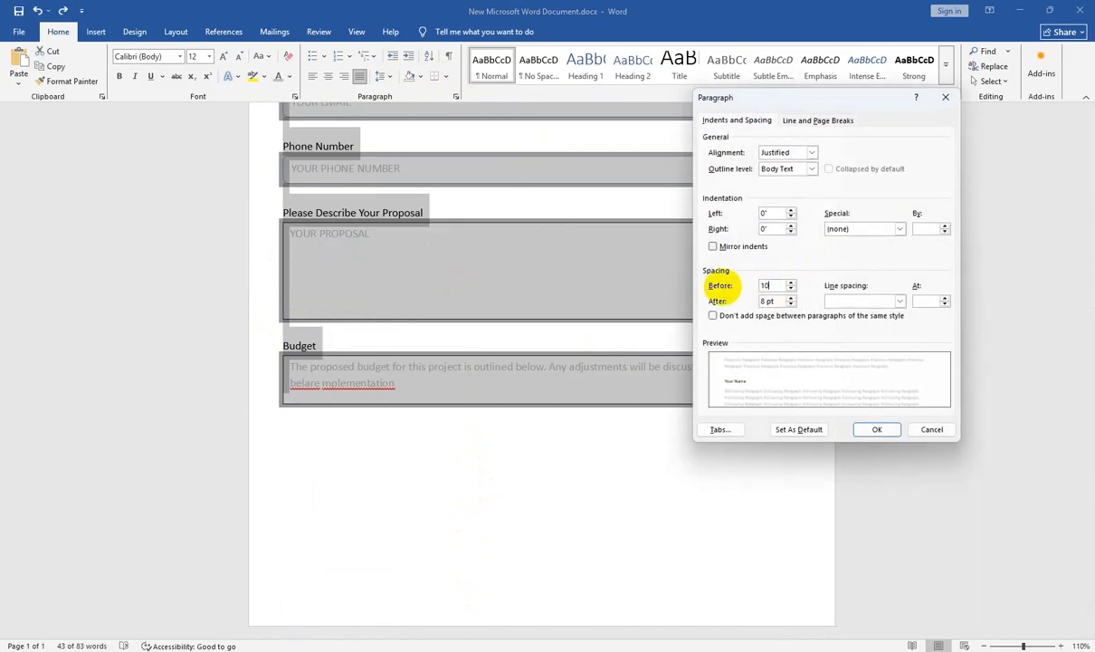
key("Return")
scroll(440, 465, "up", 3)
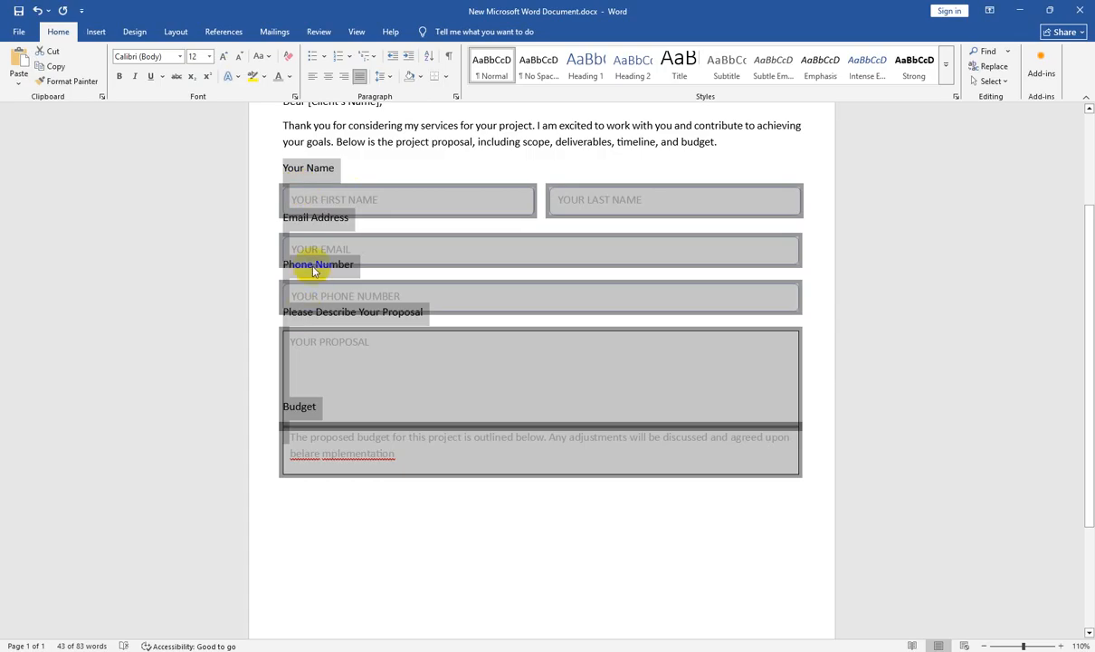
Step: Insert a blank line above the Email Address label
left_click(371, 263)
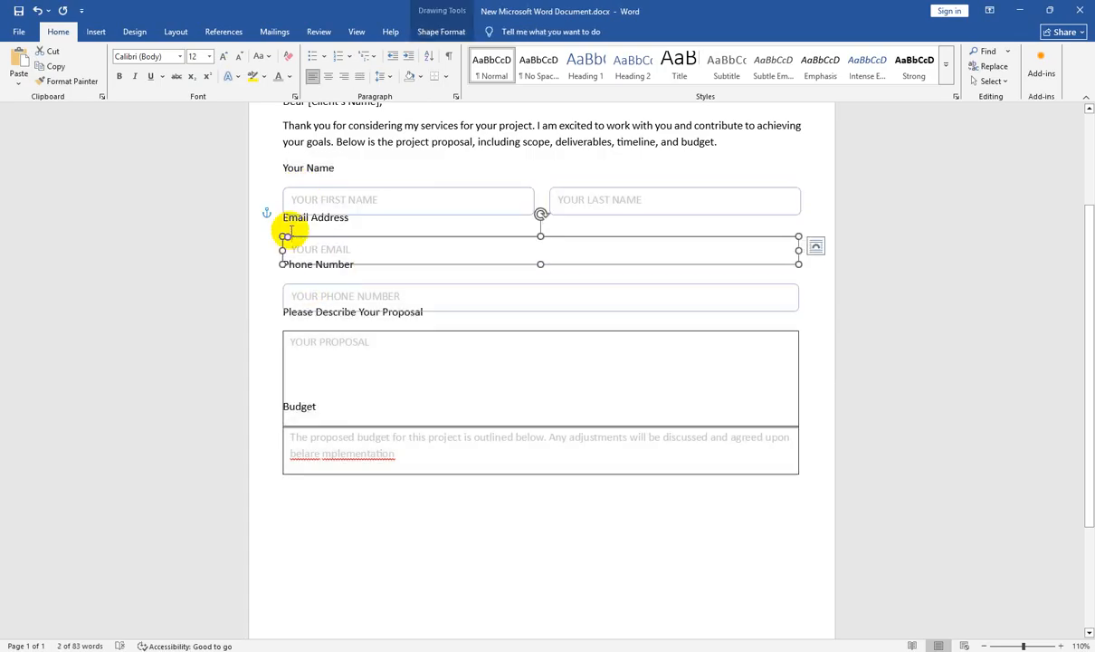
left_click(283, 217)
key("Return")
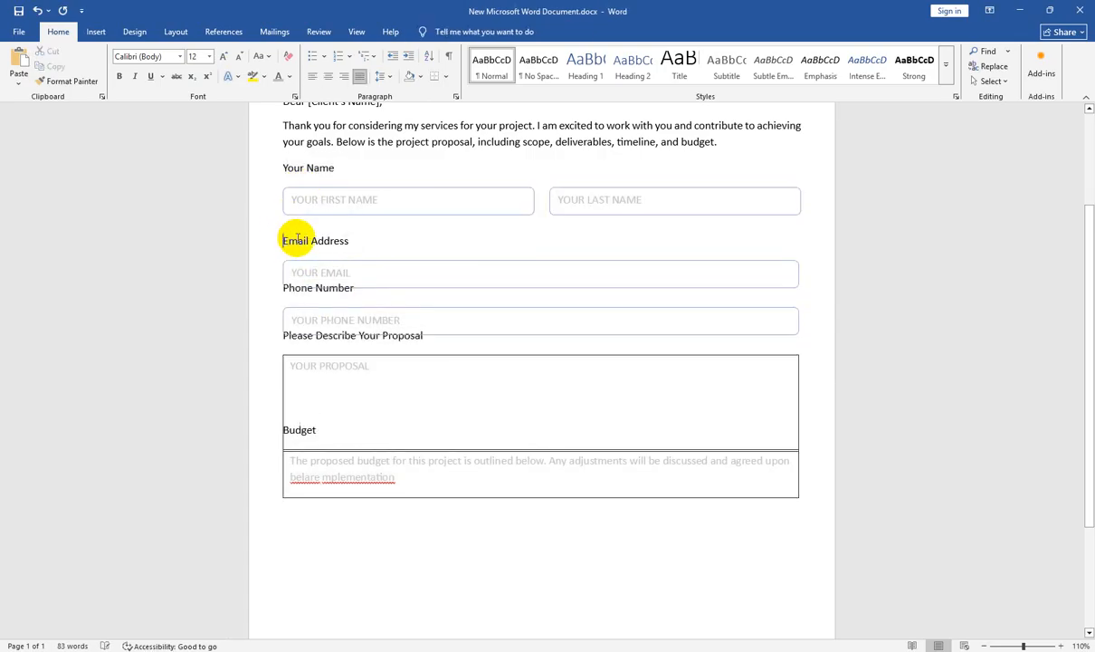
left_click(362, 274)
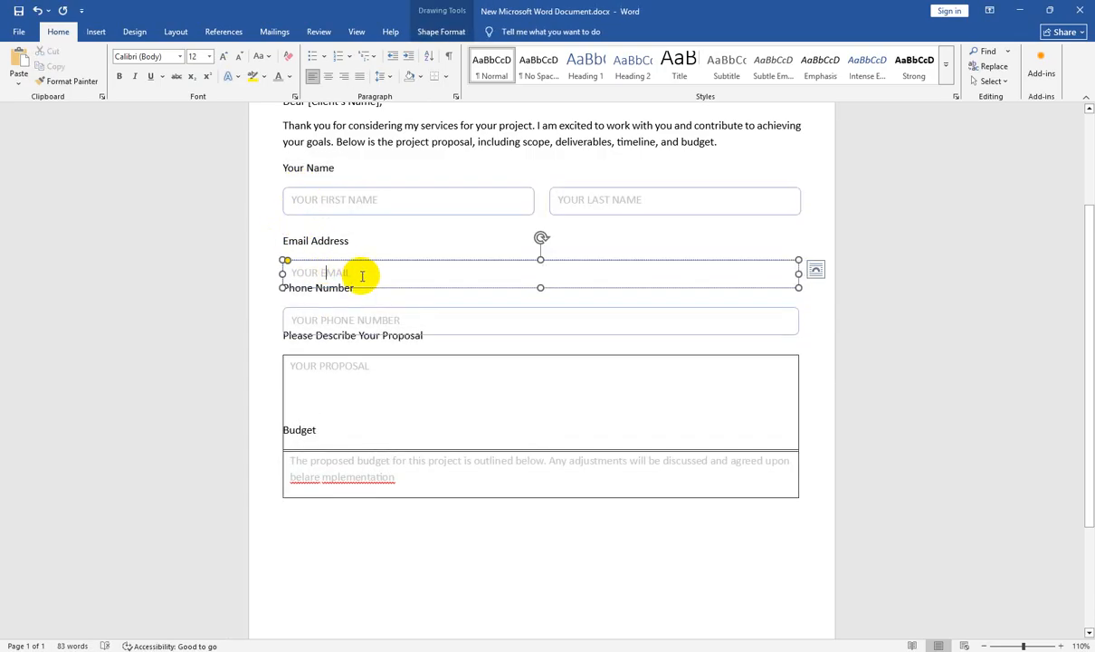
left_click(414, 289)
Step: Move the first name and last name boxes up together so they sit directly beneath the Your Name label
left_click(294, 171)
left_click(407, 203)
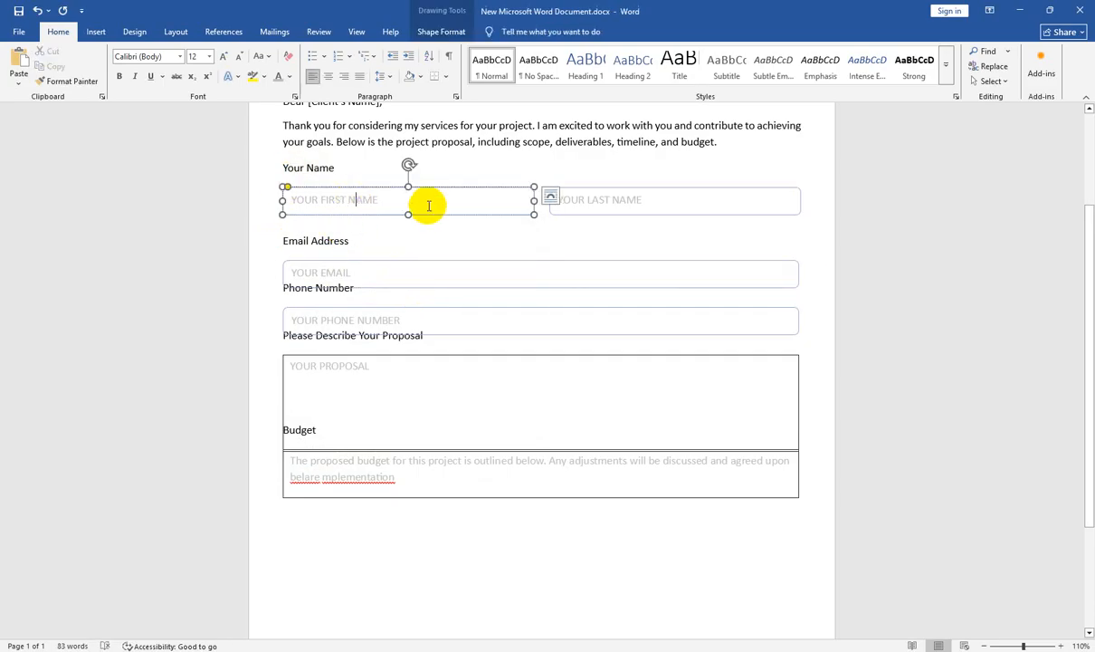
left_click(572, 212, "shift")
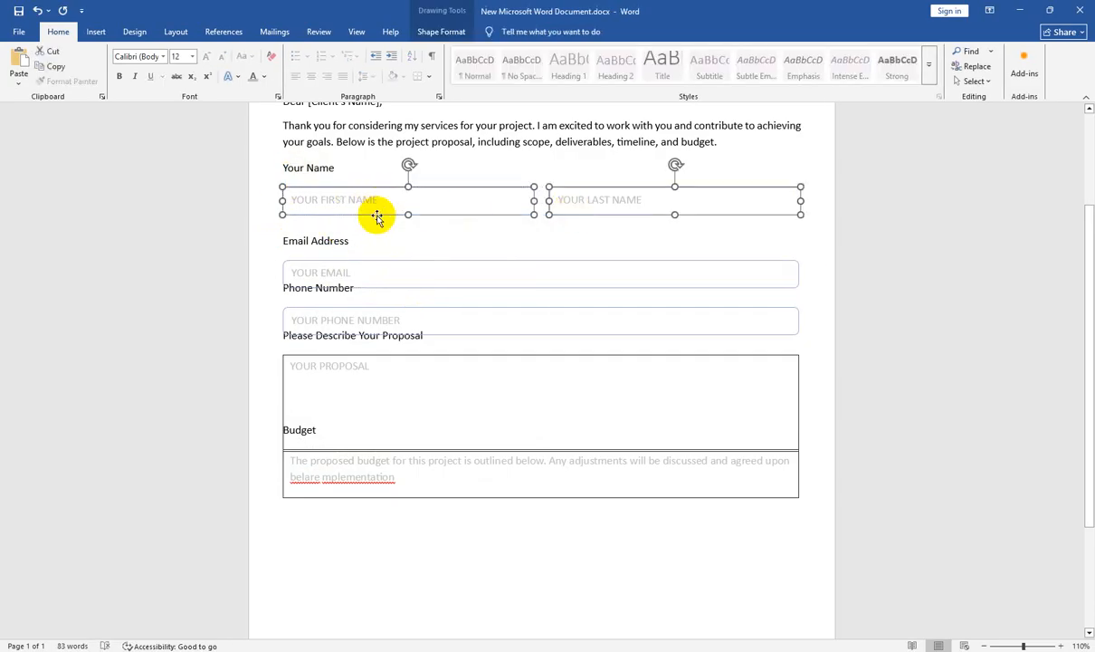
left_click_drag(377, 218, 379, 203)
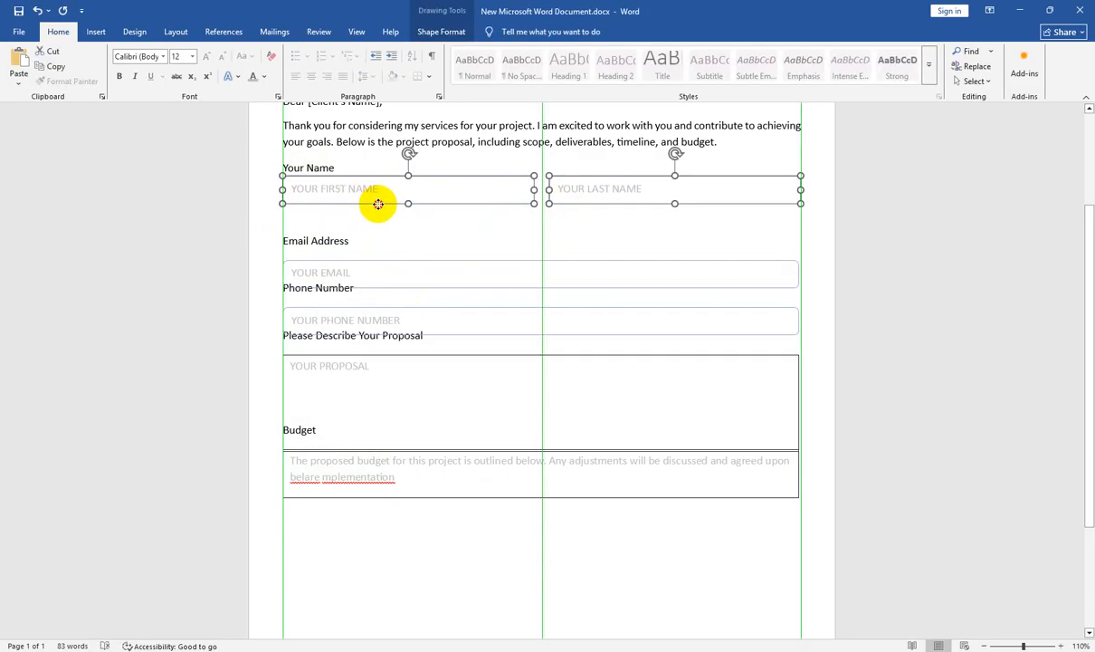
left_click(362, 224)
Step: Remove the blank line above the Email Address label
left_click(298, 271)
left_click(290, 220)
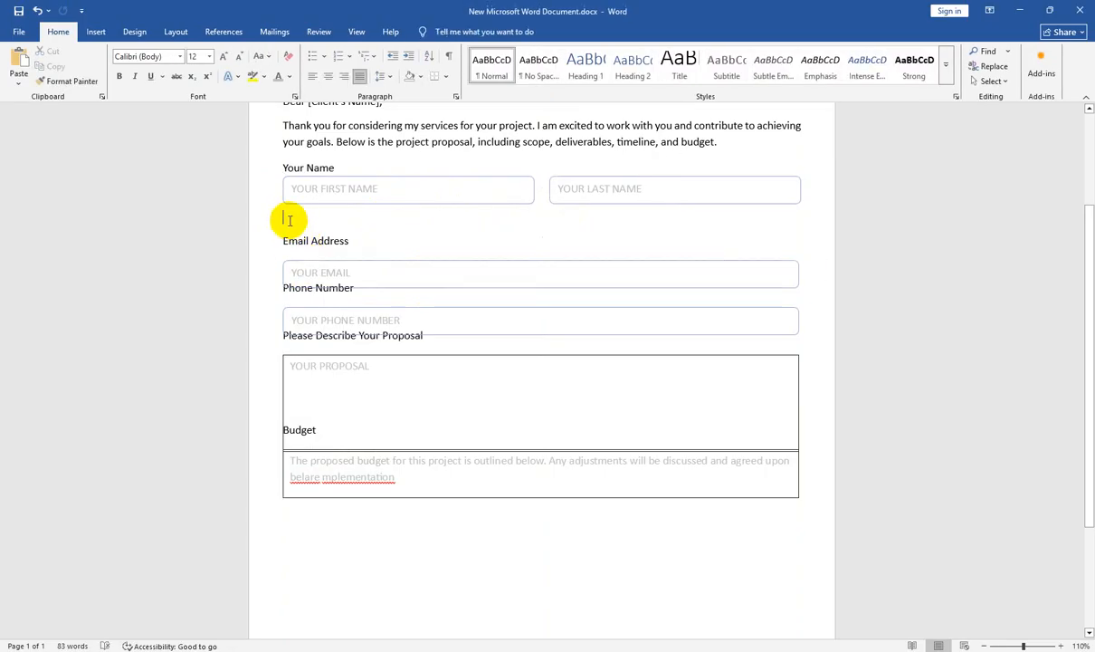
key("BackSpace")
Step: Move the email and phone number boxes up so each sits directly beneath its label
left_click(376, 257)
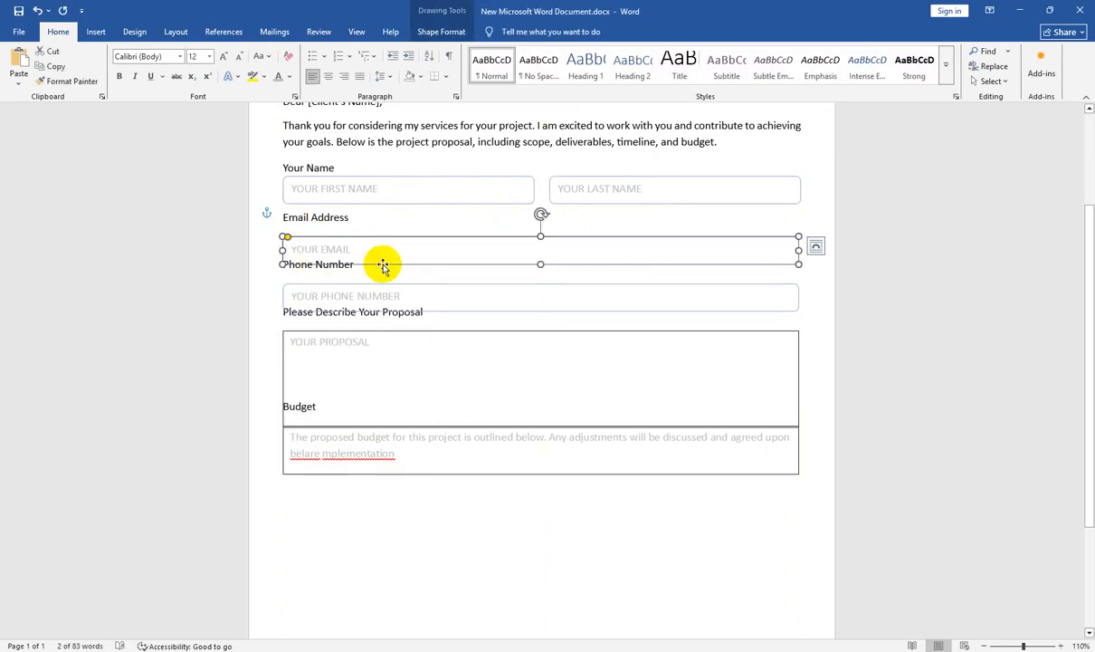
left_click_drag(383, 265, 383, 255)
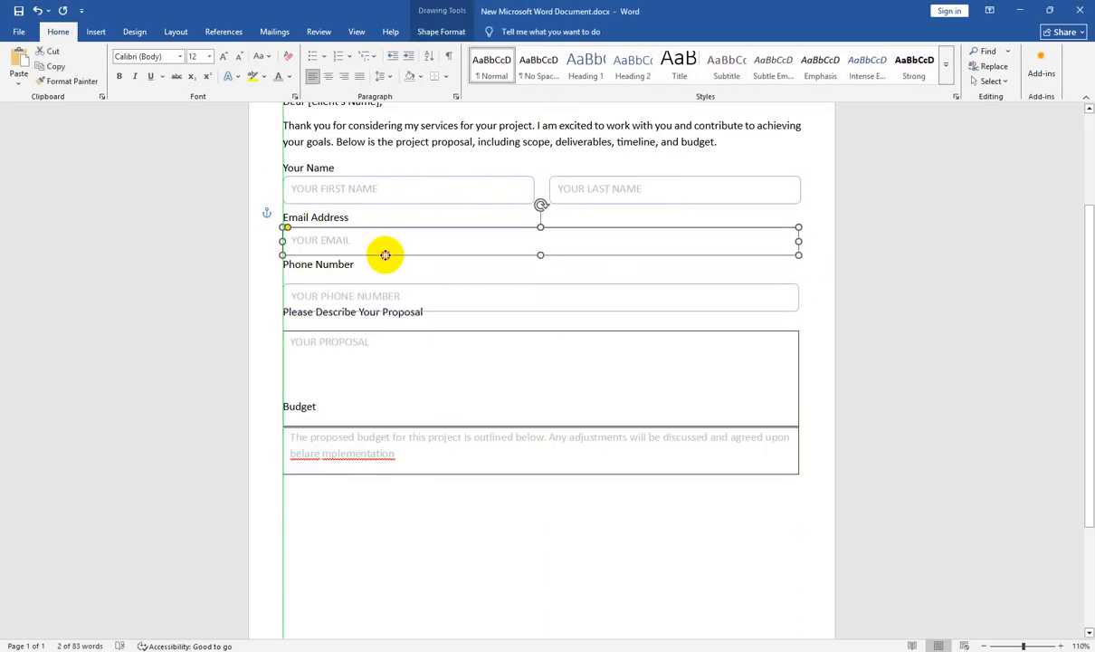
left_click(342, 293)
left_click_drag(418, 311, 420, 302)
left_click(391, 313)
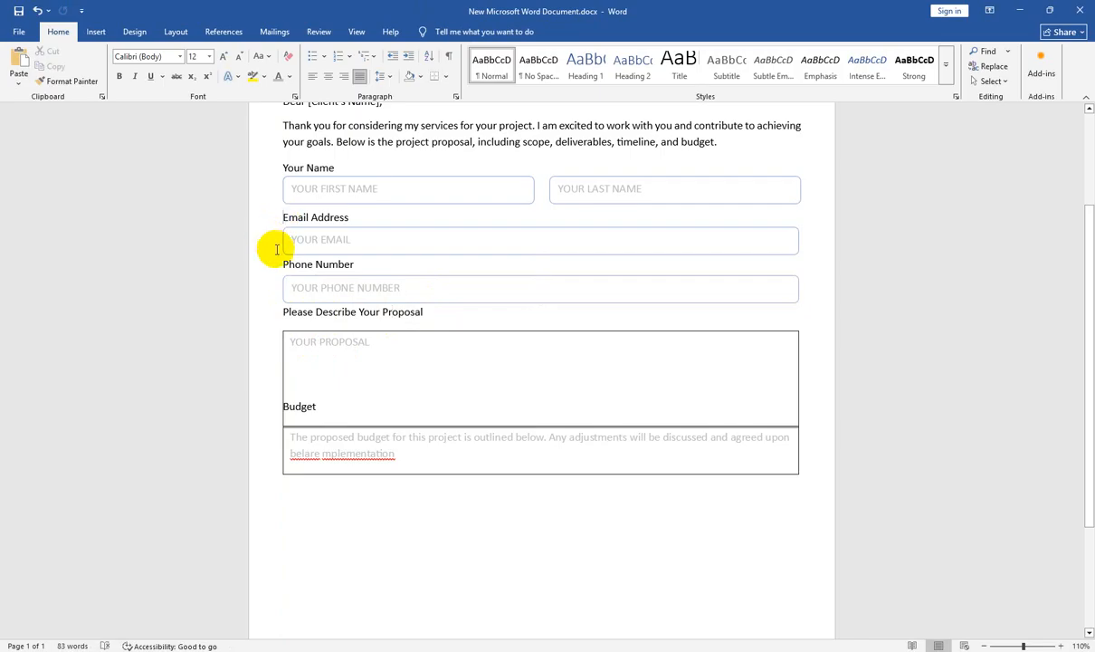
Step: Insert a blank line above each of the Phone Number, Email Address and Please Describe Your Proposal labels
key("Return")
key("BackSpace")
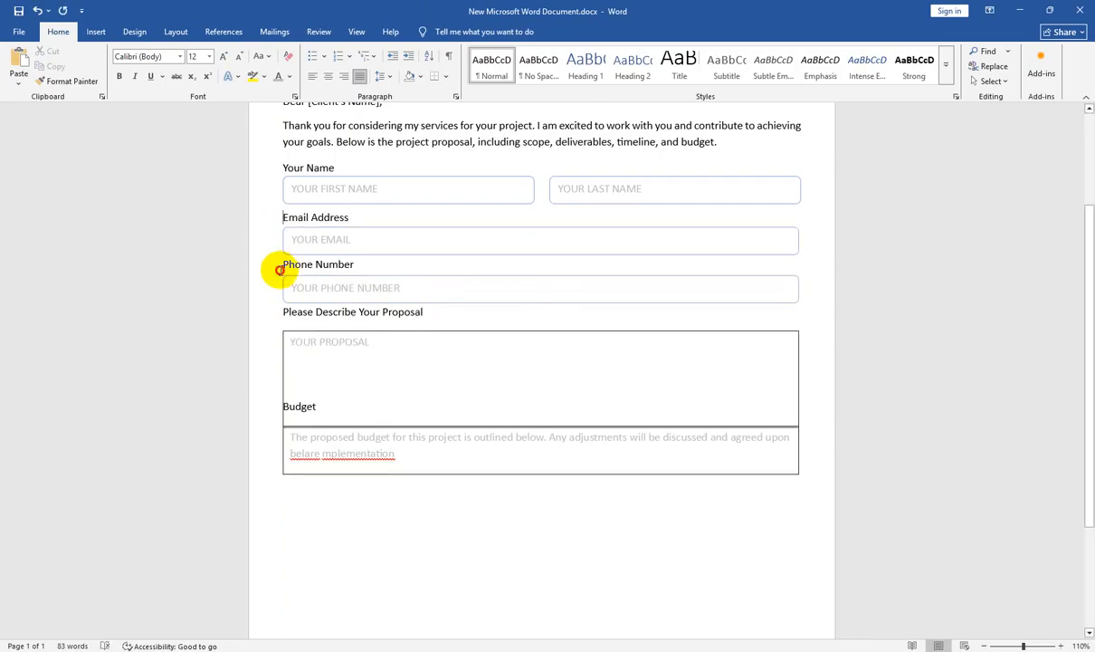
left_click(301, 268)
key("Return")
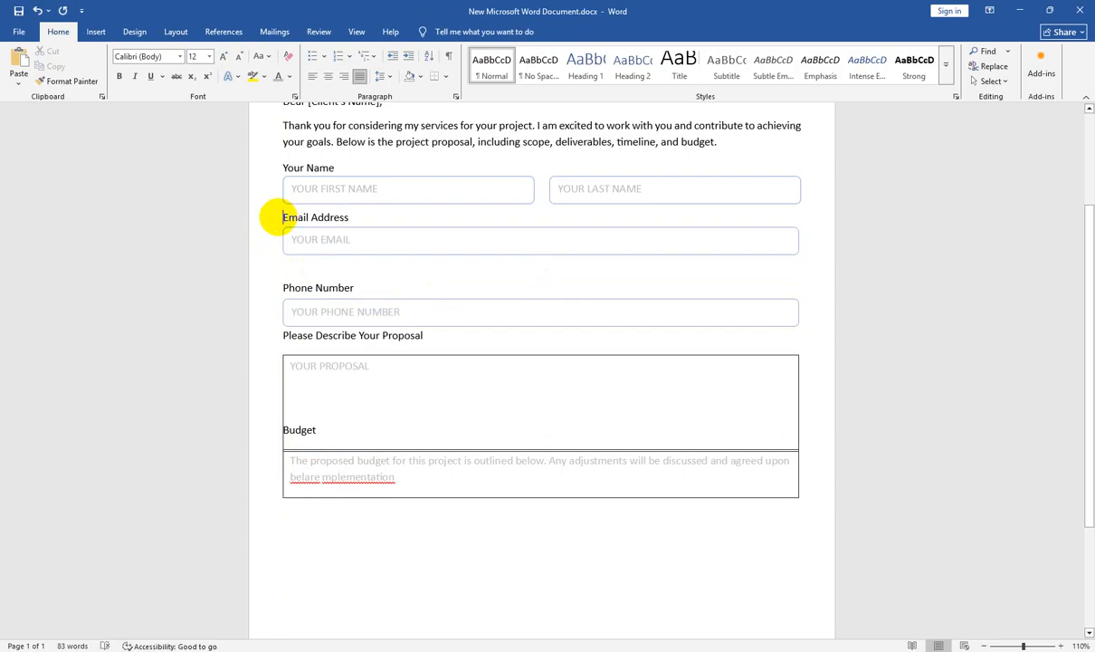
key("Return")
left_click(286, 360)
key("Return")
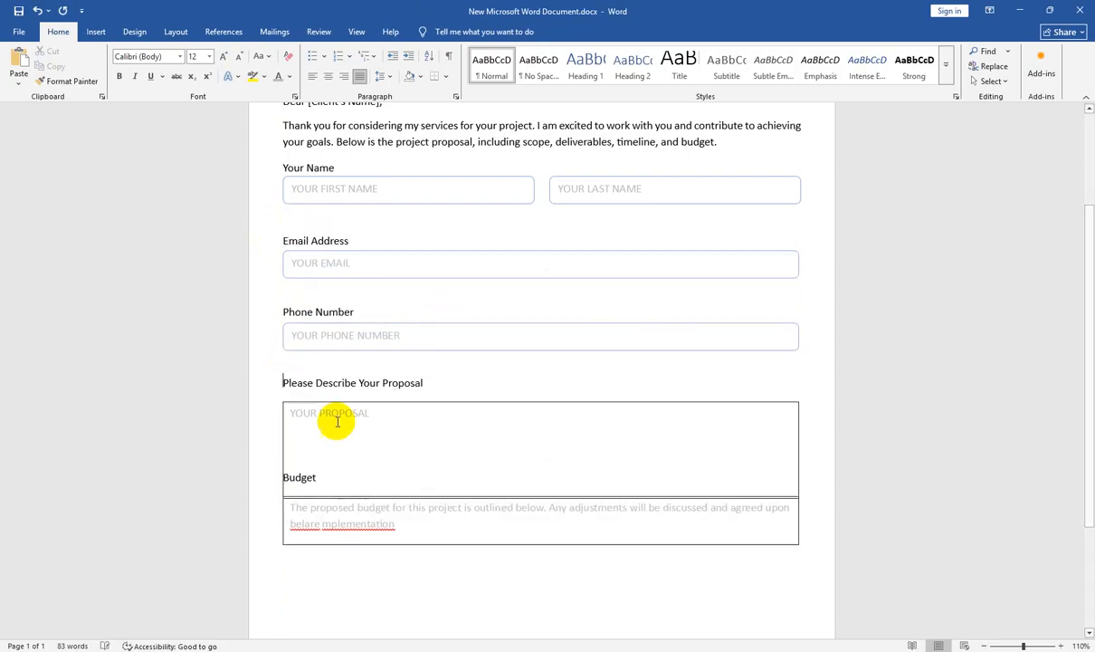
Step: Move the proposal and budget boxes up to sit directly beneath their labels, with the Budget label below the proposal box
left_click(359, 438)
left_click_drag(374, 401, 374, 392)
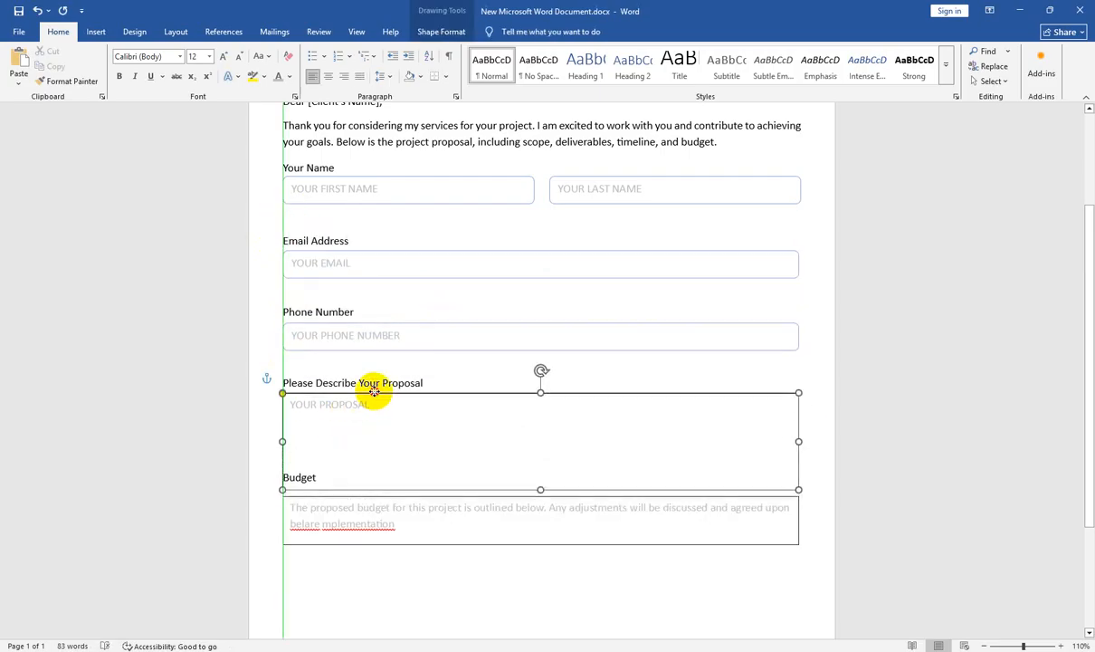
left_click(430, 382)
left_click(343, 554)
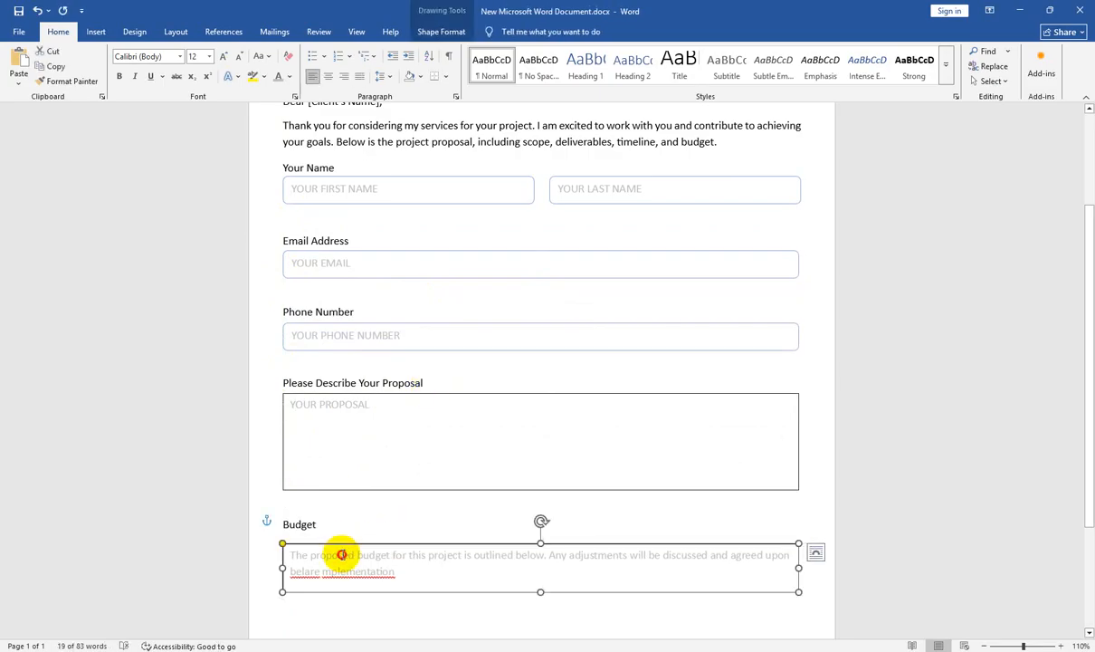
left_click_drag(398, 544, 397, 526)
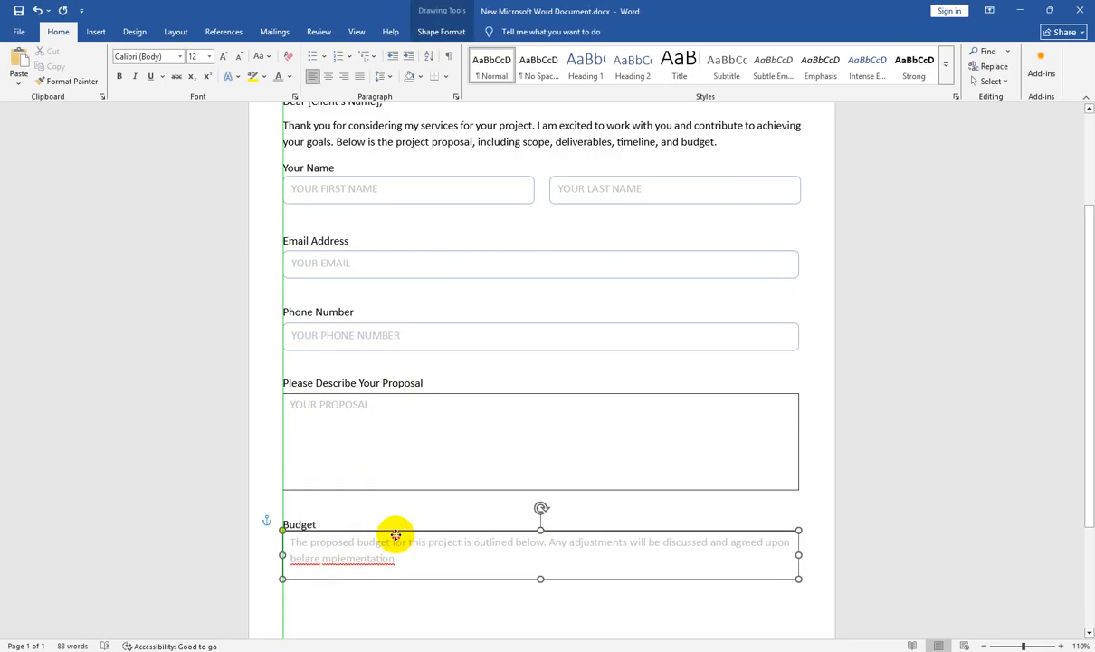
left_click(398, 361)
Step: Reduce the font size of the blank line above Email Address to 1 pt, keeping the line in place
left_click(296, 214)
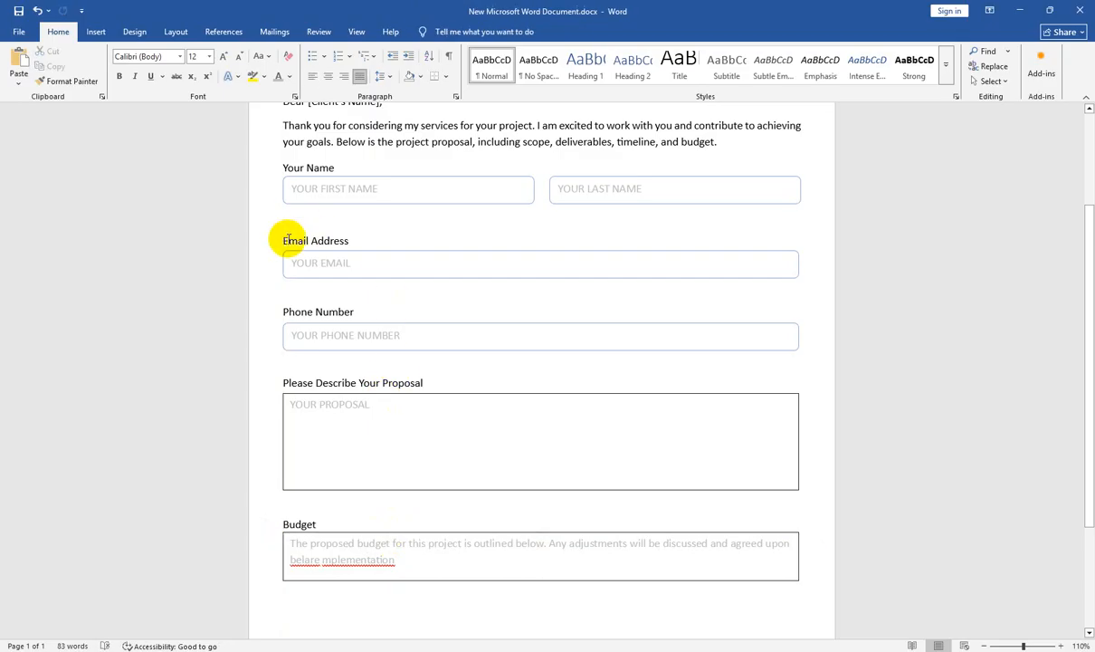
key("ctrl+bracketleft")
key("ctrl+bracketleft")
key("ctrl+bracketleft")
key("ctrl+bracketleft")
key("ctrl+bracketleft")
key("ctrl+bracketleft")
key("ctrl+bracketleft")
key("ctrl+bracketleft")
key("ctrl+bracketleft")
key("ctrl+bracketleft")
key("ctrl+bracketleft")
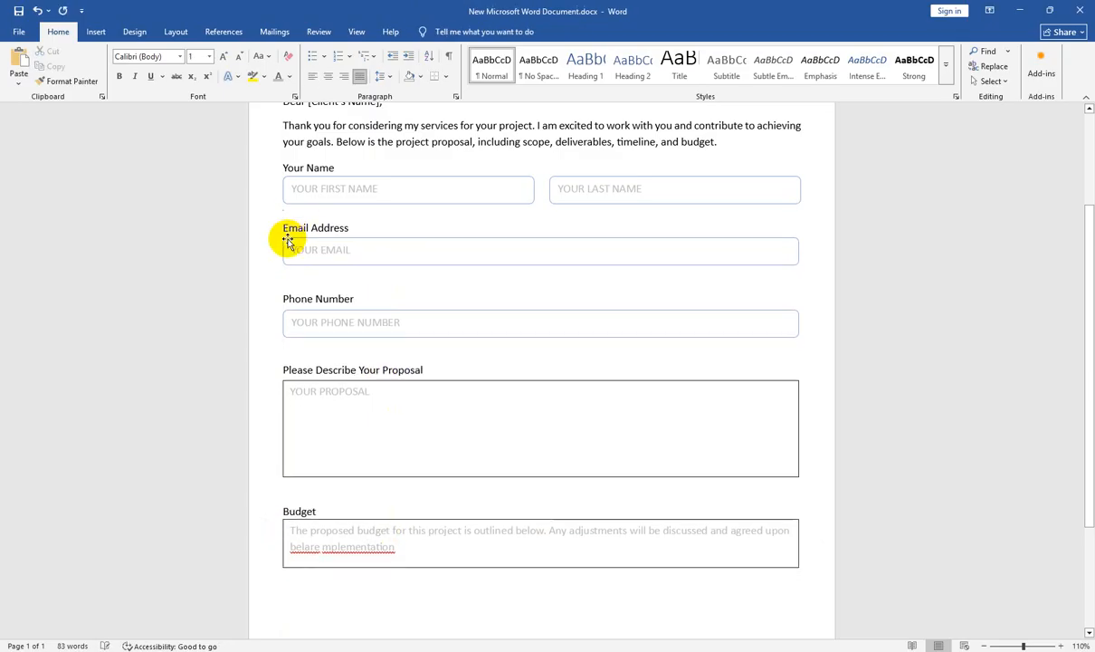
key("BackSpace")
key("ctrl+z")
Step: Reduce the font size of the blank line above Phone Number to 2 pt
left_click(290, 285)
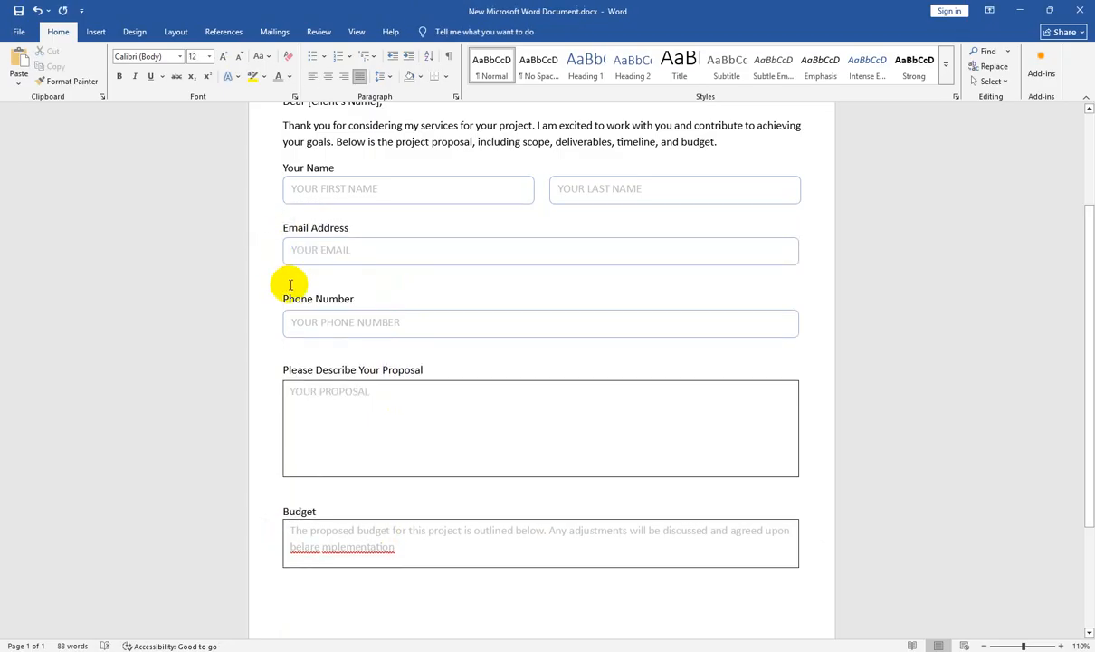
key("ctrl+bracketleft")
key("ctrl+bracketleft")
key("ctrl+bracketleft")
key("ctrl+bracketleft")
key("ctrl+bracketleft")
key("ctrl+bracketleft")
key("ctrl+bracketleft")
key("ctrl+bracketleft")
key("ctrl+bracketleft")
key("ctrl+bracketleft")
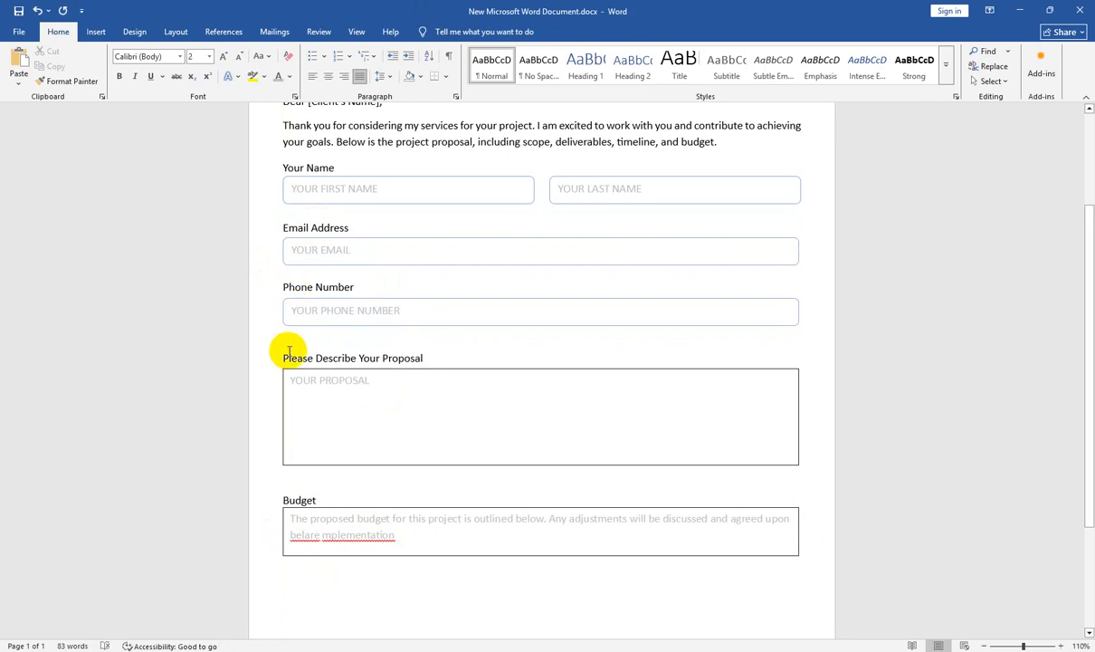
Step: Reduce the font size of the blank line above Please Describe Your Proposal to 2 pt
key("ctrl+bracketleft")
key("ctrl+bracketleft")
key("ctrl+bracketleft")
key("ctrl+bracketleft")
key("ctrl+bracketleft")
key("ctrl+bracketleft")
key("ctrl+bracketleft")
key("ctrl+bracketleft")
key("ctrl+bracketleft")
key("ctrl+bracketleft")
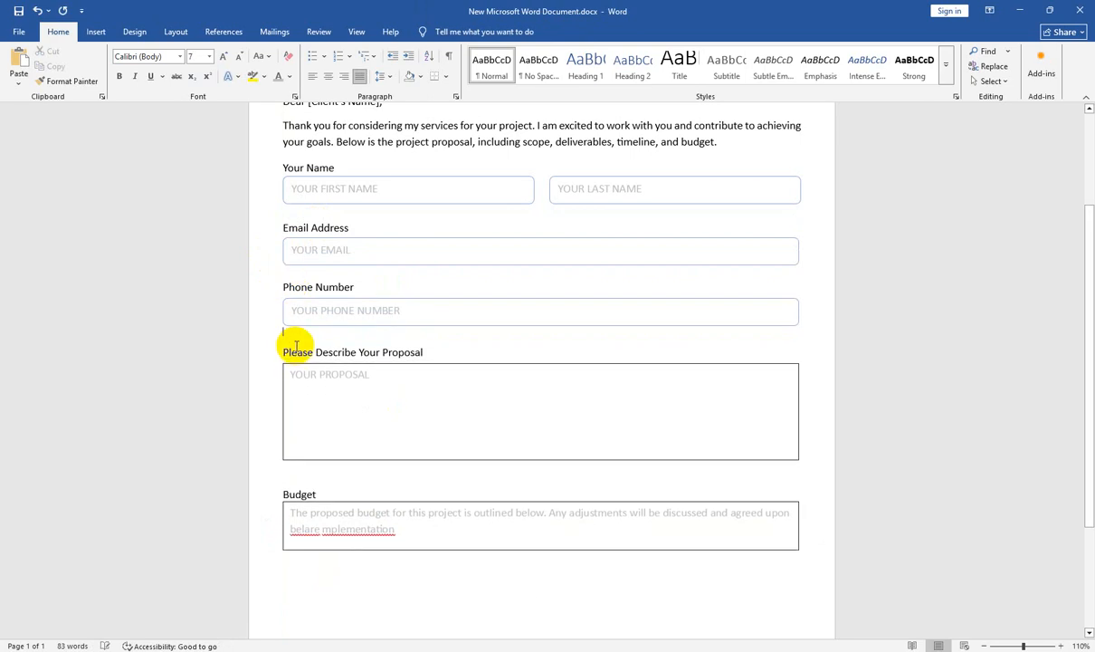
Step: Reduce the font size of the blank line above the Budget label to 1 pt
scroll(296, 345, "down", 1)
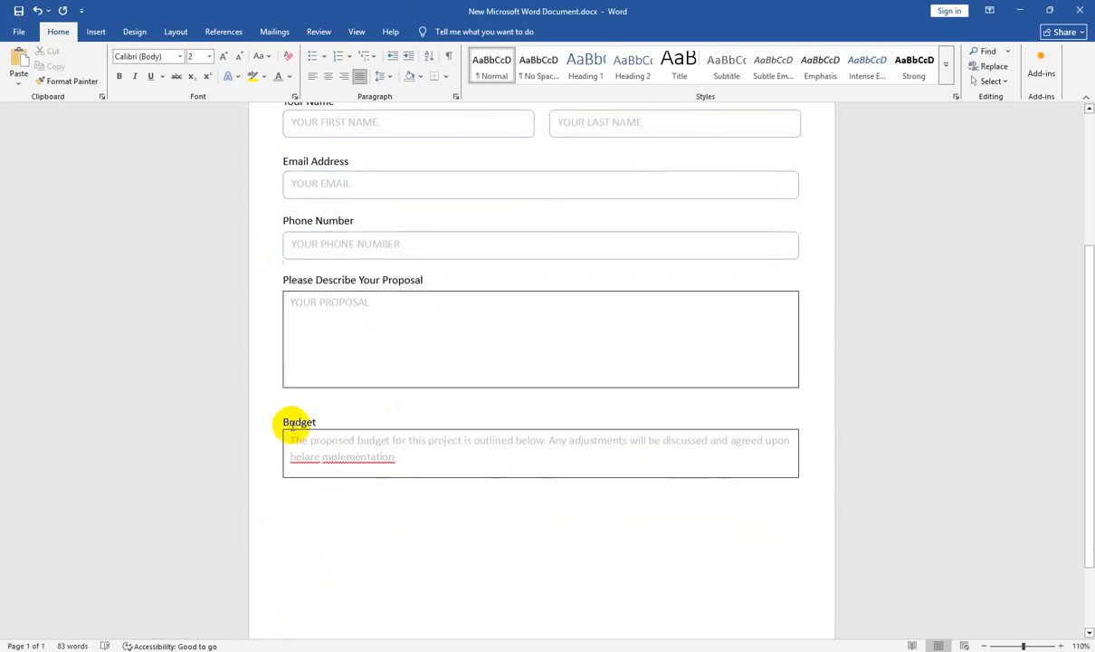
left_click(295, 401)
key("ctrl+bracketleft")
key("ctrl+bracketleft")
key("ctrl+bracketleft")
key("ctrl+bracketleft")
key("ctrl+bracketleft")
key("ctrl+bracketleft")
key("ctrl+bracketleft")
key("ctrl+bracketleft")
key("ctrl+bracketleft")
key("ctrl+bracketleft")
key("ctrl+bracketleft")
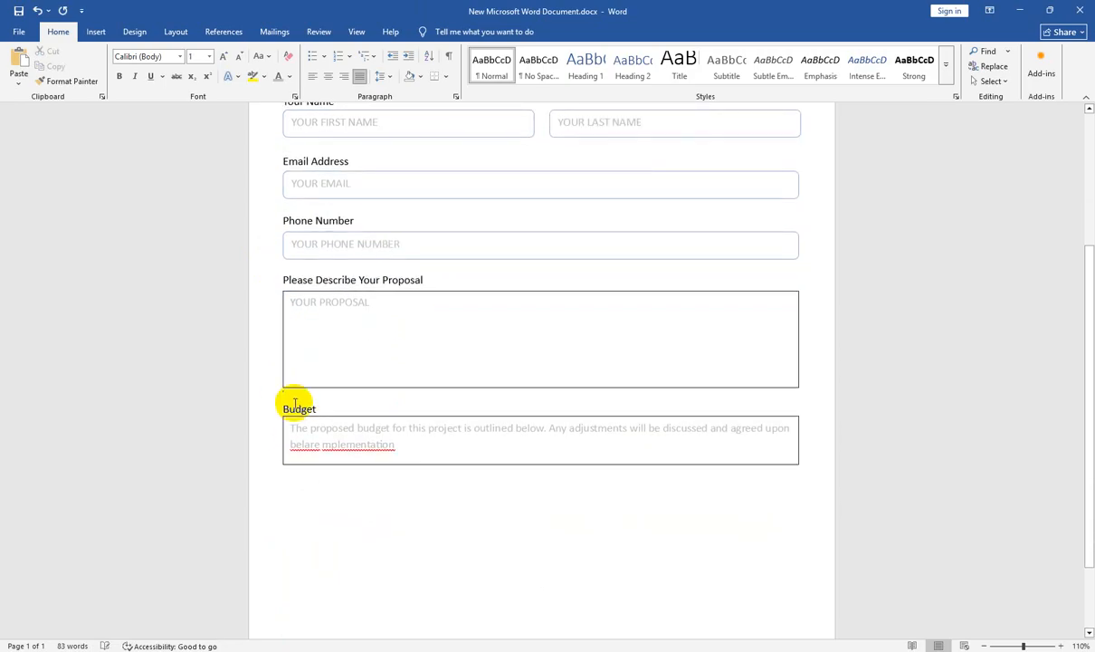
Step: Review the form's layout, and switch to Chrome to examine the sample budget table and written instructions in the practical set PDF
scroll(298, 400, "down", 8, "ctrl")
scroll(579, 447, "up", 6, "ctrl")
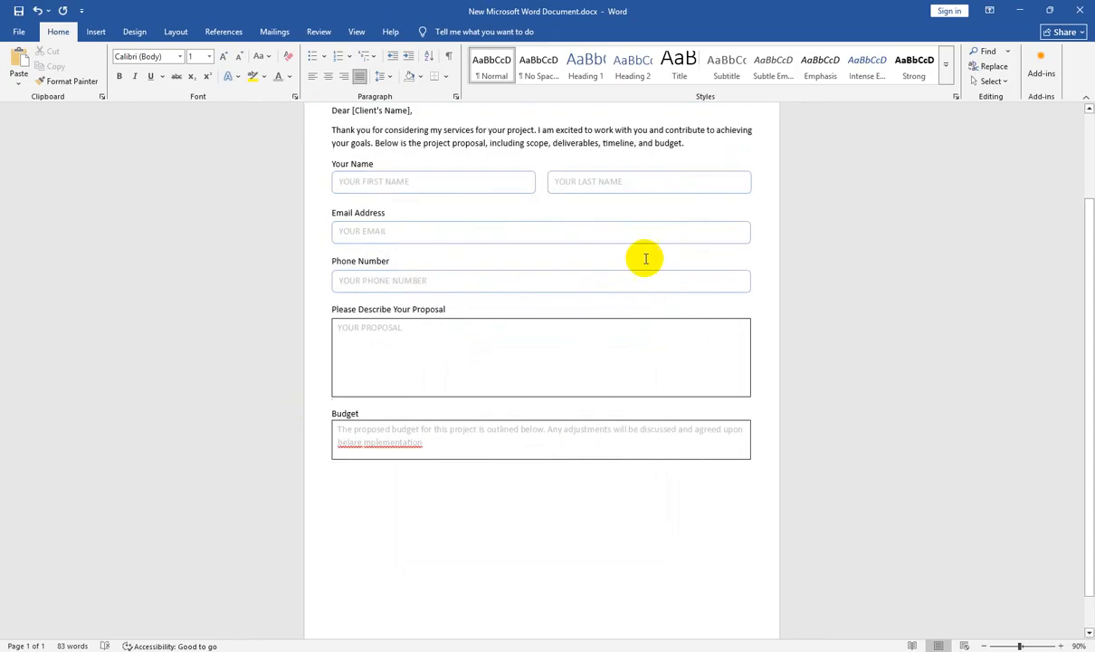
scroll(588, 316, "up", 1)
scroll(587, 317, "down", 1)
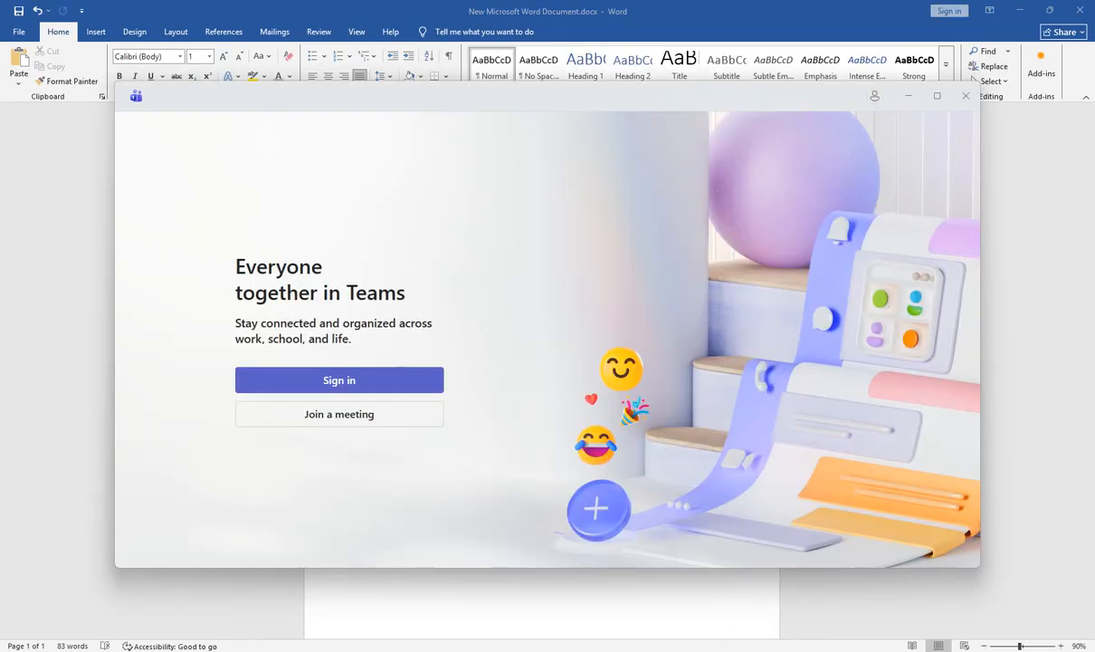
left_click(688, 651)
left_click(688, 651)
scroll(643, 425, "down", 1)
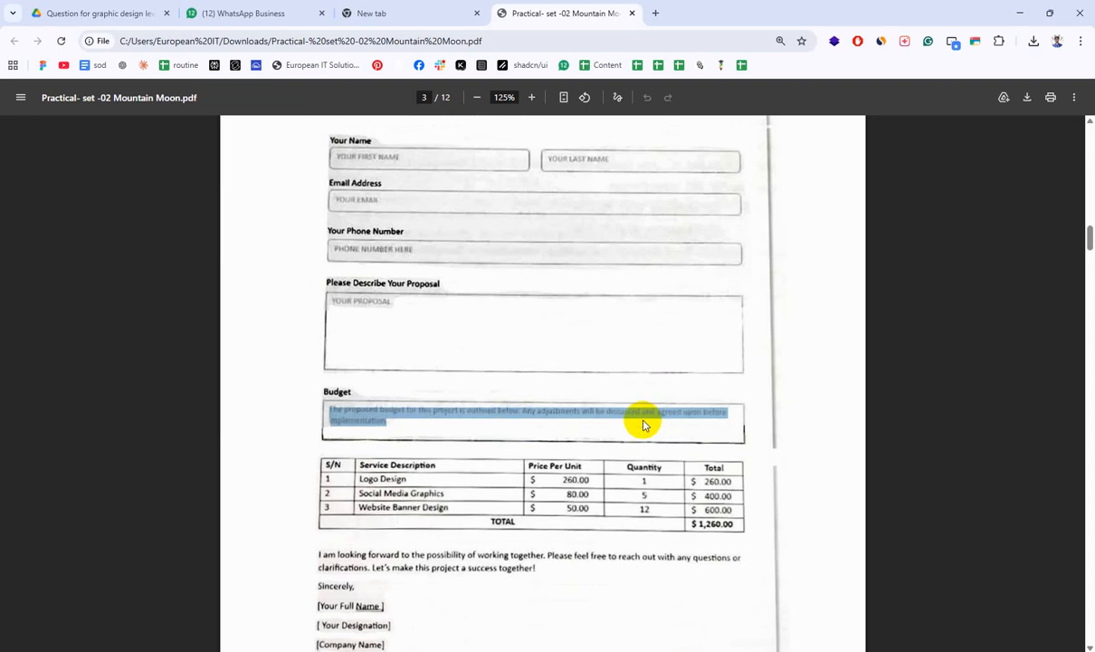
scroll(644, 425, "down", 1)
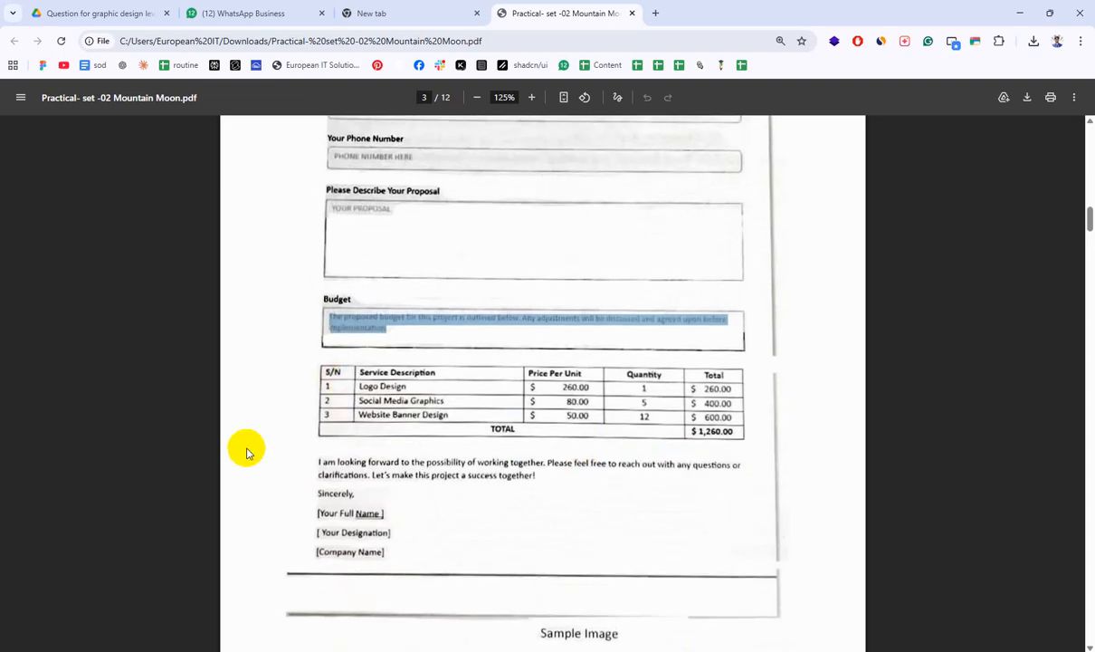
scroll(246, 453, "up", 12)
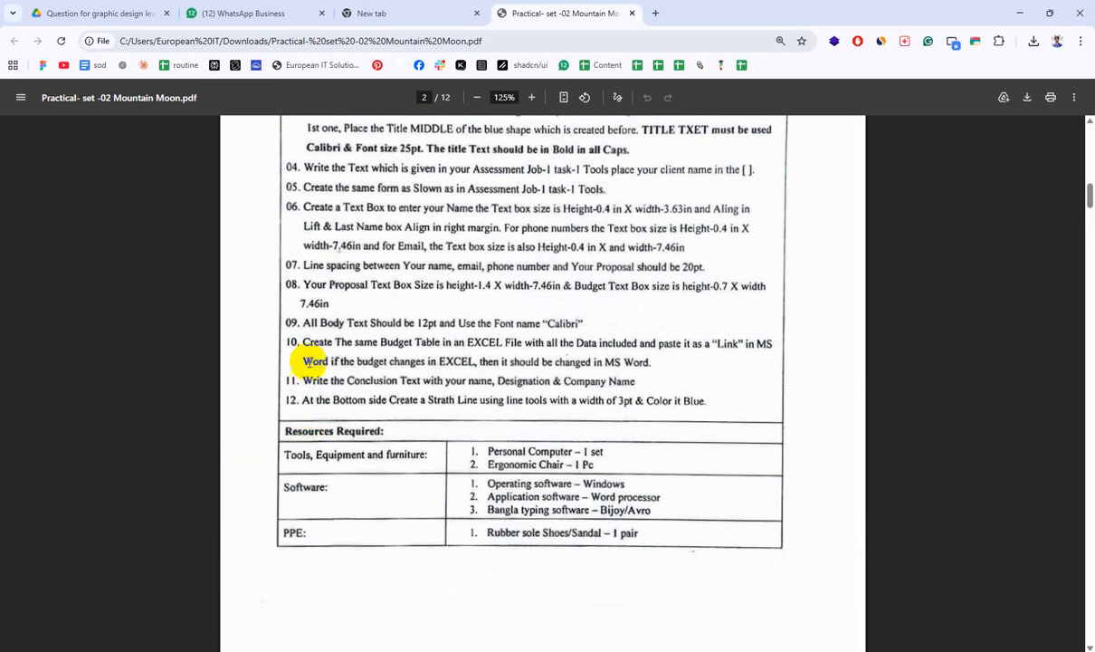
Step: Read instruction 10 about linking an Excel budget table into Word, and examine the sample budget table in the PDF
left_click_drag(306, 344, 371, 343)
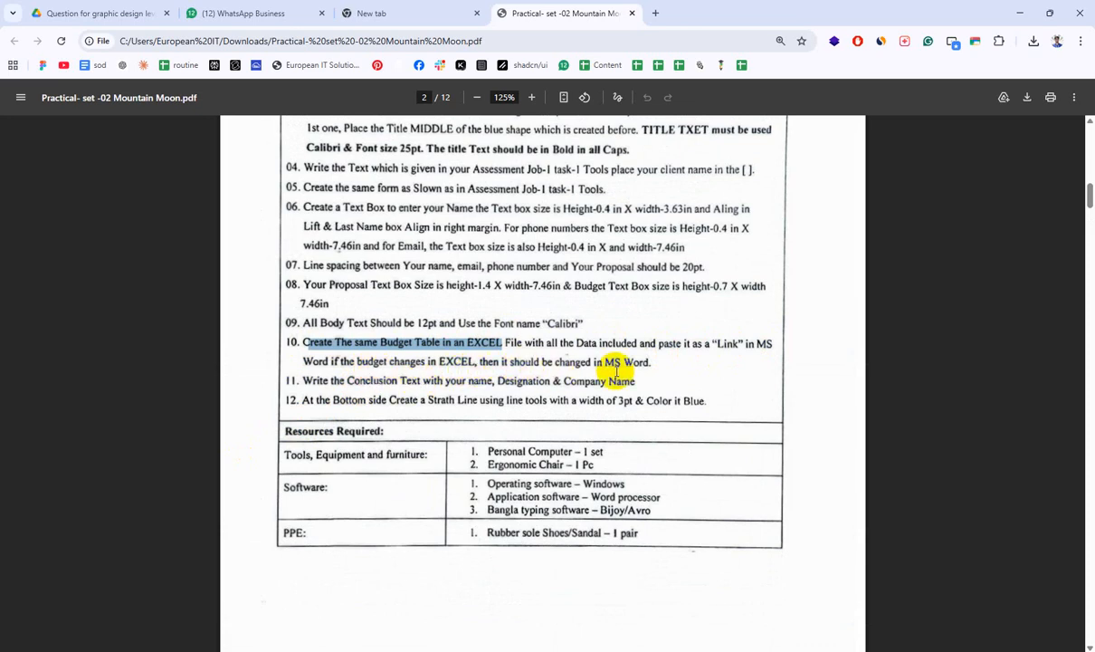
left_click_drag(638, 349, 304, 344)
scroll(634, 498, "down", 5)
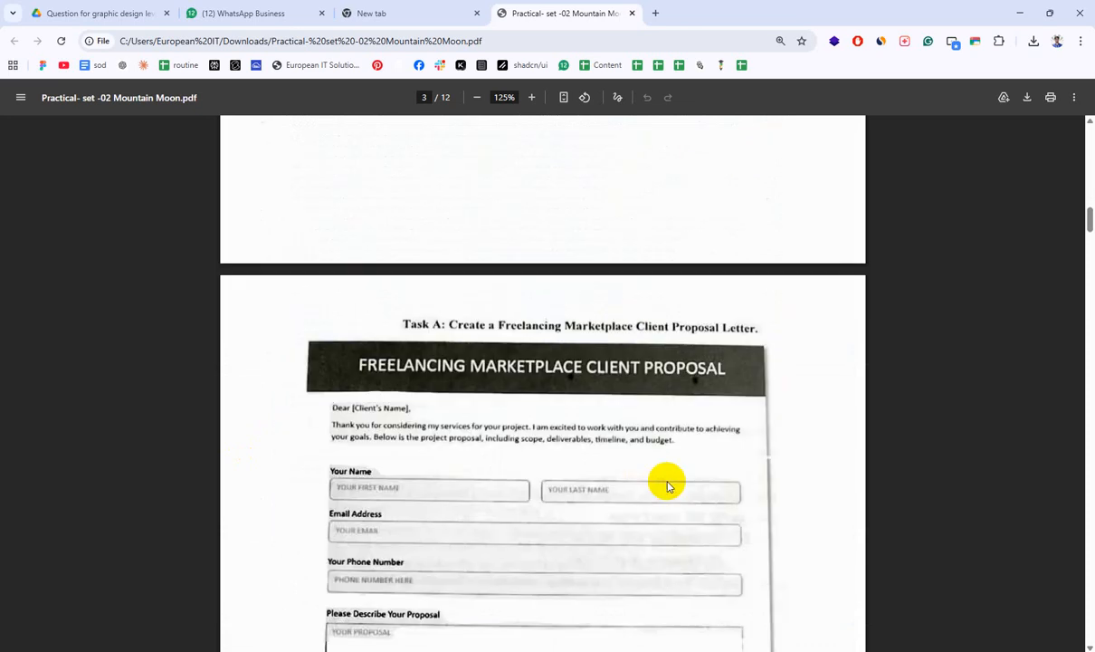
scroll(668, 486, "down", 10)
scroll(673, 252, "up", 2)
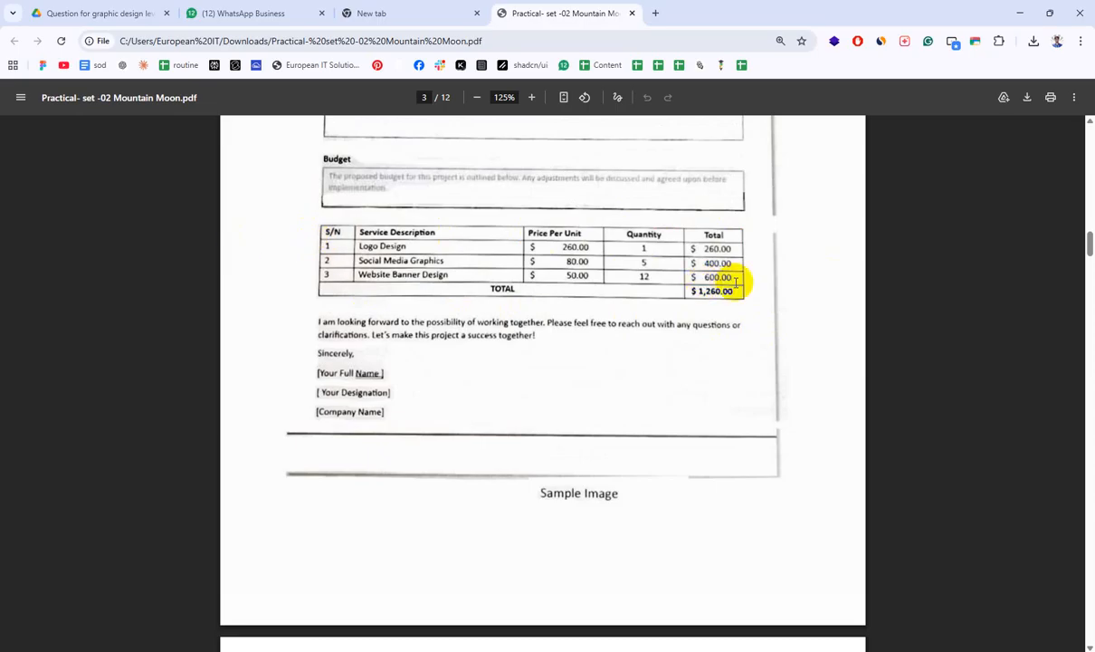
Step: Switch to File Explorer, create a new Microsoft Excel worksheet in the Job-1 folder, and open it in Excel
mouse_move(564, 651)
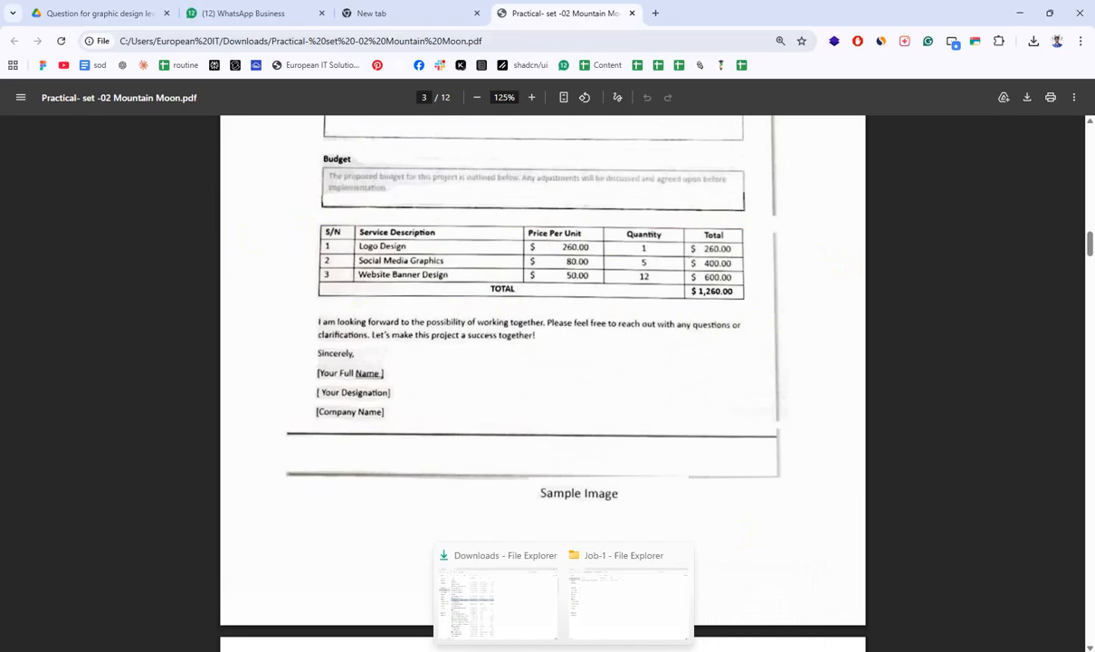
left_click(493, 588)
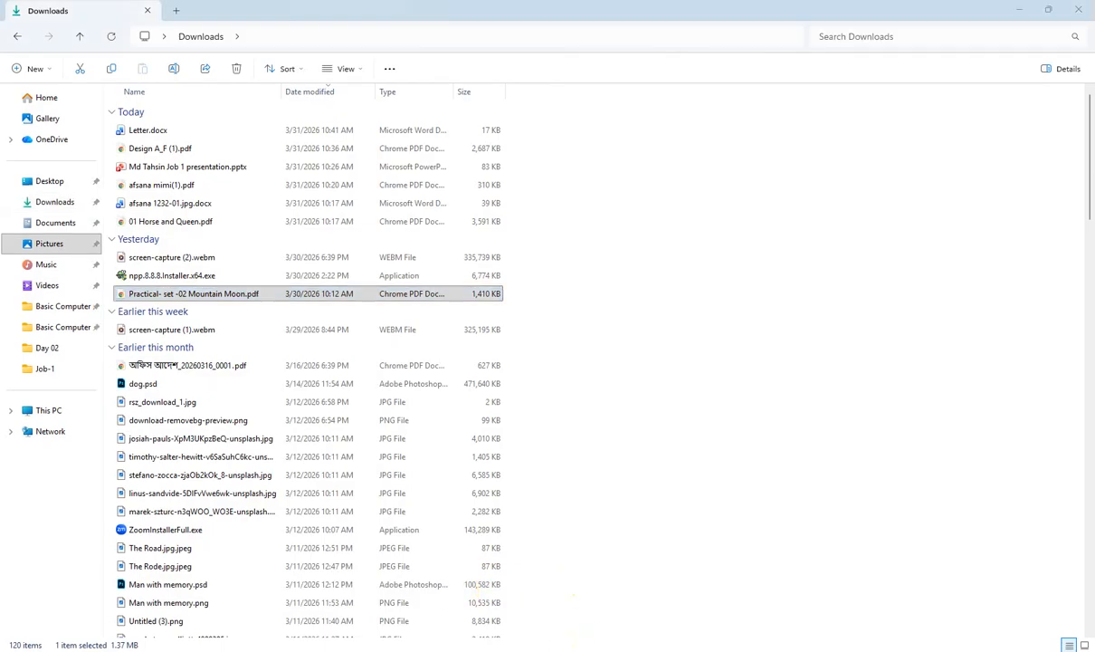
left_click(604, 633)
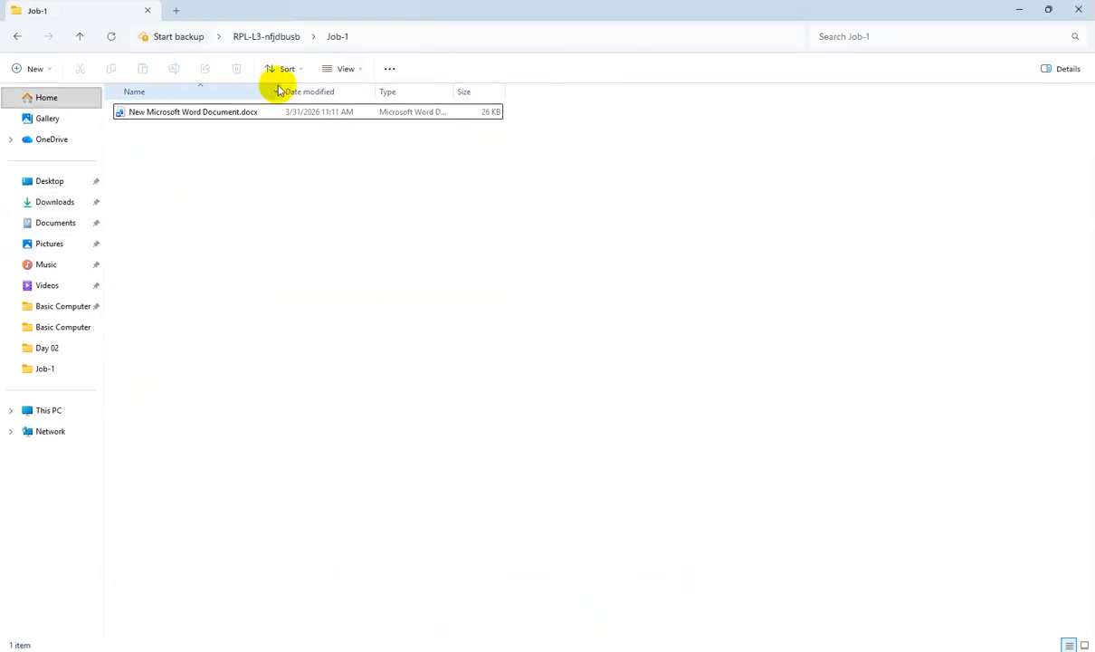
left_click(290, 175)
right_click(290, 179)
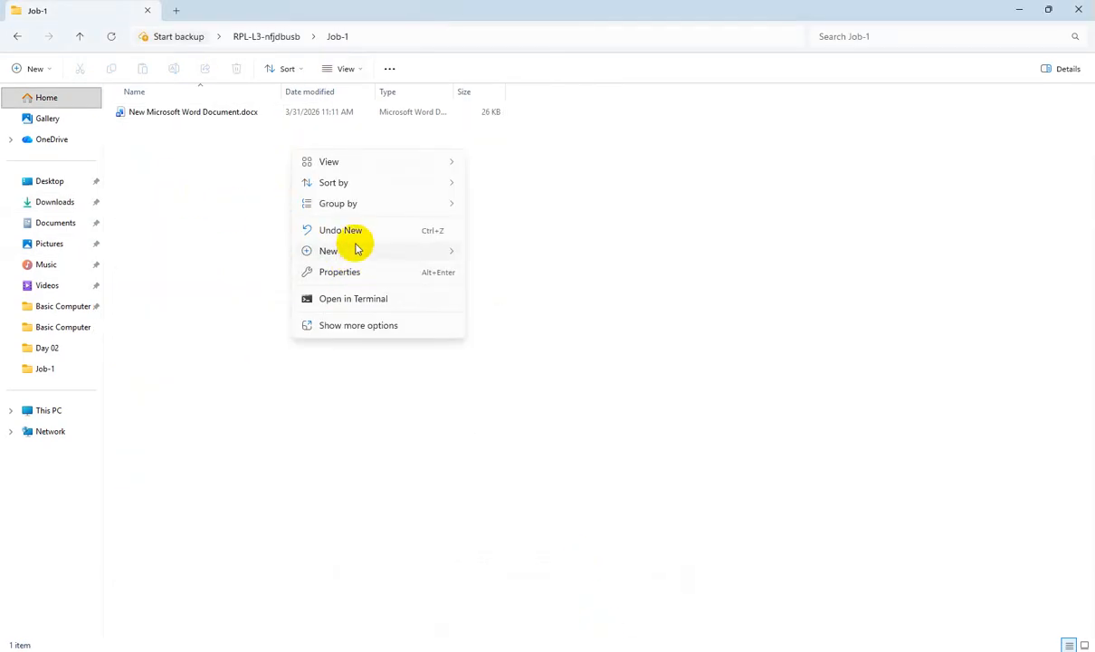
mouse_move(392, 251)
left_click(549, 509)
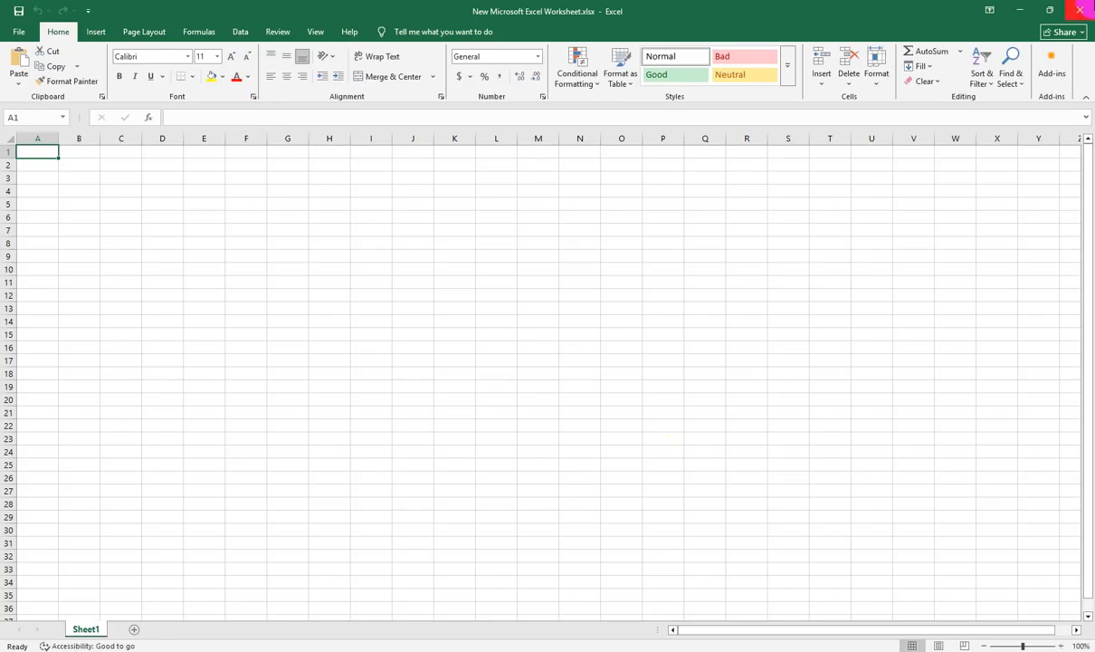
Step: Arrange the Chrome PDF window and the Excel workbook side by side, and minimize the File Explorer windows behind them
key("alt+Tab")
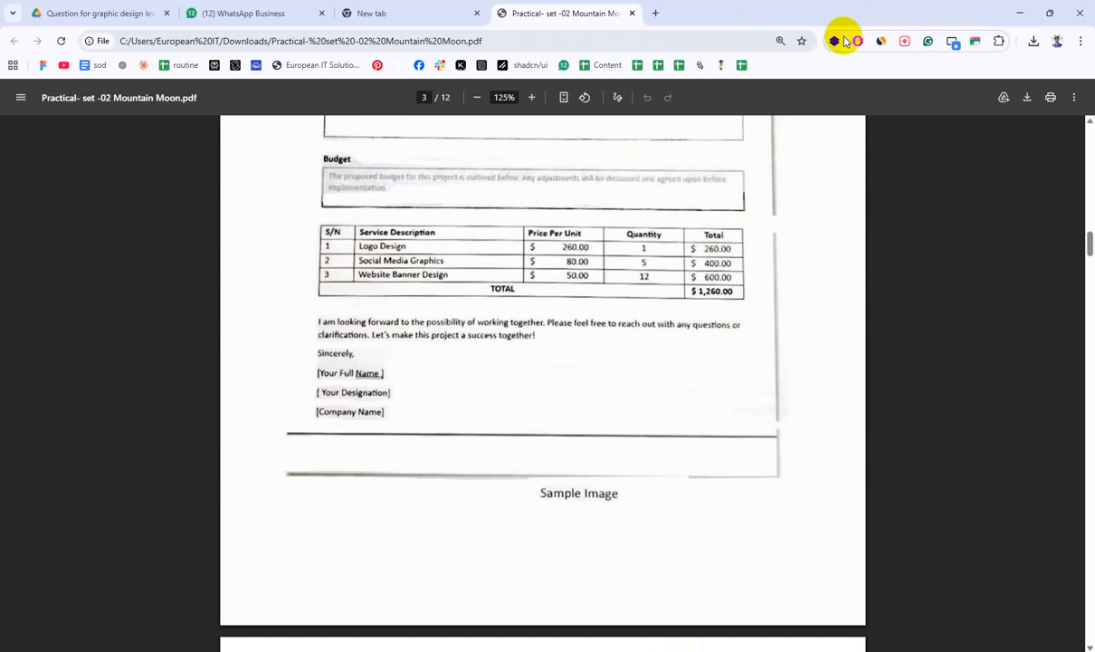
left_click_drag(796, 7, 220, 135)
left_click_drag(896, 9, 727, 124)
left_click_drag(188, 135, 222, 101)
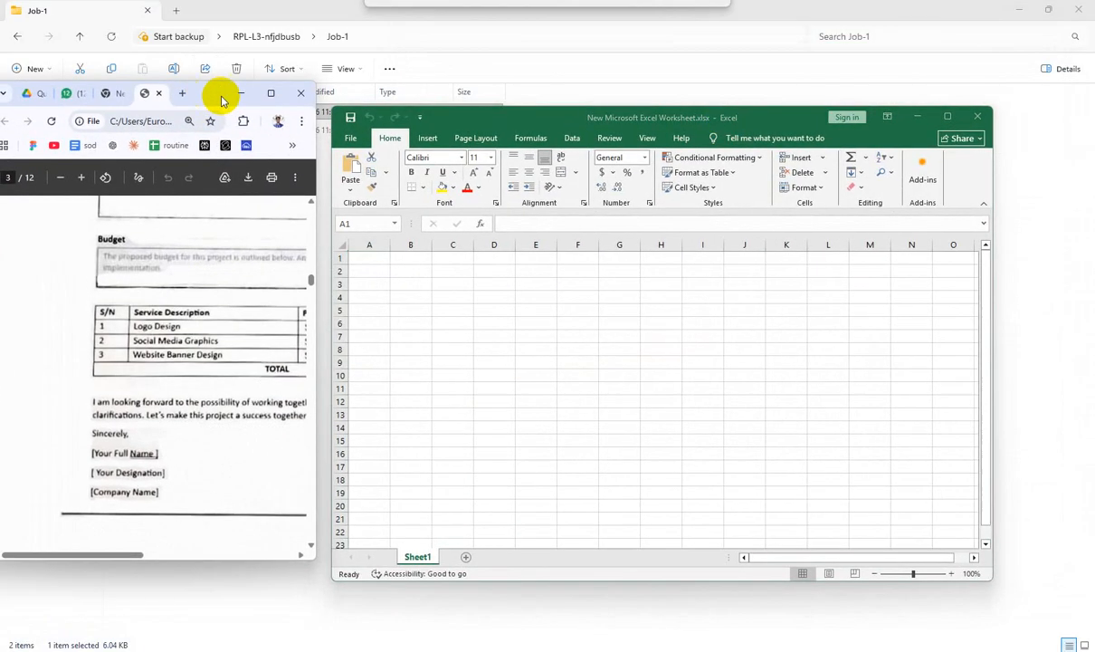
left_click(1014, 7)
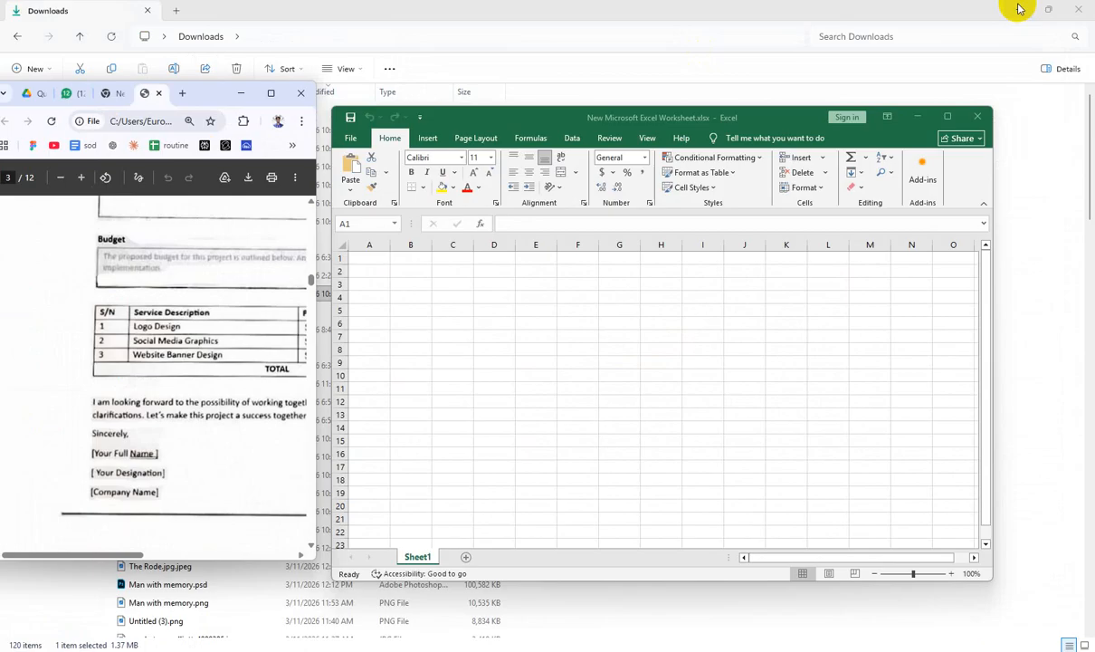
left_click(1017, 8)
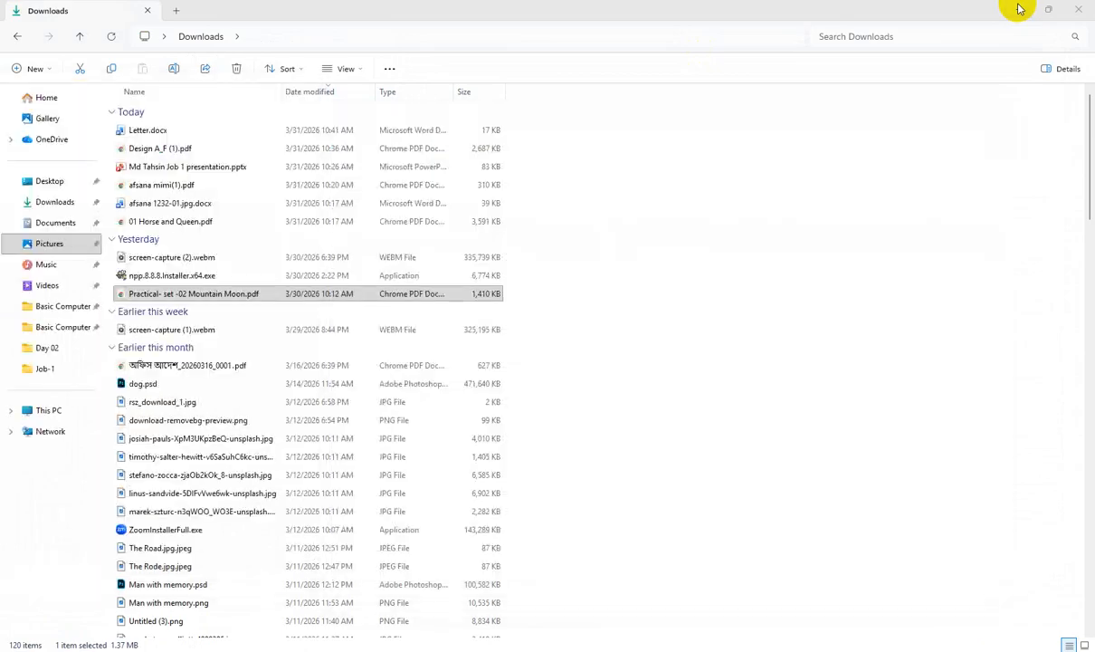
left_click(1019, 8)
left_click(1019, 8)
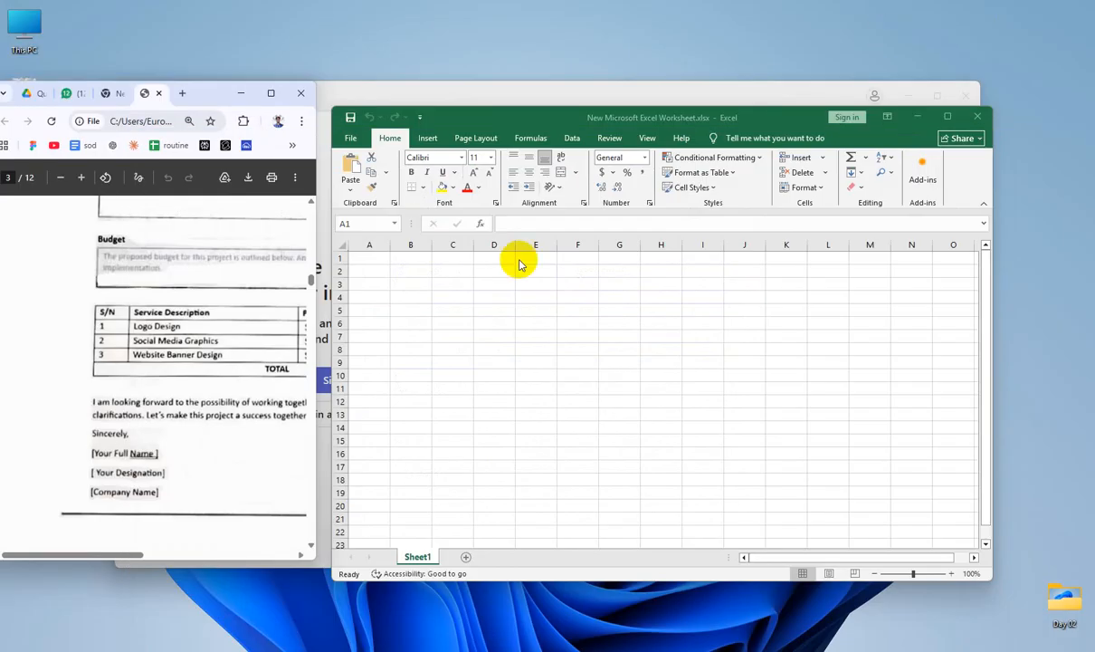
Step: Enter the budget table headings S/N in cell E6 and Service Description in cell F6
left_click(536, 297)
left_click(527, 323)
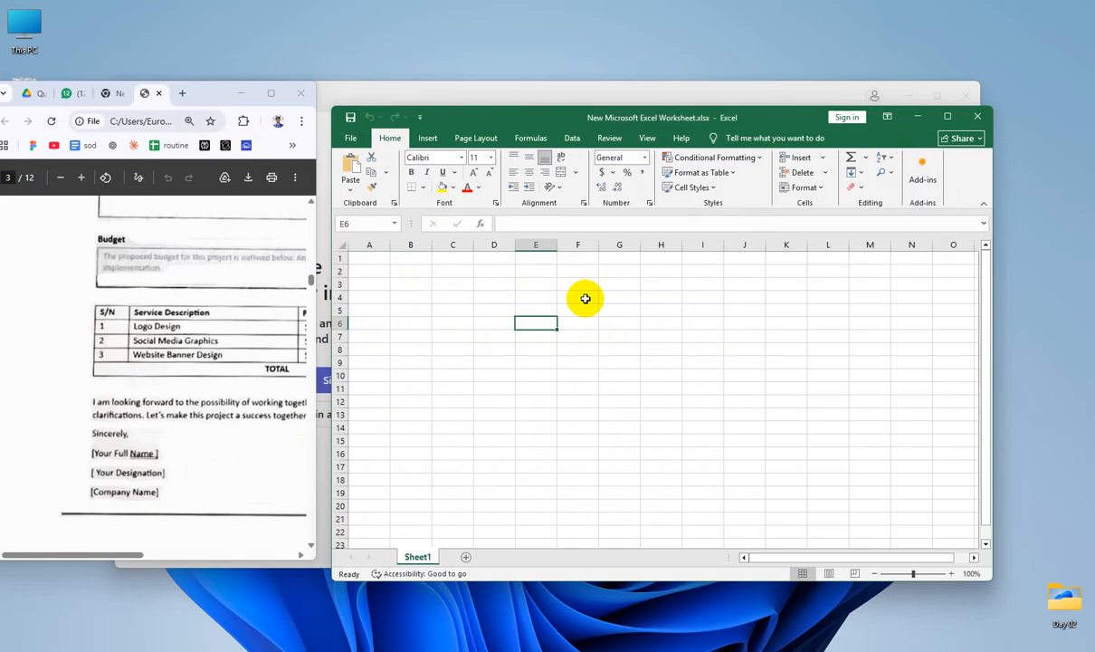
type("S/N")
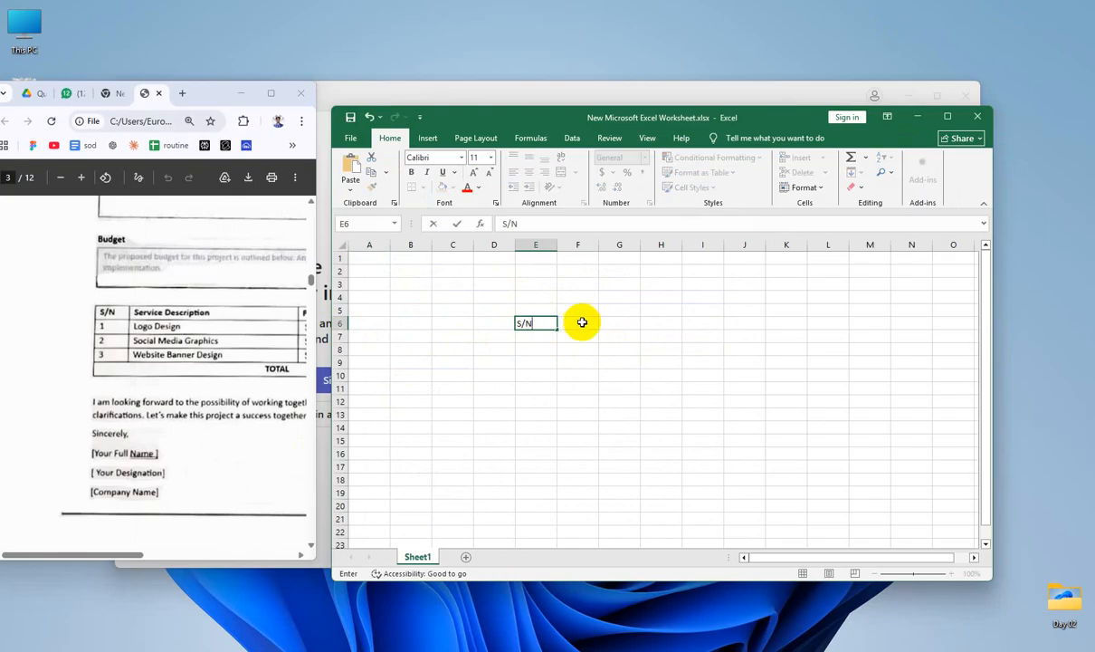
left_click(582, 323)
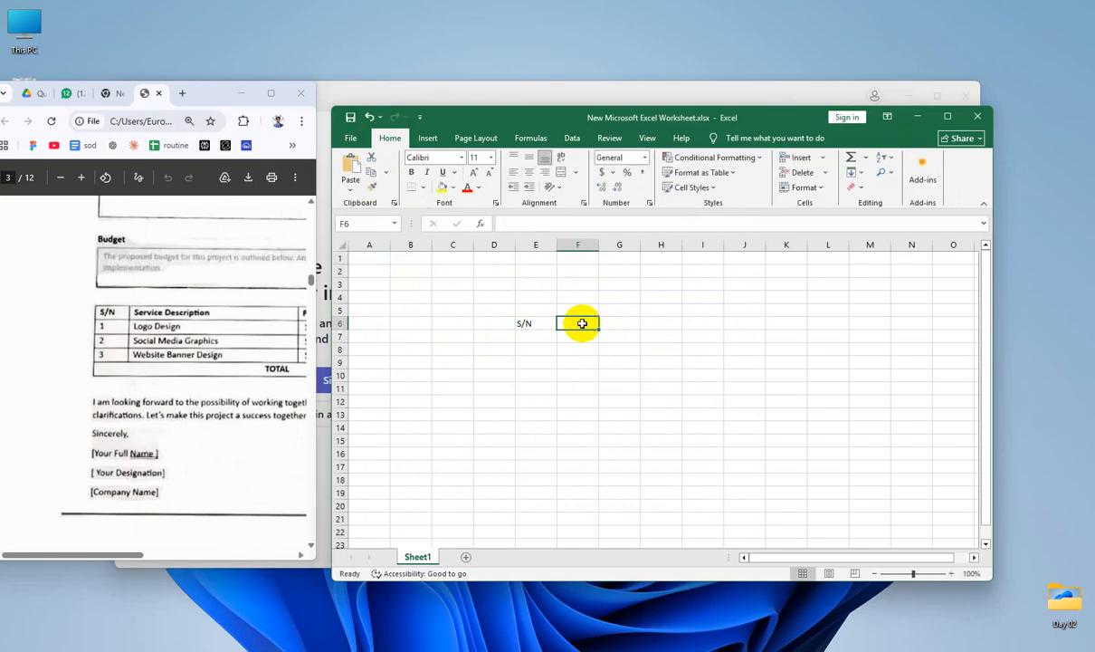
type("Service Descriptio")
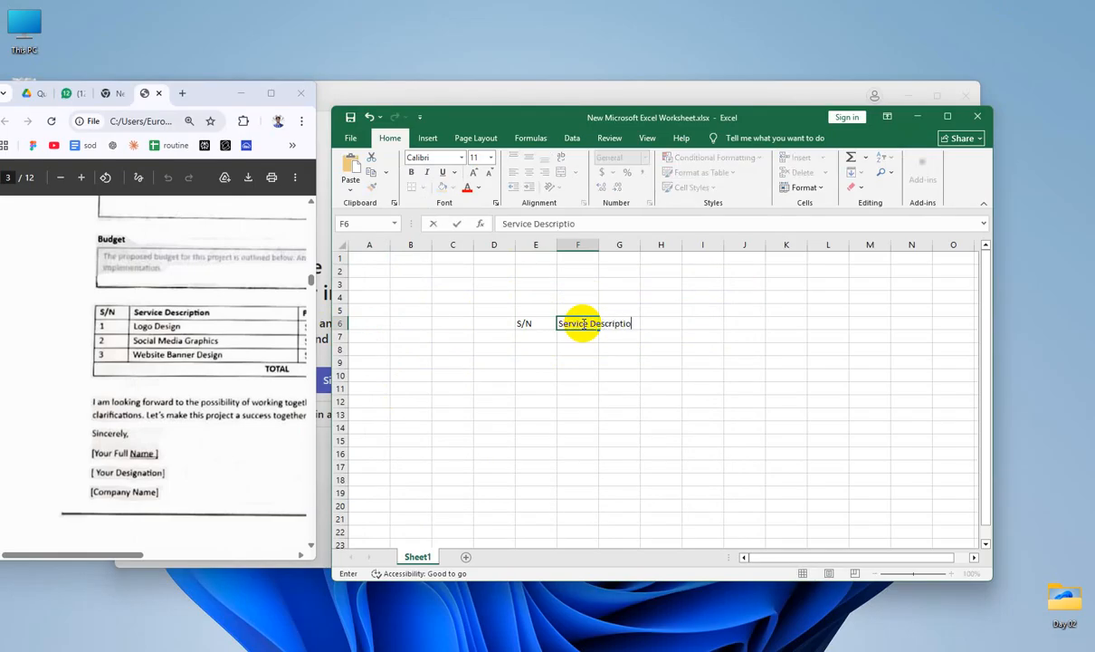
type("n")
key("Tab")
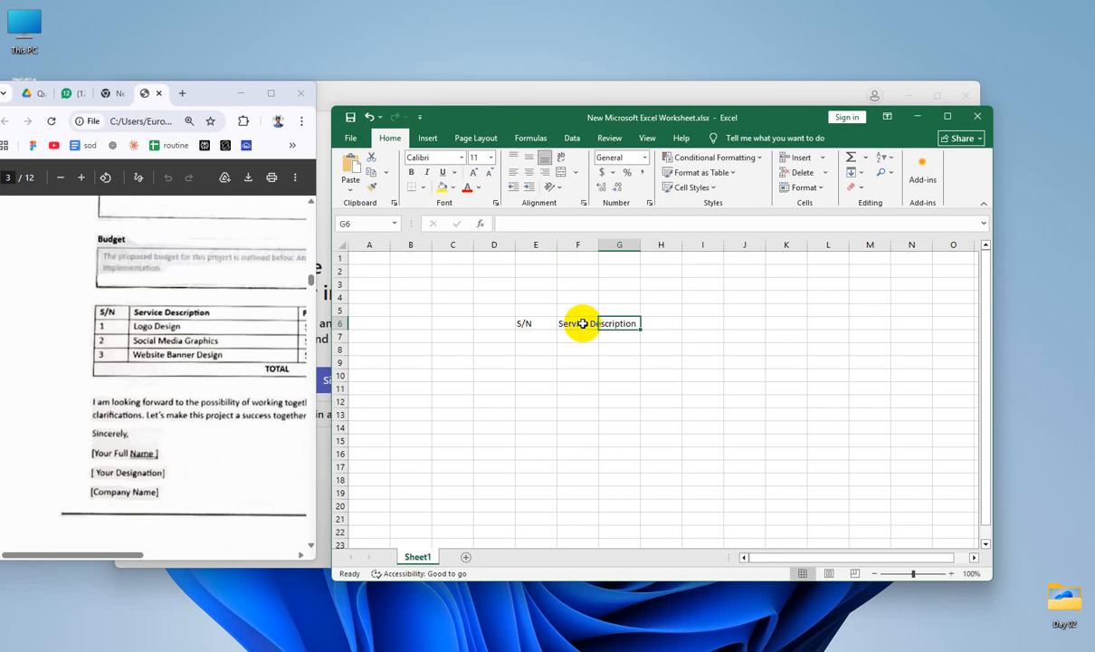
Step: Enter the remaining table headings Price Per Unit, Quantity and Total in cells G6 to I6, following the PDF sample
left_click_drag(108, 555, 196, 560)
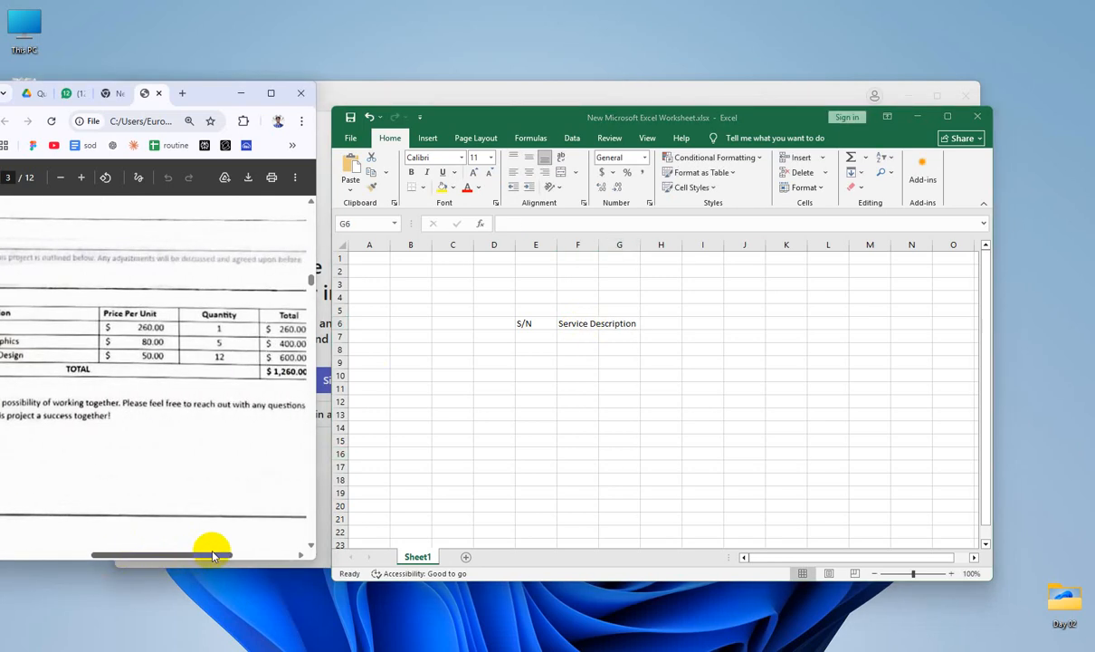
left_click(629, 323)
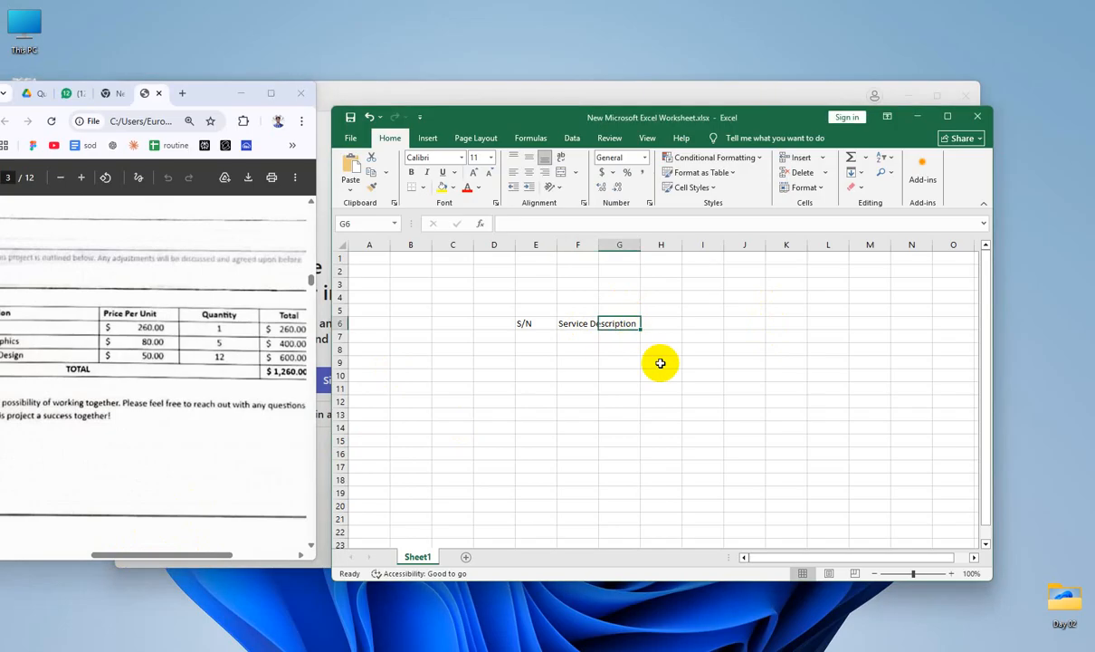
type("Price Per Unit")
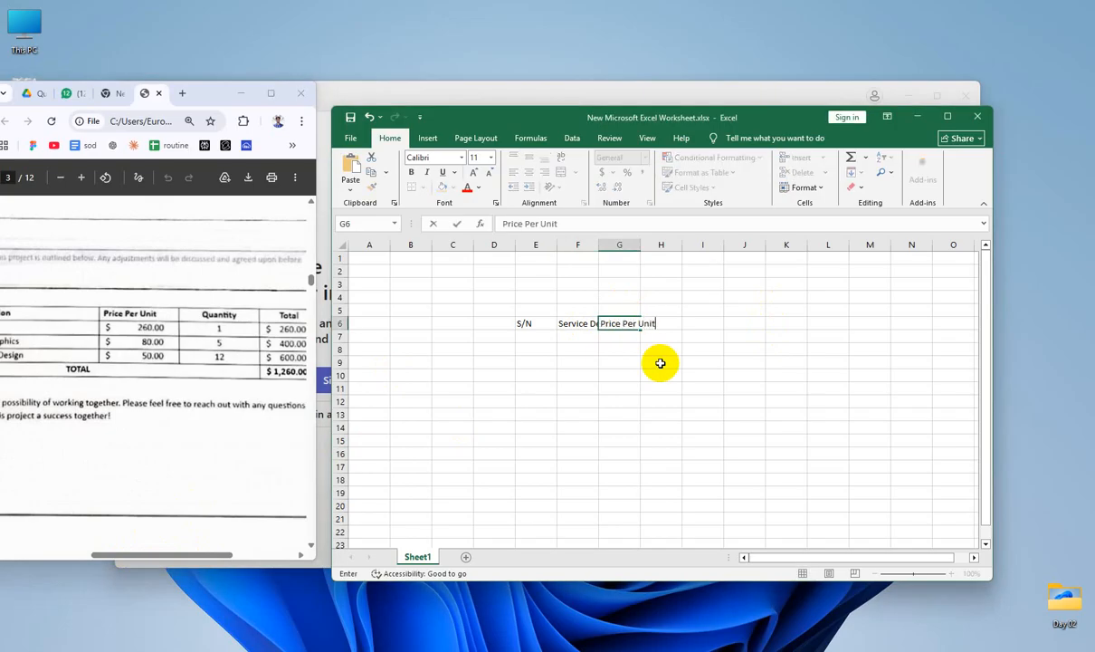
key("Tab")
type("Q")
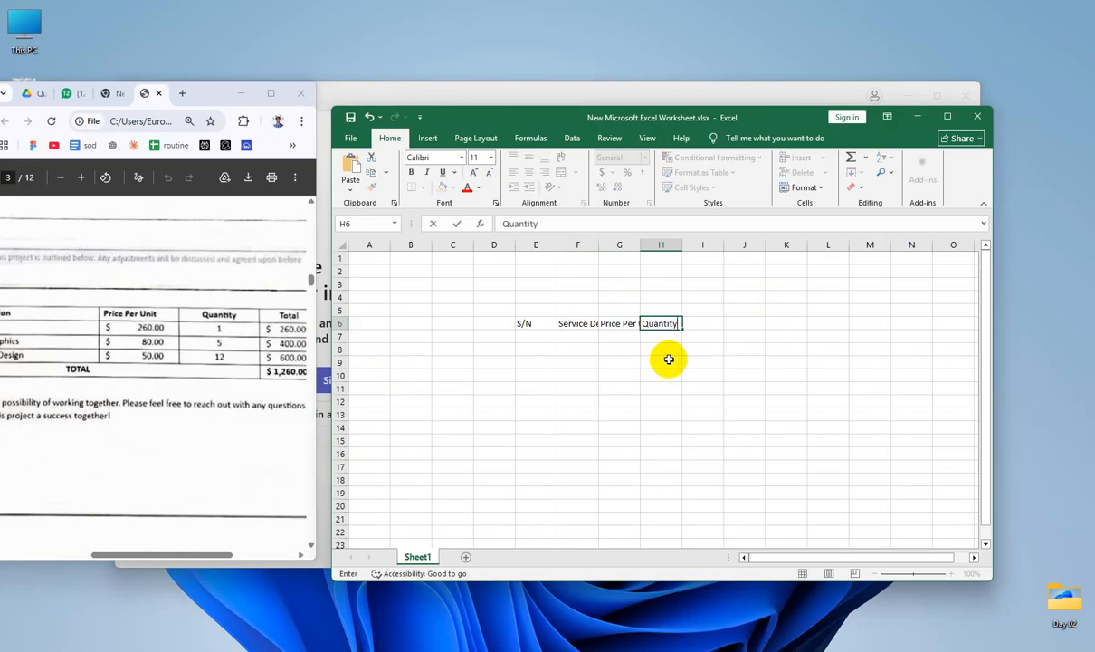
key("Tab")
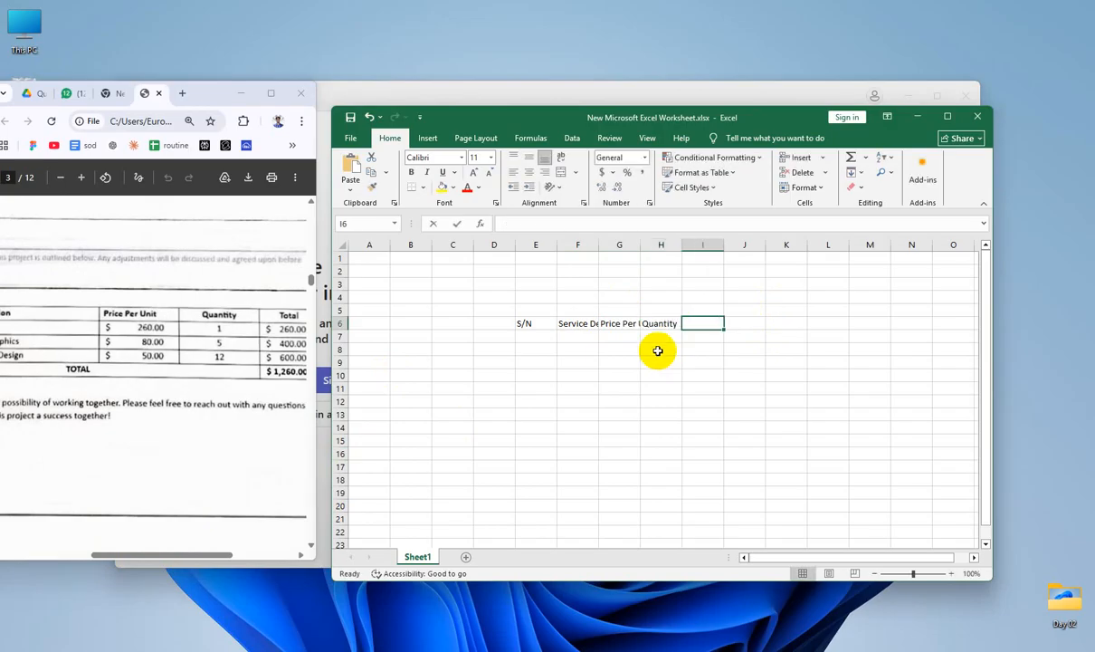
type("Y")
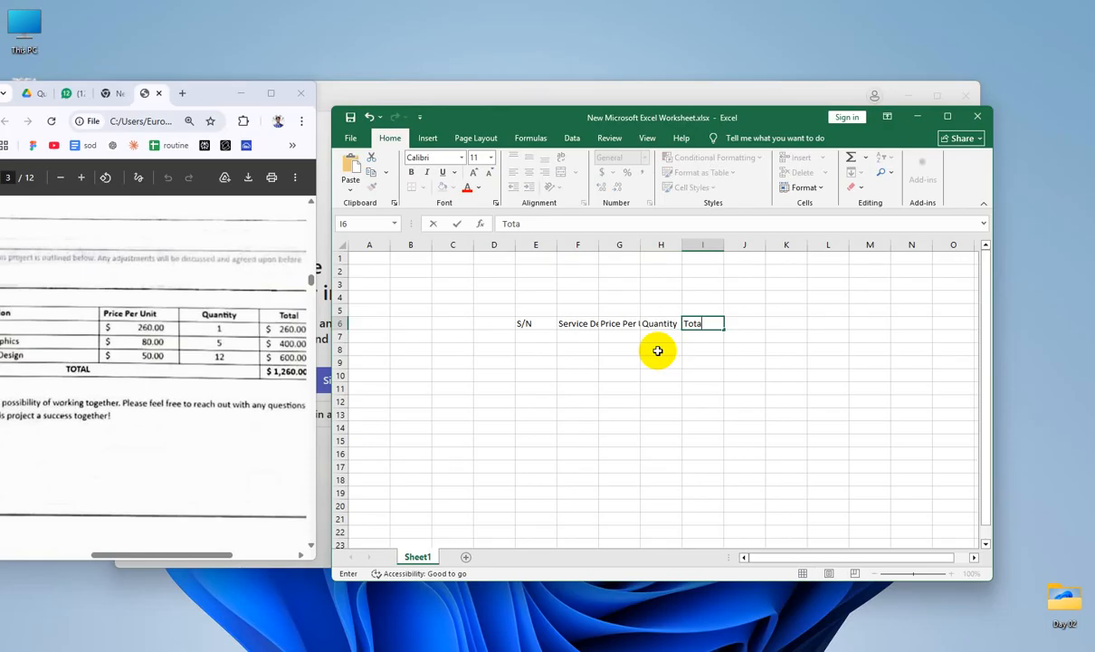
type("otal")
Step: Widen columns F through I so the Service Description, Price Per Unit, Quantity and Total headings fit
left_click(697, 400)
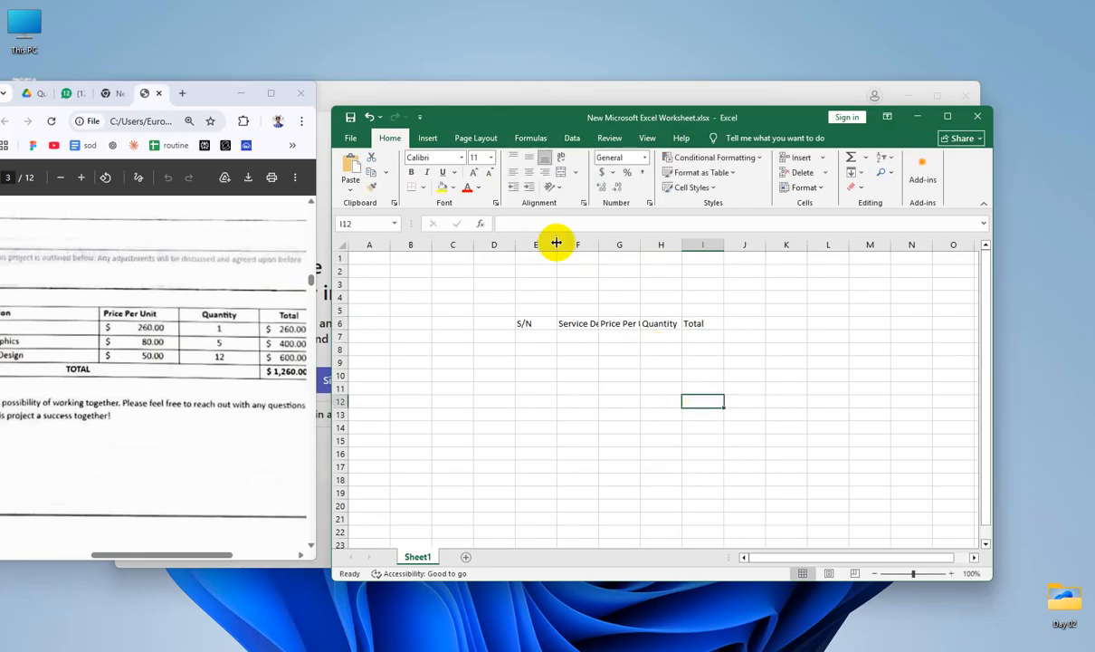
left_click_drag(599, 244, 880, 244)
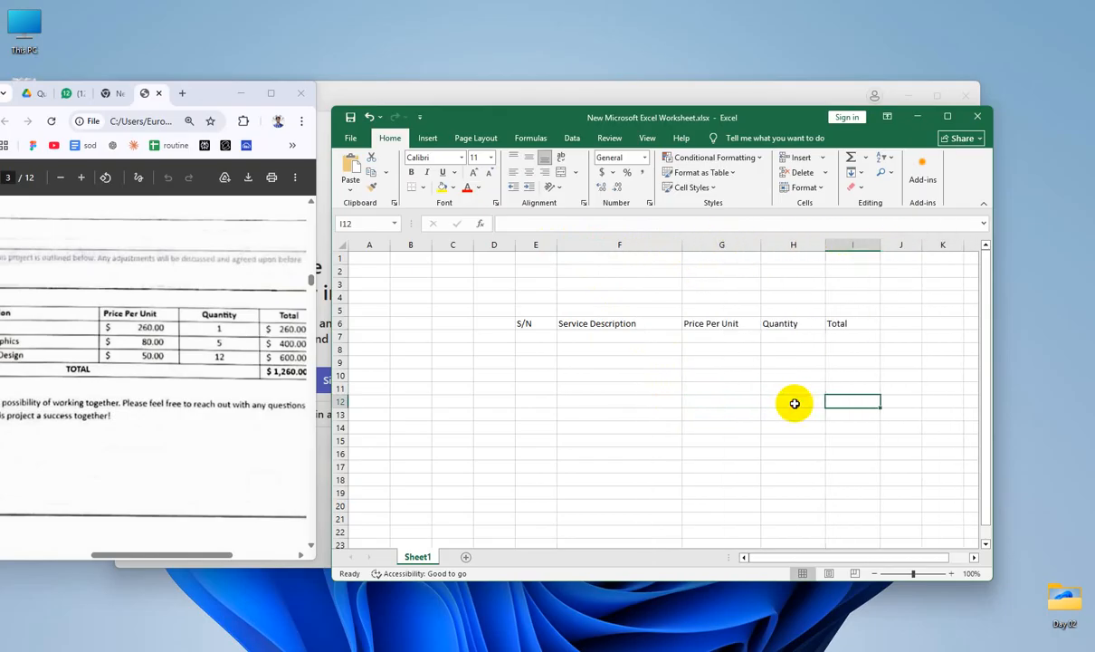
left_click(791, 402)
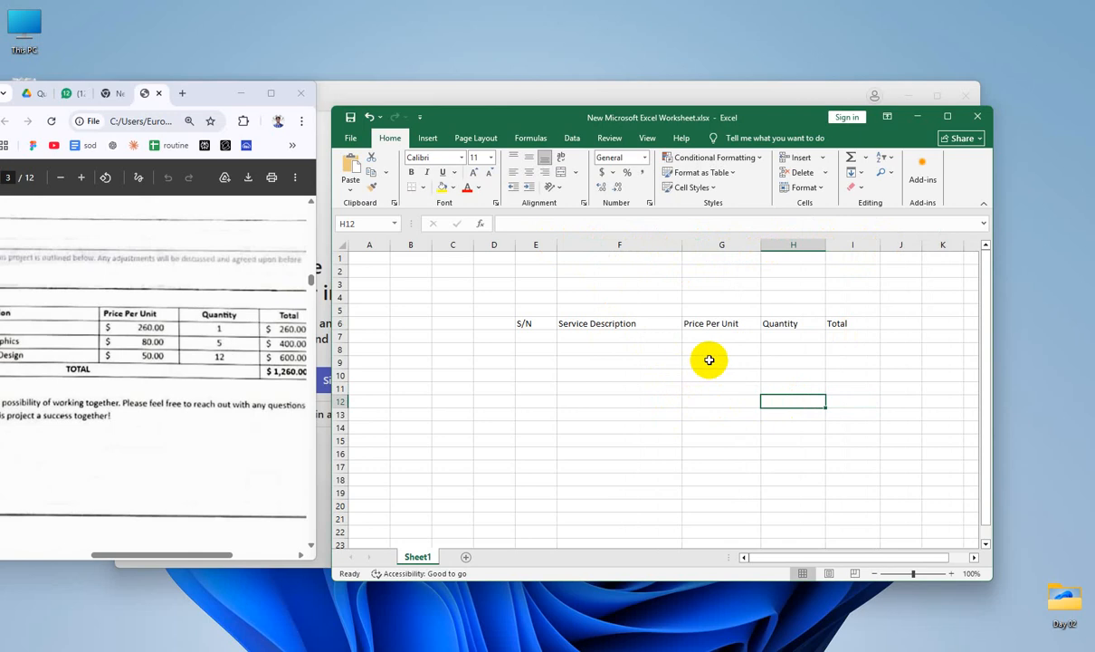
Step: Enter serial numbers 1, 2 and 3 under the S/N heading in cells E7 to E9, matching the PDF table
left_click(192, 555)
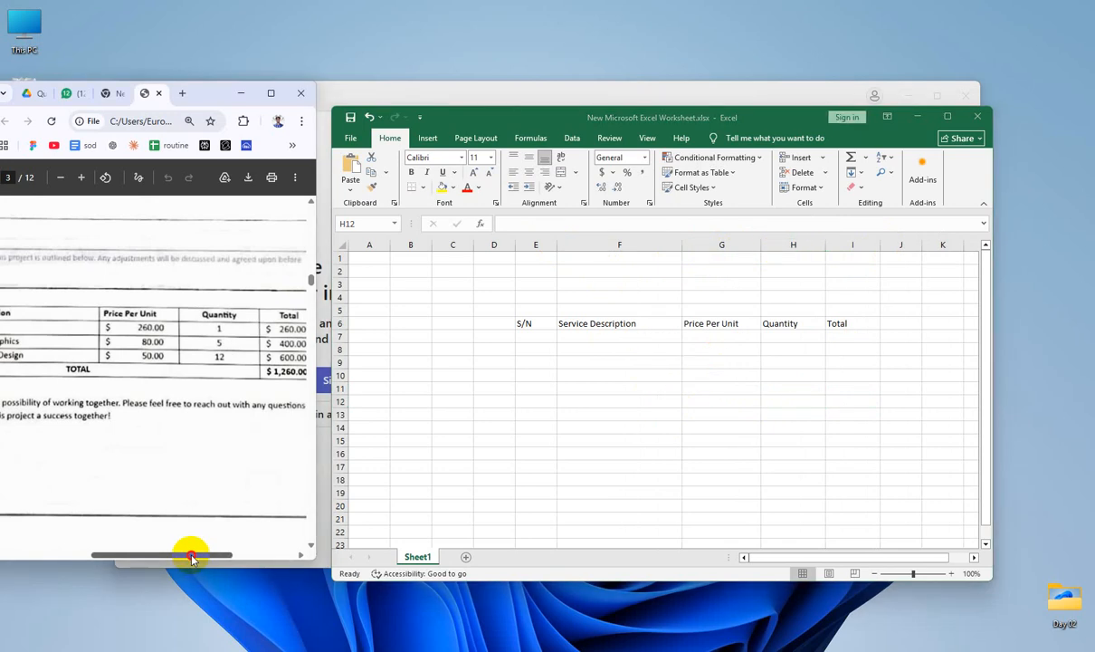
left_click_drag(192, 555, 178, 556)
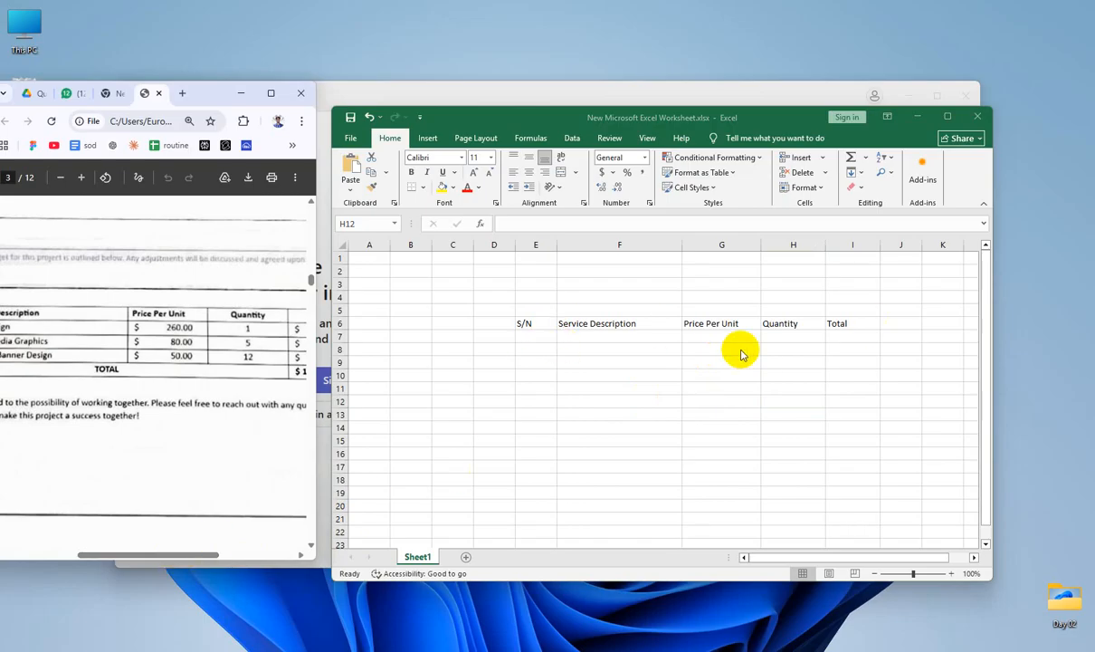
left_click_drag(178, 554, 133, 550)
left_click(538, 338)
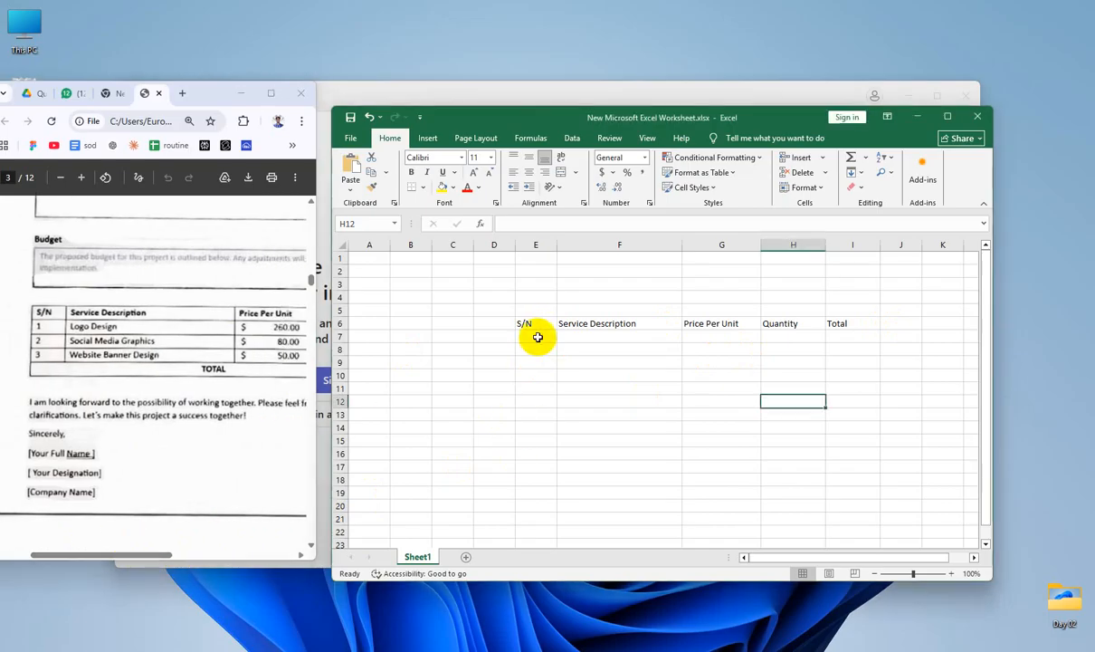
left_click(537, 337)
type("1")
key("Return")
type("2")
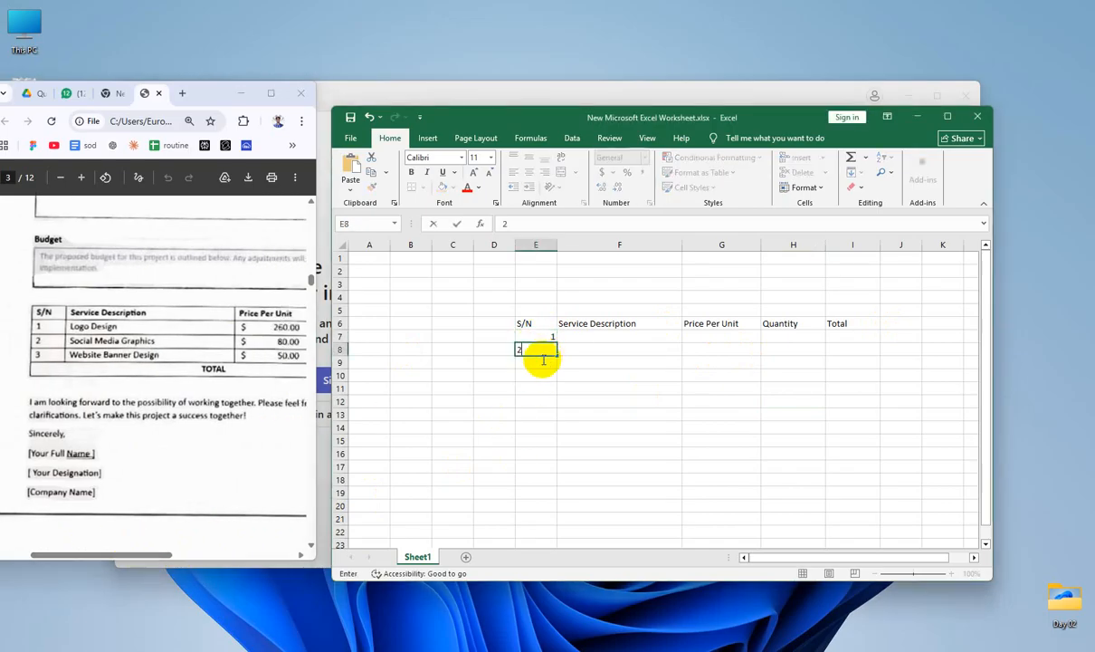
left_click(542, 370)
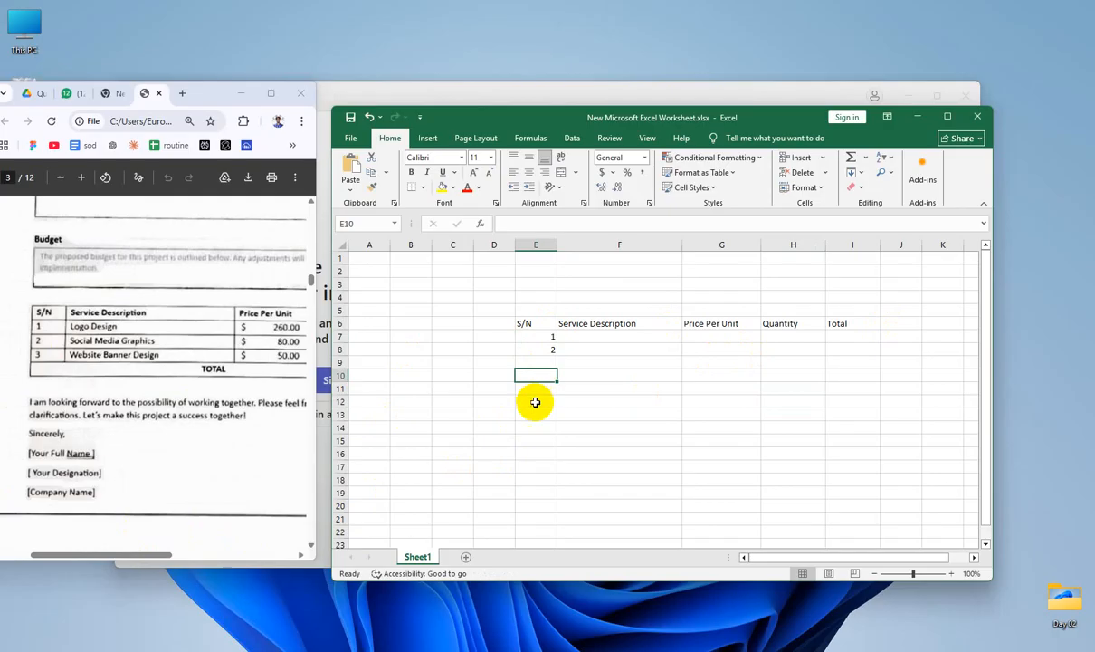
left_click(545, 363)
type("3")
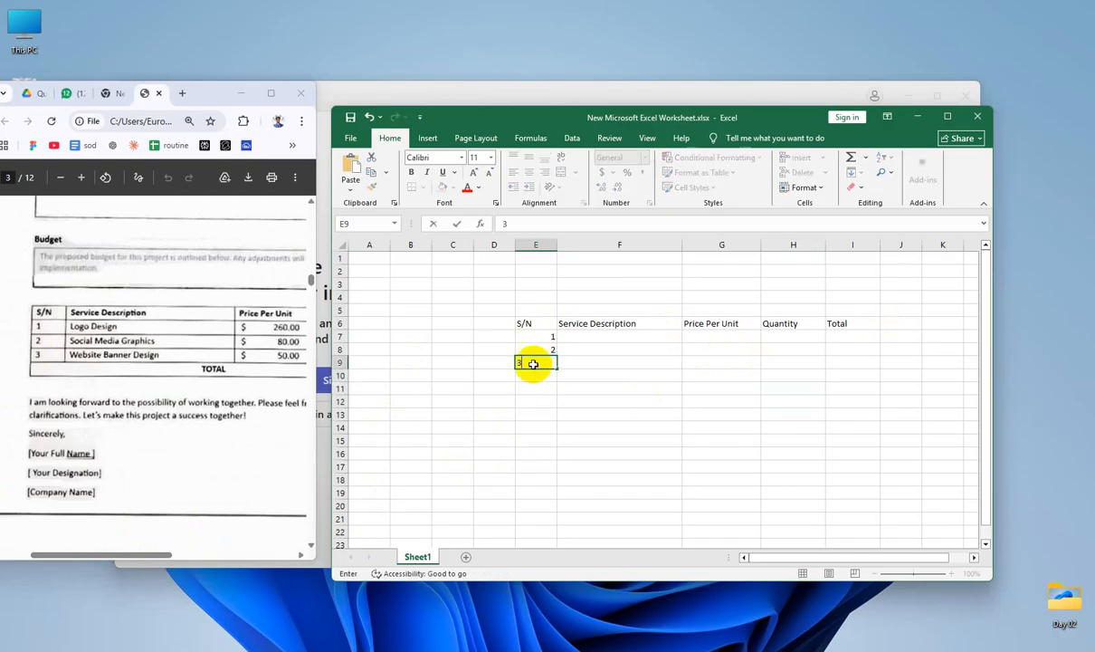
Step: Enter the service descriptions Logo Design, Social Media Graphics and Website Banner Design in cells F7 to F9
left_click(587, 339)
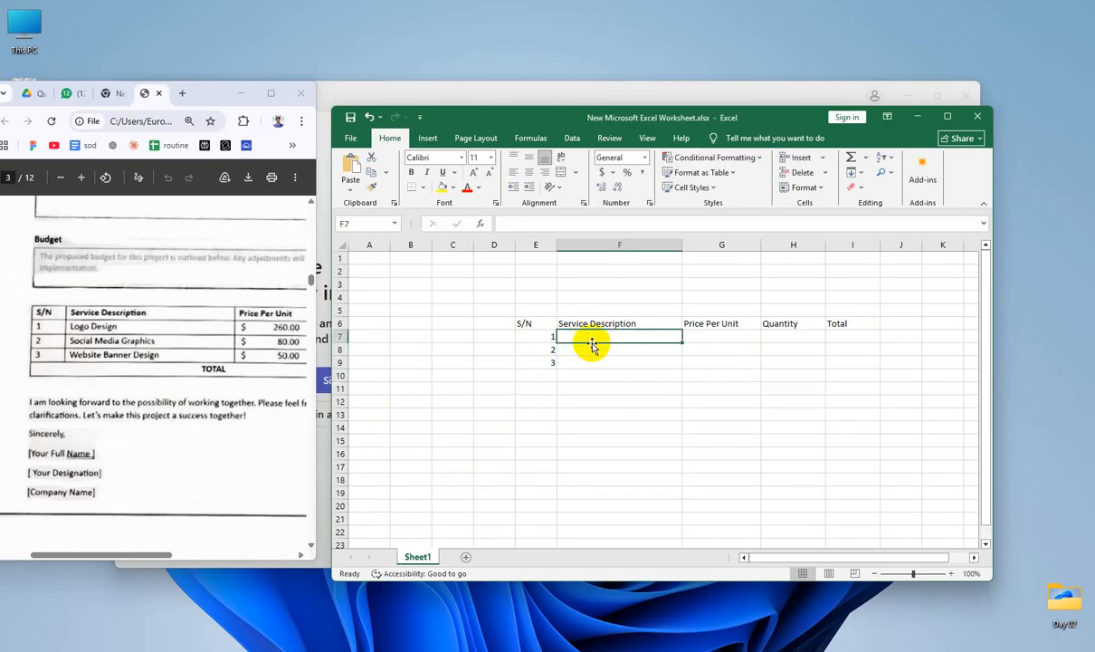
type("Loo")
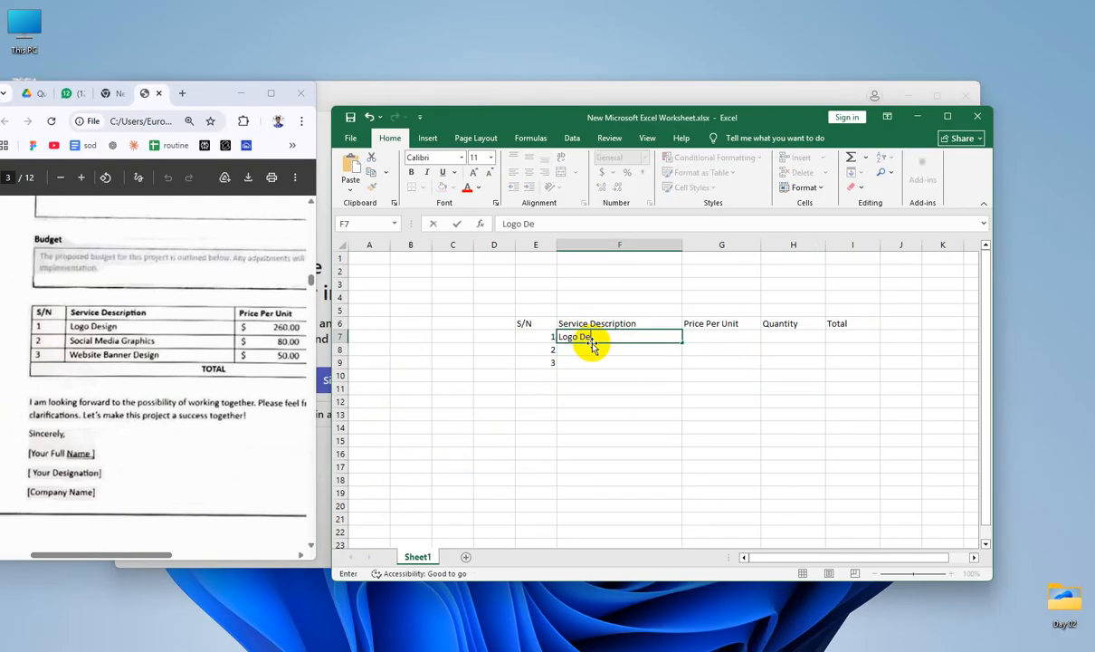
type("o Design")
key("Return")
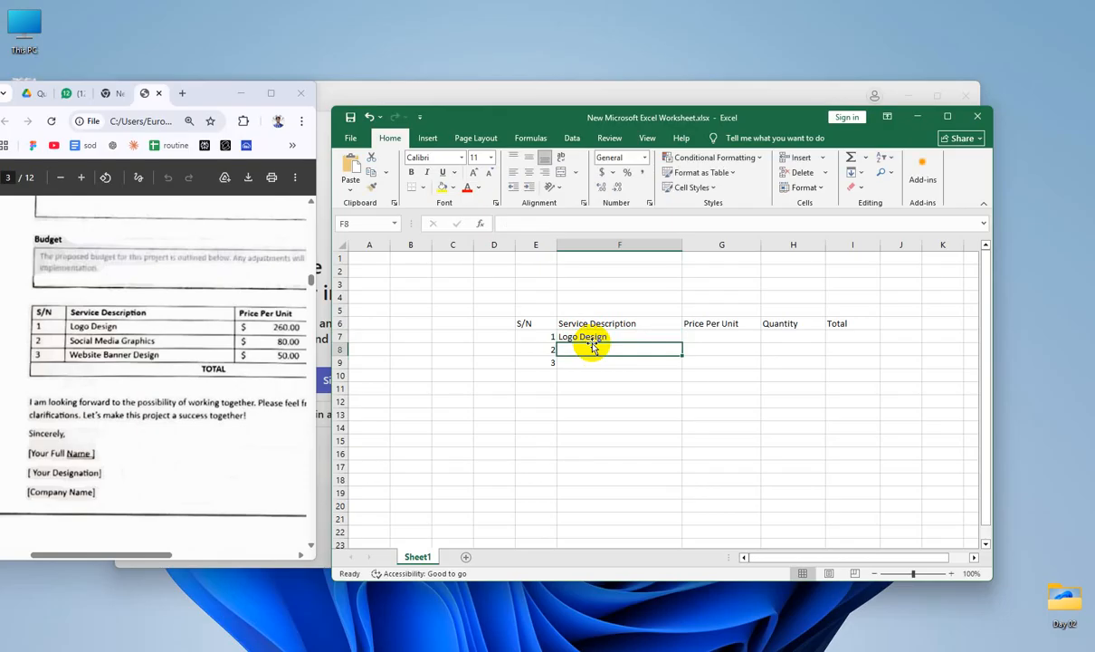
type("Social Media Graphic")
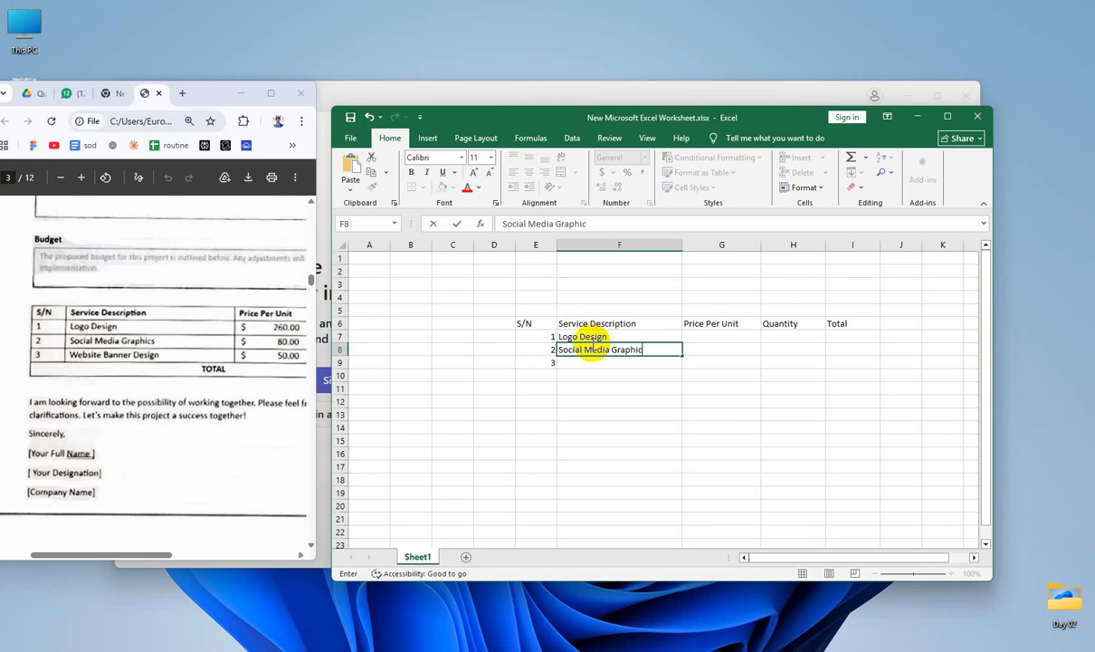
type("s")
key("Return")
type("Website Banner Design")
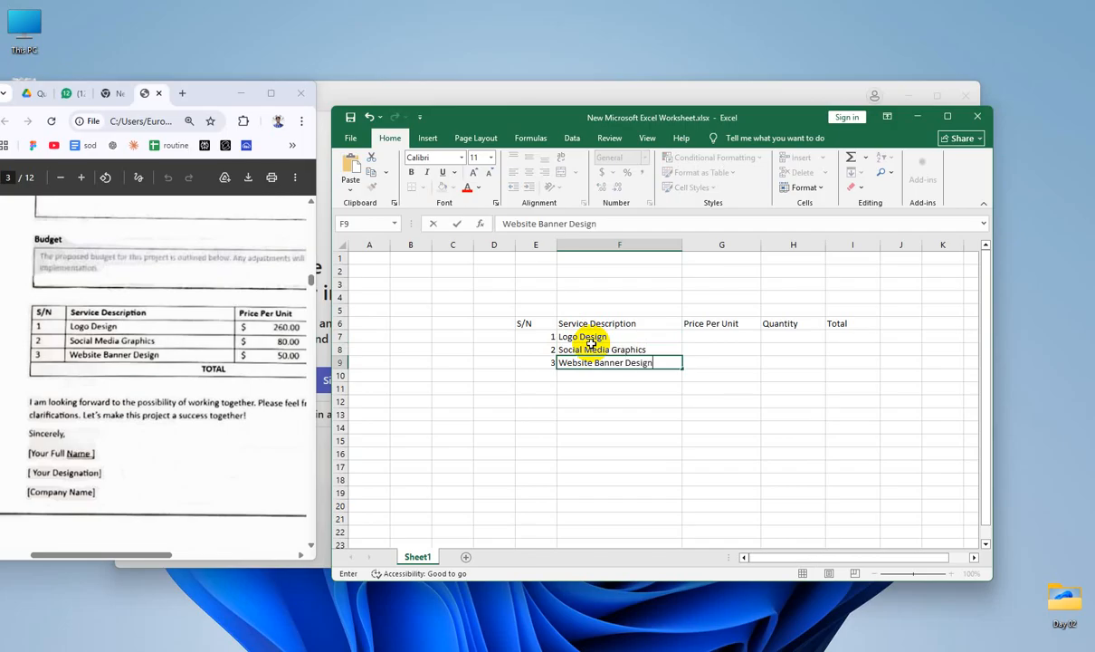
key("Tab")
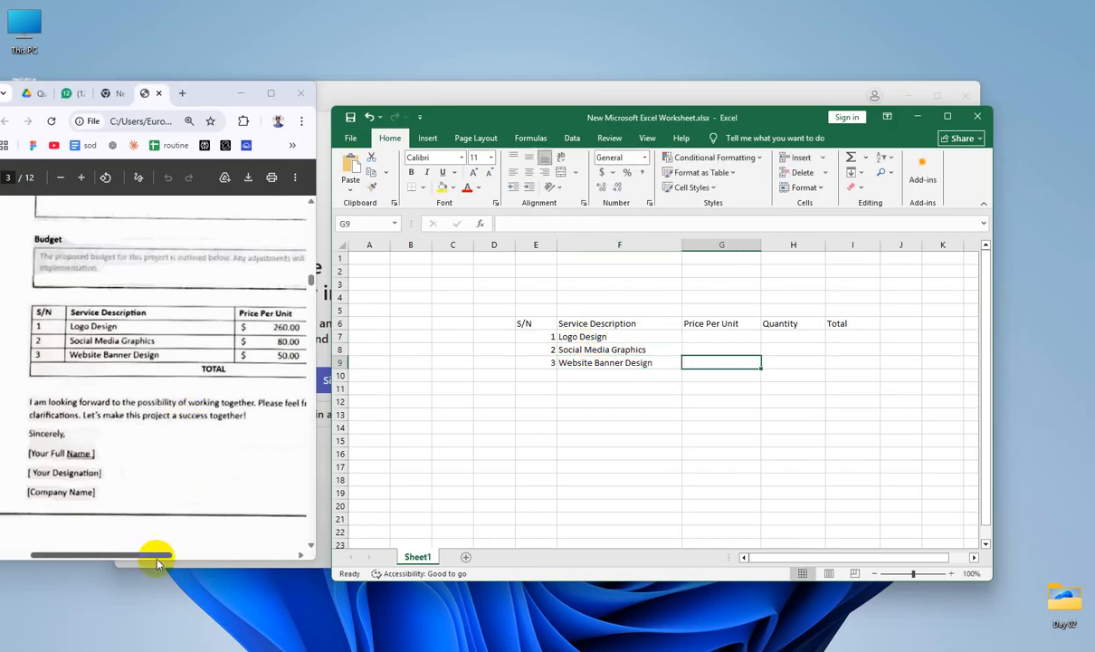
Step: Enter the unit prices 260, 80 and 50 in cells G7 to G9, following the PDF table
left_click_drag(136, 555, 159, 552)
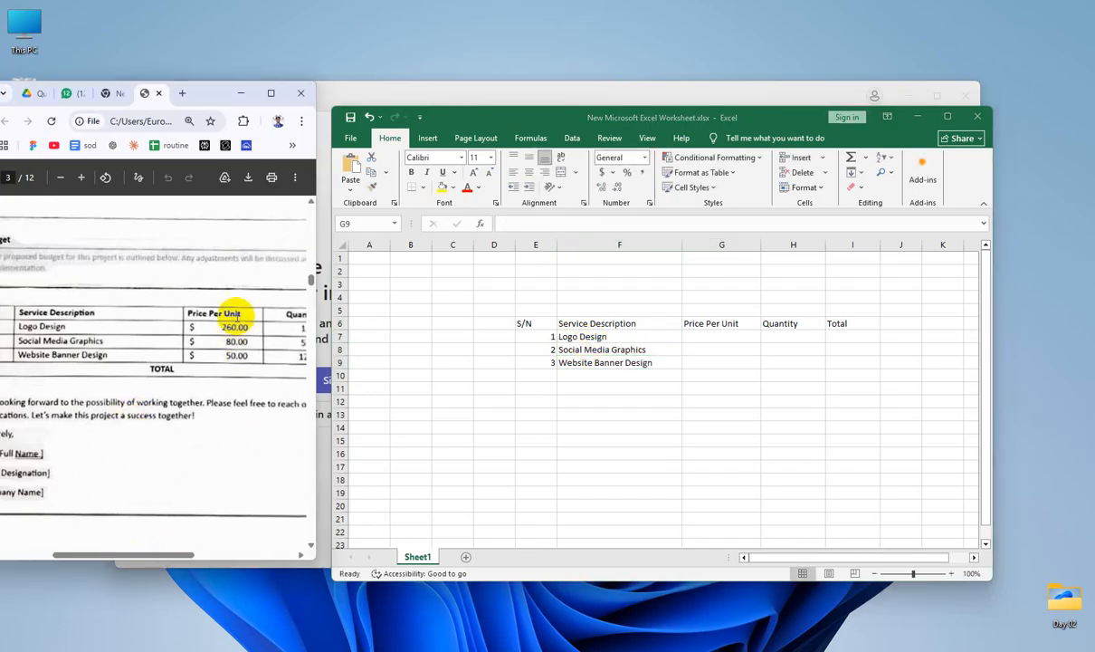
left_click(718, 336)
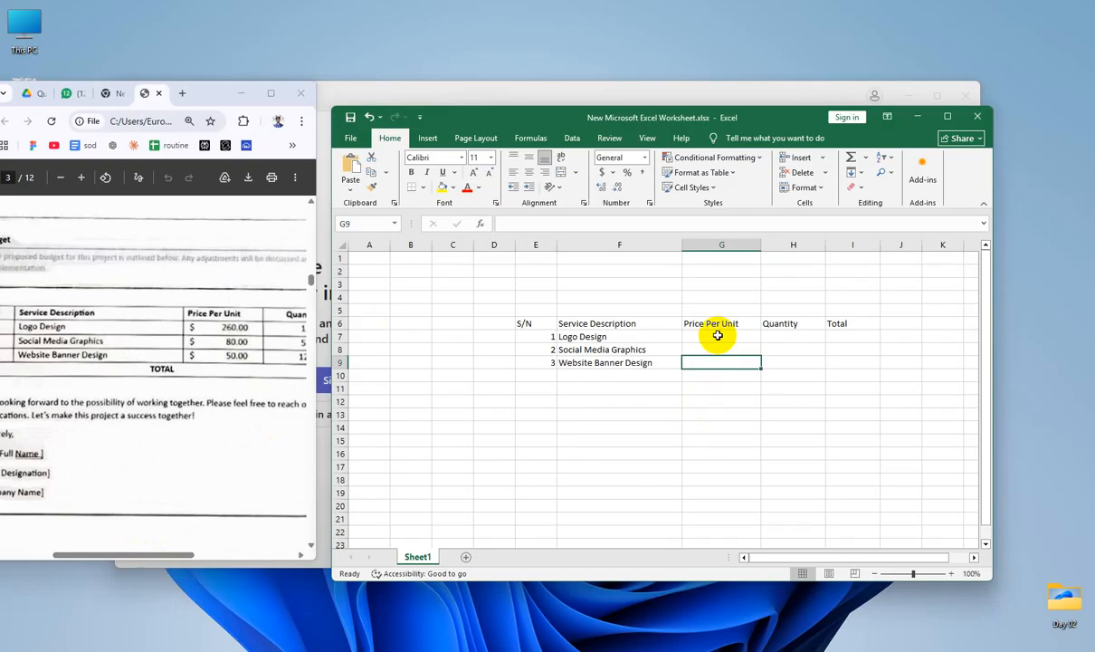
left_click(718, 336)
type("260")
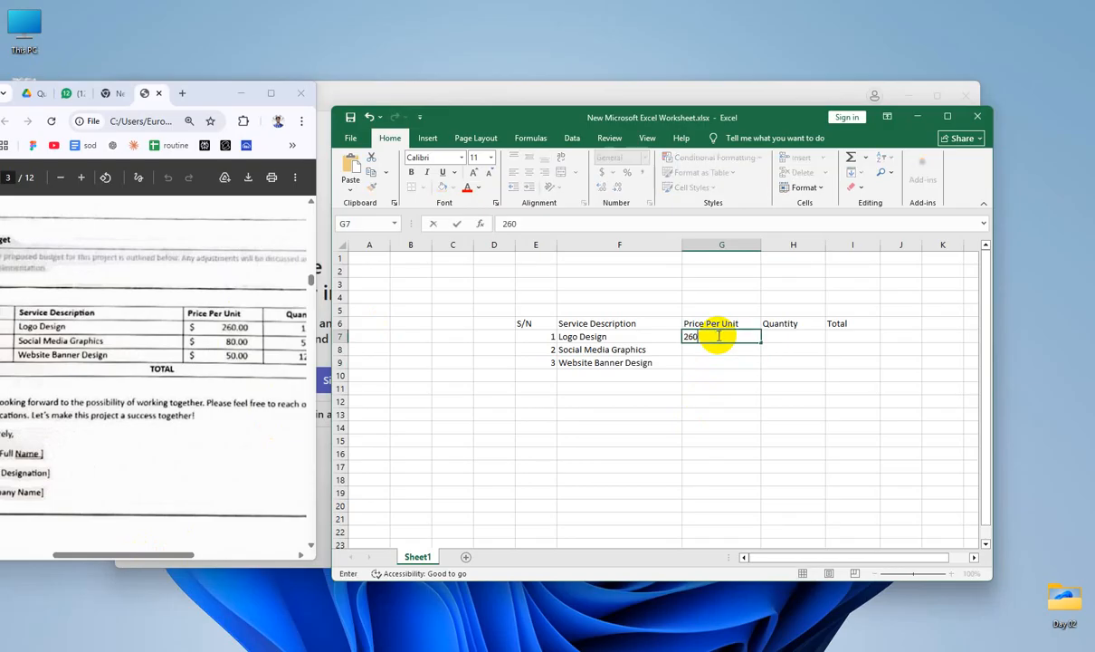
key("Return")
type("50")
key("Return")
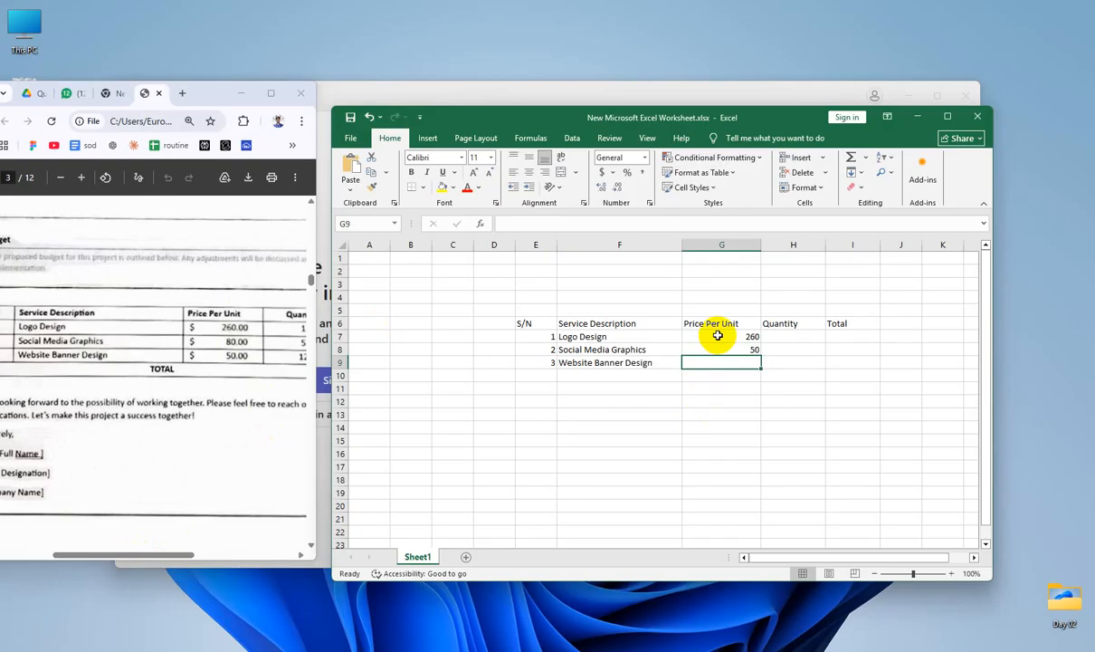
type("50")
key("Up")
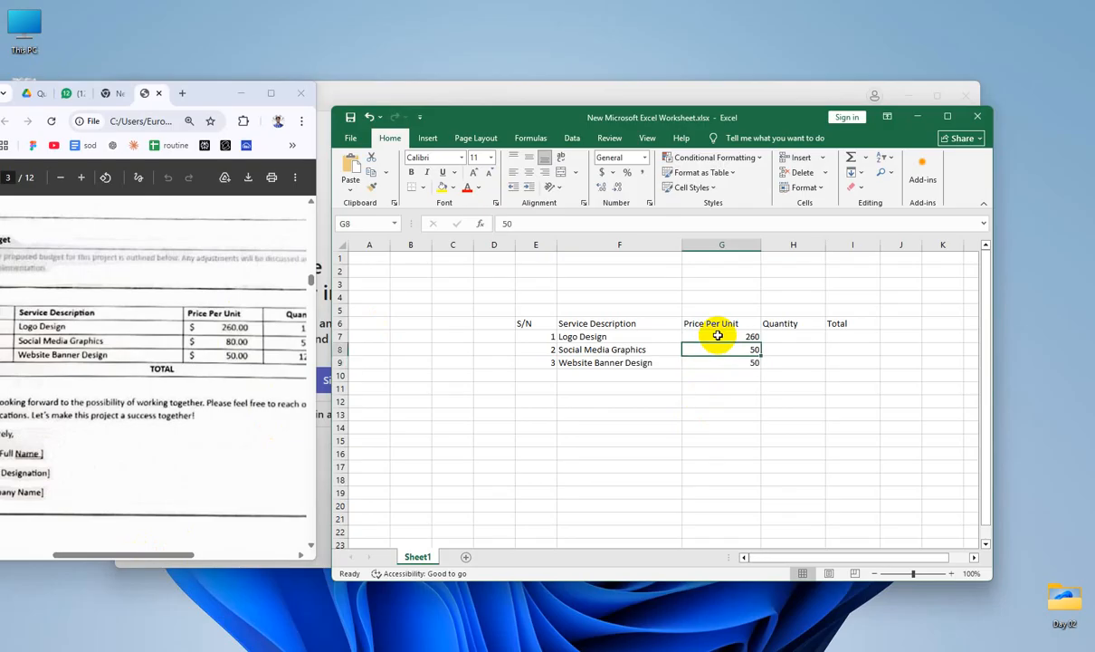
type("80")
Step: Enter the quantities 1, 5 and 12 in cells H7 to H9, following the PDF table
left_click(788, 337)
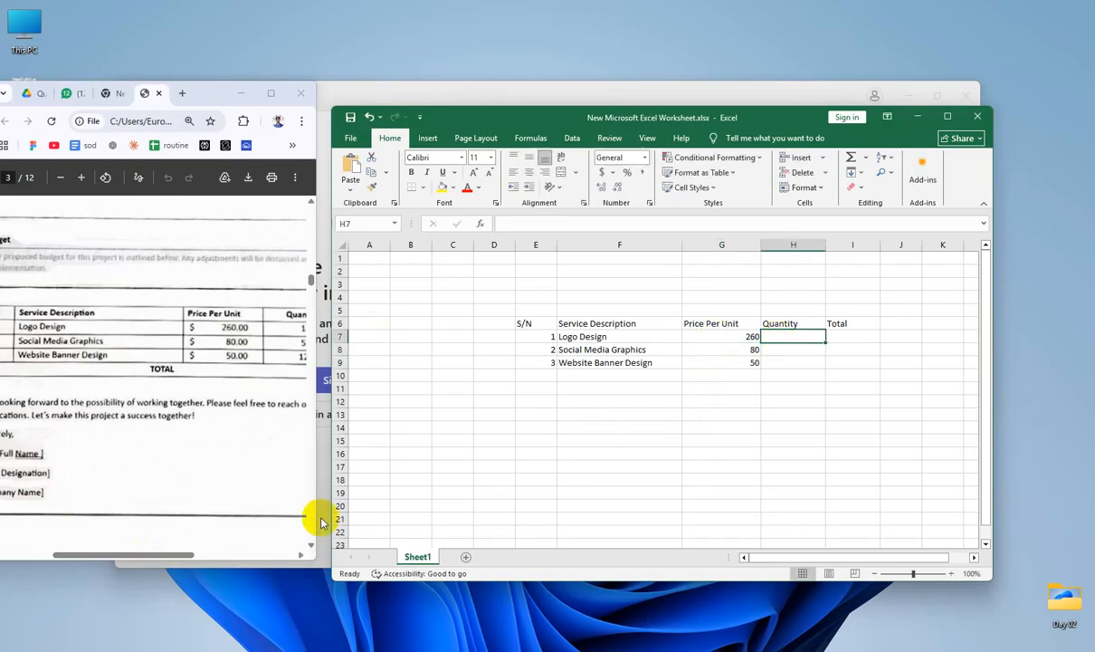
left_click_drag(123, 554, 167, 554)
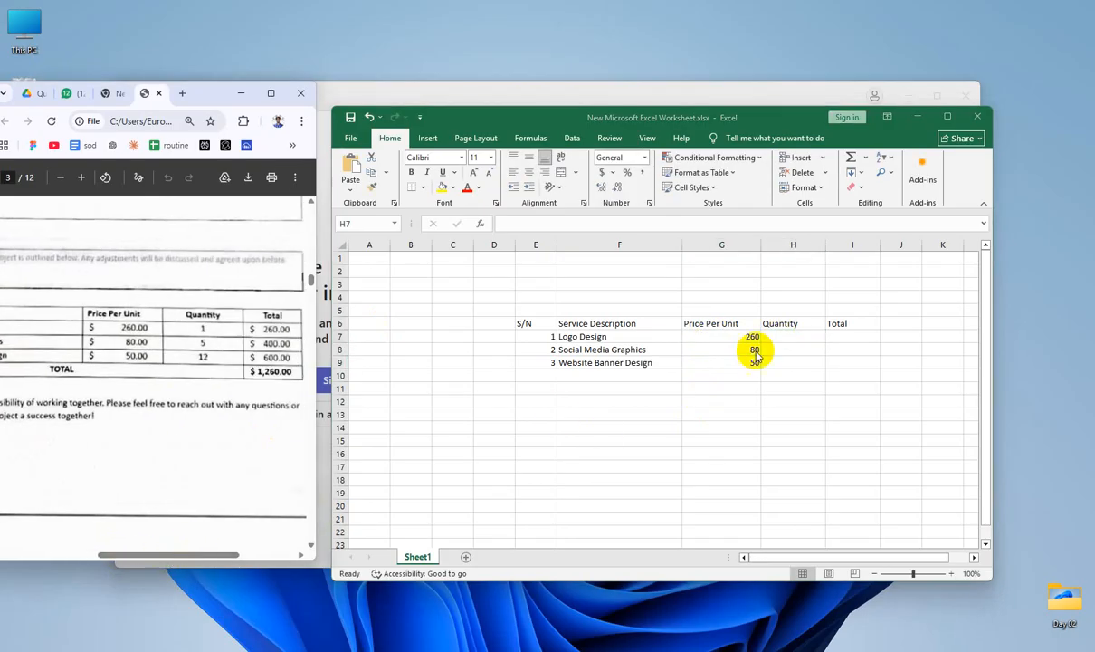
left_click(786, 338)
type("1")
key("Return")
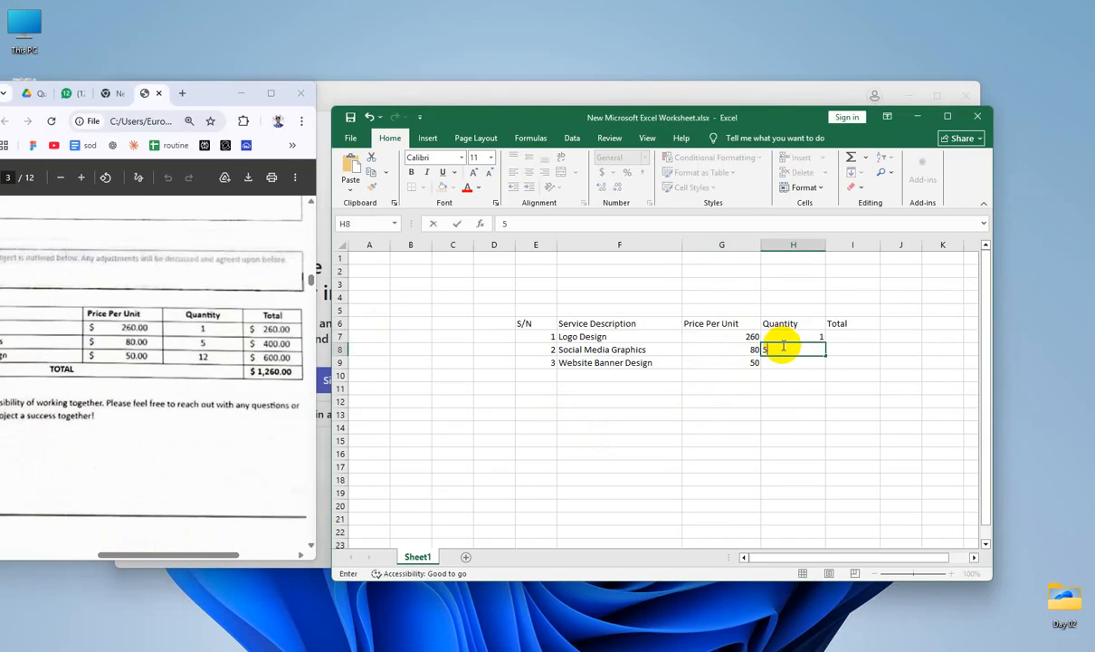
type("5")
key("Return")
type("12")
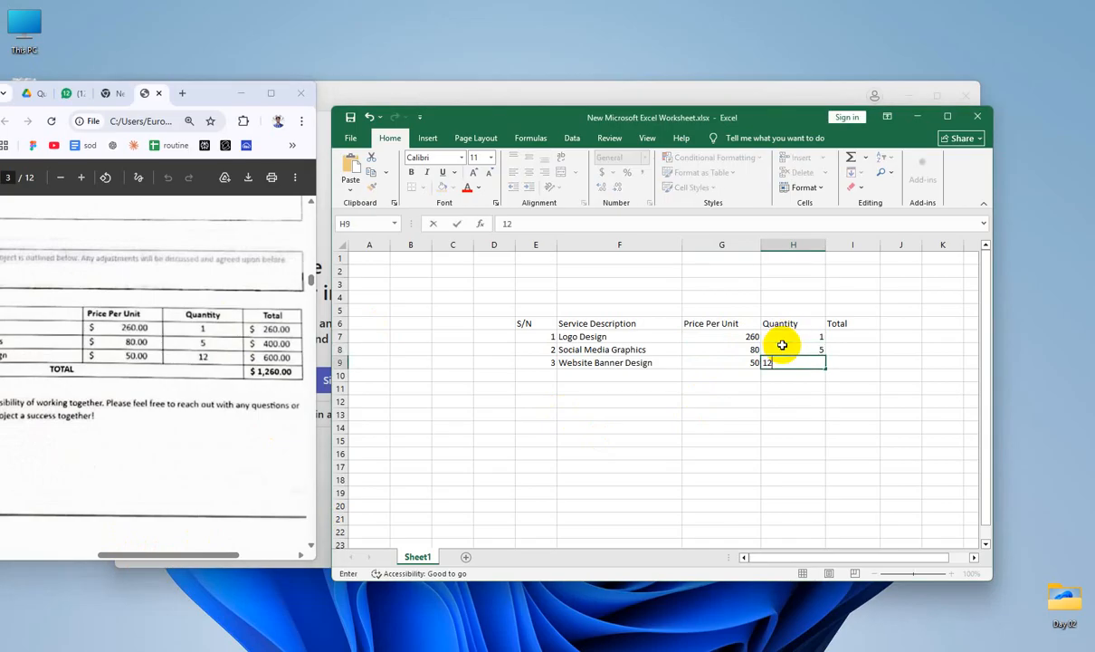
left_click(840, 336)
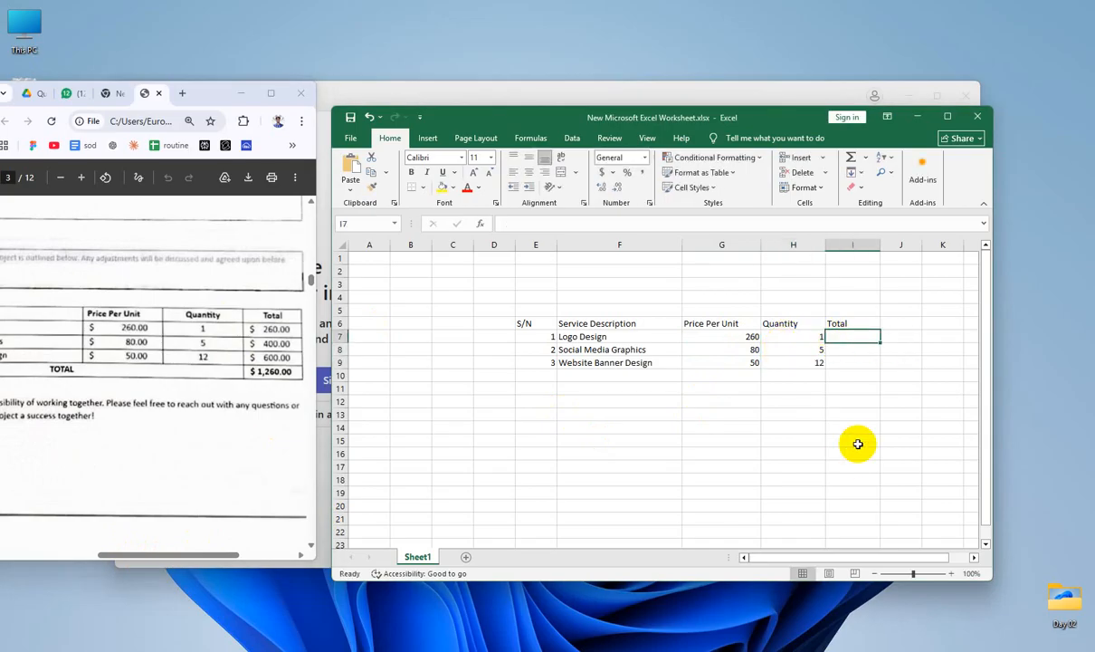
left_click(809, 425)
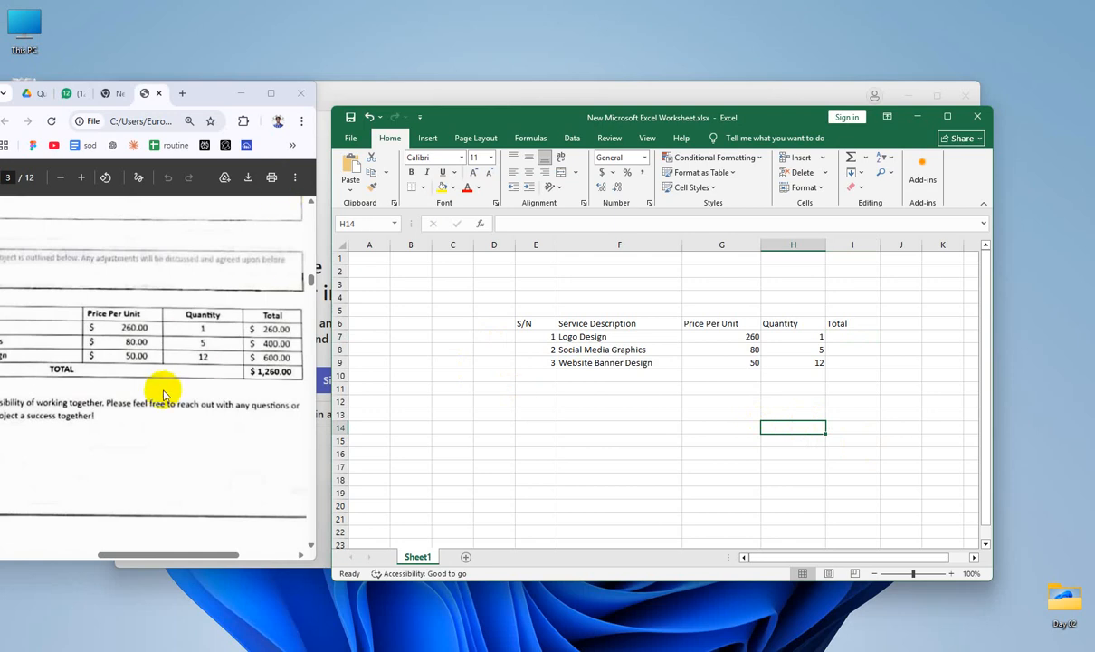
Step: Minimise the browser window showing the PDF and maximise the Excel worksheet window
left_click(270, 93)
left_click(1019, 13)
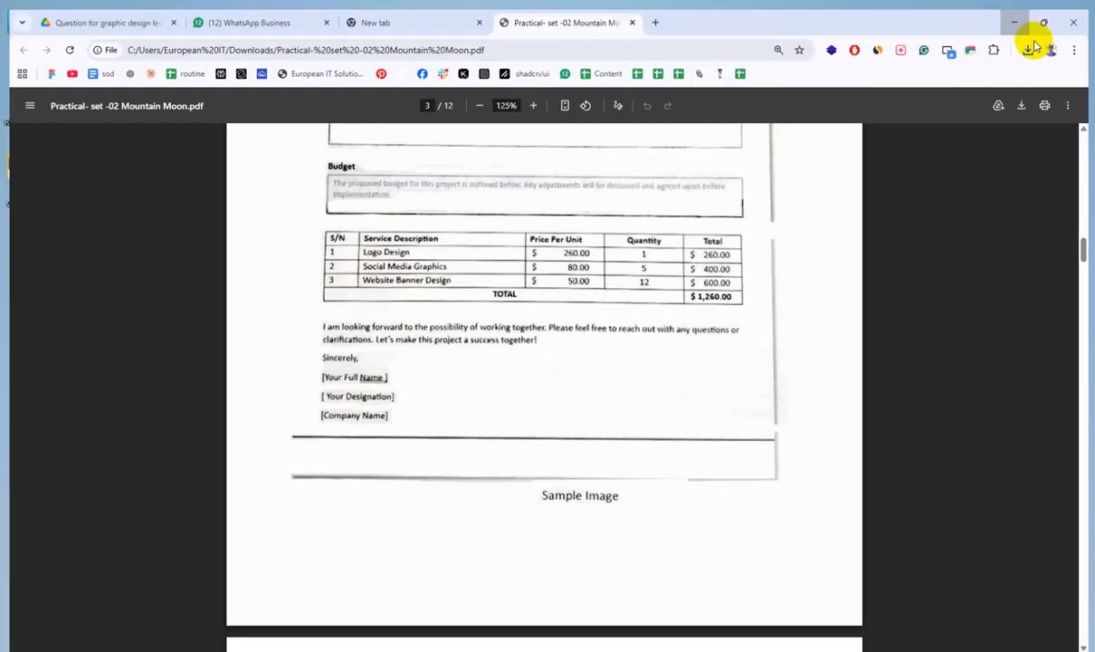
left_click(950, 100)
left_click(735, 448)
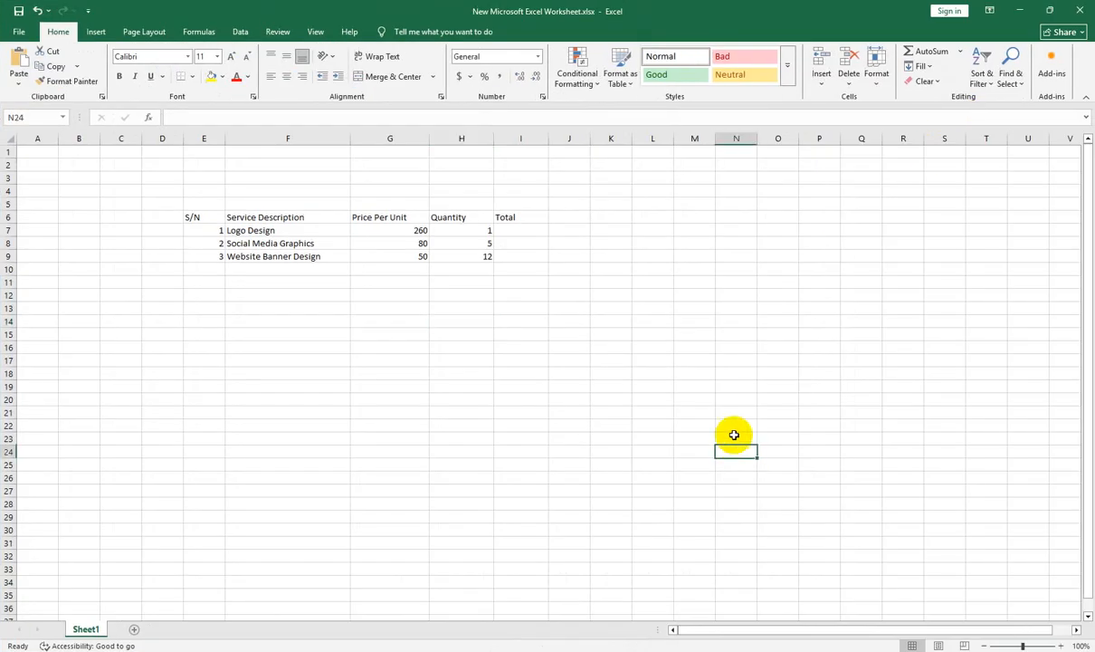
Step: Calculate the Logo Design total in cell I7 with the formula =SUM(G7*H7), multiplying price per unit by quantity
scroll(439, 269, "up", 1)
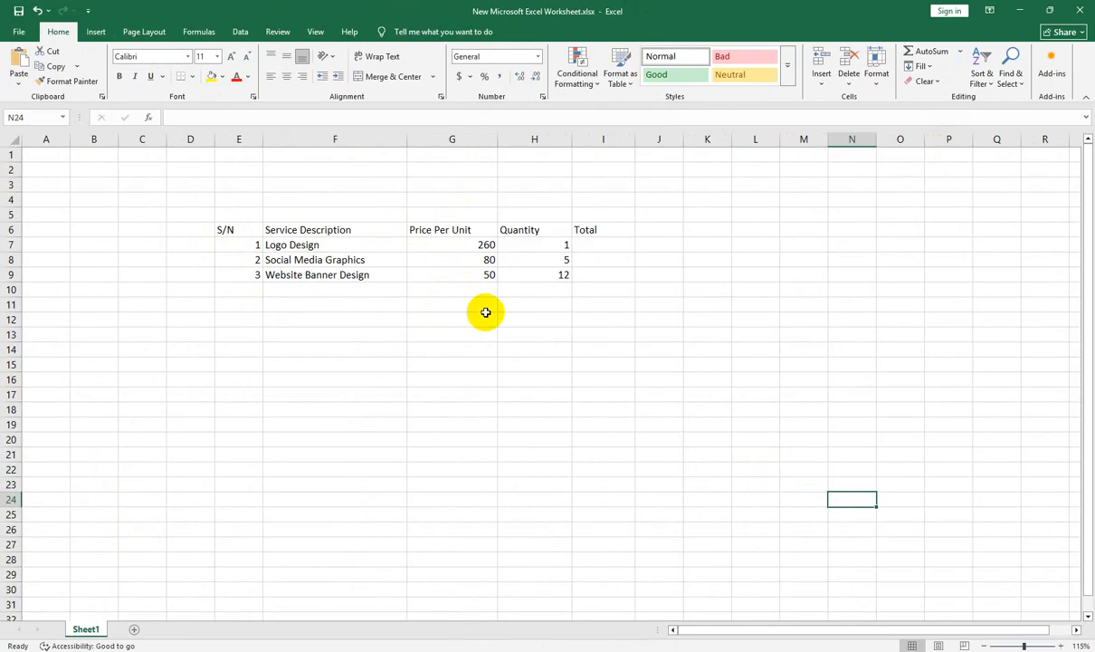
left_click(599, 245)
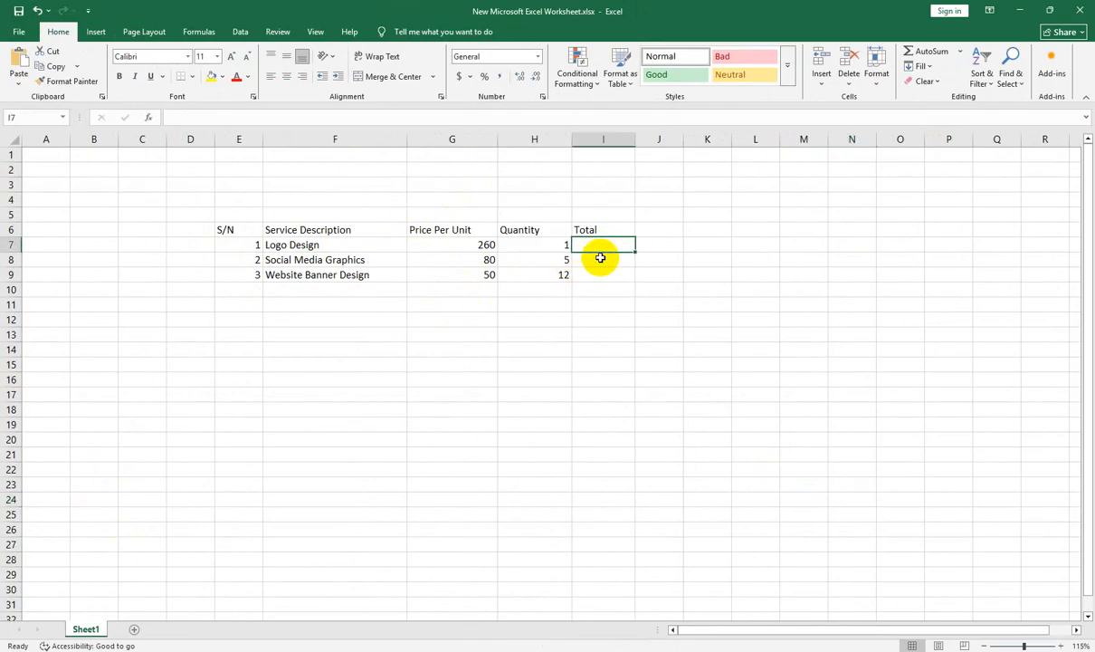
type("su")
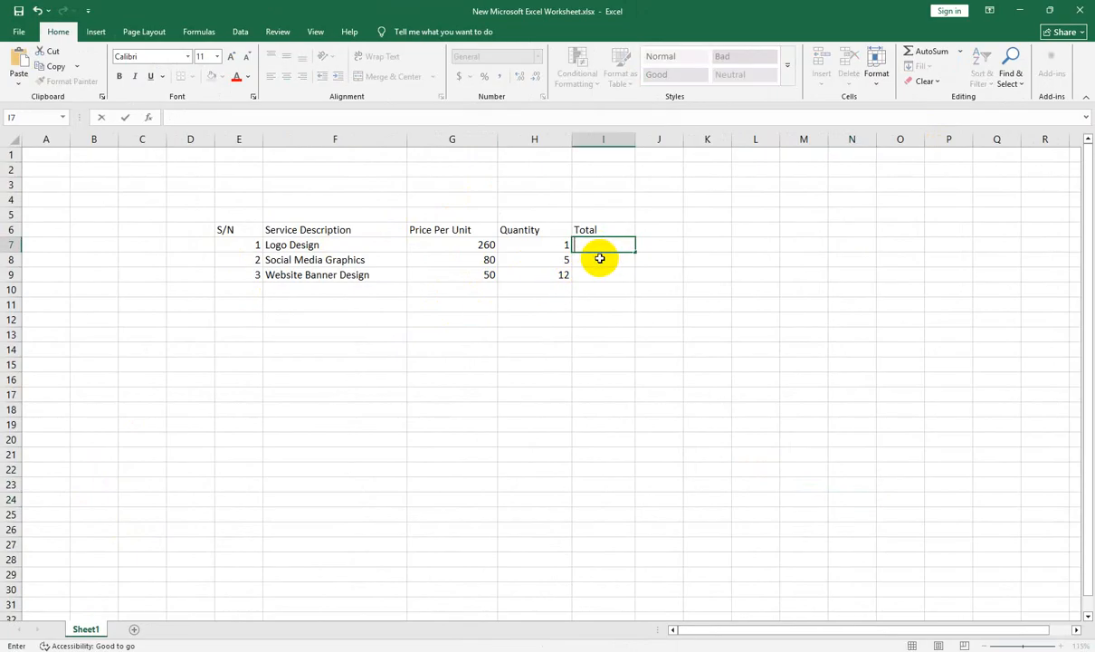
type("=si")
key("BackSpace")
type("u")
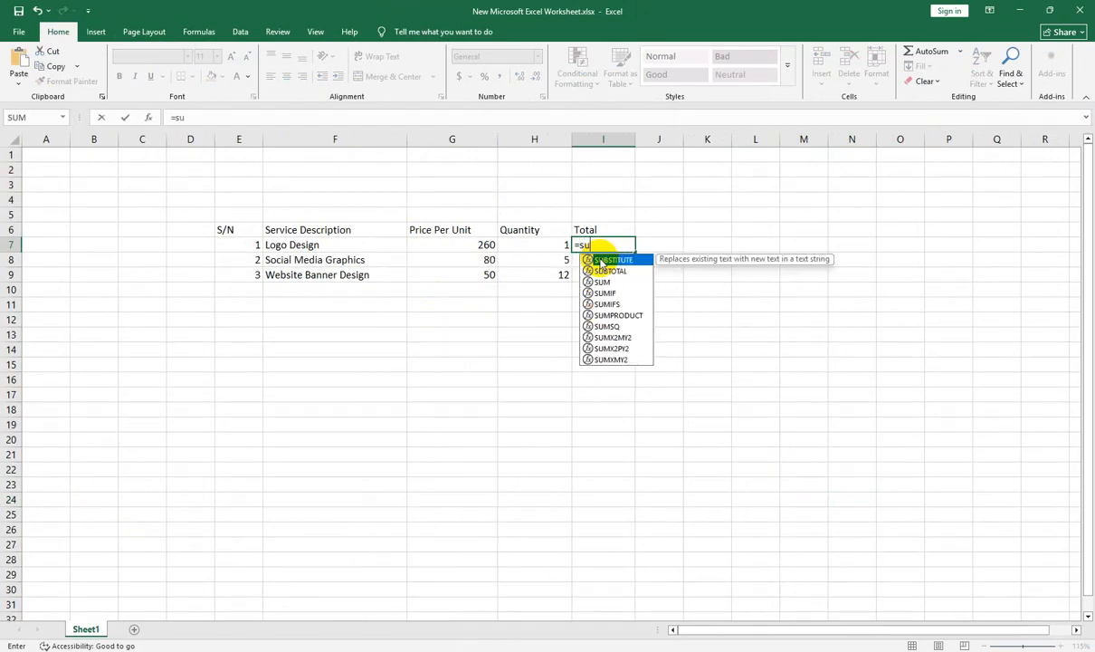
type("m(")
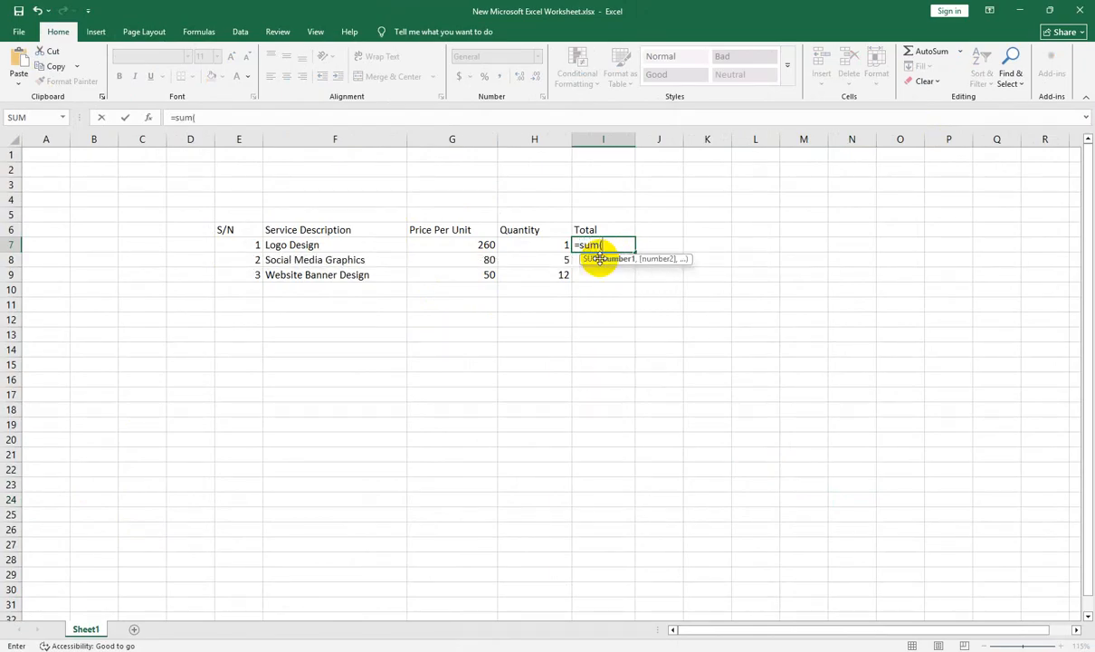
left_click(457, 246)
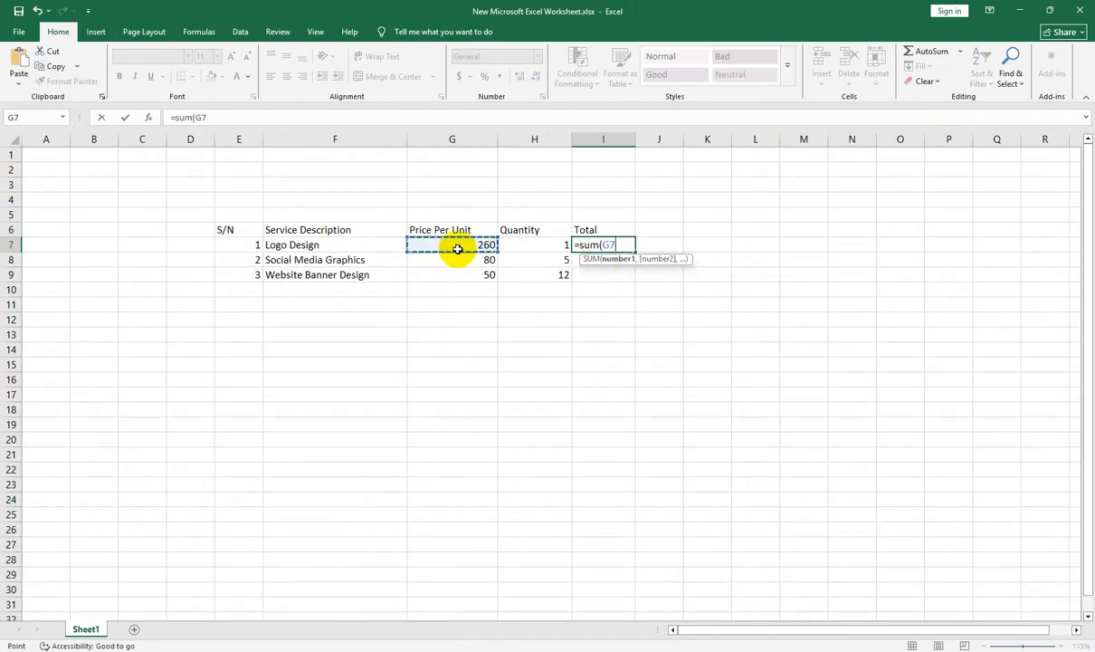
type("*")
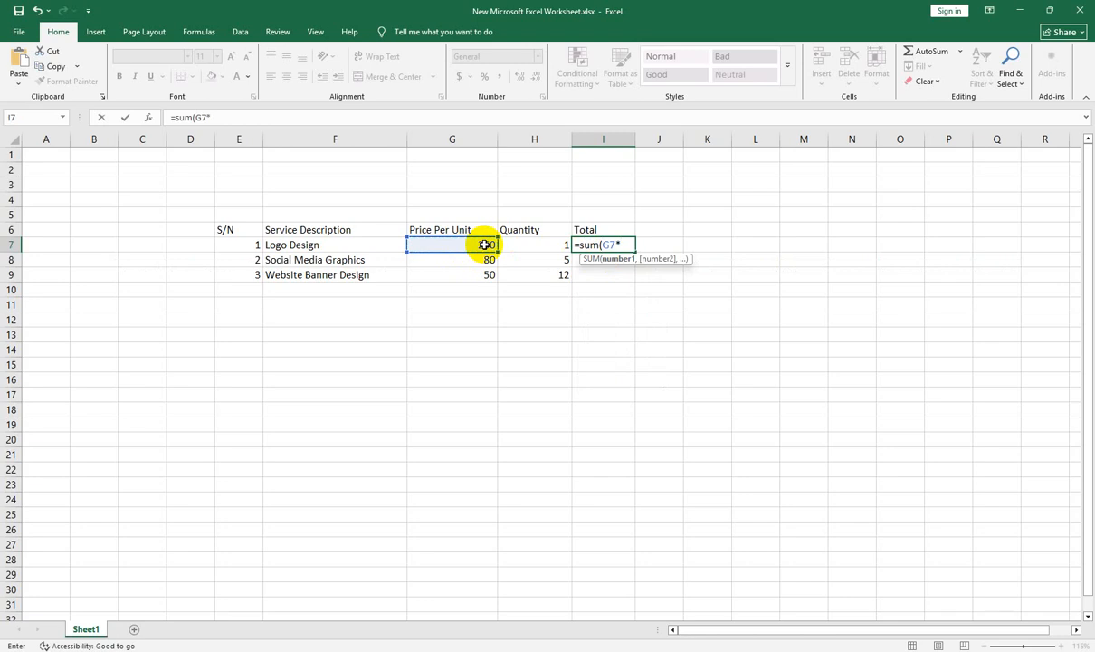
left_click(536, 242)
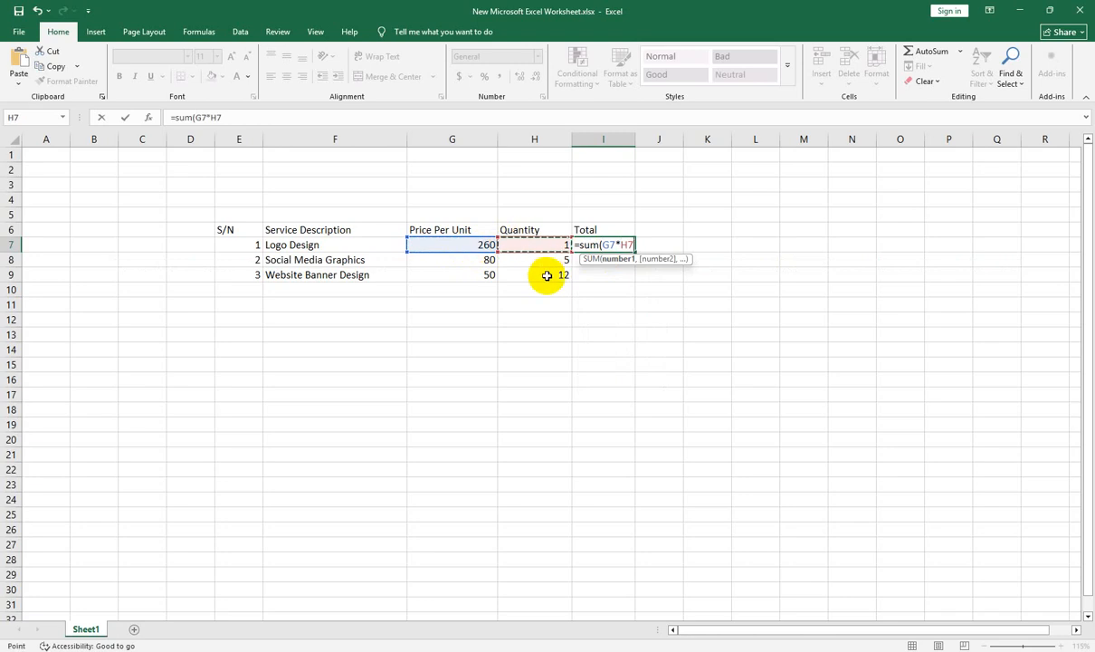
key("Return")
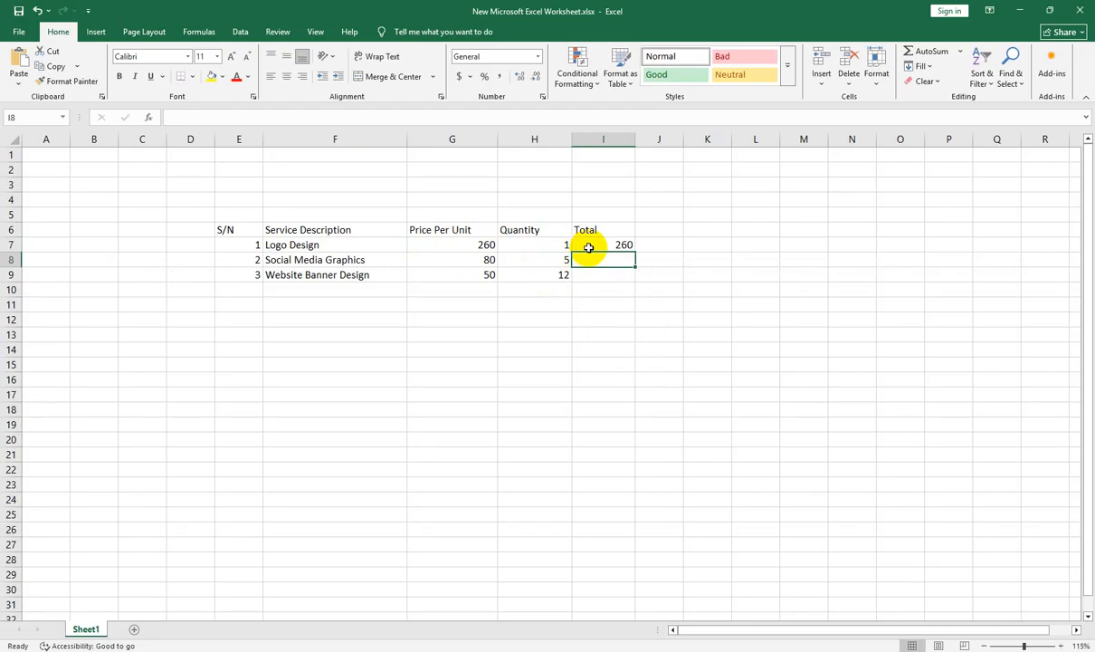
Step: Fill the total formula from cell I7 down through I9 for the remaining services
left_click(589, 248)
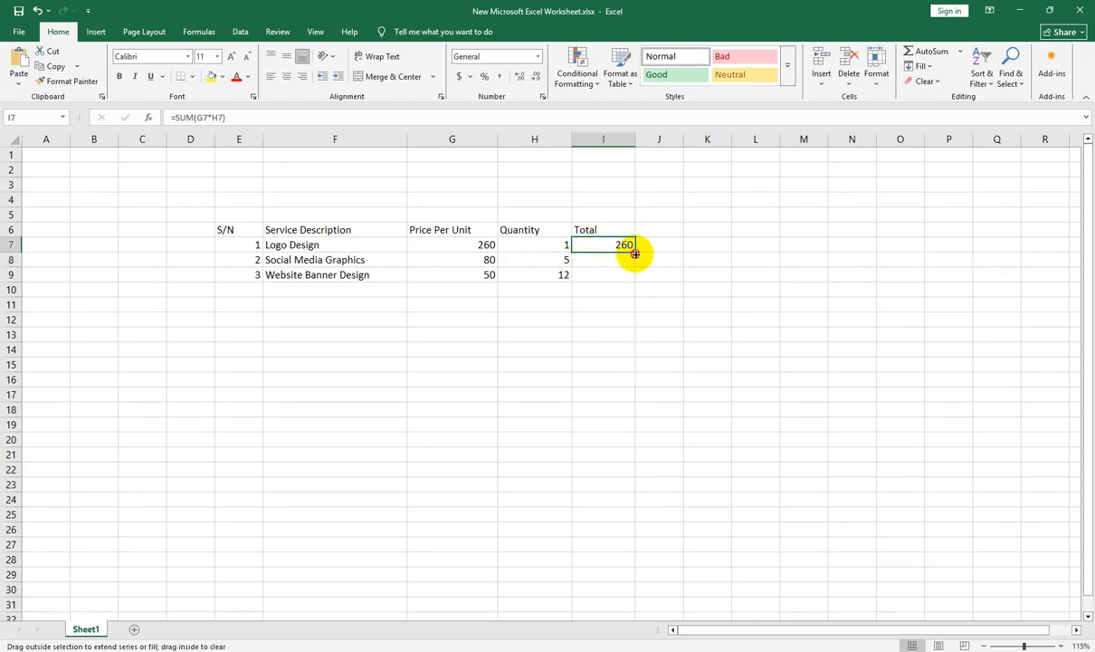
left_click_drag(636, 255, 636, 279)
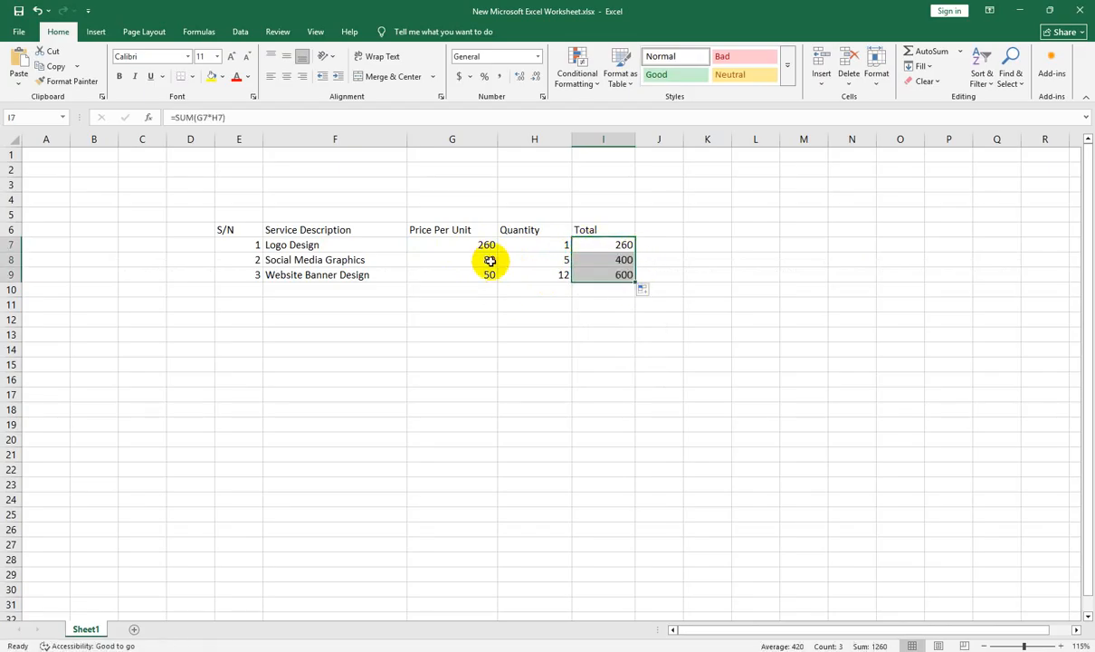
left_click(520, 347)
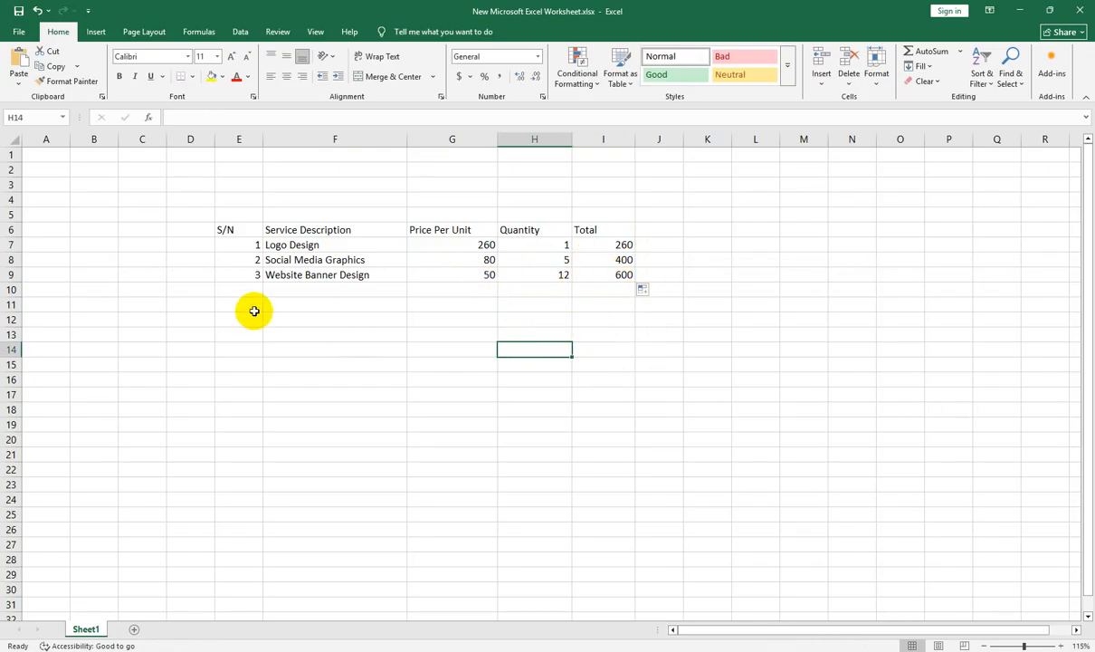
Step: Apply All Borders to the budget table range E6 to I10, including the empty row beneath the services
left_click_drag(230, 291, 457, 296)
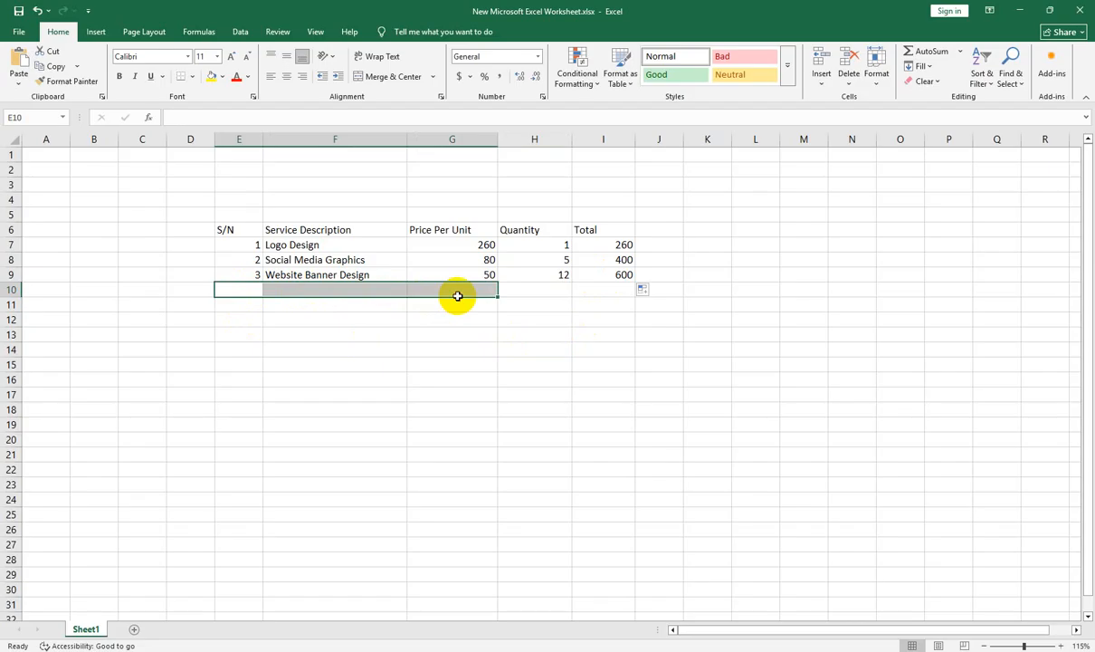
left_click(452, 334)
left_click_drag(218, 227, 608, 293)
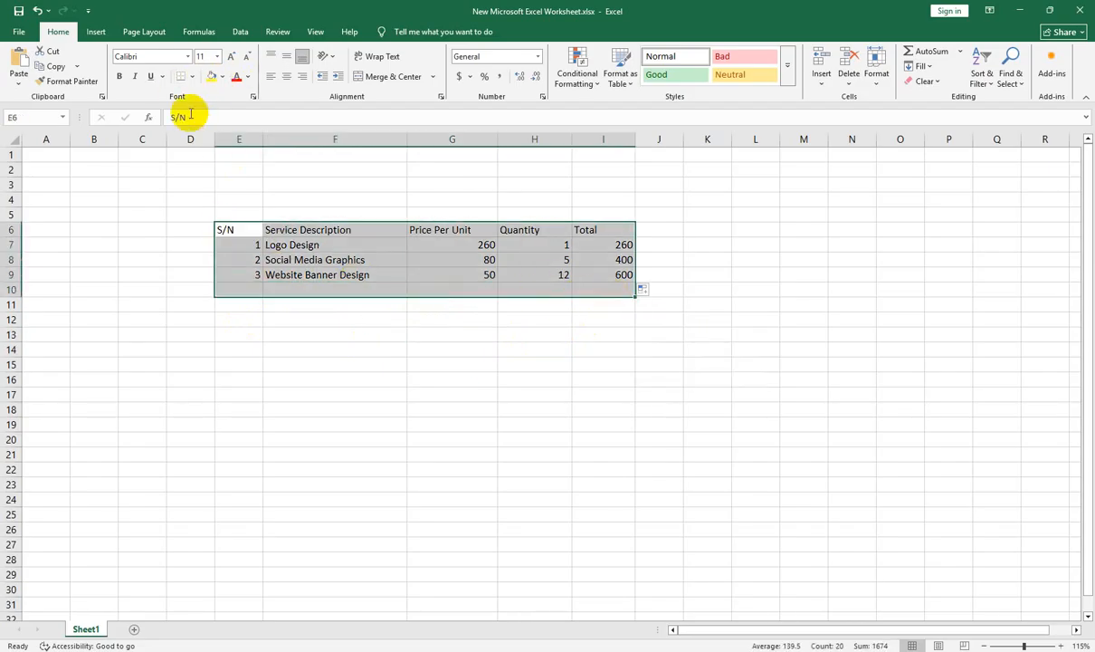
left_click(193, 76)
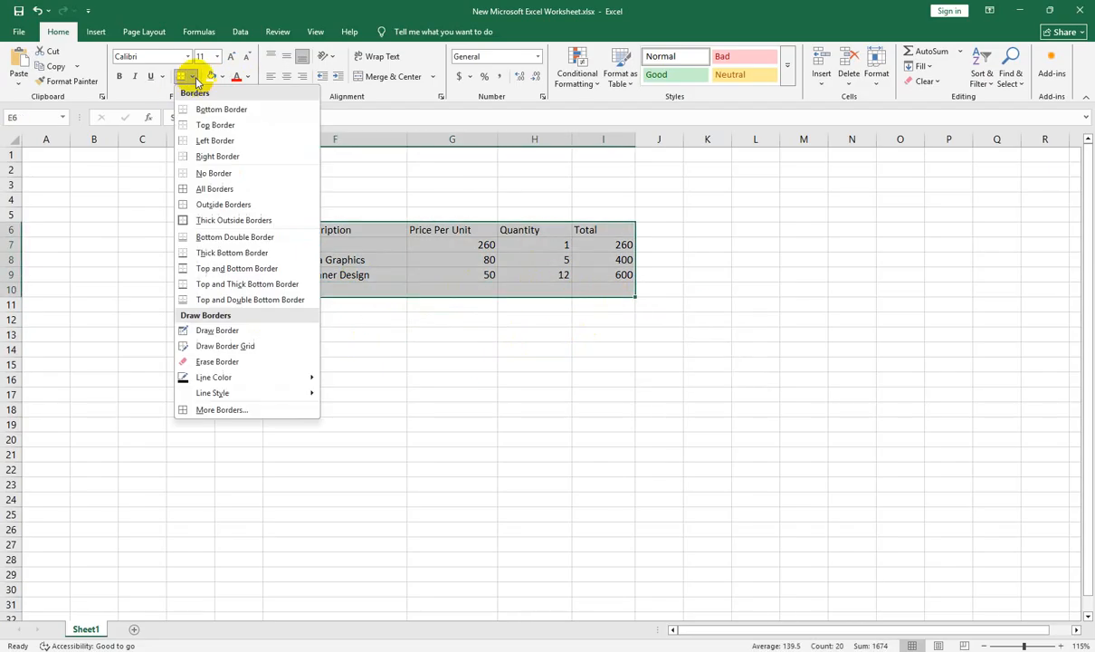
left_click(206, 189)
left_click(524, 403)
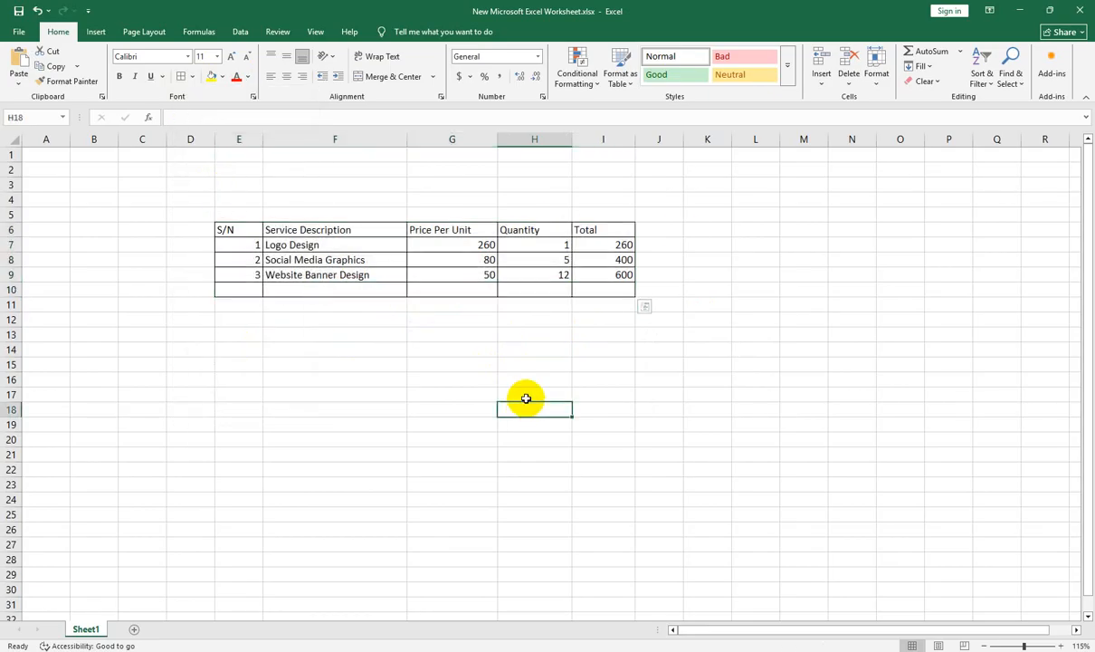
Step: Merge and centre cells E10 to H10 beneath the services and enter the label Total
left_click_drag(230, 289, 513, 296)
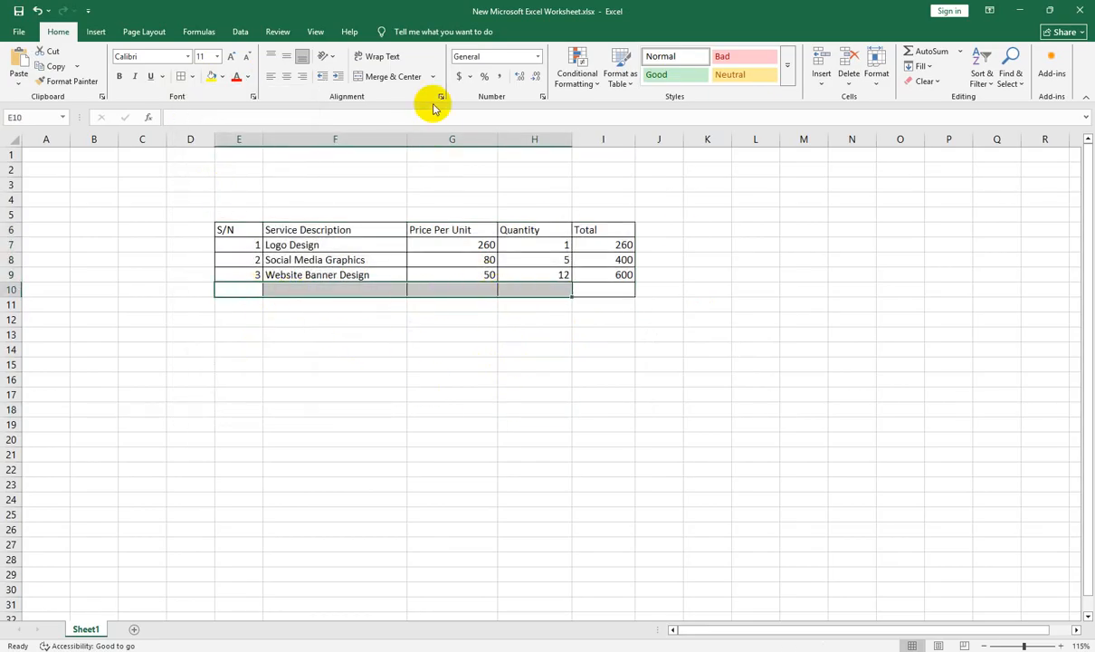
left_click(387, 76)
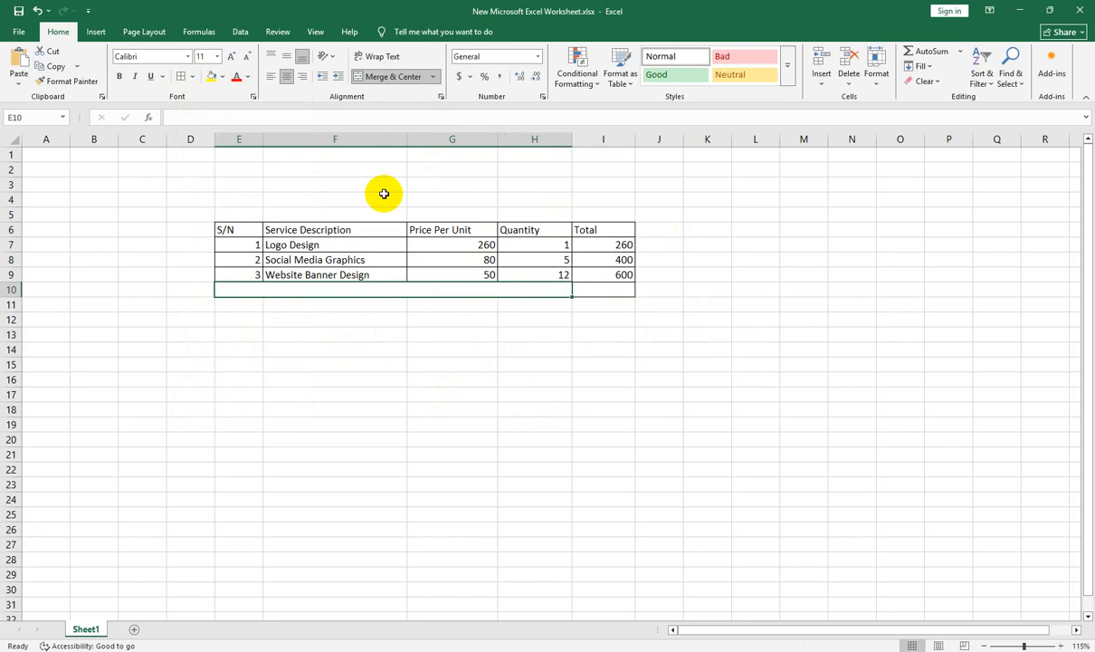
double_click(353, 286)
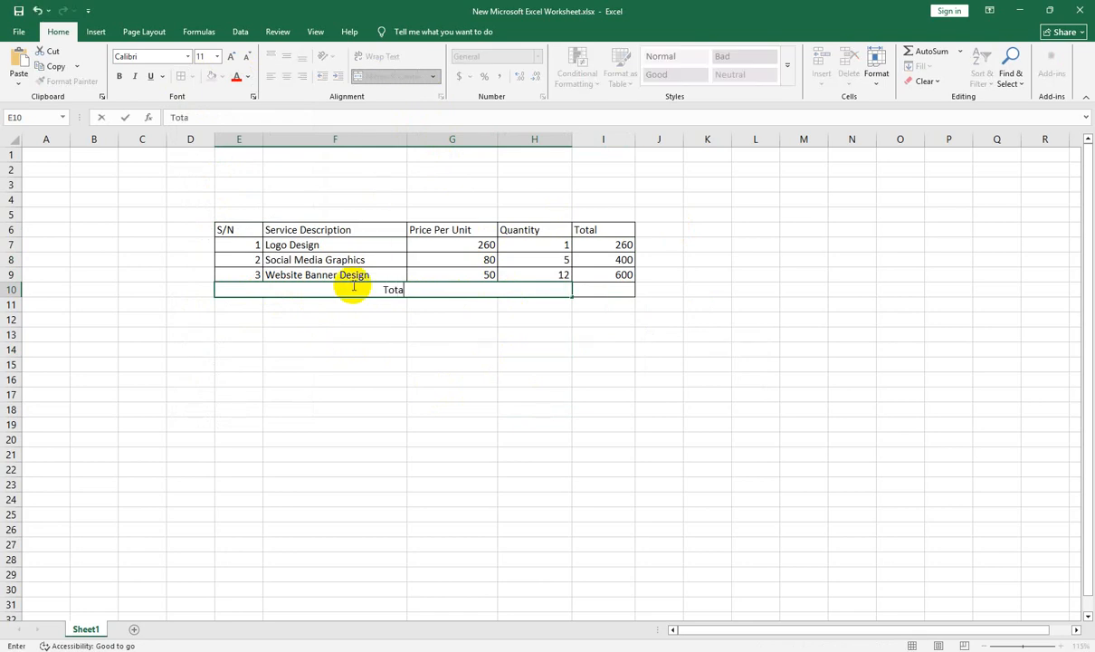
Step: Calculate the grand total in cell I10 by summing the service totals I7 to I9
left_click(623, 290)
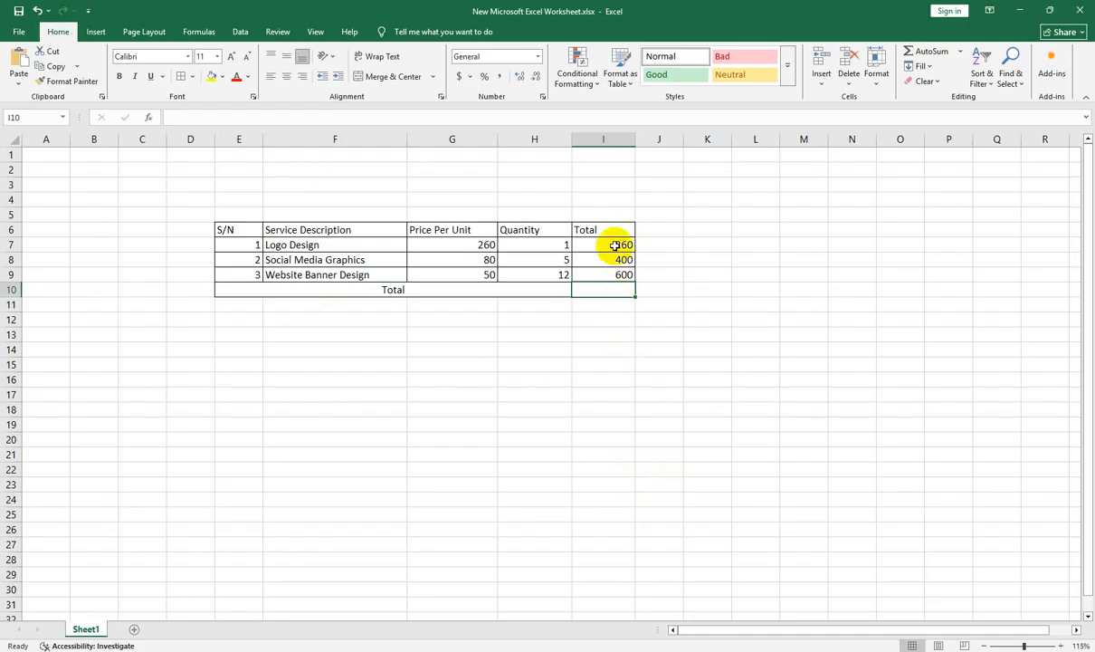
type("=s")
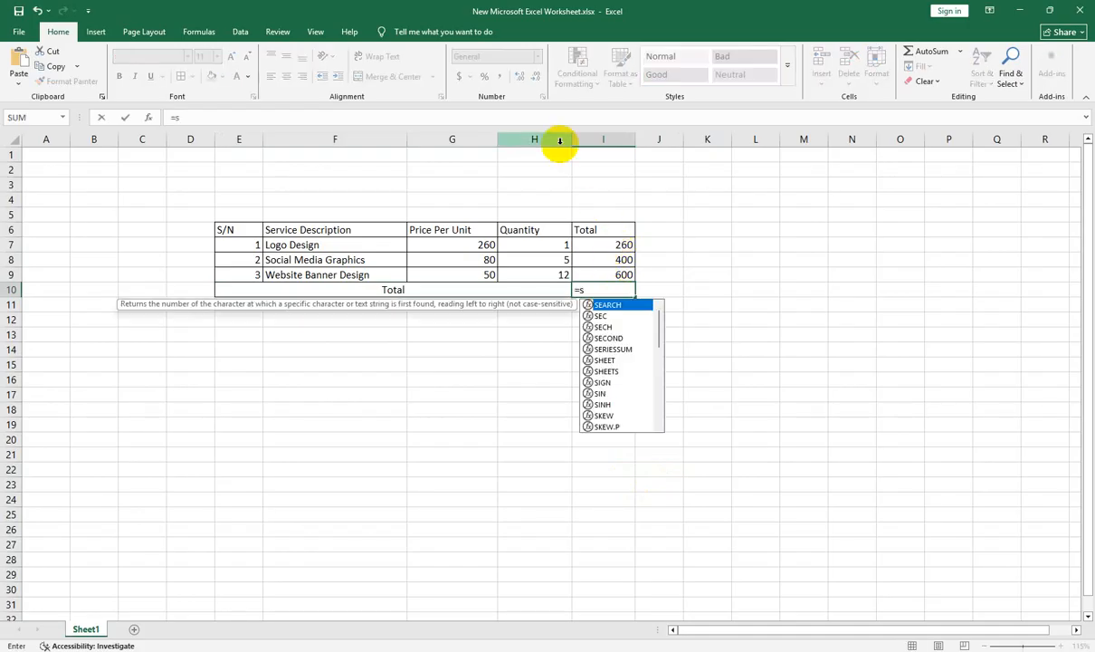
type("um(")
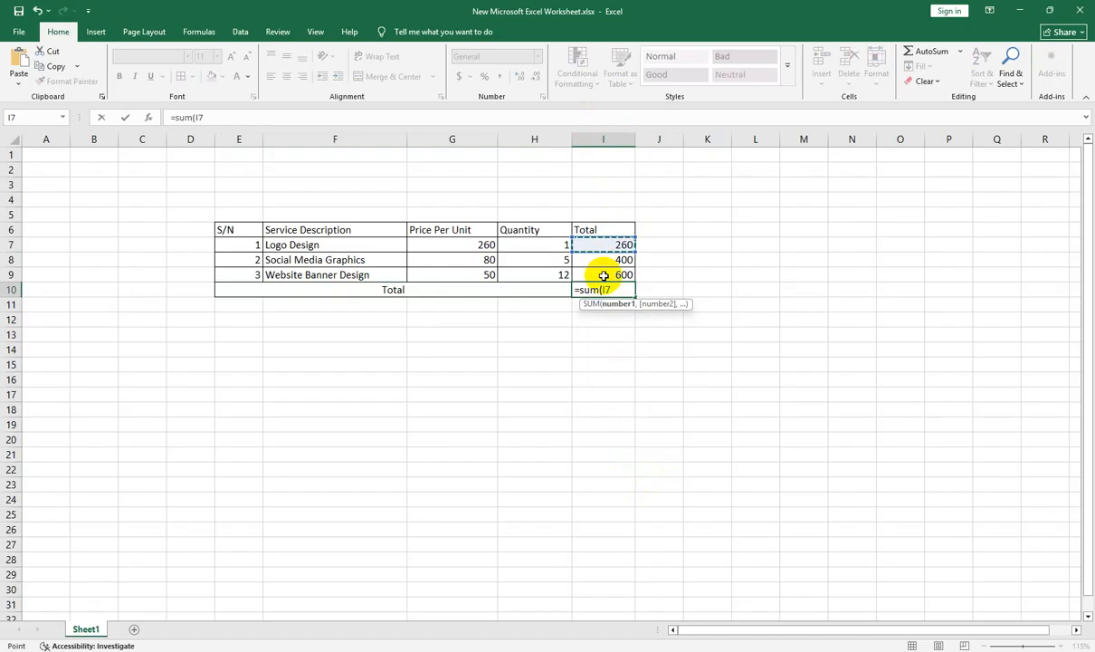
left_click_drag(604, 275, 603, 275)
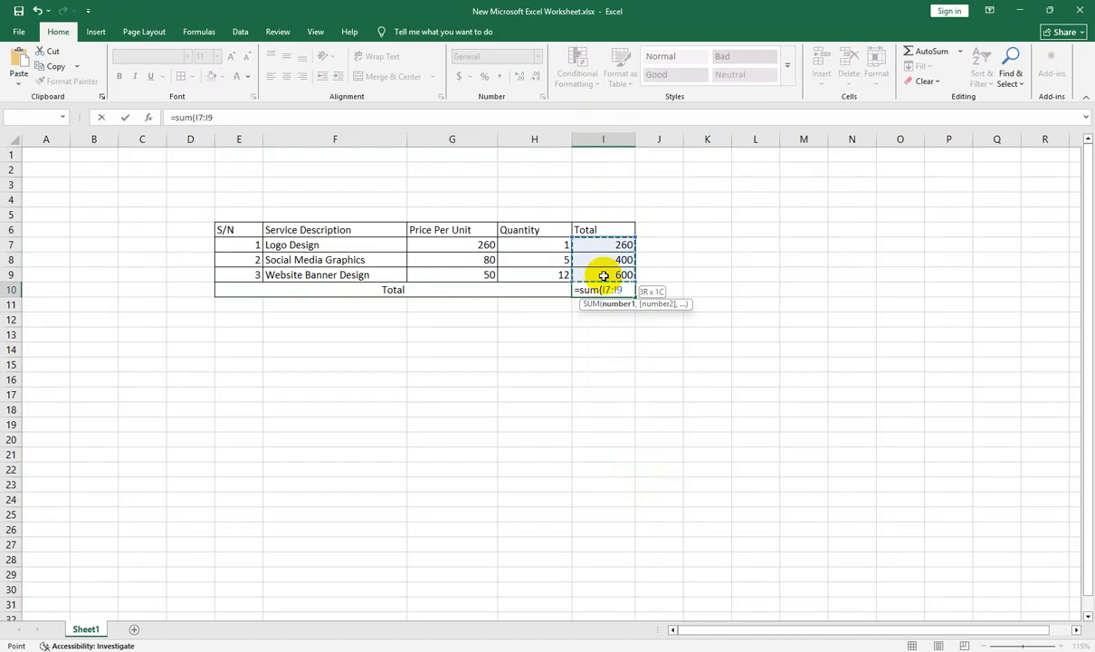
key("Return")
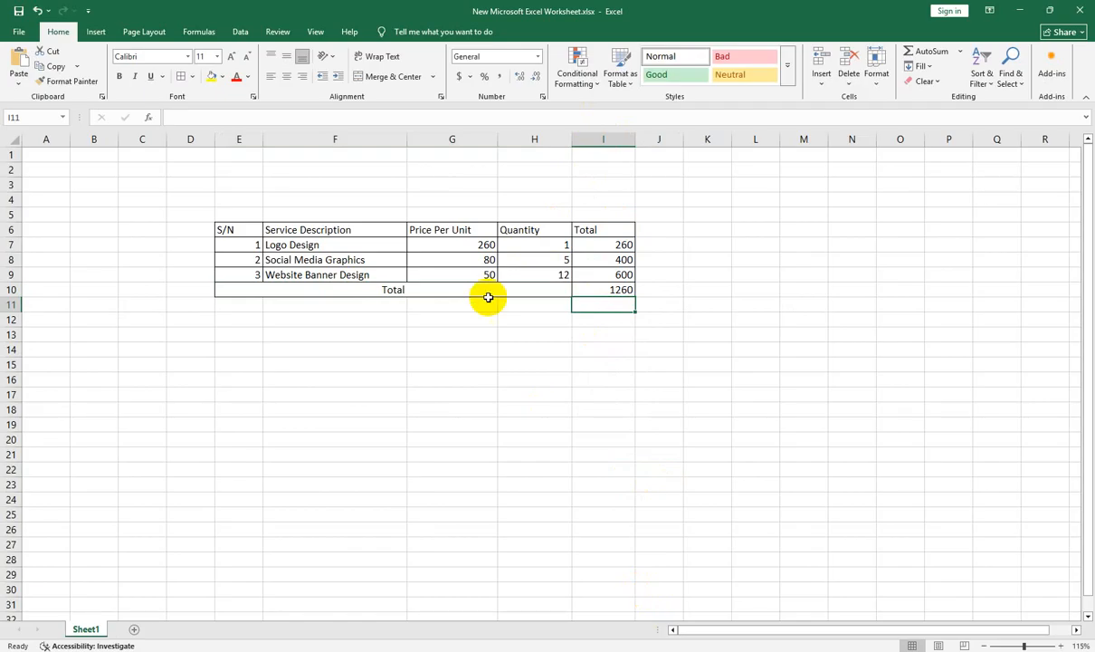
Step: Set the Social Media Graphics quantity in cell H8 to 7
double_click(553, 262)
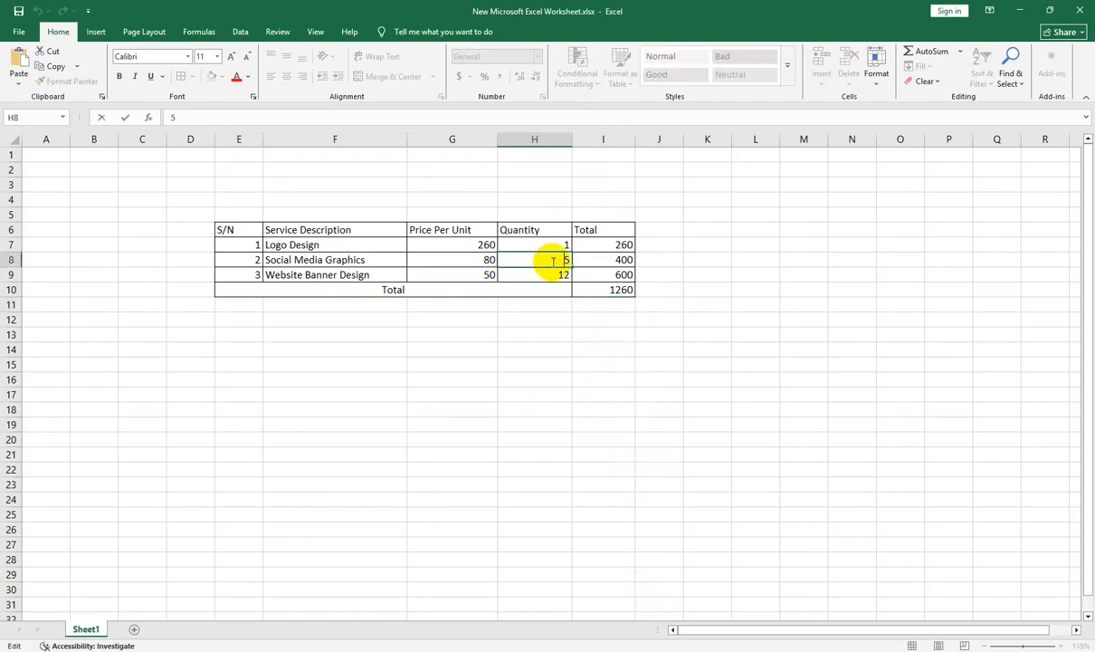
left_click_drag(555, 261, 578, 267)
type("7")
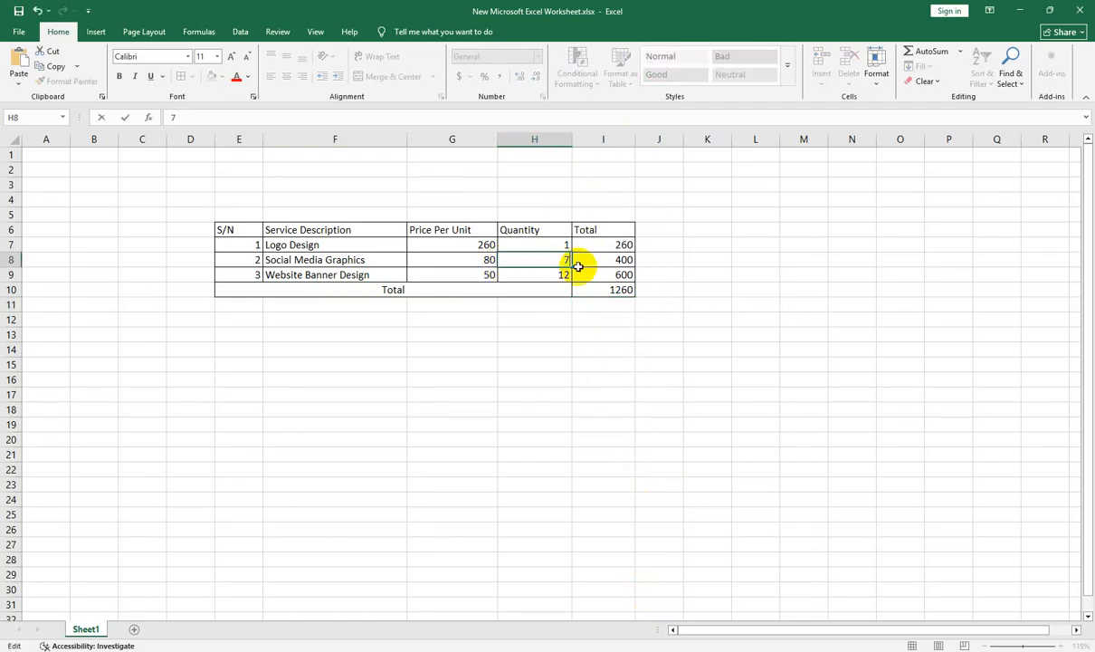
key("Return")
left_click(708, 304)
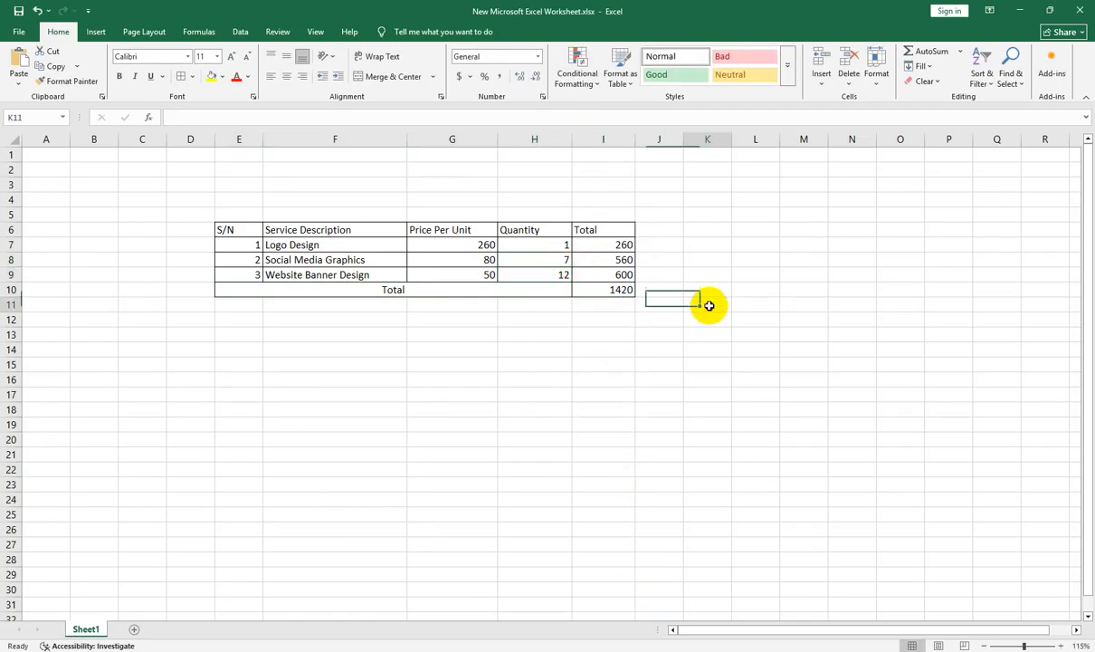
left_click(435, 408)
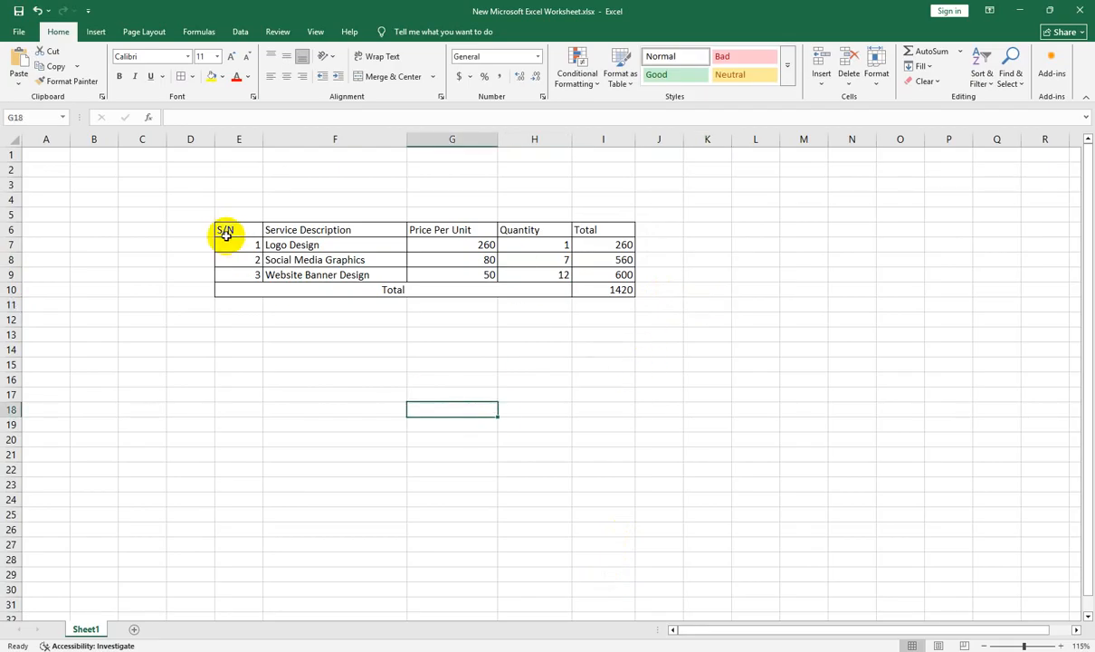
Step: Make the header row E6 to I6 and the Total row beneath the services bold
left_click_drag(228, 230, 587, 225)
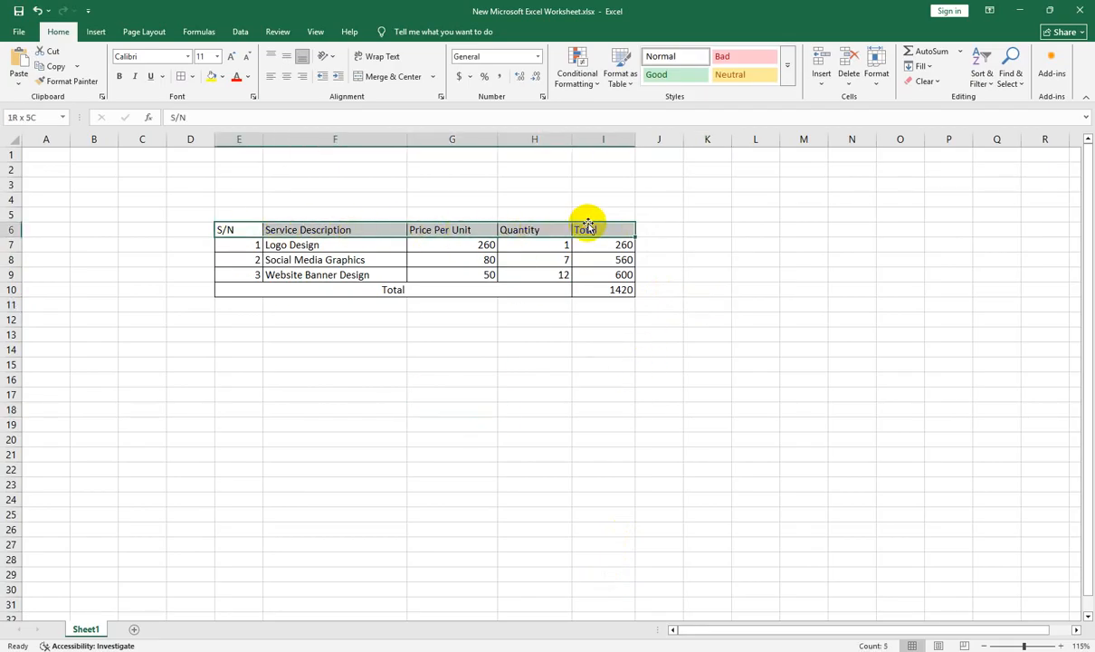
left_click(119, 76)
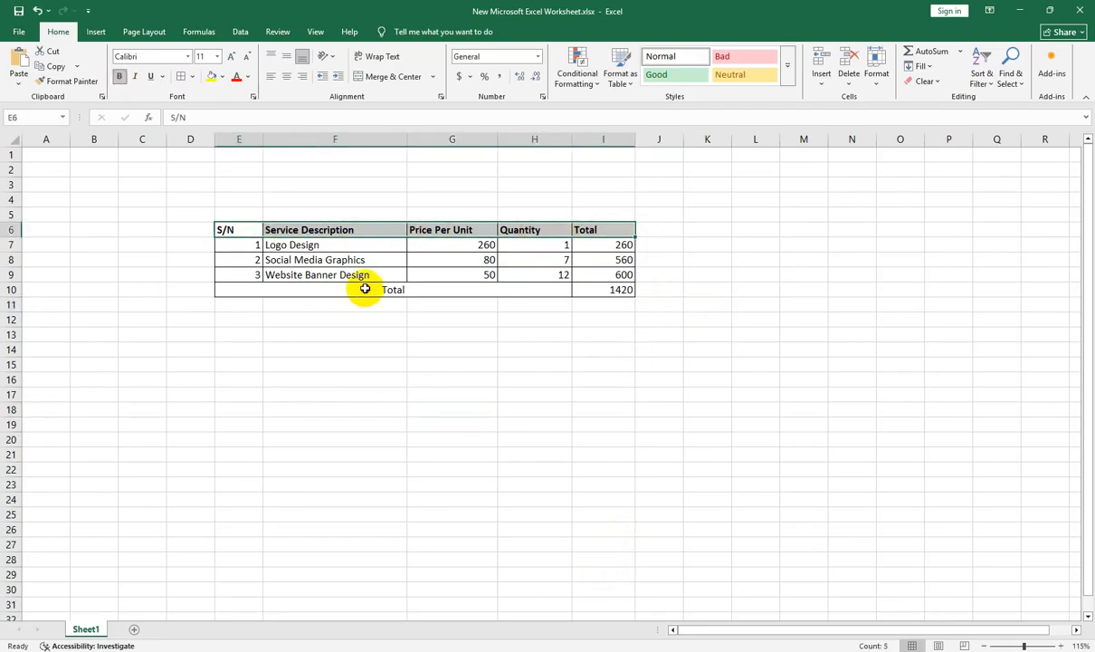
left_click_drag(362, 288, 606, 290)
left_click(126, 77)
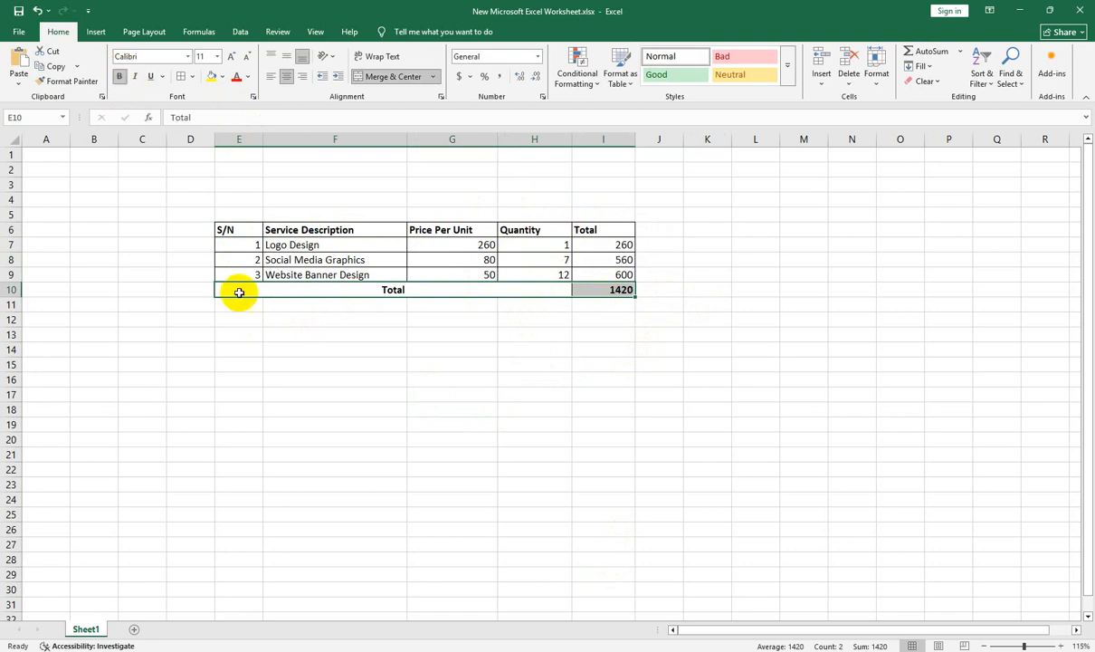
left_click(296, 307)
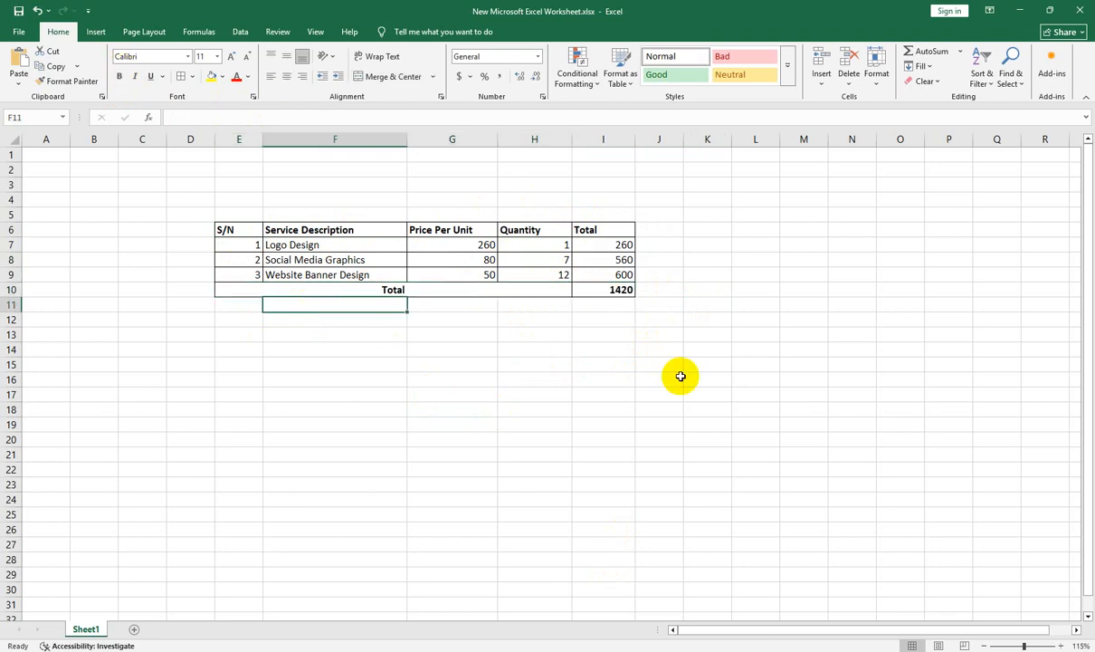
Step: Compare the budget table with the sample table in the practical set PDF, checking its alignment and number formats, and return to the worksheet
left_click(620, 247)
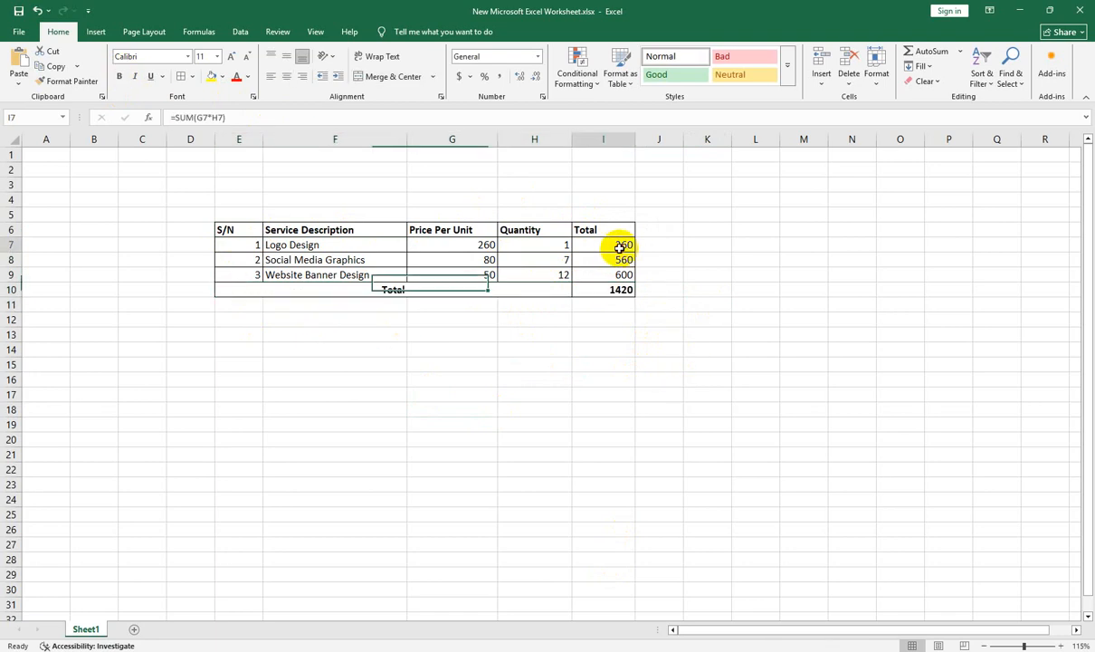
left_click(748, 375)
left_click(699, 405)
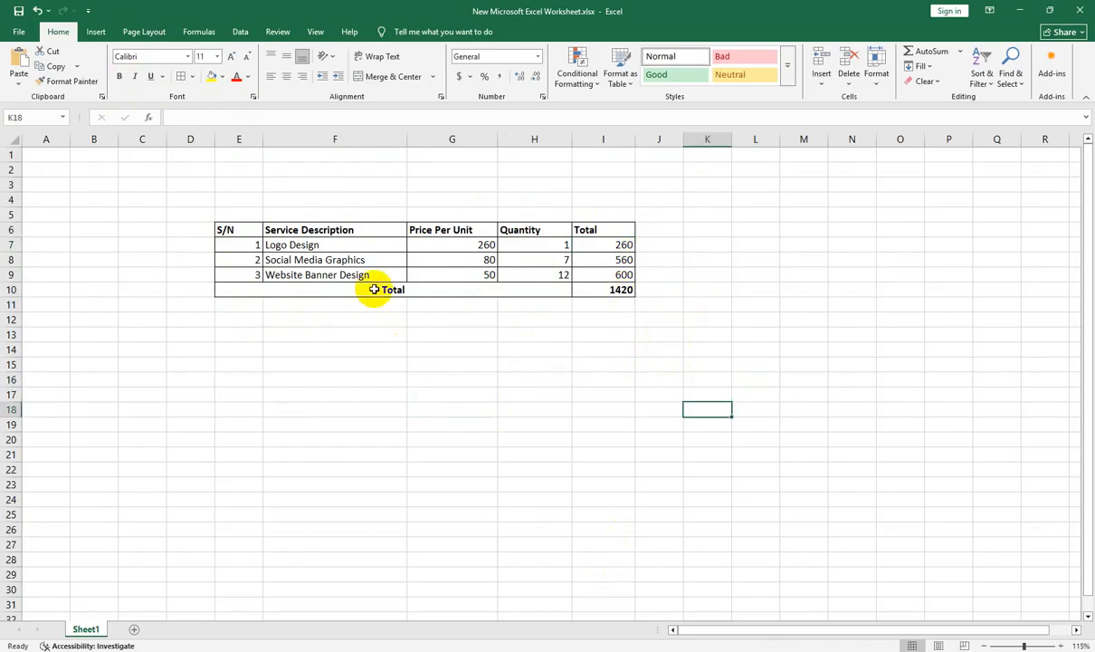
left_click_drag(242, 226, 235, 283)
left_click(236, 286)
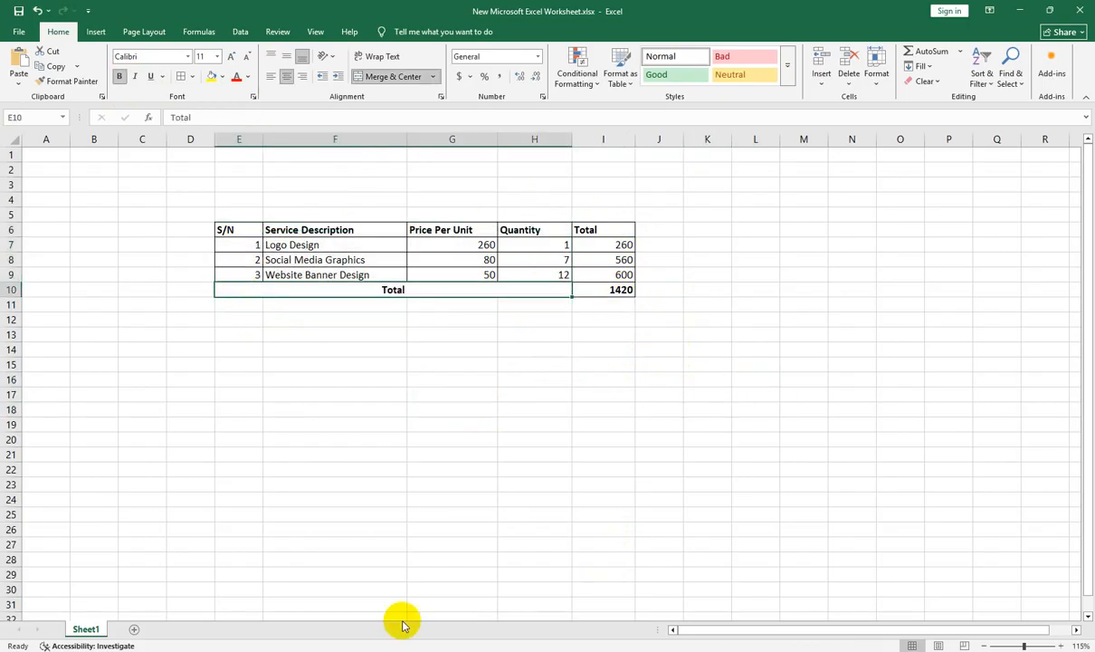
left_click(658, 650)
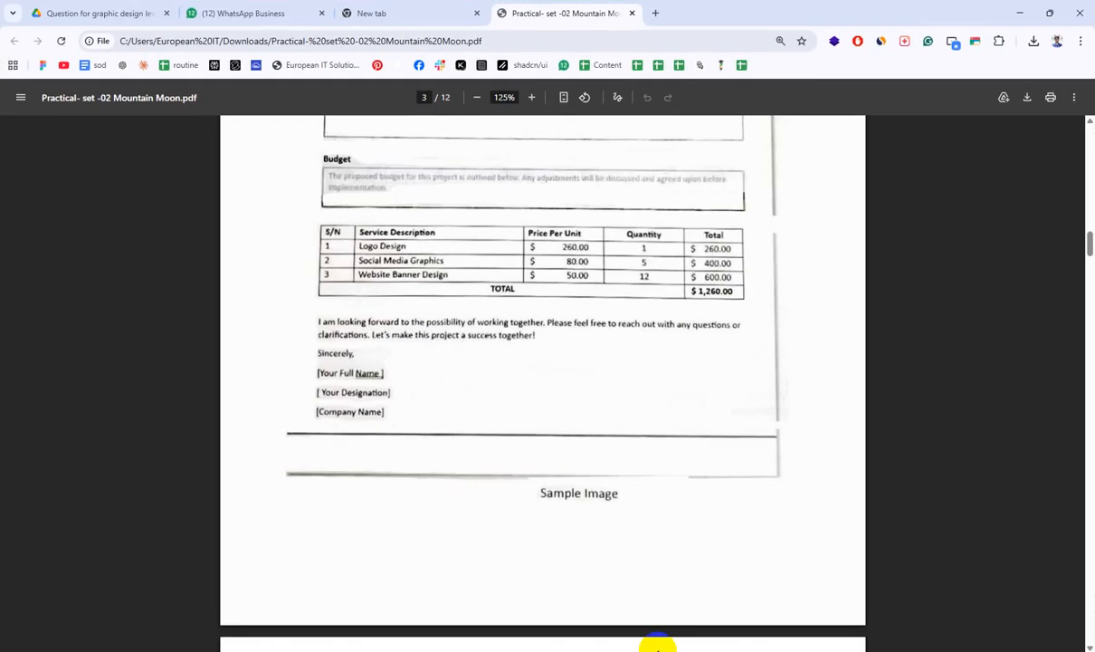
left_click(1021, 13)
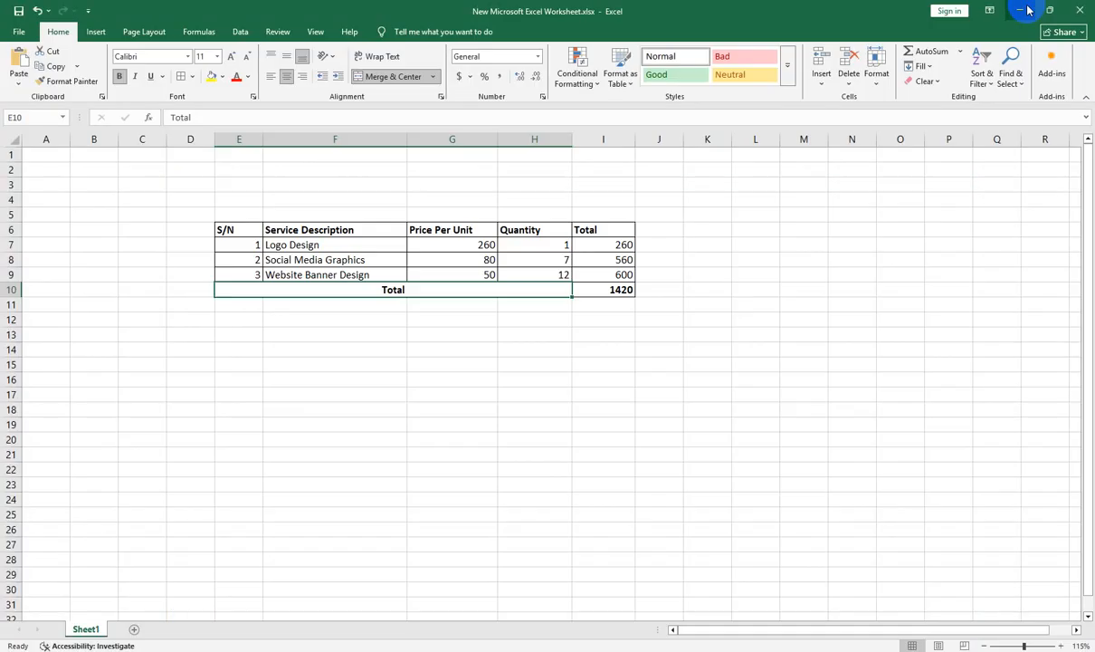
left_click(842, 650)
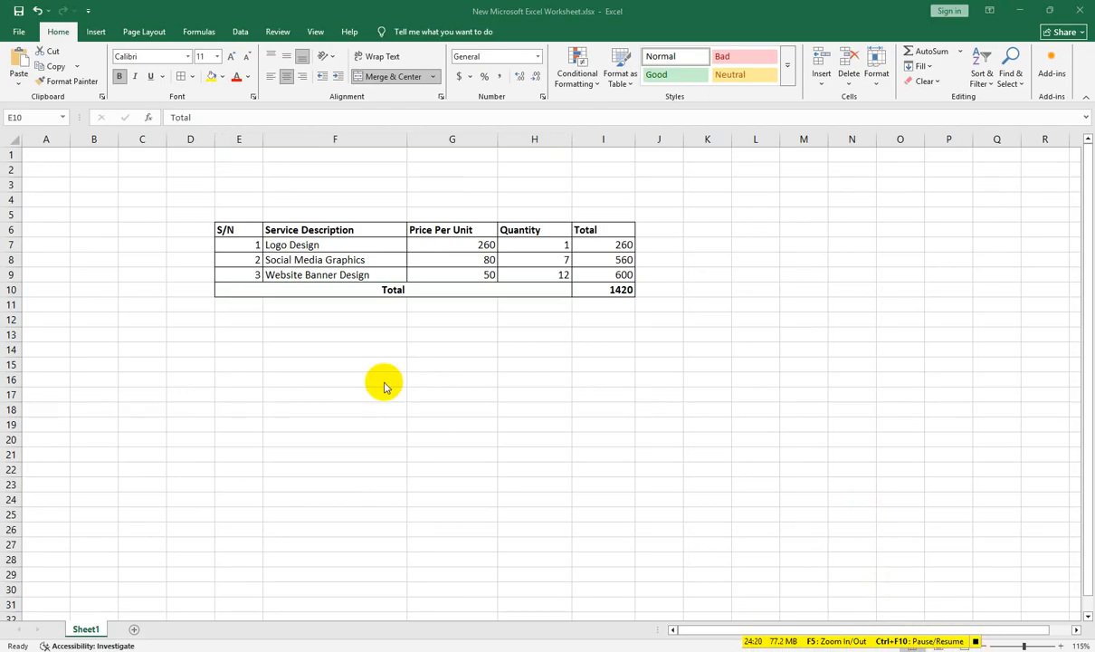
Step: Left-align the S/N column cells E6 to E9 and centre the quantities in H7 to H9
left_click_drag(237, 226, 245, 277)
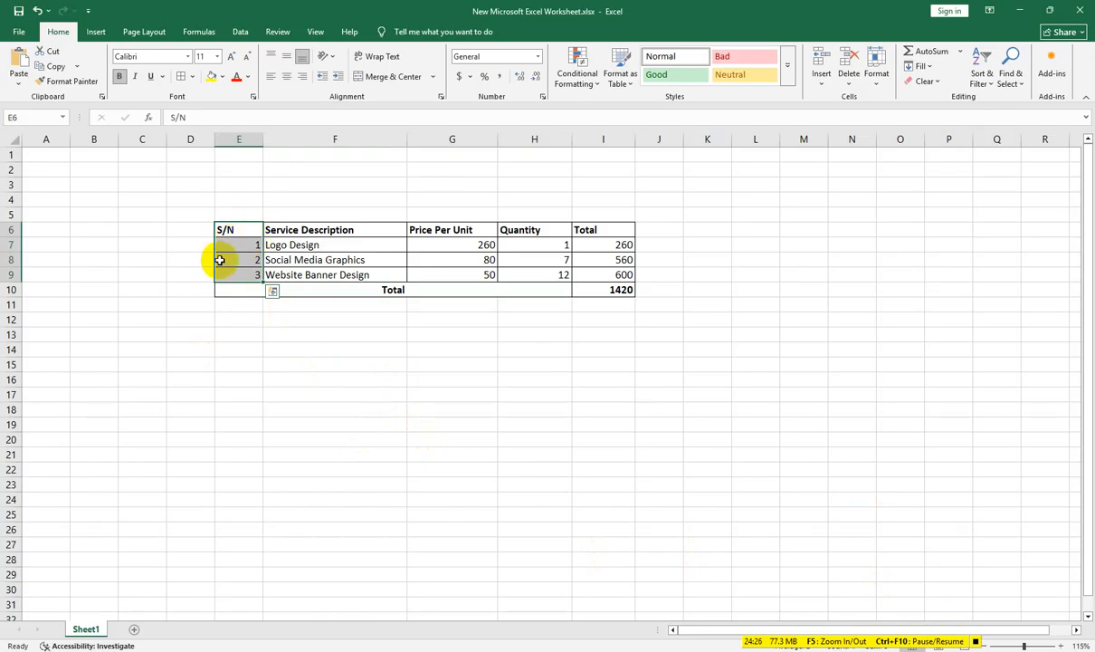
left_click(271, 76)
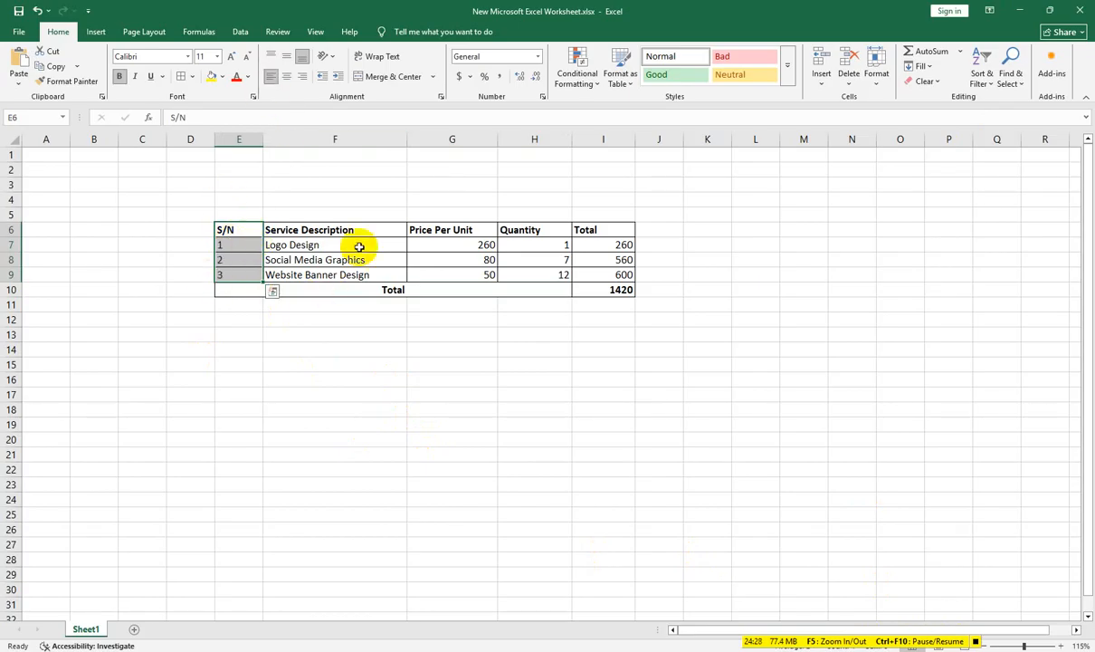
left_click(503, 384)
left_click_drag(572, 138, 574, 139)
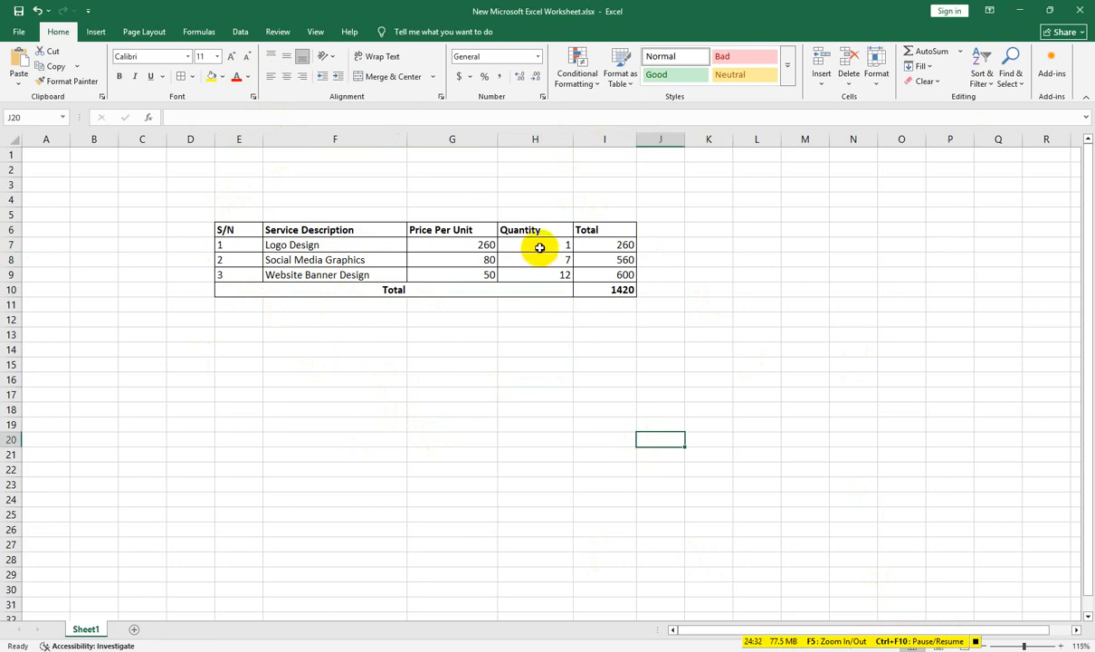
left_click_drag(537, 246, 540, 272)
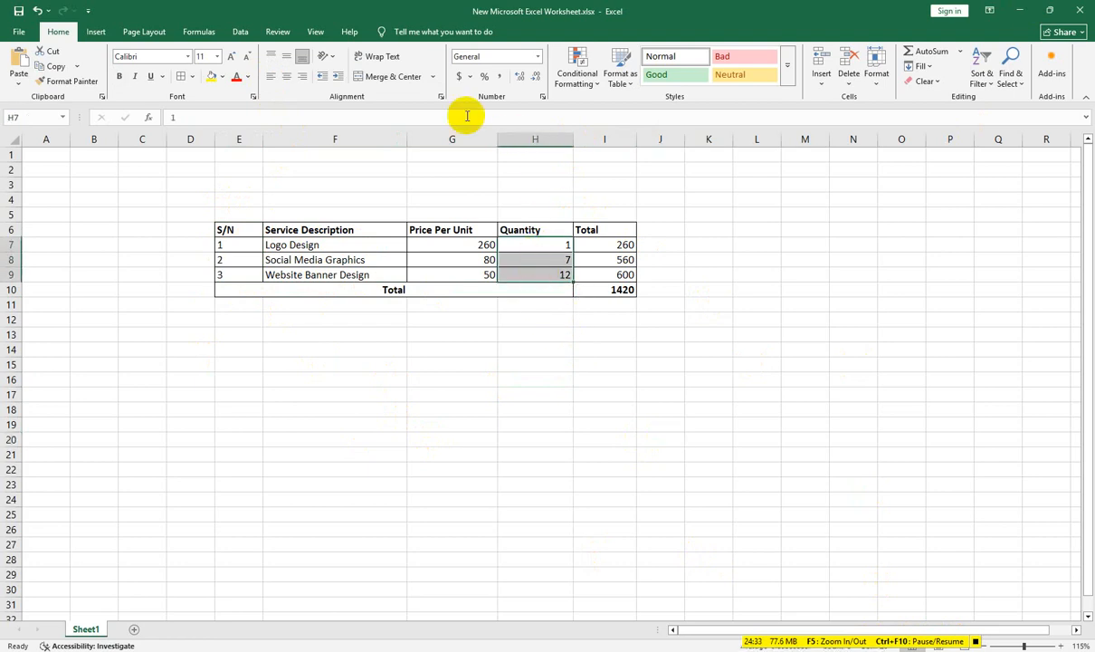
left_click(285, 78)
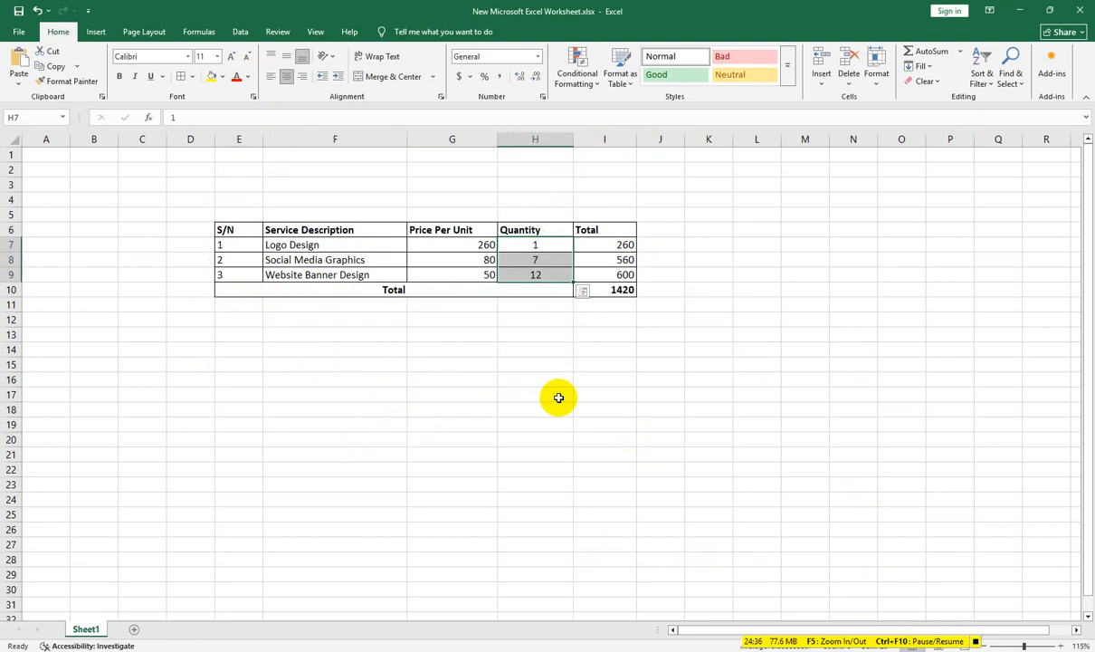
left_click(525, 393)
Step: Apply the dollar Accounting format to prices G7 to G9 and totals I7 to I10, and widen the Total column slightly
left_click(461, 241)
left_click_drag(461, 241, 453, 270)
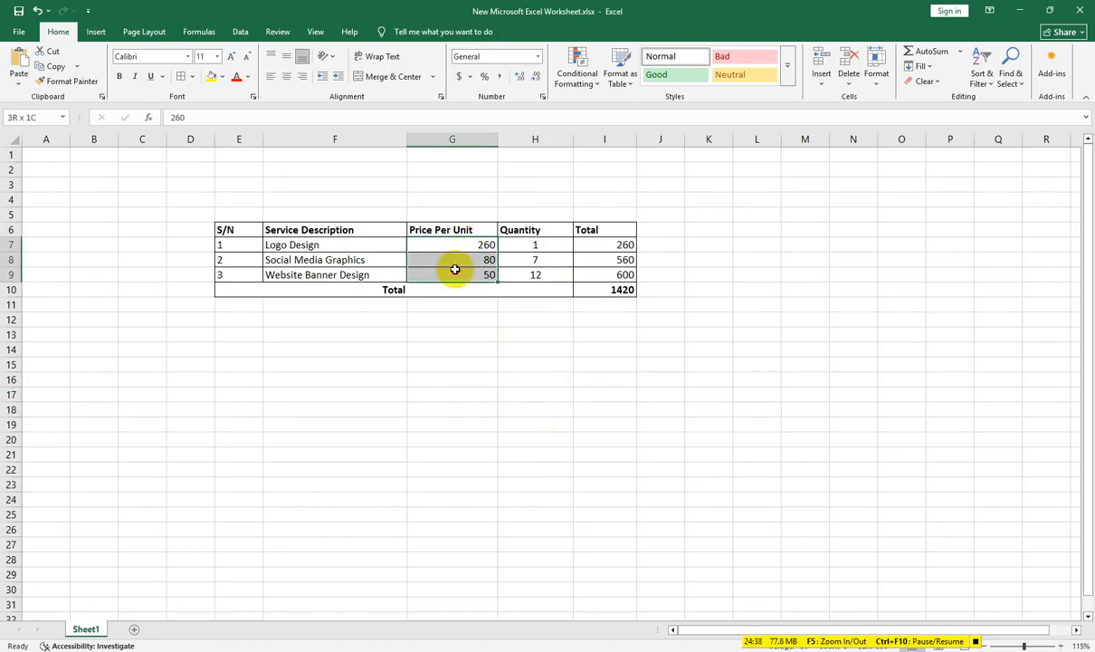
left_click(459, 77)
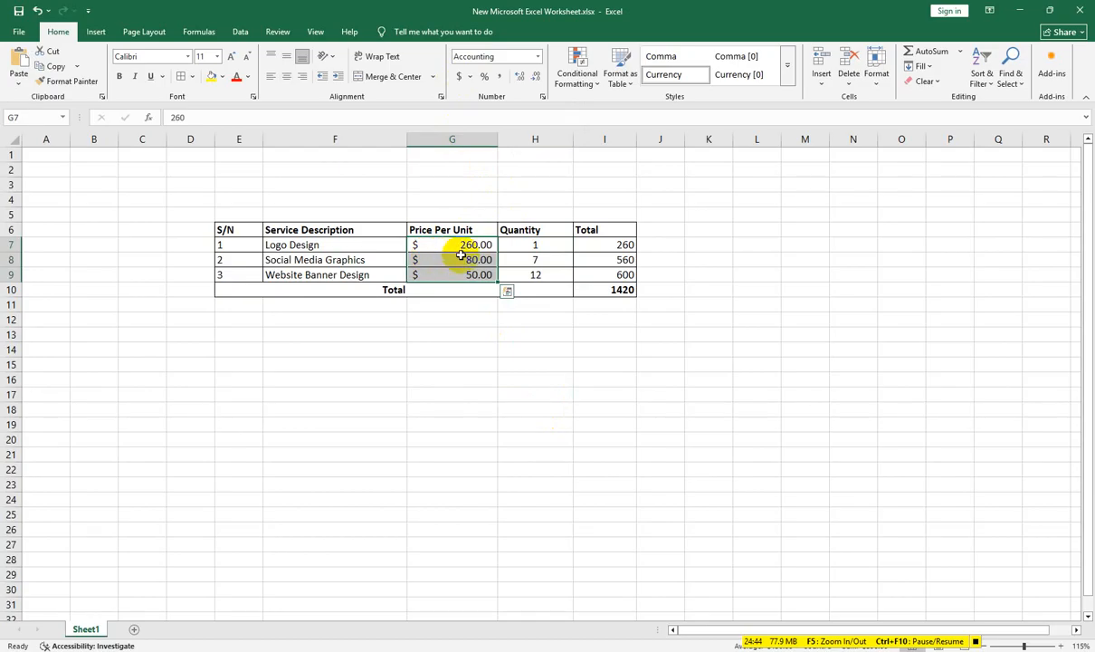
left_click_drag(598, 244, 604, 289)
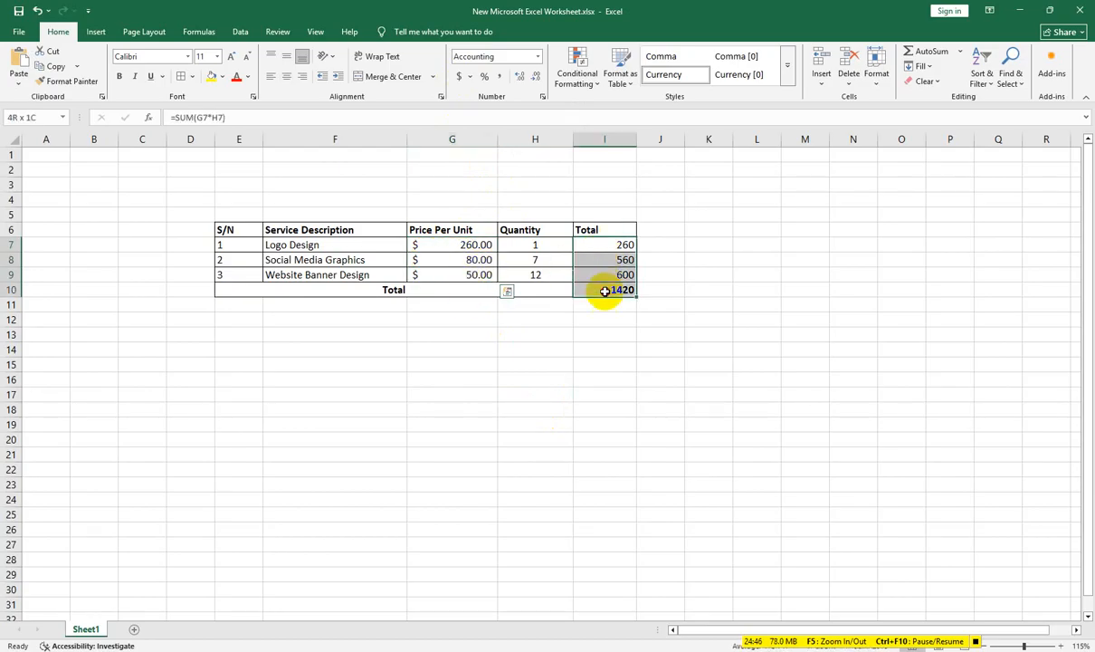
left_click(457, 77)
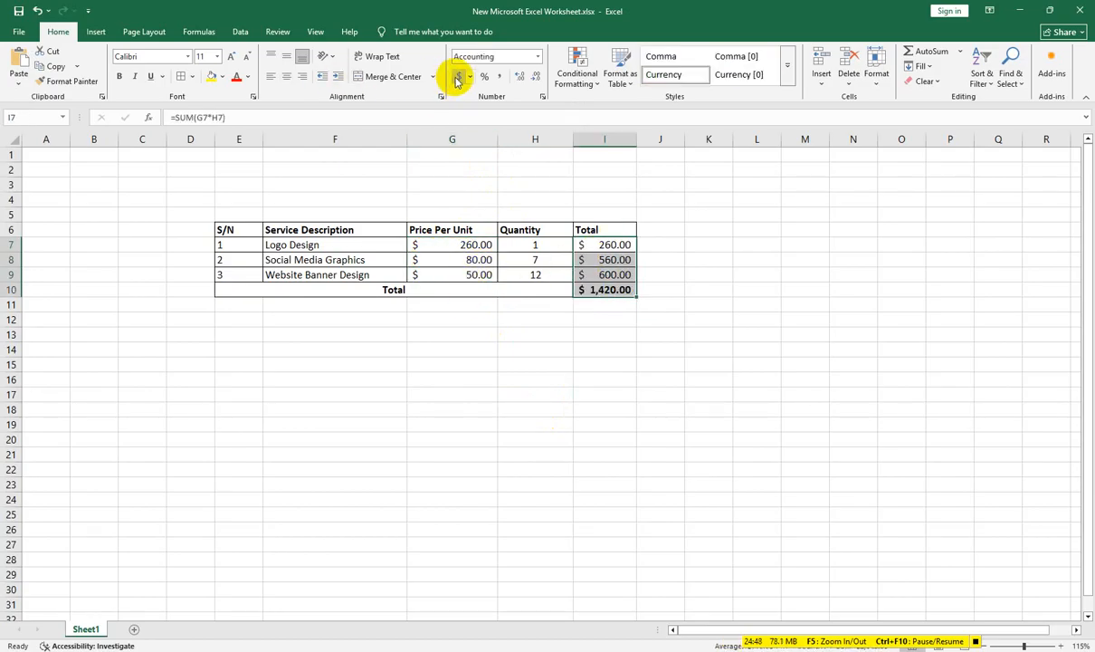
left_click(919, 428)
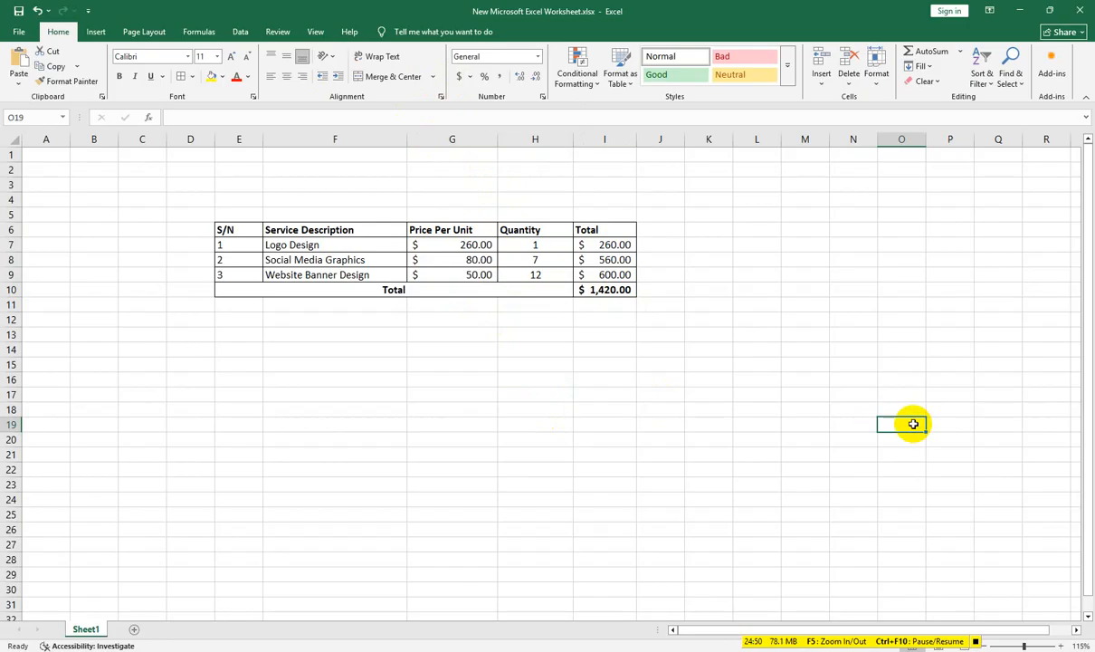
left_click_drag(638, 139, 654, 139)
left_click(656, 438)
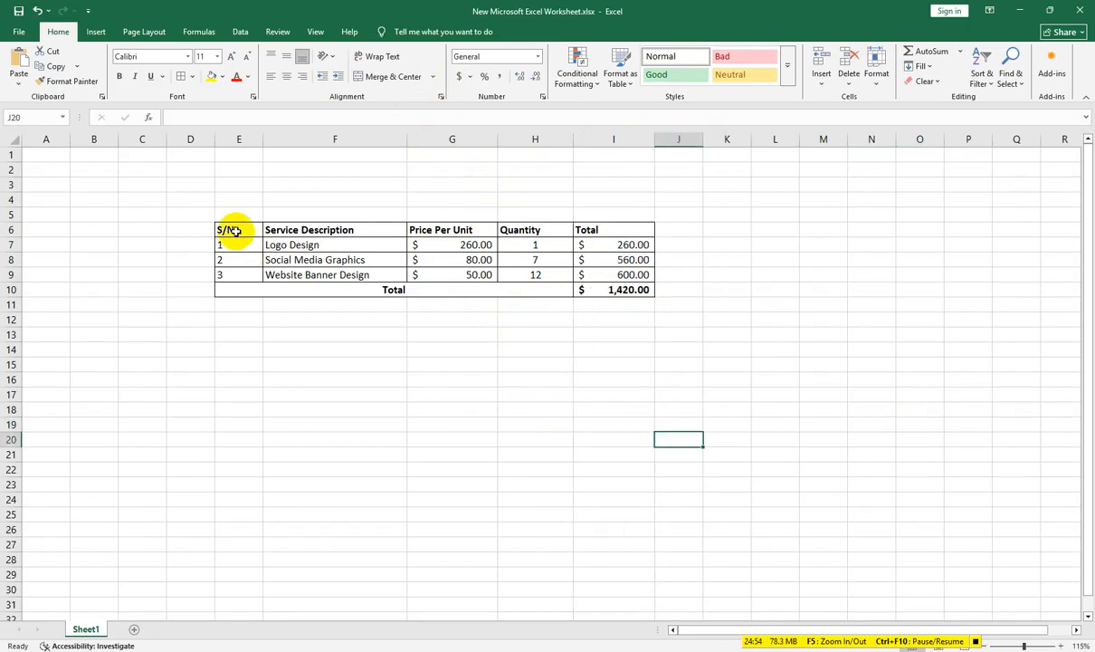
Step: Review instruction 10 about the linked budget table in the practical set PDF, and copy the worksheet range E6 to I10 in Excel
left_click_drag(232, 229, 623, 290)
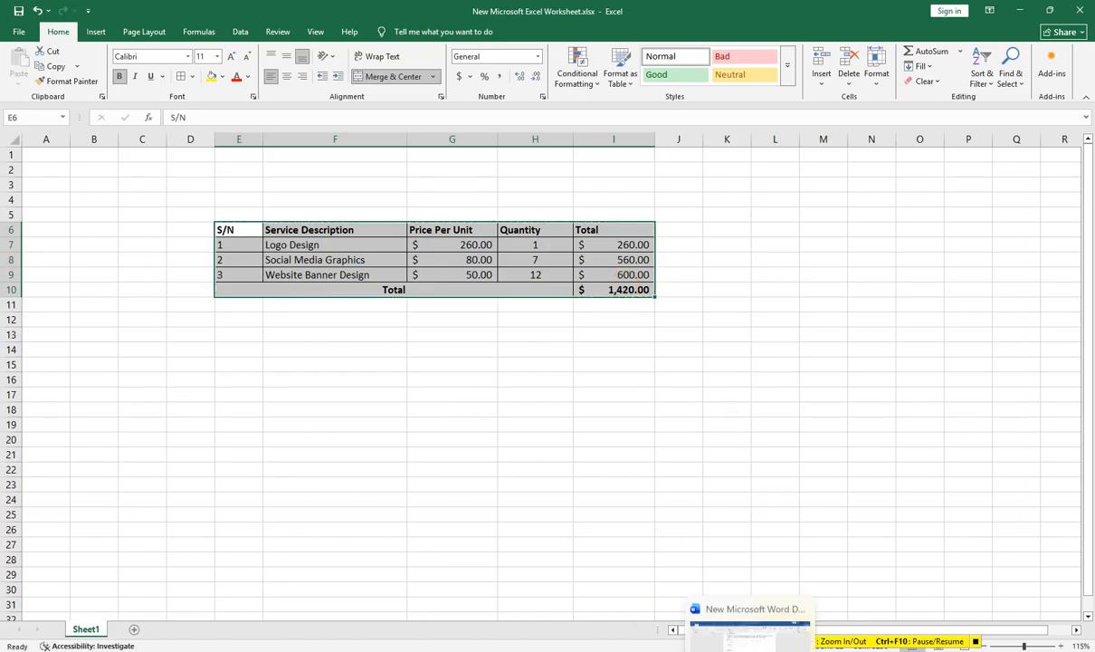
left_click(750, 651)
left_click(686, 650)
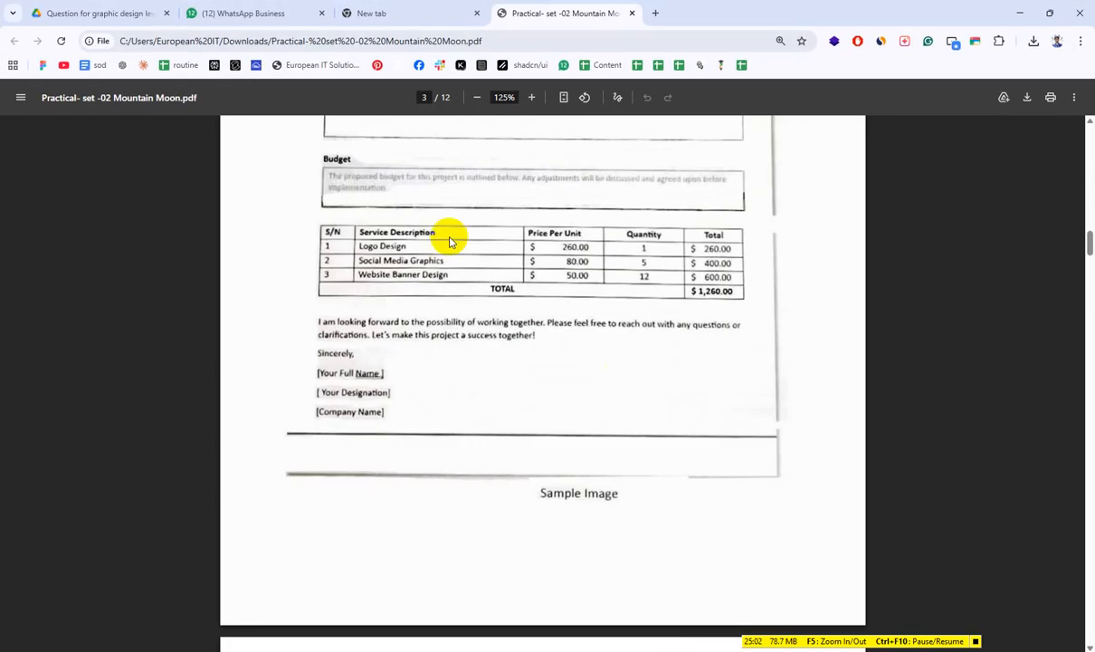
scroll(450, 241, "up", 10)
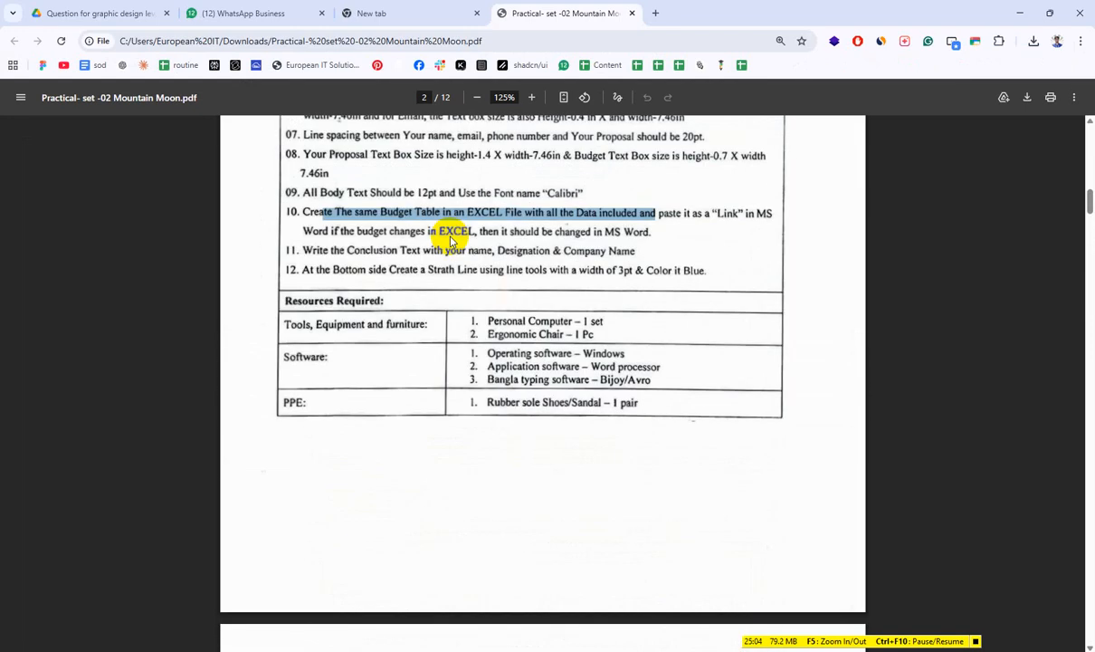
left_click(648, 241)
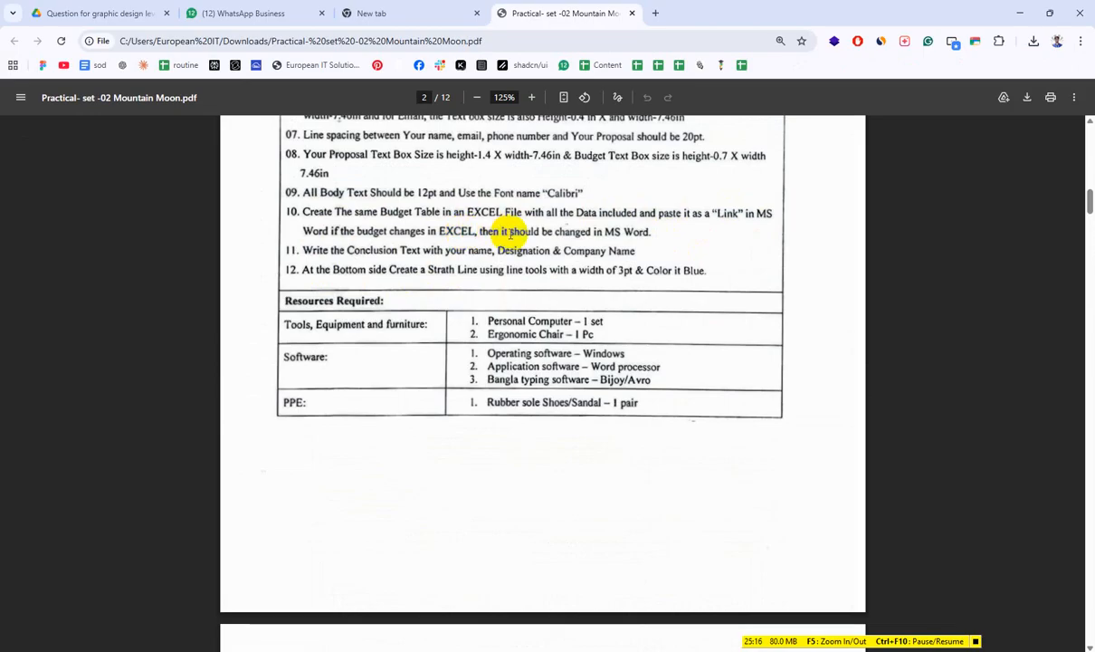
left_click_drag(650, 232, 291, 210)
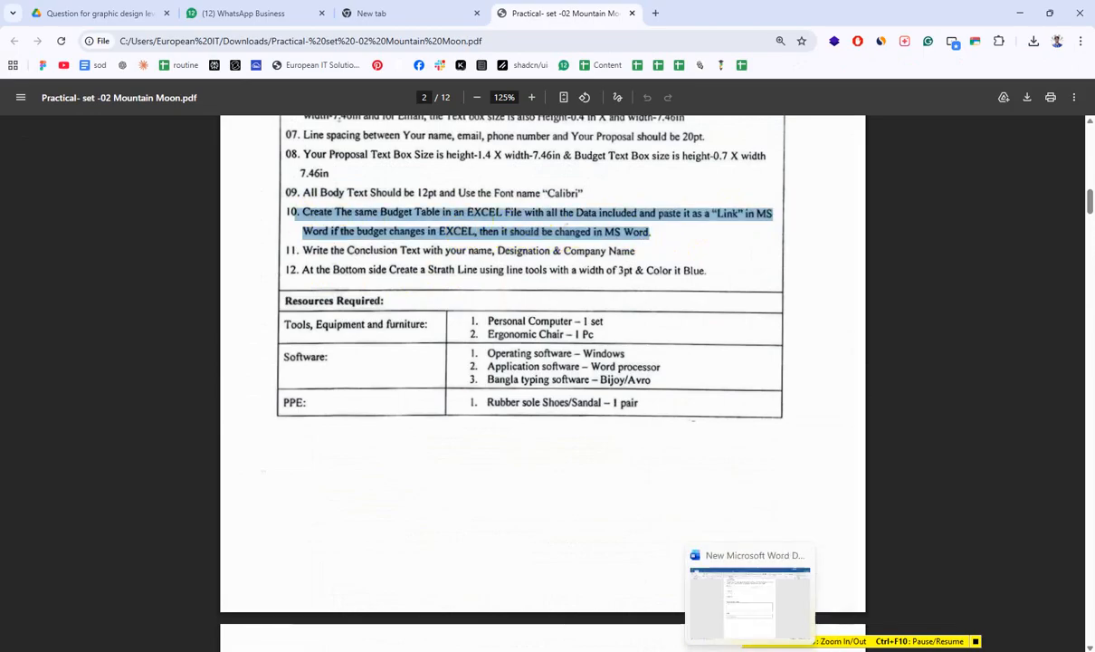
left_click(747, 589)
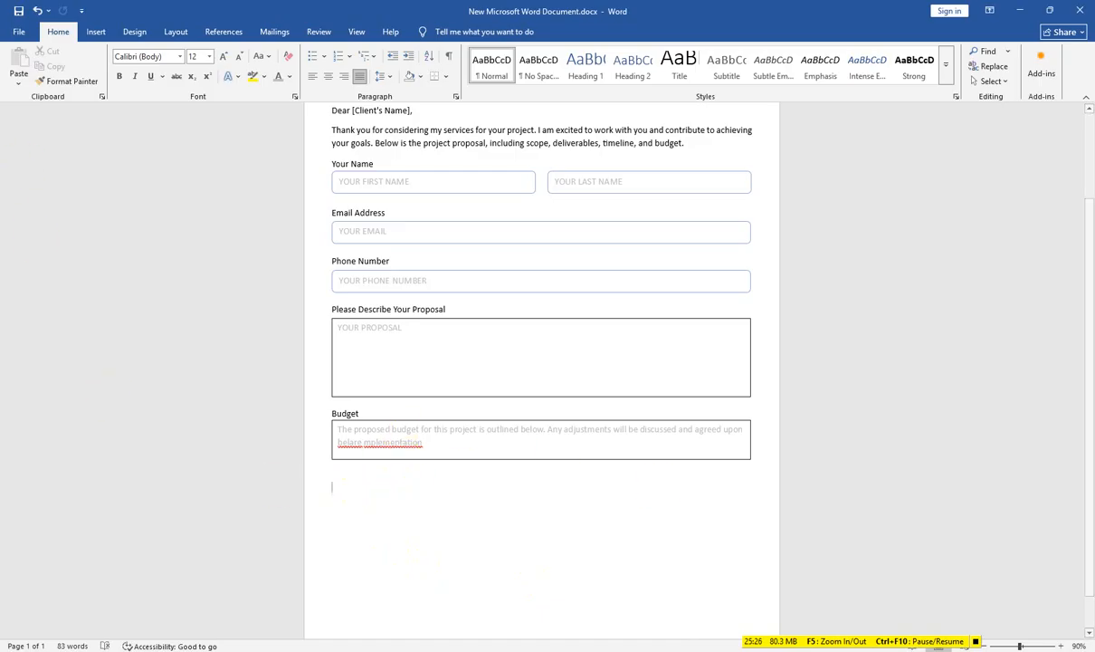
left_click(760, 597)
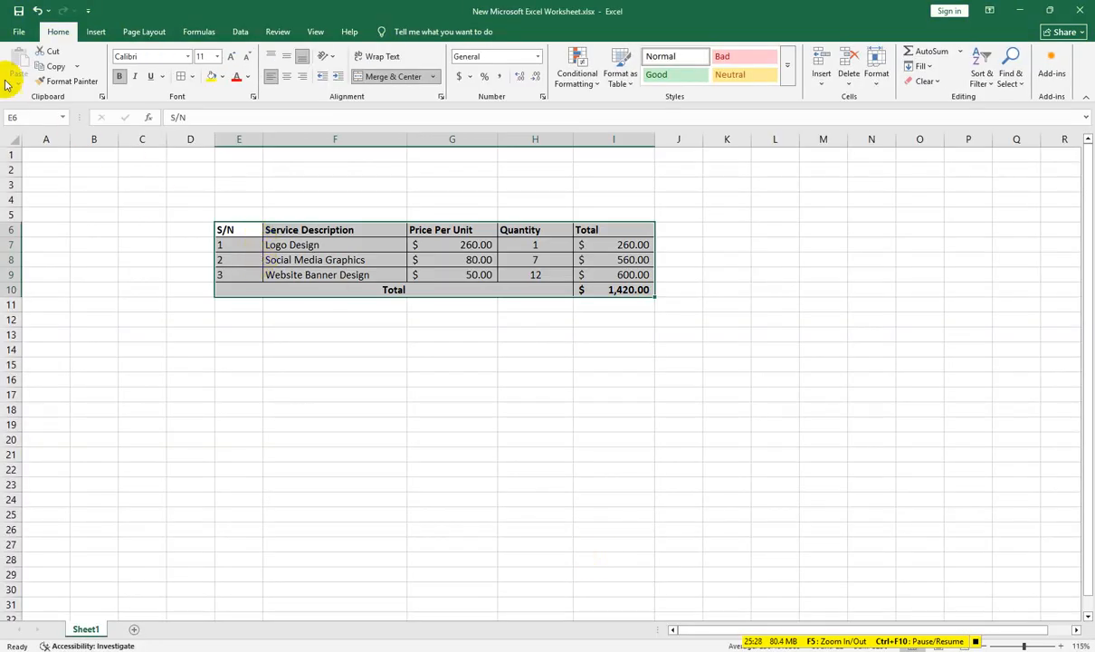
left_click(54, 66)
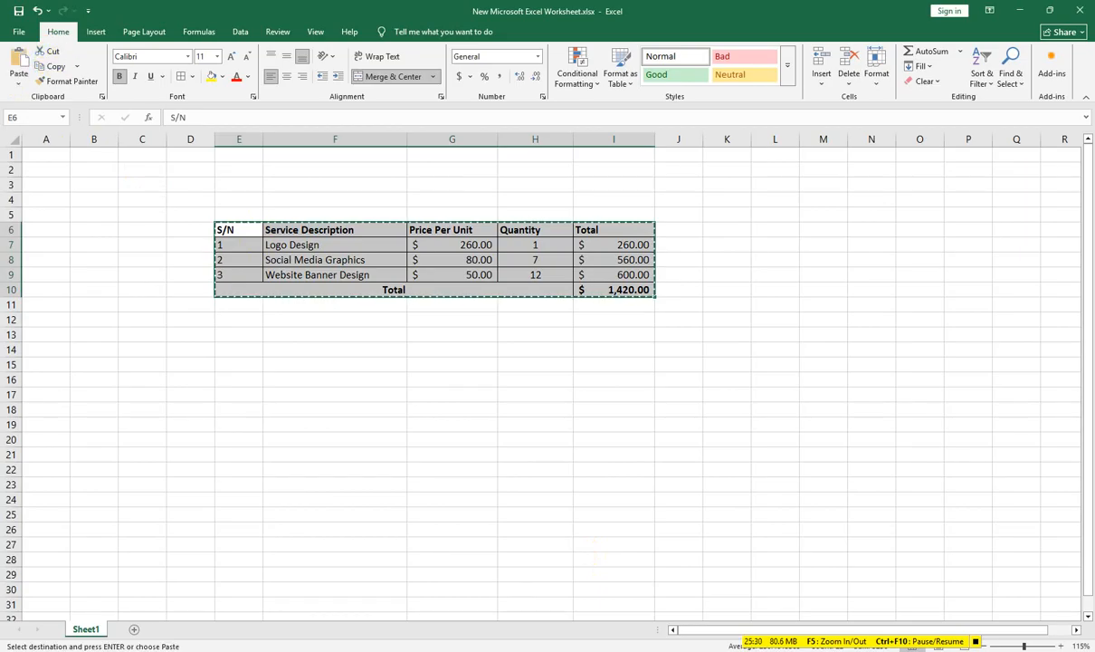
Step: Paste the copied budget table below the Budget text box in Word as a linked Microsoft Excel Worksheet Object
left_click(710, 580)
left_click(403, 509)
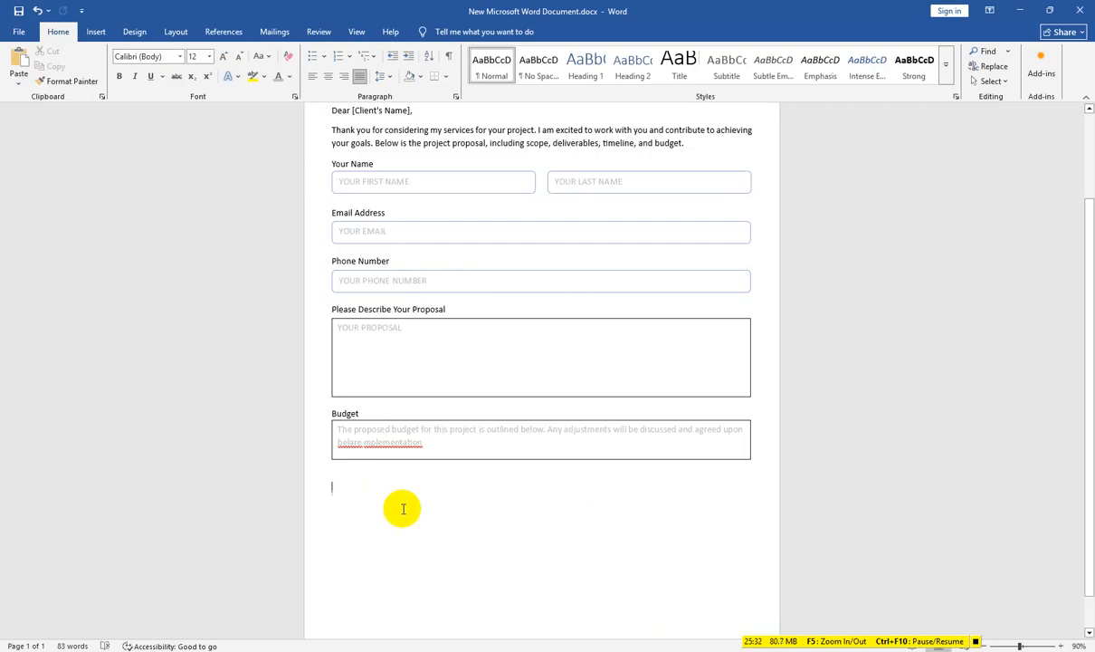
key("ctrl+v")
key("ctrl+z")
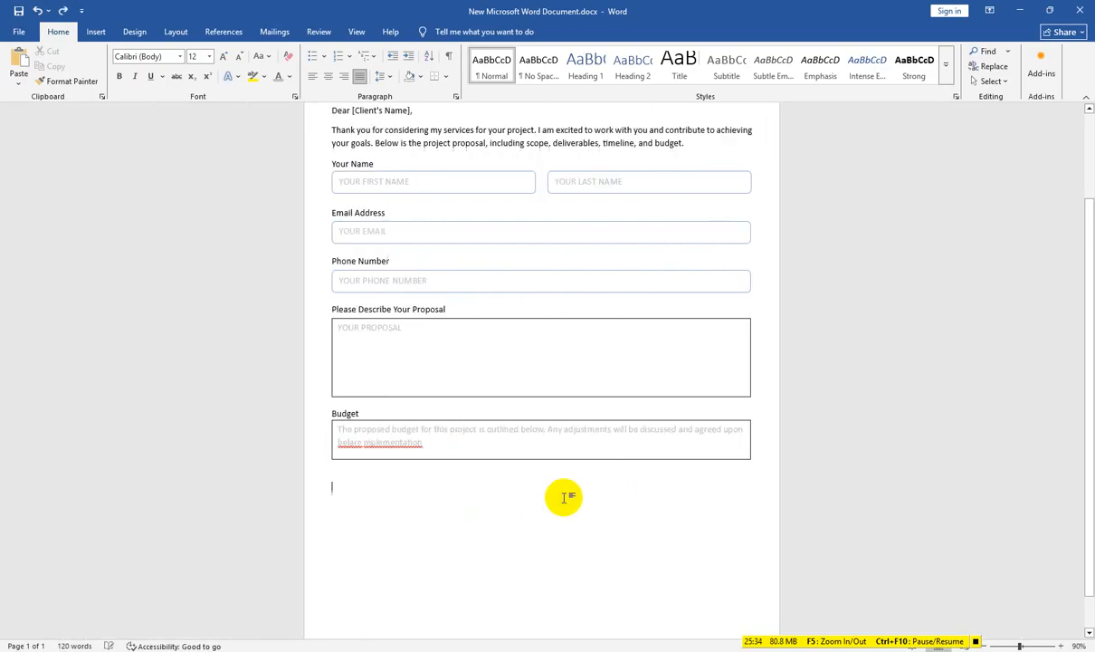
left_click(18, 87)
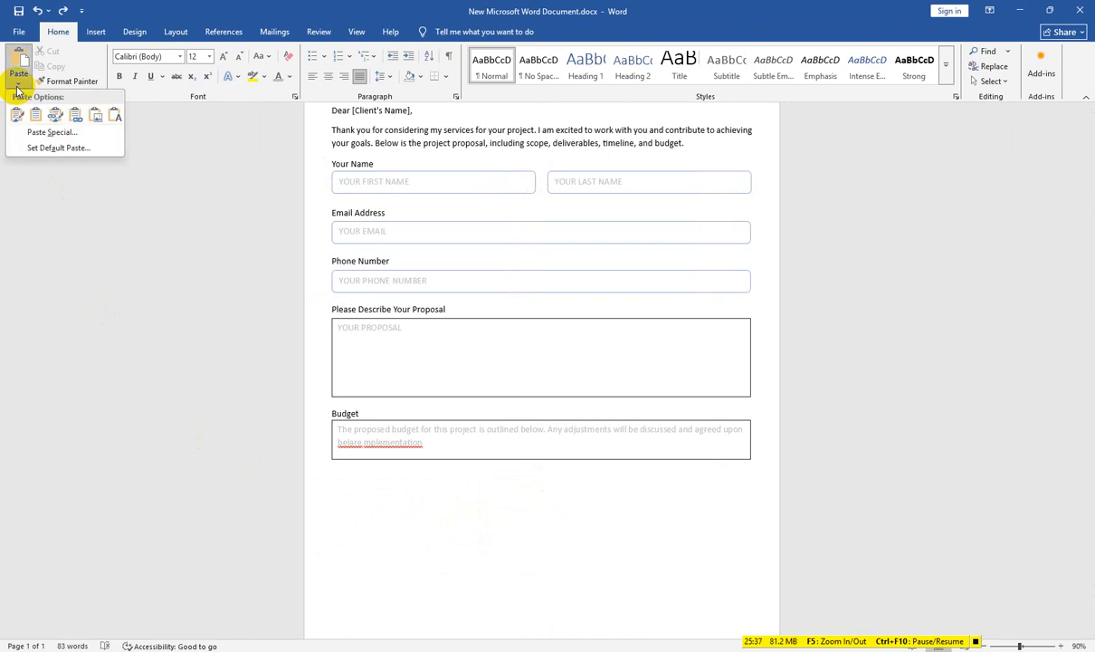
left_click(56, 136)
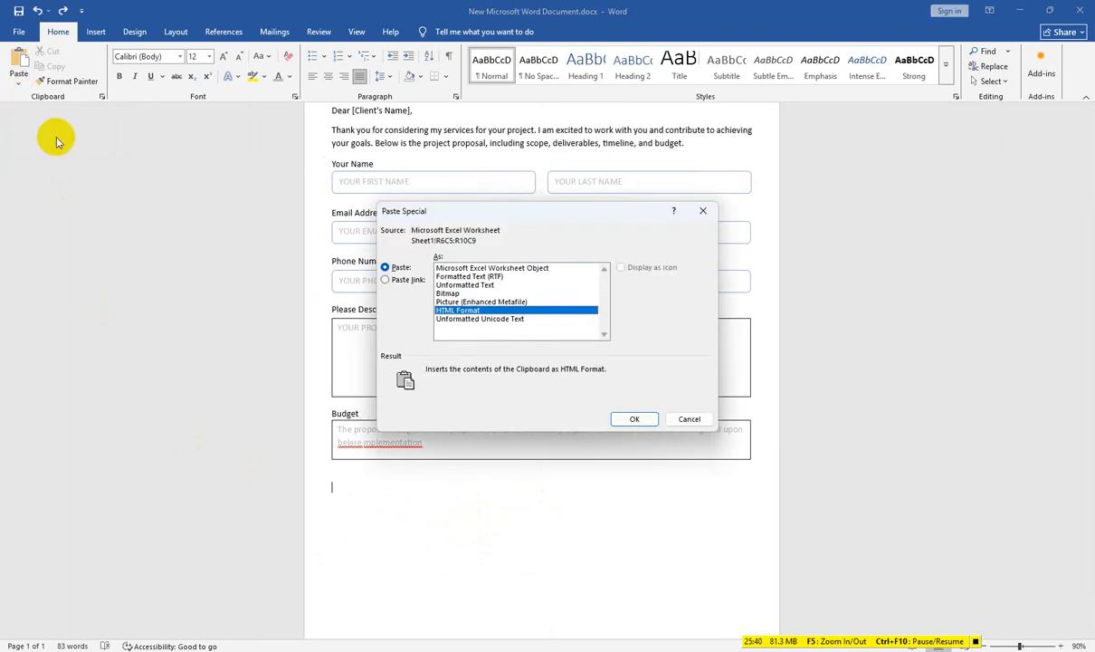
left_click(385, 280)
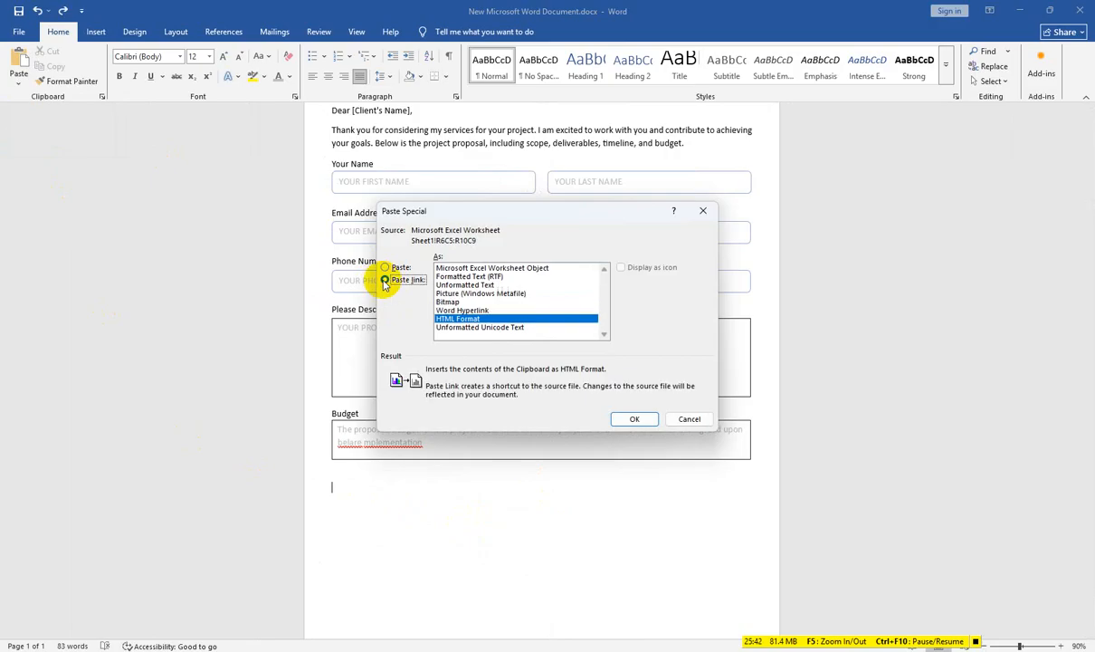
left_click_drag(537, 208, 736, 180)
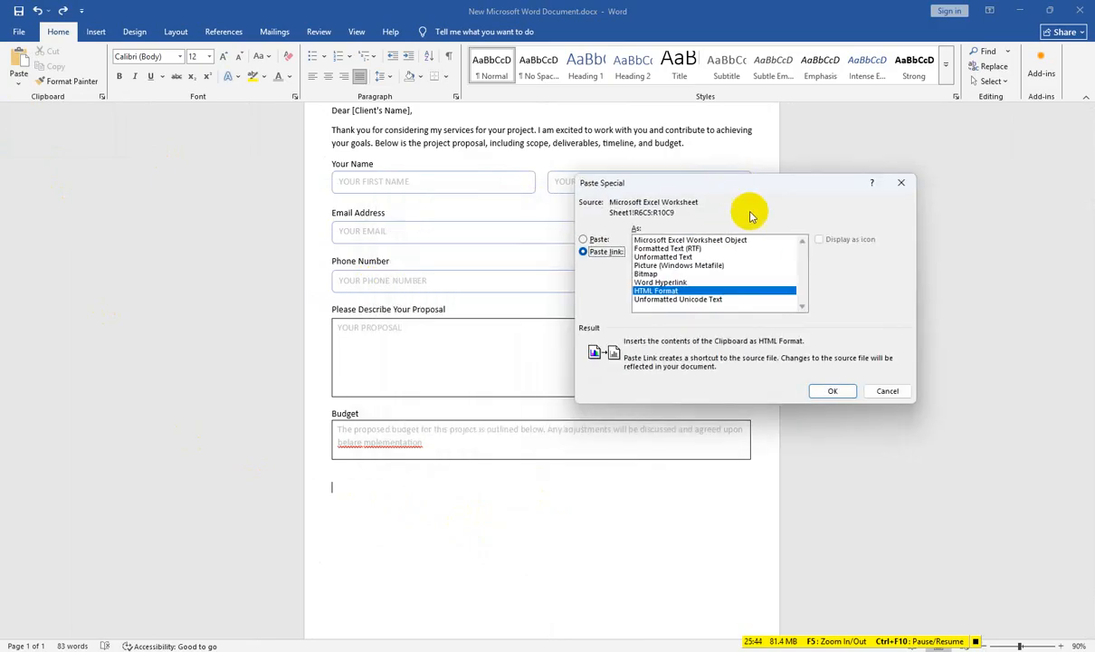
left_click(676, 241)
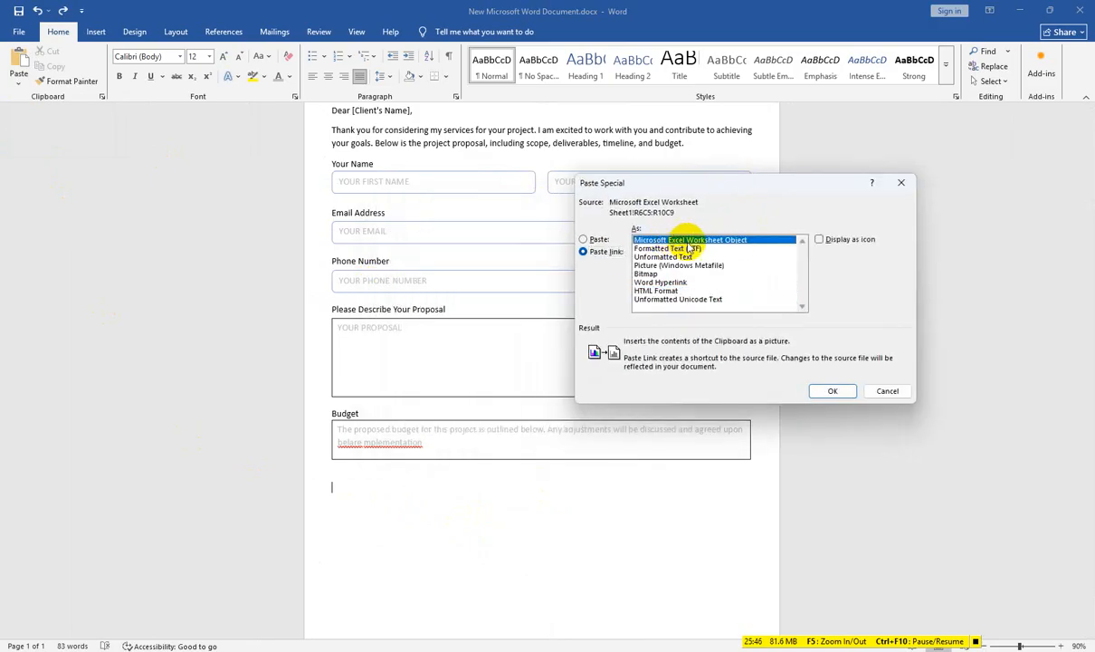
left_click(826, 390)
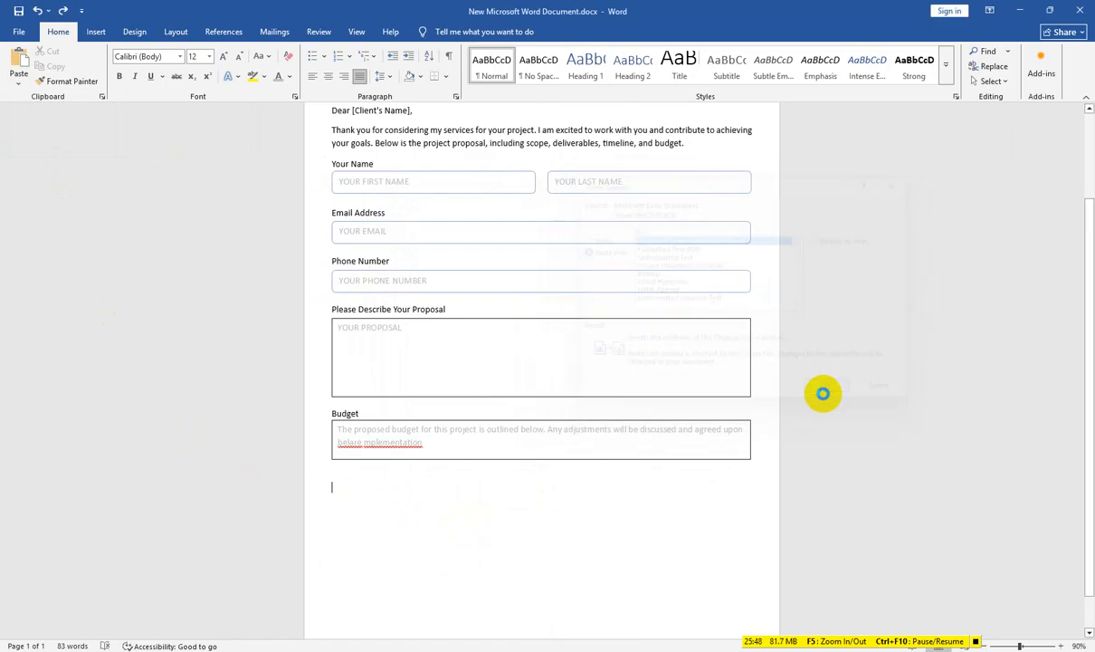
scroll(690, 294, "down", 1)
left_click(631, 551)
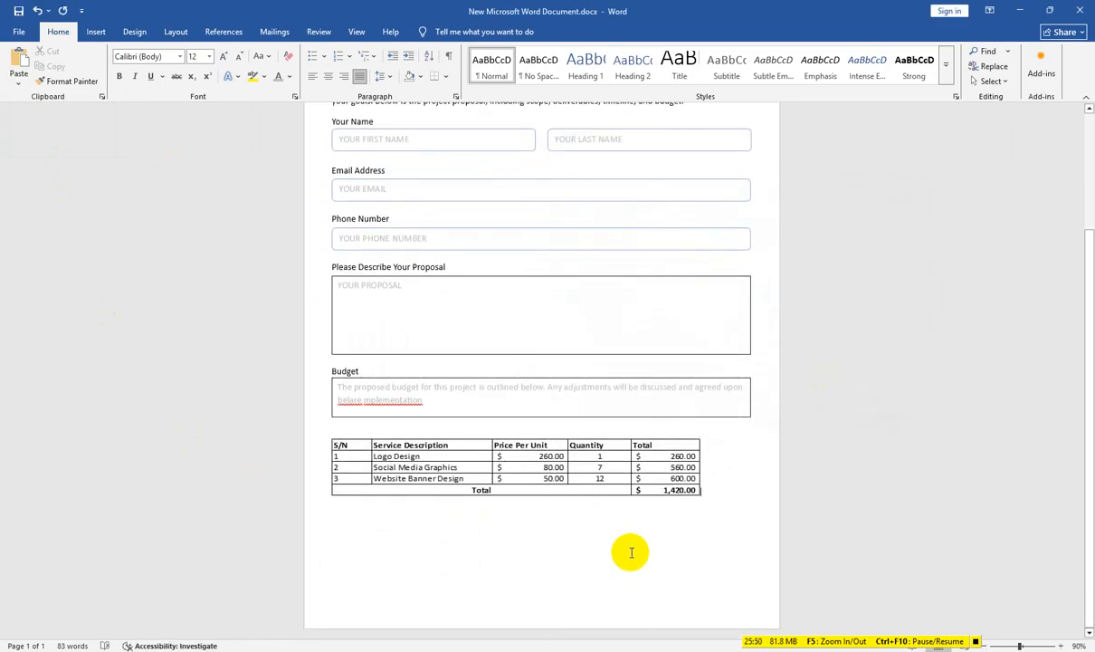
Step: Enlarge the linked table, widen the Price Per Unit, Quantity and Total columns in its source worksheet, and check it back in Word
left_click(680, 494)
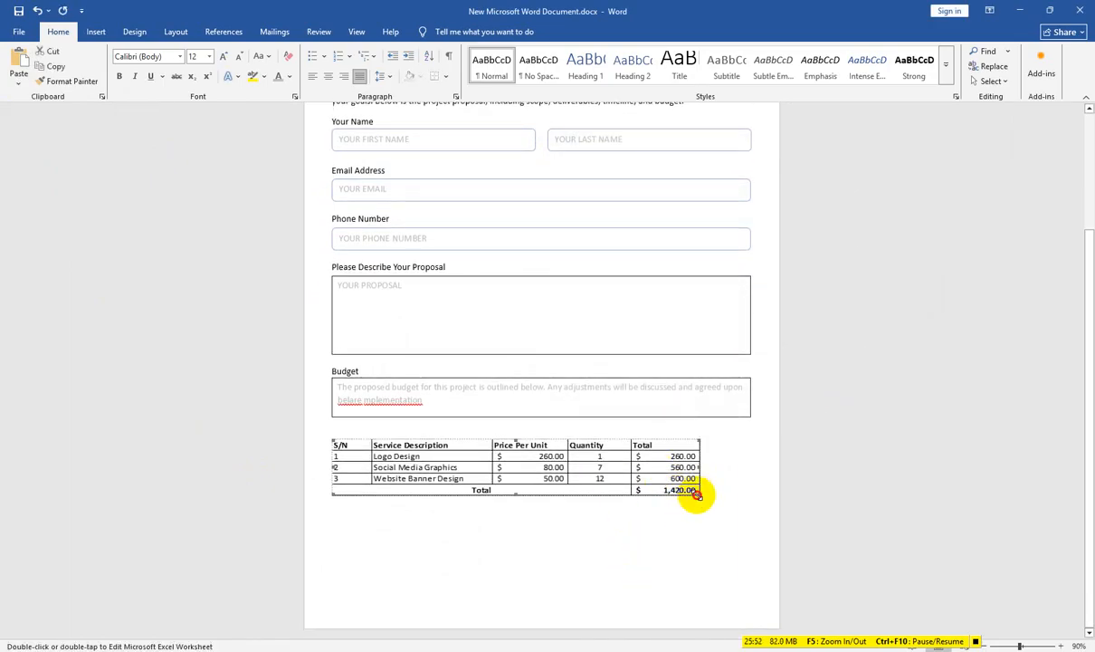
left_click_drag(698, 495, 735, 504)
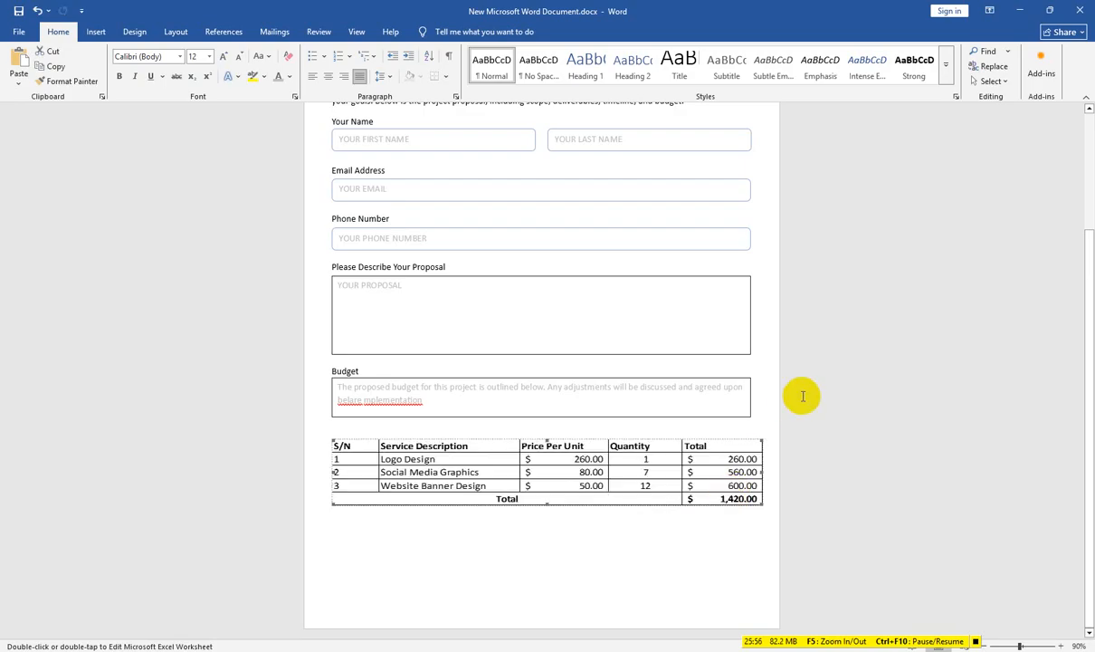
double_click(579, 448)
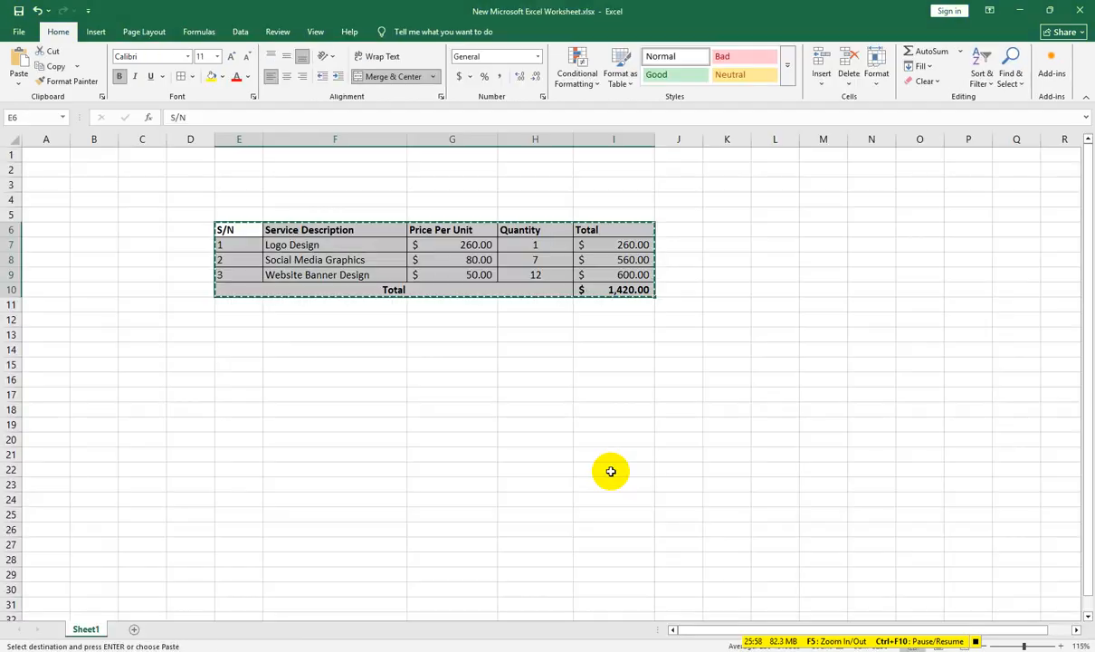
left_click(776, 352)
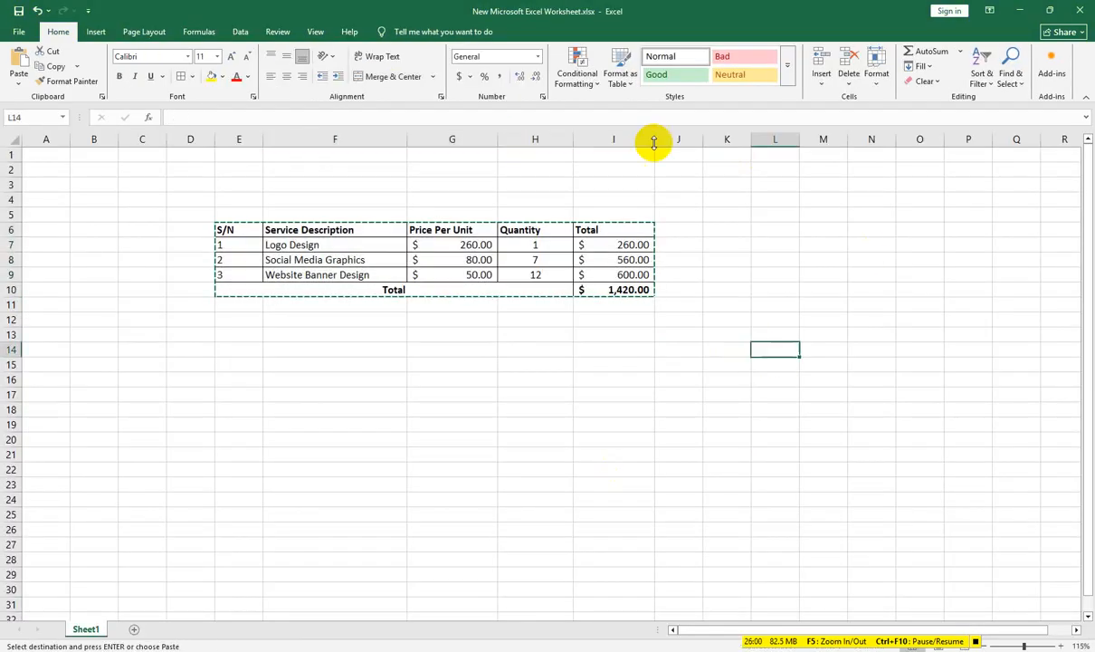
left_click_drag(655, 134, 682, 137)
left_click_drag(574, 135, 590, 137)
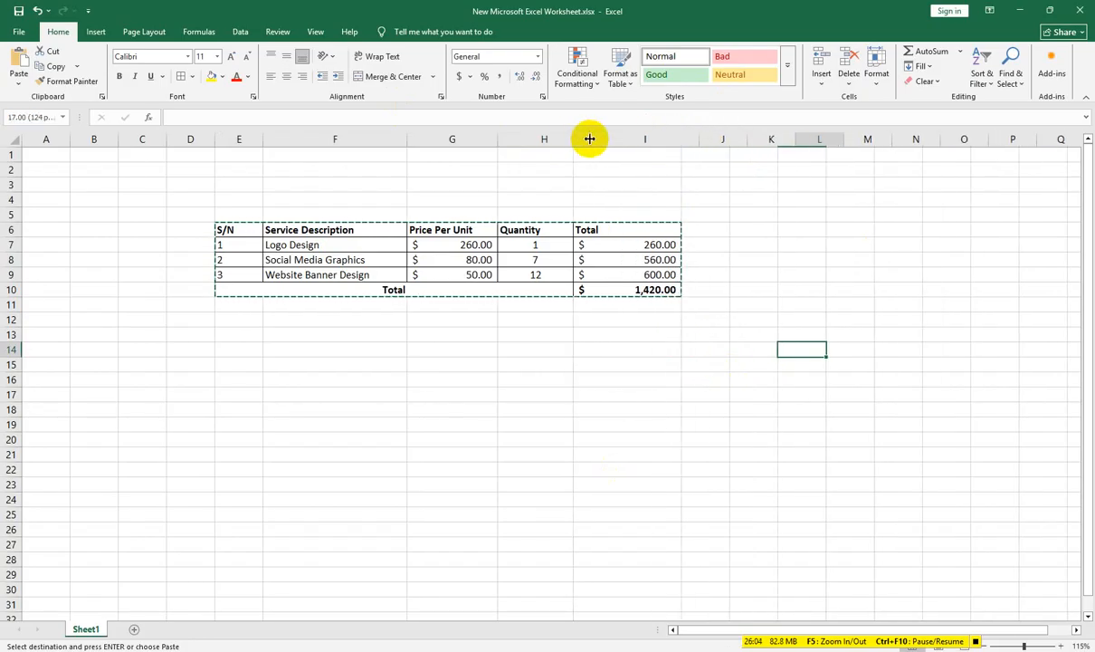
left_click_drag(503, 145, 509, 135)
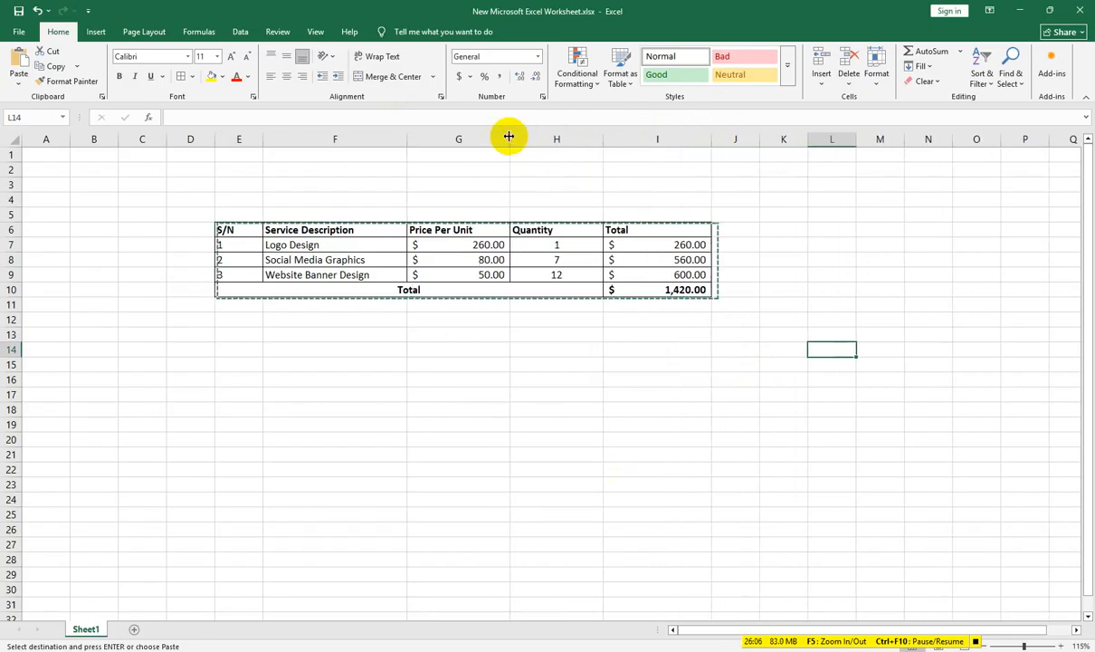
left_click(437, 389)
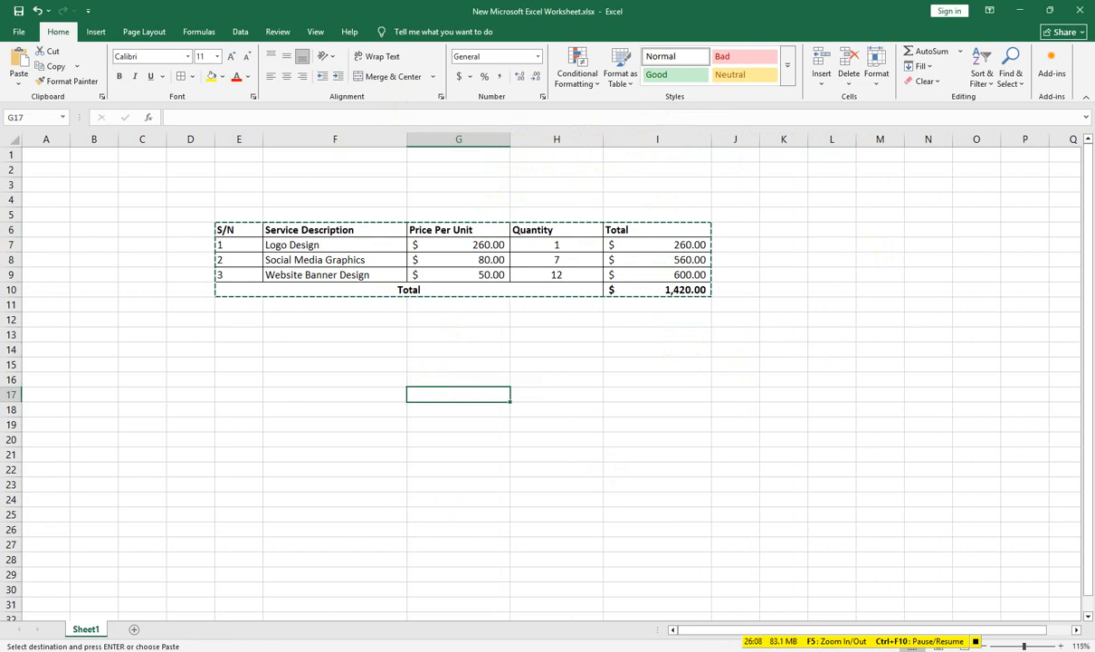
key("alt+Tab")
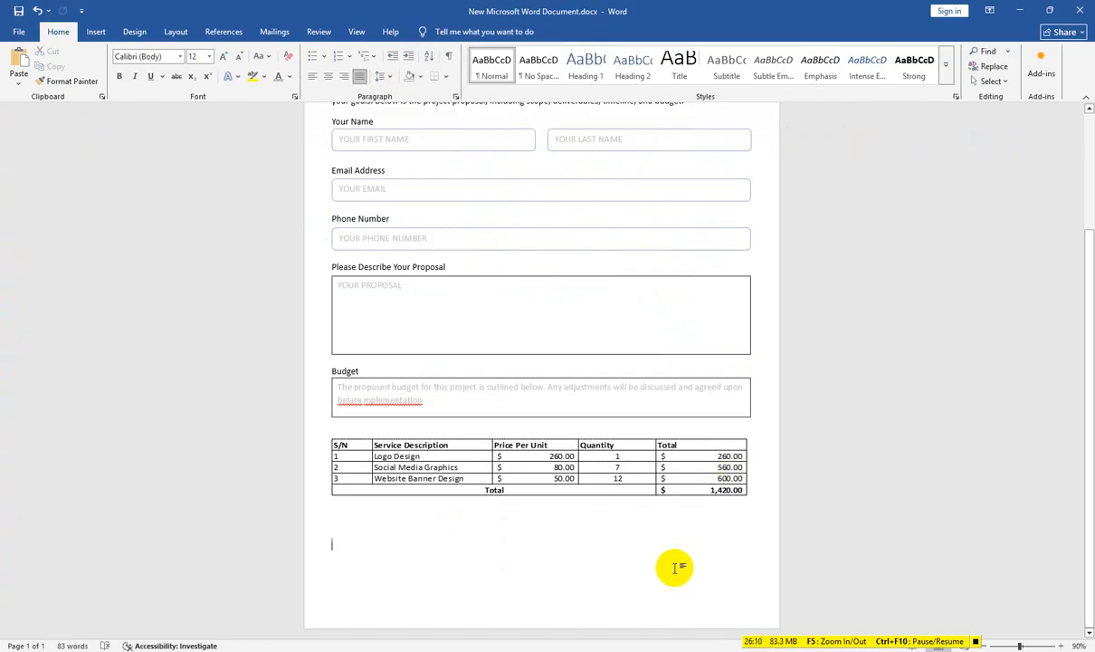
scroll(588, 488, "up", 4, "ctrl")
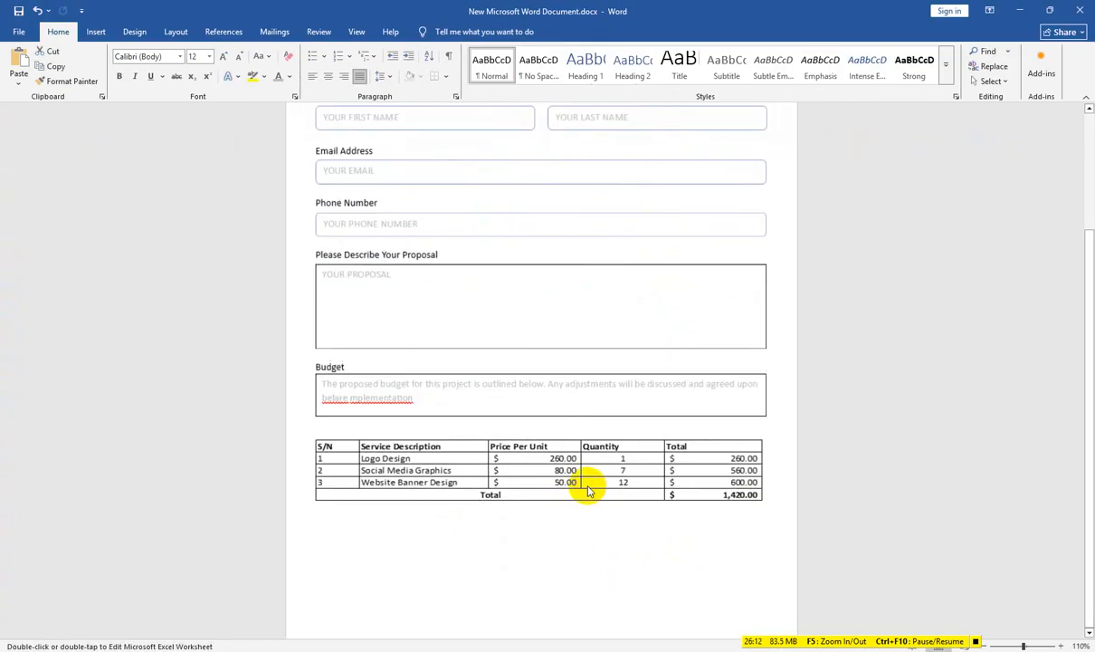
scroll(587, 518, "down", 3)
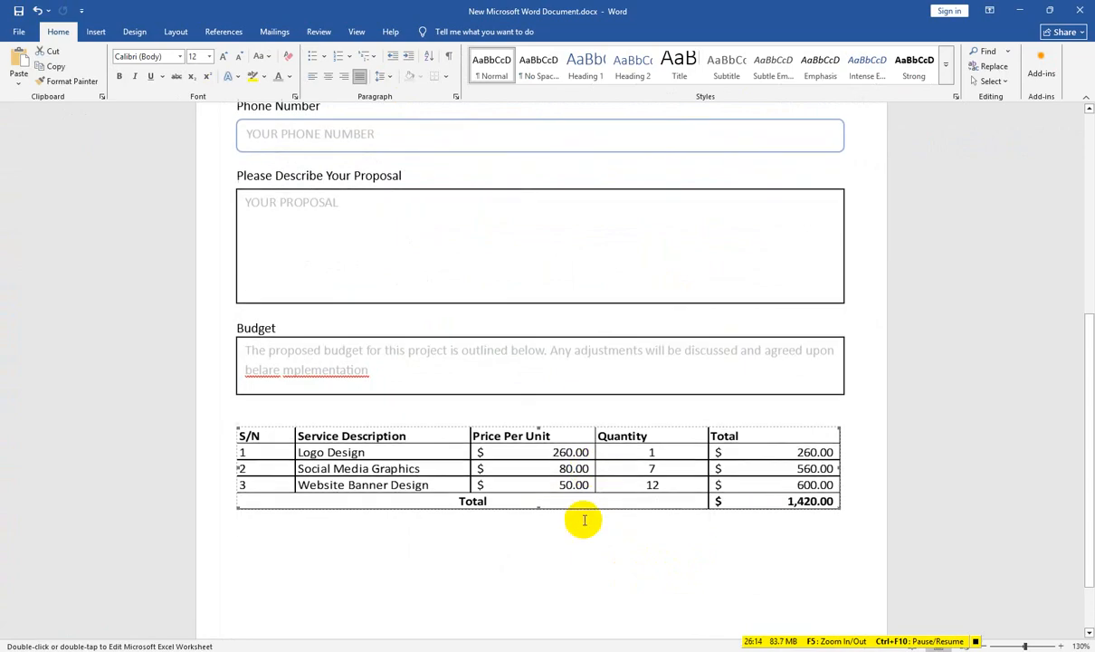
Step: Set the Website Banner Design quantity in cell H9 of the Excel worksheet to 15
key("alt+Tab")
left_click(640, 500)
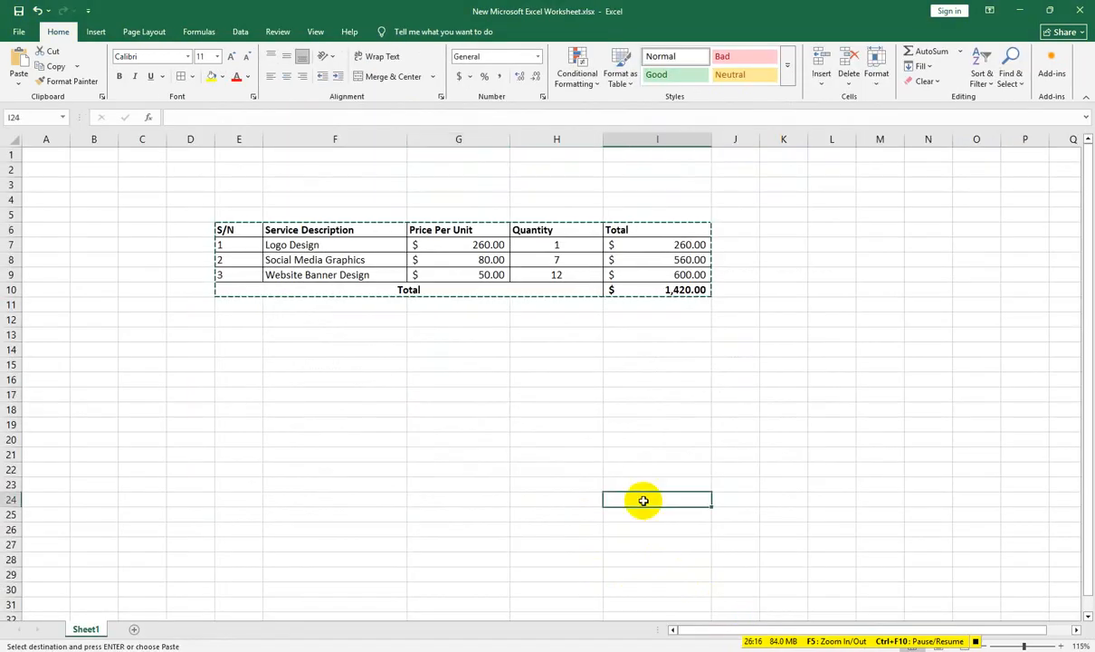
double_click(557, 275)
left_click_drag(561, 276, 540, 278)
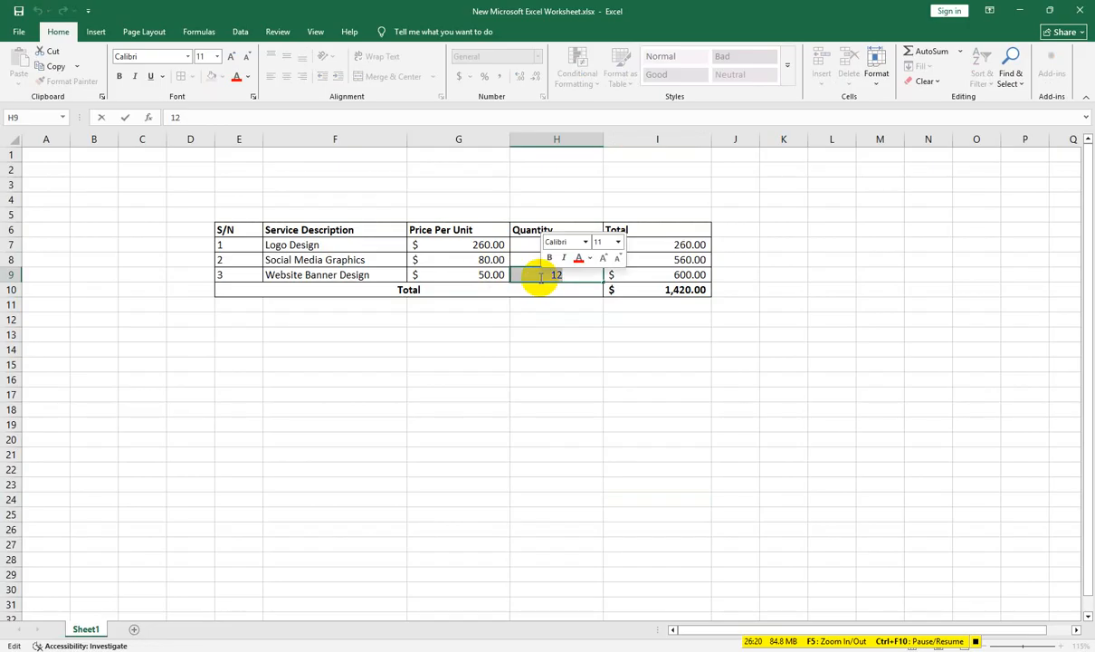
type("15")
key("Return")
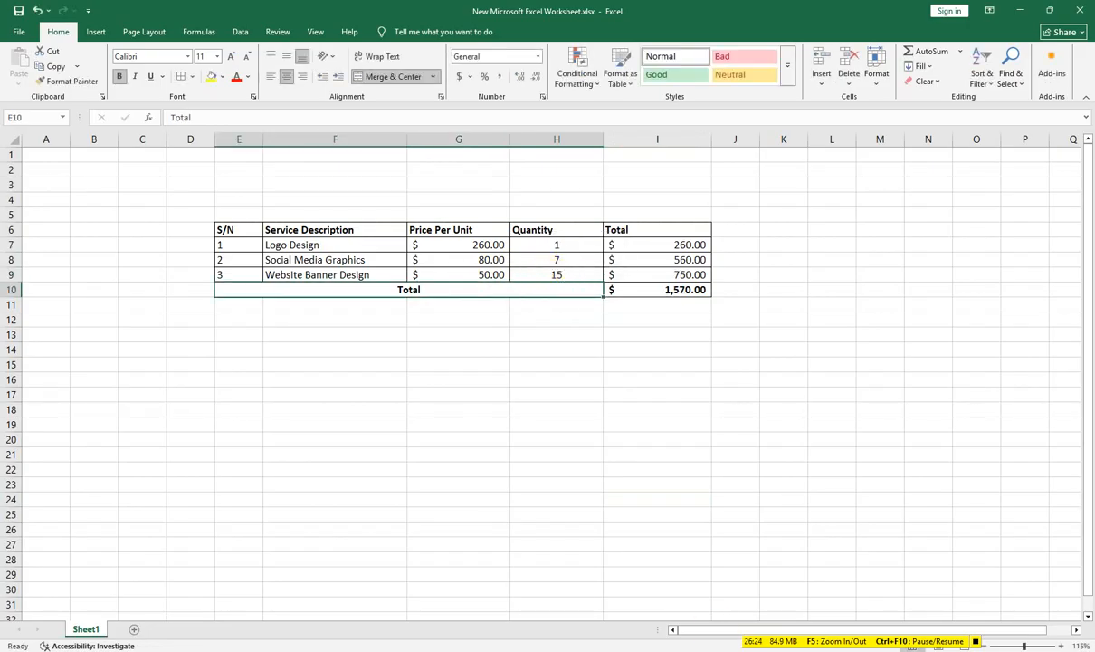
Step: Check in Word whether the linked table reflects the changed Website Banner Design quantity and totals
key("alt+Tab")
left_click(673, 530)
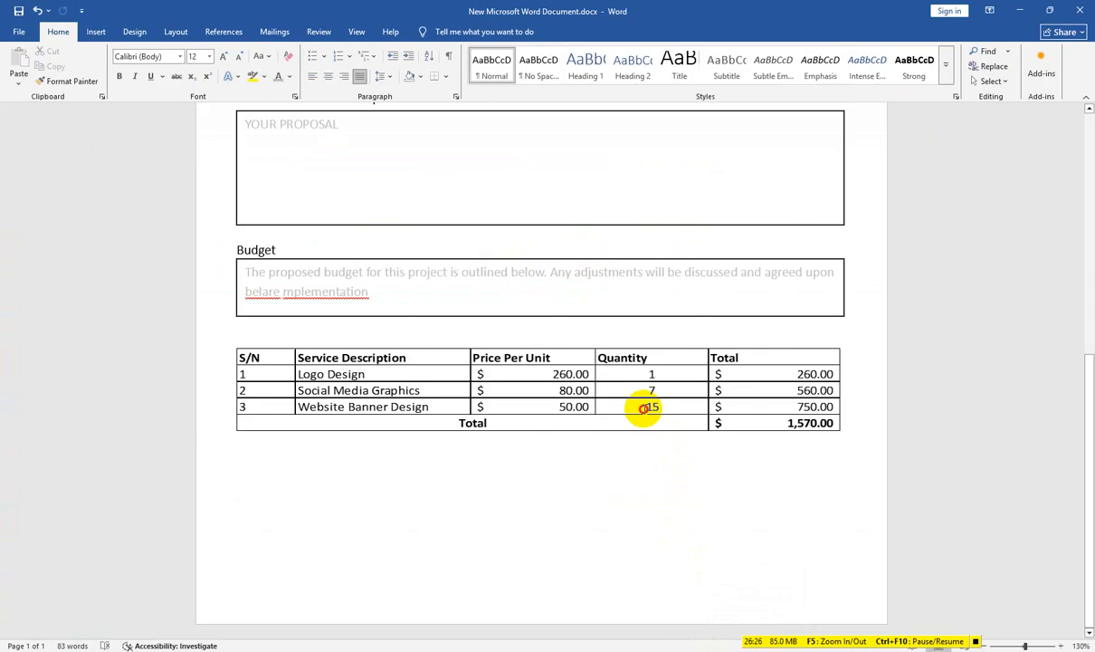
left_click(643, 409)
left_click(680, 526)
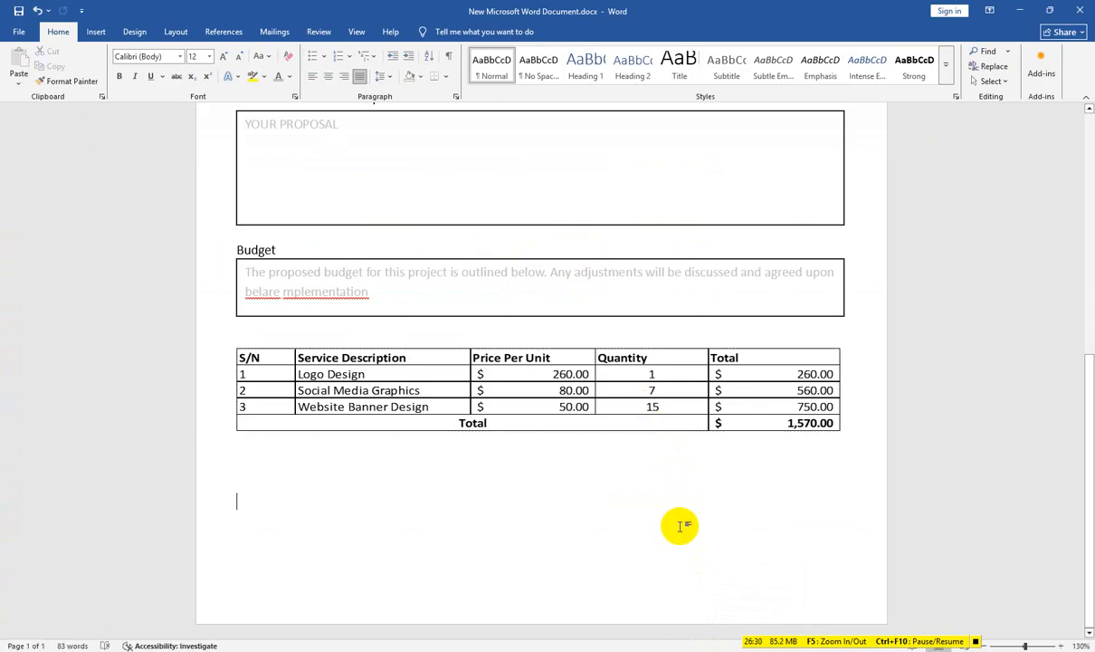
Step: Place the insertion point on the blank line directly below the linked budget table
scroll(634, 466, "down", 1)
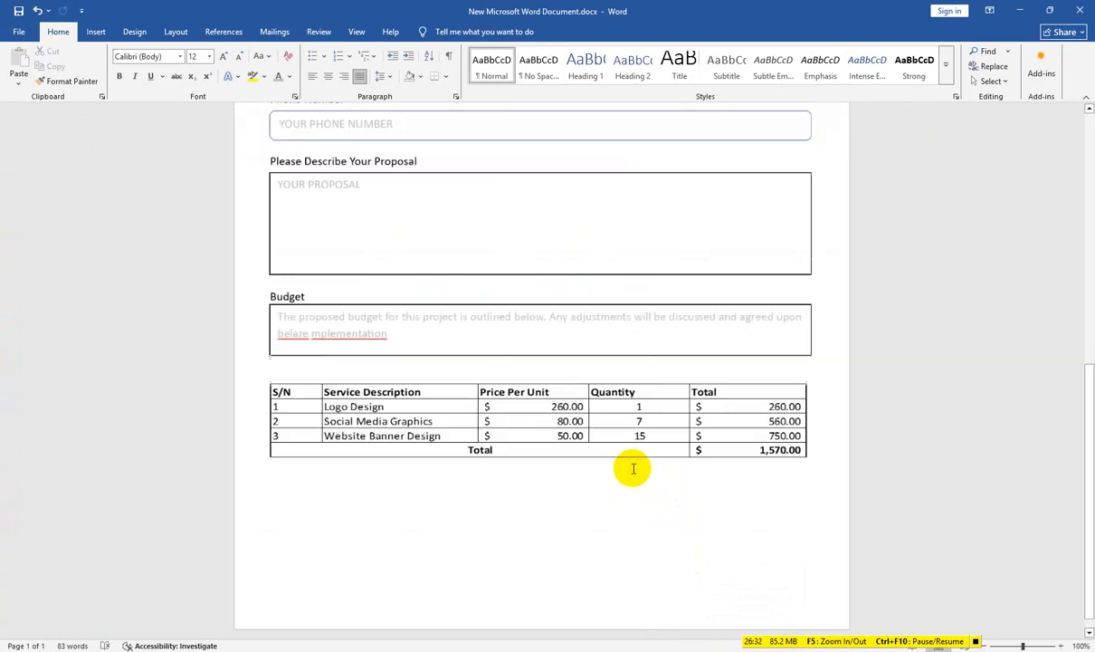
left_click(269, 493)
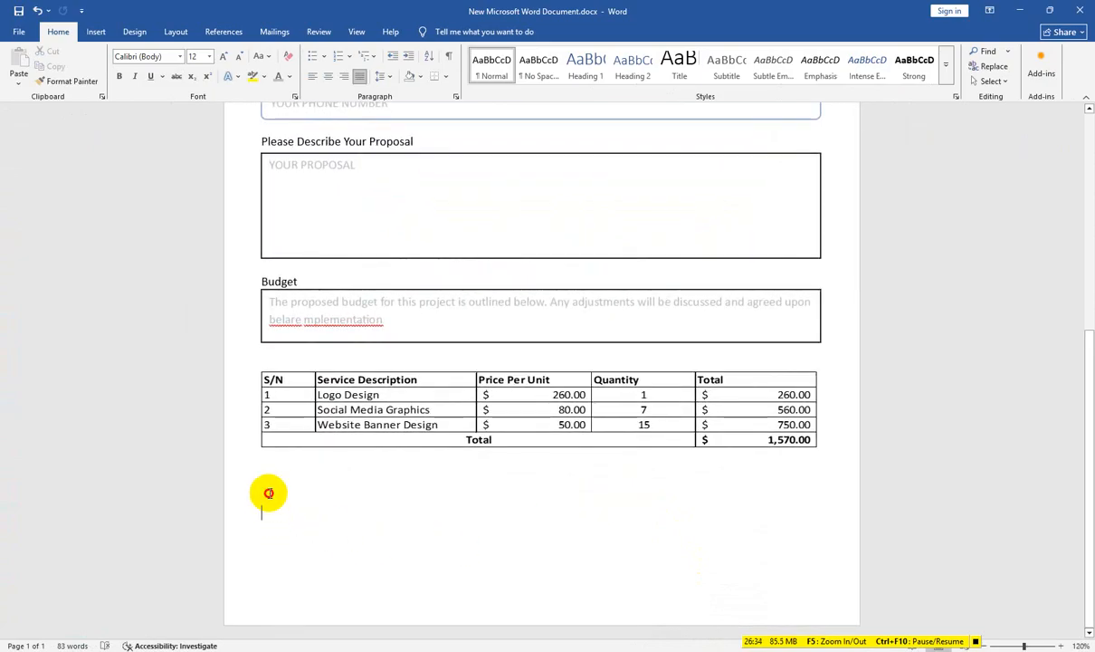
left_click(267, 473)
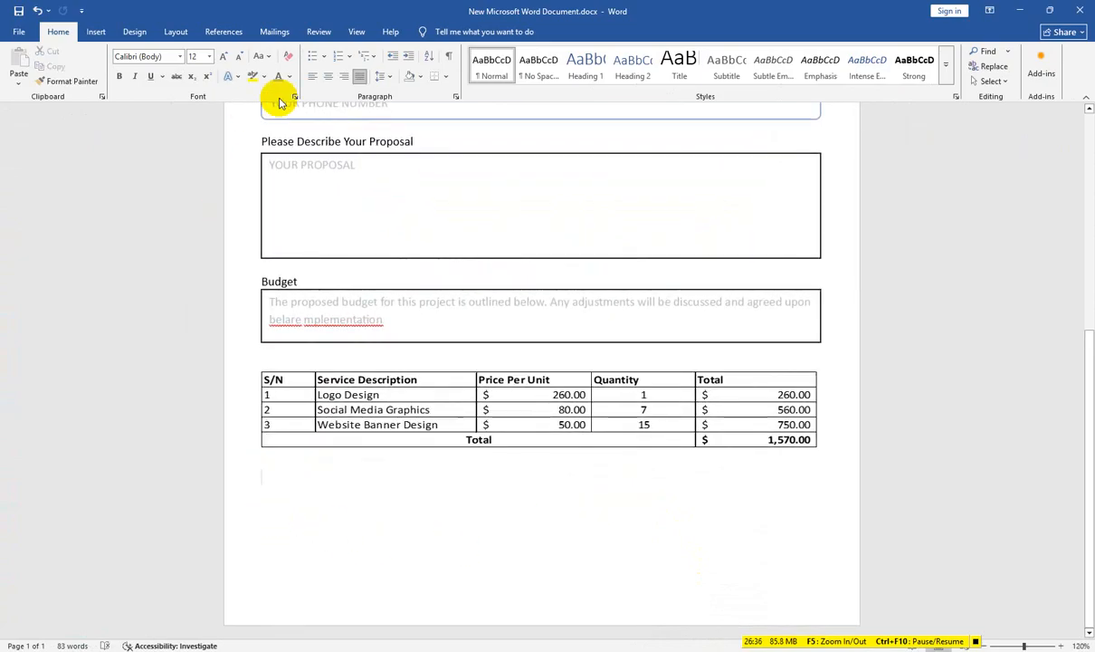
Step: Set the spacing before the blank paragraph below the linked budget table to 0 pt
left_click(455, 96)
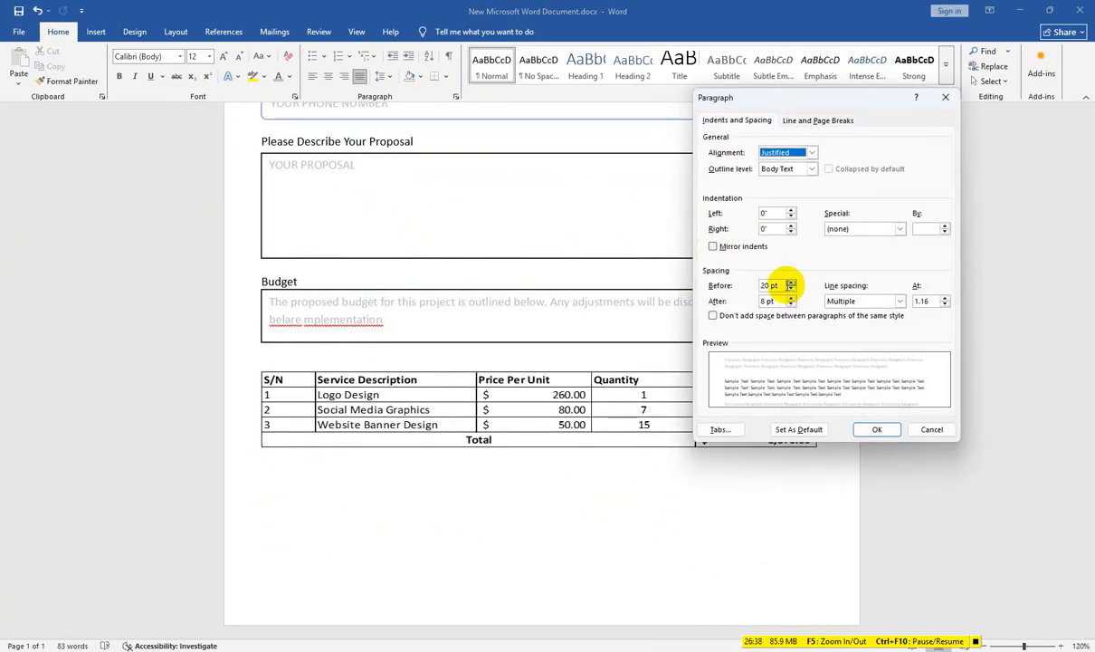
left_click_drag(782, 285, 678, 283)
type("0")
key("Return")
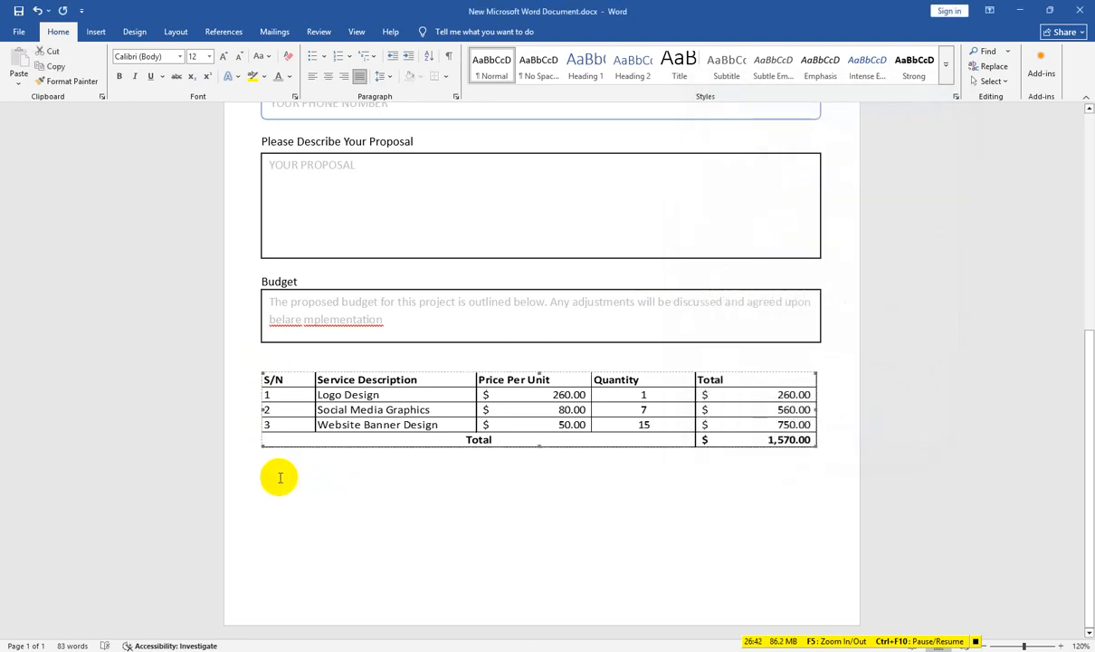
Step: Copy the conclusion text through [Company Name] from the PDF's sample proposal and paste it below the budget table in Word
key("alt+Tab")
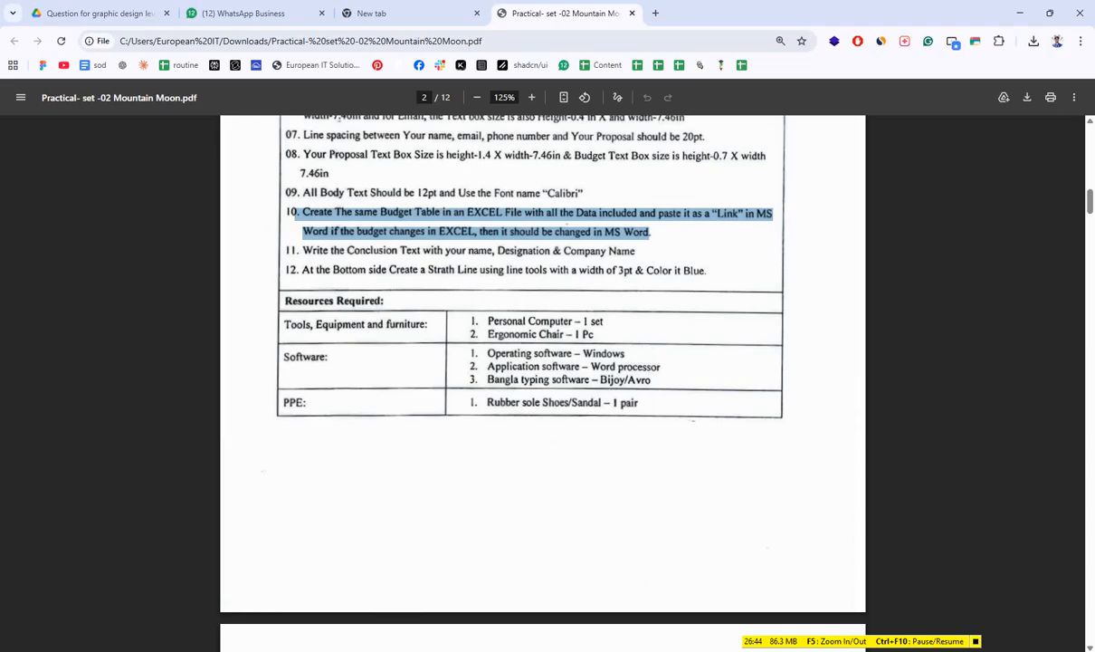
scroll(366, 342, "up", 1)
scroll(366, 349, "down", 8)
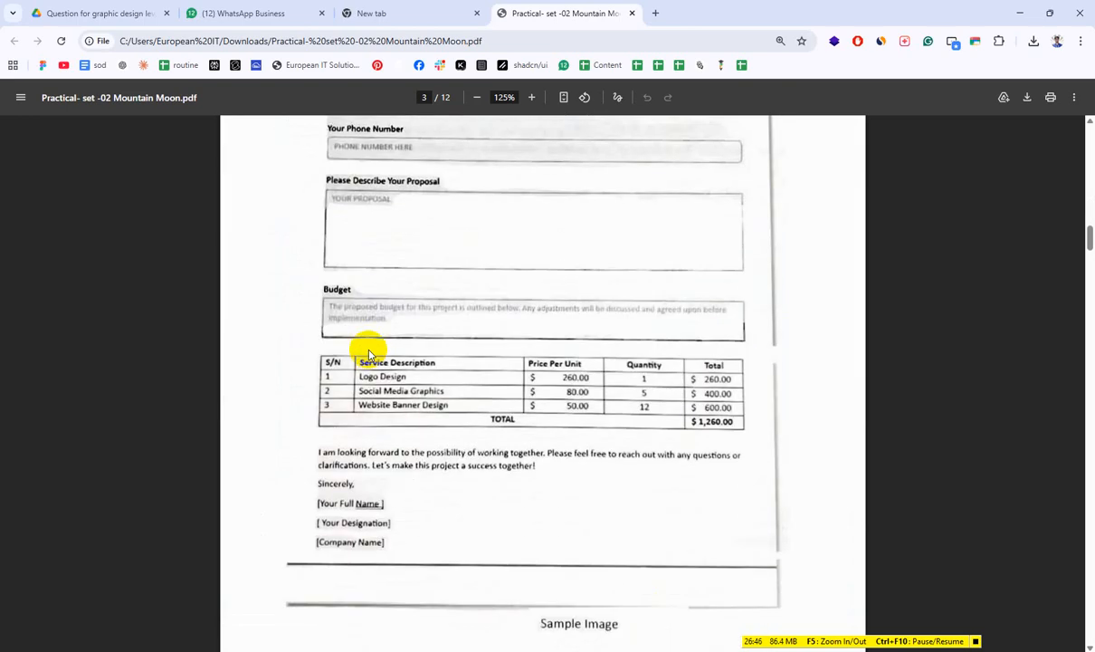
left_click_drag(320, 453, 391, 541)
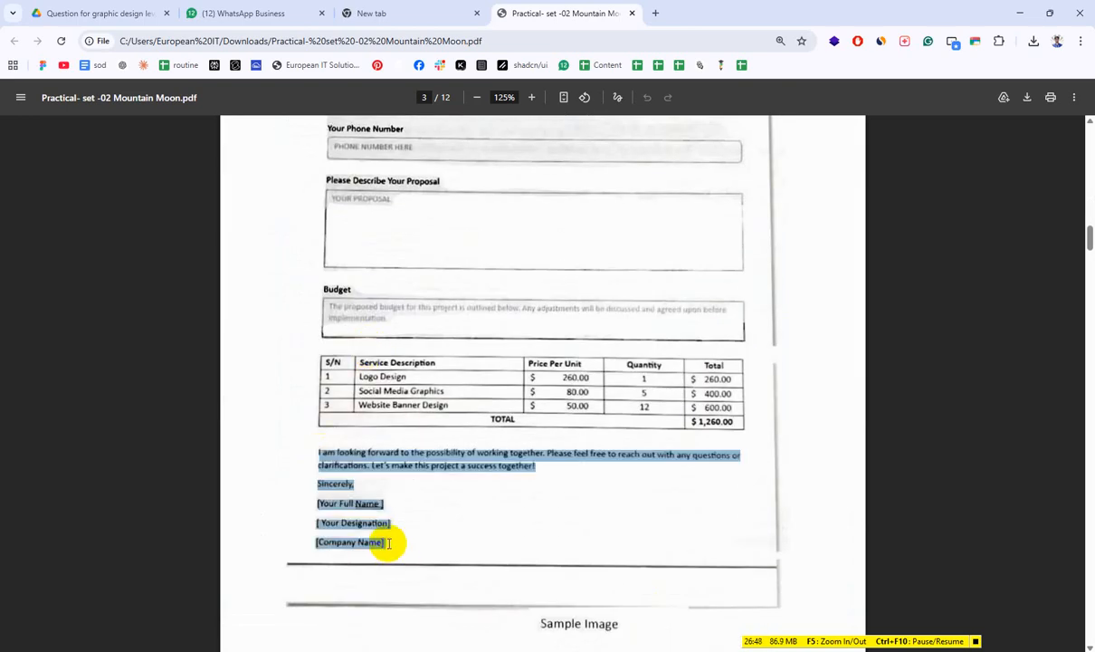
right_click(388, 543)
left_click(420, 344)
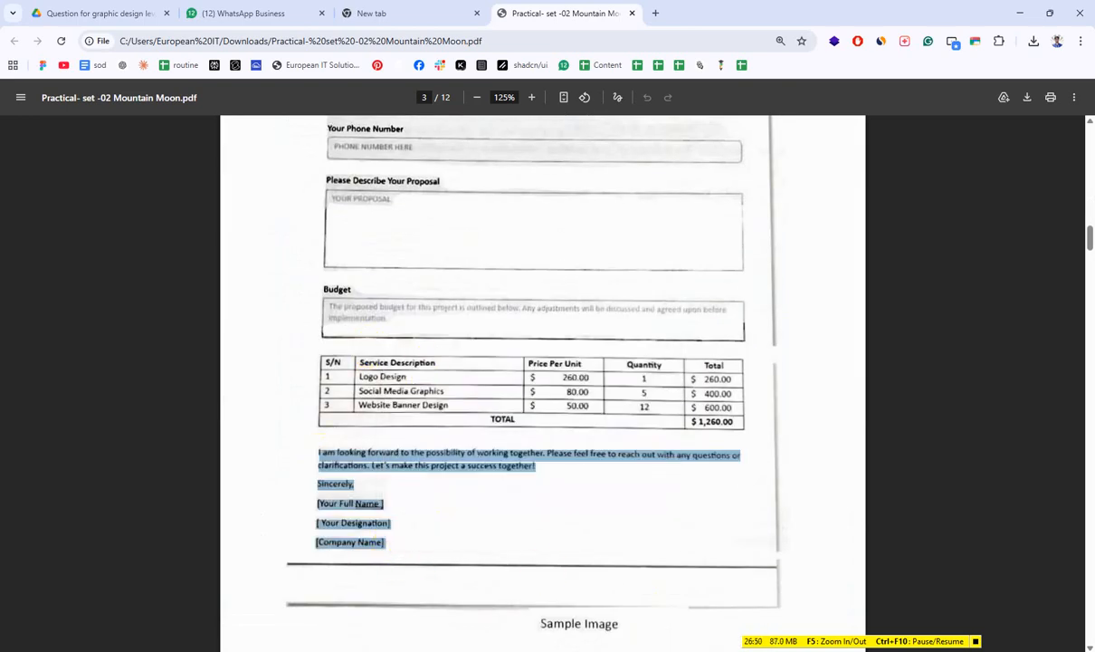
key("alt+Tab")
key("ctrl+v")
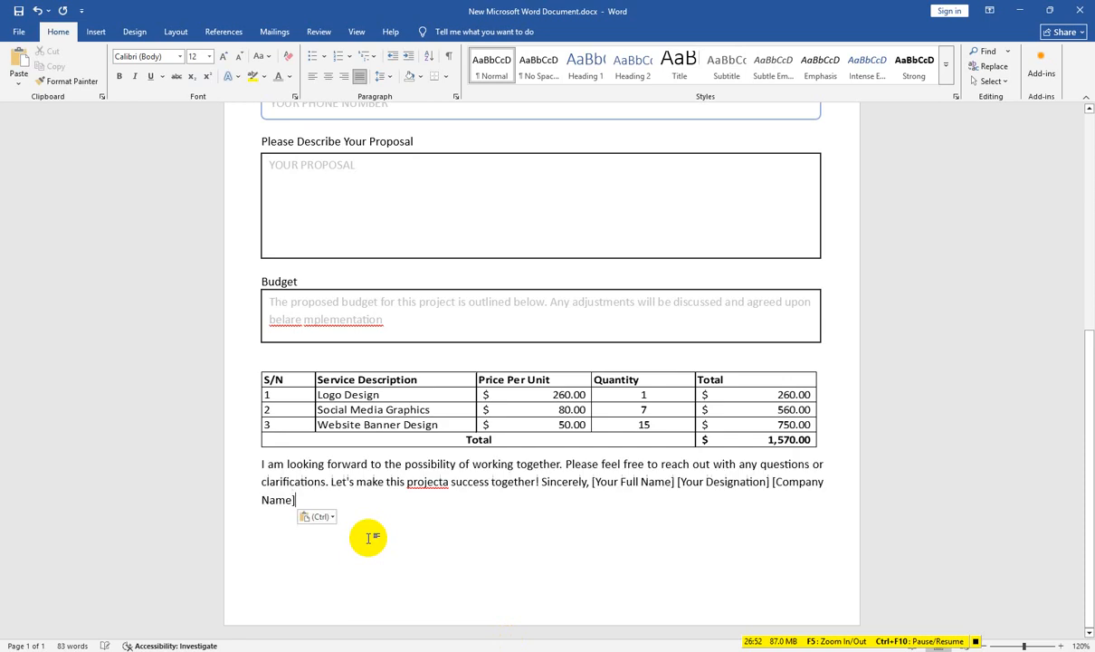
Step: Break the pasted conclusion so that Sincerely, [Your Full Name], [Your Designation] and [Company Name] each start on their own line
left_click(540, 481)
key("Return")
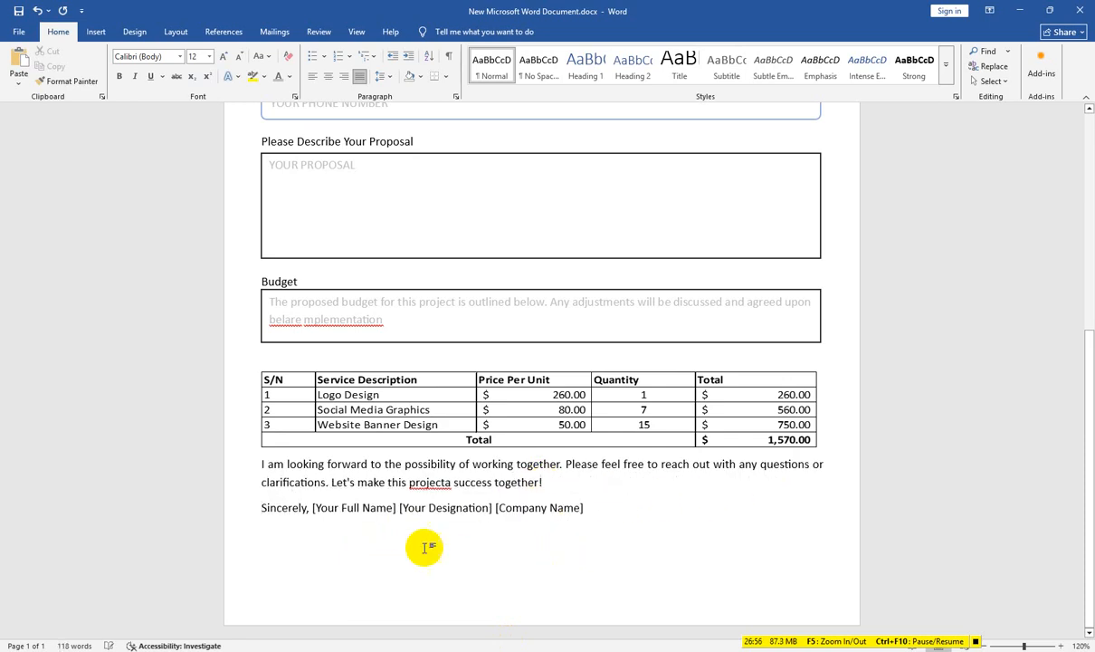
key("Return")
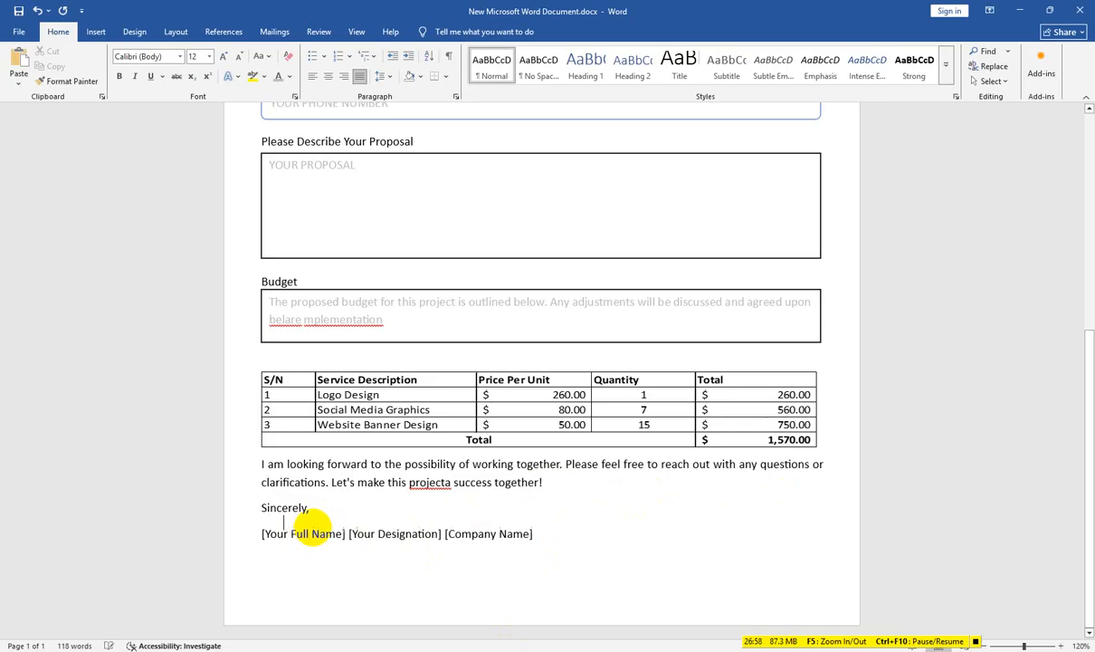
left_click(347, 534)
type("0")
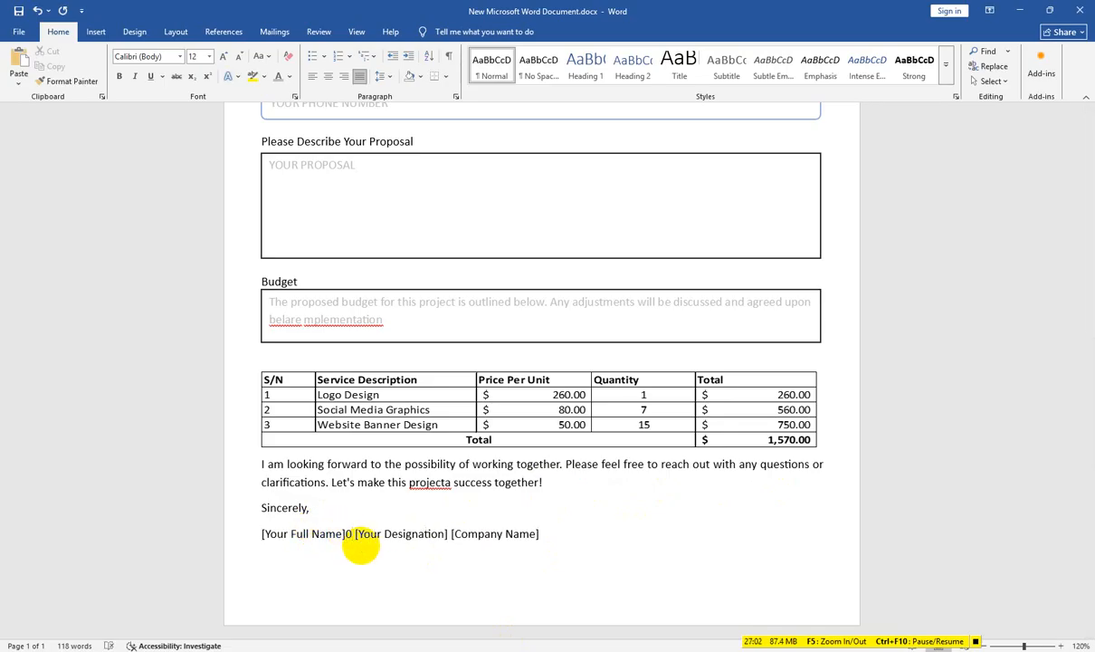
key("BackSpace")
key("Return")
left_click(360, 560)
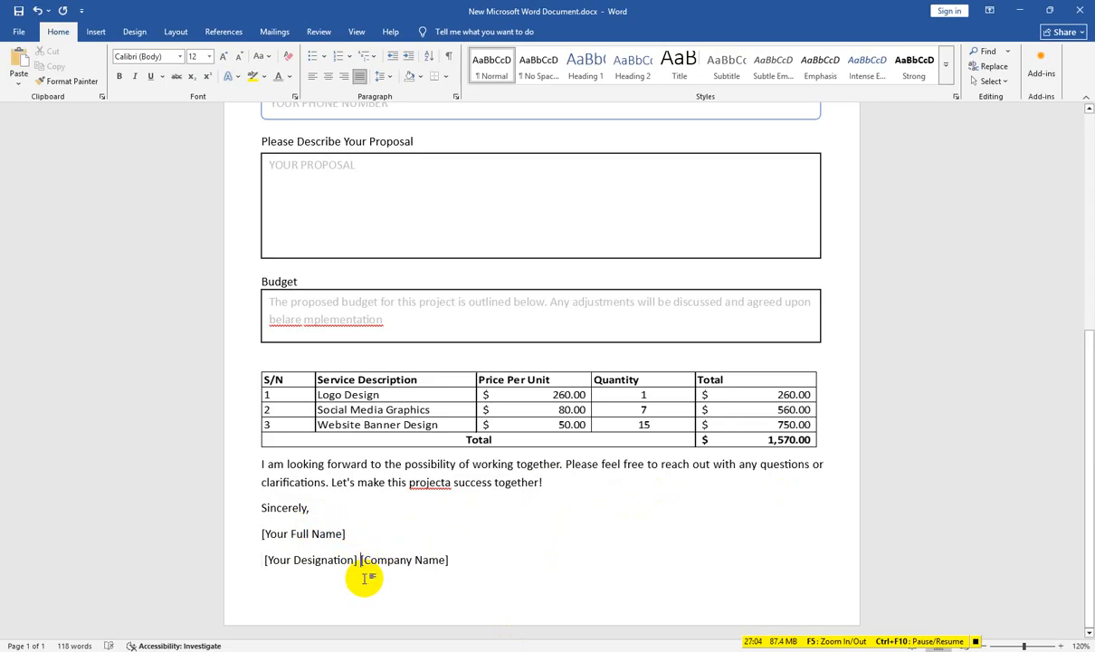
key("ctrl+Return")
Step: Give the name, designation and company lines 1.0 line spacing and remove the space after these paragraphs
left_click_drag(257, 457, 355, 620)
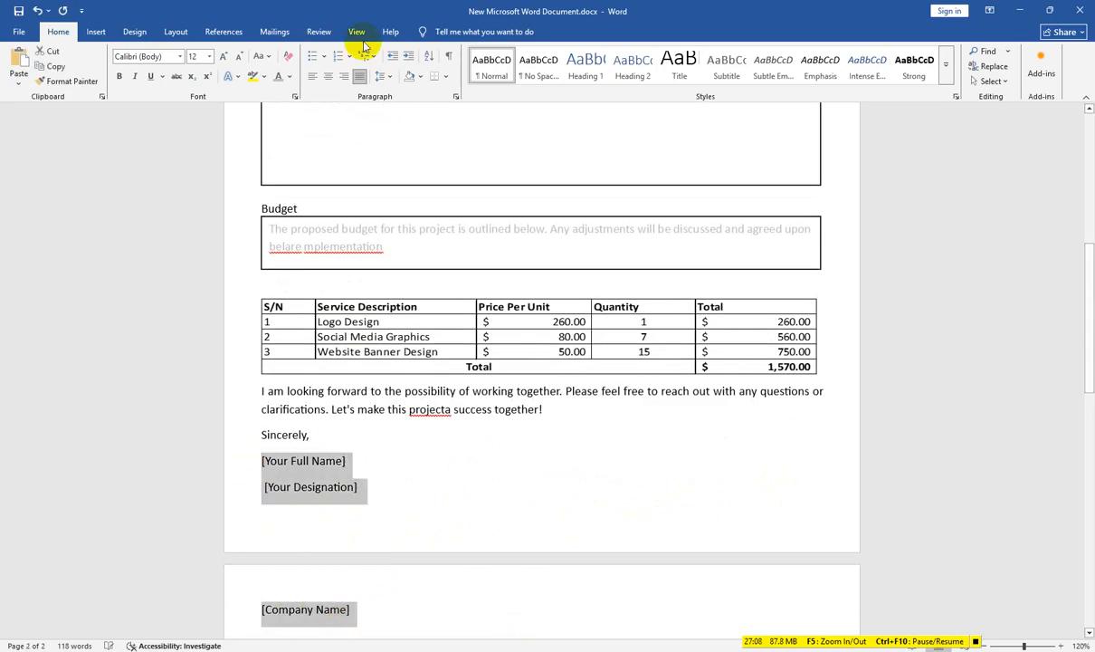
left_click(390, 82)
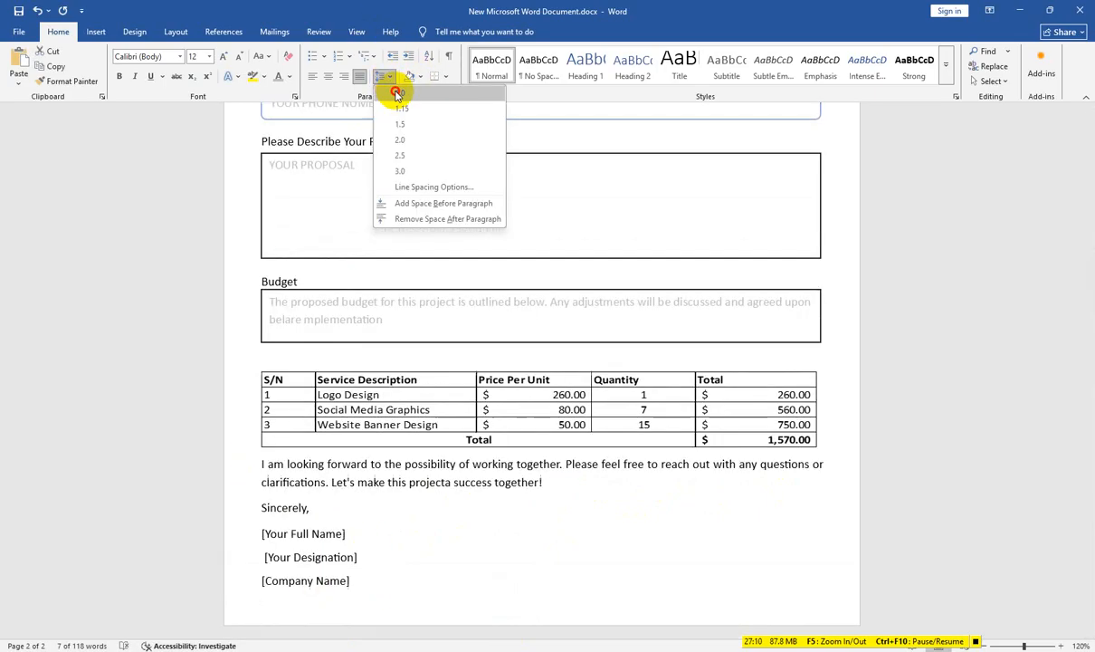
left_click(391, 92)
left_click(385, 78)
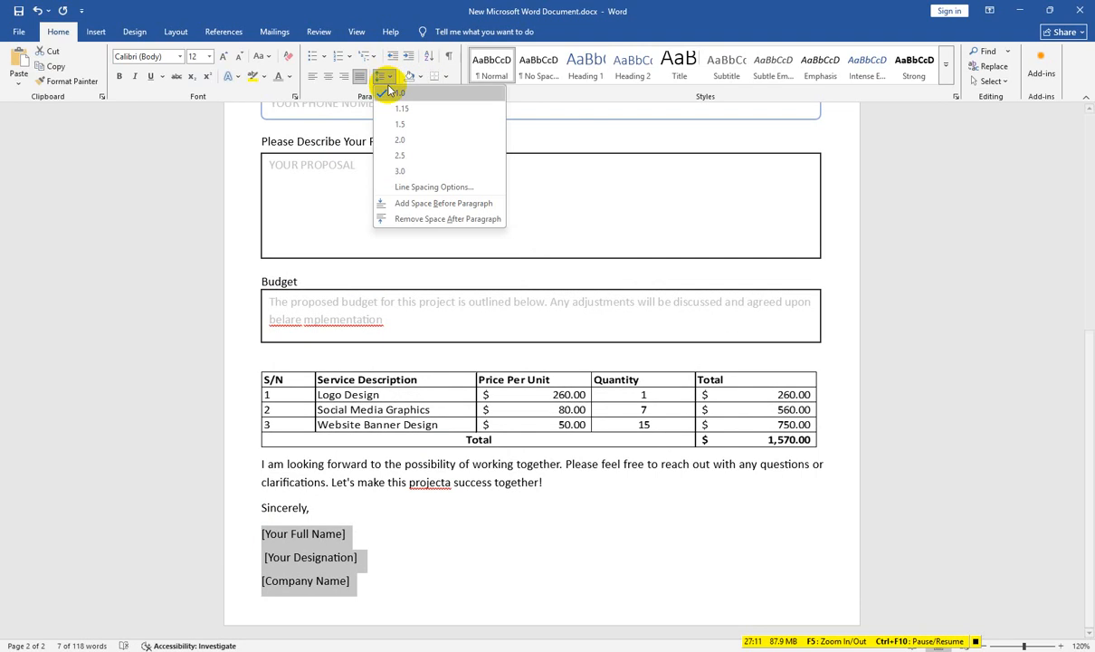
left_click(435, 219)
left_click(566, 562)
scroll(558, 560, "down", 5)
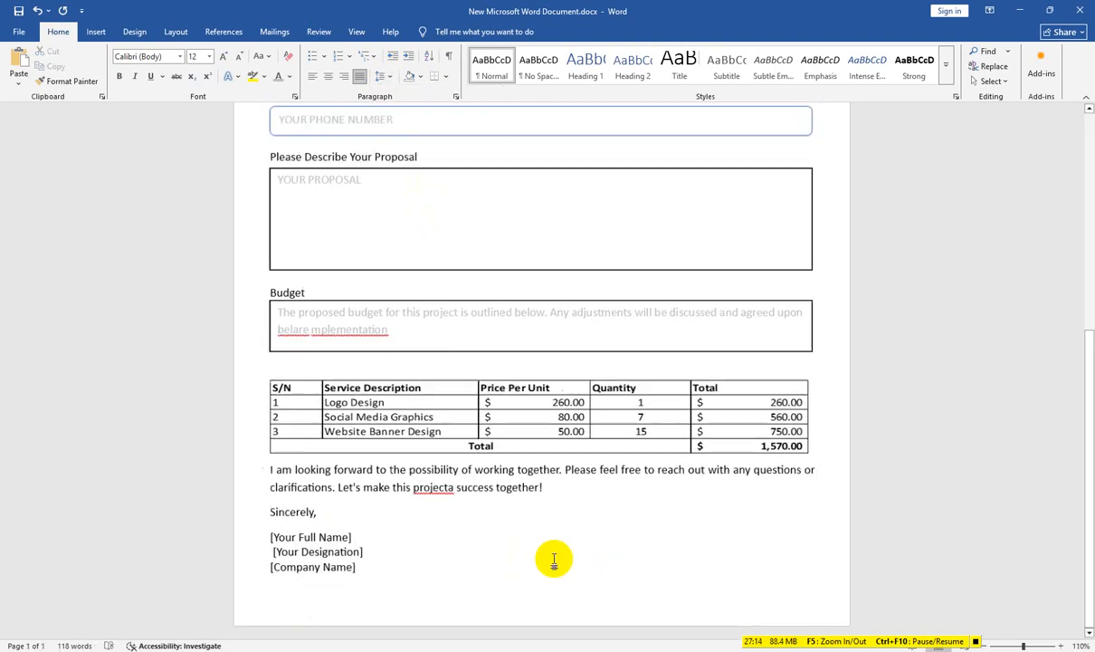
scroll(608, 380, "up", 1)
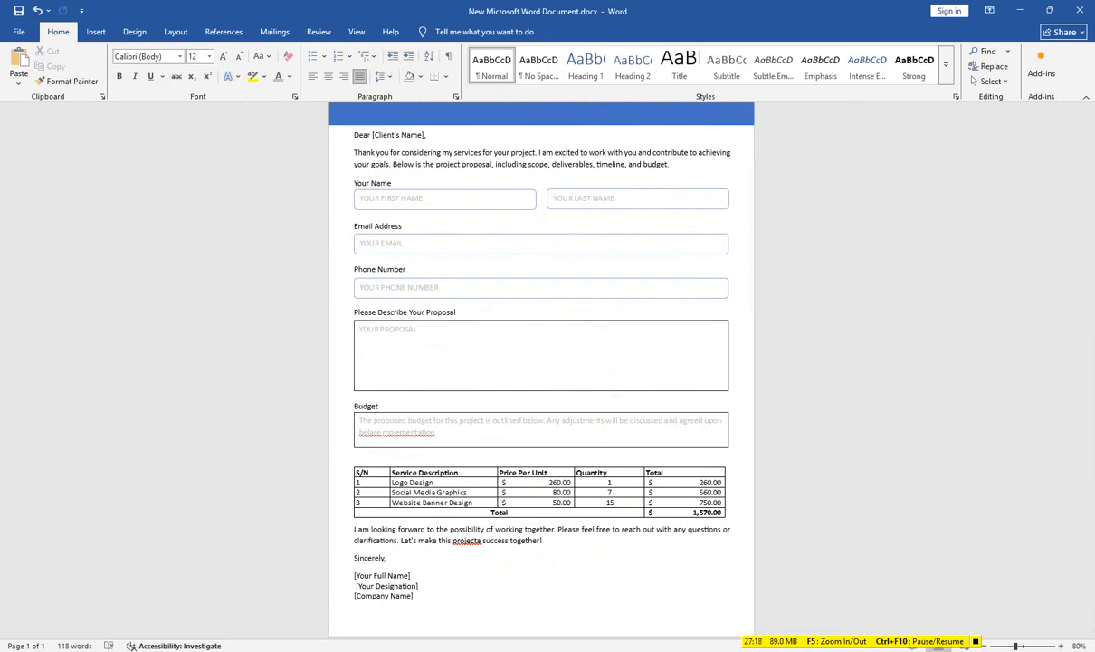
Step: Review the PDF's instruction 12 about the bottom line and its placement in the sample image, and return to Word
left_click(666, 650)
scroll(597, 435, "up", 8)
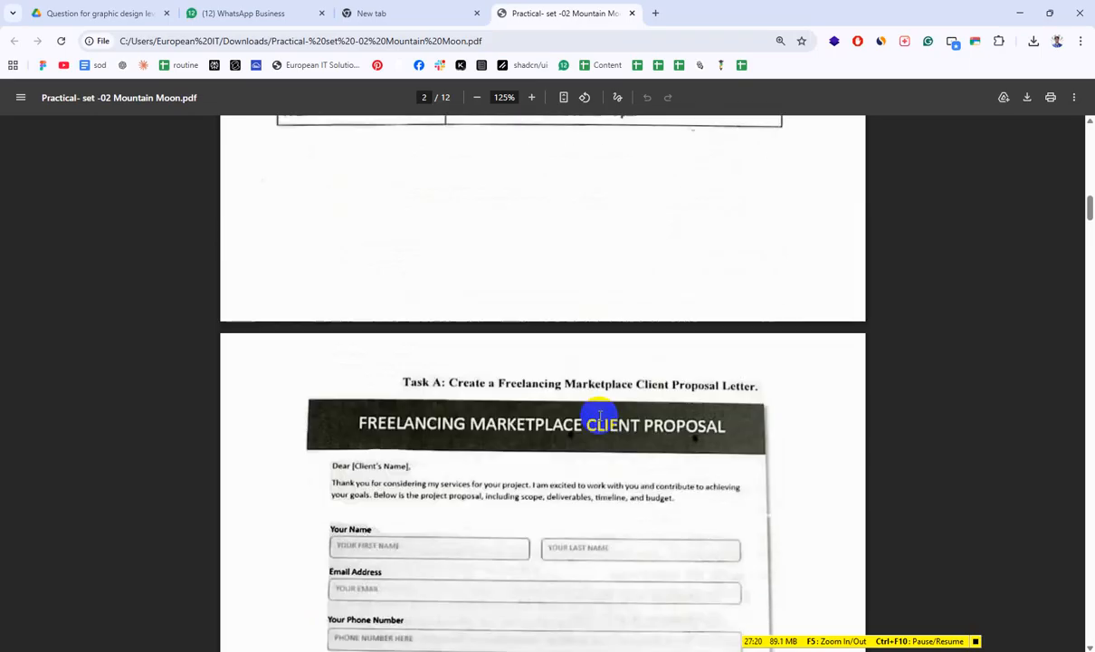
scroll(322, 380, "up", 3)
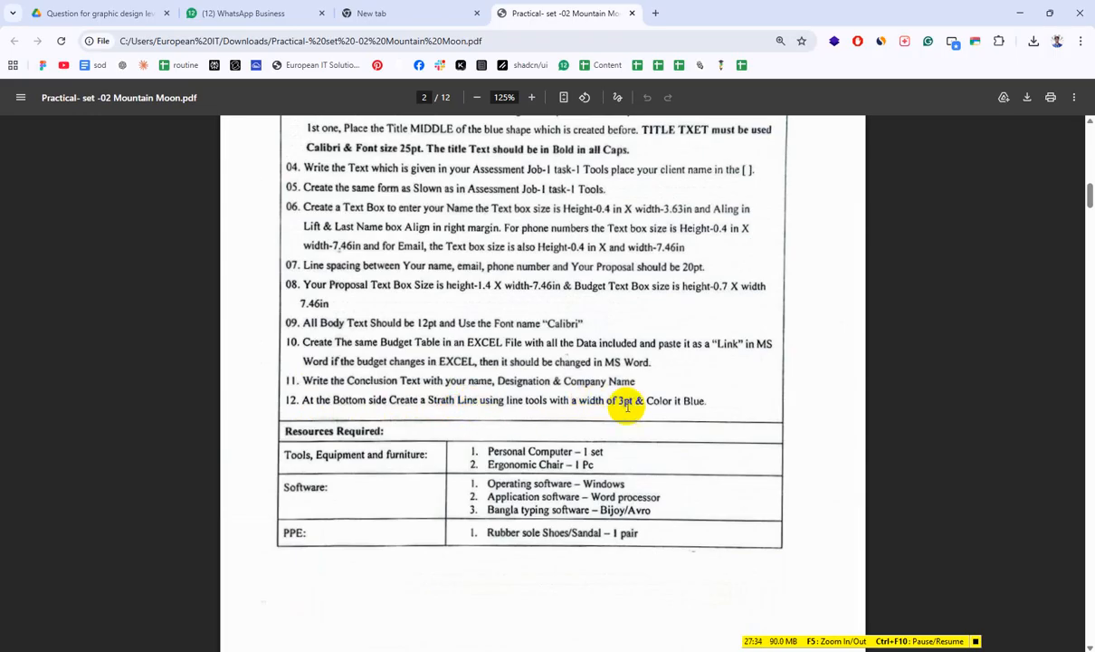
left_click_drag(705, 405, 306, 405)
scroll(713, 436, "down", 10)
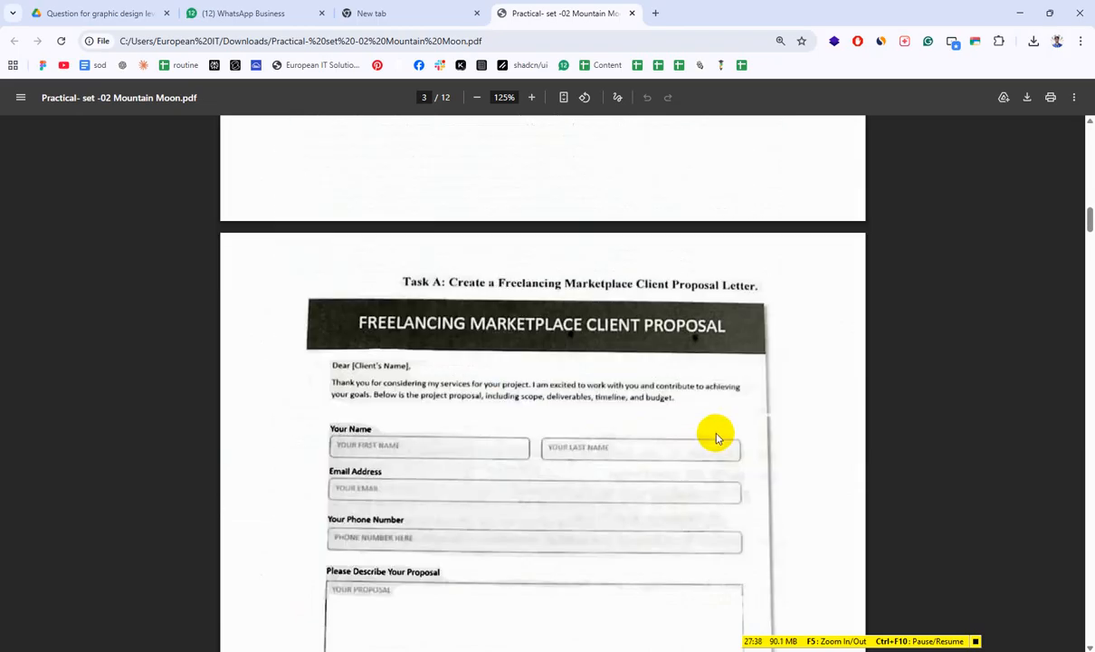
scroll(715, 432, "down", 4)
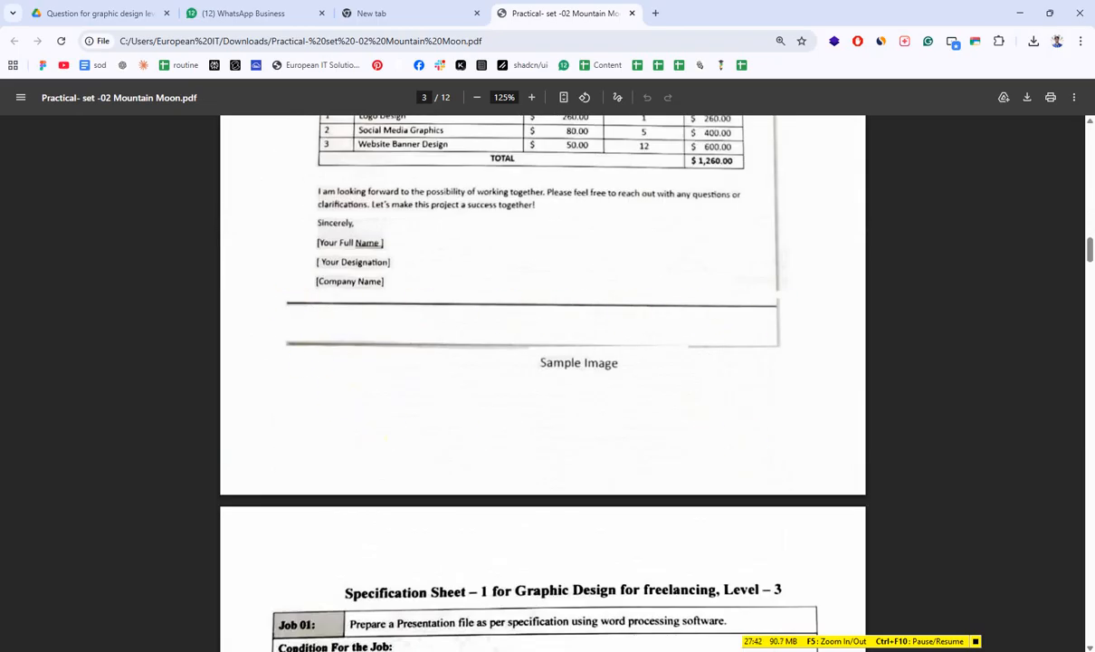
left_click(606, 650)
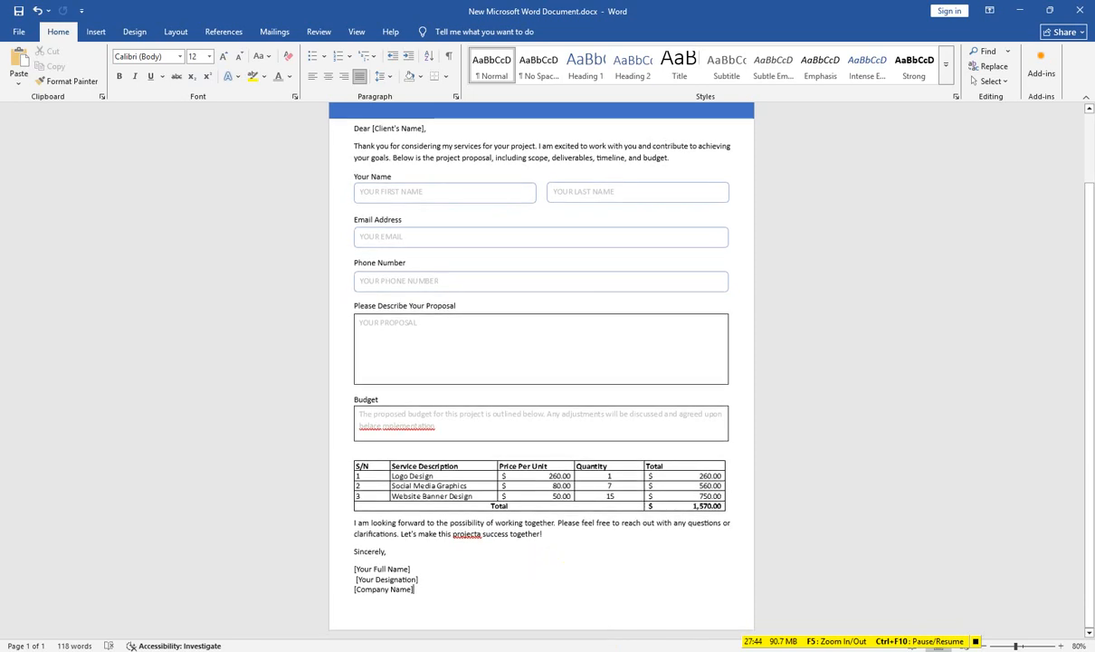
Step: Remove the leading space before [Your Designation] and place the insertion point after [Company Name]
scroll(395, 612, "up", 2)
scroll(582, 501, "up", 2)
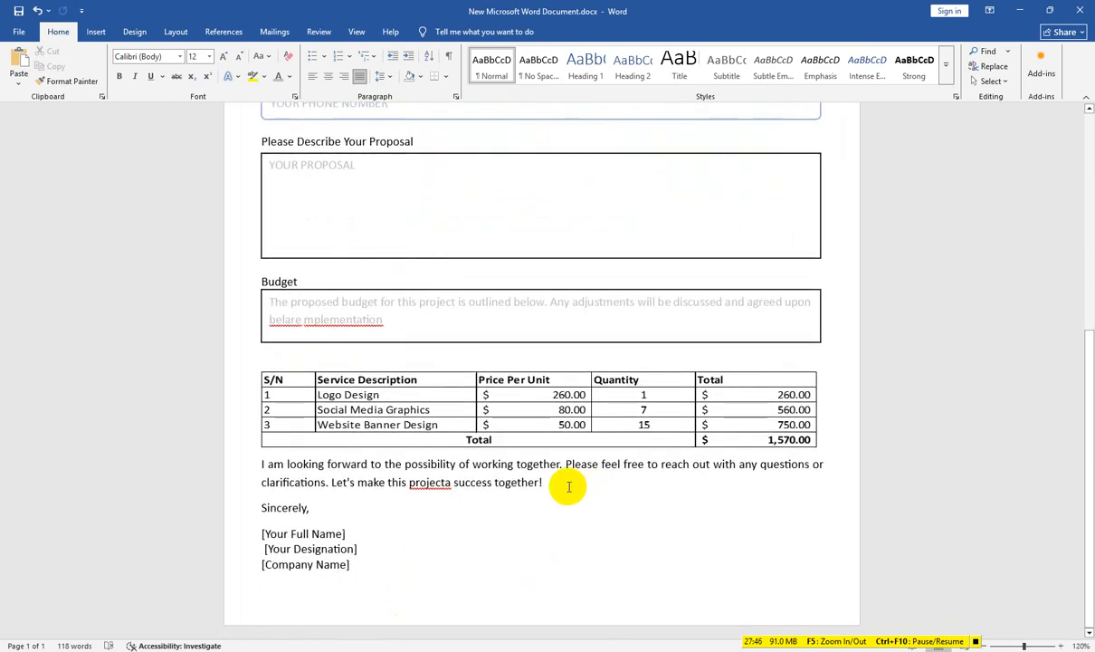
left_click(258, 551)
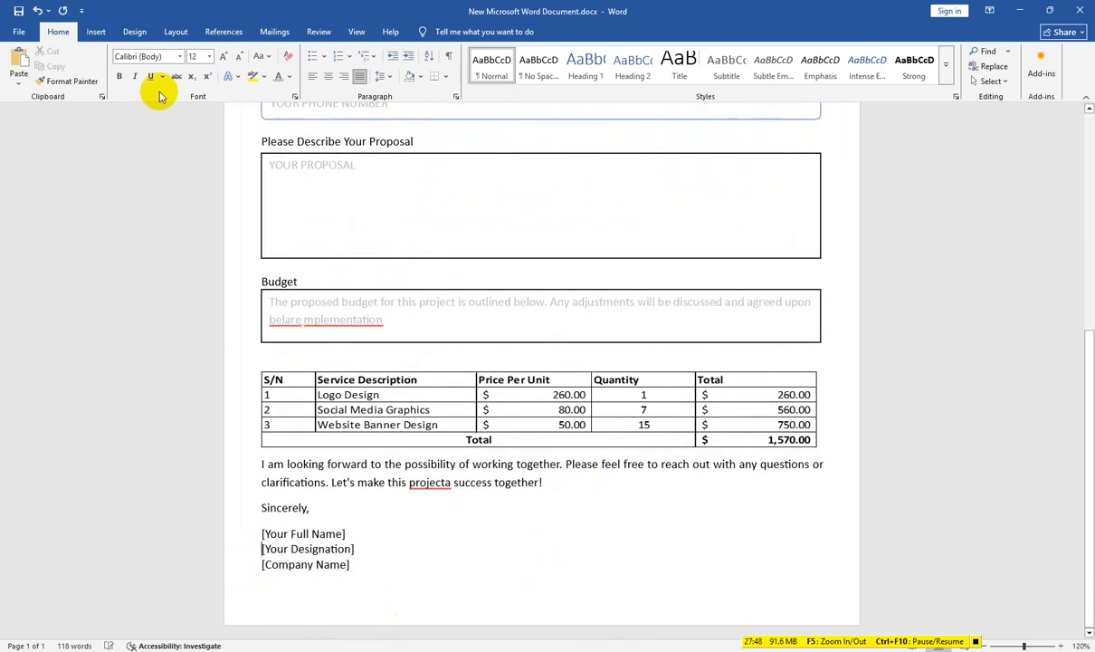
left_click(297, 582)
left_click(351, 565)
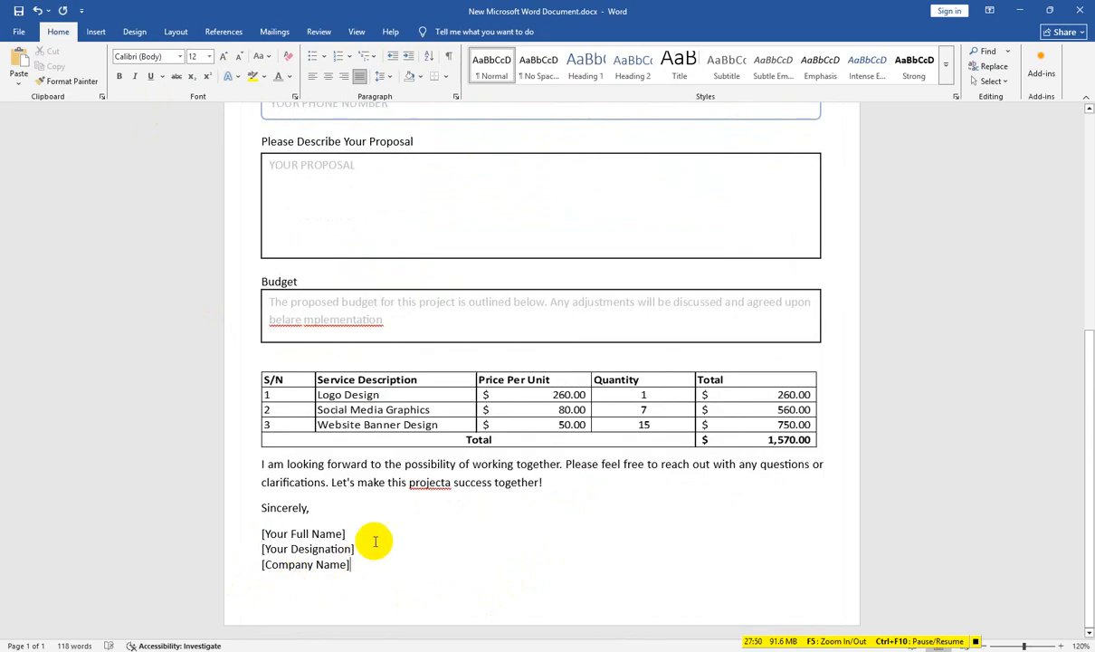
Step: Draw a straight horizontal line about 8.48" long across the full page width, just below [Company Name]
left_click(99, 31)
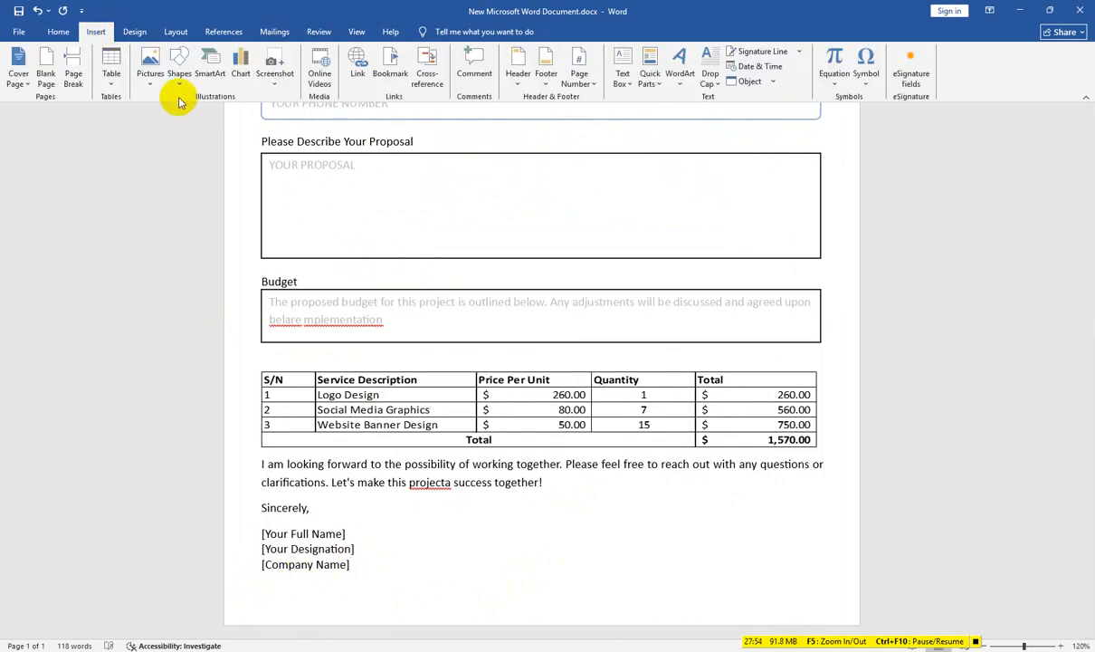
left_click(180, 82)
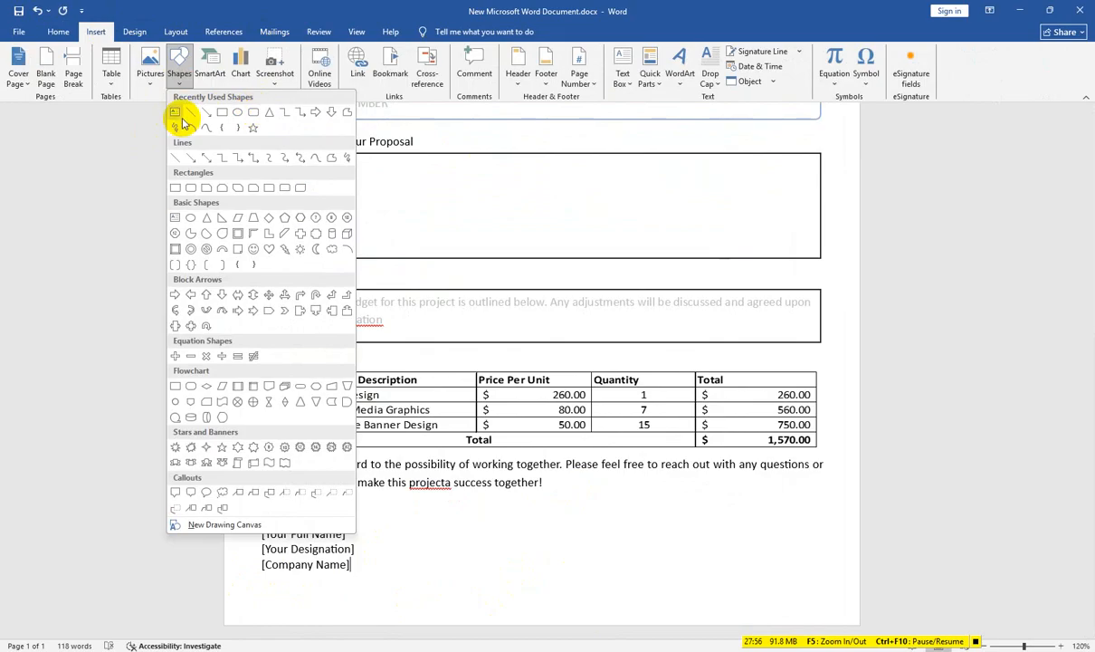
left_click(194, 113)
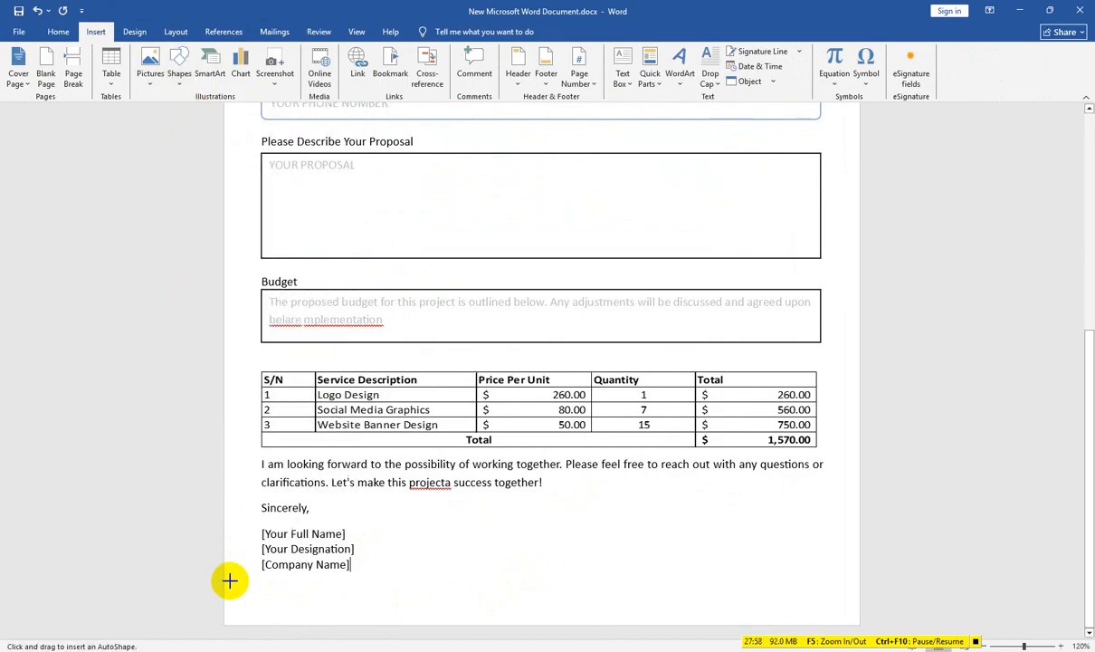
left_click_drag(224, 586, 859, 587)
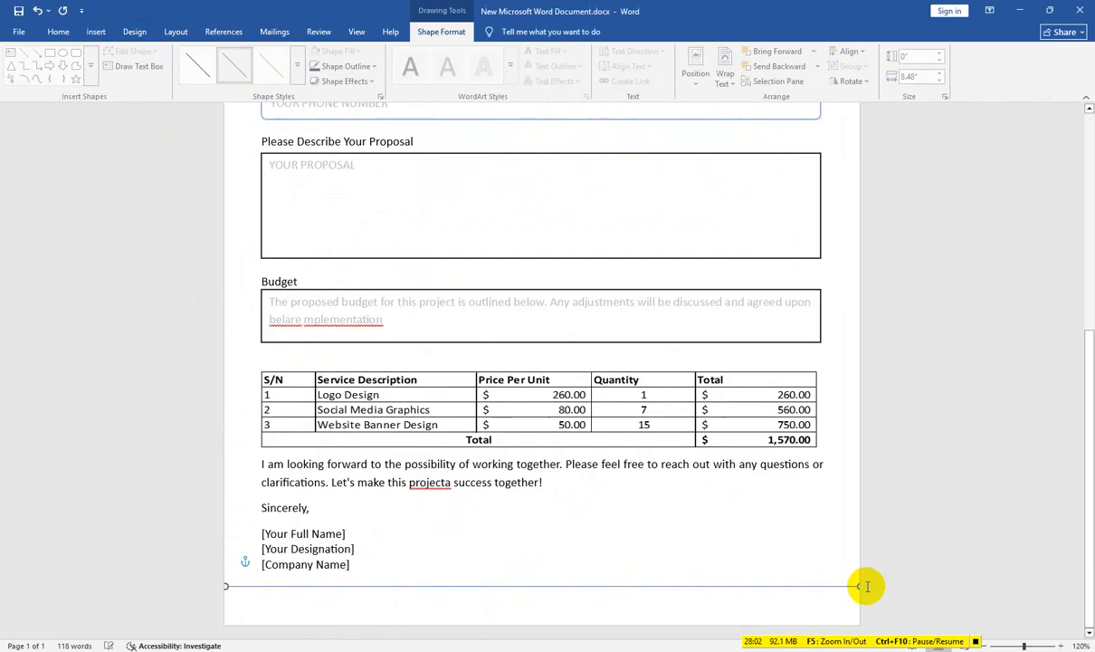
Step: Set the bottom line's outline weight to 3 pt and its color to the theme blue
left_click(353, 67)
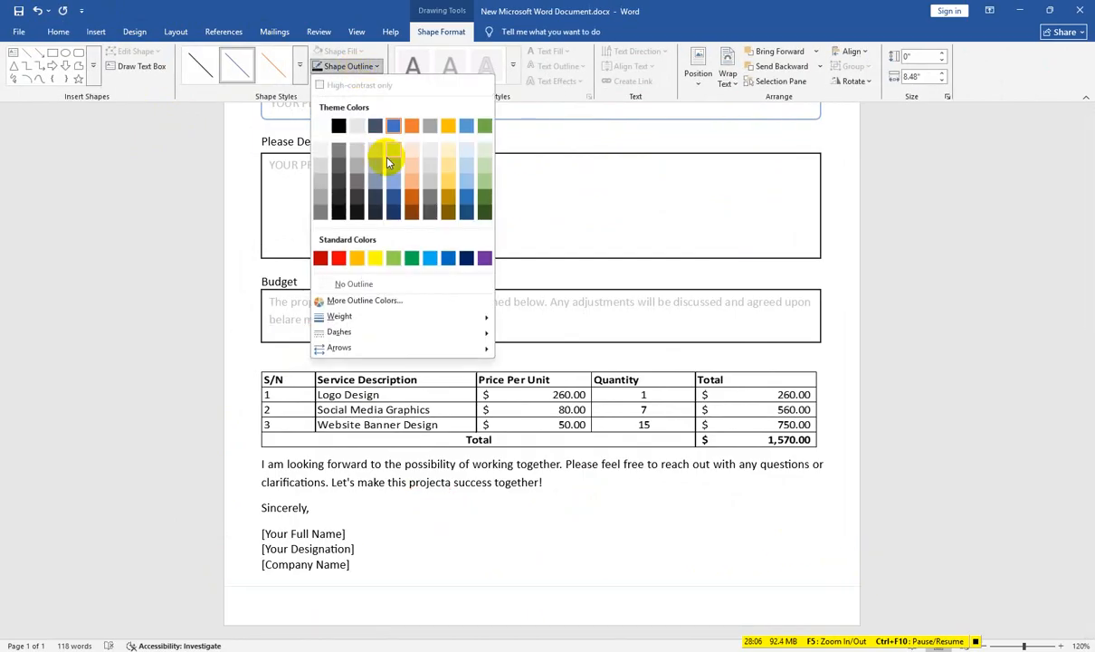
mouse_move(337, 316)
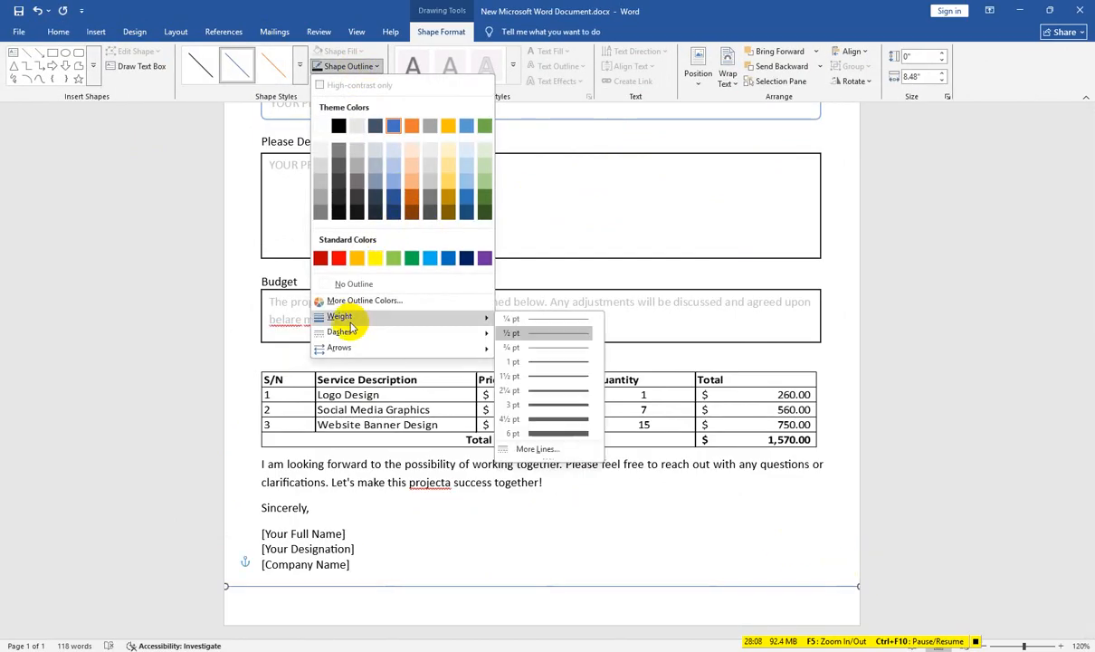
left_click(539, 412)
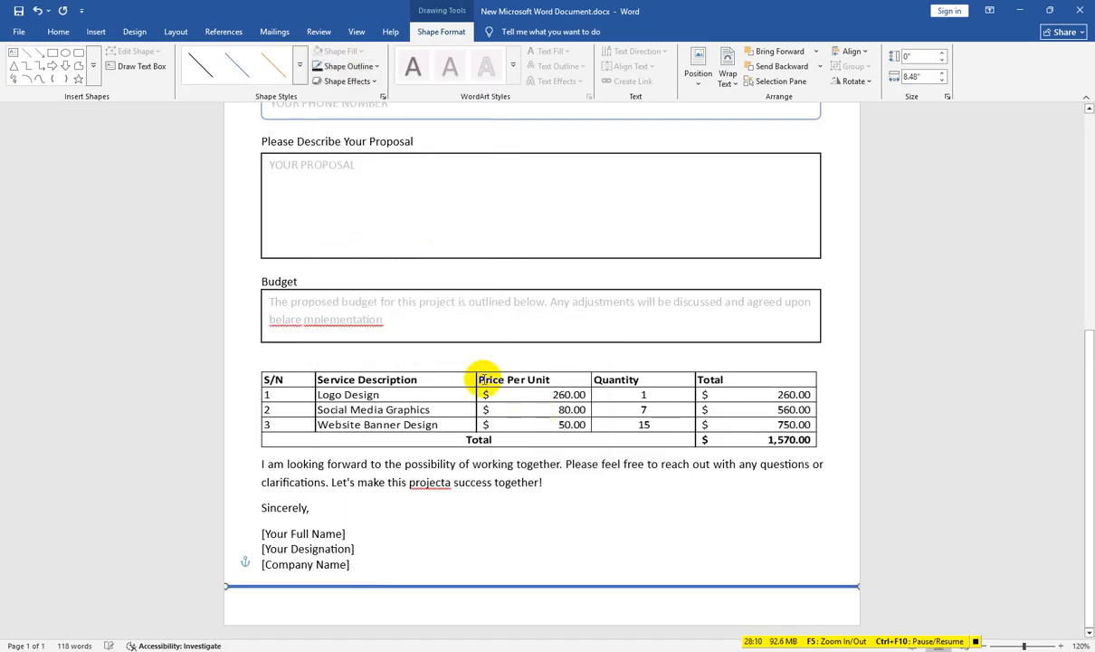
left_click(317, 66)
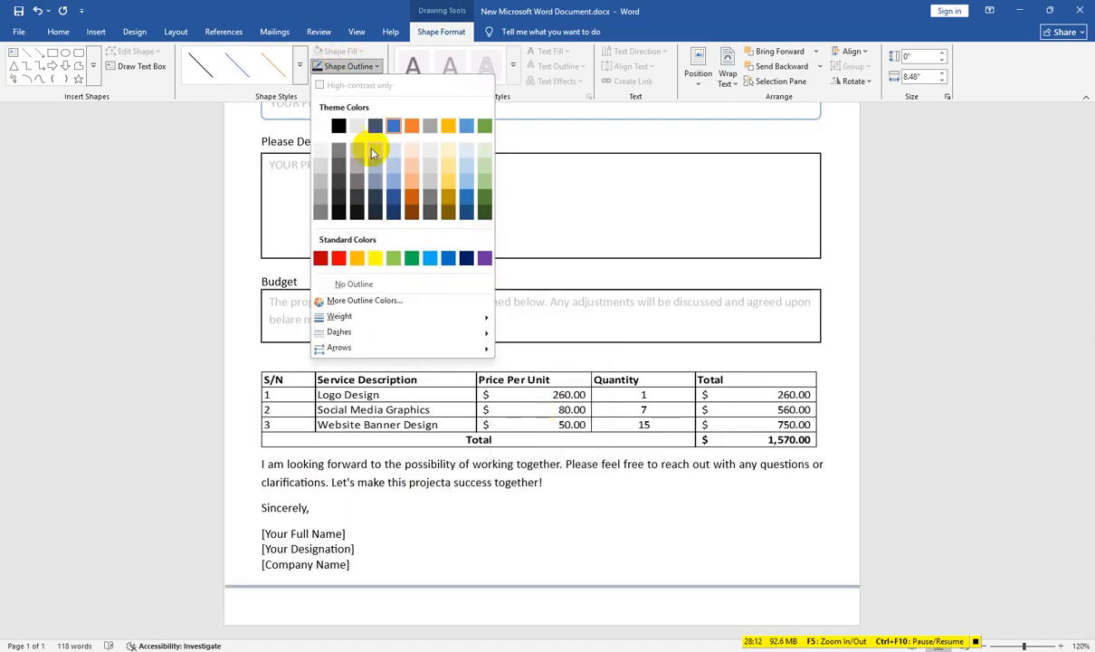
left_click(393, 125)
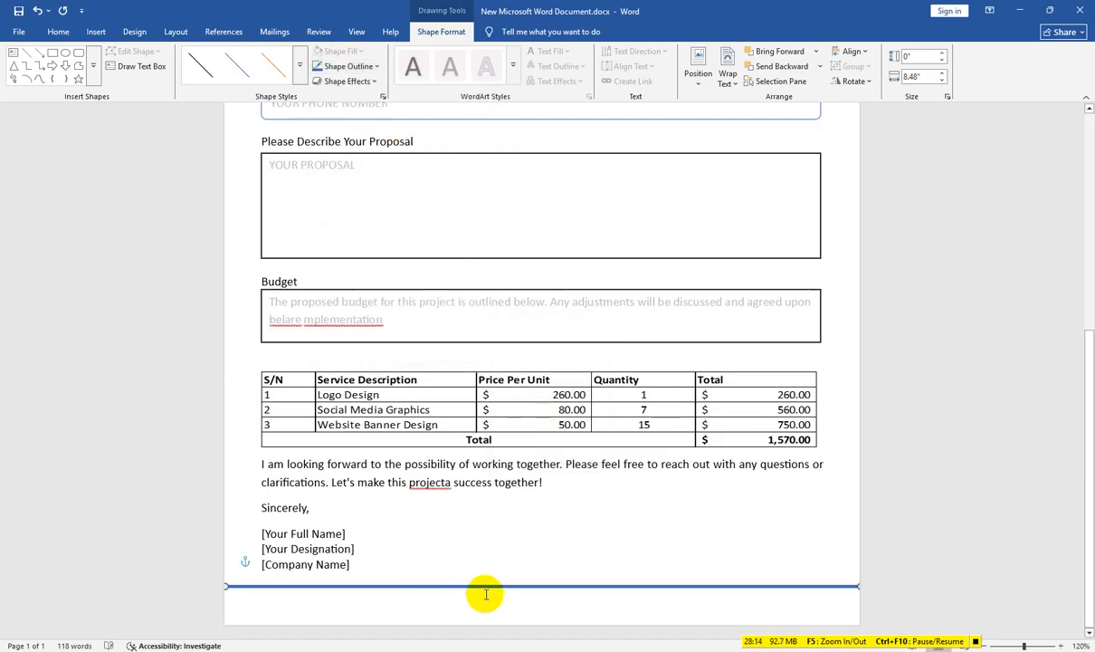
left_click(439, 538)
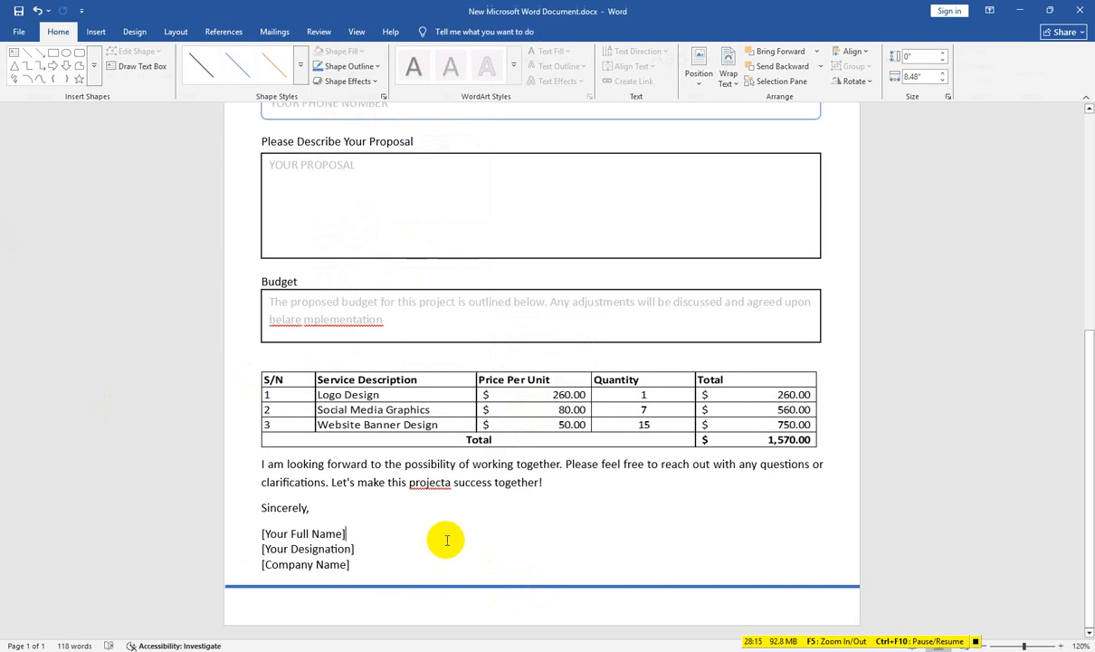
left_click(609, 589)
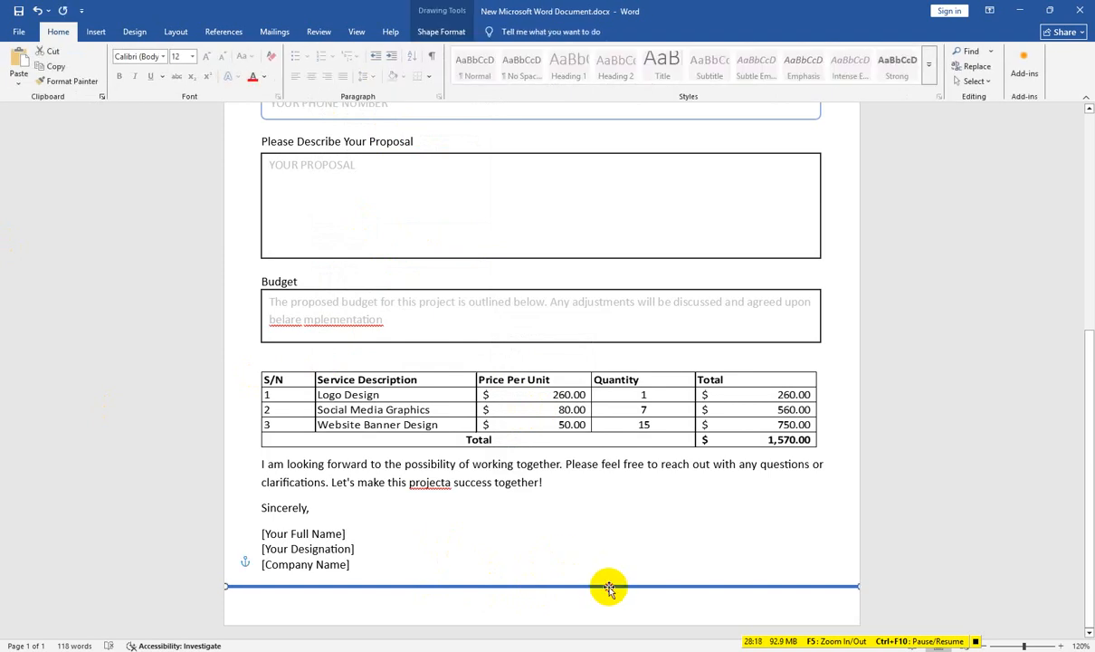
Step: Fine-tune the blue bottom line's position just below [Company Name] and check the layout of the whole proposal page
left_click_drag(609, 587, 604, 586)
left_click(982, 404)
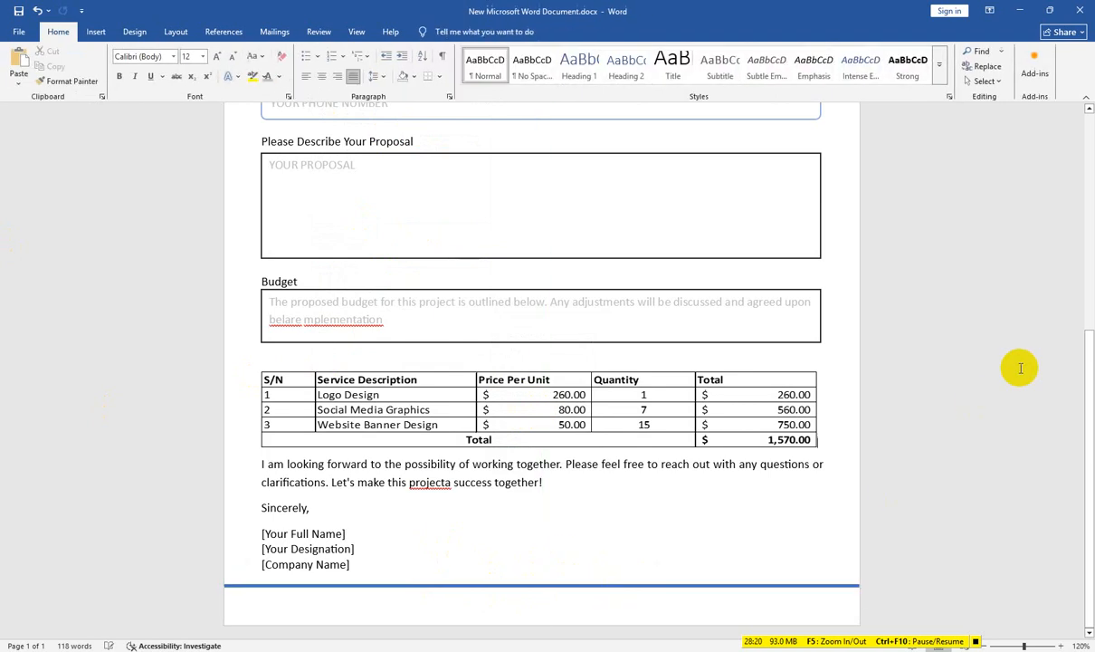
scroll(821, 335, "down", 6)
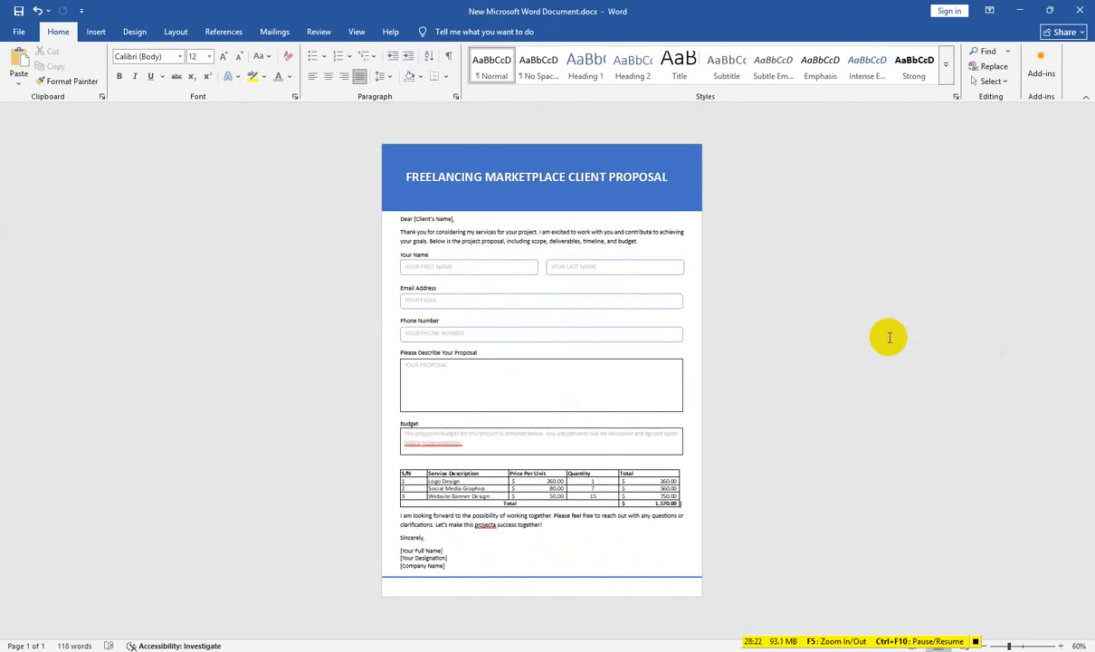
scroll(889, 337, "up", 4)
scroll(889, 337, "down", 3)
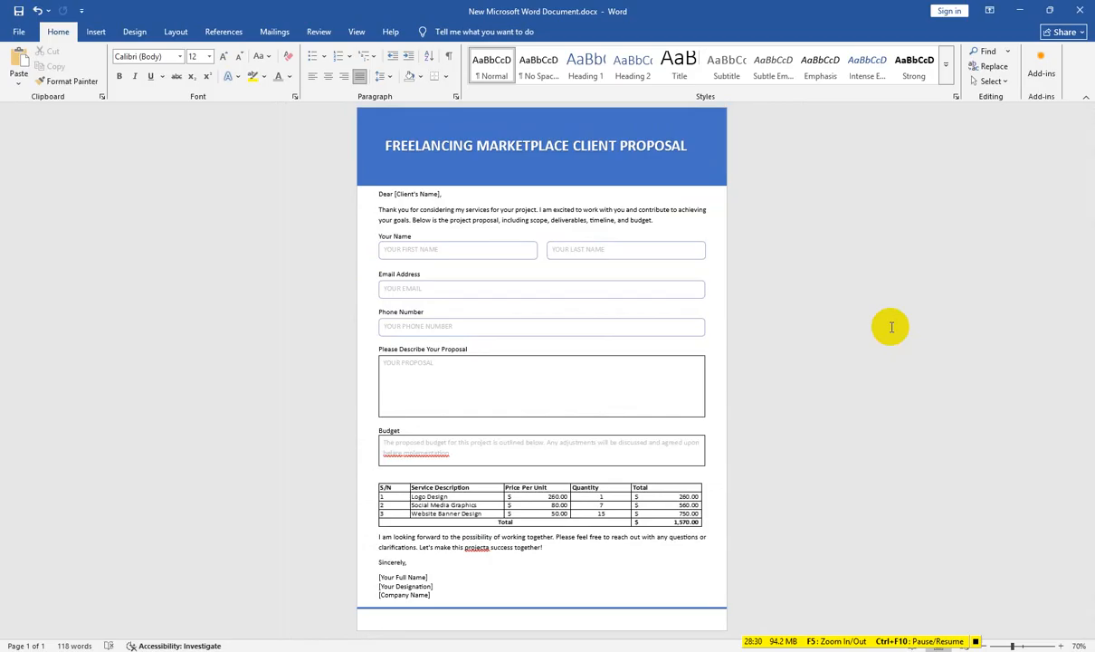
scroll(890, 327, "up", 2)
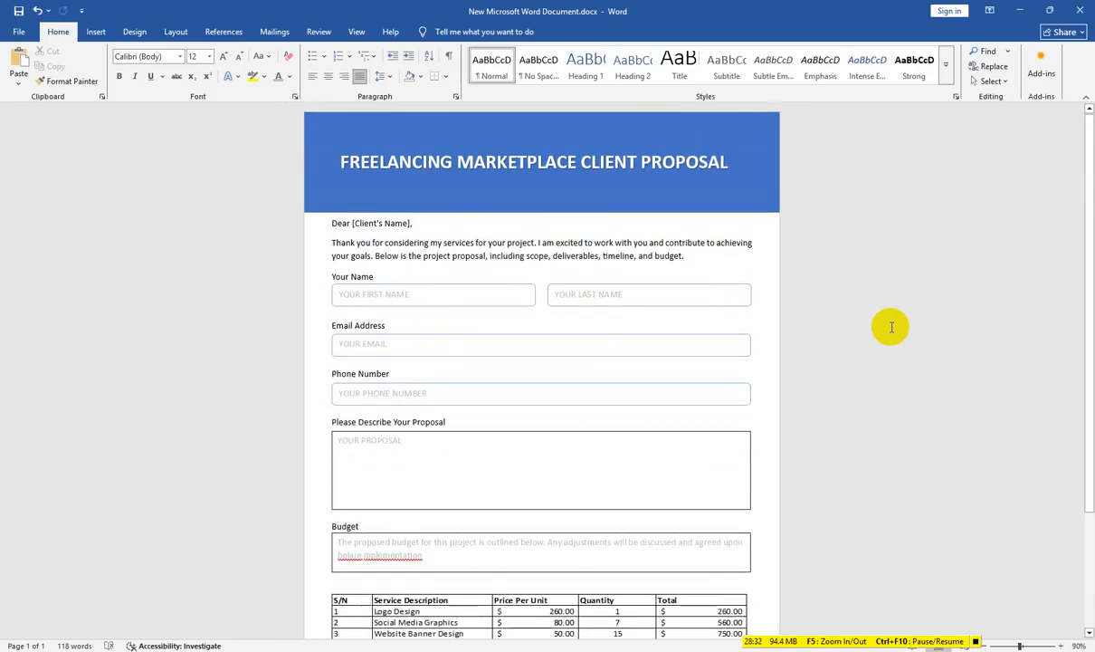
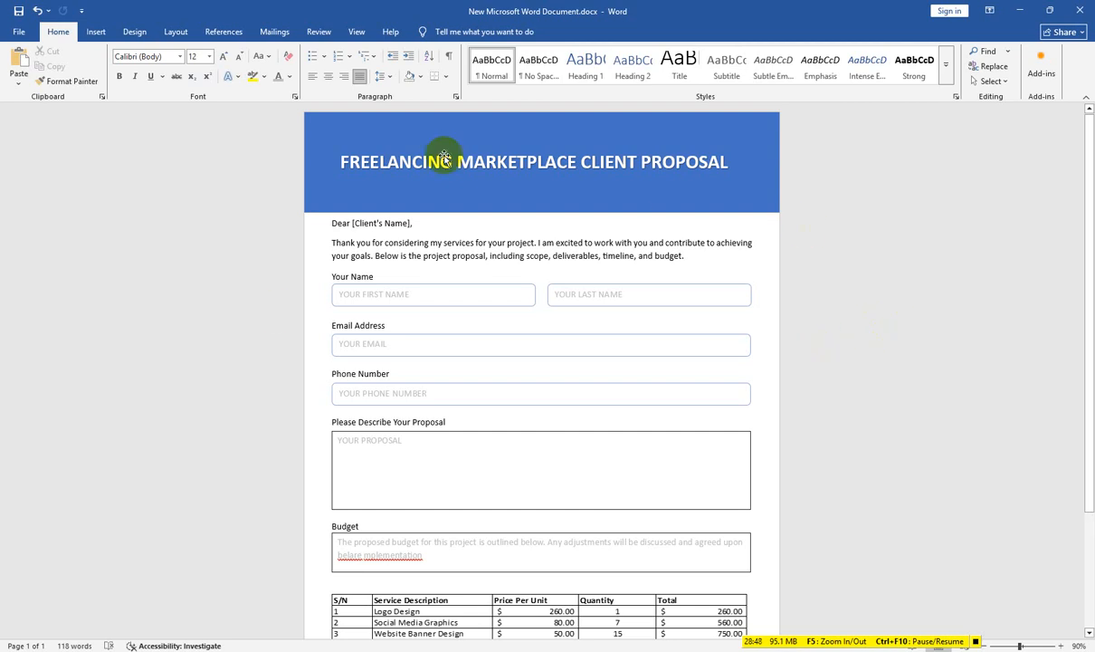
left_click(1018, 7)
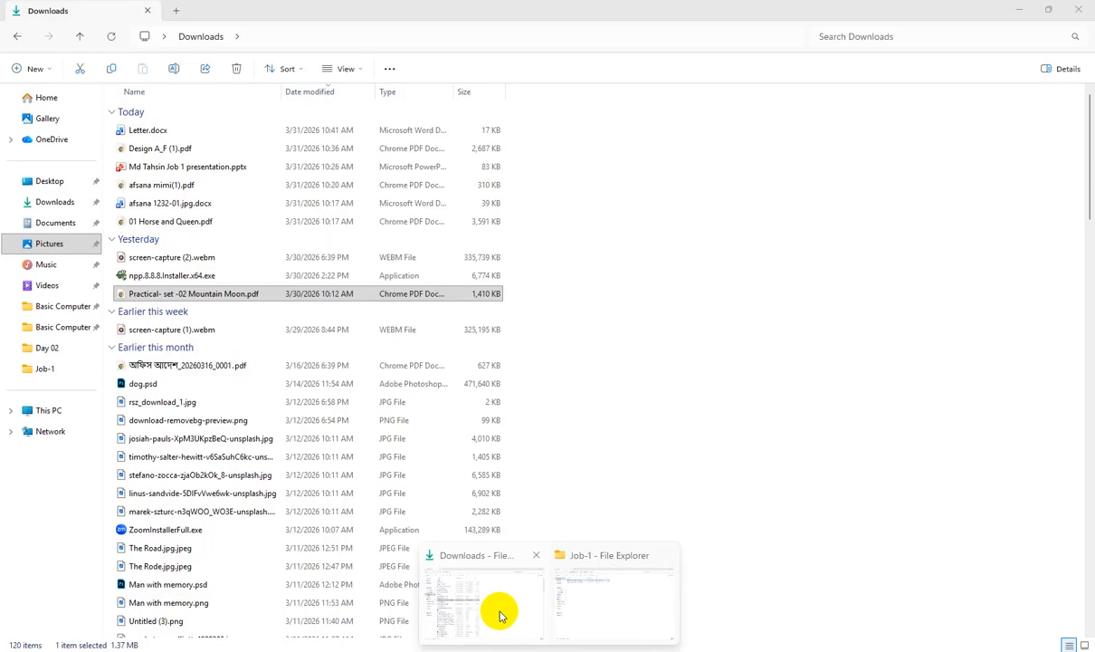
left_click(631, 624)
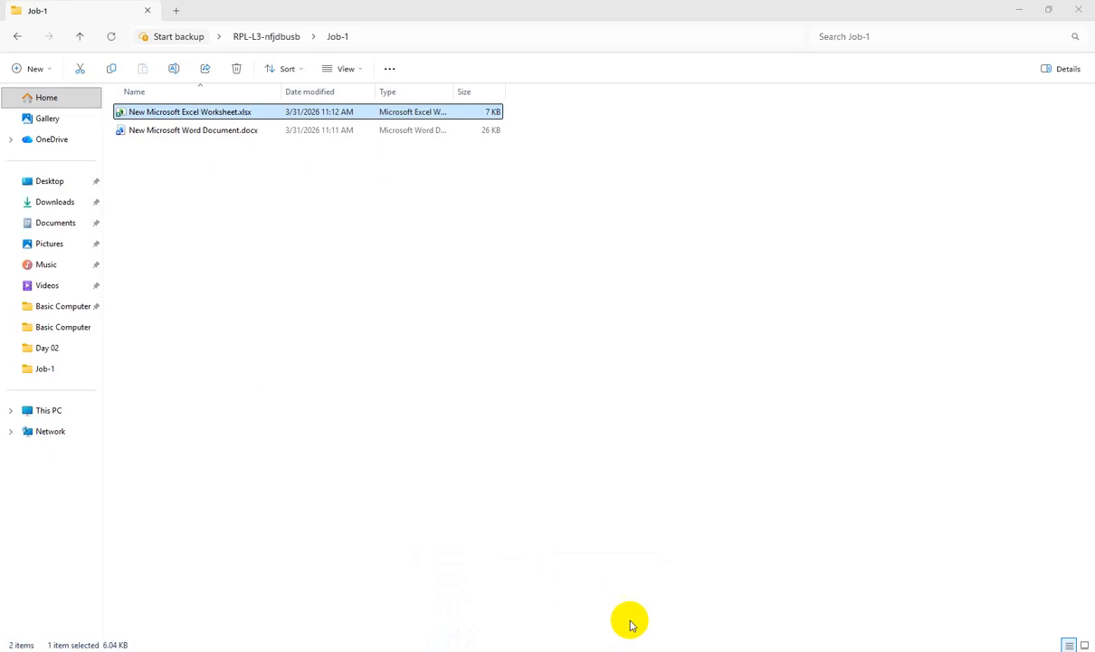
right_click(444, 278)
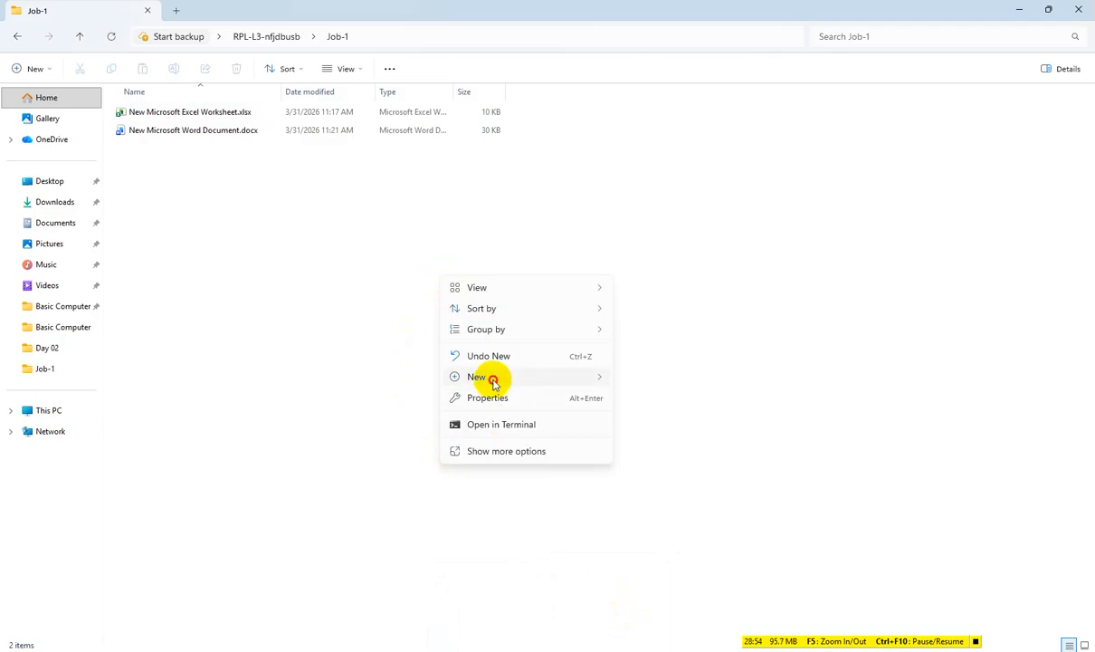
Step: Switch to the practical set PDF and find the TASK-2 specification sheet for the presentation file
mouse_move(494, 375)
left_click(684, 650)
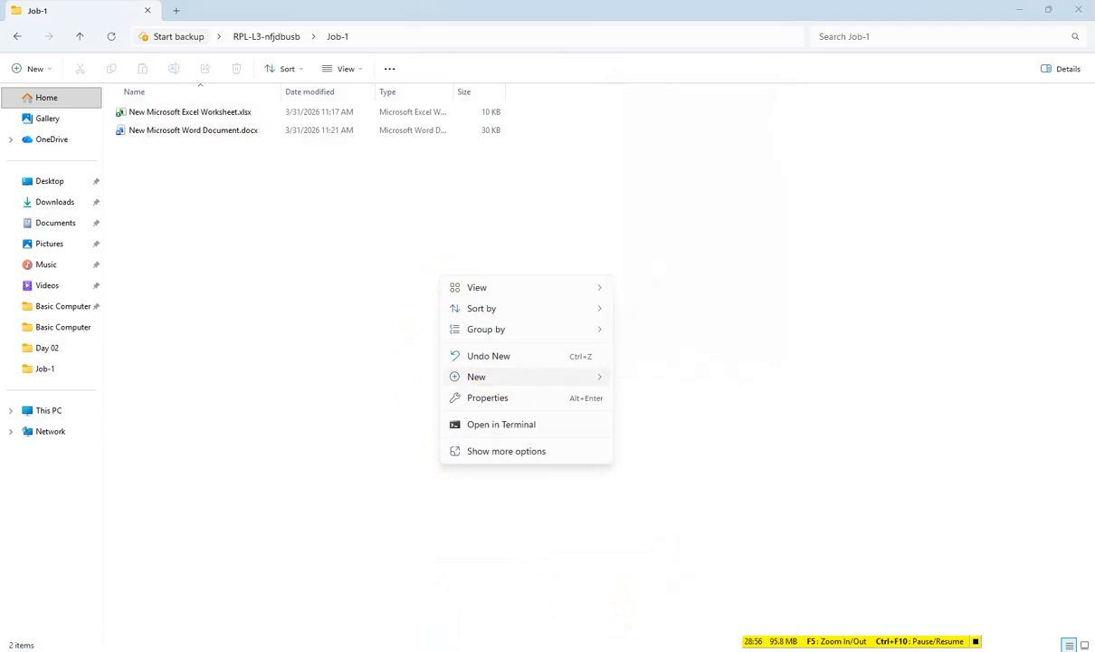
scroll(508, 329, "down", 3)
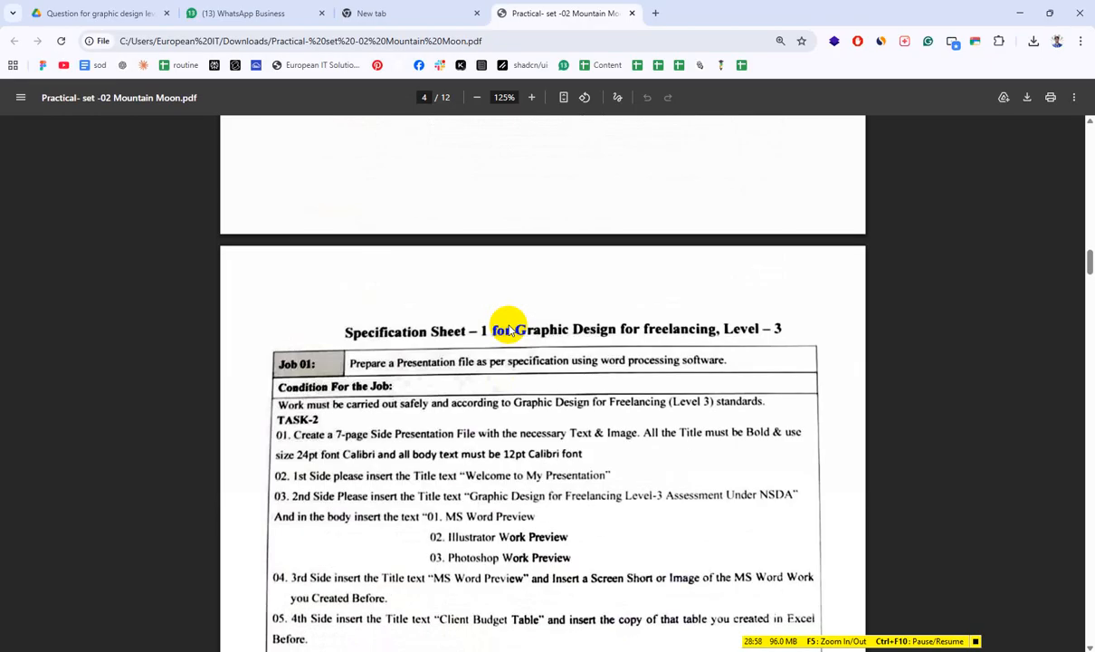
scroll(507, 329, "down", 2)
scroll(458, 354, "up", 4)
scroll(521, 354, "down", 2)
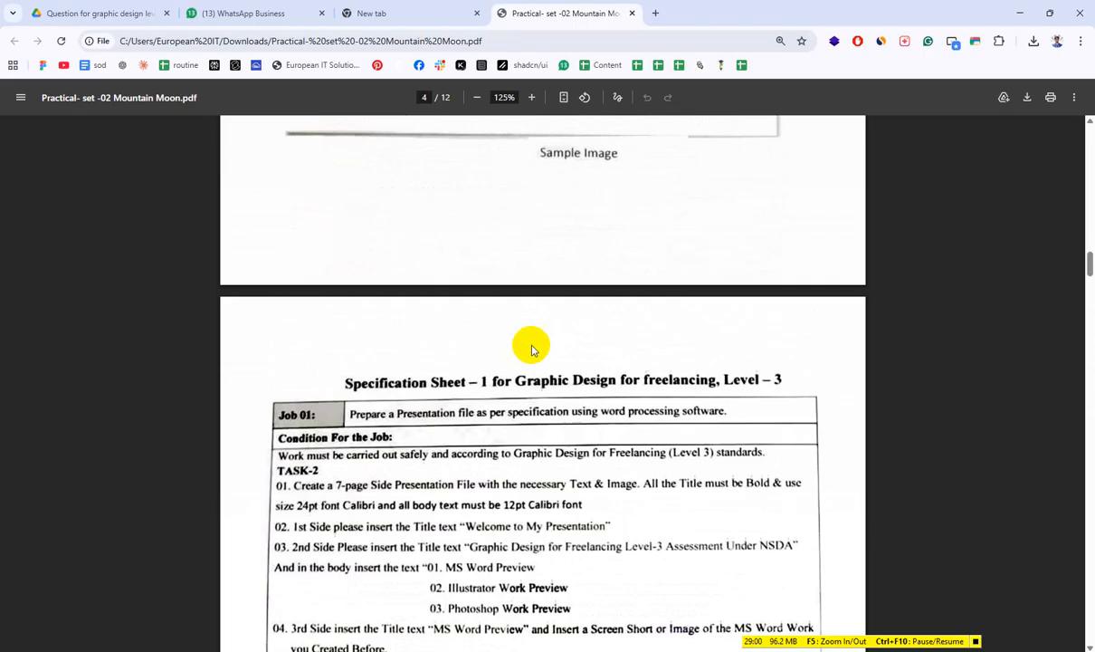
scroll(532, 348, "down", 3)
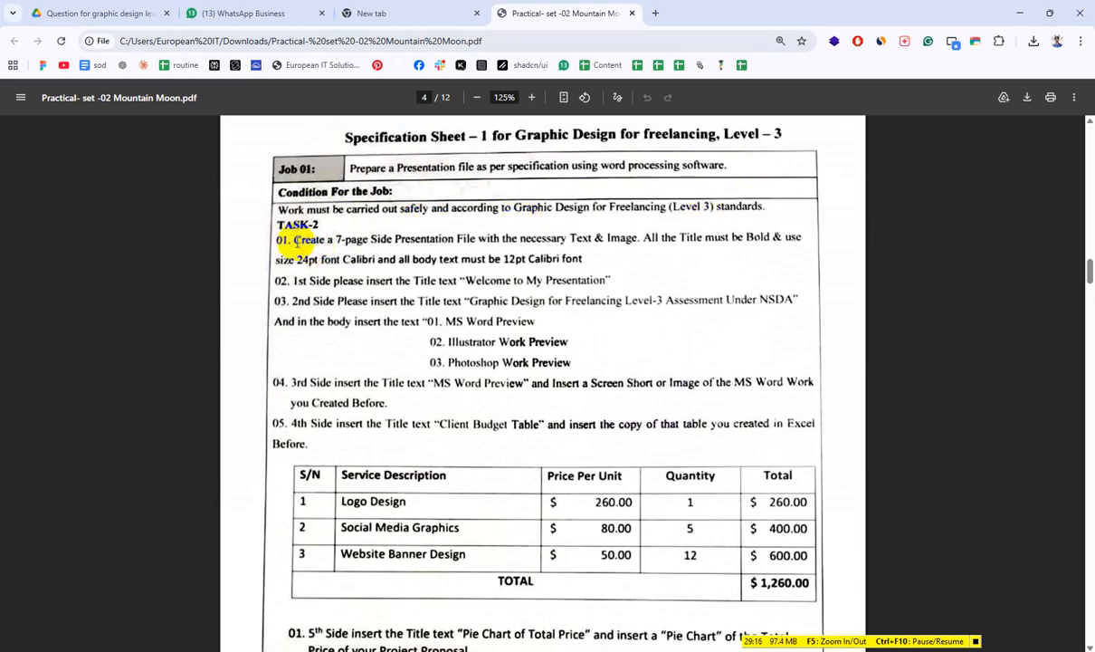
Step: Read TASK-2 instruction 01 on the presentation's page count and its title and body font requirements
left_click_drag(295, 241, 767, 239)
left_click(725, 312)
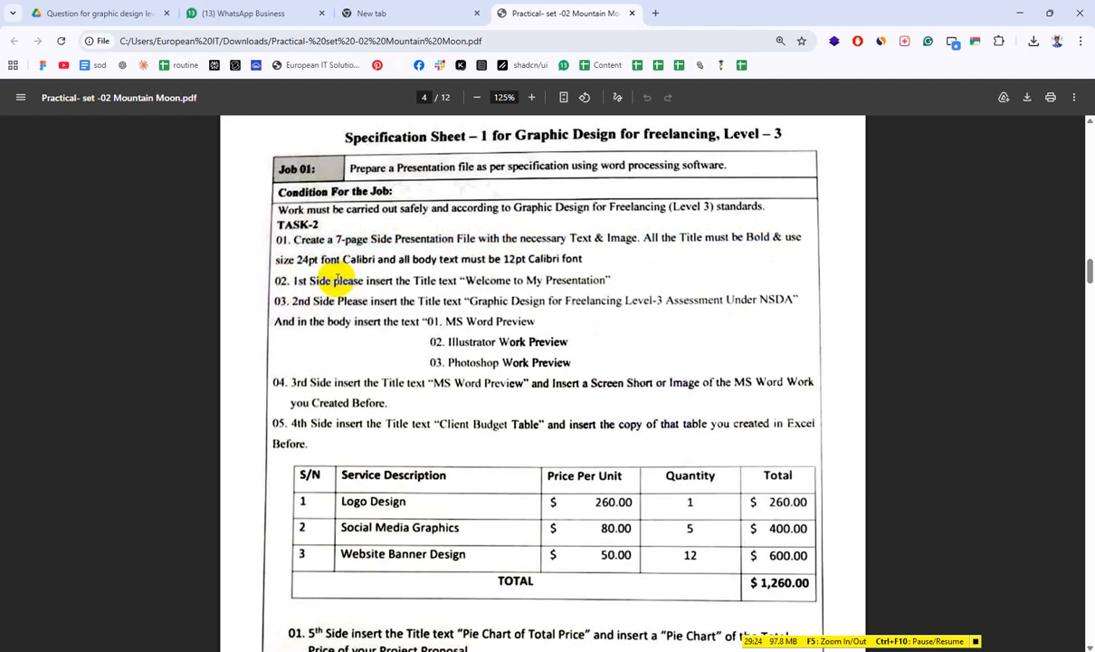
left_click_drag(584, 259, 278, 273)
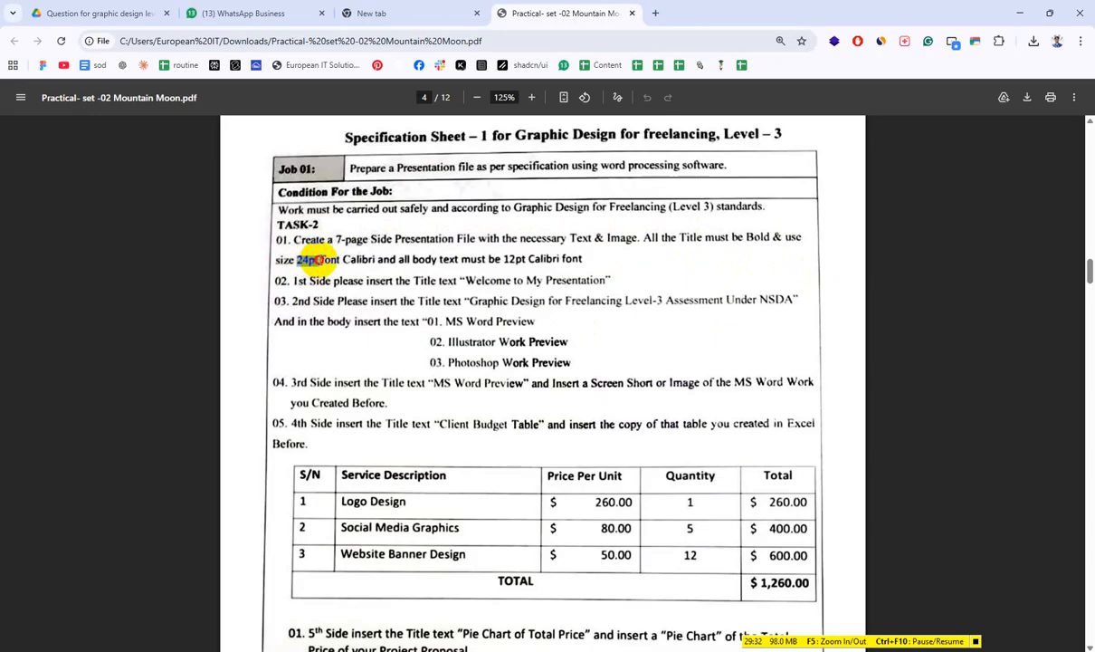
left_click_drag(319, 260, 322, 260)
left_click_drag(412, 261, 620, 263)
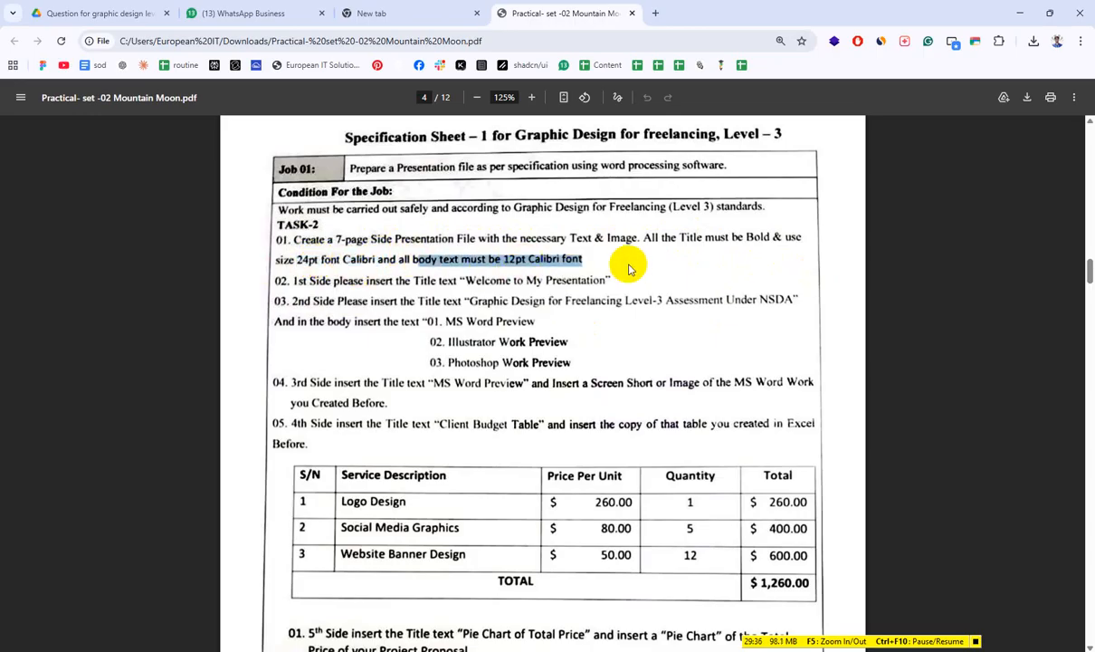
scroll(631, 268, "up", 1)
scroll(635, 246, "down", 2)
left_click(181, 285)
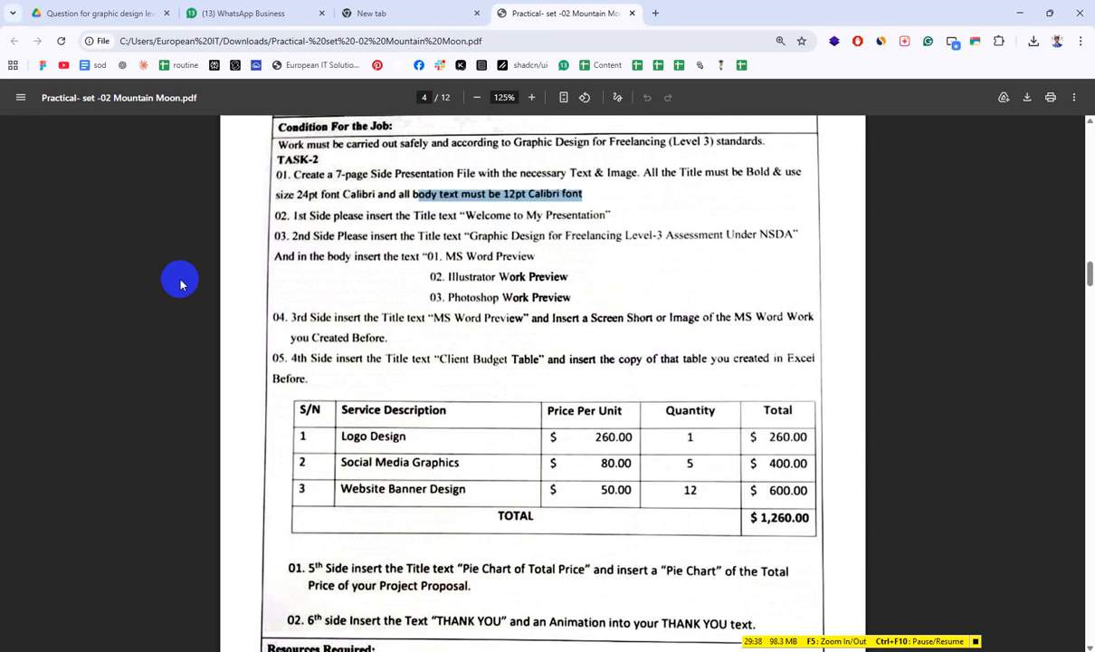
Step: Copy the first slide's title text "Welcome to My Presentation" from TASK-2 instruction 02
left_click(303, 222)
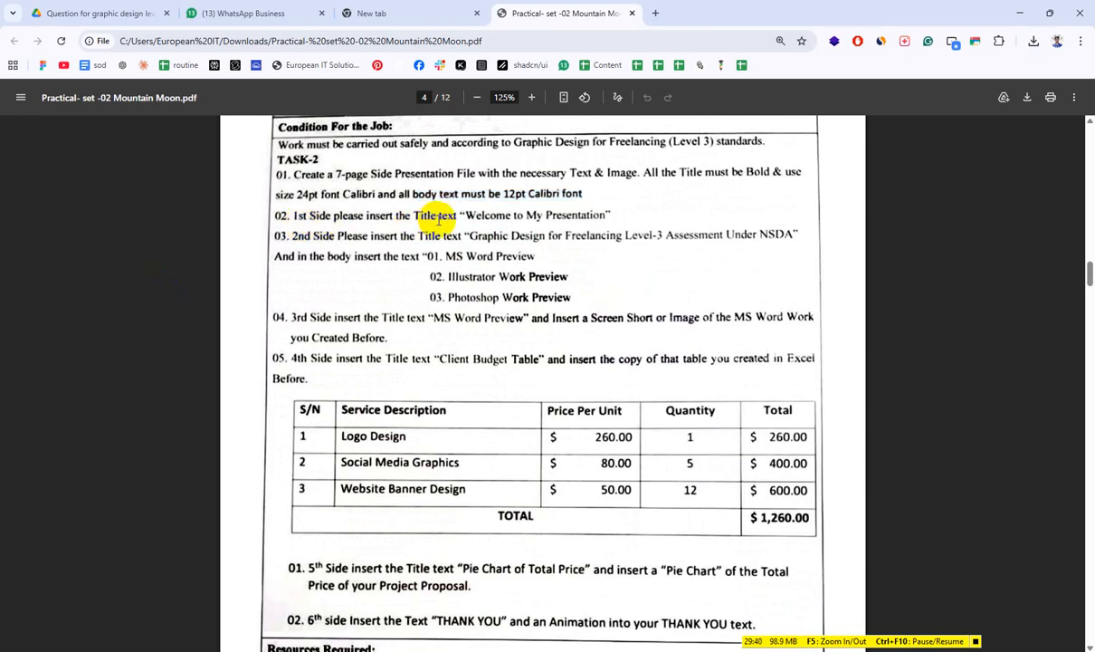
left_click_drag(465, 217, 604, 218)
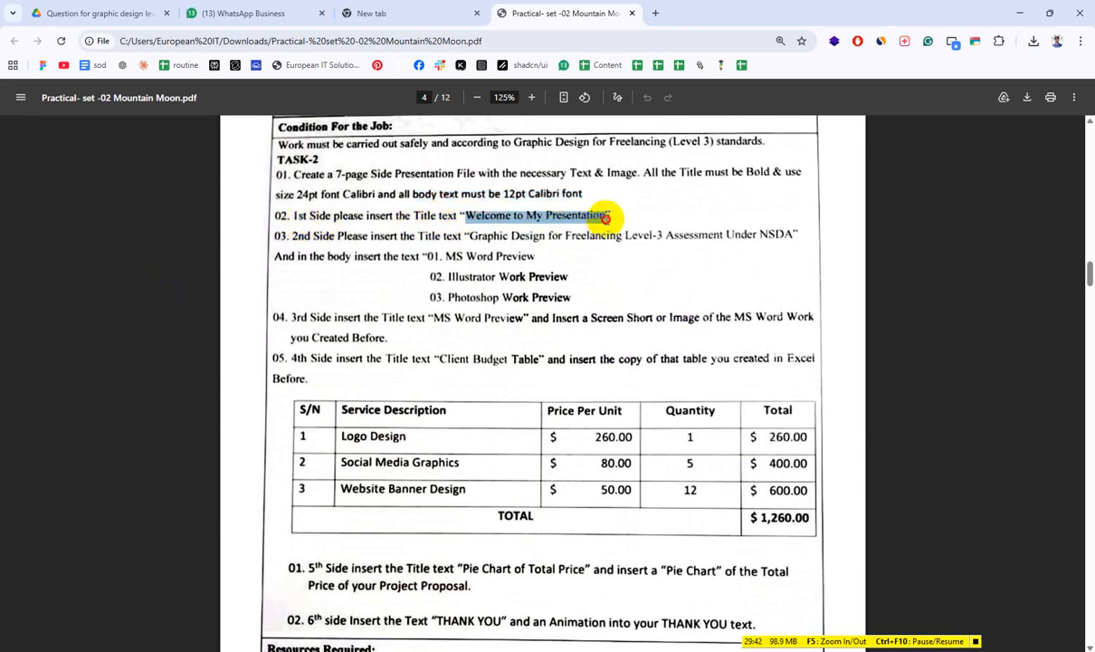
right_click(601, 216)
left_click(634, 232)
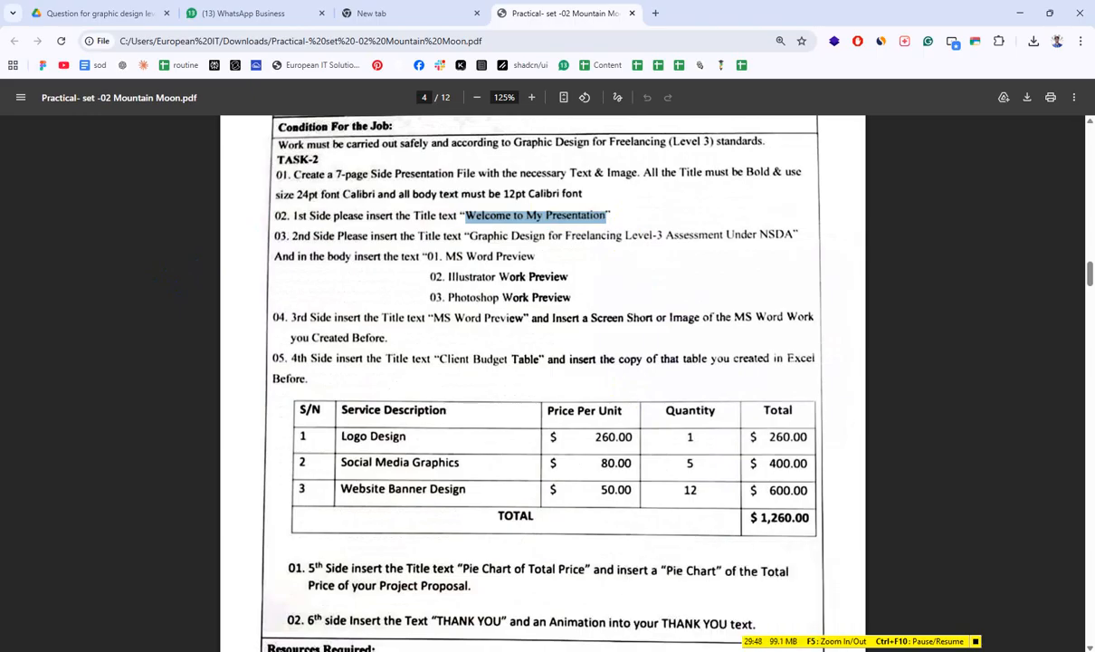
Step: Create a new Microsoft PowerPoint presentation file in the Job-1 folder and open it in PowerPoint
left_click(508, 608)
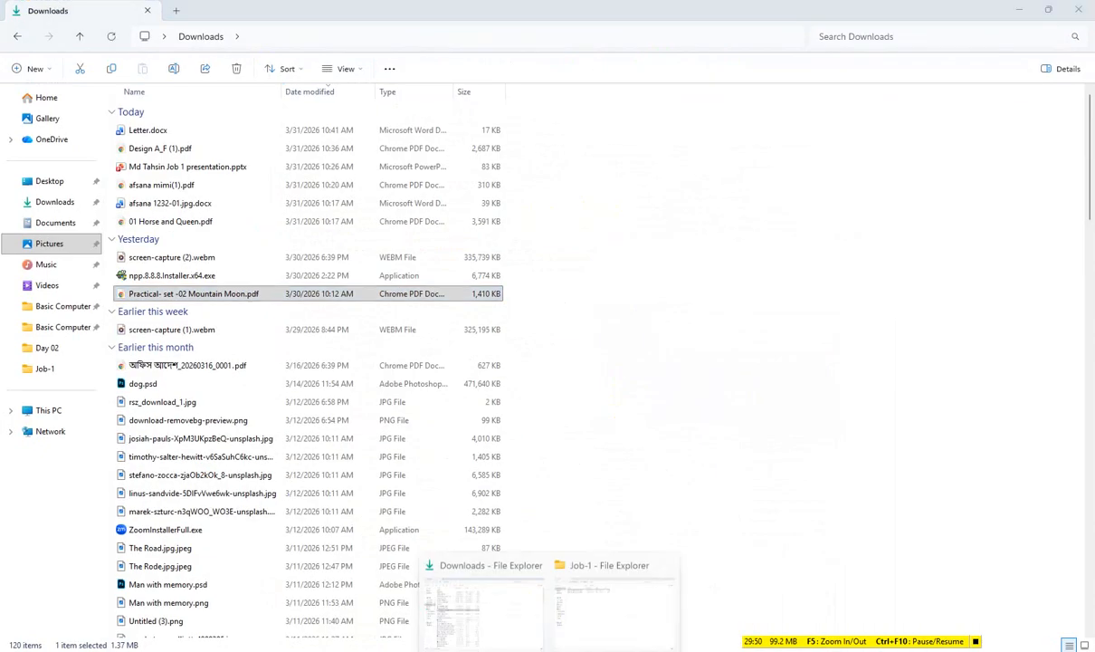
left_click(614, 612)
right_click(594, 430)
mouse_move(647, 534)
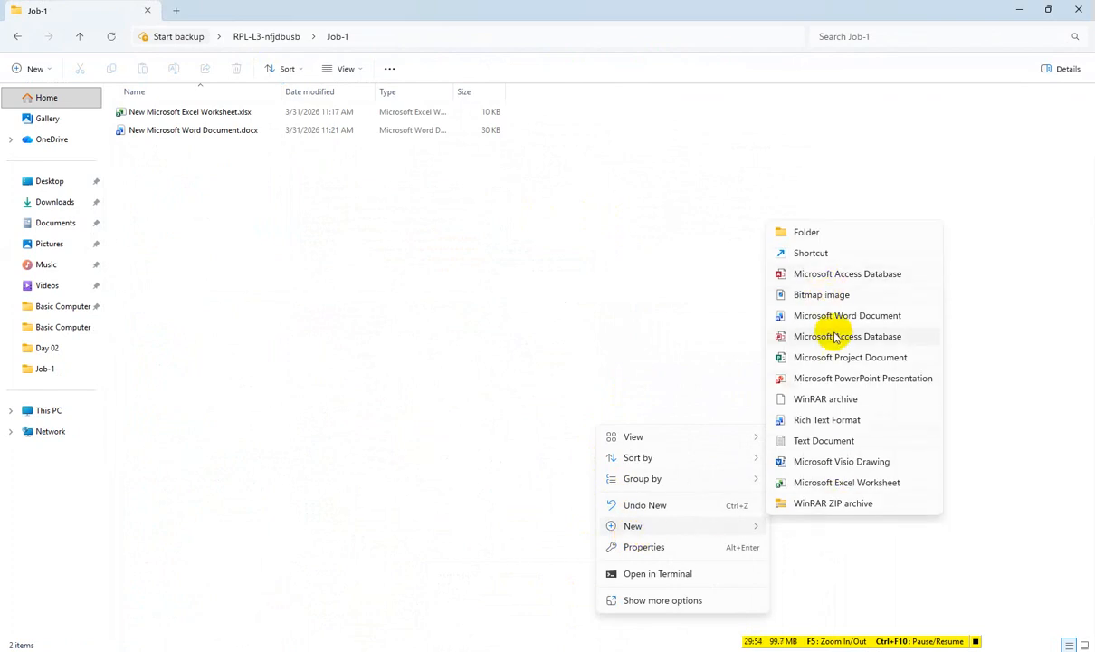
left_click(802, 376)
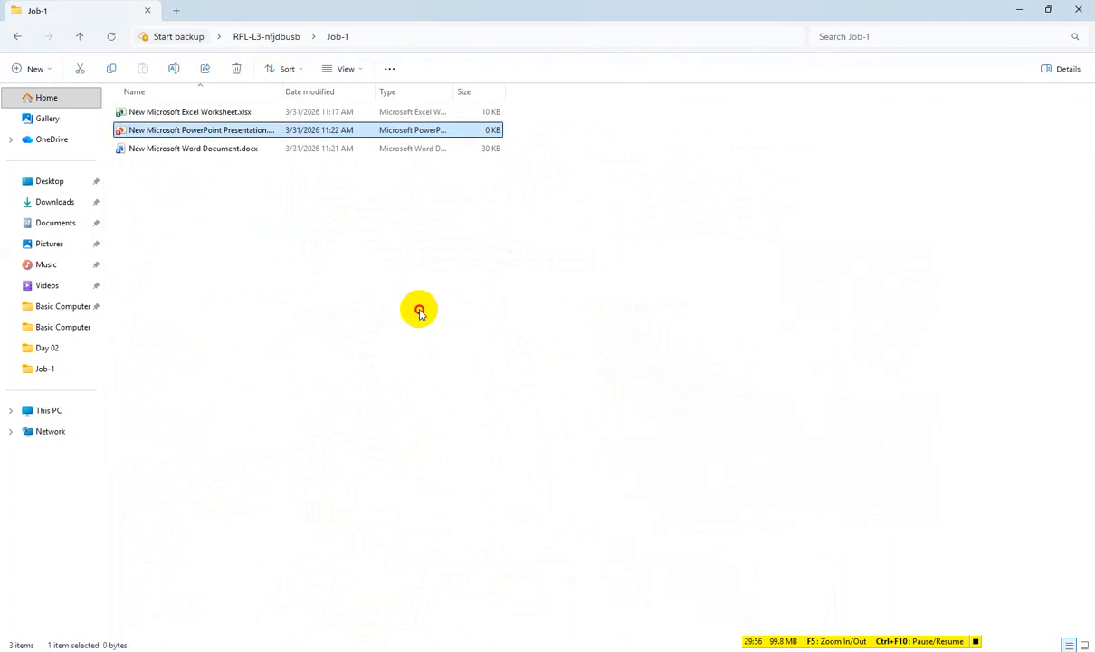
double_click(232, 141)
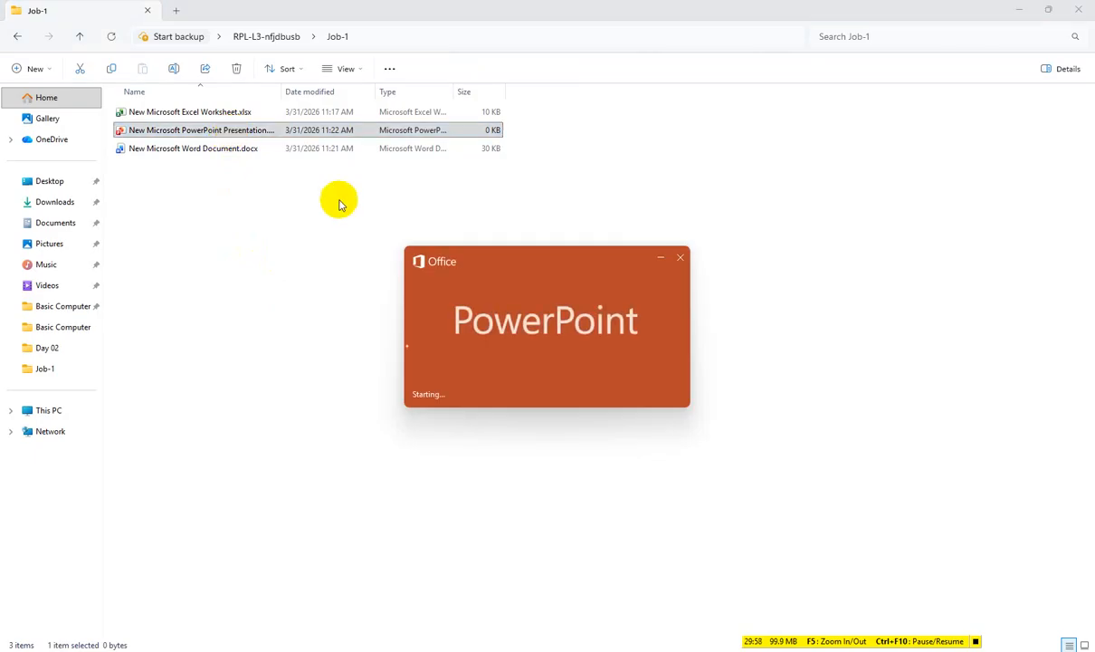
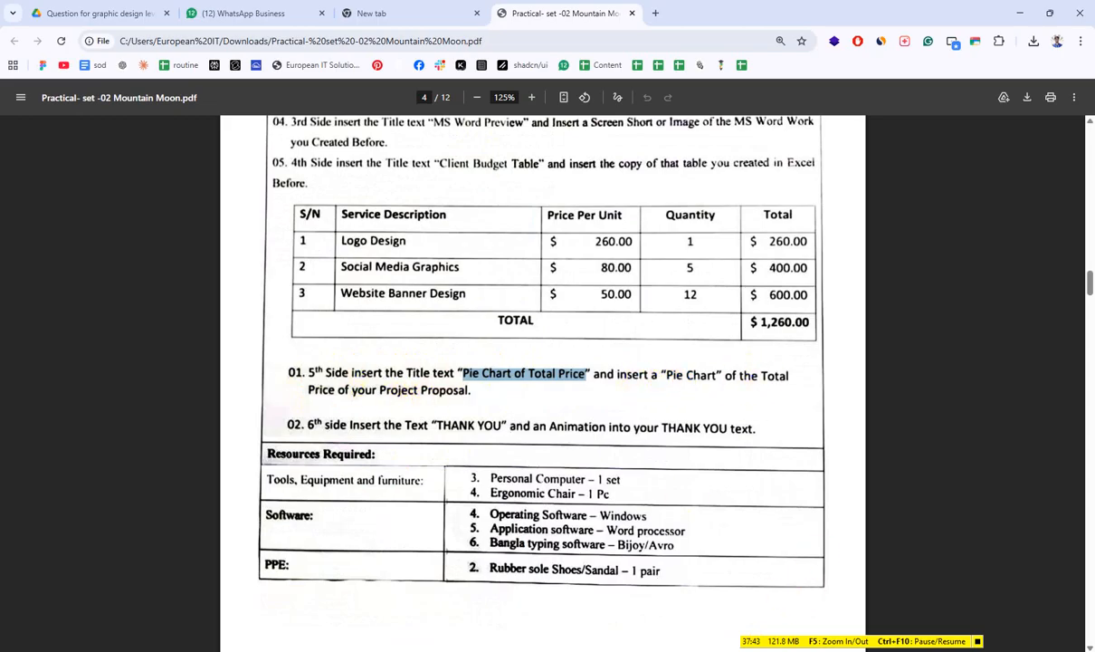
Step: Switch from the PDF to the Excel workbook containing the budget table
left_click(766, 650)
left_click(619, 546)
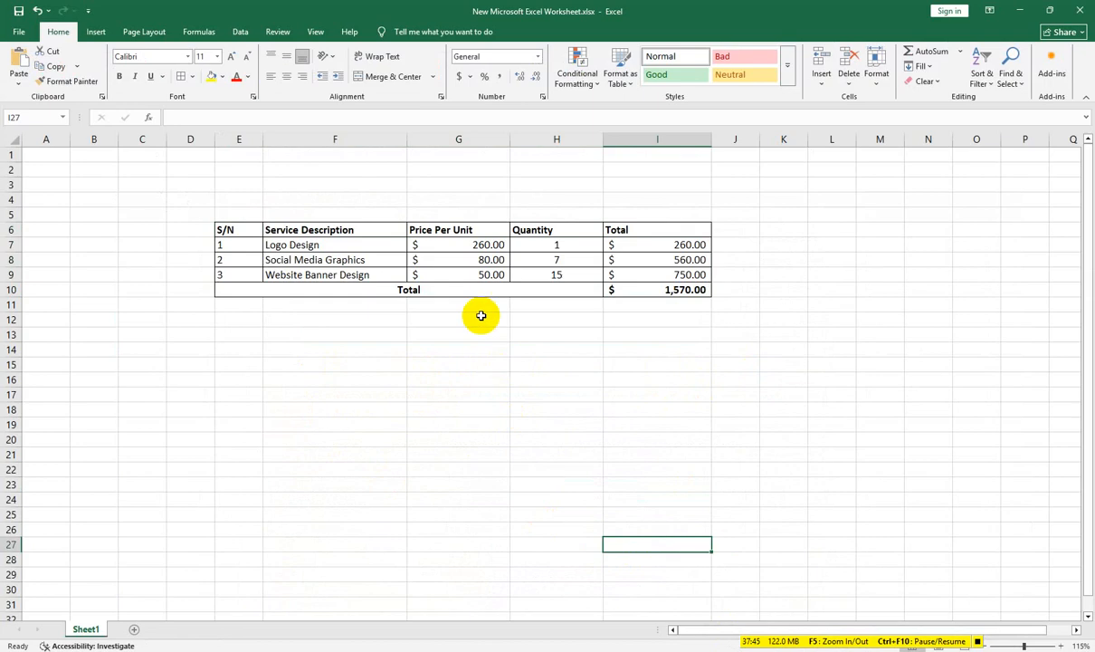
left_click_drag(330, 228, 325, 273)
left_click_drag(697, 227, 698, 290)
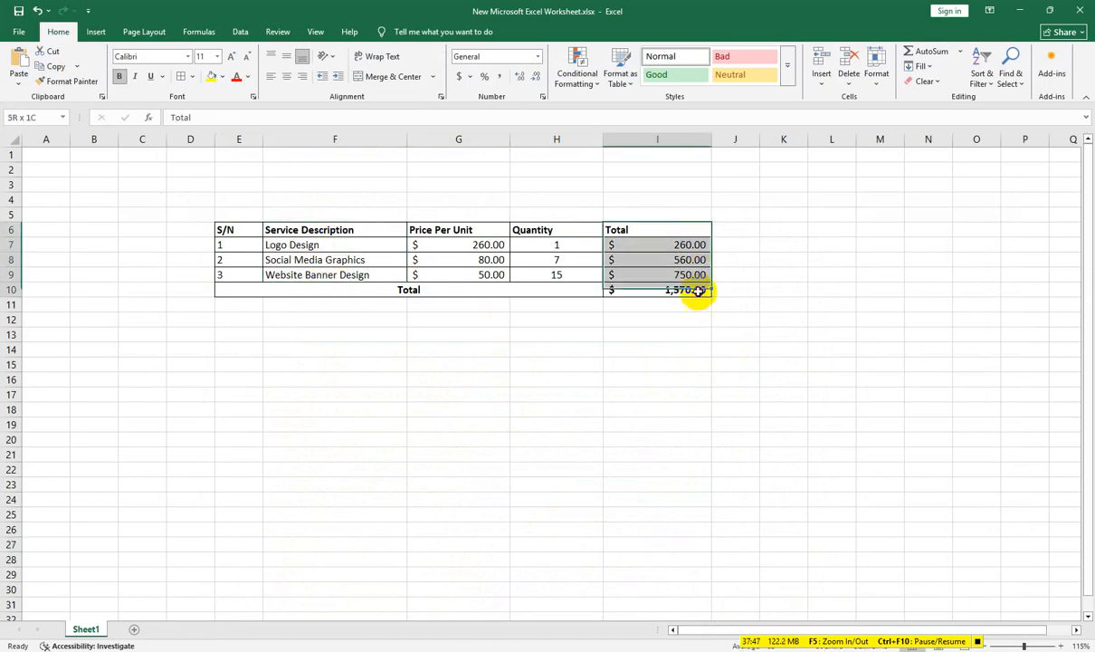
left_click(567, 461)
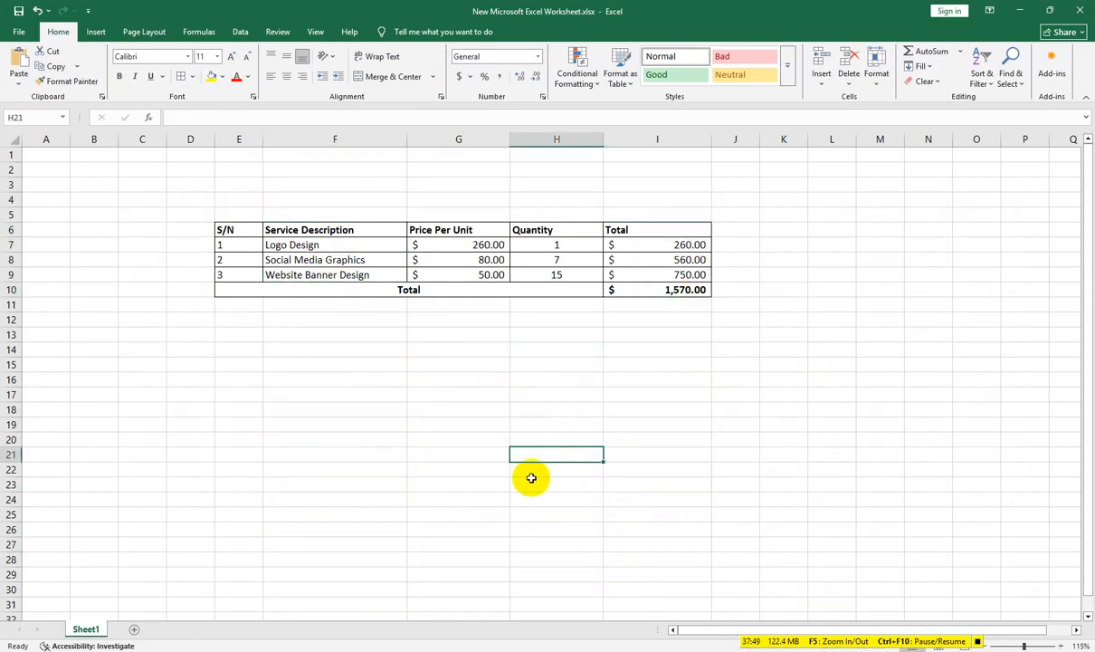
left_click_drag(298, 229, 293, 276)
left_click_drag(685, 245, 652, 275)
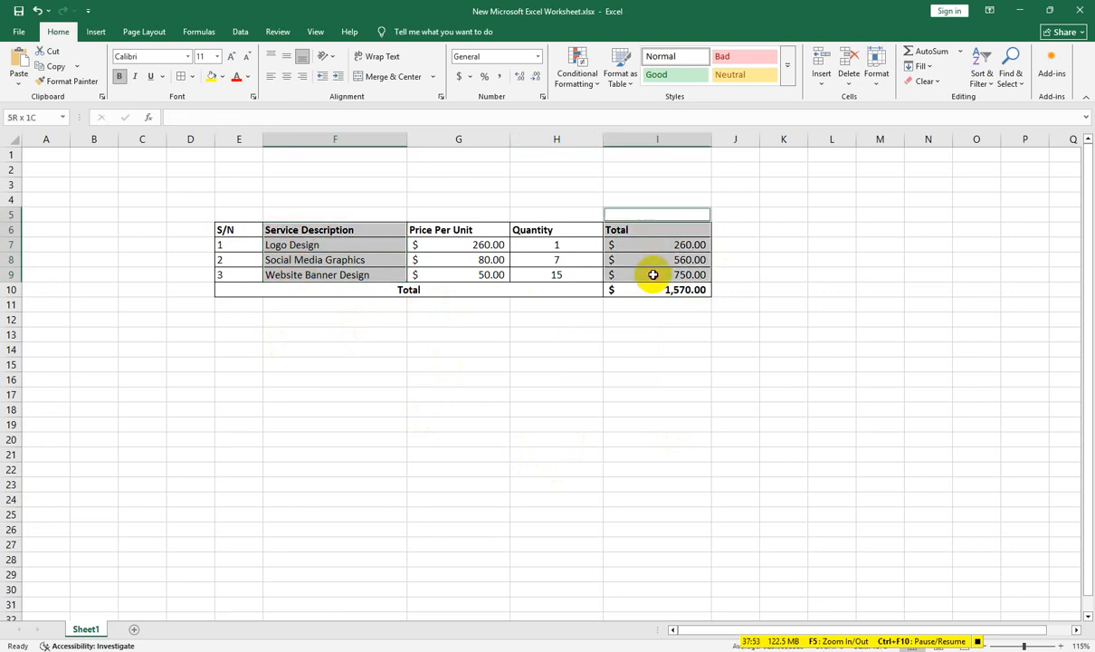
left_click(721, 422)
Step: Insert a 2-D pie chart from the Service Description and Total columns, using F6:F9 and I6:I9 without the grand total row
left_click_drag(654, 233, 656, 280)
left_click_drag(326, 233, 334, 278)
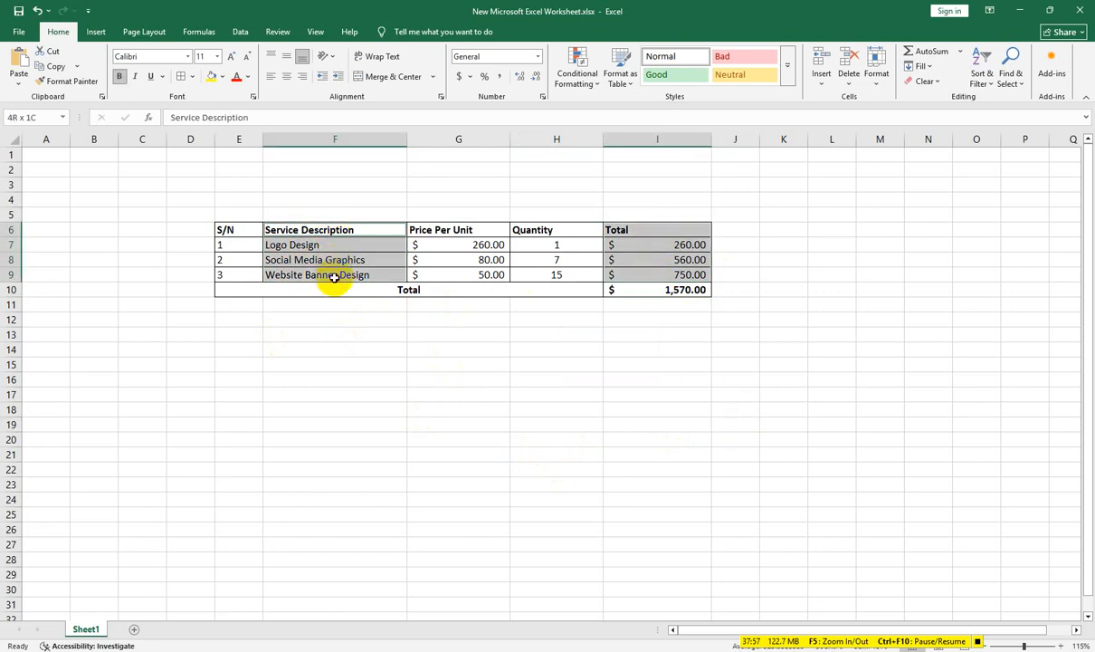
left_click(96, 33)
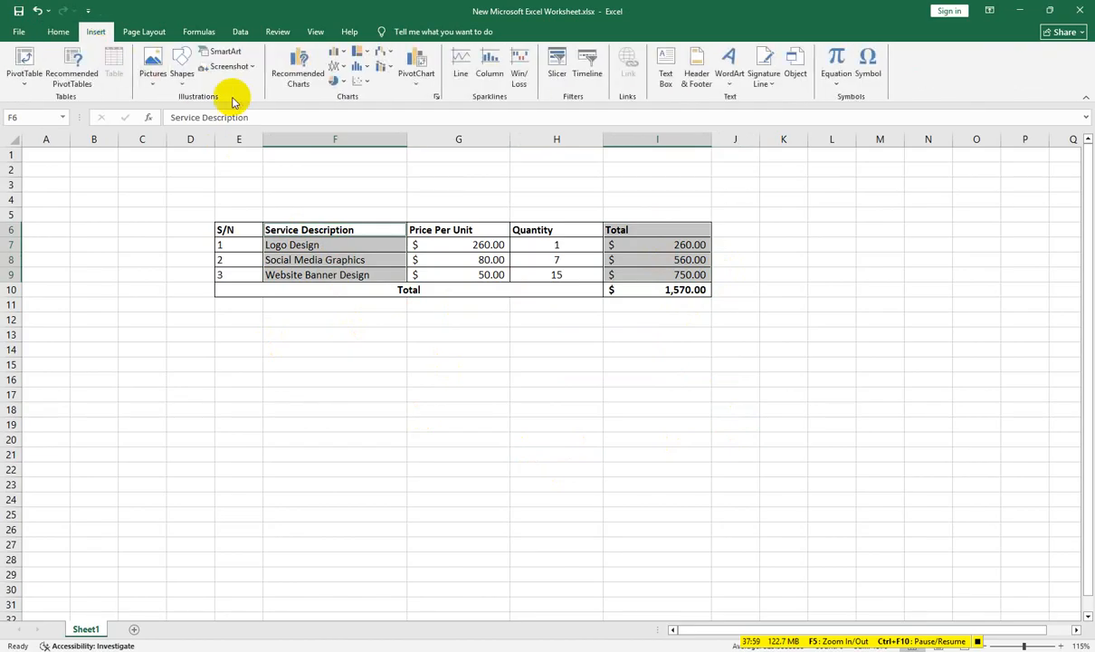
left_click(342, 84)
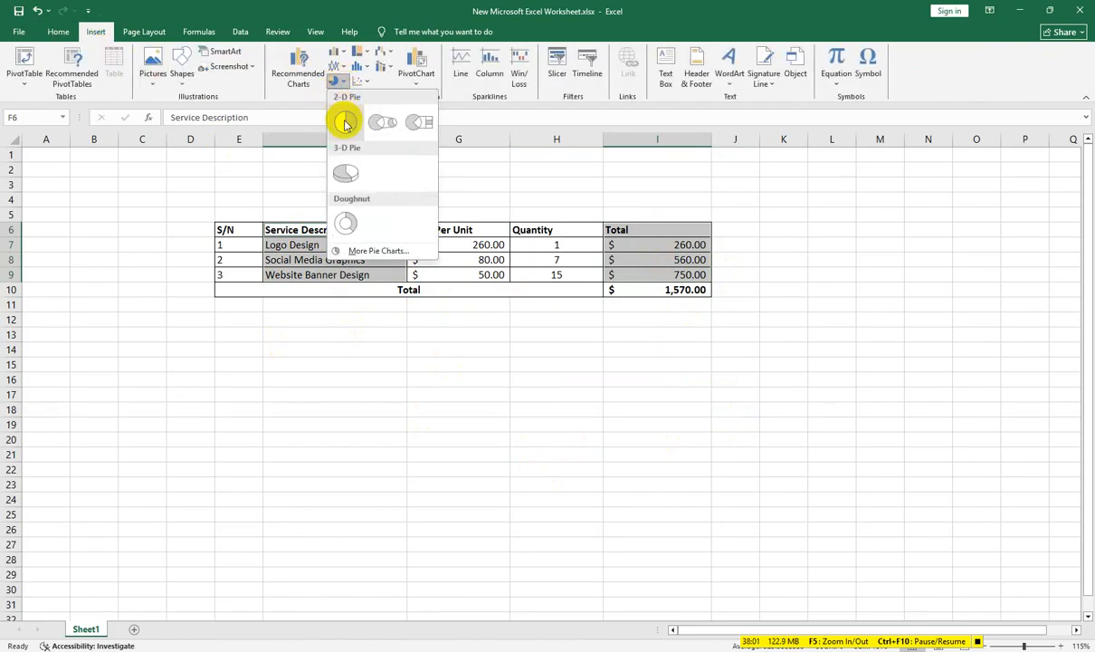
left_click(344, 116)
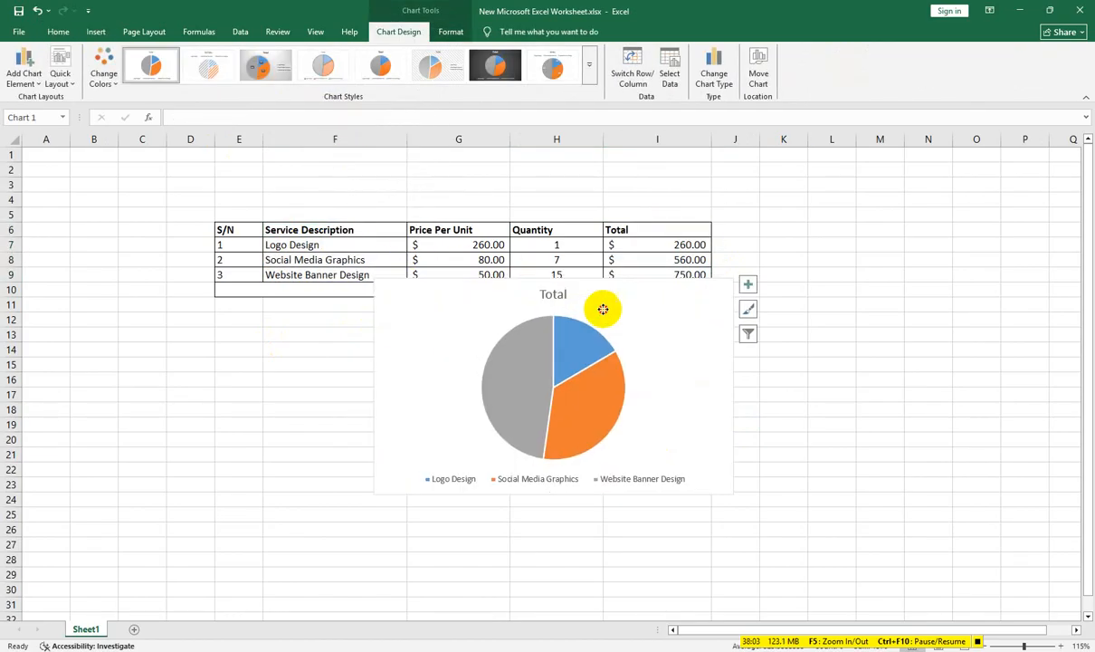
Step: Move the pie chart clear of the budget table, to roughly columns J to Q below the table's last row
left_click_drag(605, 301, 604, 388)
left_click(895, 327)
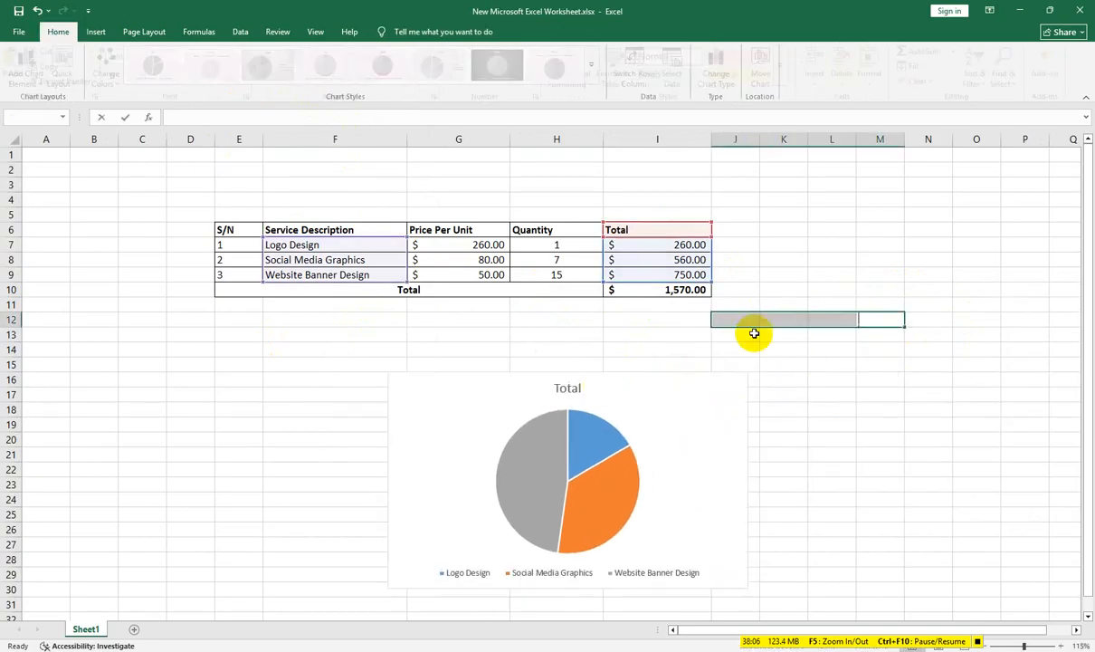
left_click(575, 440)
left_click_drag(649, 409, 977, 371)
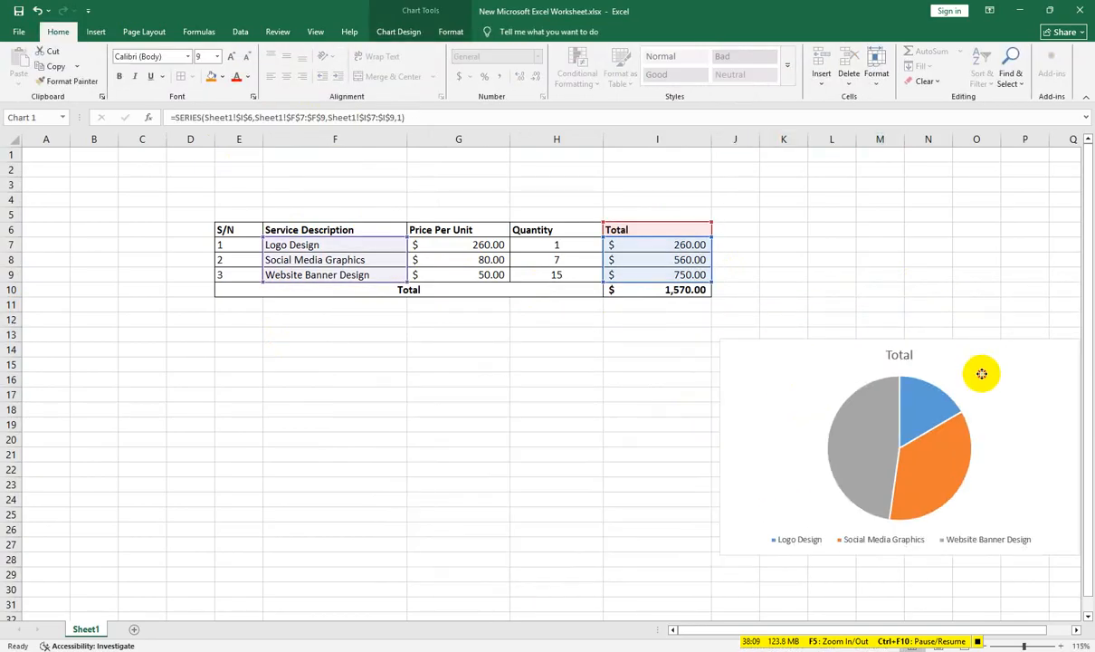
left_click_drag(701, 630, 828, 631)
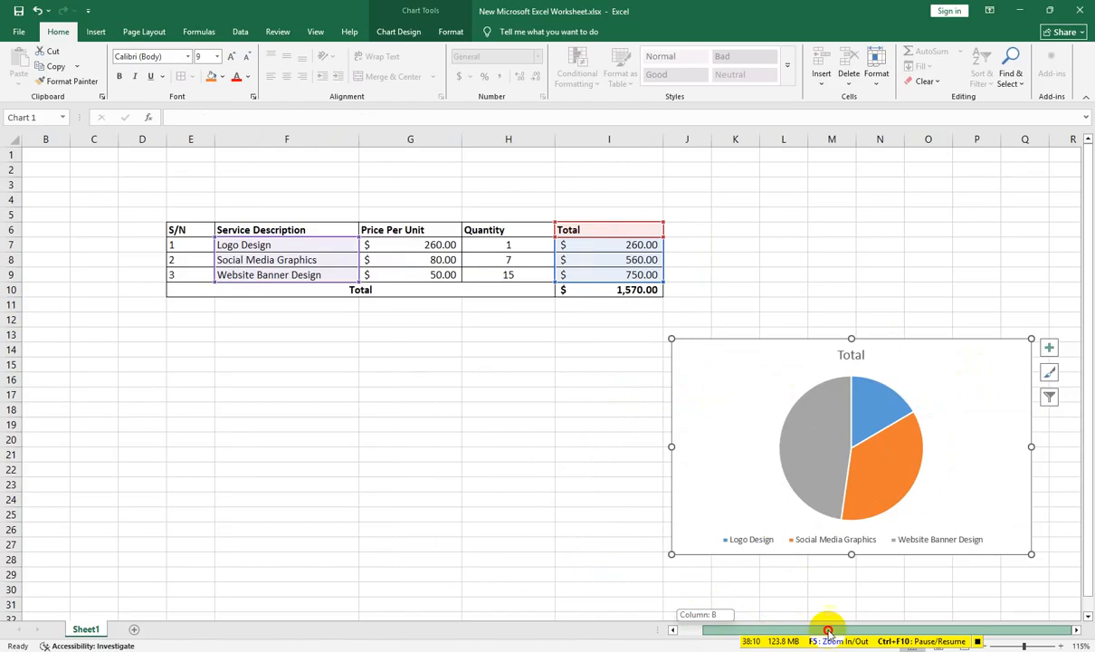
left_click(851, 303)
left_click(762, 387)
scroll(724, 359, "down", 1)
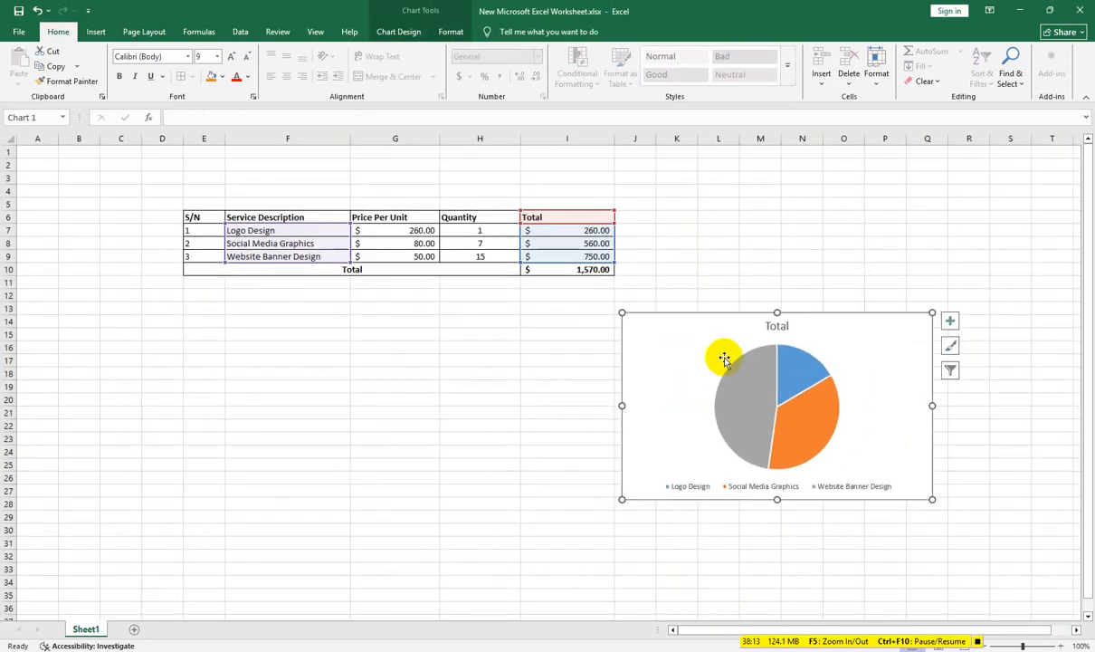
left_click_drag(828, 348, 837, 316)
key("ctrl+z")
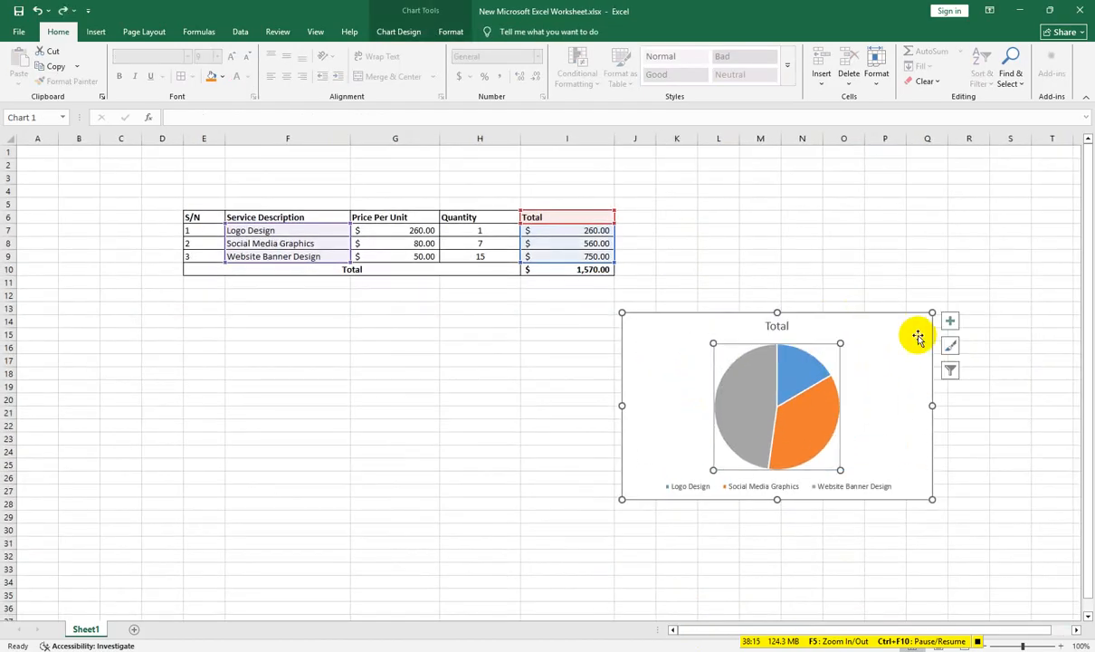
Step: Add data labels to the pie chart so each slice carries its amount
left_click(1005, 181)
left_click(883, 326)
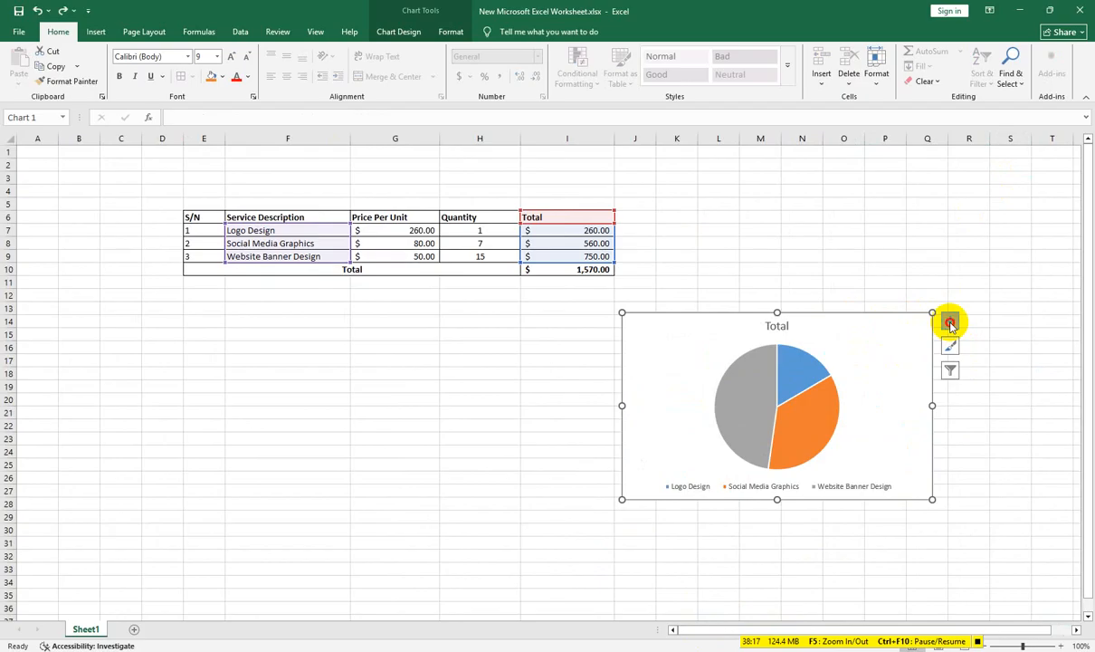
left_click(950, 323)
left_click(983, 352)
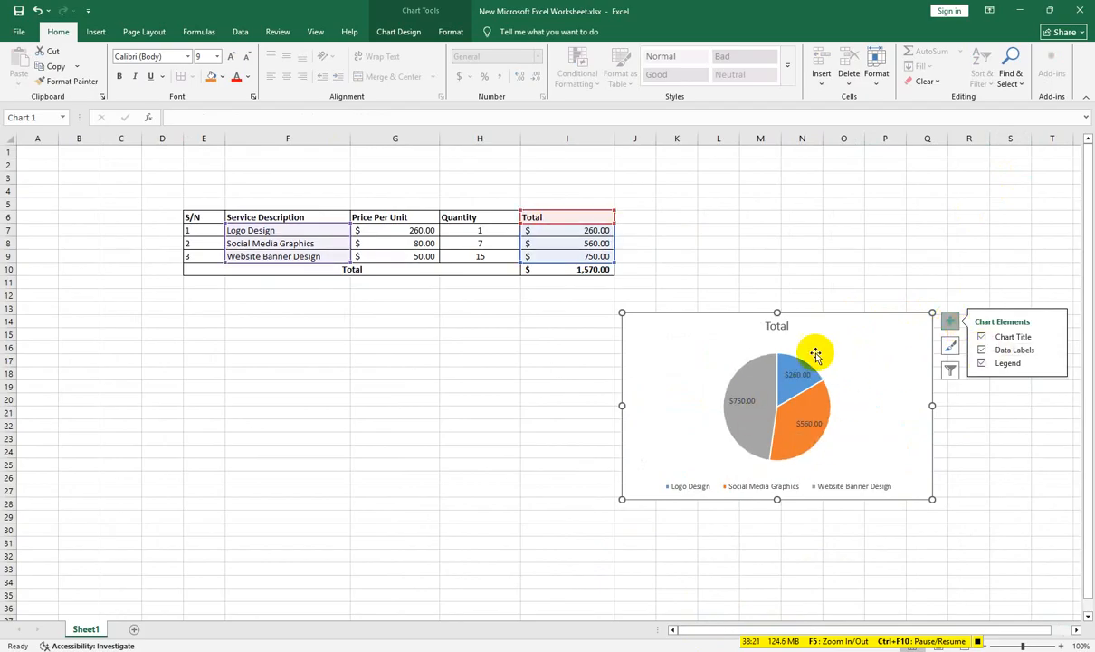
Step: Set the chart title to "Pie Chart of Total Price" and make the title and legend text bold
double_click(776, 326)
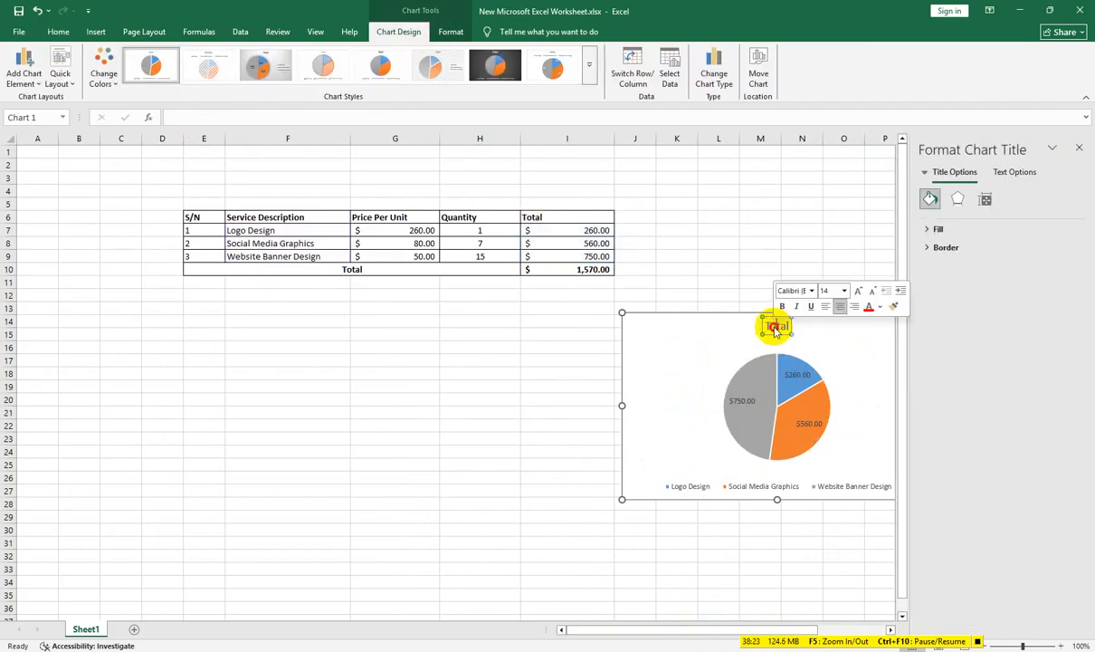
type("Total")
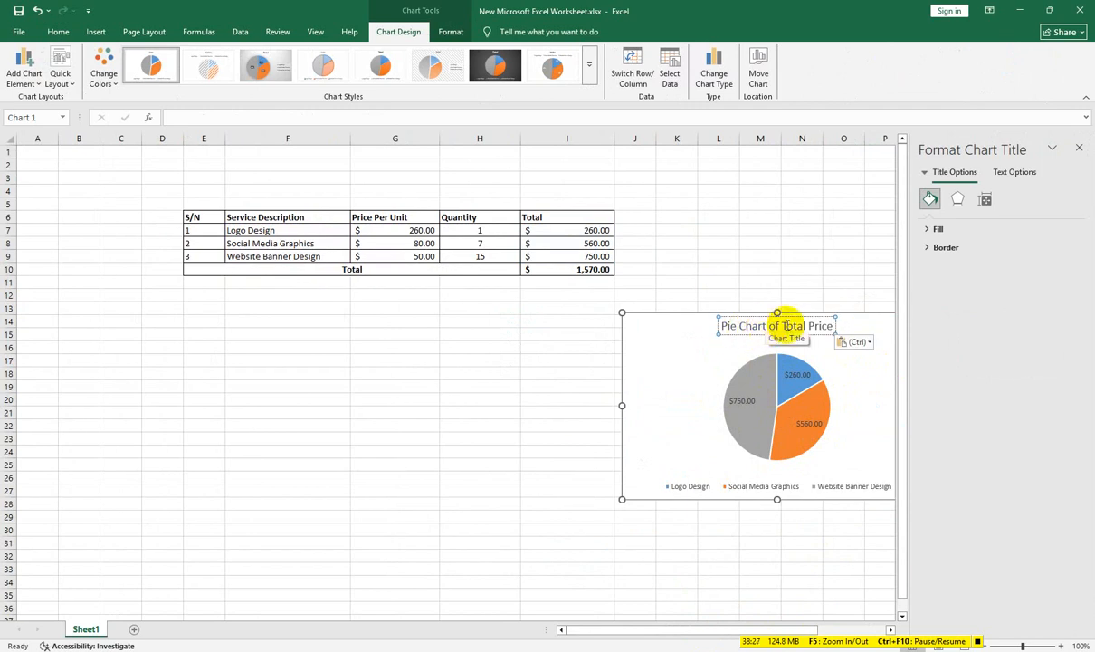
triple_click(787, 329)
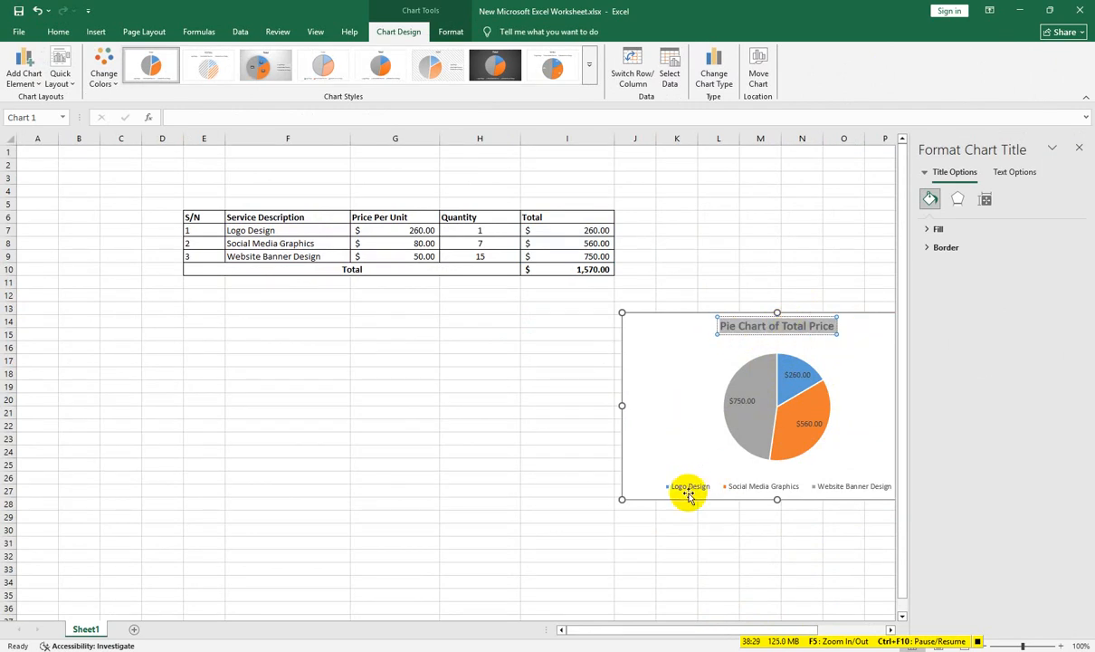
left_click(690, 488)
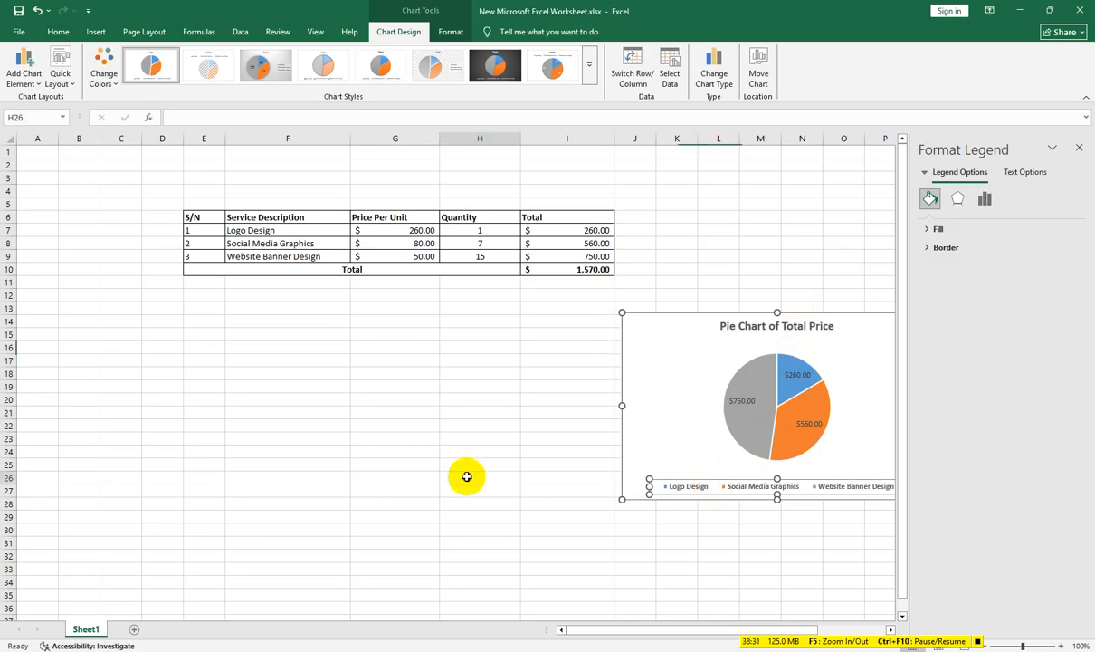
left_click(465, 477)
left_click(1082, 150)
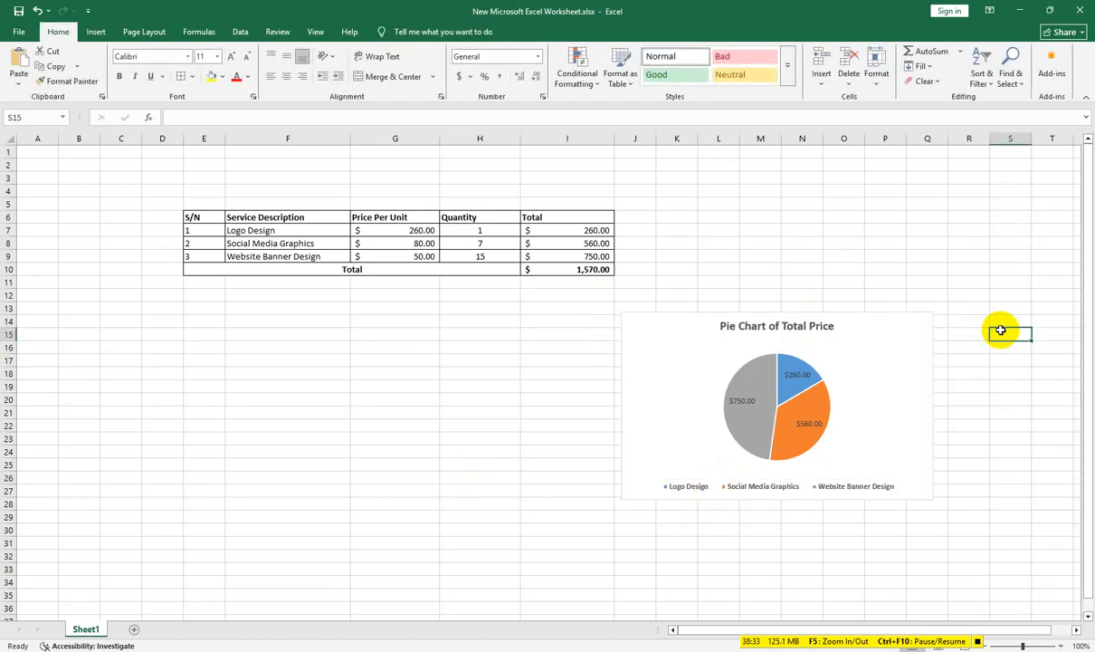
Step: Copy the pie chart and paste it into slide 5 of the PowerPoint presentation as a linked Microsoft Excel Chart Object
left_click(880, 377)
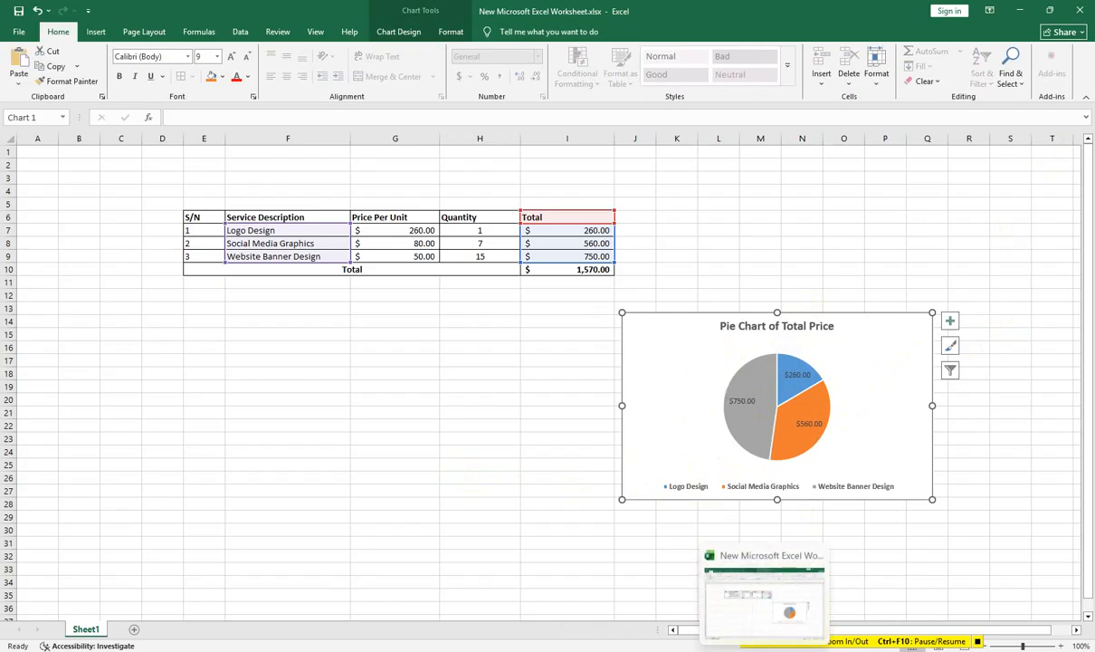
left_click(793, 650)
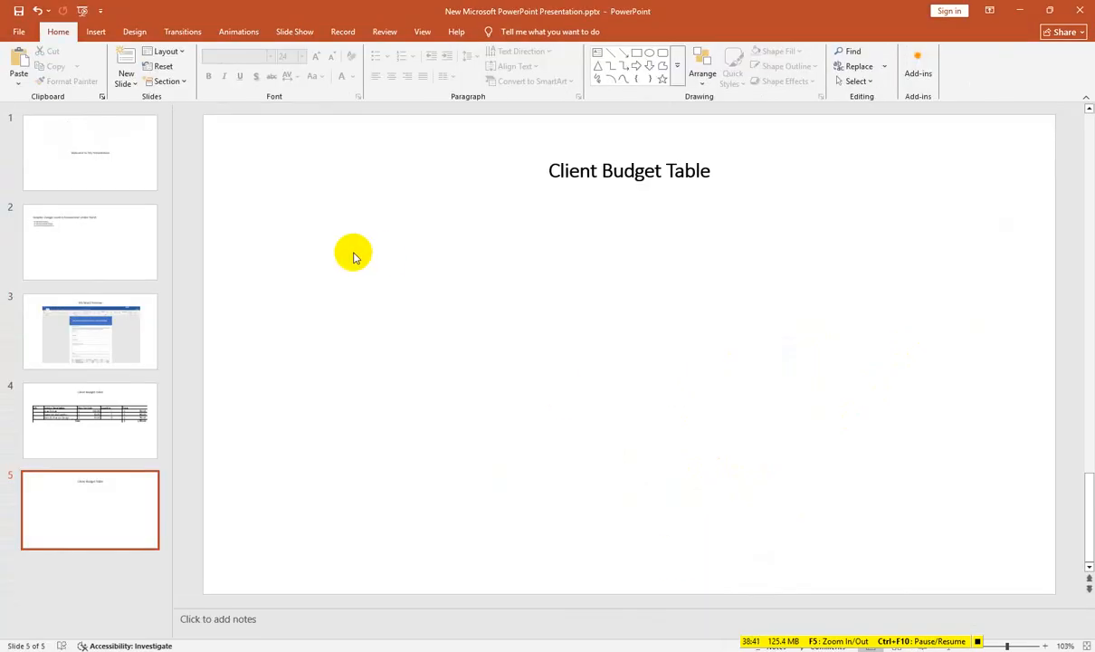
left_click(18, 84)
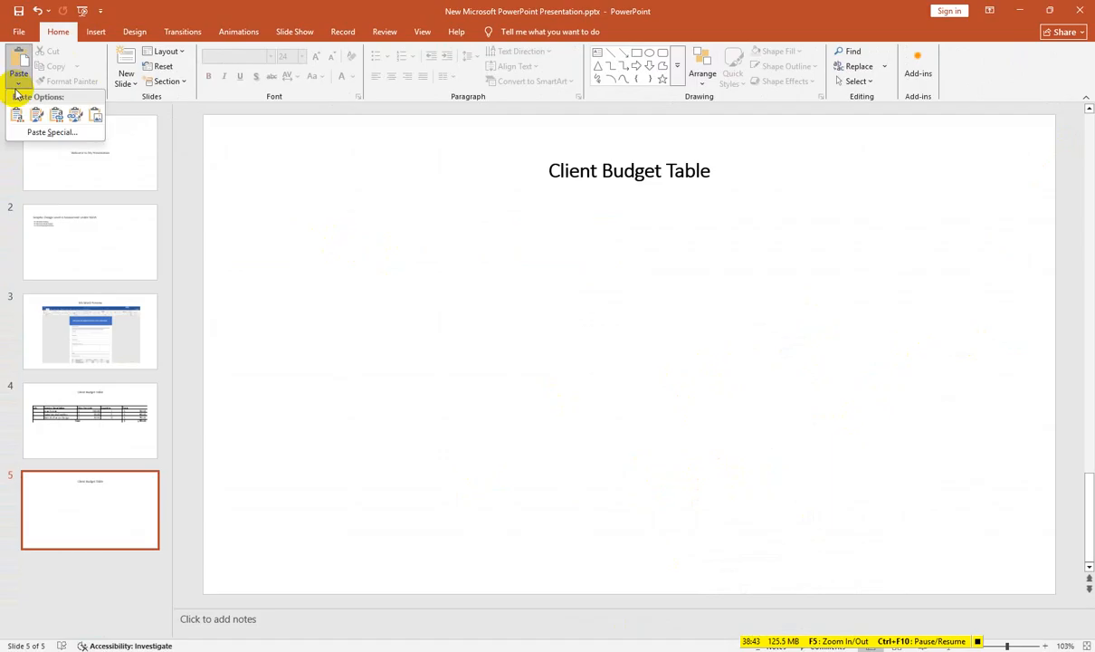
left_click(53, 137)
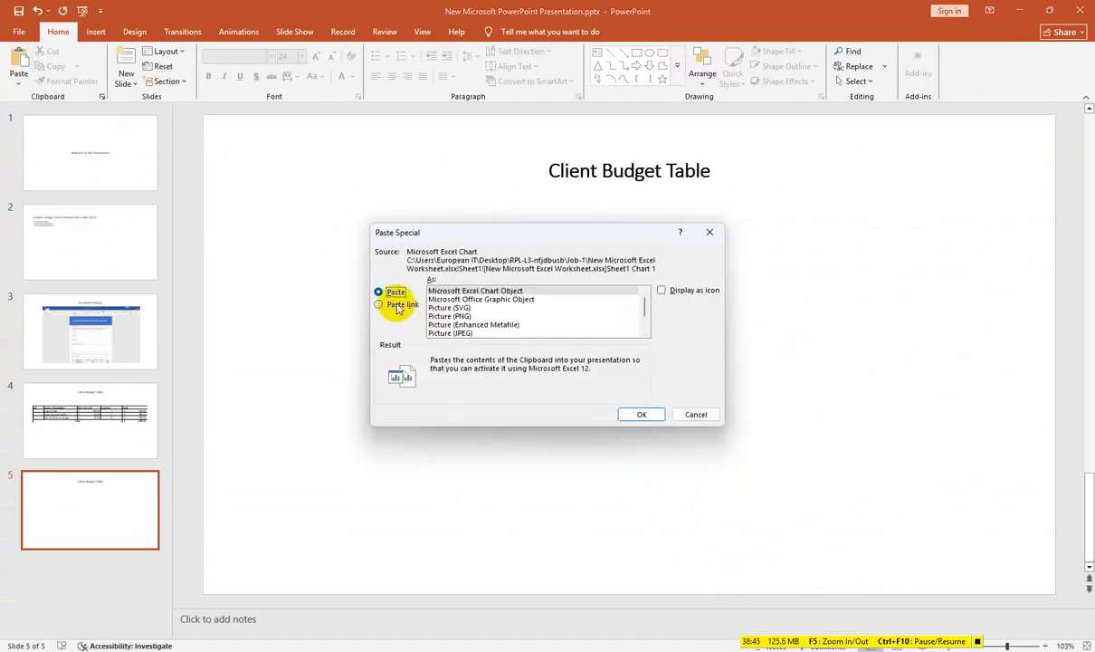
left_click(399, 304)
left_click(468, 295)
left_click(644, 415)
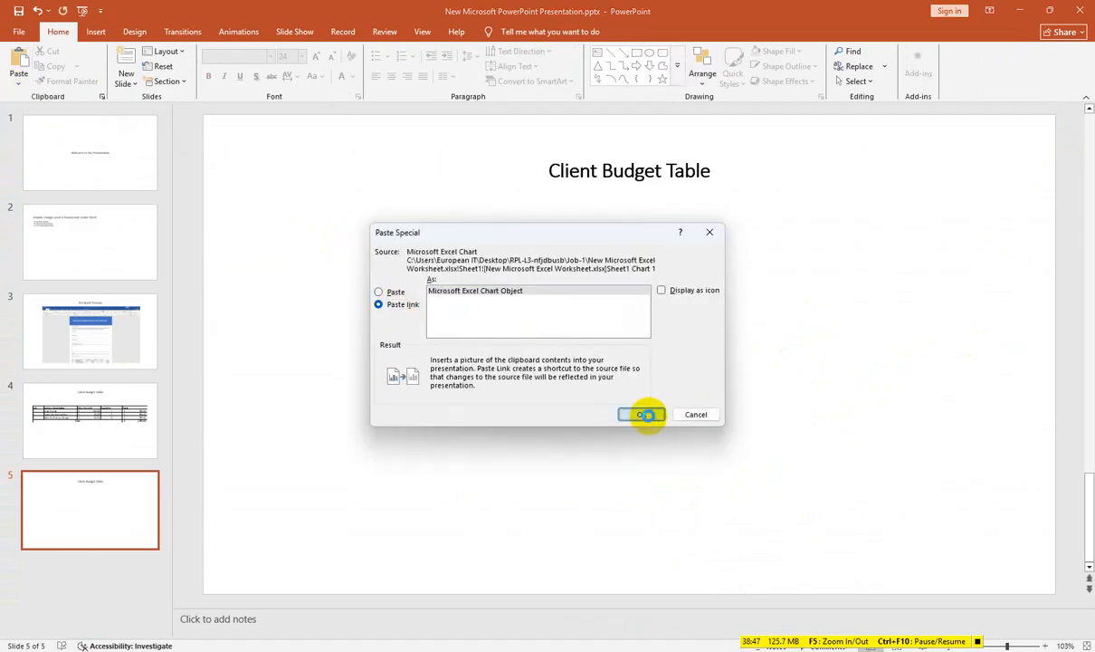
Step: Delete the "Client Budget Table" title and its placeholder from slide 5
left_click(648, 182)
key("Delete")
left_click(581, 312)
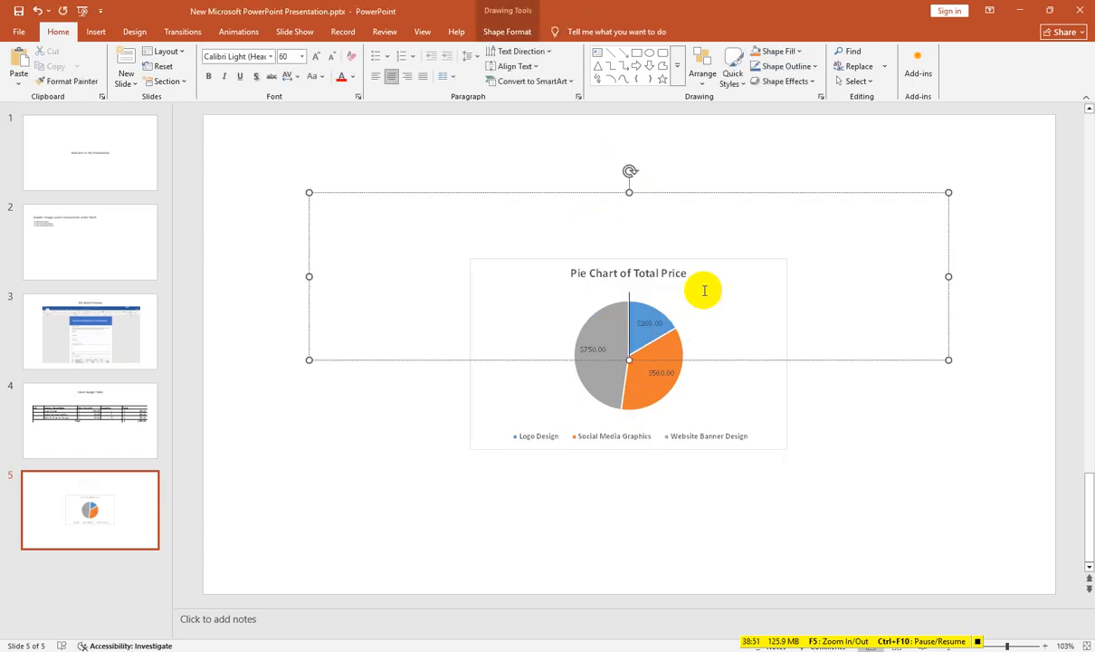
left_click(801, 193)
key("Delete")
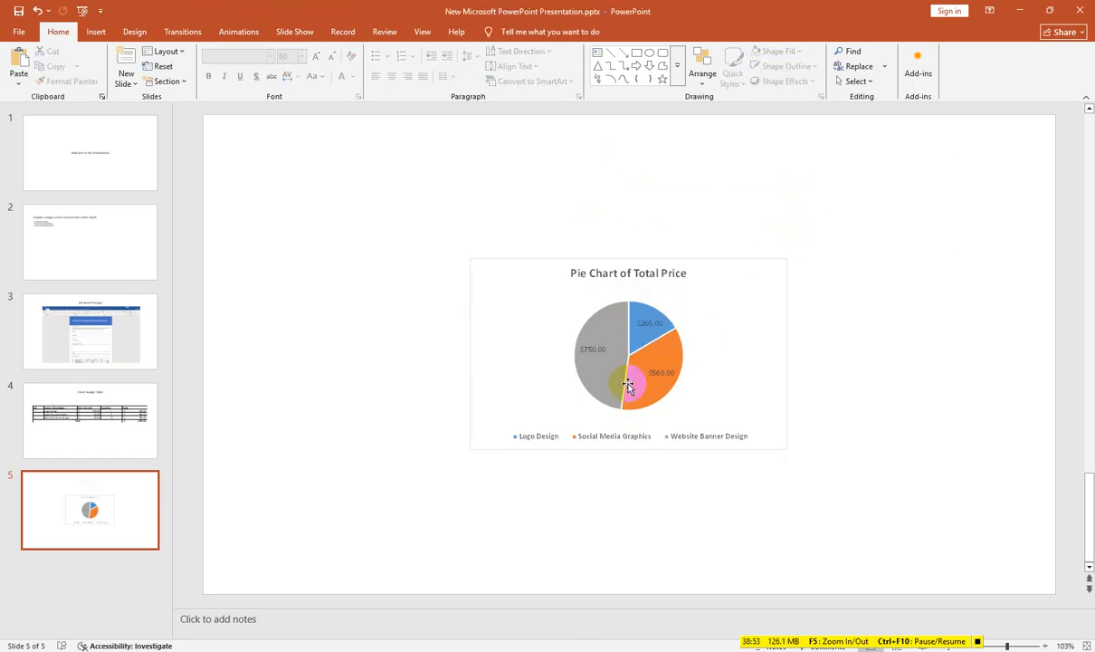
Step: Enlarge the linked pie chart to about 70 percent of the slide width and centre it on slide 5
left_click(629, 276)
left_click_drag(787, 256, 892, 151)
left_click_drag(470, 449, 367, 513)
left_click_drag(660, 362, 633, 375)
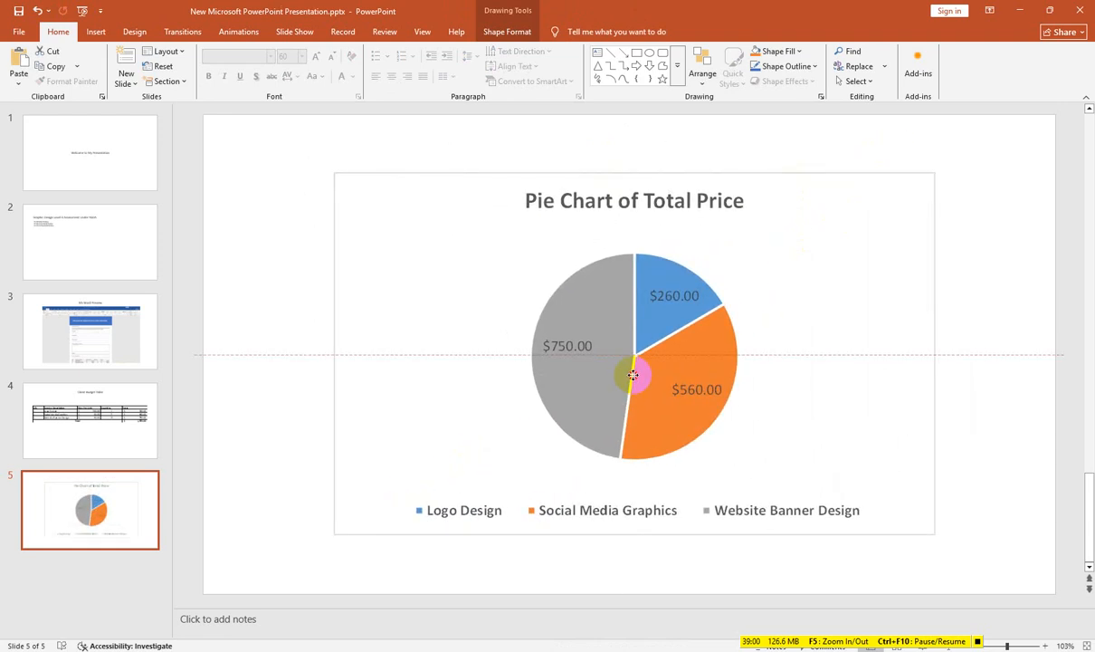
left_click(272, 464)
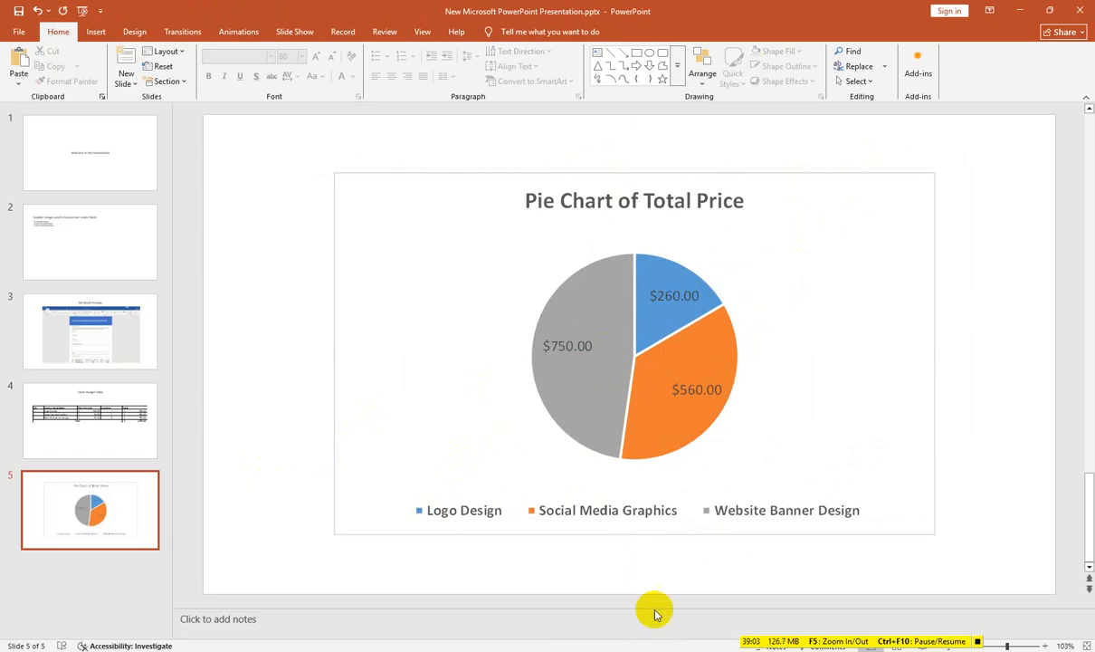
Step: Switch to the Excel workbook and set the Social Media Graphics quantity in H8 to 9
key("alt+Tab")
left_click(432, 475)
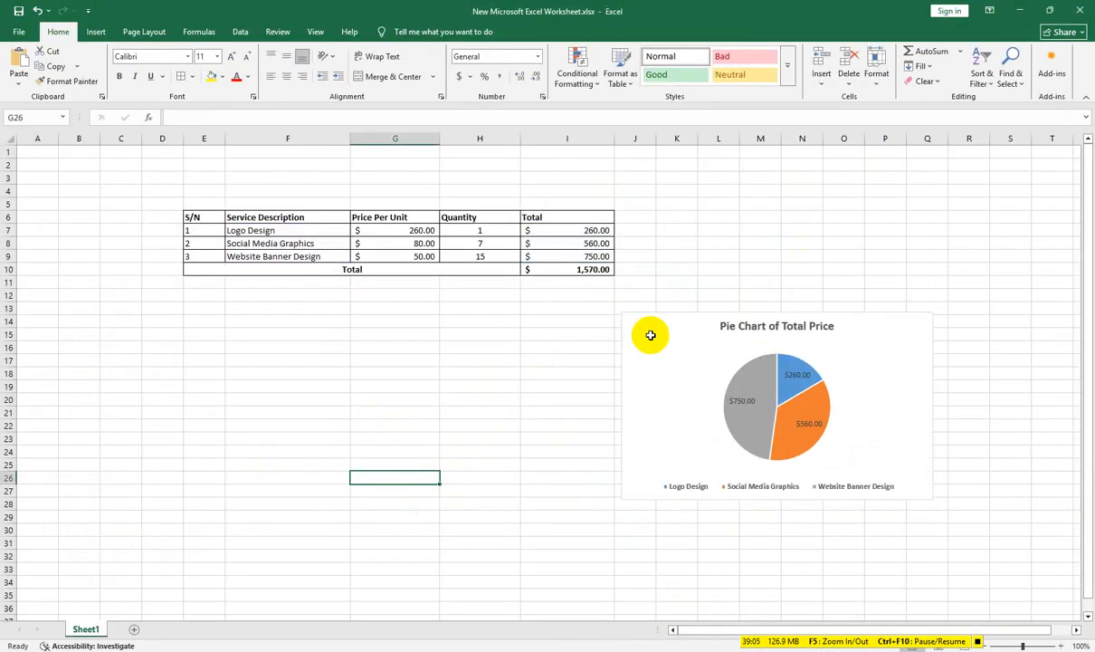
left_click(339, 318)
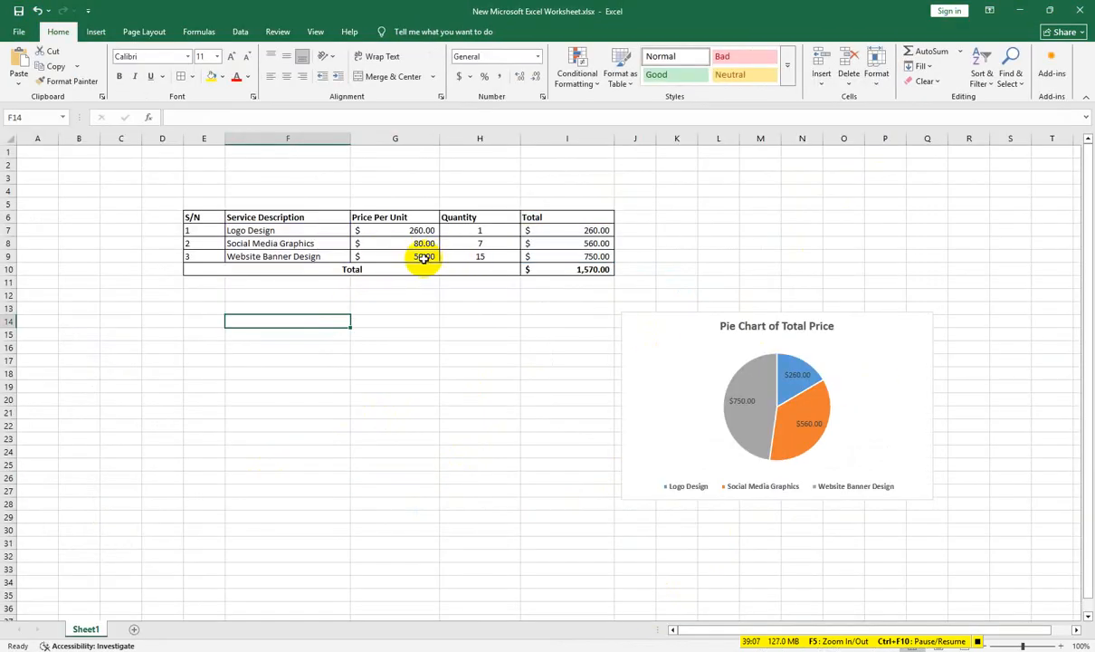
double_click(424, 243)
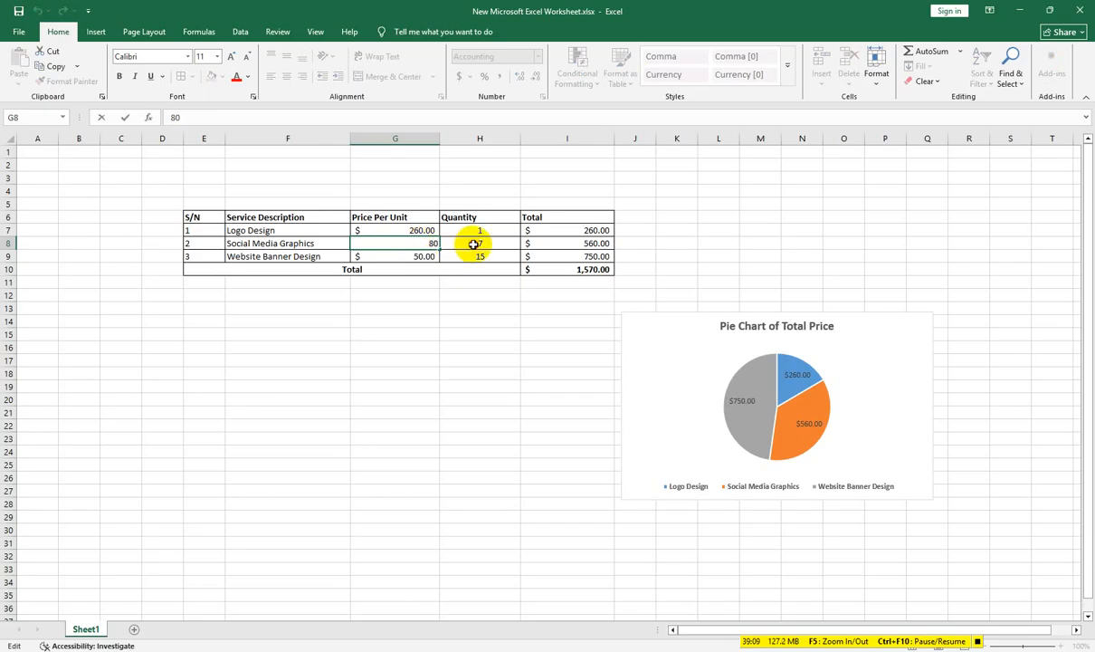
double_click(474, 244)
double_click(472, 248)
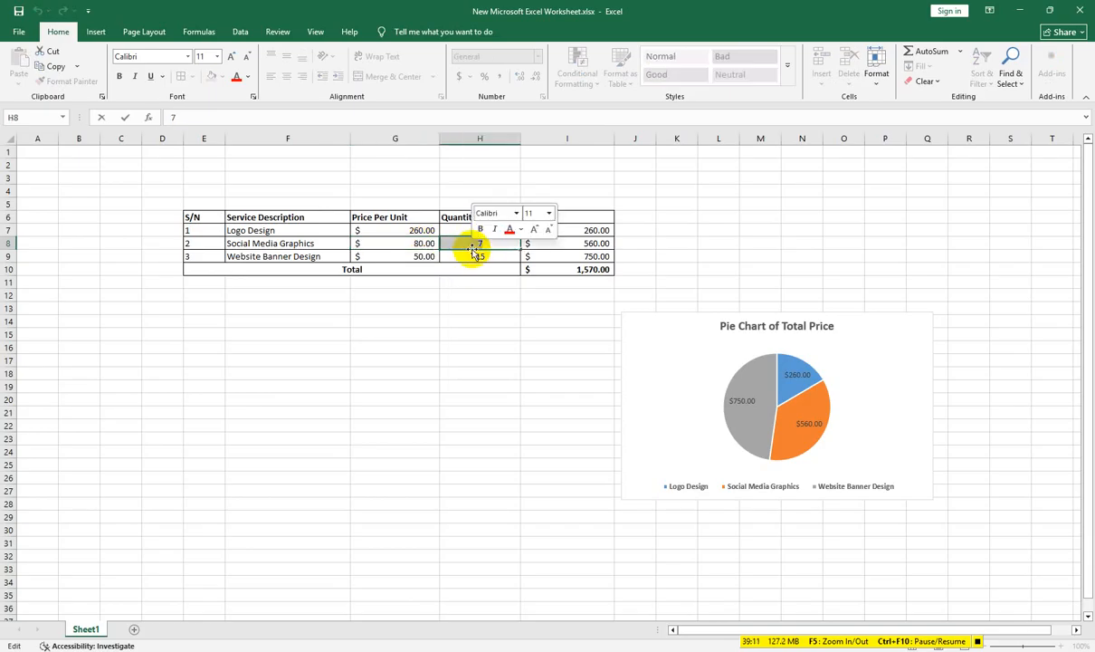
type("9")
key("Return")
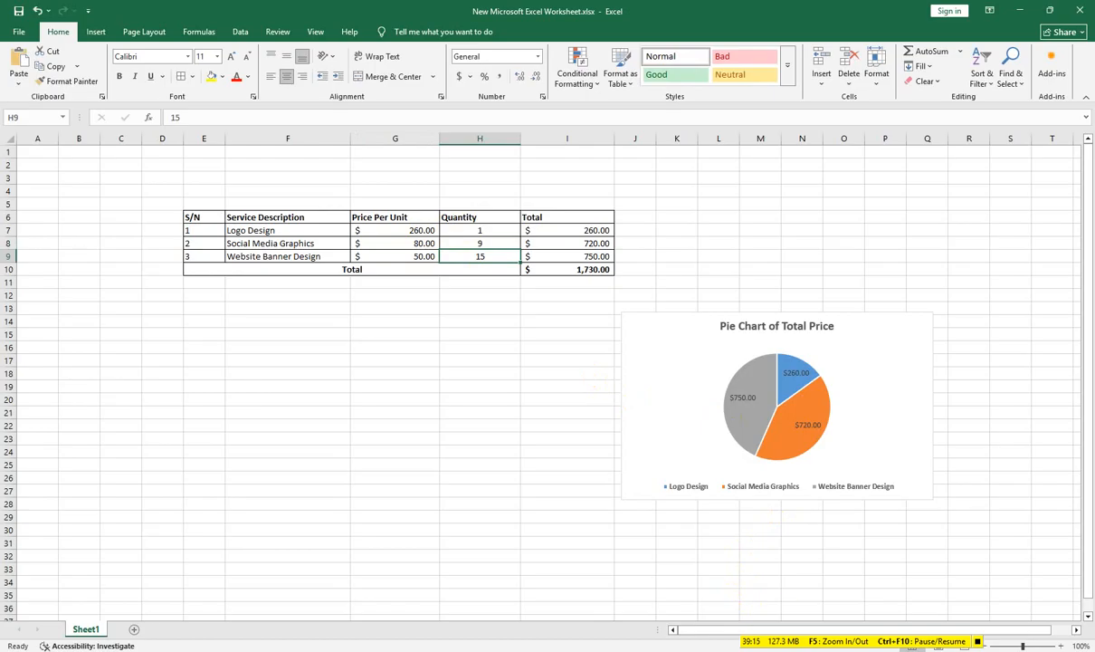
Step: Switch to the Word proposal and try to update the link of the budget table
key("alt+Tab")
key("alt+Tab")
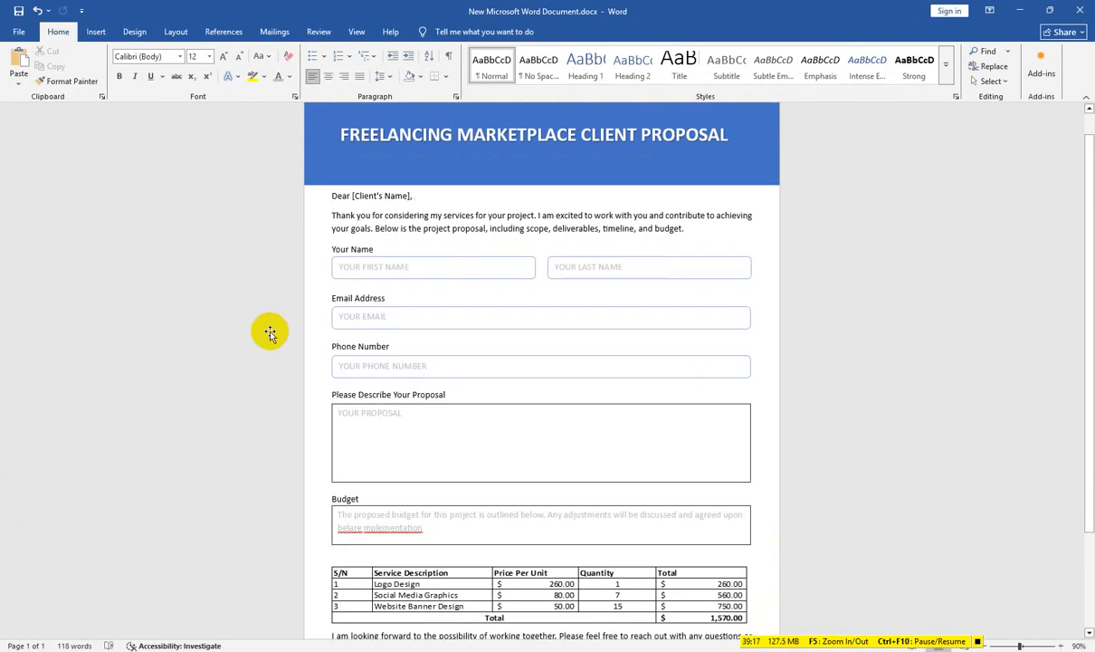
scroll(598, 293, "down", 3)
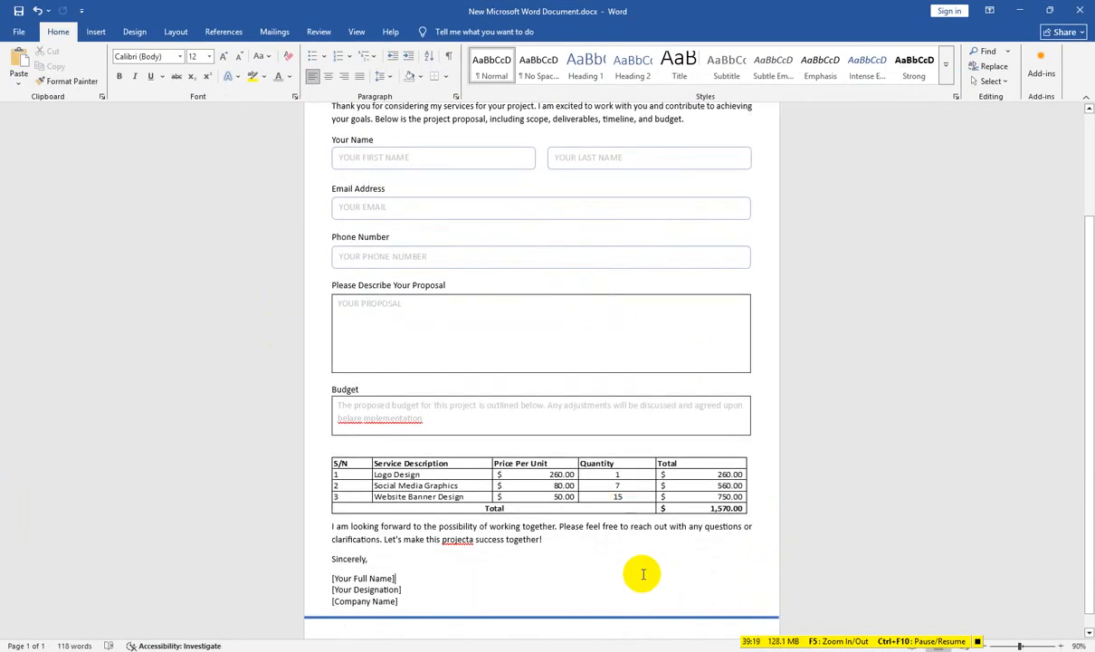
left_click(621, 488)
right_click(645, 497)
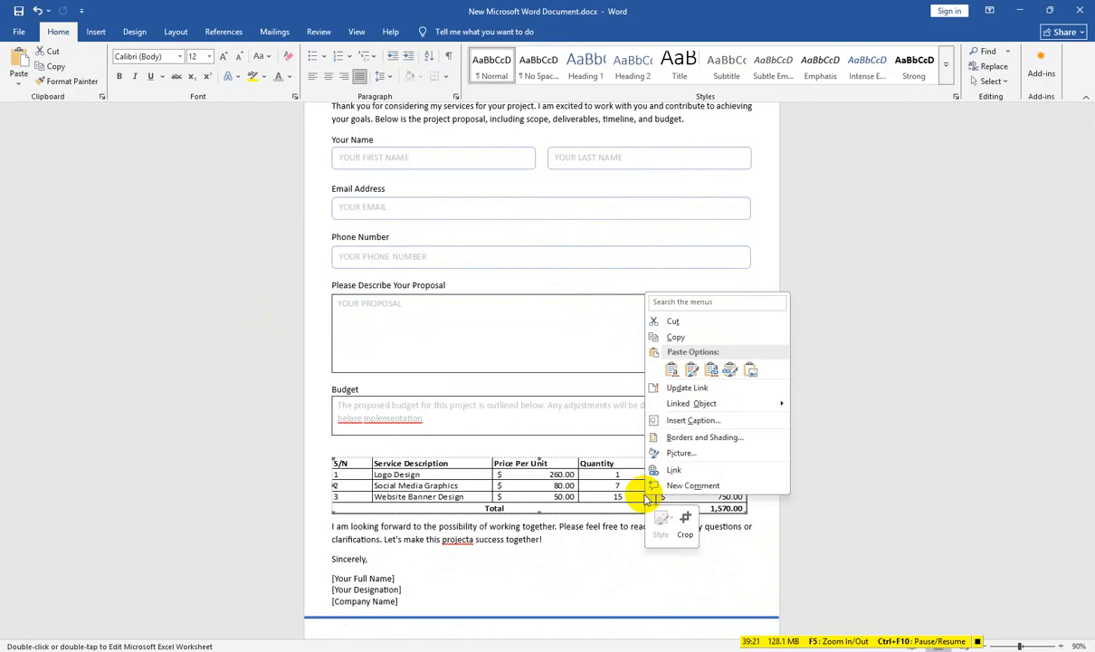
left_click(610, 559)
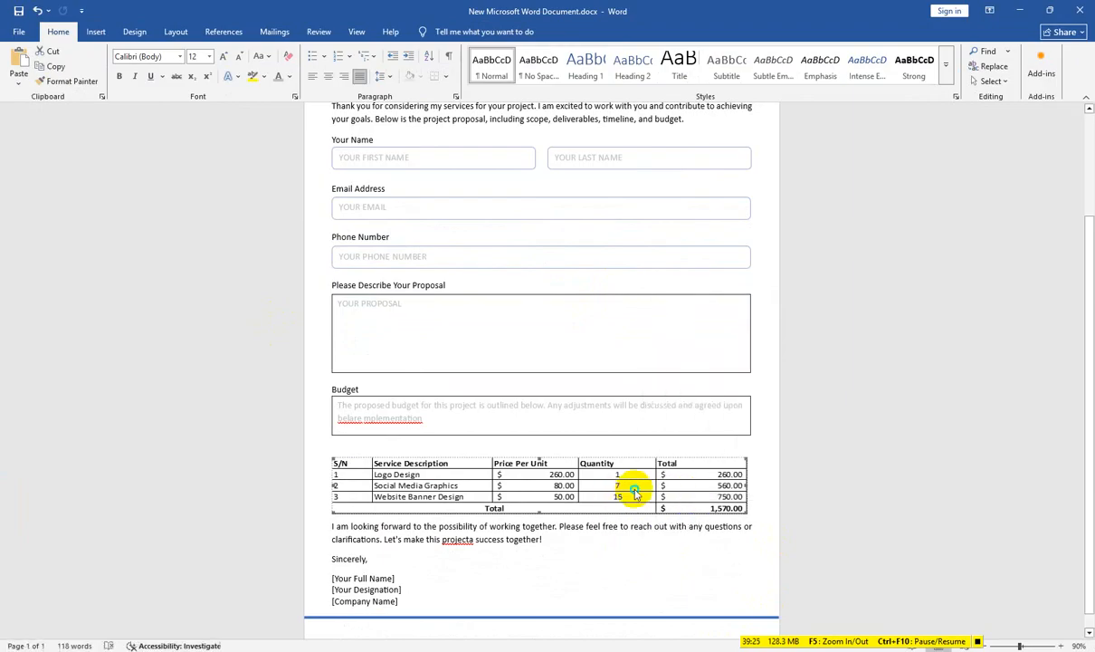
right_click(635, 491)
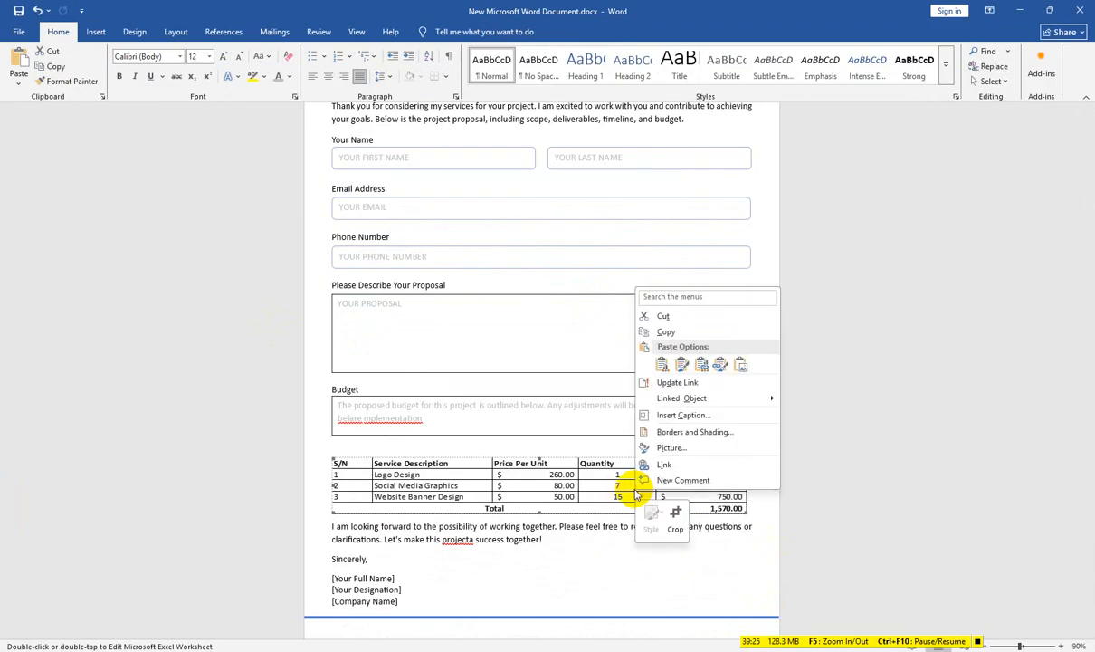
left_click(673, 383)
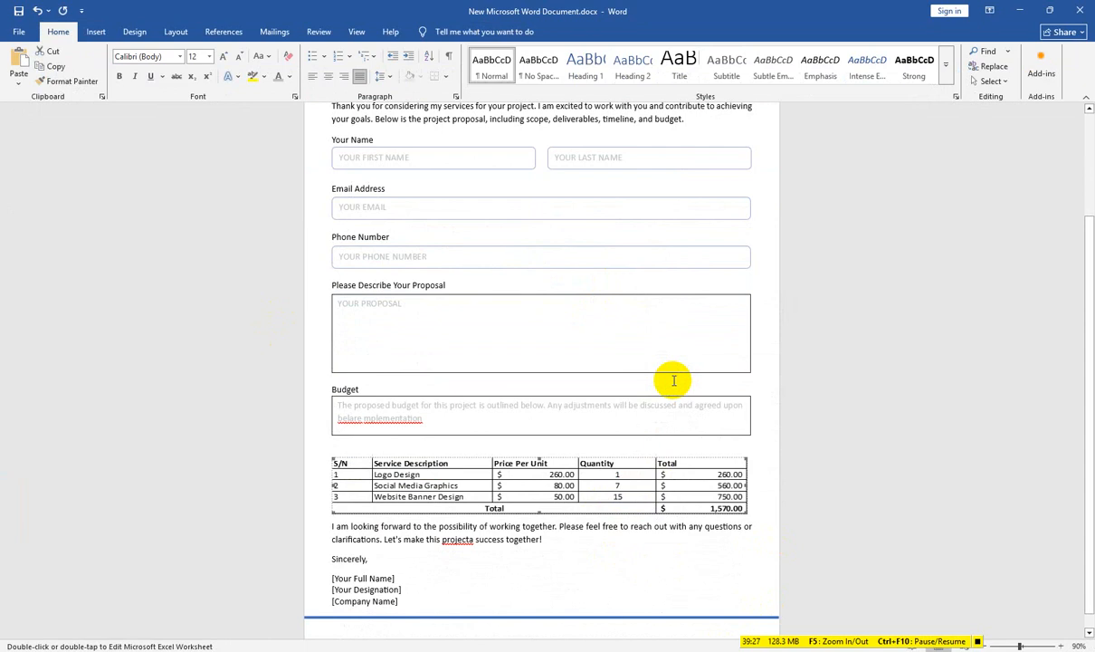
right_click(525, 497)
left_click(694, 602)
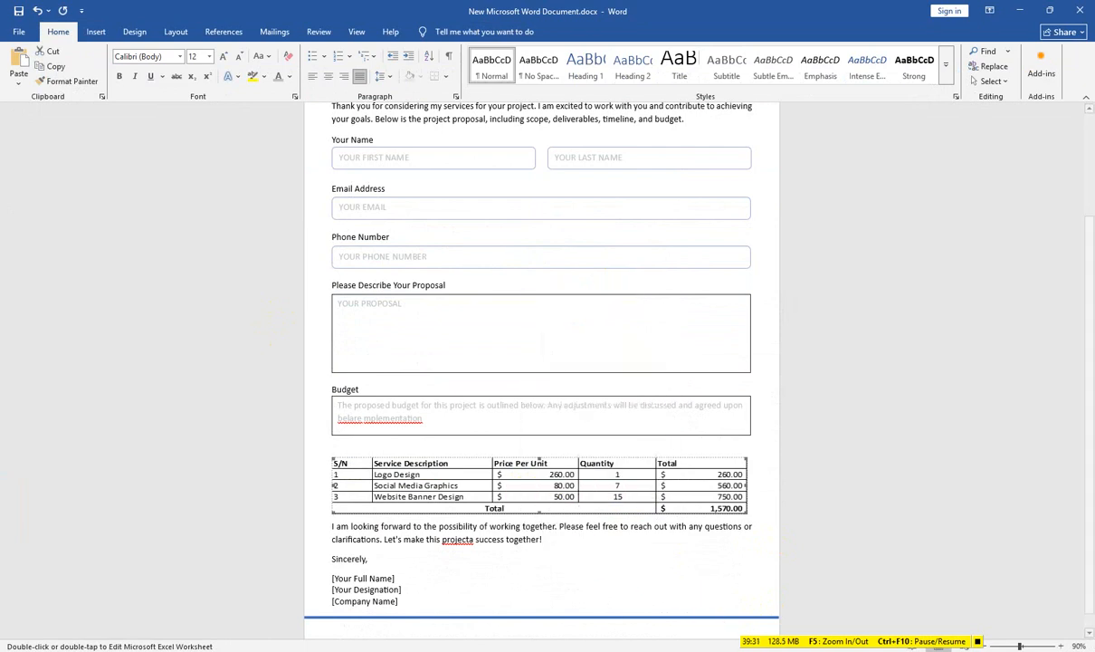
Step: Switch back to the Excel workbook and check the Social Media Graphics quantity in H8
left_click(801, 649)
left_click(330, 429)
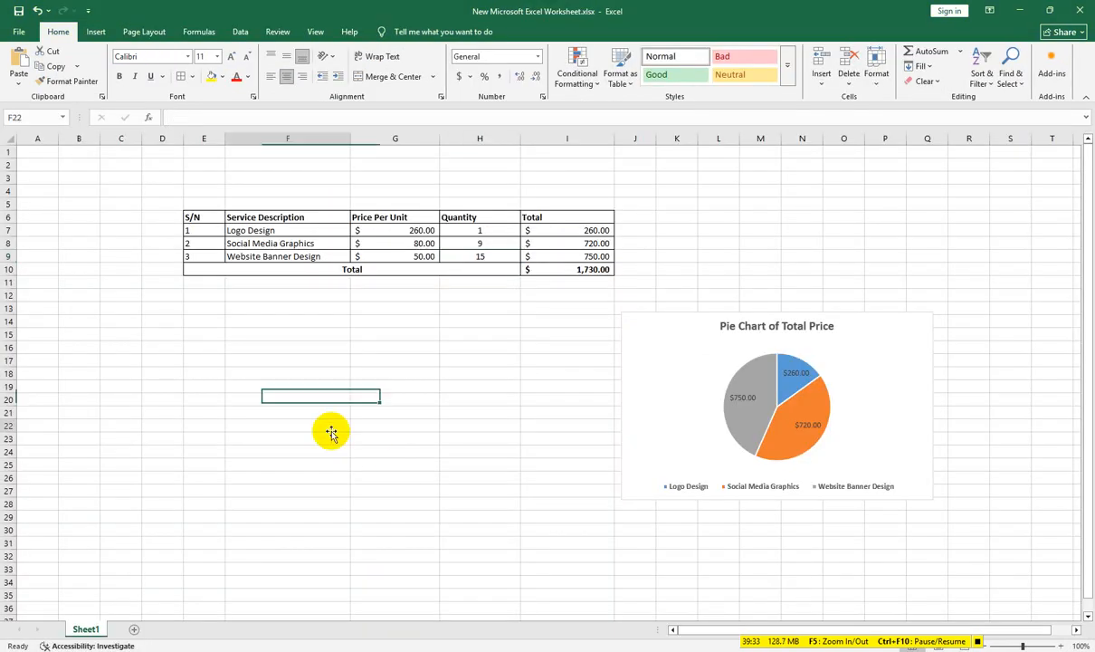
left_click(531, 333)
left_click(488, 240)
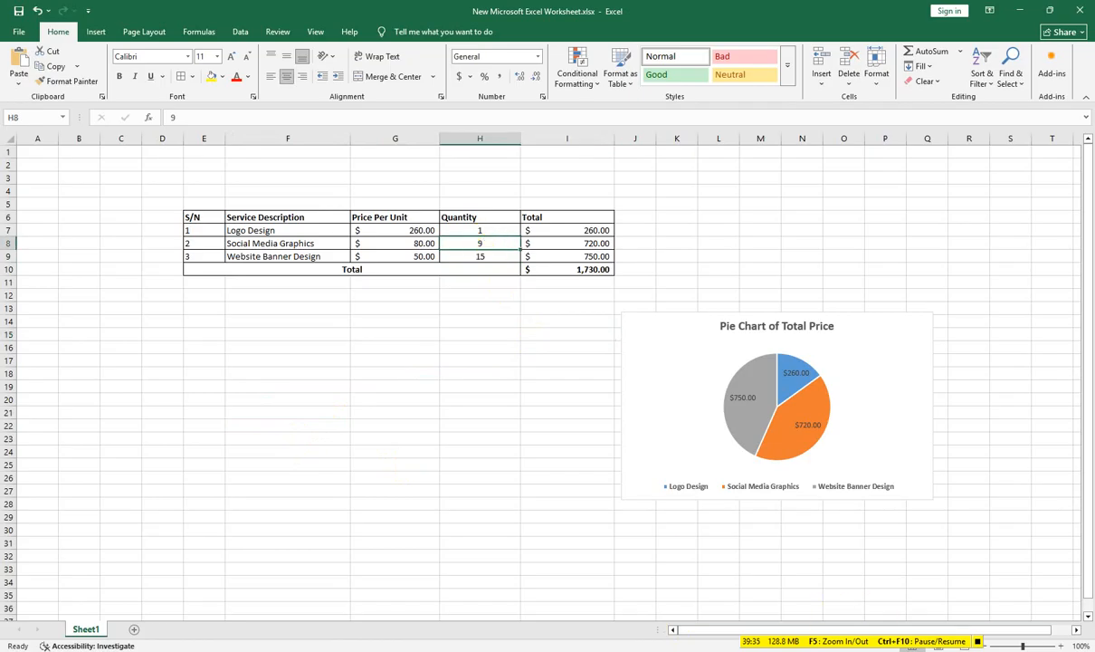
Step: Return to the Word proposal and run the link update on the budget table again
key("alt+Tab")
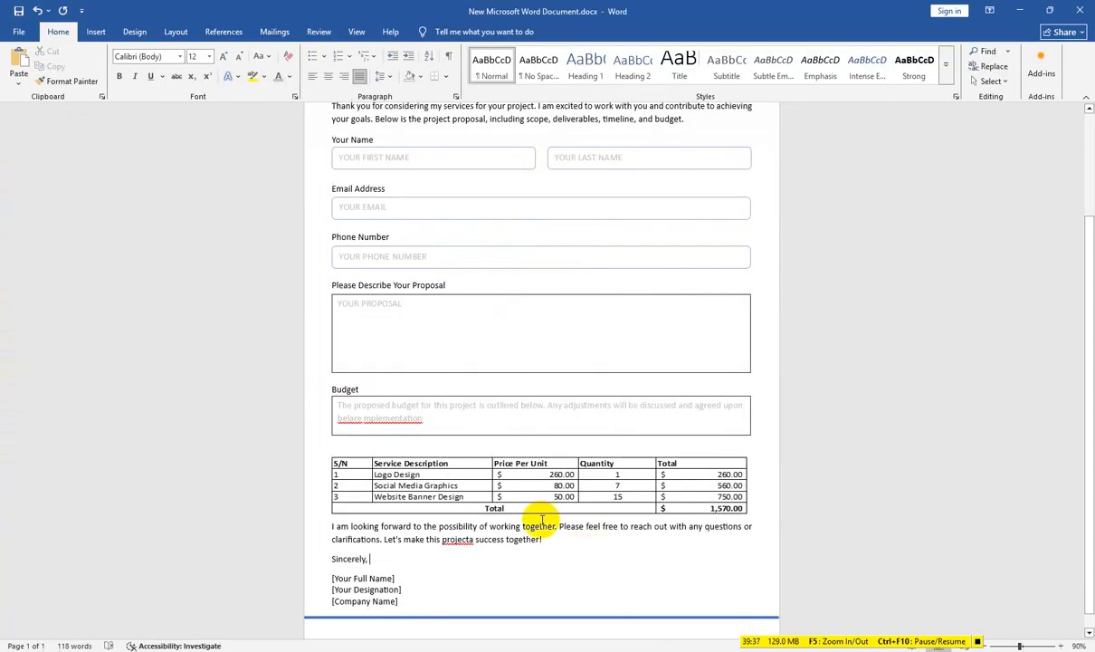
left_click(509, 469)
right_click(649, 486)
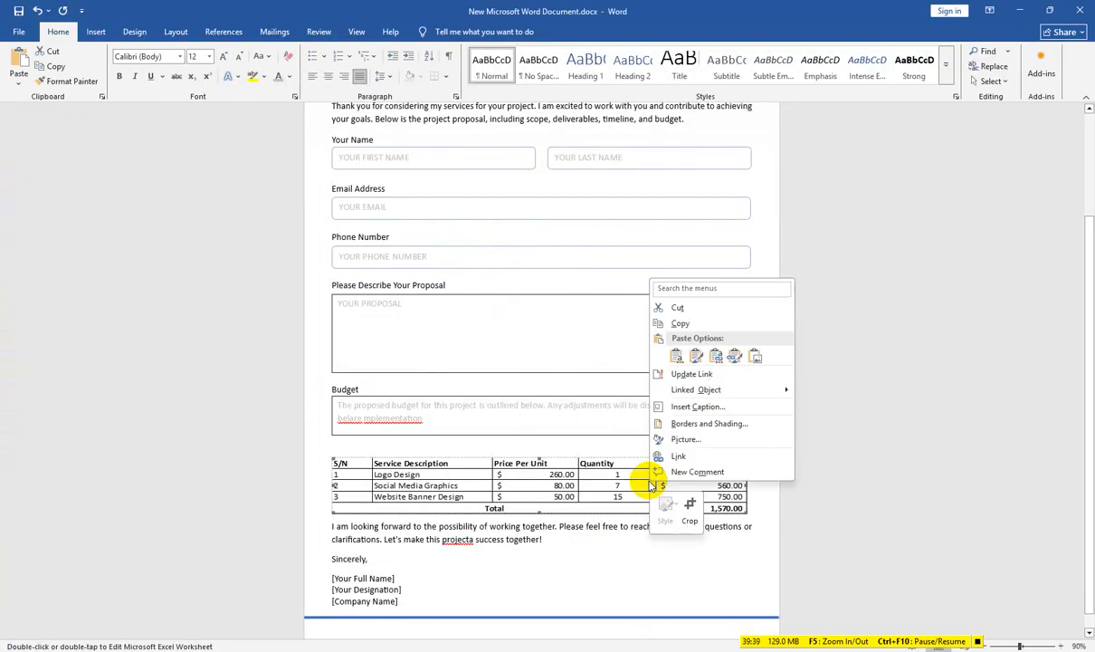
left_click(688, 378)
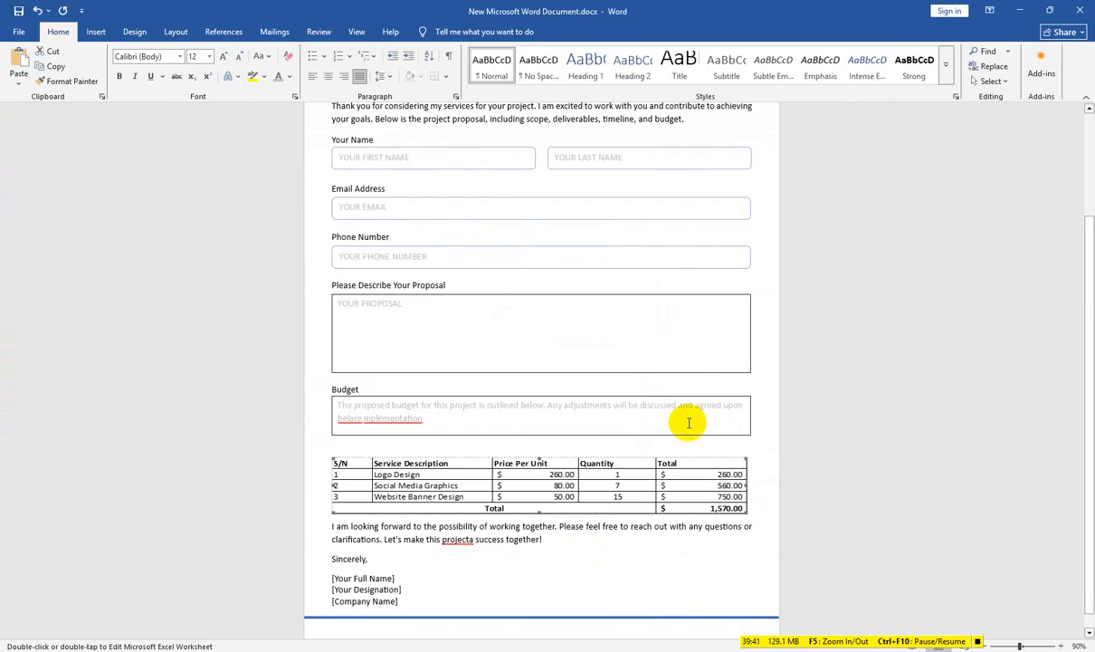
Step: Compare the budget table in the Excel workbook and Word proposal with the pie chart and Client Budget Table slides in PowerPoint
key("alt+Tab")
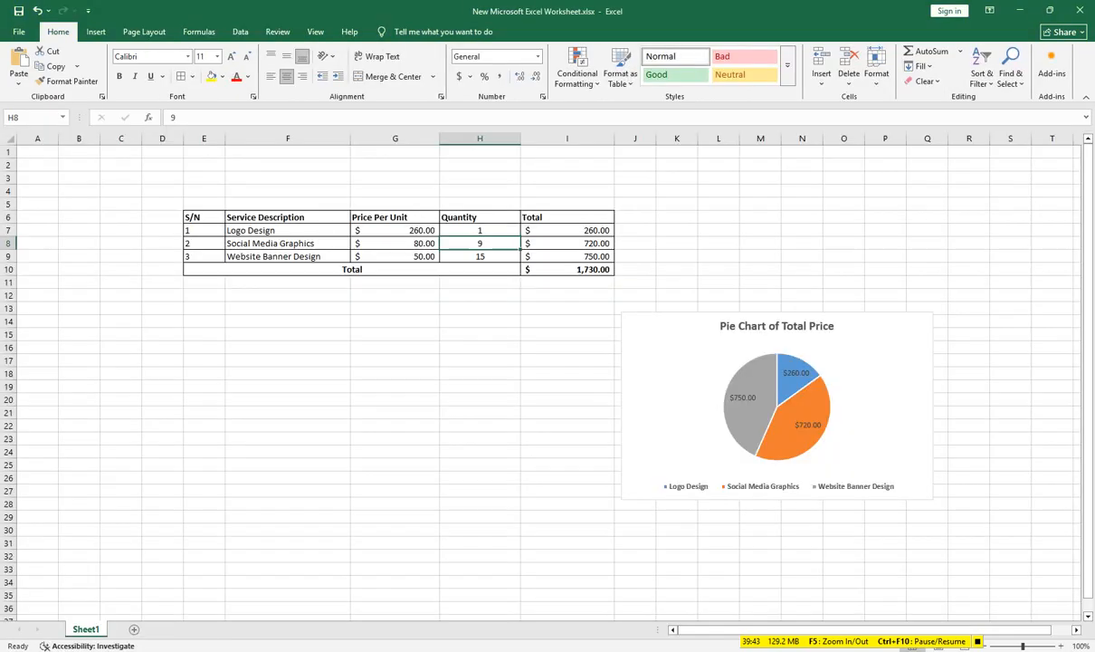
left_click(401, 459)
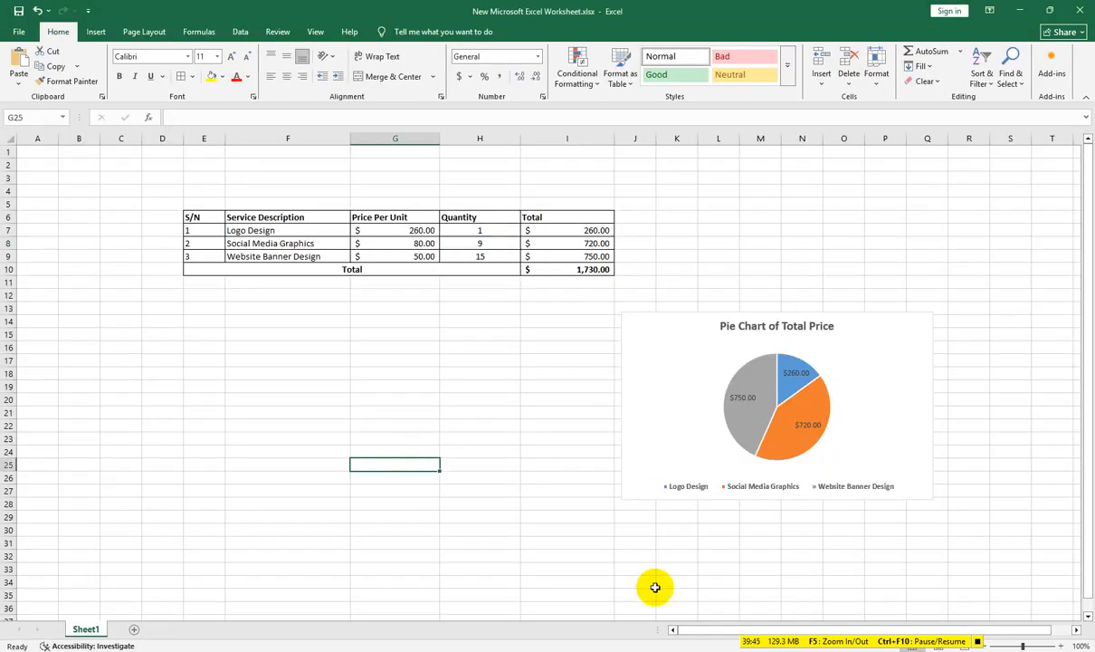
key("alt+Tab")
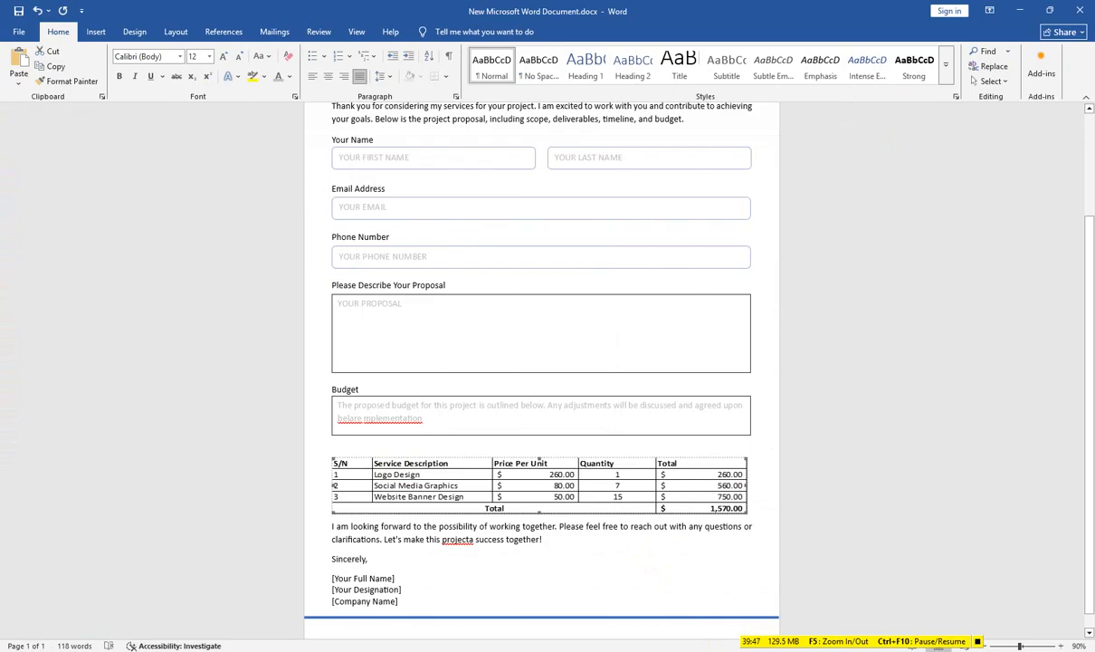
key("alt+Tab")
key("alt+Tab")
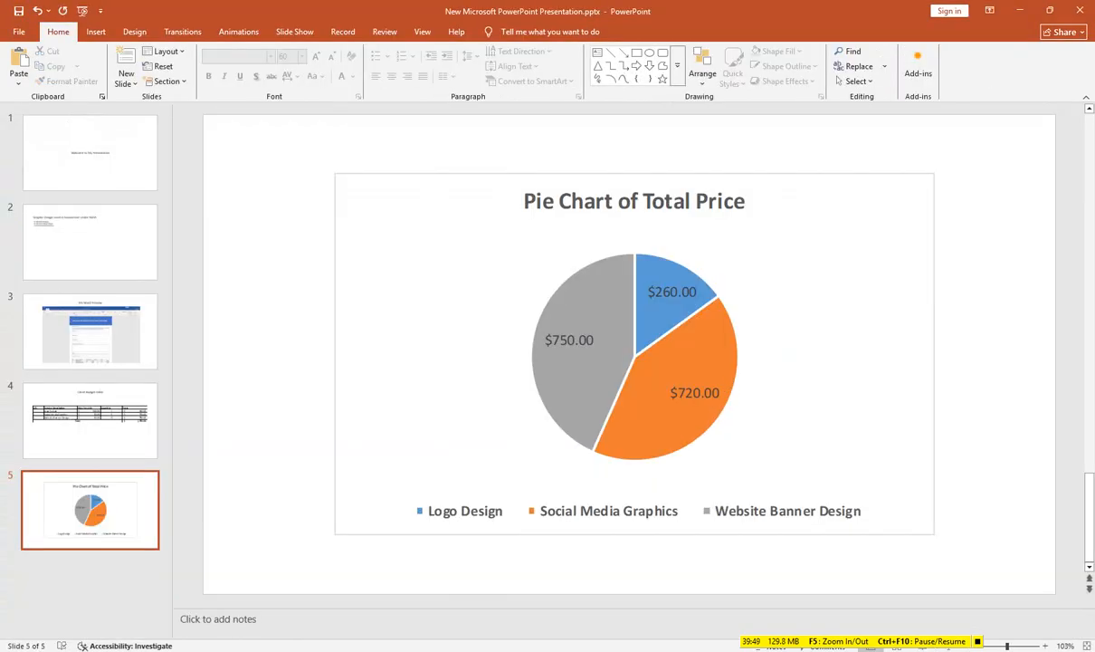
left_click(53, 409)
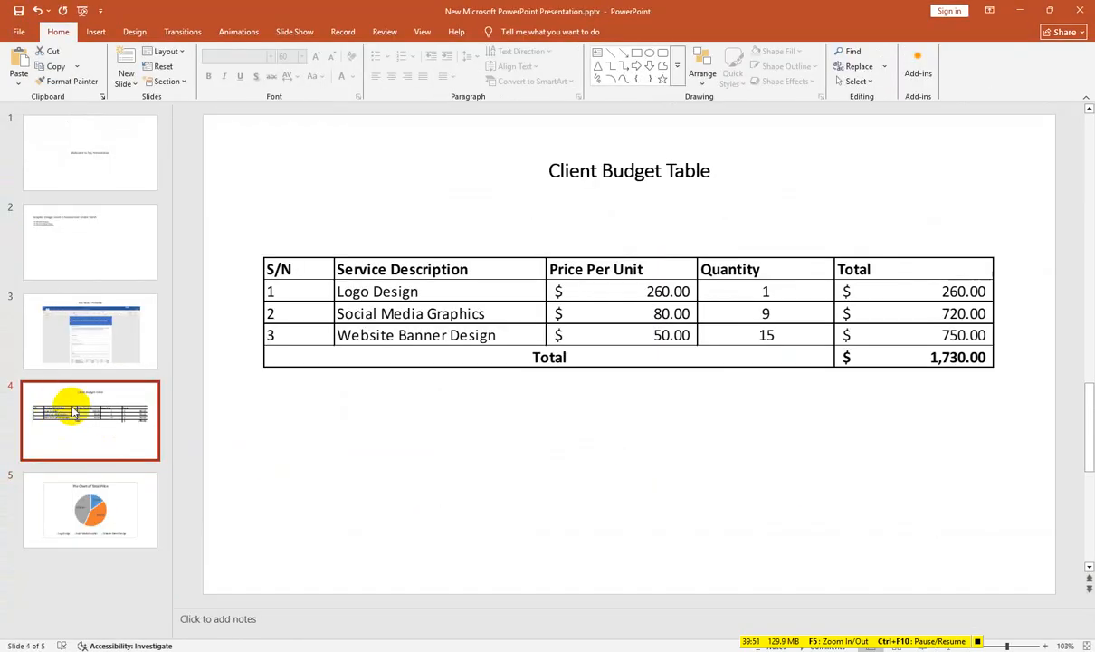
Step: Open the source worksheet of the Word proposal's linked budget table and compare it with the Word and PowerPoint copies
key("alt+Tab")
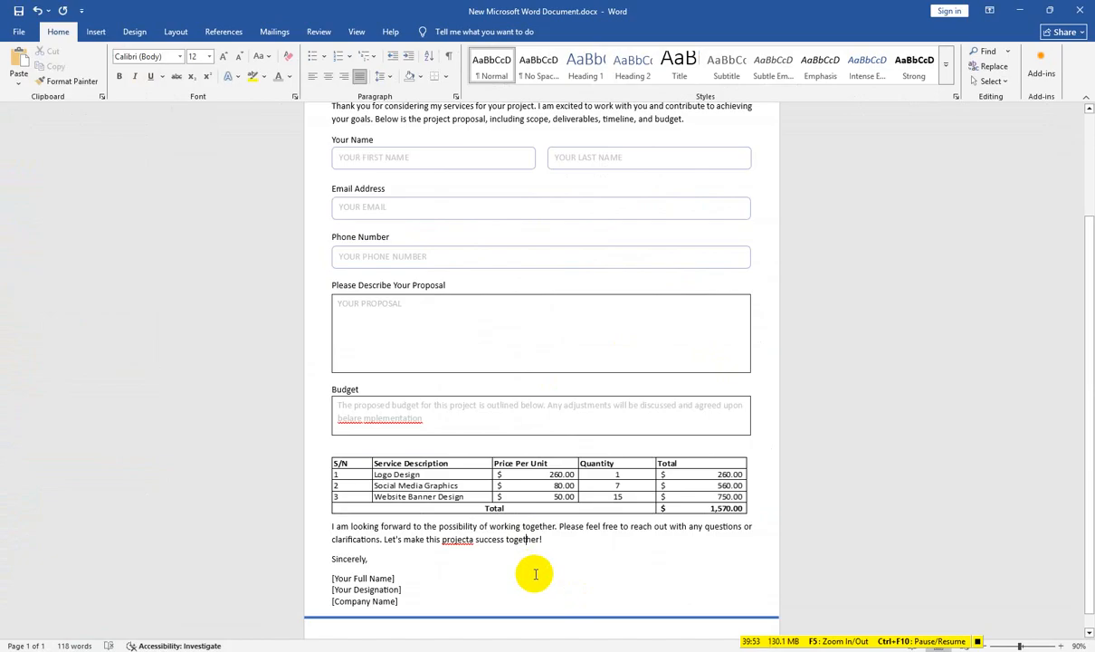
double_click(525, 484)
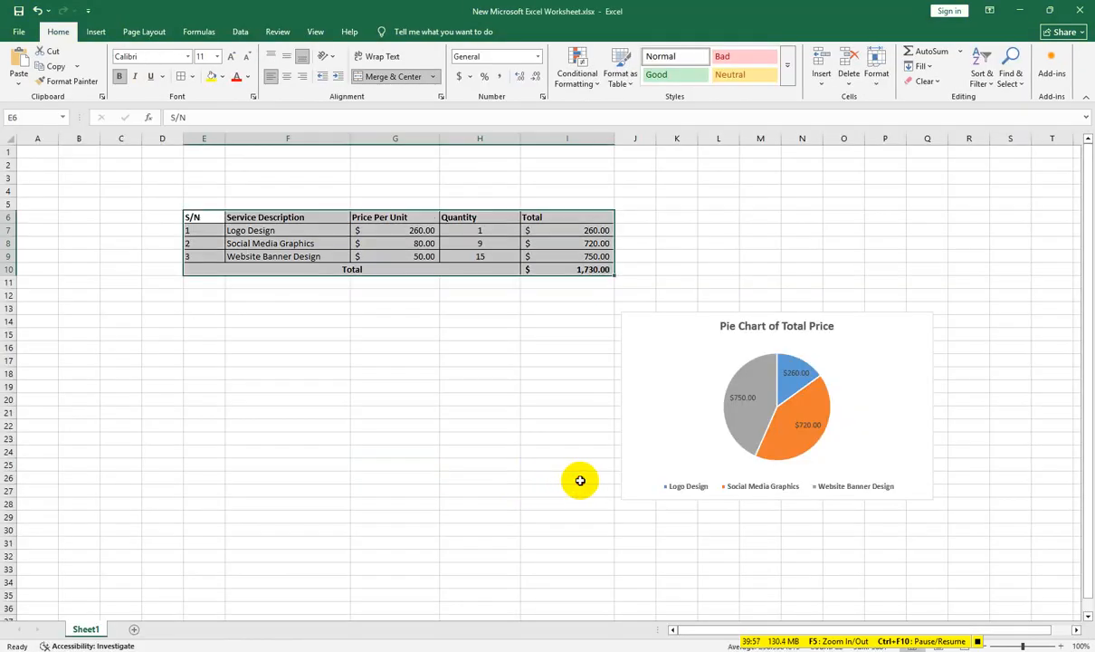
left_click(580, 480)
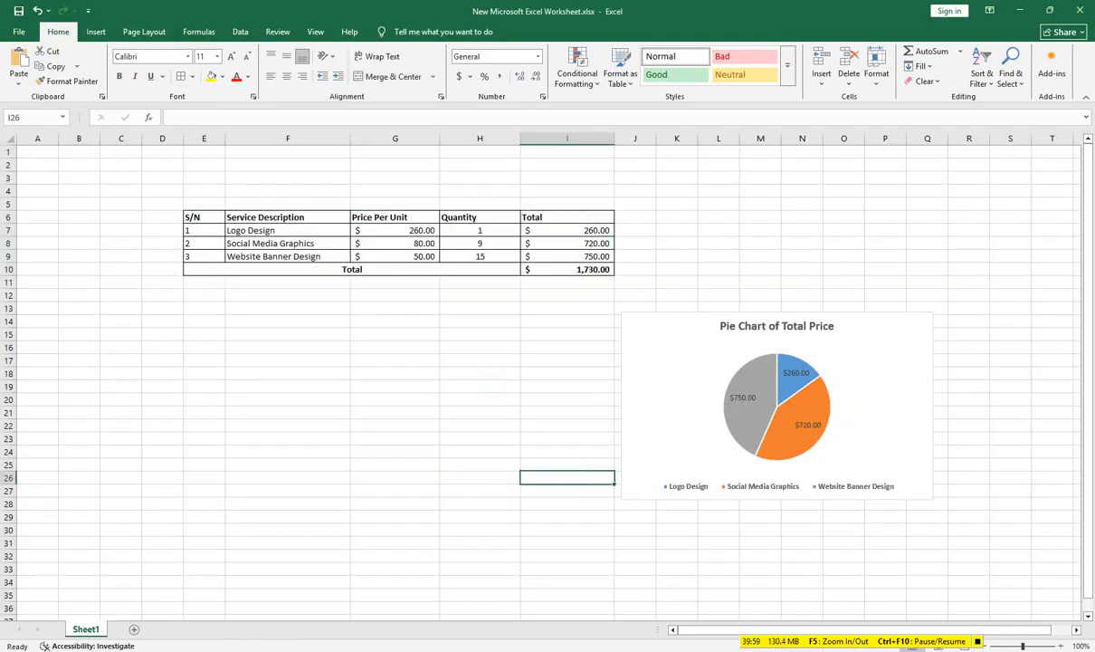
key("alt+Tab")
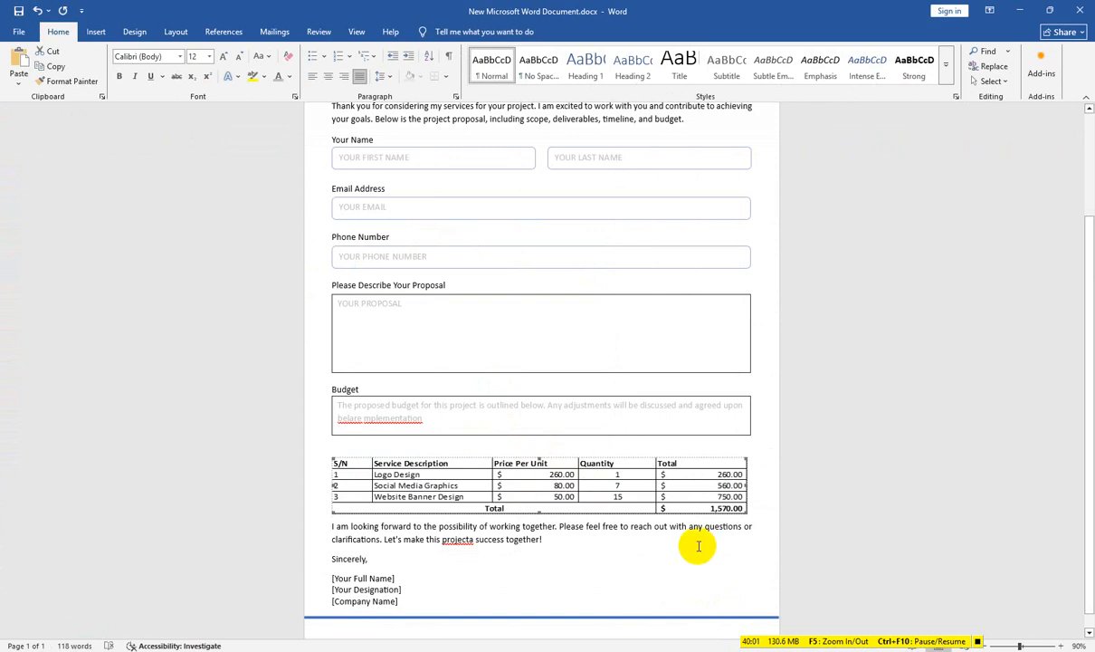
key("alt+Tab")
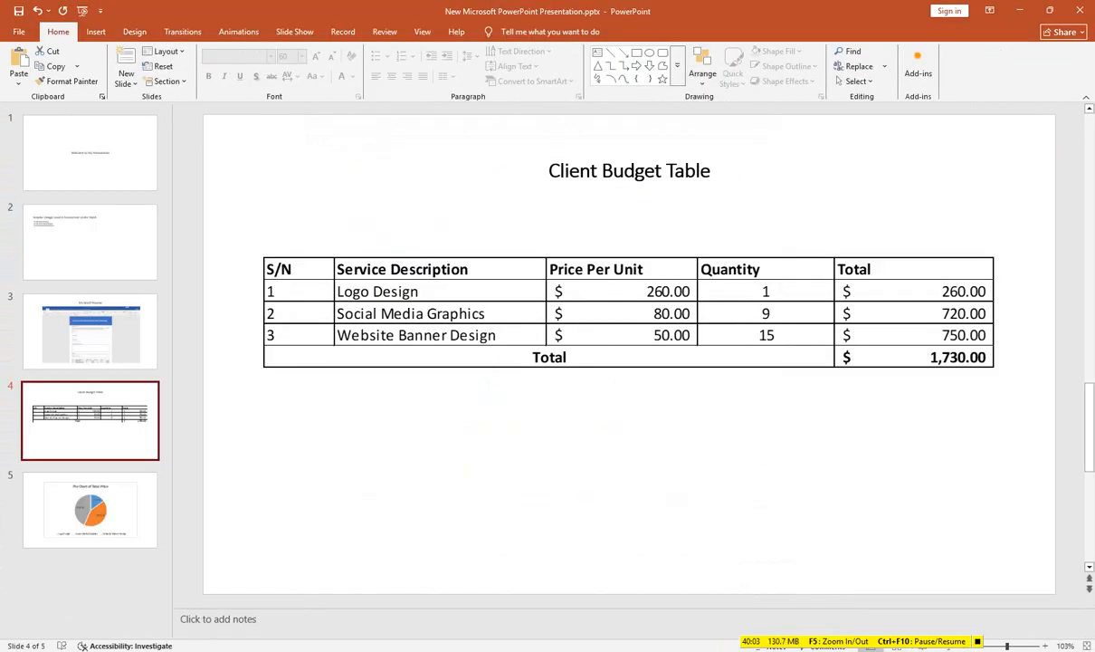
key("alt+Tab")
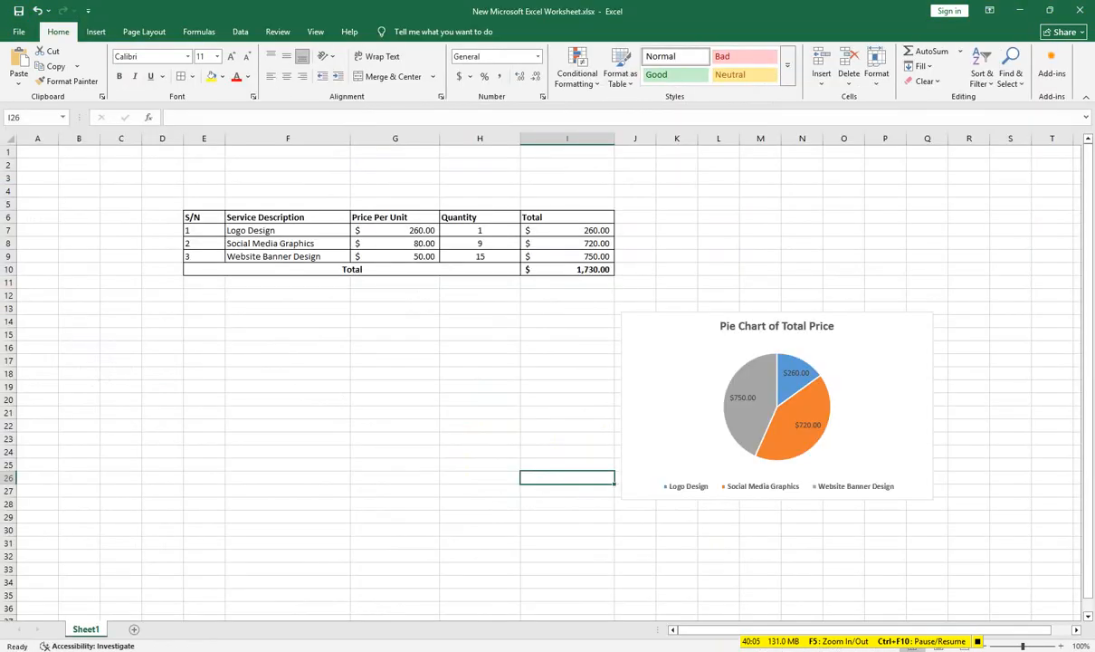
Step: Reopen the source worksheet from the Word proposal's budget table and set the Website Banner Design quantity in H9 to 20
left_click(735, 651)
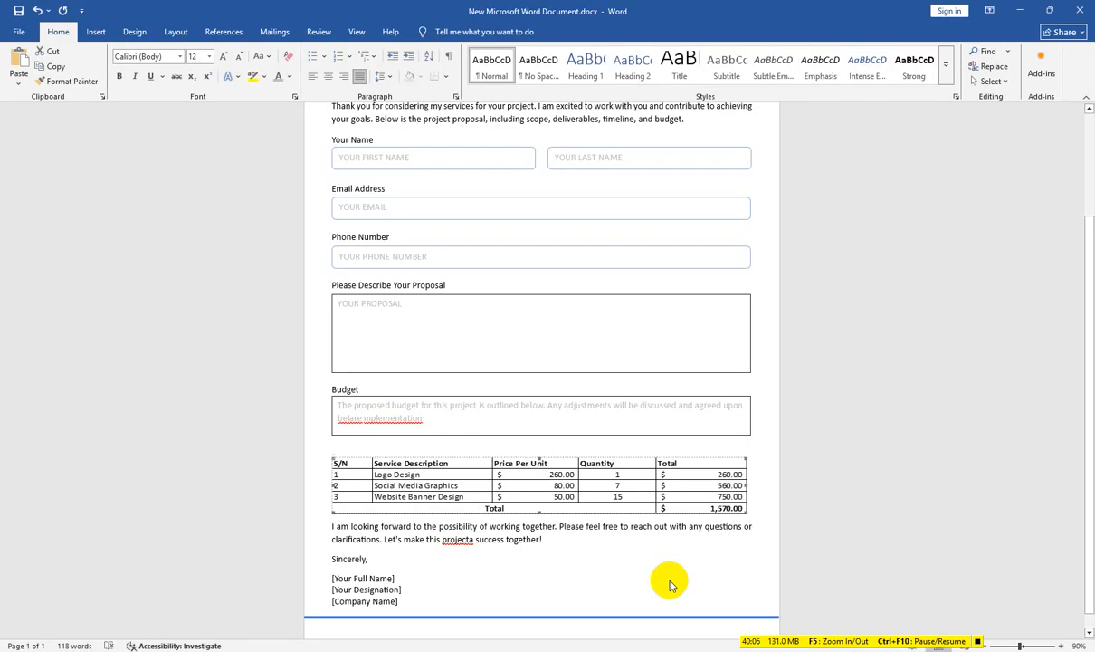
double_click(557, 487)
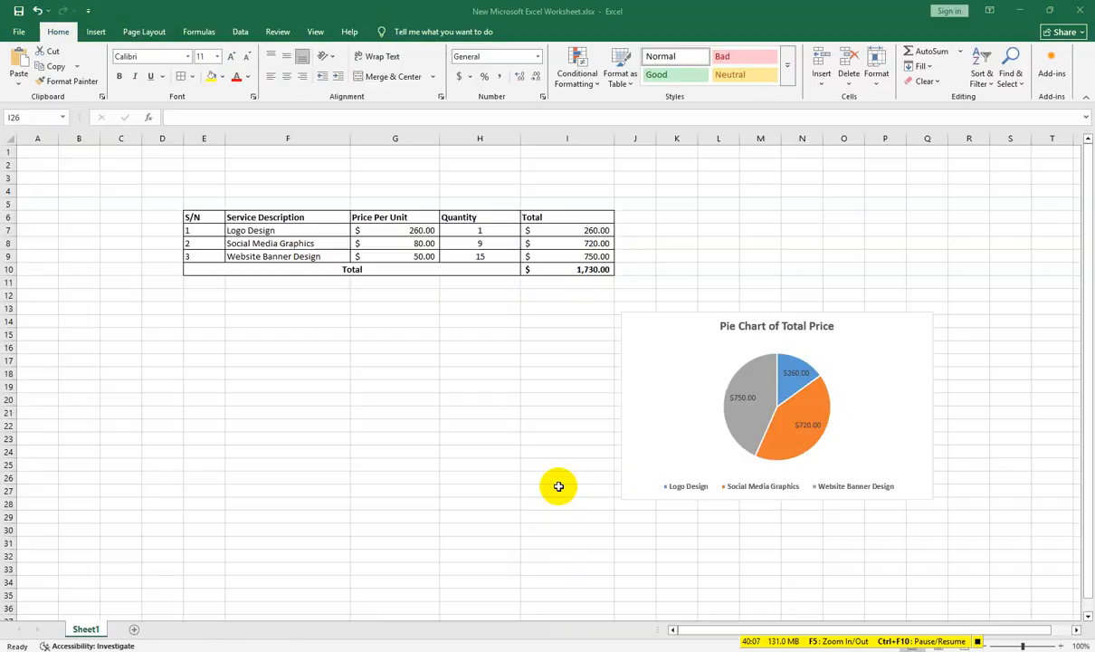
left_click(474, 361)
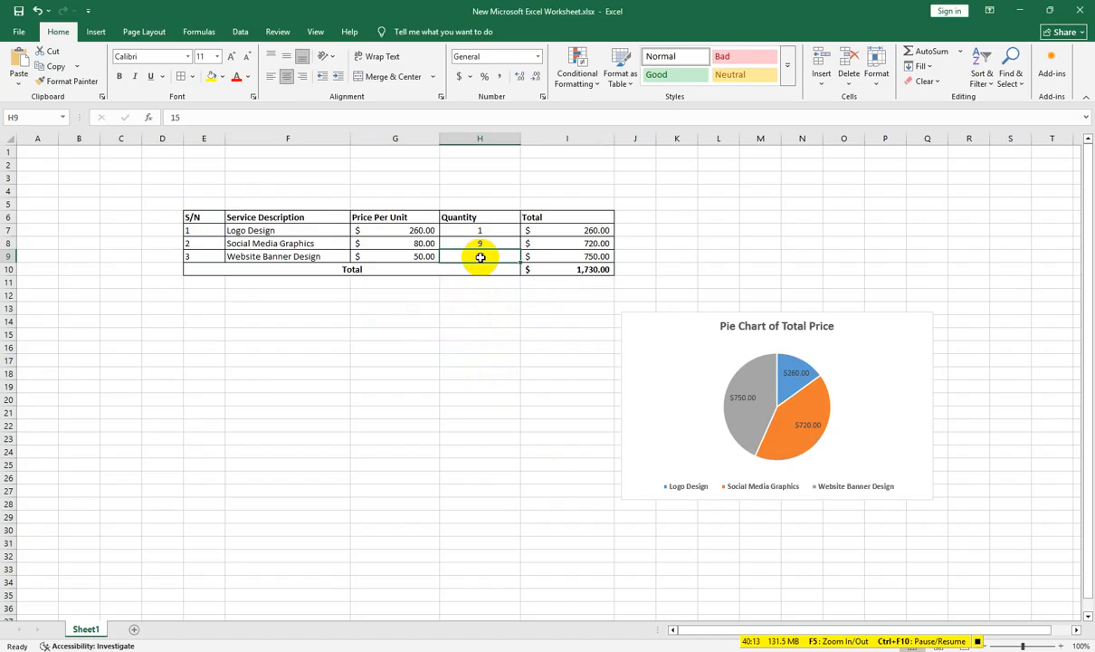
type("20")
key("Return")
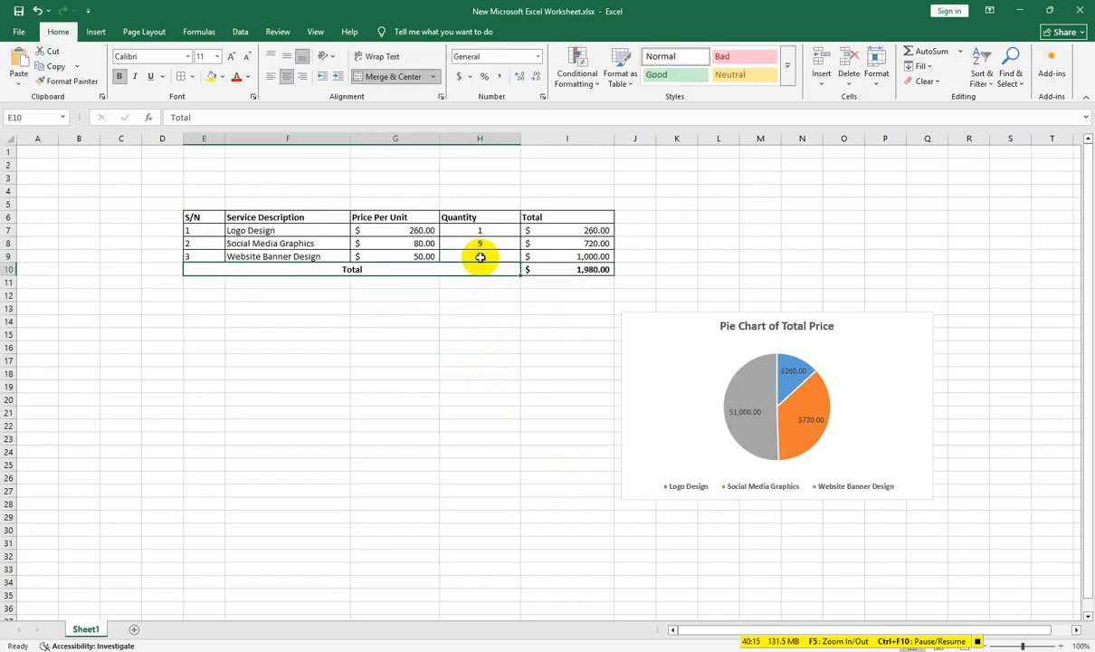
left_click(642, 593)
Step: Switch to the Word proposal and try repeatedly to update the linked budget table from the workbook
left_click(711, 651)
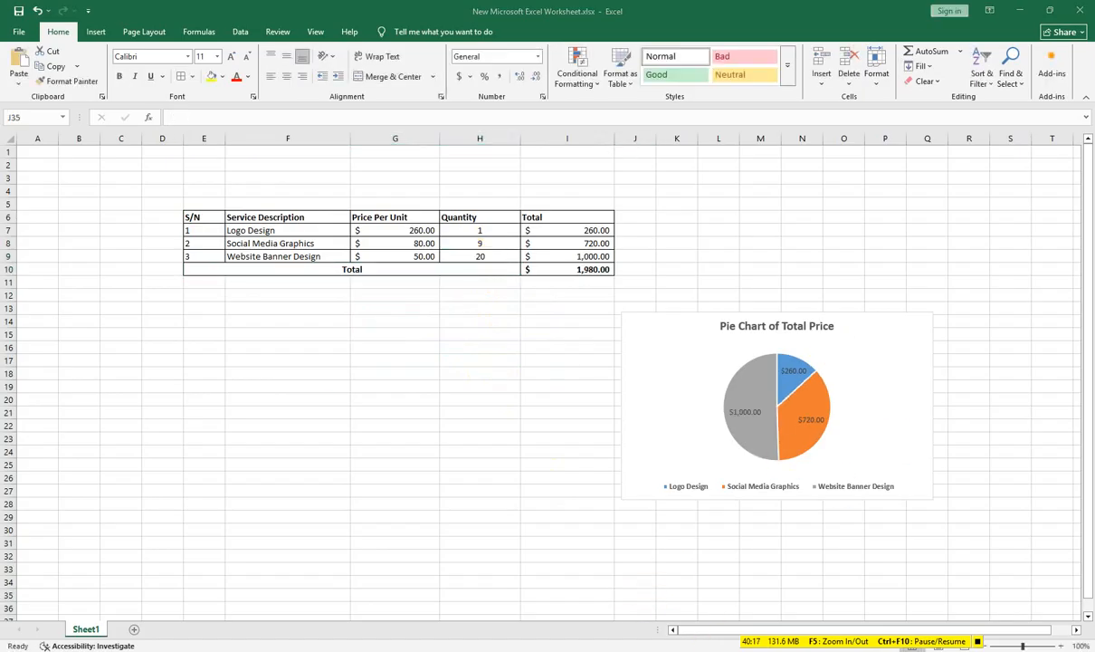
right_click(568, 479)
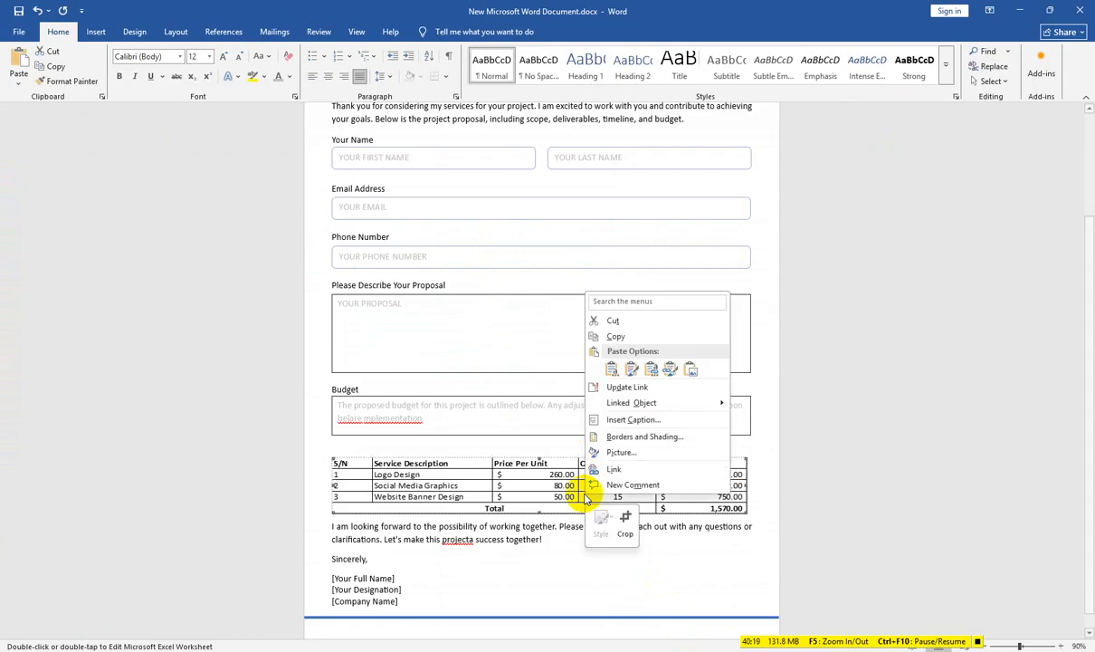
left_click(631, 389)
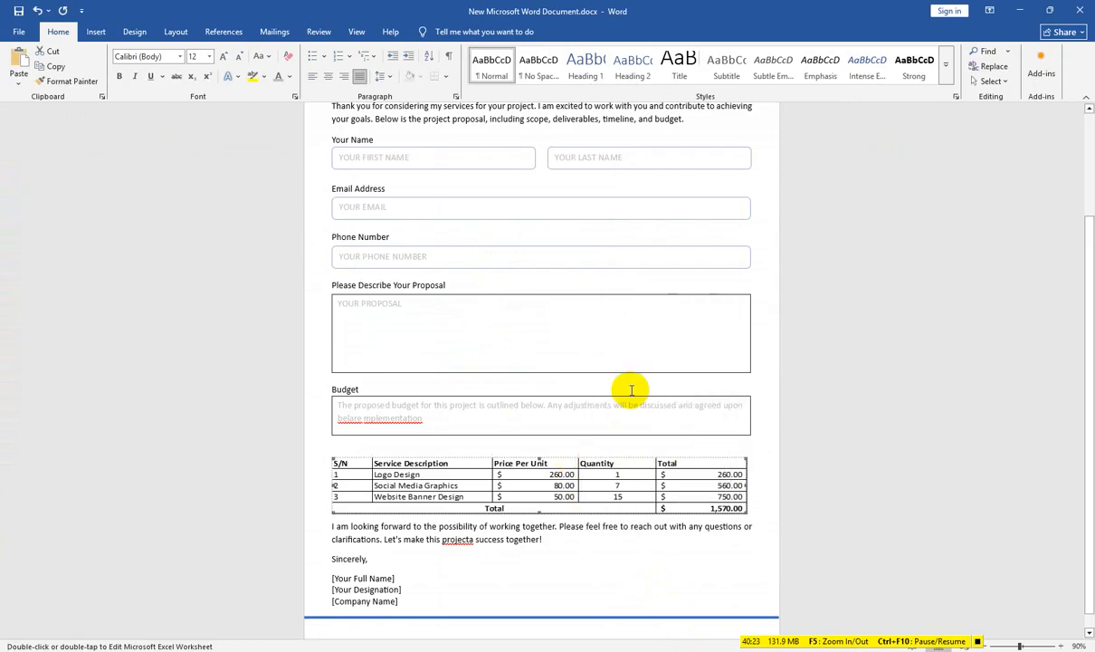
right_click(434, 463)
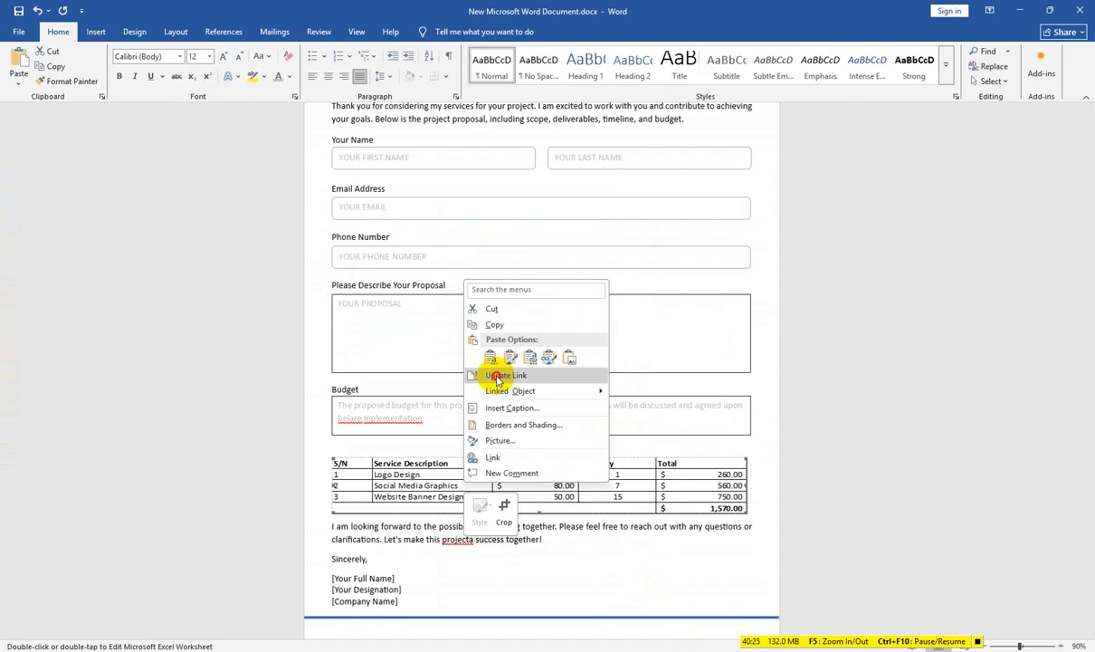
left_click(497, 380)
right_click(420, 484)
left_click(431, 382)
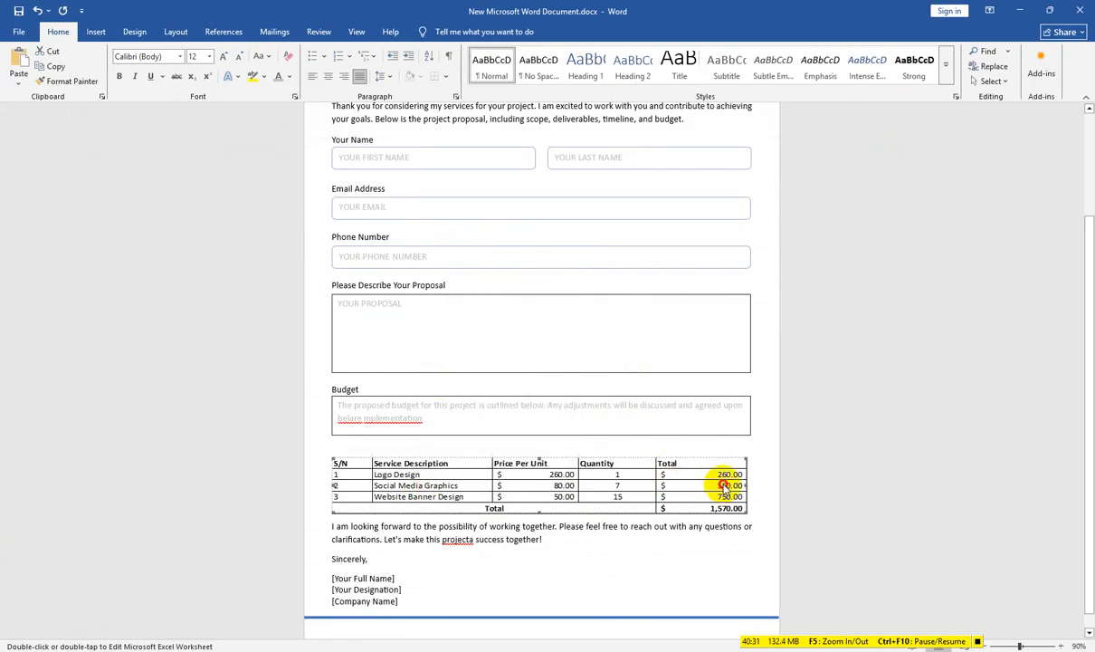
left_click_drag(723, 485, 725, 478)
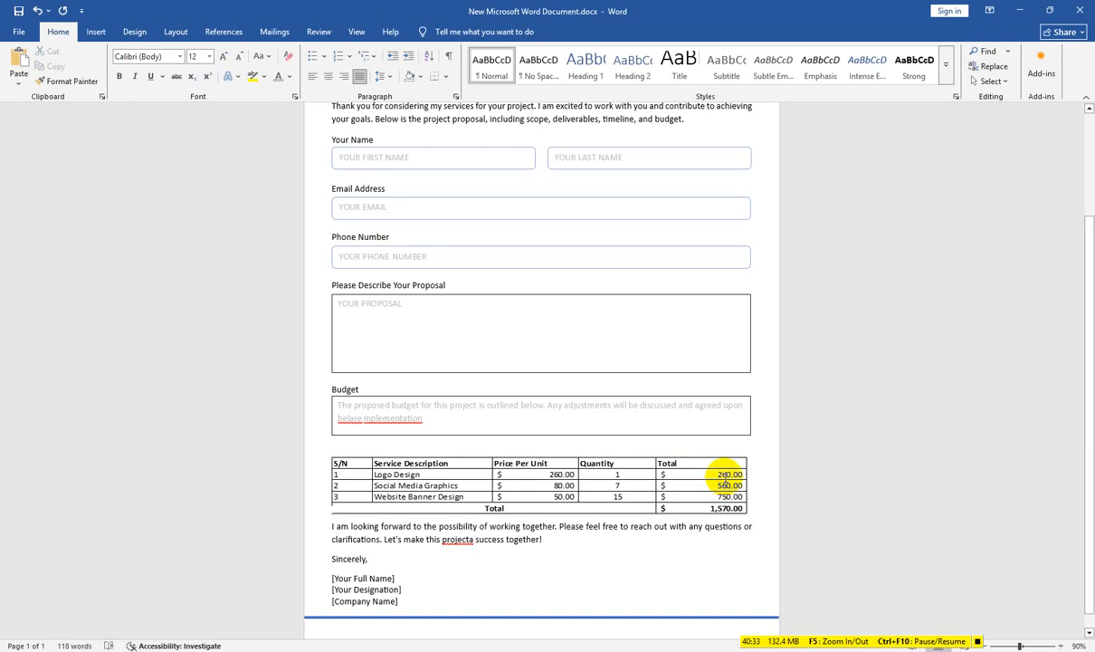
Step: Switch through the Excel workbook to the PowerPoint presentation and check the linked table on the Client Budget Table slide
mouse_move(760, 648)
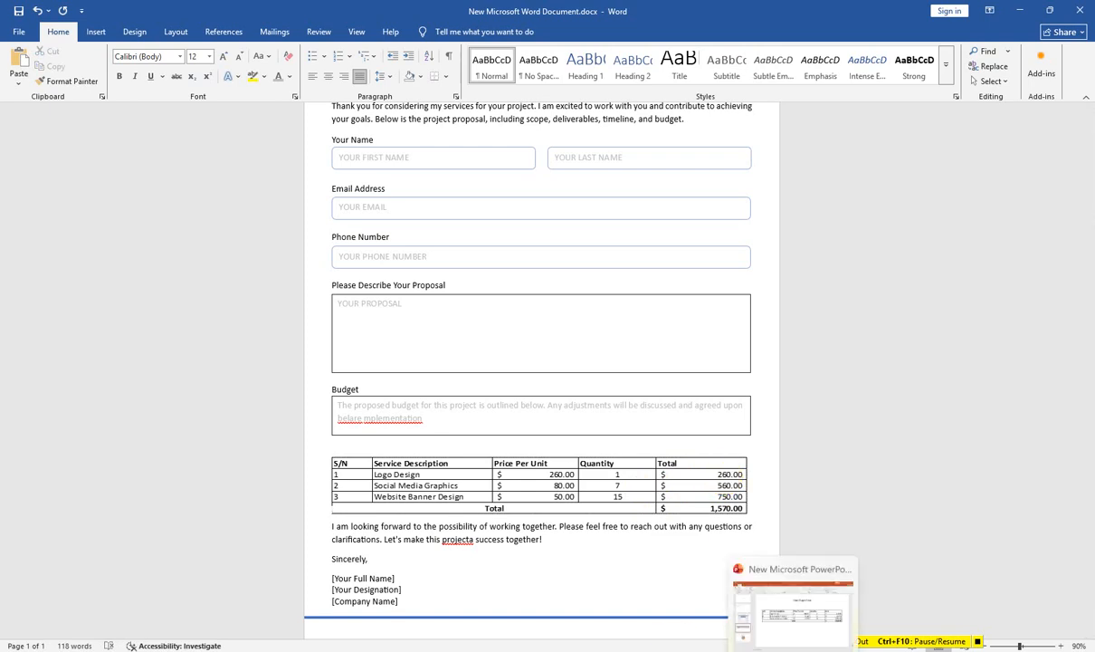
left_click(760, 601)
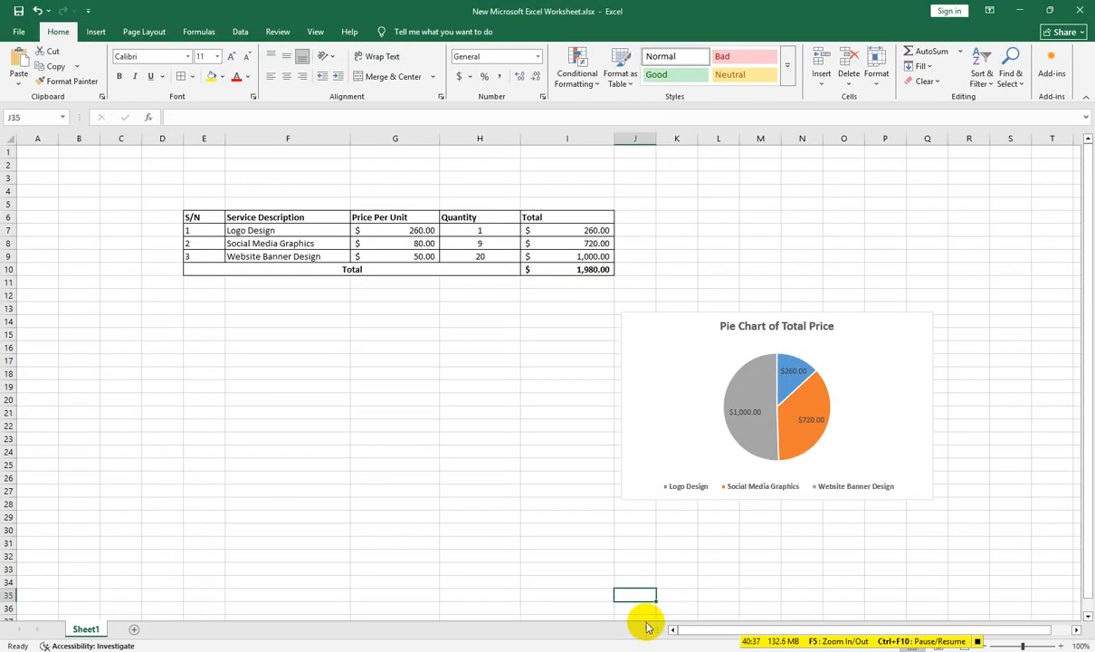
left_click(752, 648)
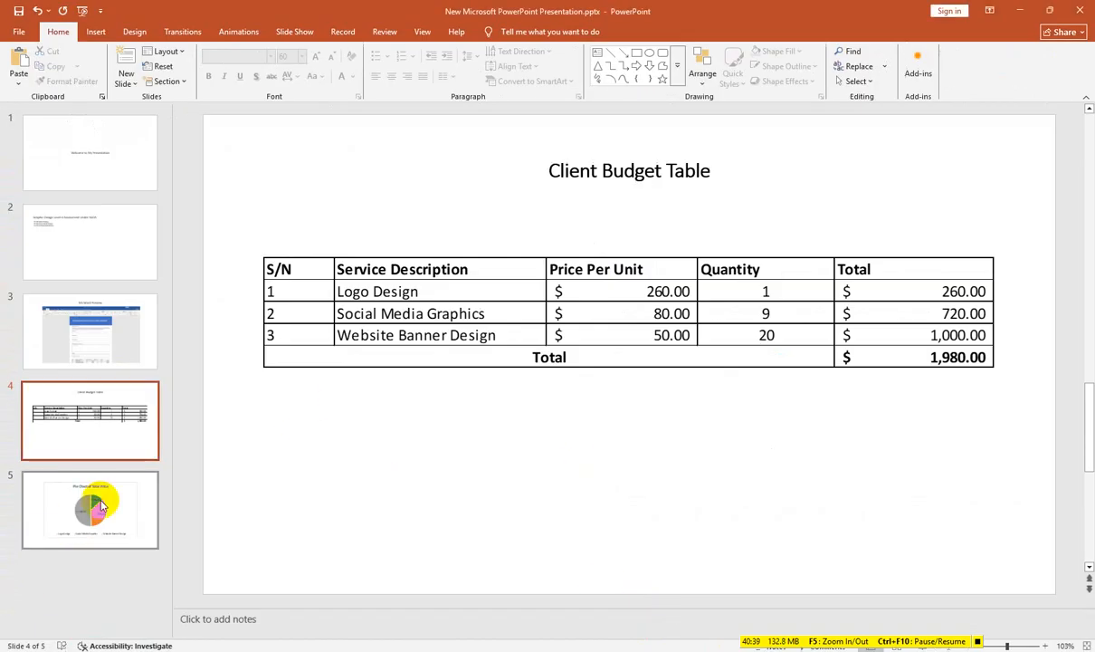
Step: Add an empty sixth slide after the pie chart slide
right_click(101, 501)
left_click(149, 362)
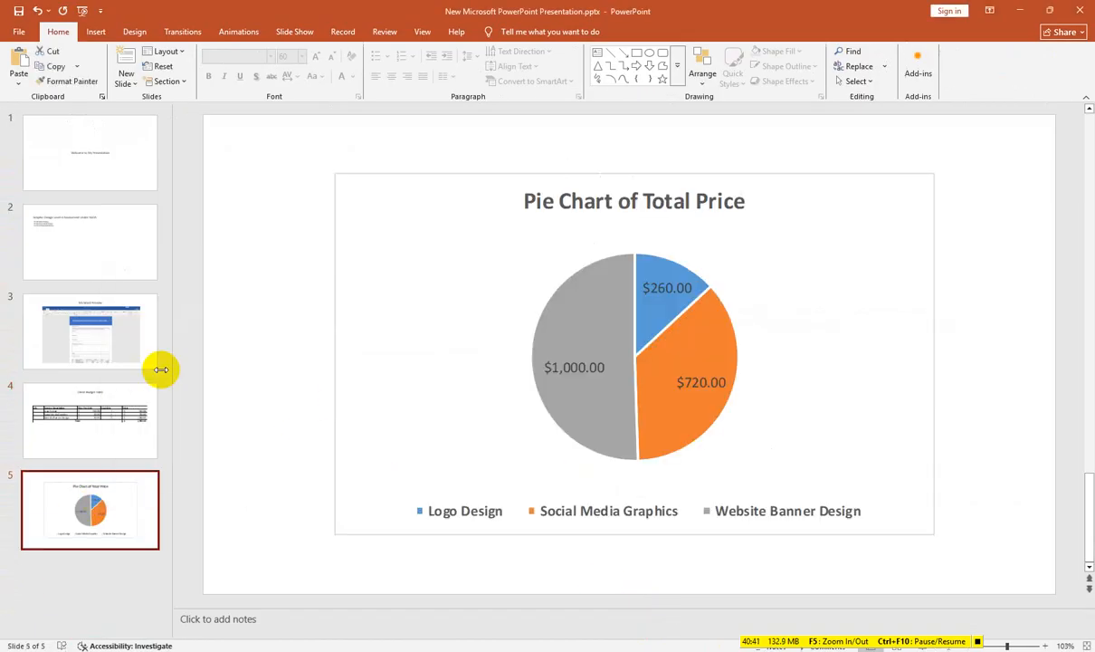
left_click(697, 399)
key("Delete")
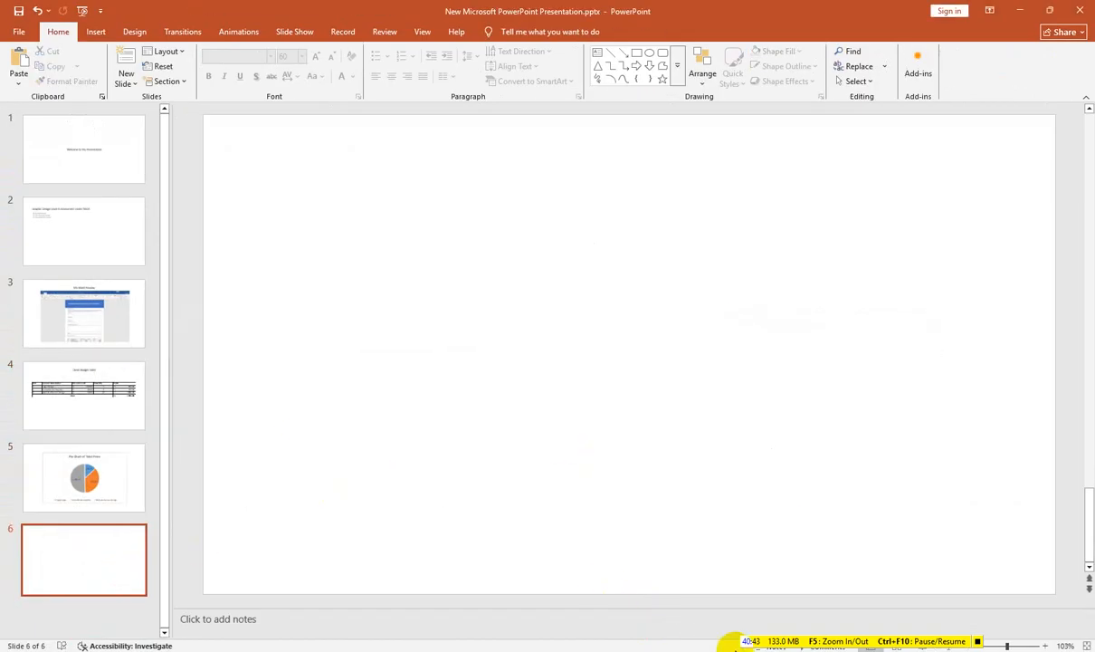
Step: Read the sixth-slide instruction about the animated THANK YOU text in the practical set PDF, and return to the PowerPoint presentation
key("alt+Tab")
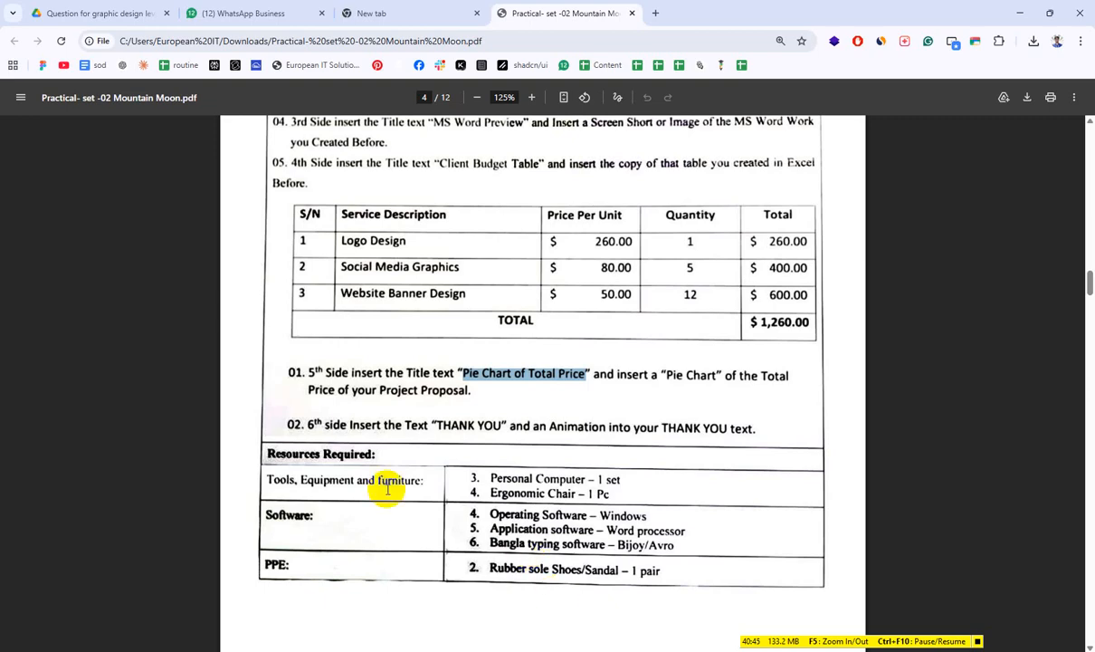
left_click_drag(438, 424, 804, 432)
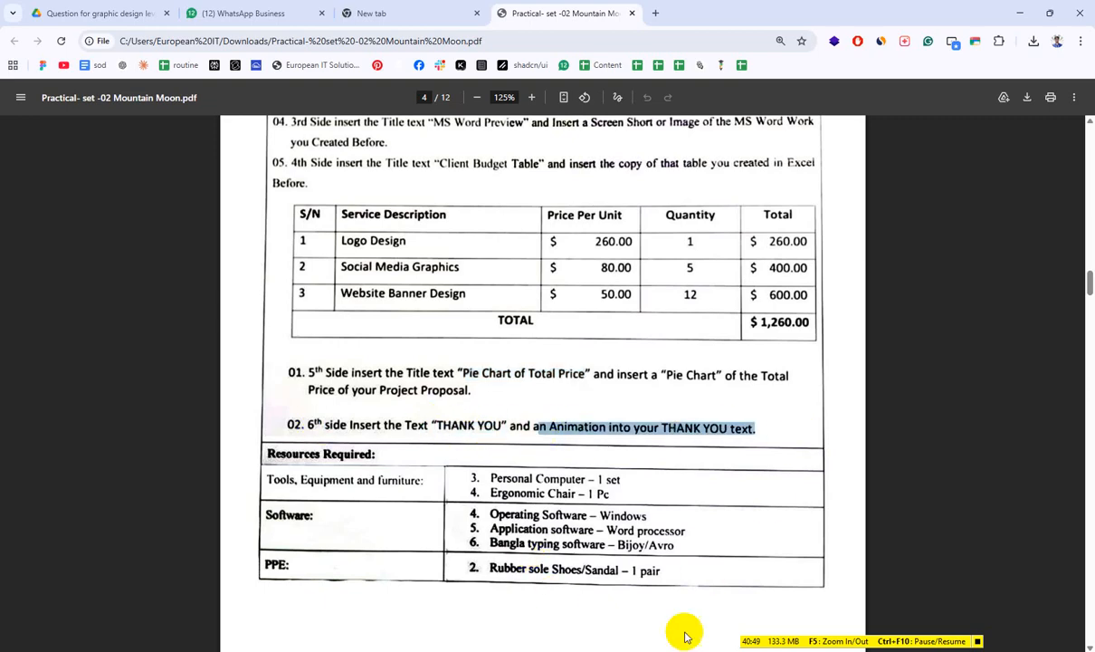
key("alt+Tab")
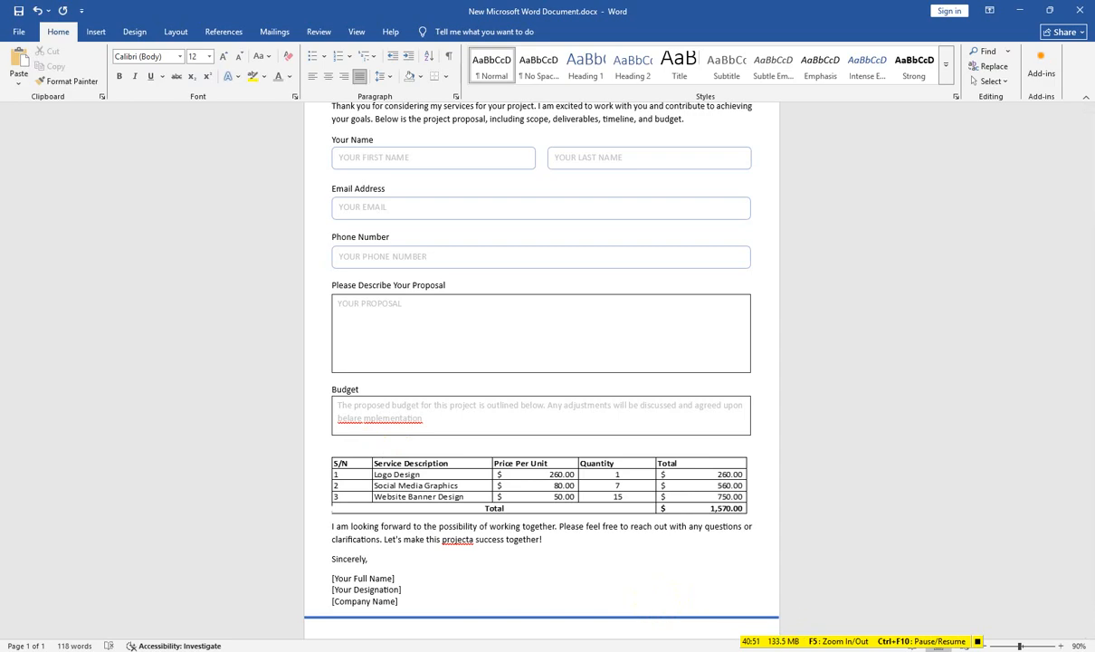
key("alt+Tab")
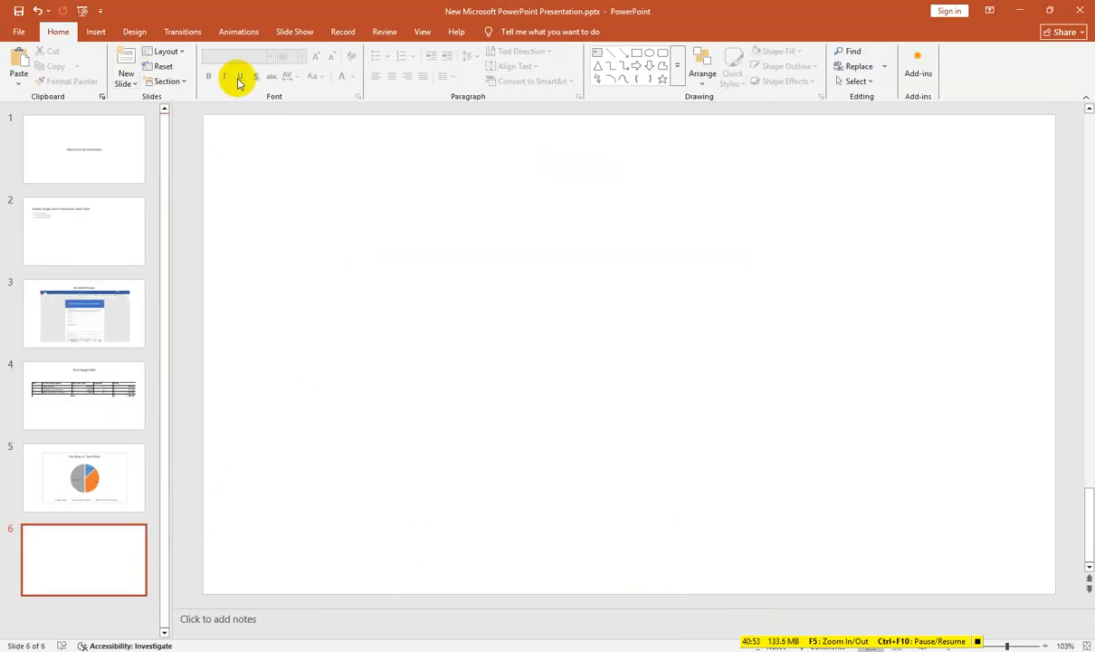
Step: Insert a plain black WordArt reading "Thank You" on slide 6
left_click(98, 33)
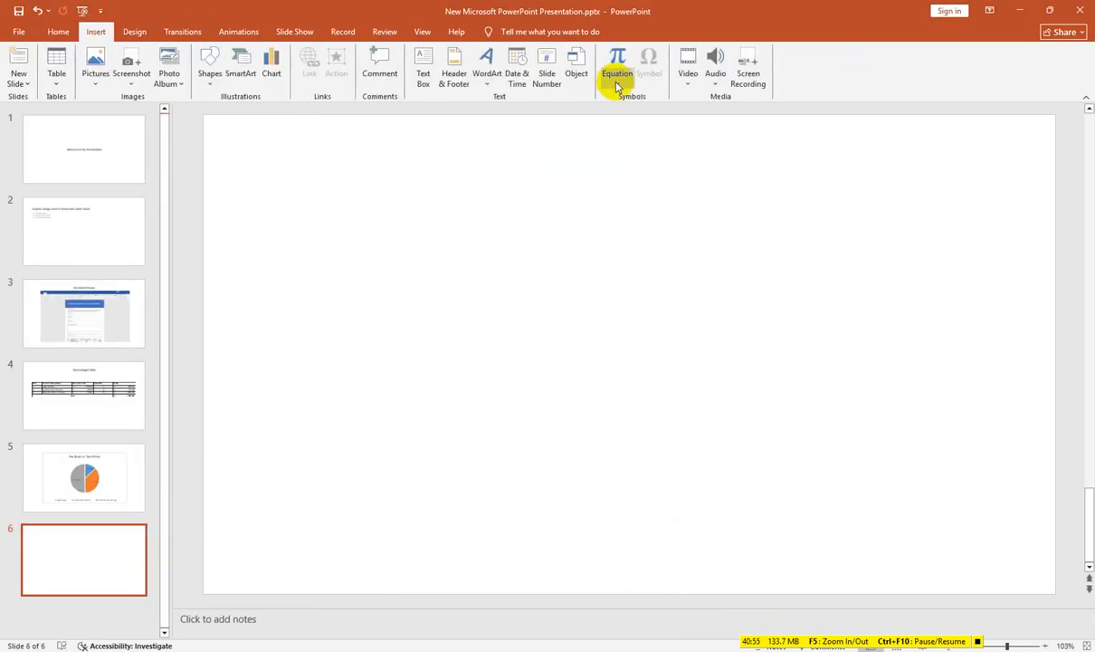
left_click(487, 72)
left_click(494, 113)
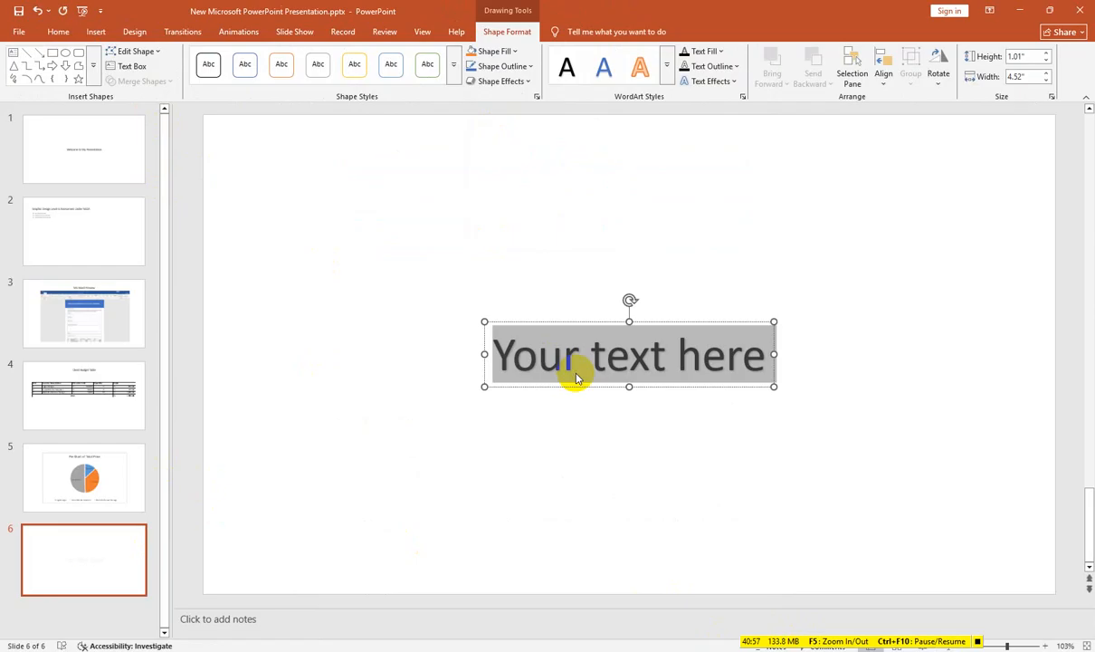
type("T")
type("hank YPu")
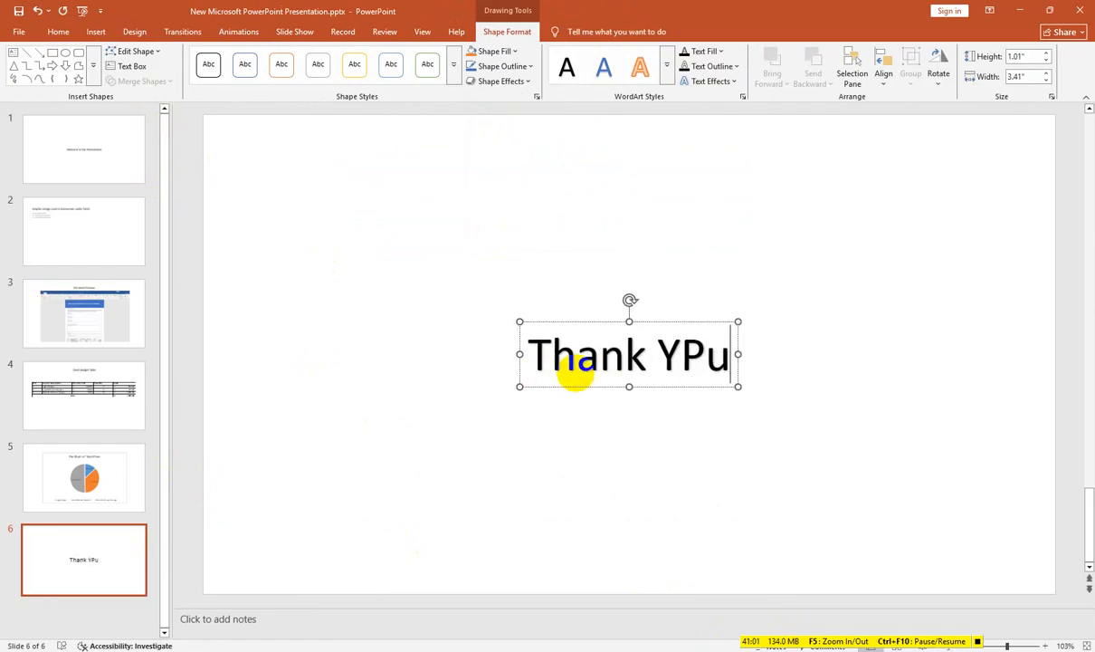
key("BackSpace")
key("BackSpace")
type("ou")
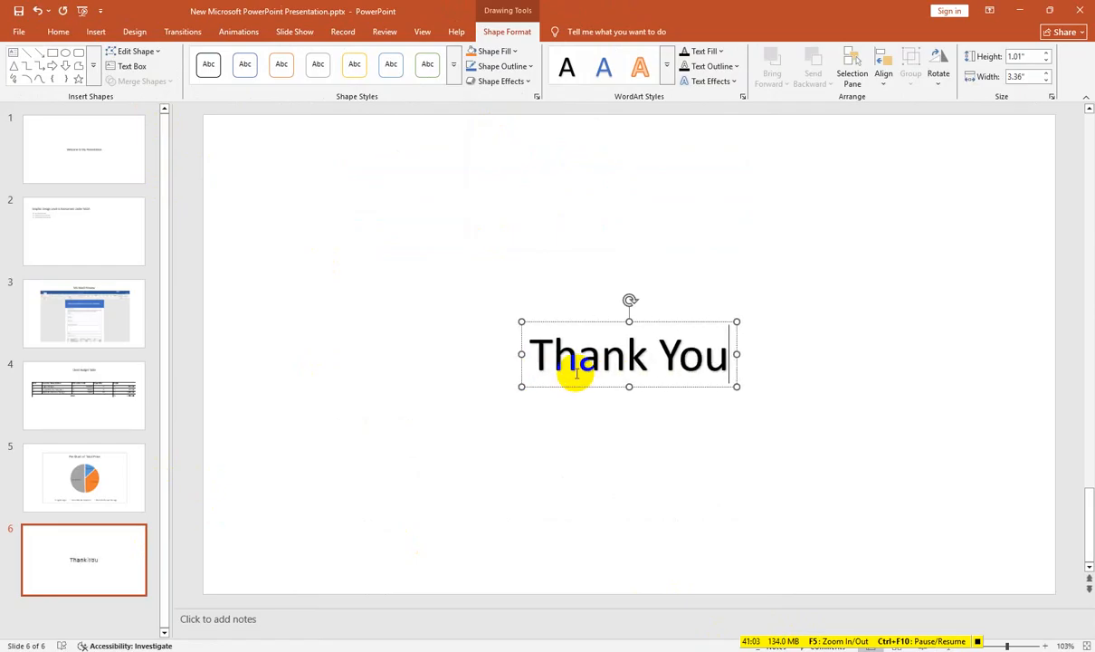
left_click(428, 342)
Step: Move the "Thank You" WordArt slightly up and to the right, and open its alignment options
left_click(589, 366)
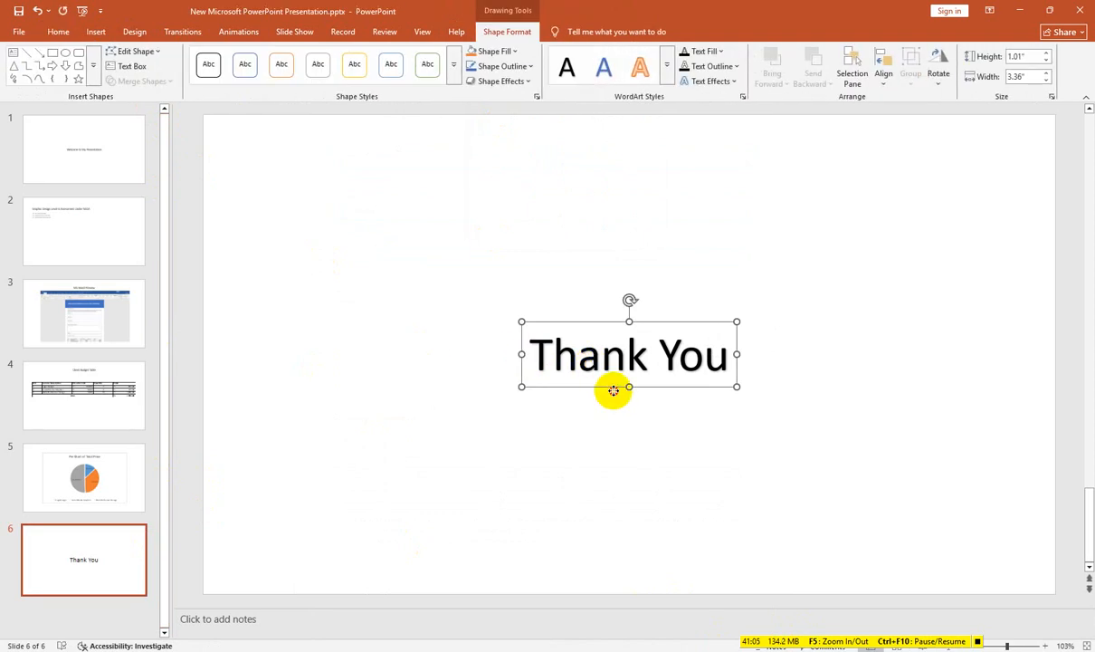
mouse_move(613, 390)
left_mouse_down()
mouse_move(631, 380)
mouse_move(623, 398)
mouse_move(625, 385)
mouse_move(614, 395)
mouse_move(623, 406)
mouse_move(618, 387)
left_mouse_up()
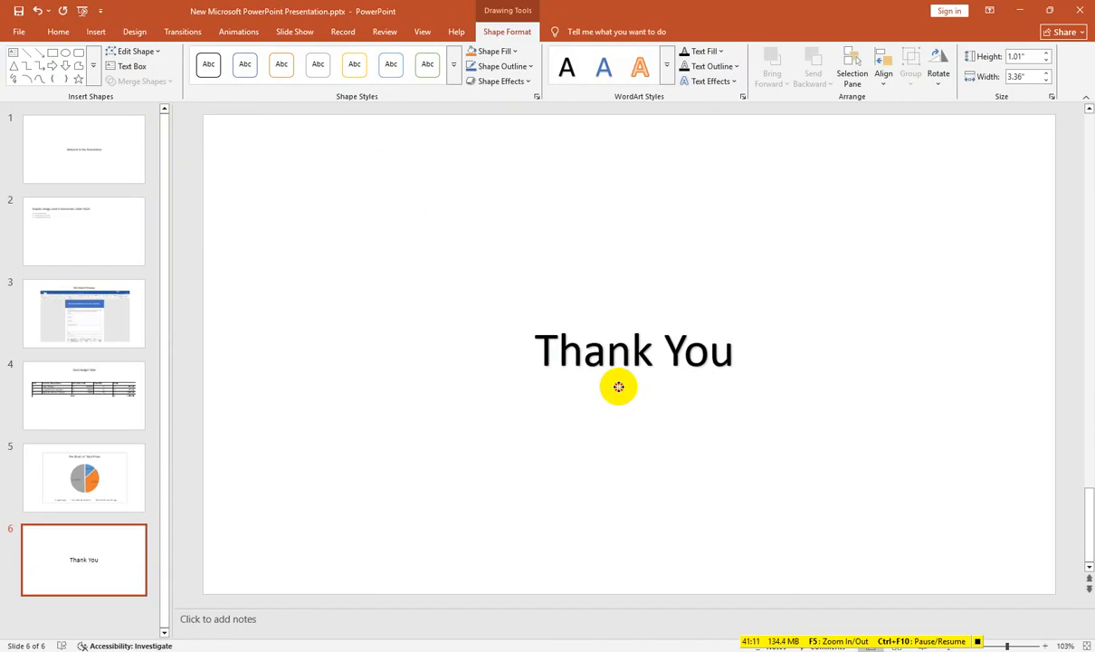
left_click(884, 74)
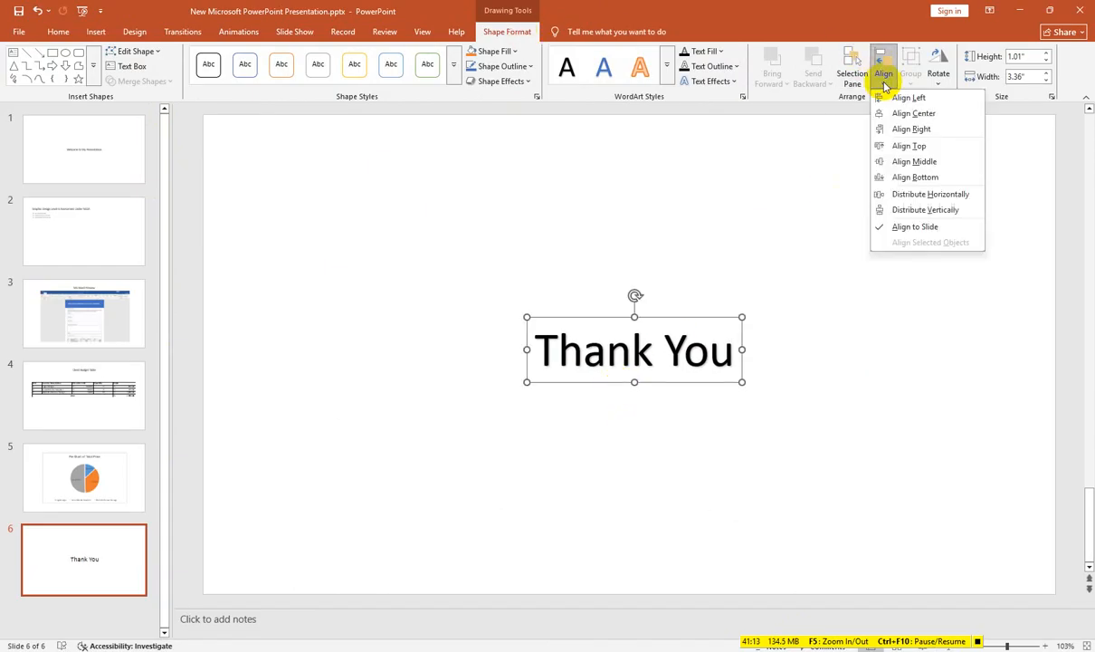